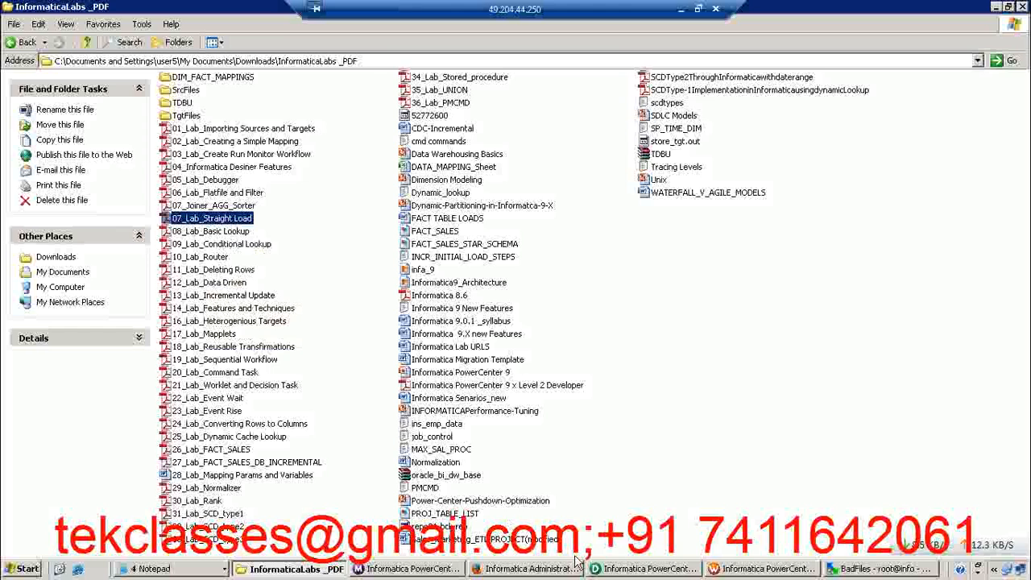
Switch to Informatica PowerCenter Designer, enlarge the workspace area and clear all objects from the Source Analyzer
left_click(647, 569)
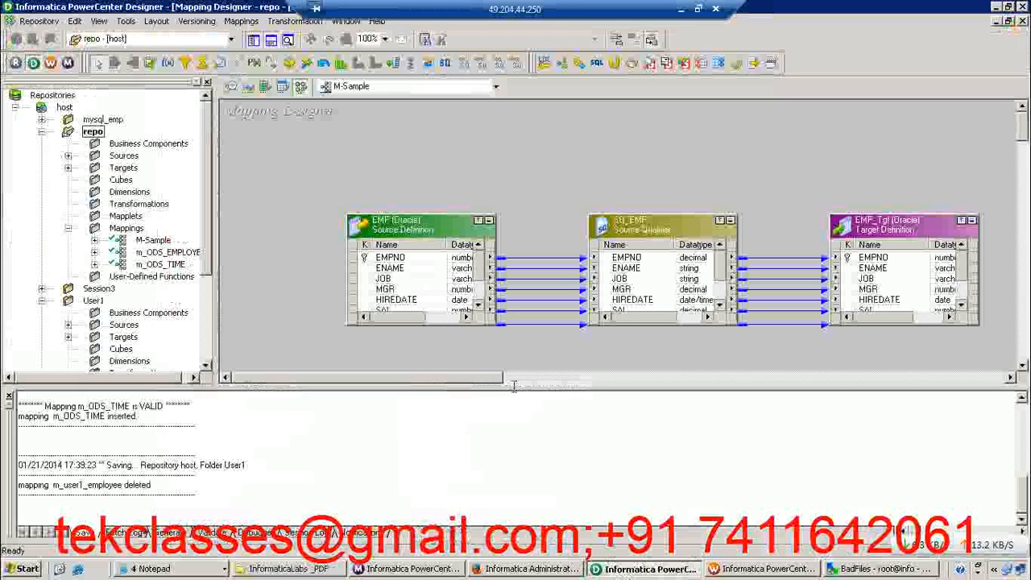
left_click_drag(432, 387, 429, 432)
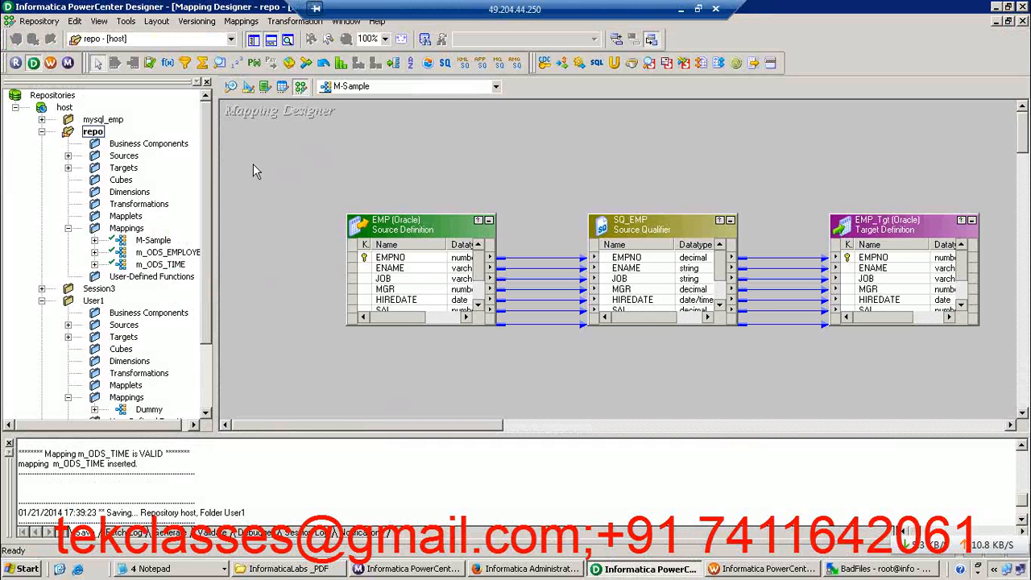
left_click(230, 87)
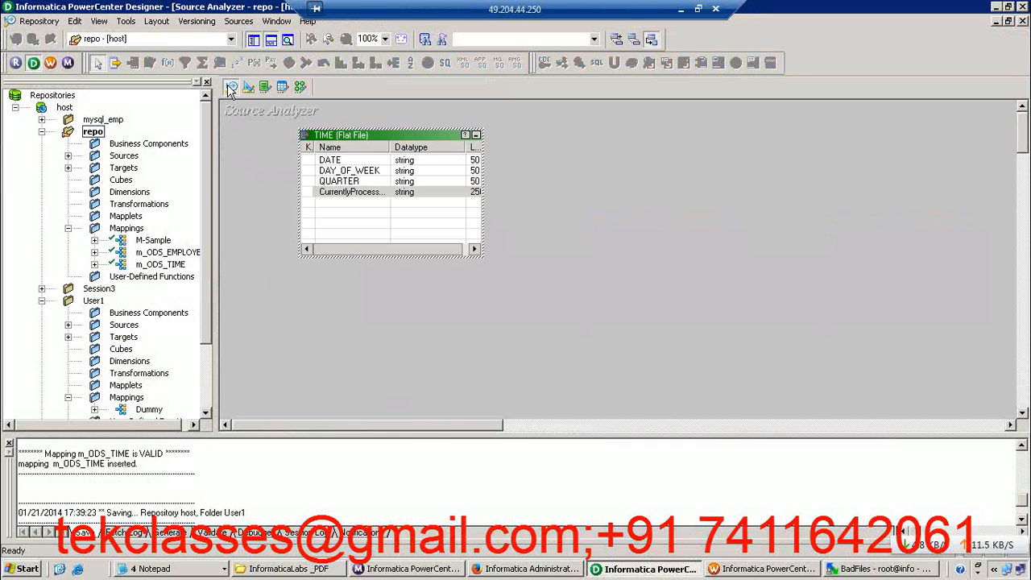
right_click(530, 130)
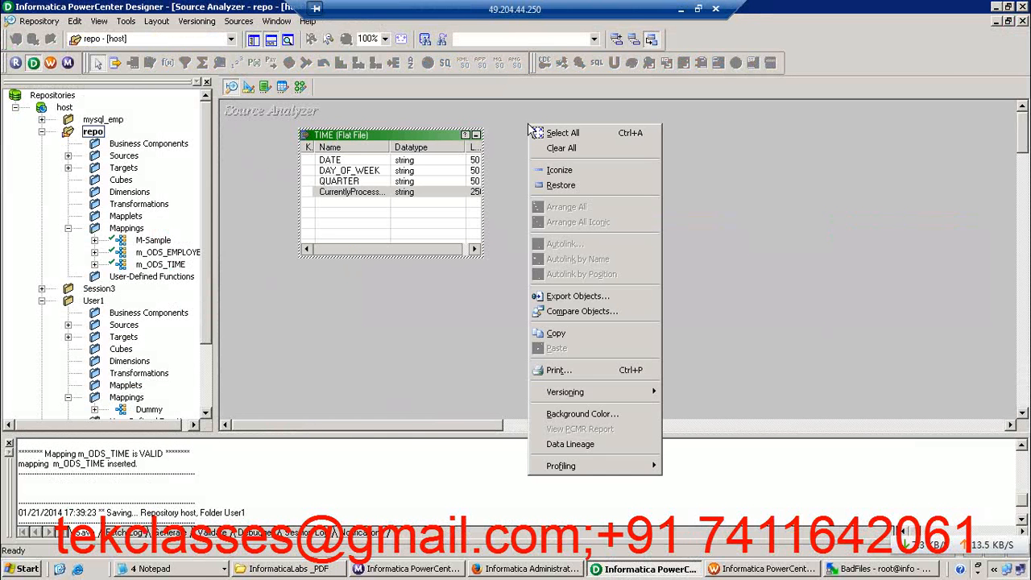
left_click(560, 147)
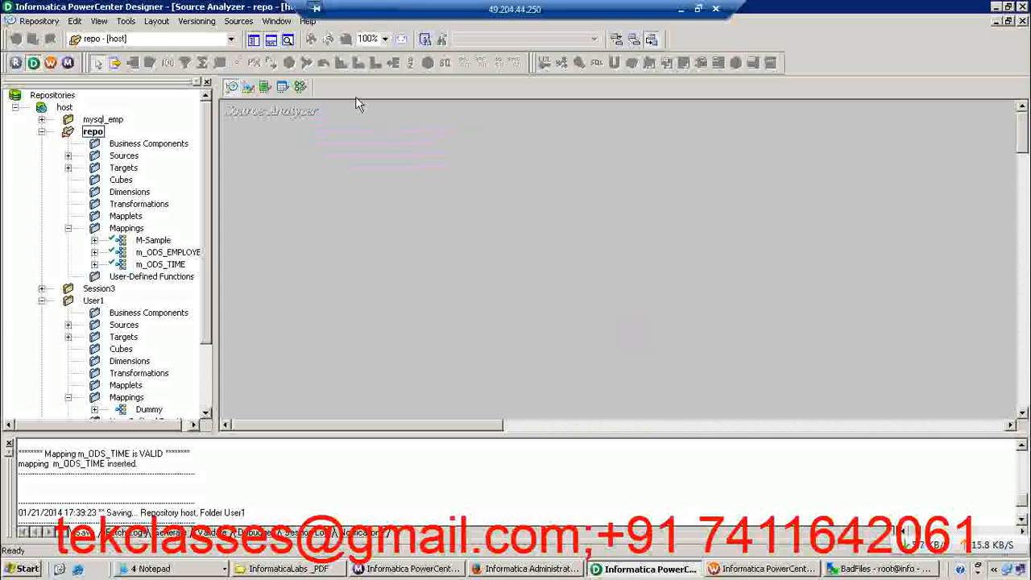
Start a source import from database and connect to the OLTP data source as SDBU, entering the account password
left_click(238, 22)
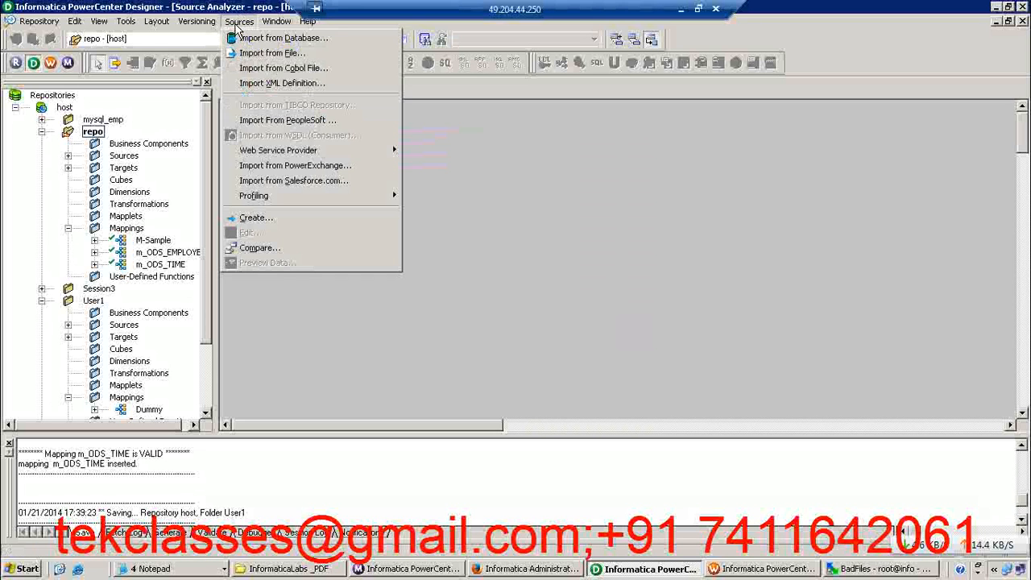
left_click(258, 41)
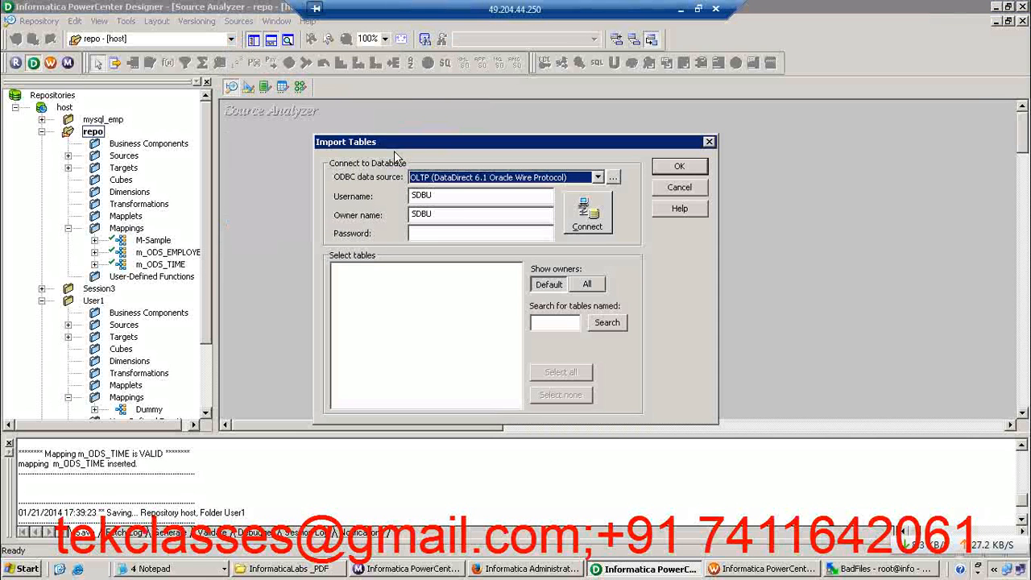
left_click(431, 236)
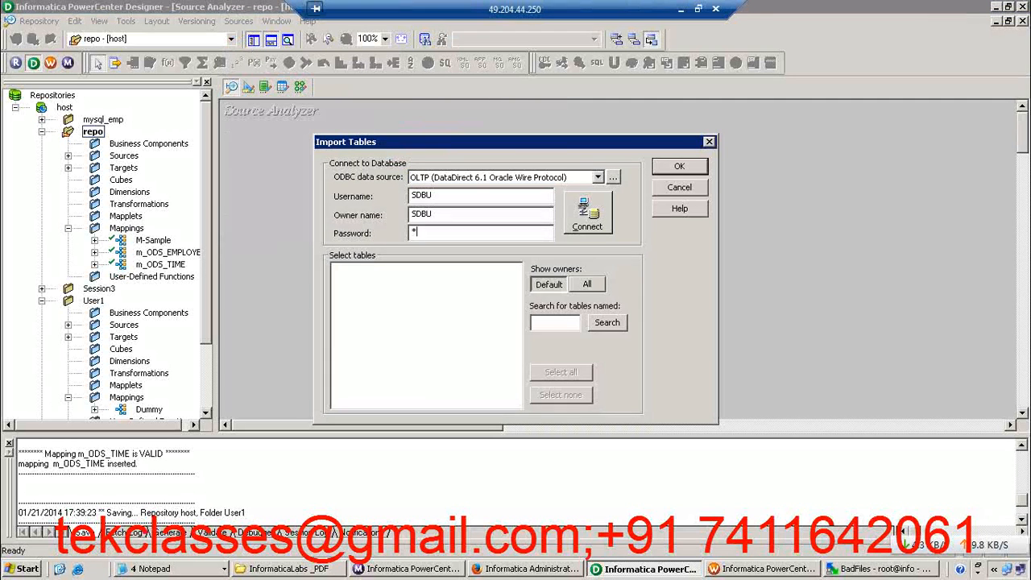
key("Return")
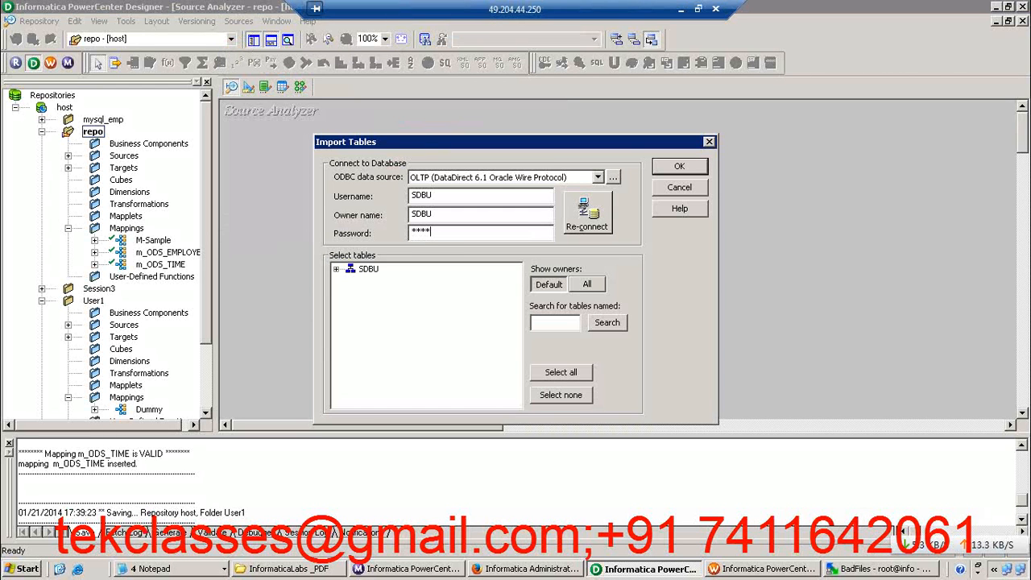
Import the INVOICE table from the SDBU tables as a source definition
left_click(337, 270)
left_click(351, 280)
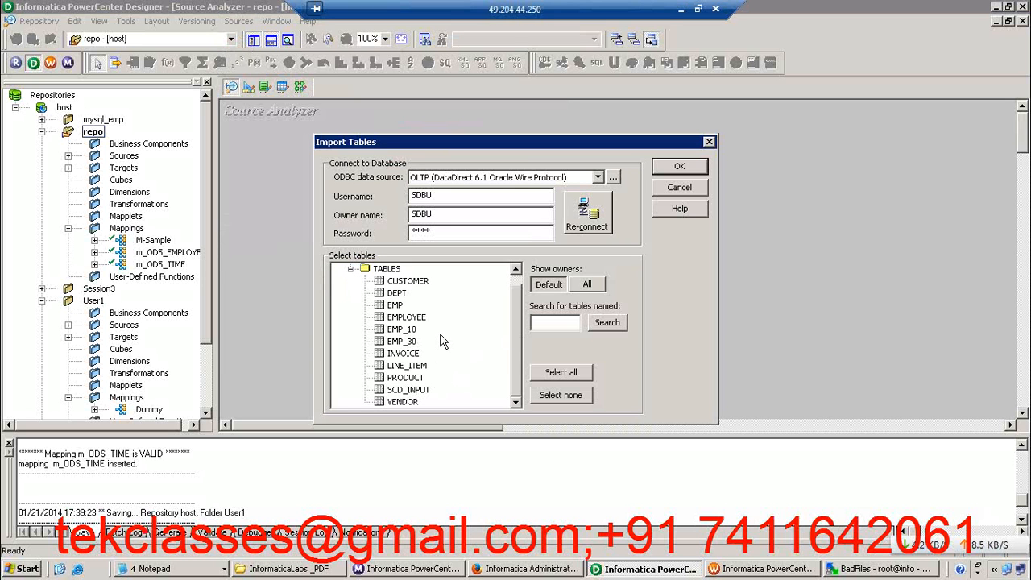
left_click(402, 354)
left_click(673, 166)
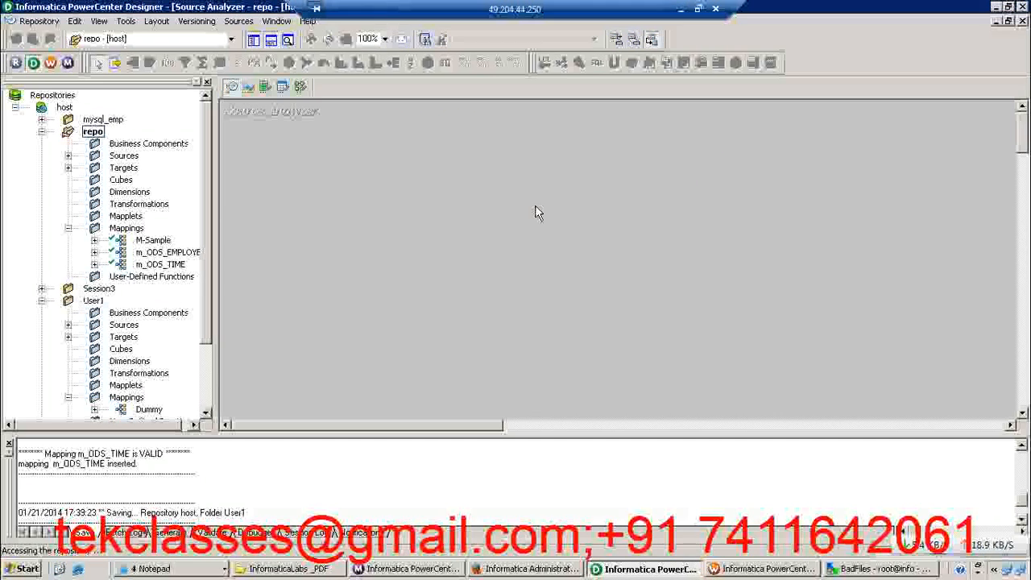
Open the Target Designer and clear all objects from its workspace
left_click(249, 86)
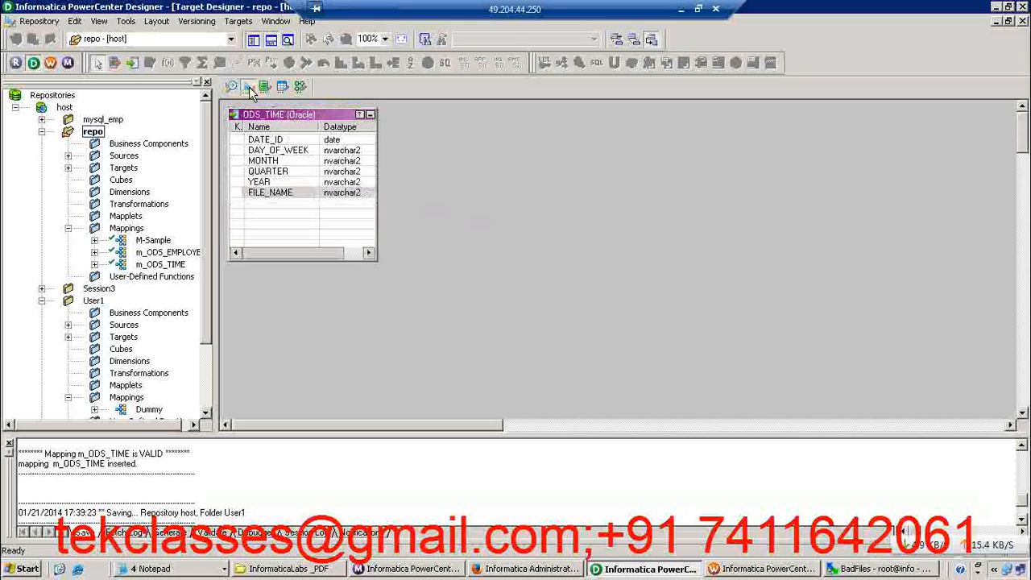
right_click(403, 168)
left_click(431, 190)
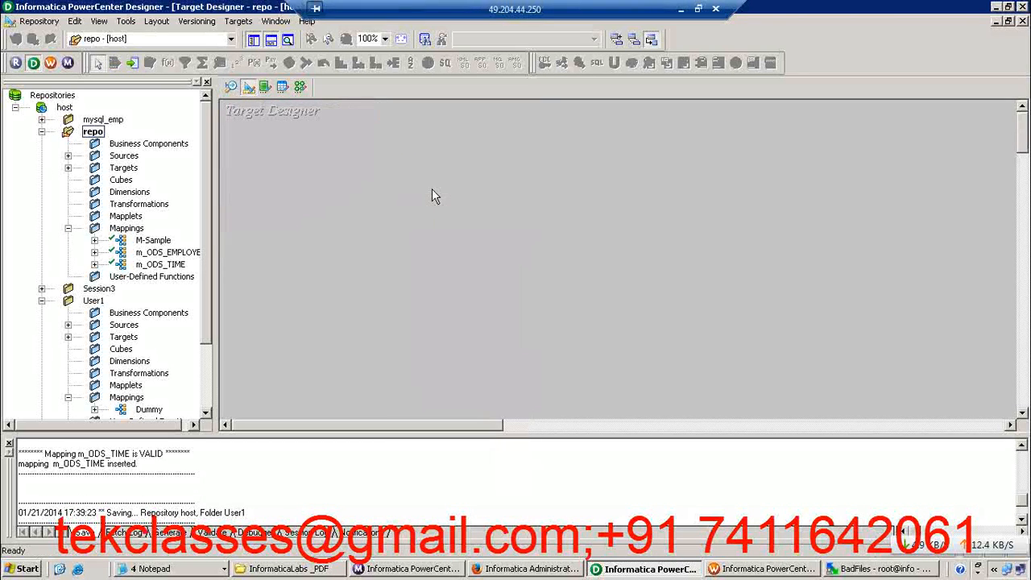
Start a target import from database and connect to the OLAP_USER5 data source
left_click(239, 22)
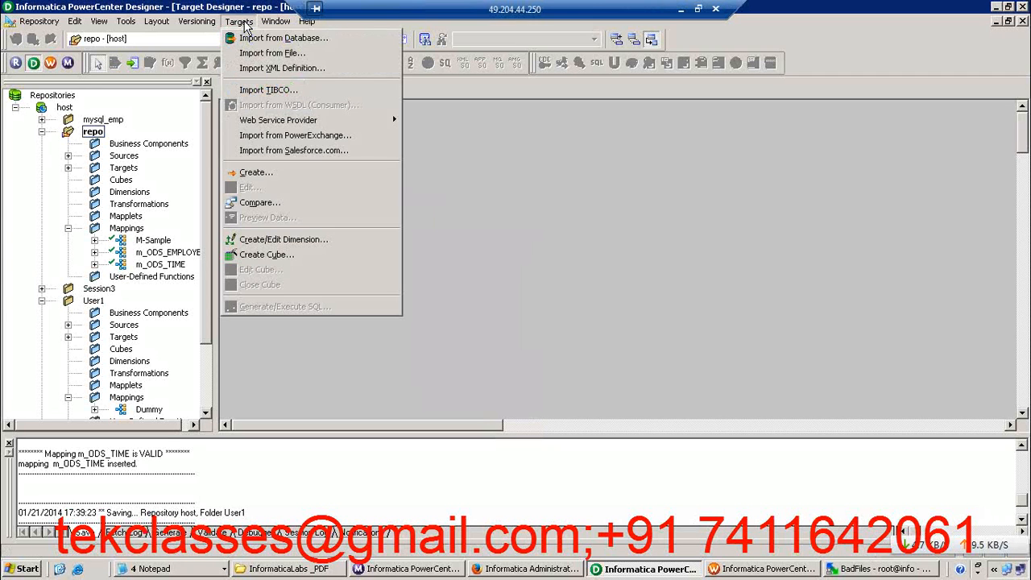
left_click(262, 39)
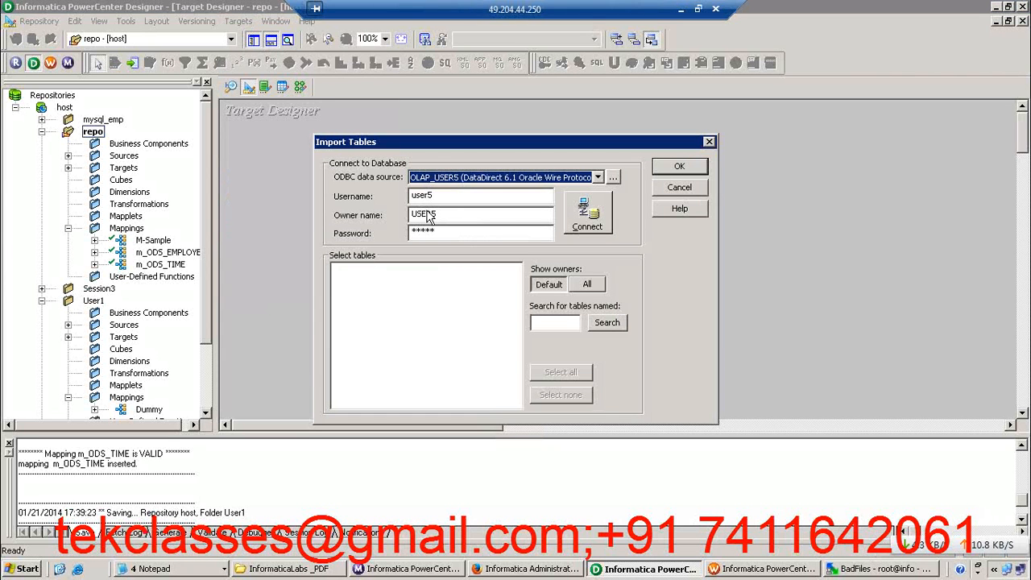
left_click(588, 213)
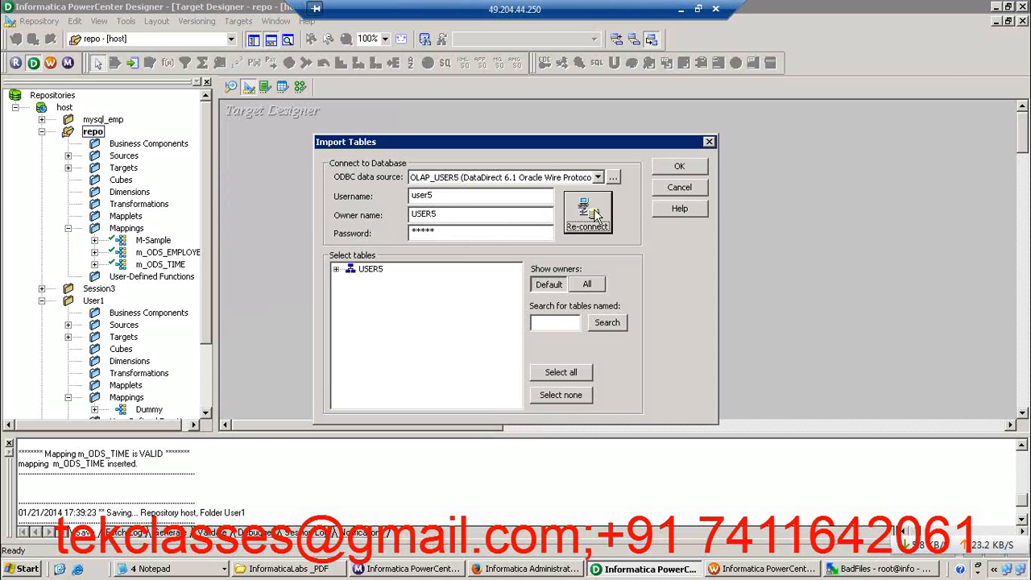
Import the ODS_INVOICE table from the USER5 tables as a target definition and open the Mapping Designer
left_click(336, 270)
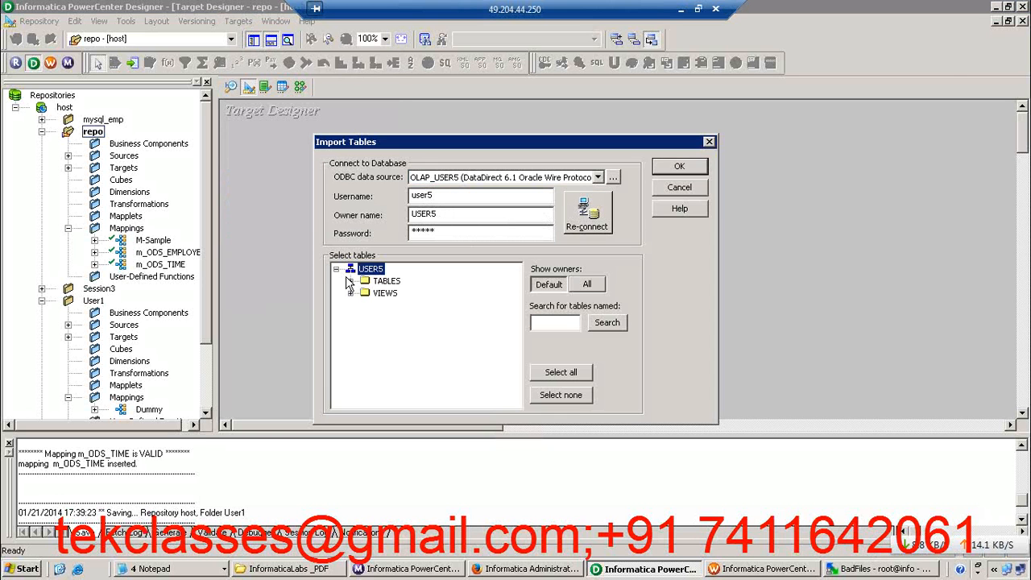
left_click(350, 282)
left_click(411, 366)
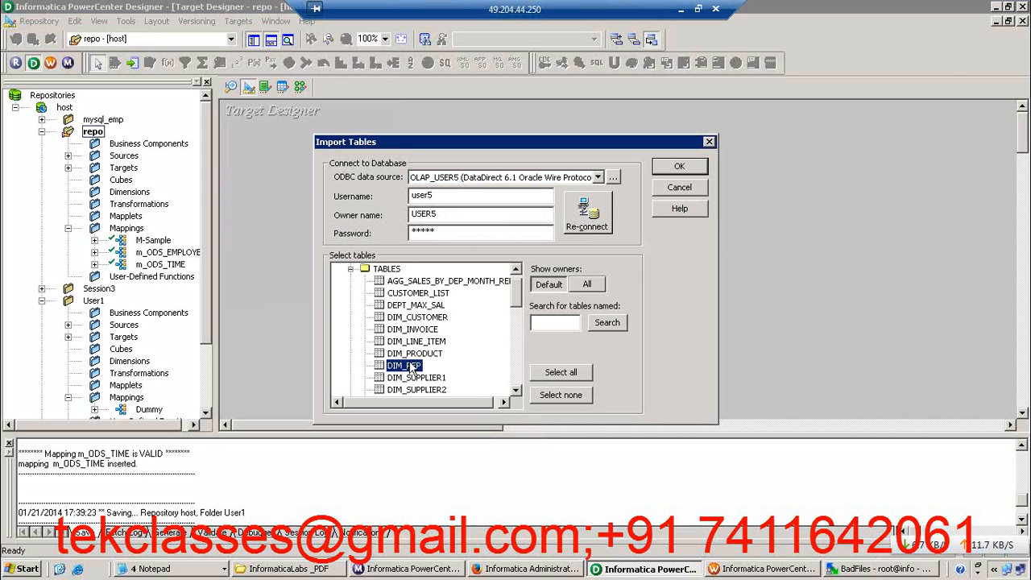
key("o")
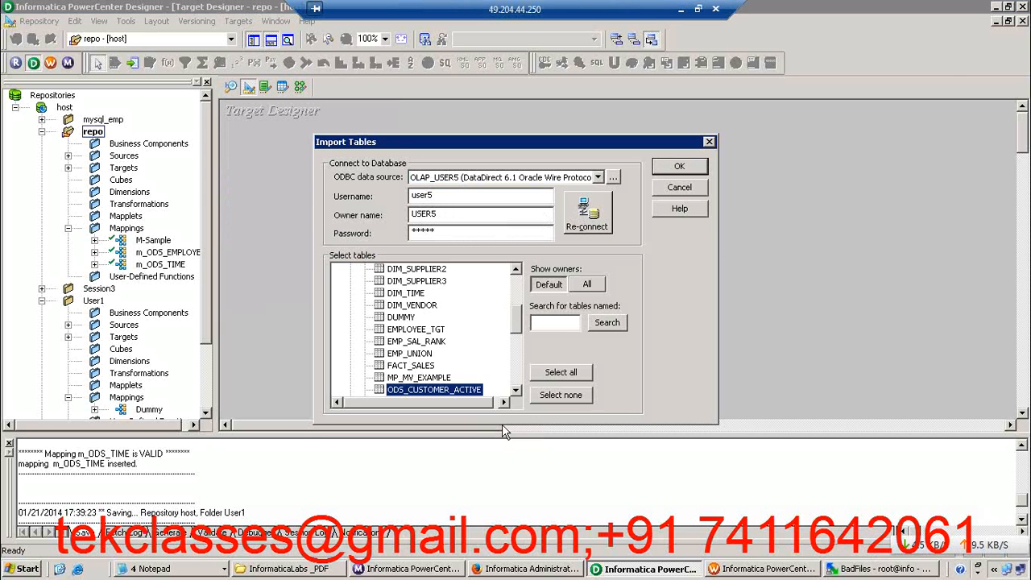
left_click(514, 391)
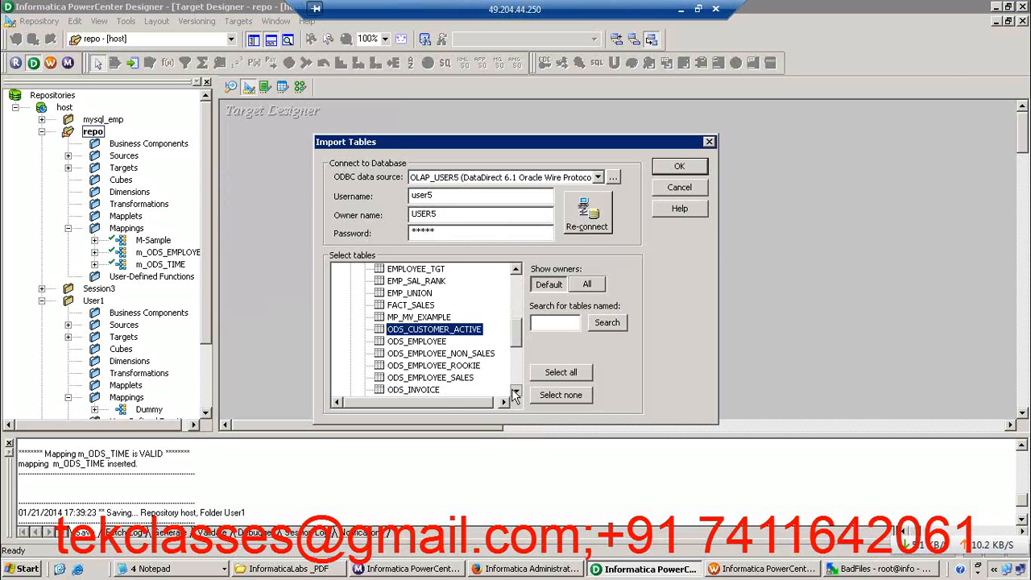
left_click(422, 354)
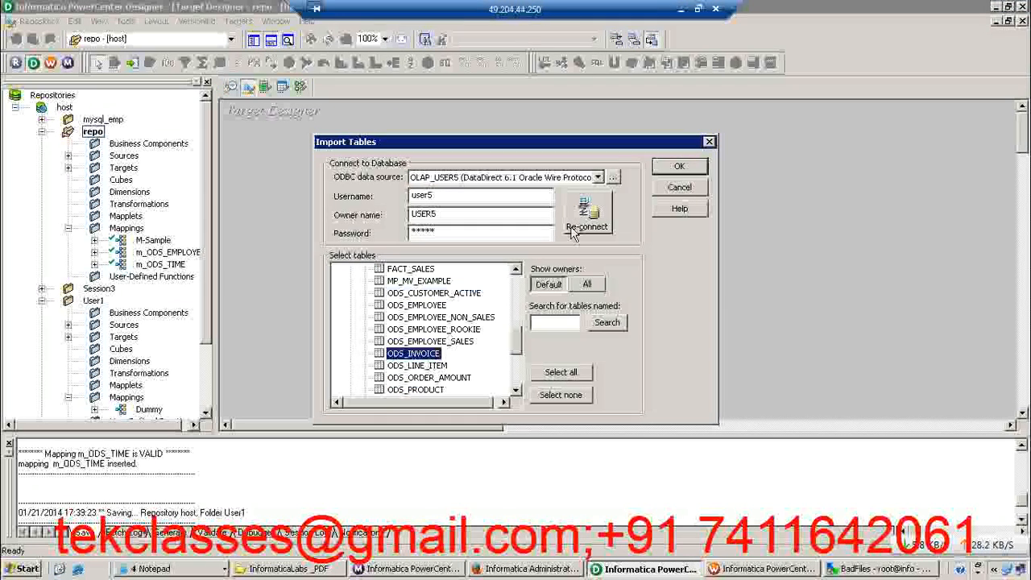
left_click(682, 166)
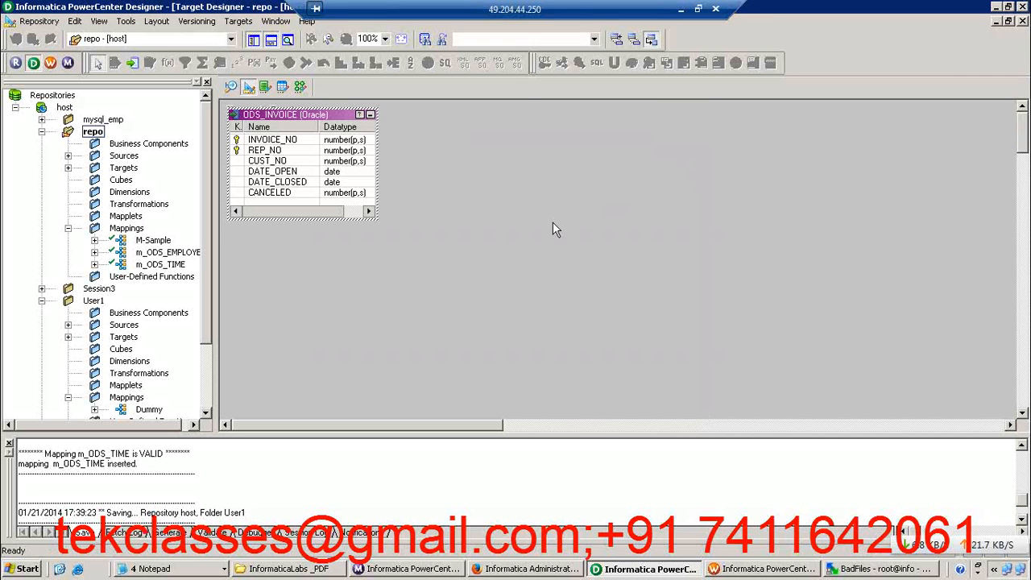
left_click(313, 234)
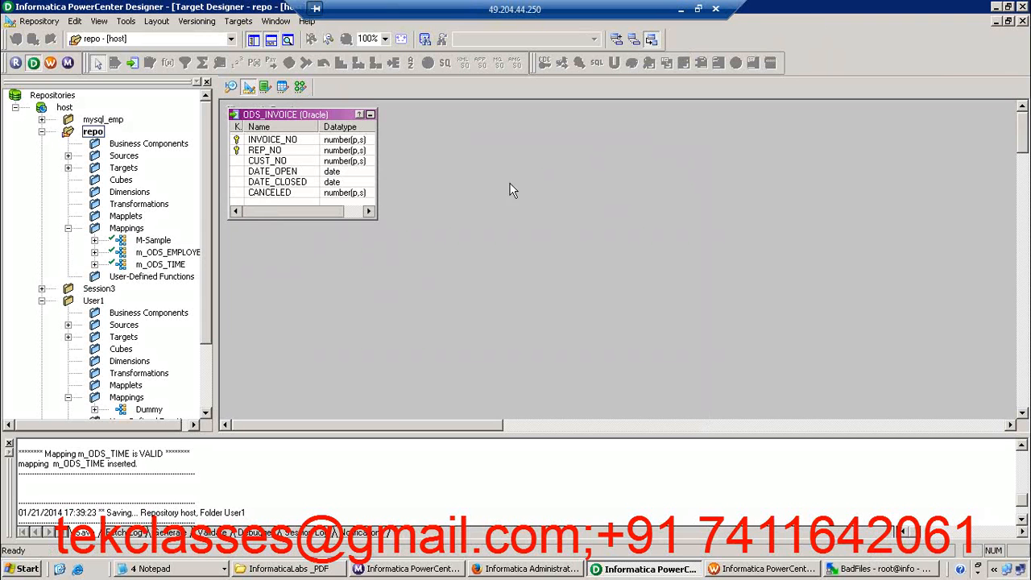
left_click(300, 86)
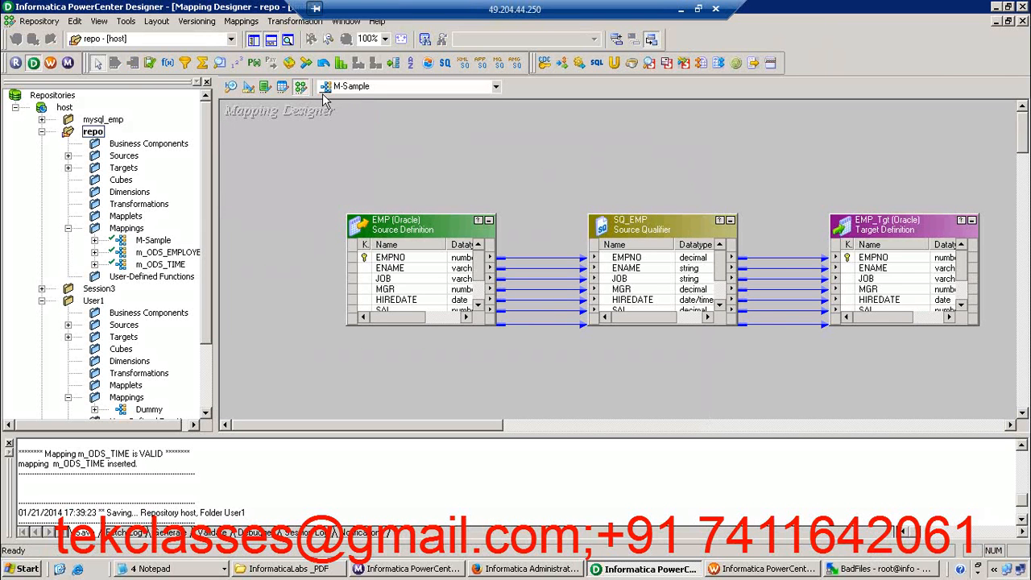
left_click(283, 22)
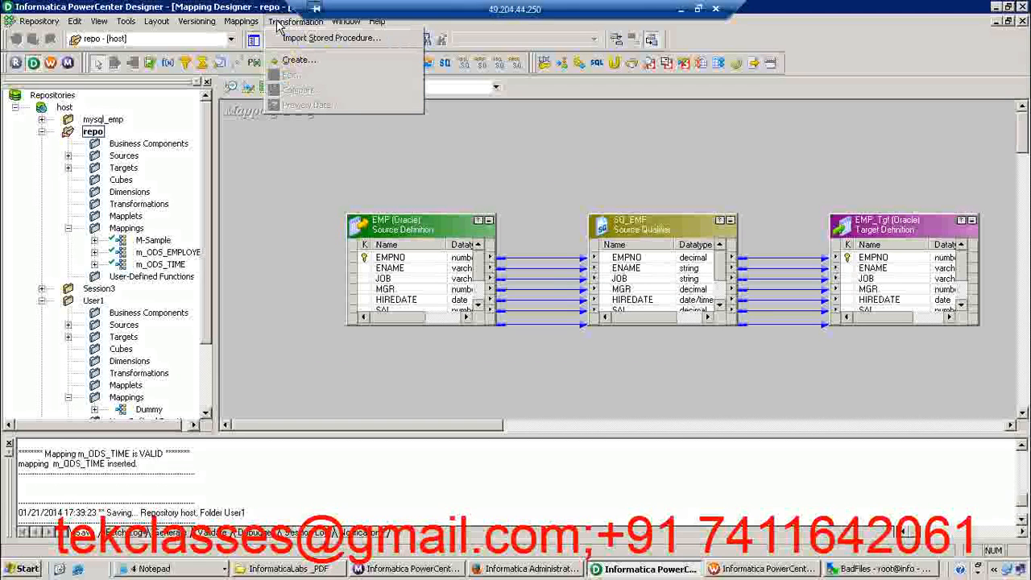
left_click(296, 60)
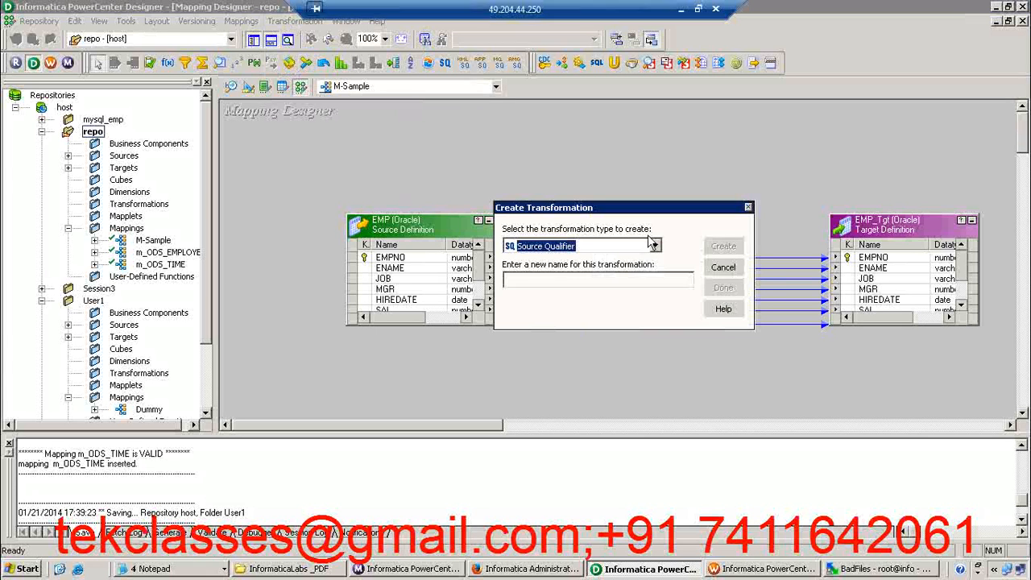
left_click(722, 267)
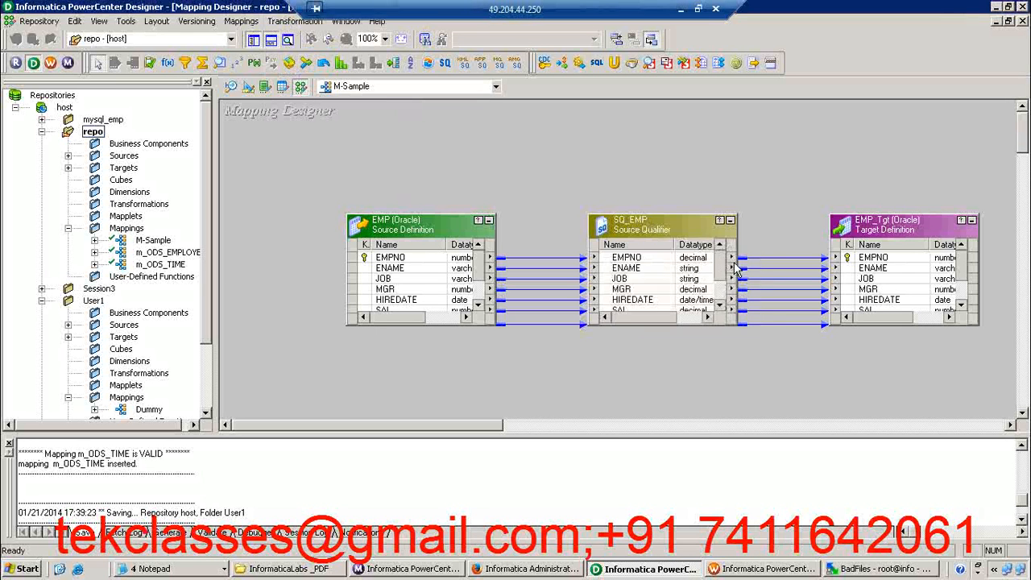
Create a new mapping named m_ODS_INVOICE
left_click(243, 23)
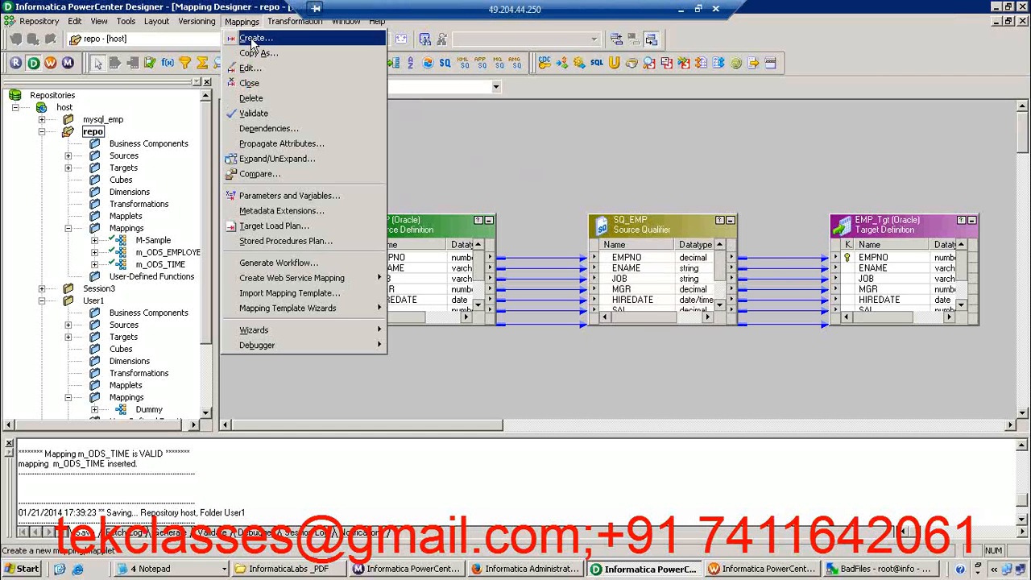
left_click(252, 38)
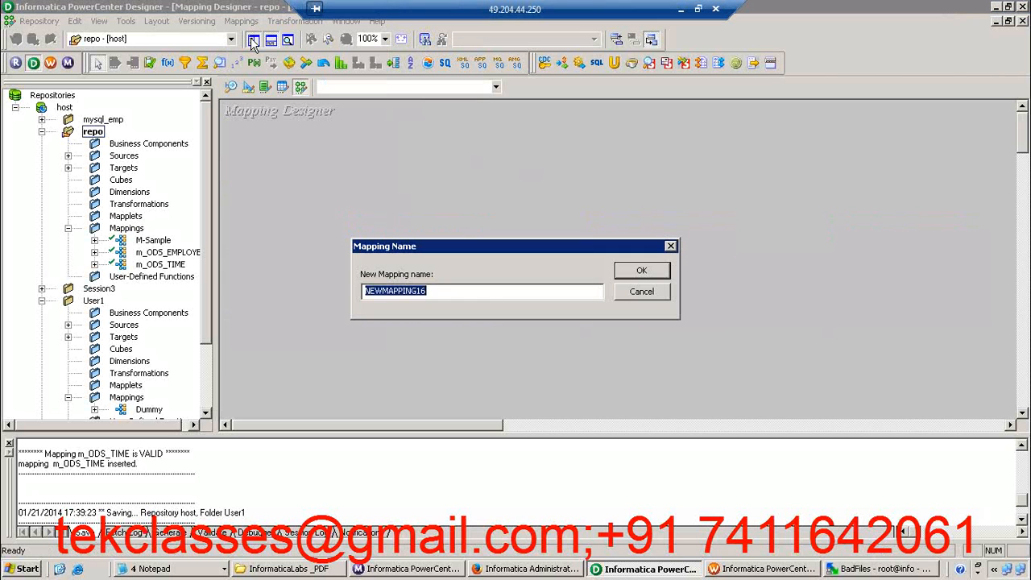
type("m_ODS_INVOICE")
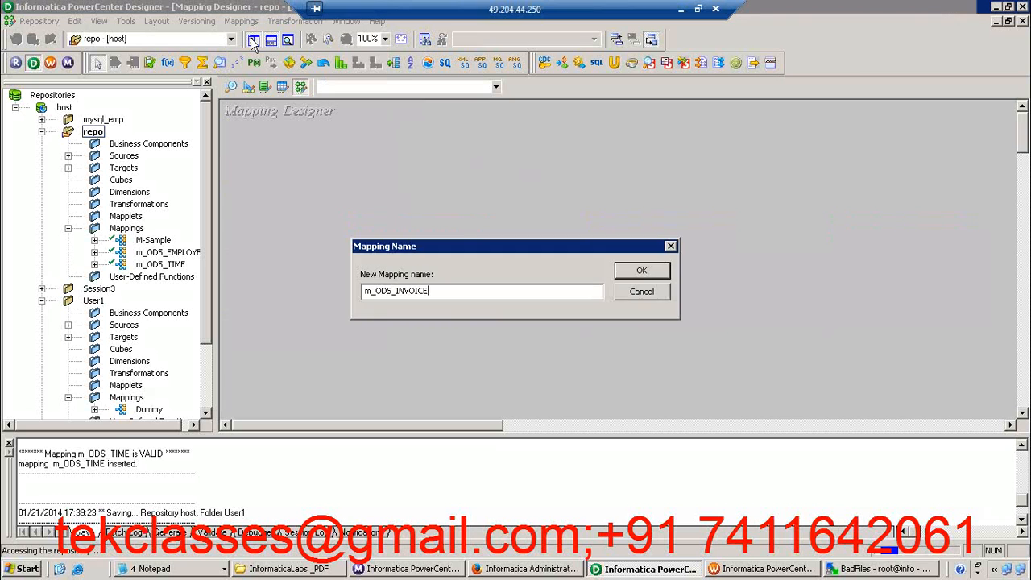
key("Return")
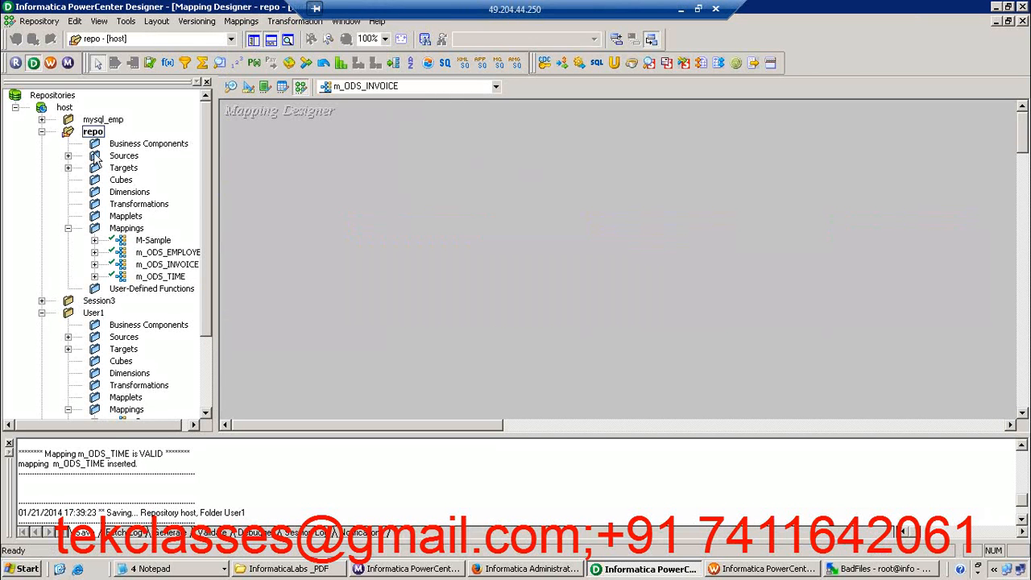
Add the INVOICE source from the OLTP sources to the mapping and arrange all objects in the workspace
left_click(68, 156)
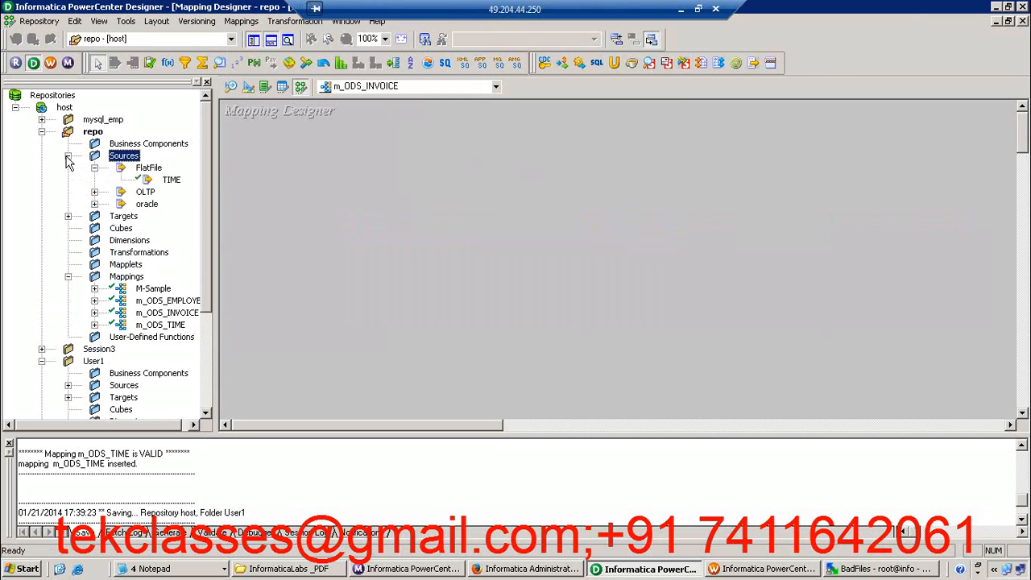
left_click(94, 193)
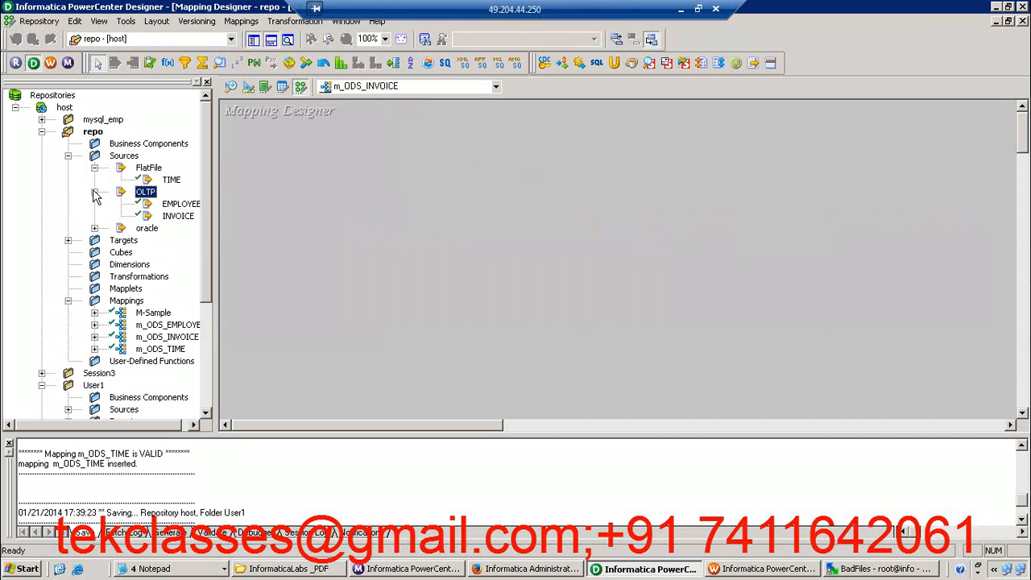
left_click_drag(177, 219, 320, 187)
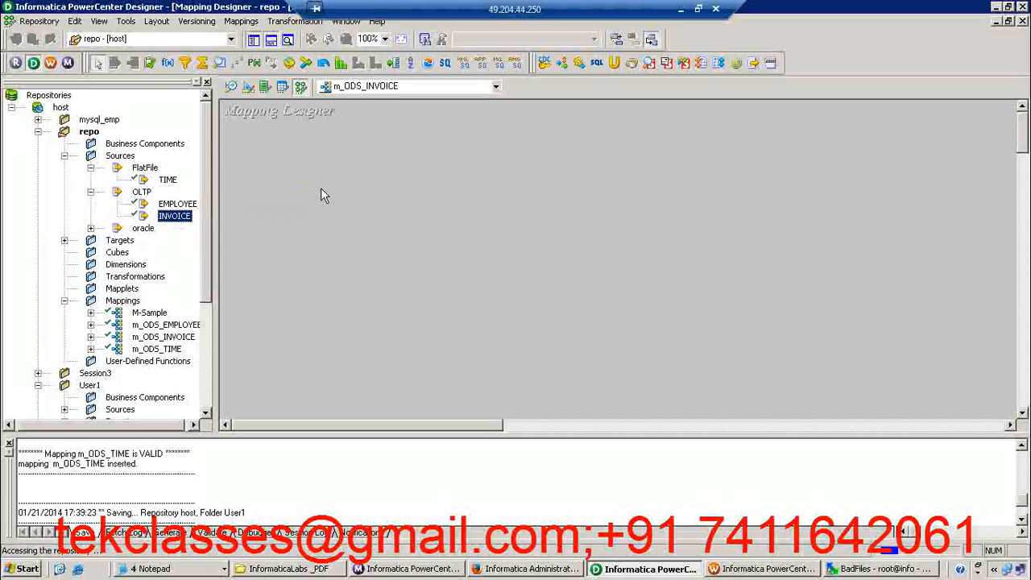
right_click(380, 137)
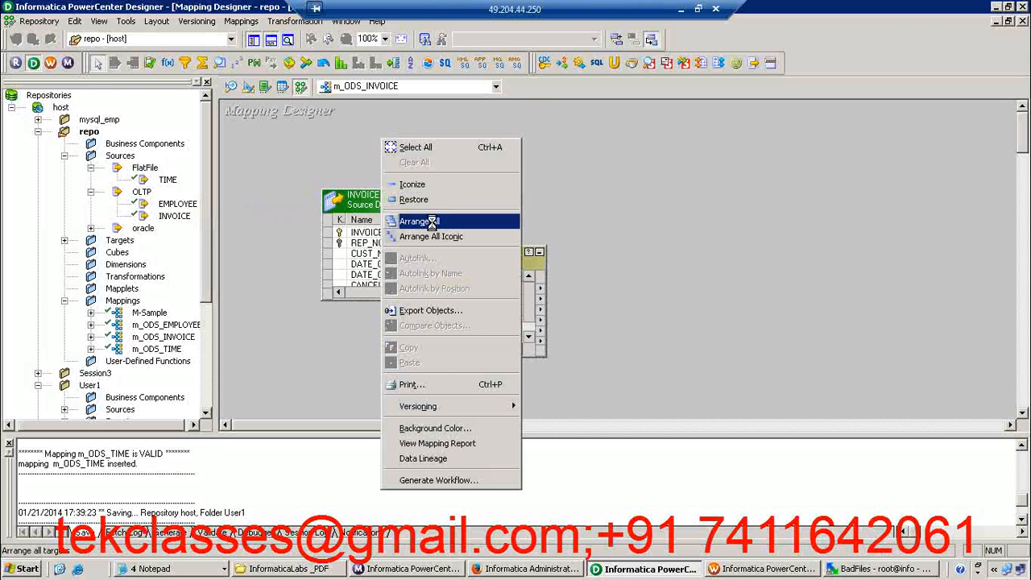
left_click(432, 221)
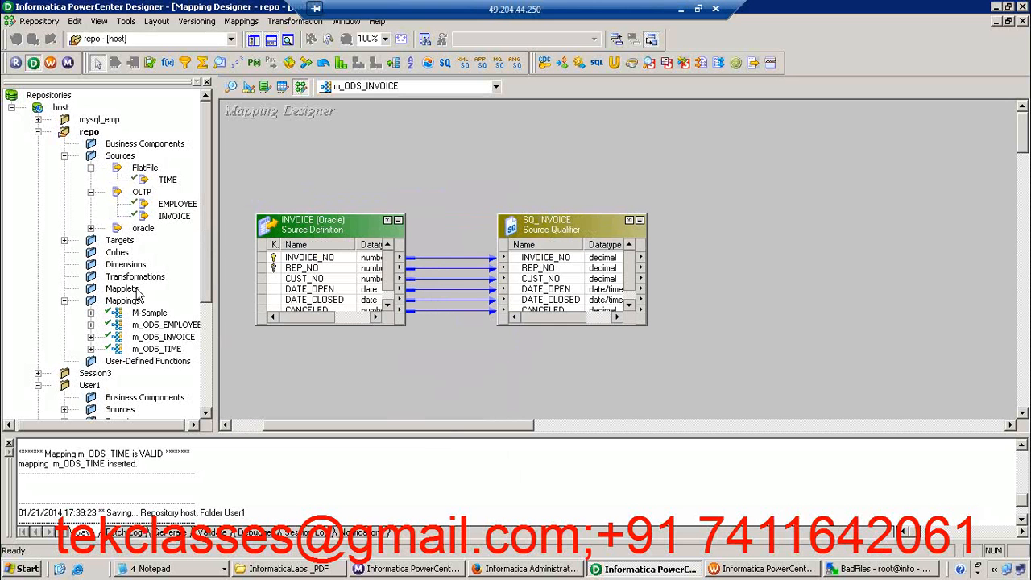
Place the ODS_INVOICE target to the right of SQ_INVOICE and enlarge both objects to show all their ports
double_click(87, 242)
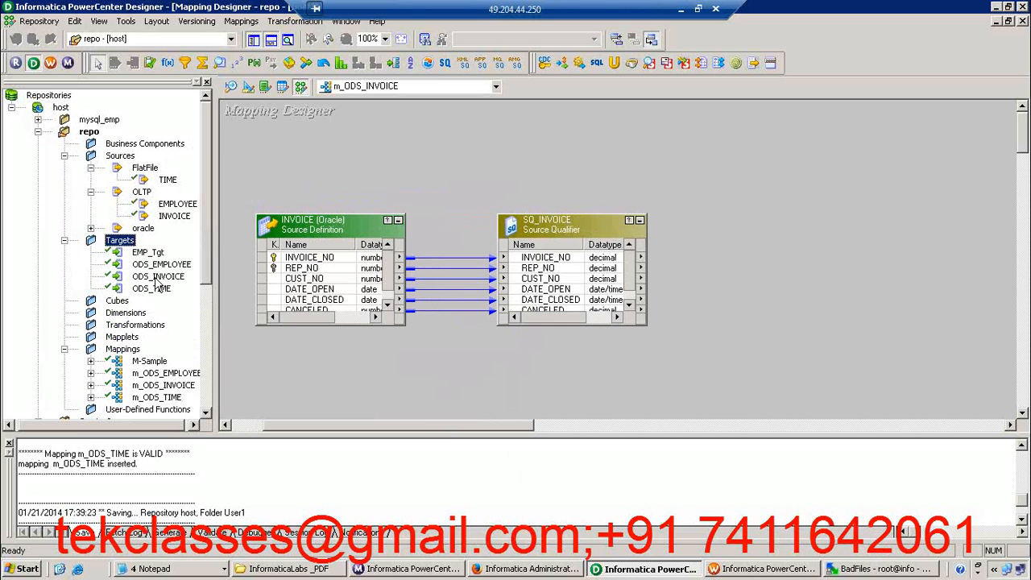
left_click_drag(158, 277, 762, 238)
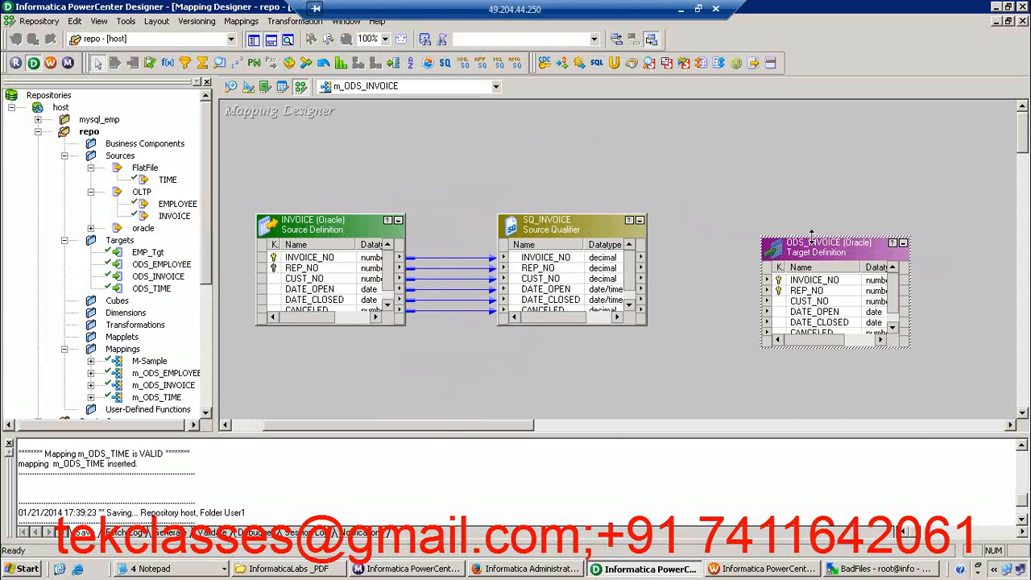
left_click_drag(812, 235, 793, 174)
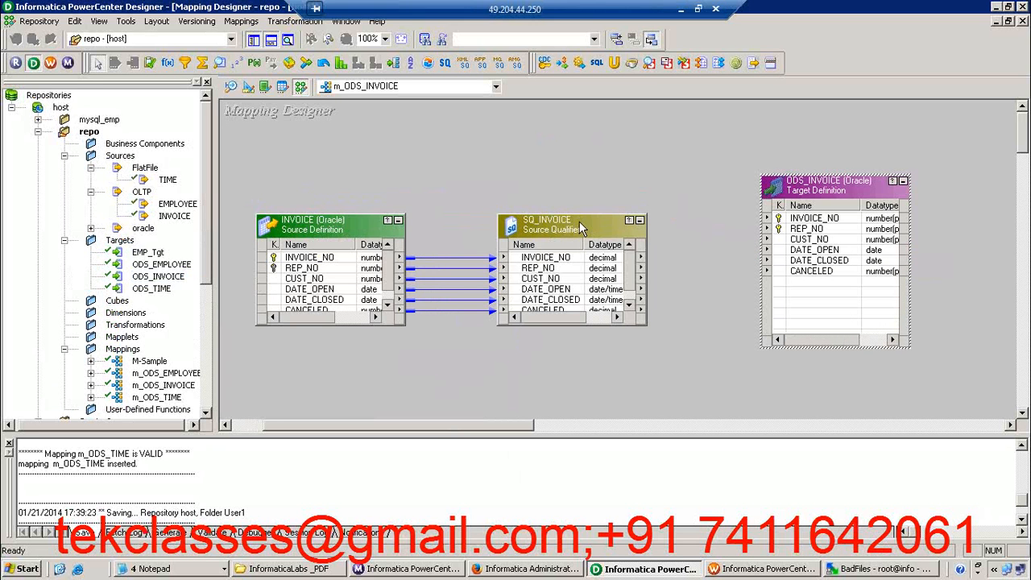
left_click_drag(576, 216, 565, 165)
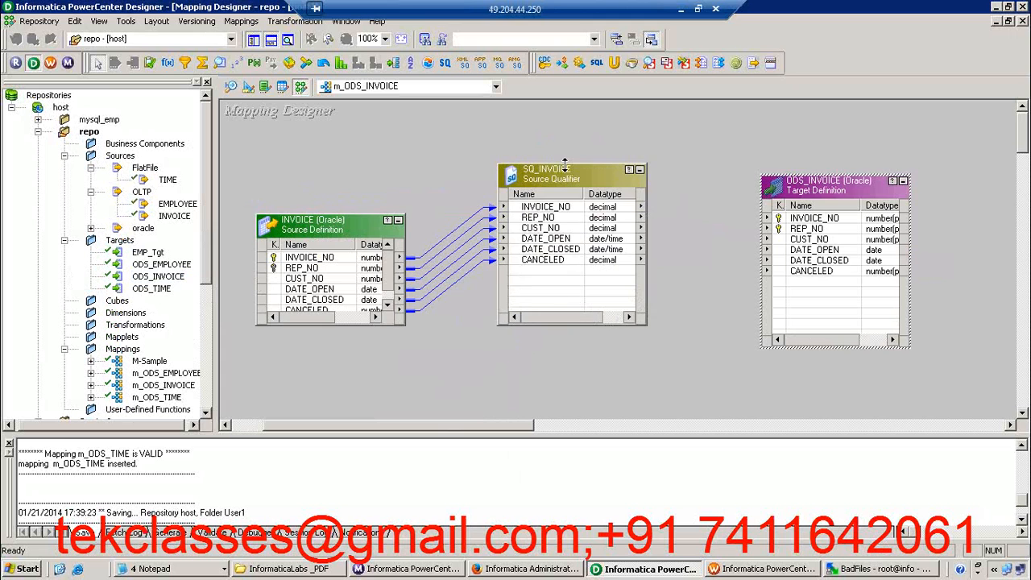
Link all SQ_INVOICE ports to the matching ODS_INVOICE ports and save the mapping
left_click_drag(563, 207, 792, 219)
left_click(720, 342)
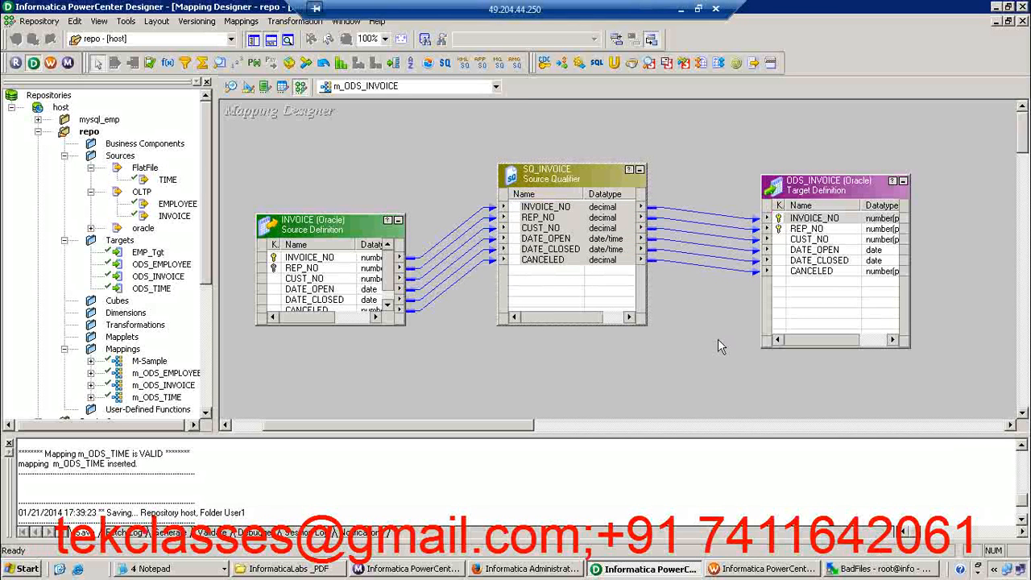
key("ctrl+s")
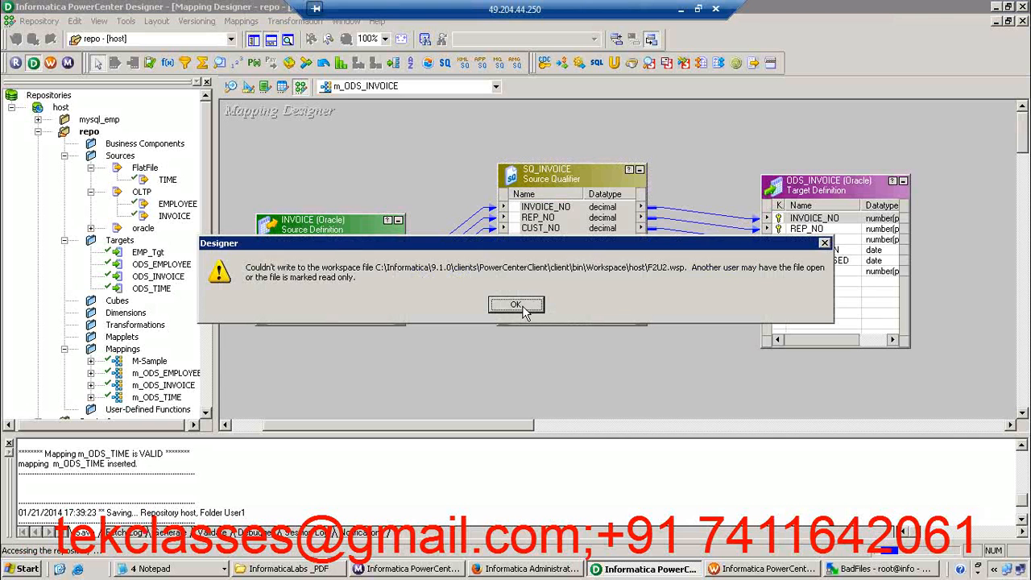
left_click(526, 306)
left_click(525, 305)
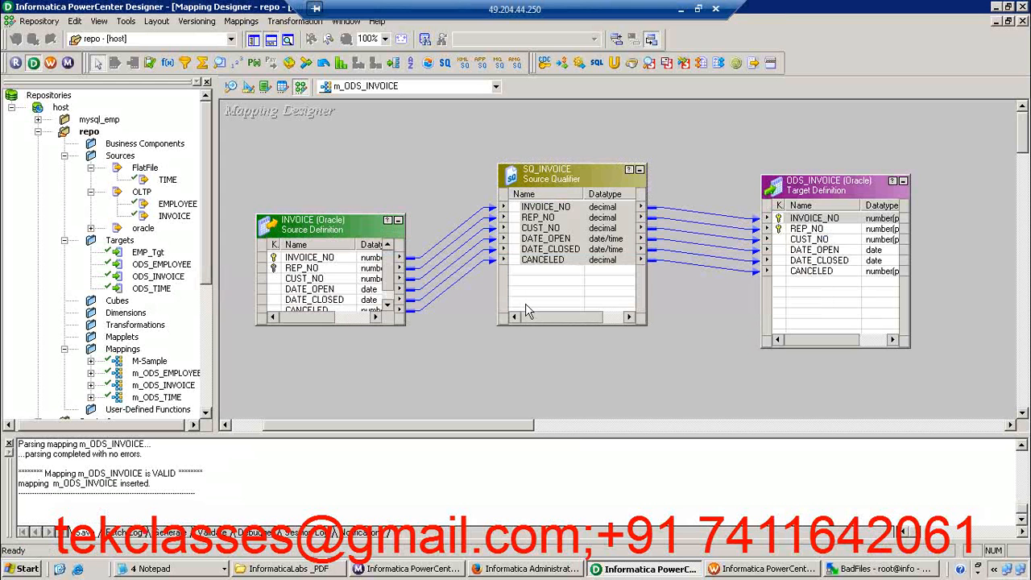
Move the INVOICE source definition up so that it lines up with the source qualifier
left_click(577, 261)
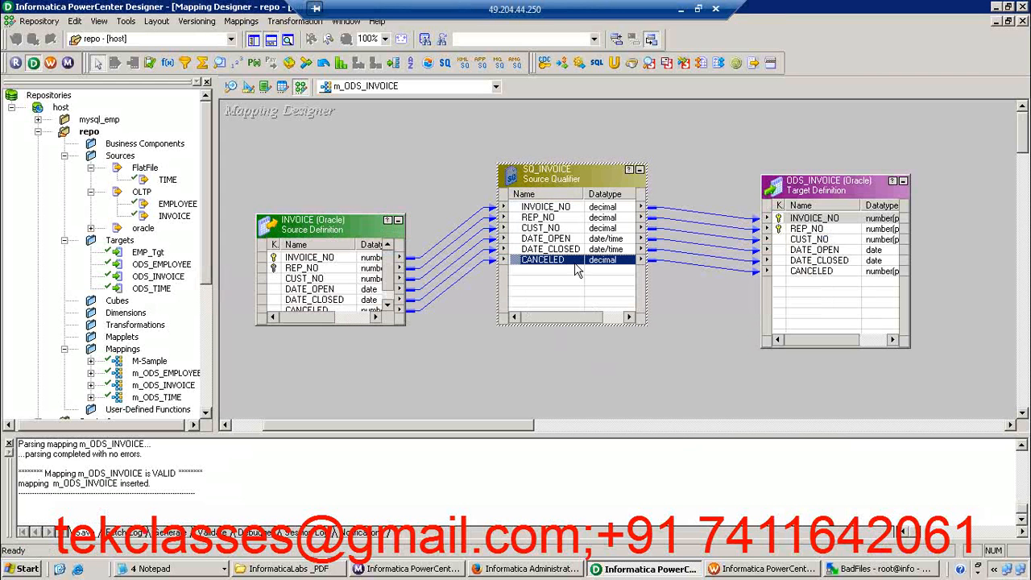
left_click(551, 220)
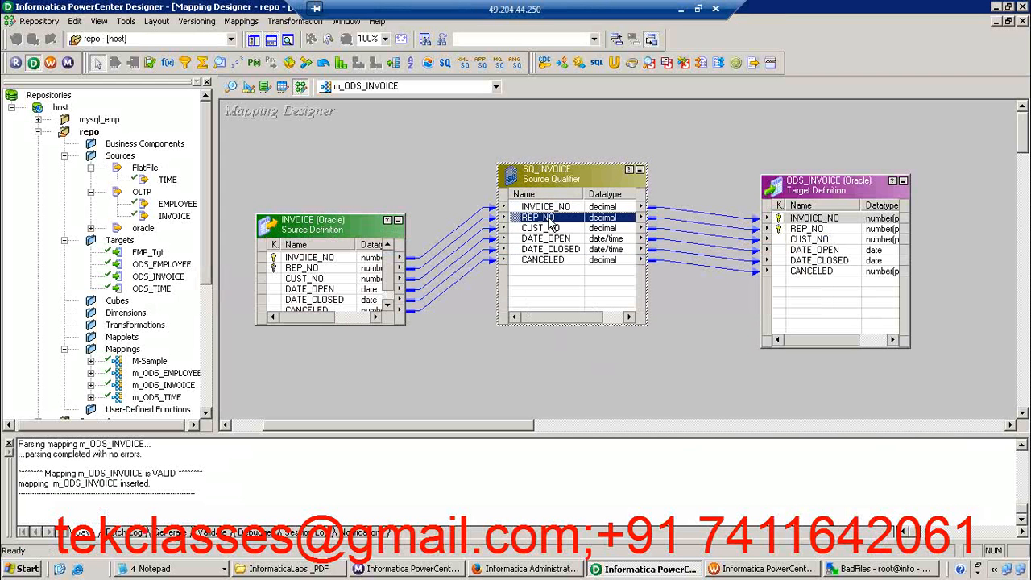
left_click(679, 335)
left_click(314, 228)
left_click_drag(315, 229, 300, 188)
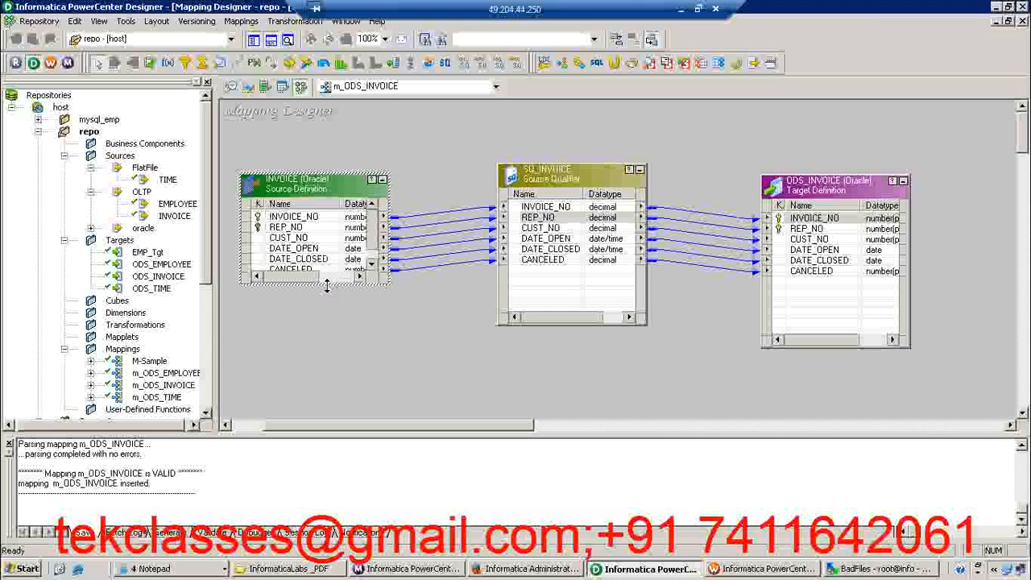
left_click(330, 292)
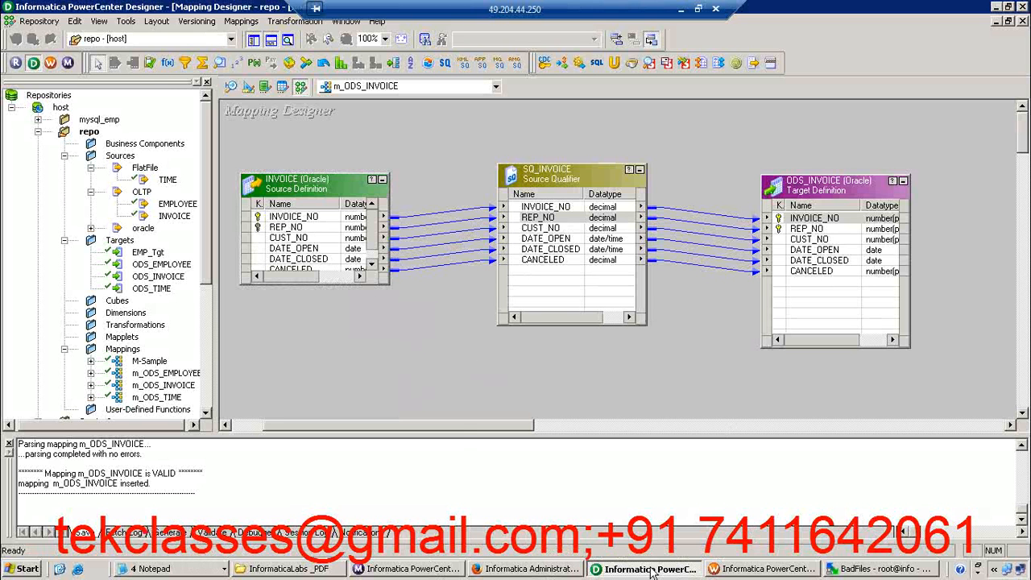
Review the mapping, session and workflow steps in the local desktop notes and switch to the Workflow Manager
left_click(733, 569)
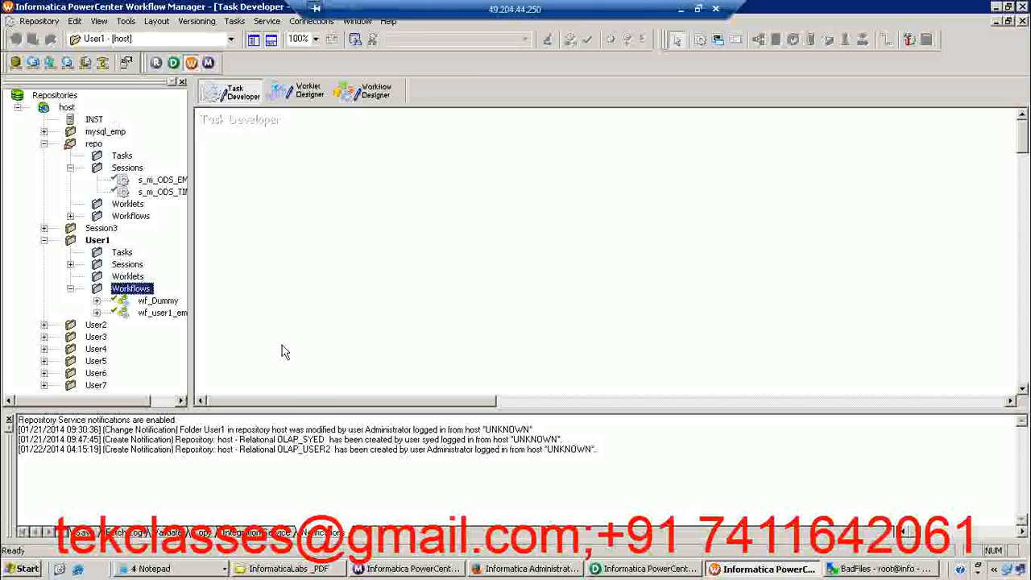
left_click(681, 11)
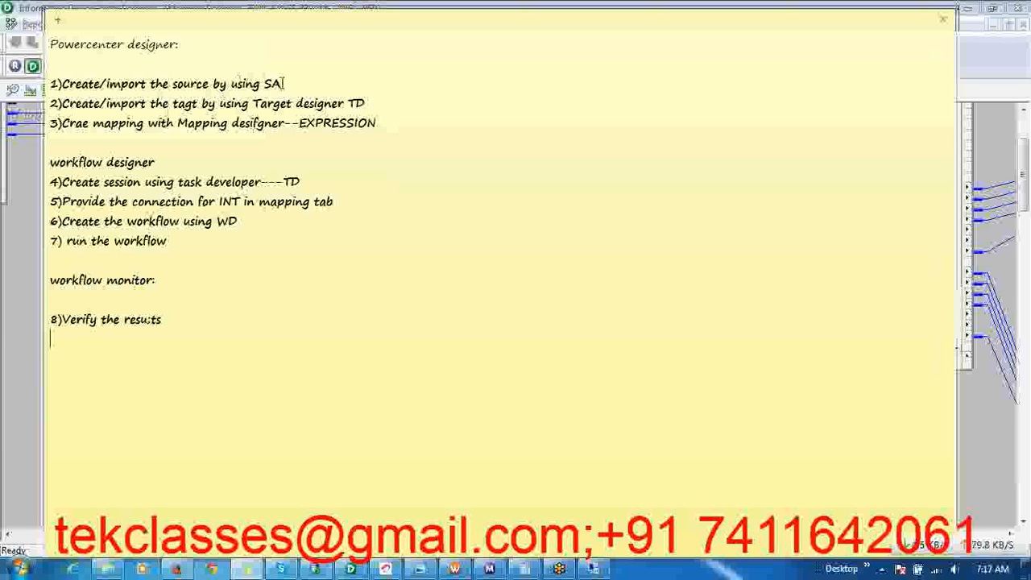
left_click(369, 102)
key("shift+Home")
left_click_drag(286, 122, 258, 123)
triple_click(172, 182)
left_click(209, 222)
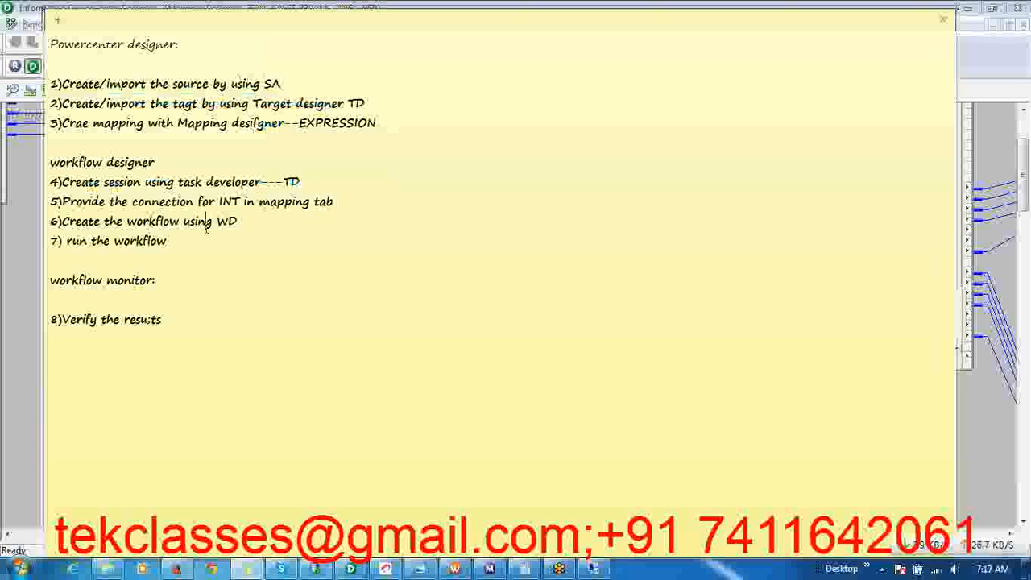
left_click(456, 569)
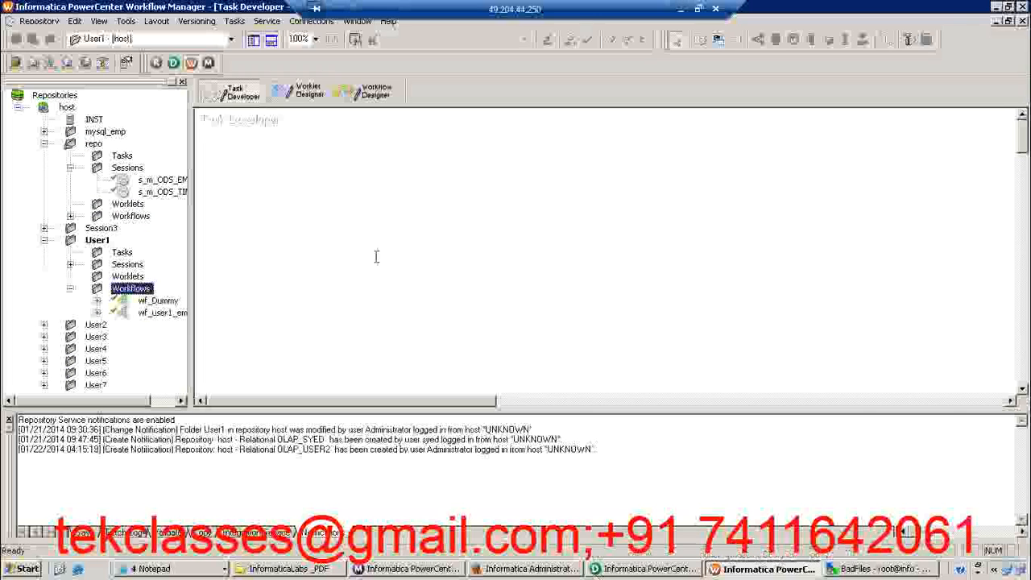
left_click(237, 21)
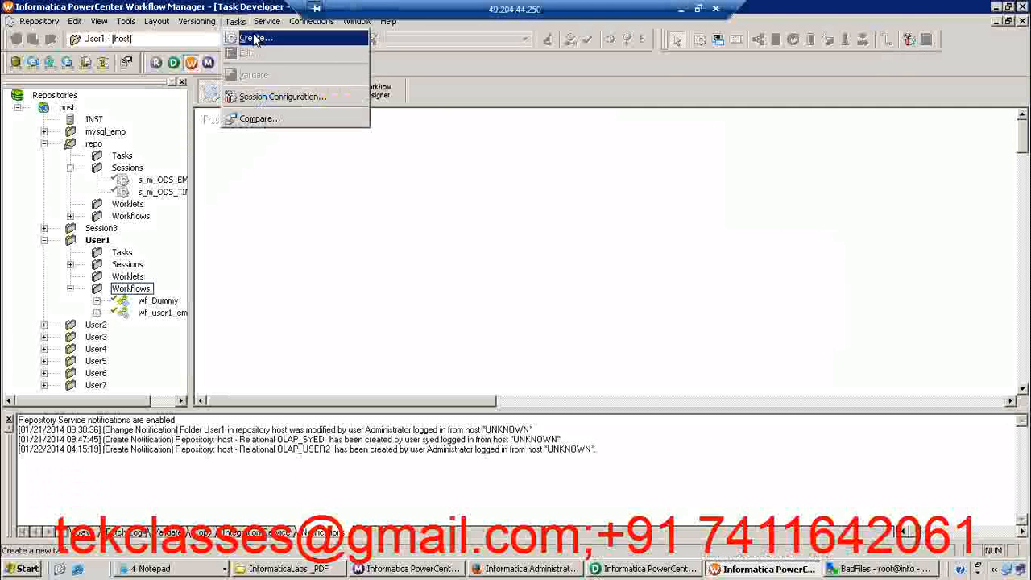
left_click(249, 37)
key("Tab")
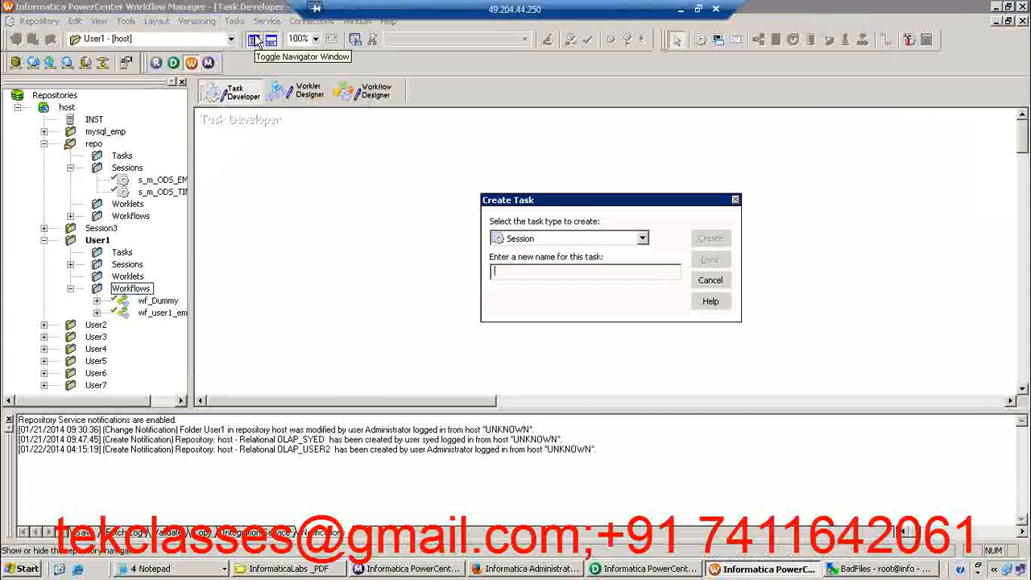
type("s_m_")
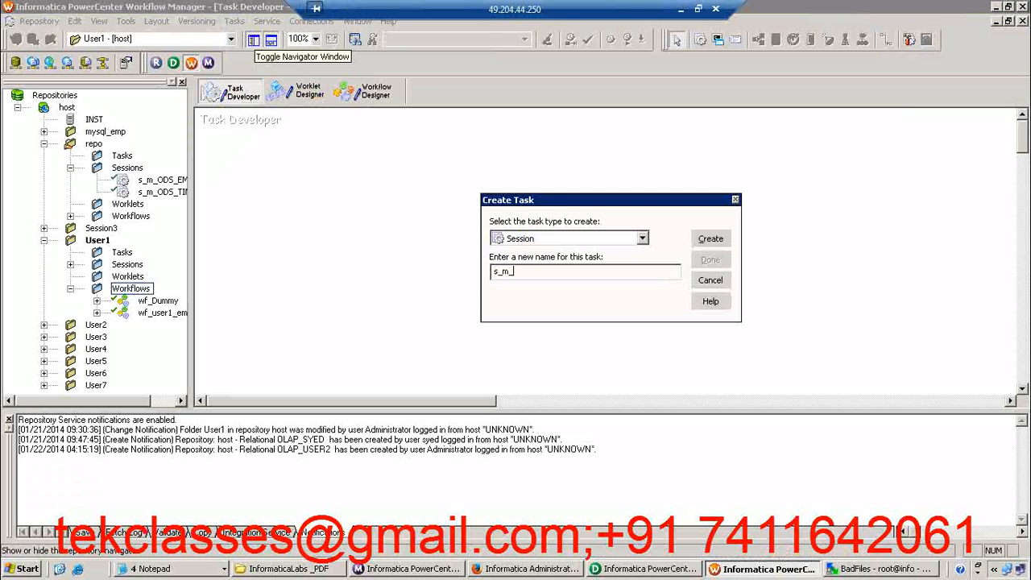
type("ODS_INVOICE")
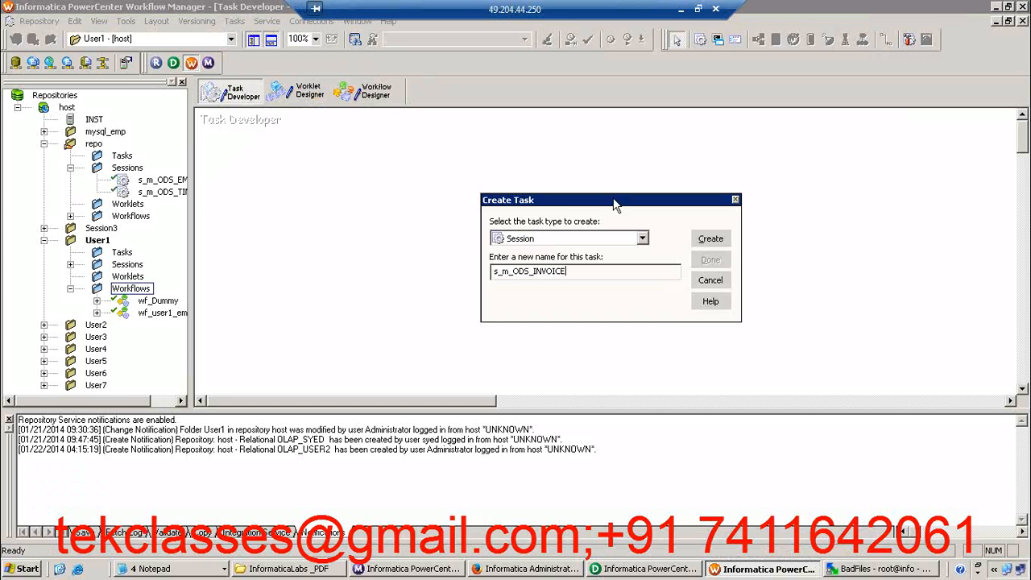
left_click(708, 238)
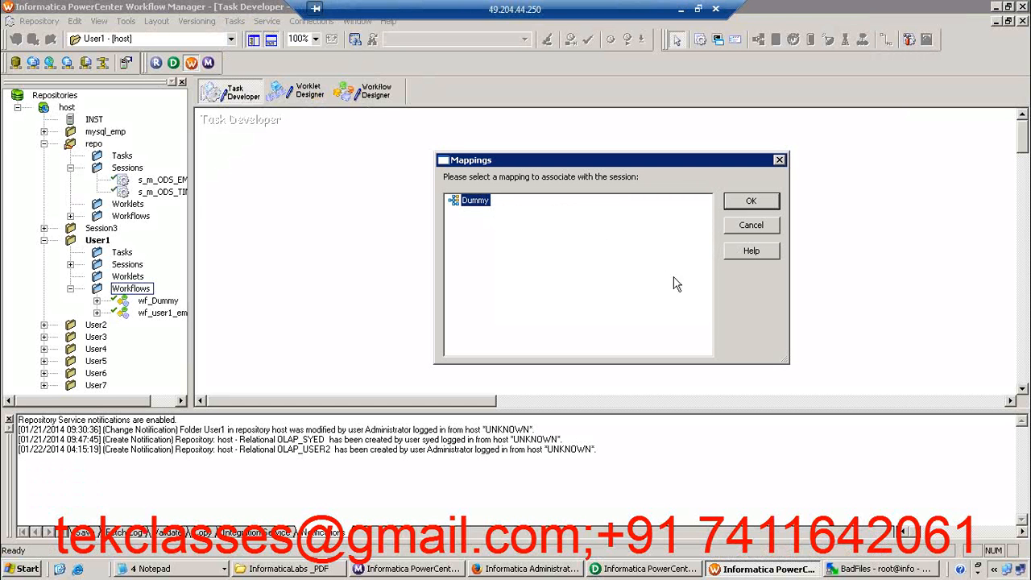
left_click(756, 228)
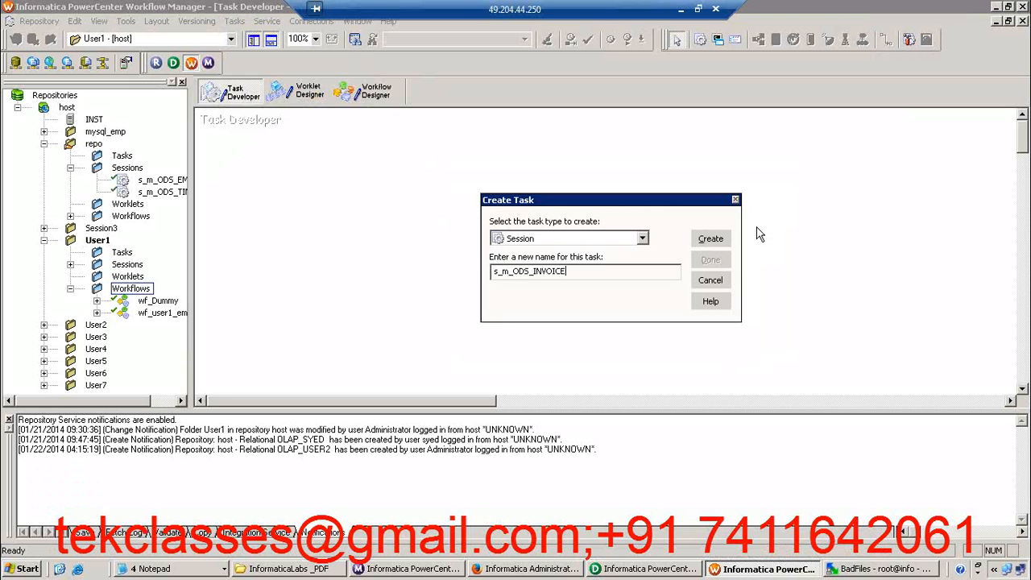
left_click(719, 238)
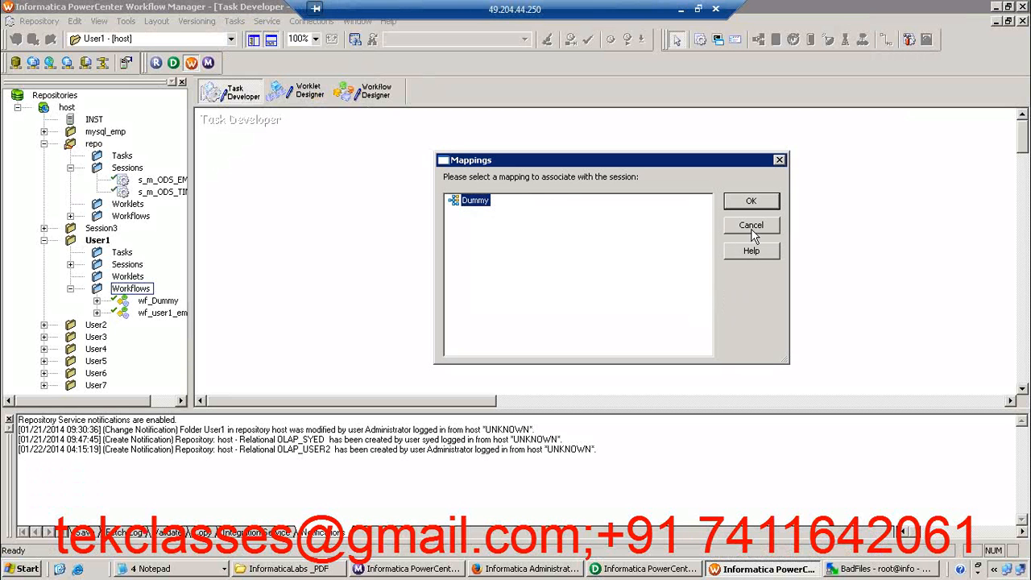
left_click(752, 228)
left_click(712, 283)
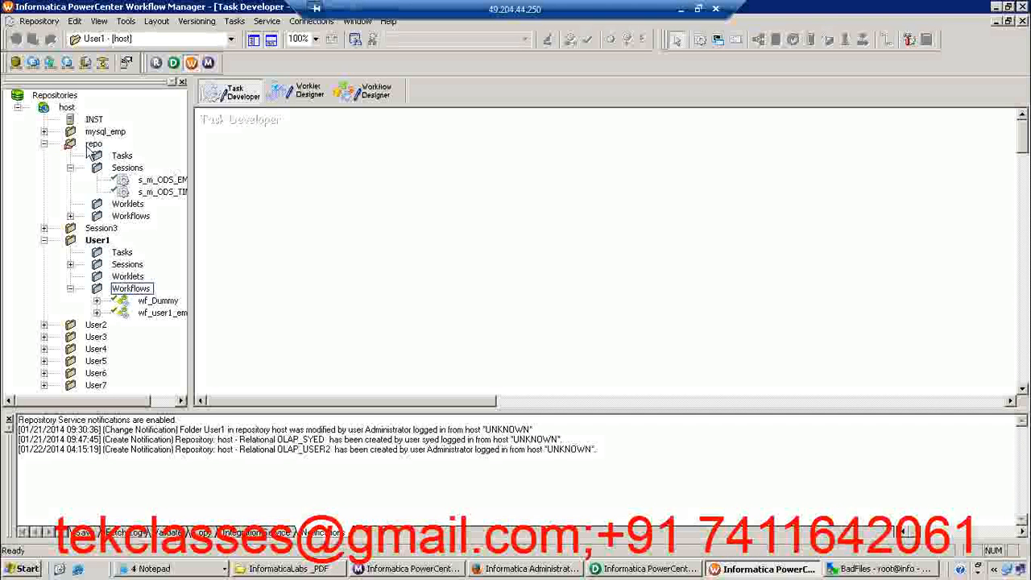
Open the repo folder as the working folder and collapse the User1 folder in the navigator
left_click(93, 143)
right_click(88, 145)
left_click(306, 191)
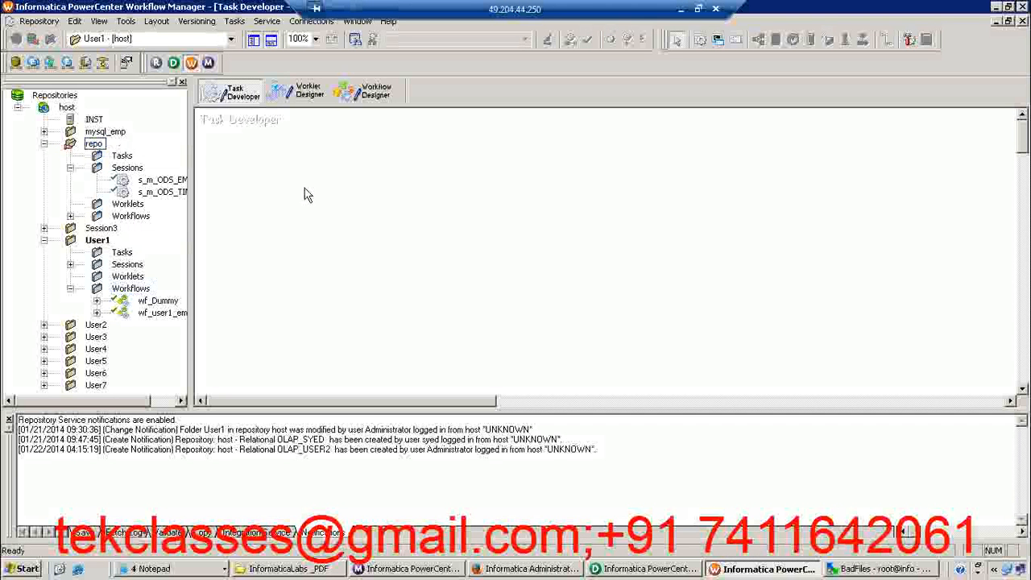
left_click(93, 145)
right_click(94, 146)
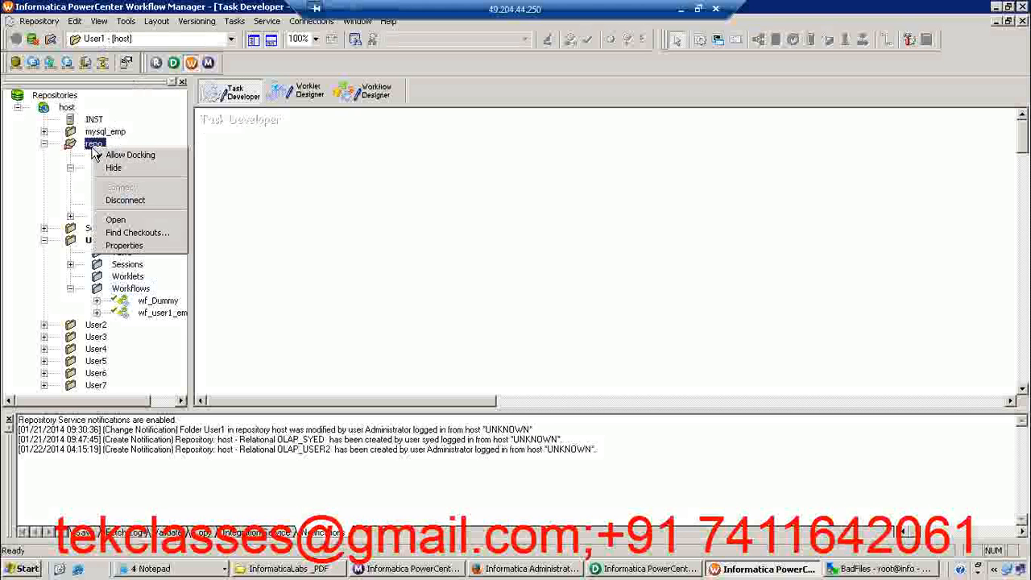
left_click(121, 220)
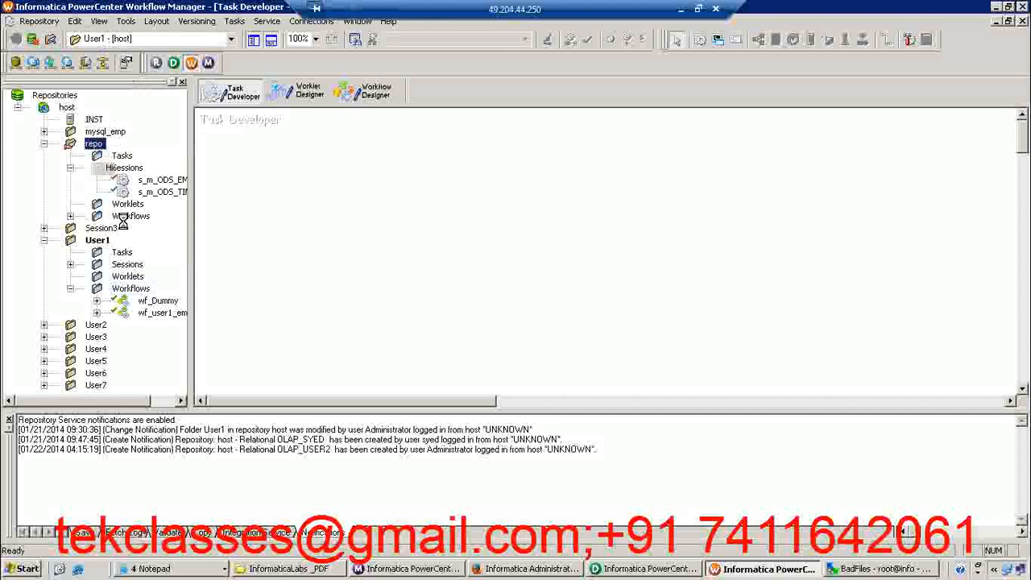
left_click(340, 274)
left_click(44, 241)
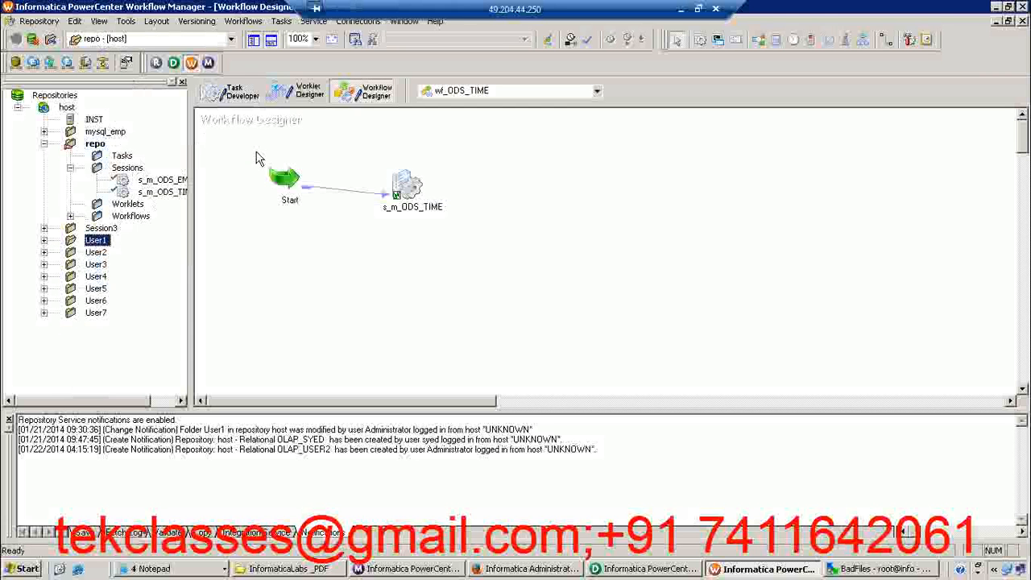
Switch to the Task Developer and clear all objects from its workspace
left_click(236, 92)
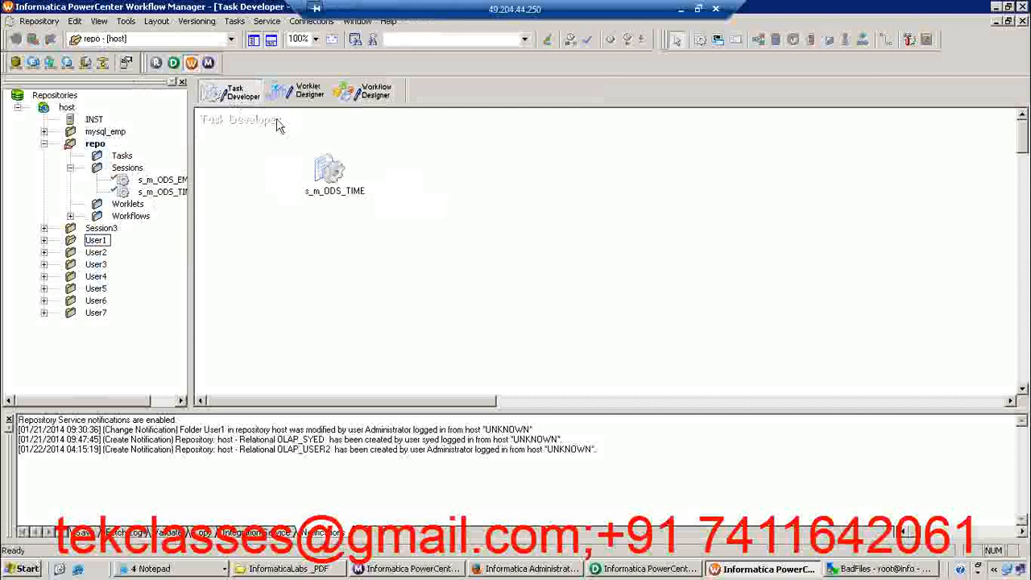
right_click(423, 148)
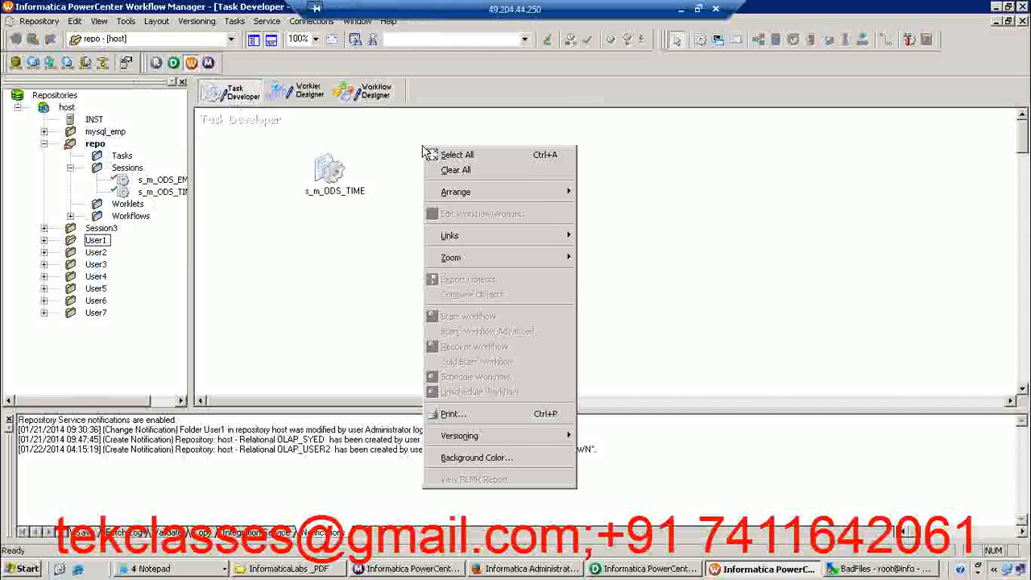
left_click(453, 173)
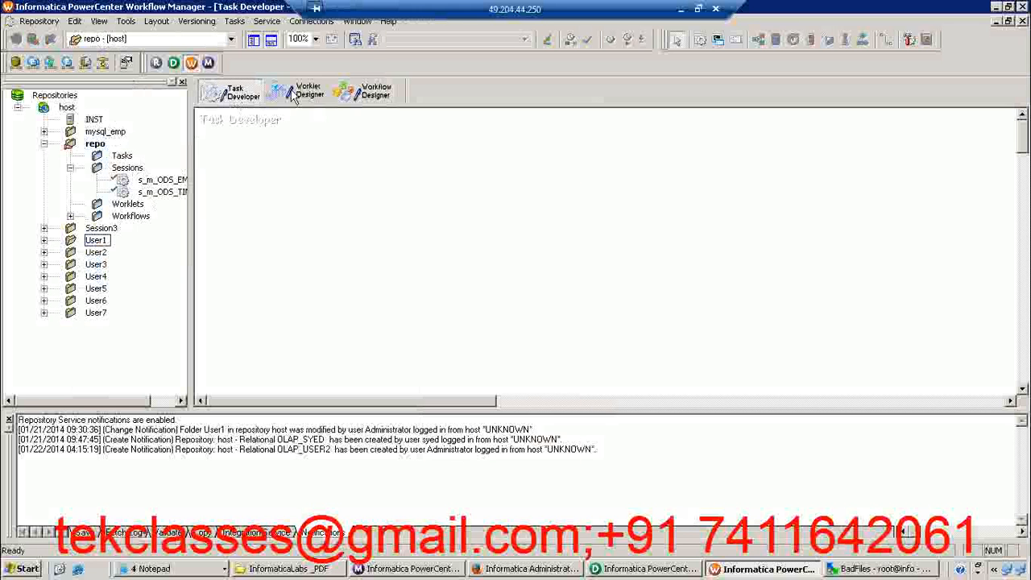
Create a new session task named s_m_ODS_INVOICE
left_click(235, 22)
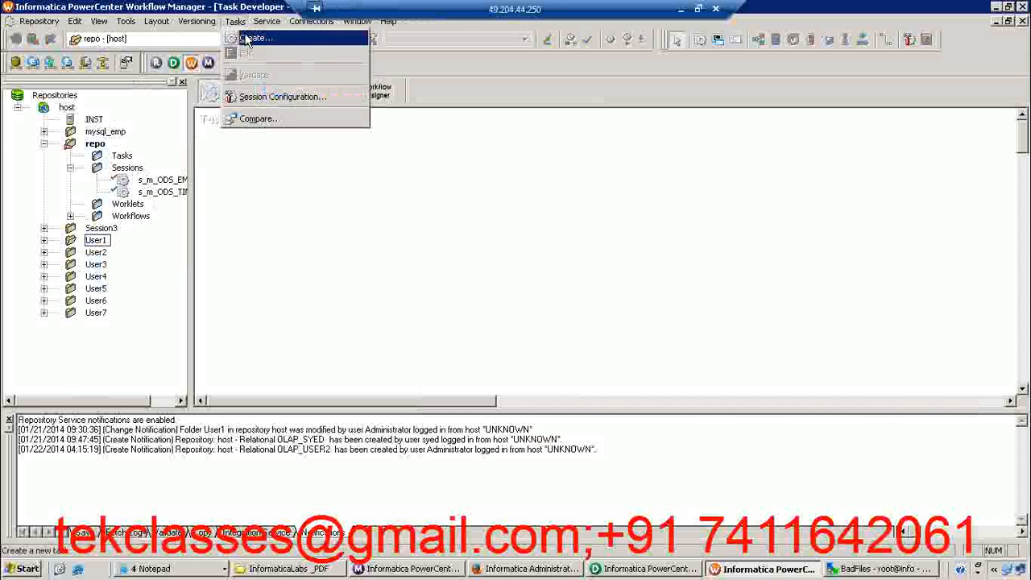
left_click(247, 39)
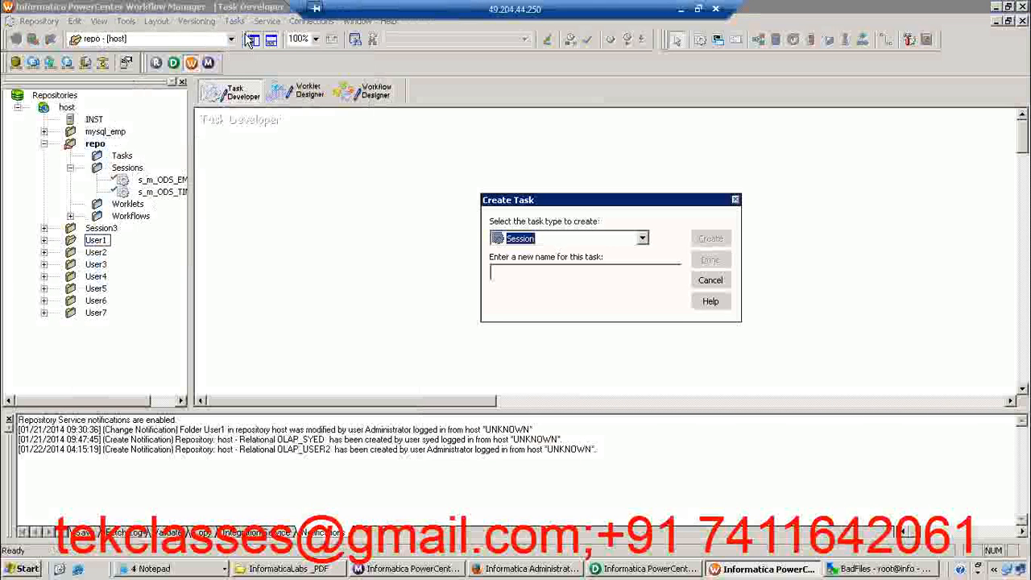
left_click(504, 272)
type("s")
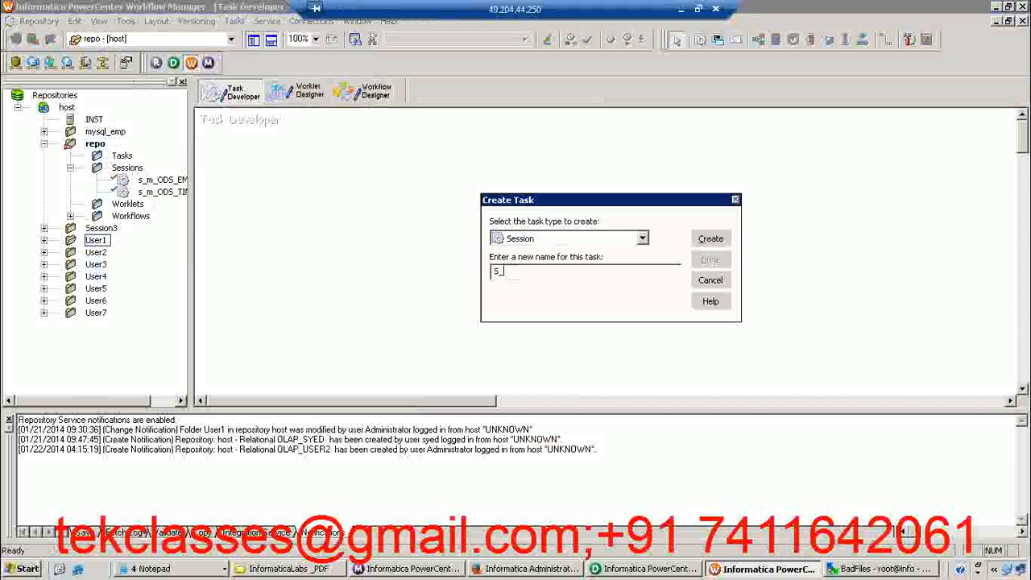
key("BackSpace")
type("s_")
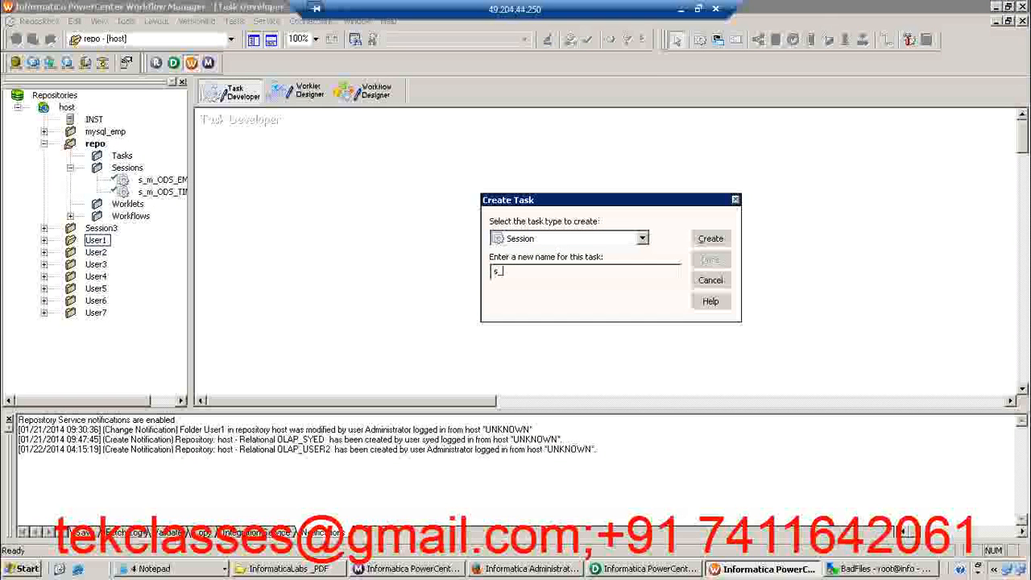
type("m_ODS_INVOIC")
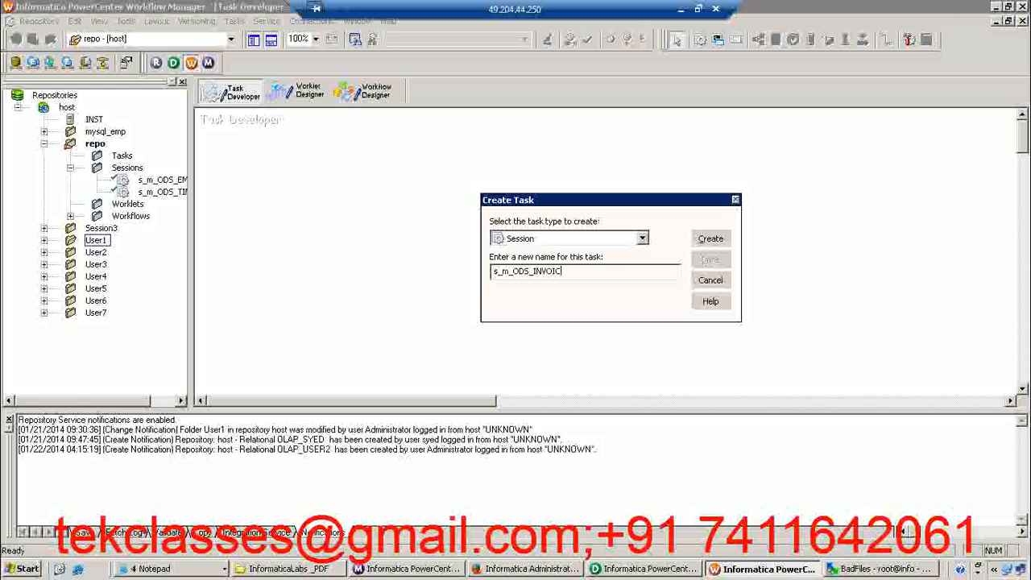
type("E")
left_click(709, 239)
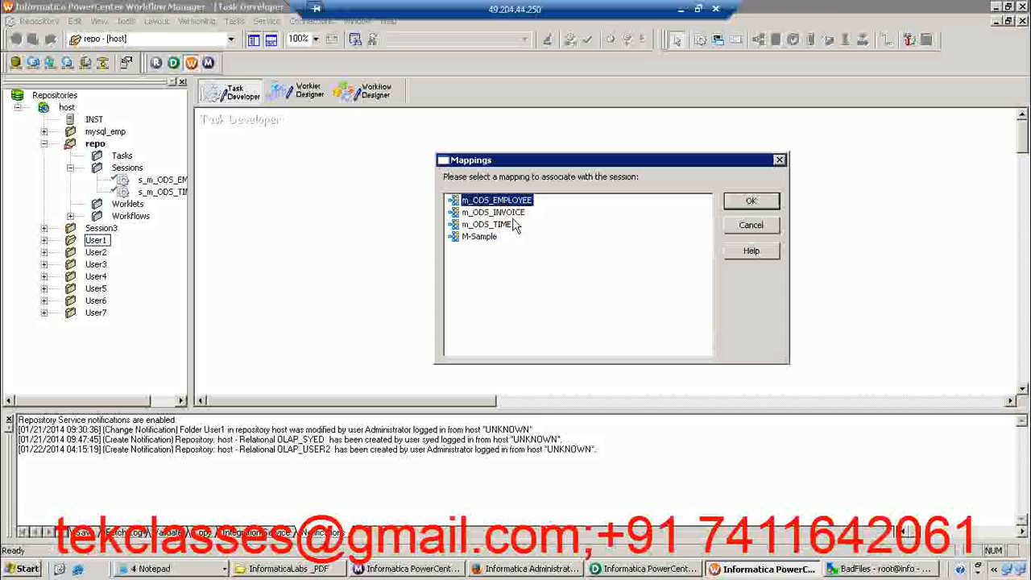
Associate the new session with the m_ODS_INVOICE mapping, finish creating it and move its icon away from the workspace corner
left_click(507, 213)
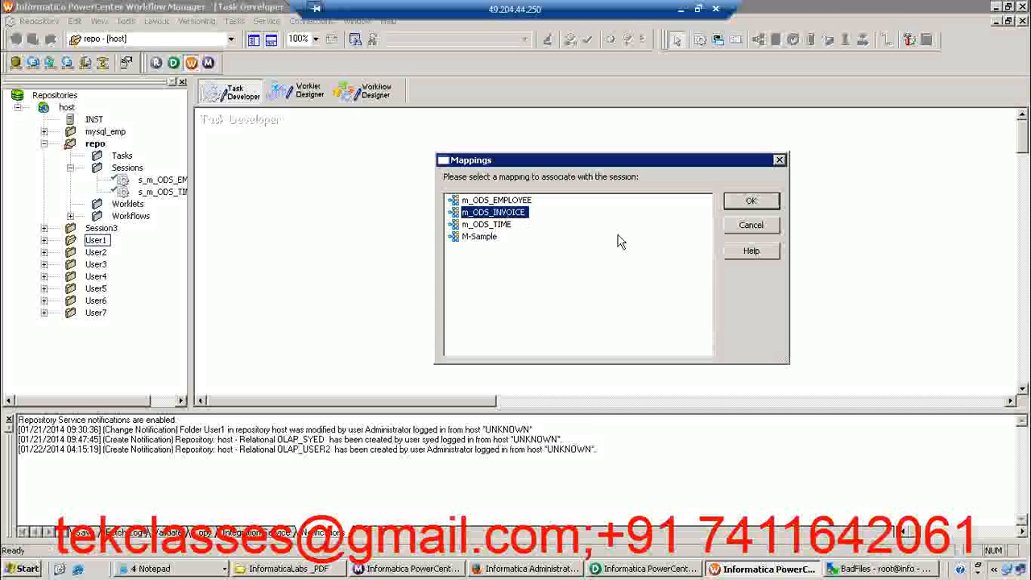
left_click(750, 201)
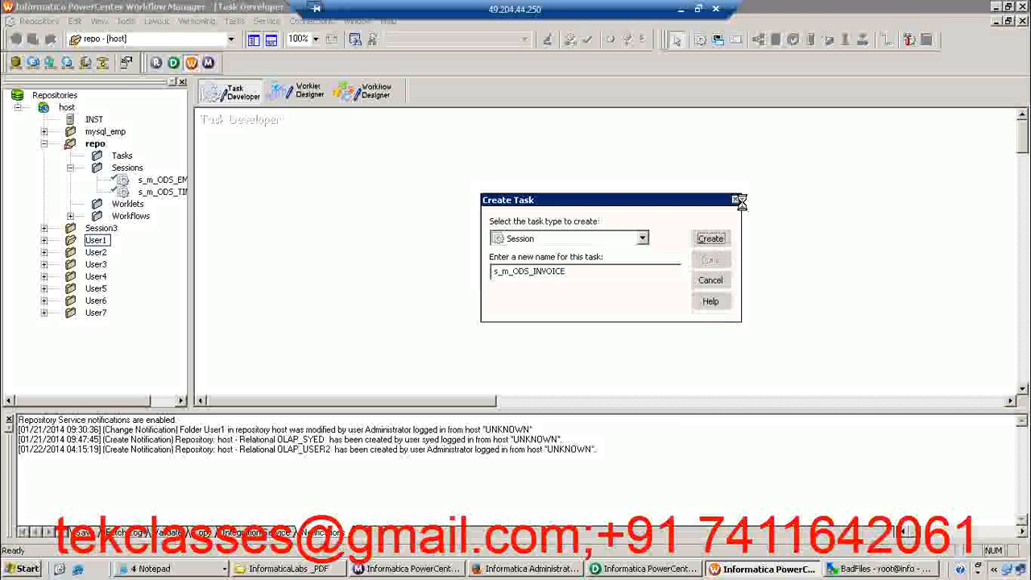
left_click(711, 259)
left_click_drag(253, 143, 330, 182)
left_click(440, 218)
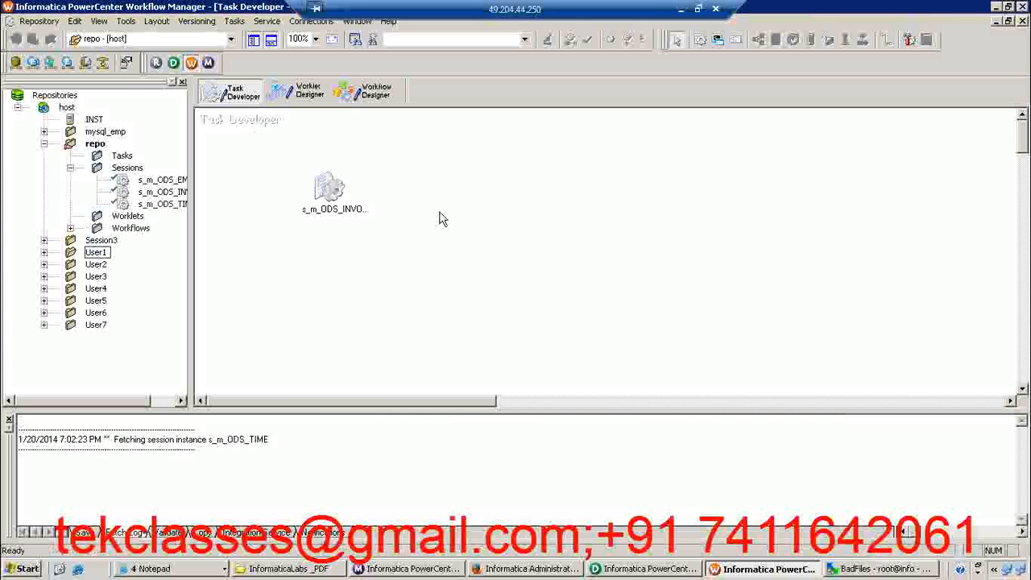
Give the s_m_ODS_INVOICE session the description "Session Extracts the data from INVOICE table in SDBU schema and load into target ODS_INVOICE"
double_click(330, 189)
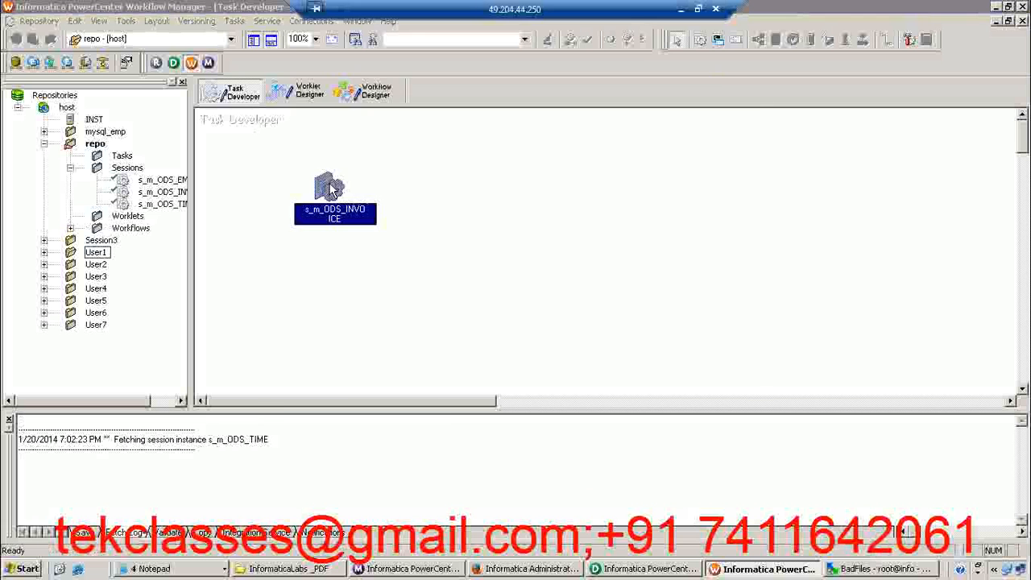
left_click(411, 186)
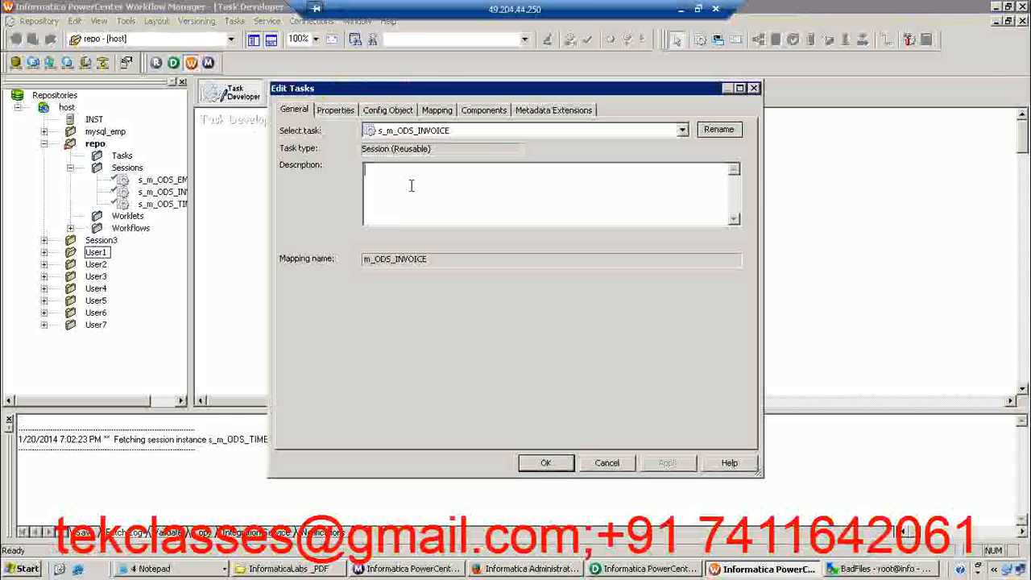
type("Session Extracts the data from INVOICE table in SDBU schema")
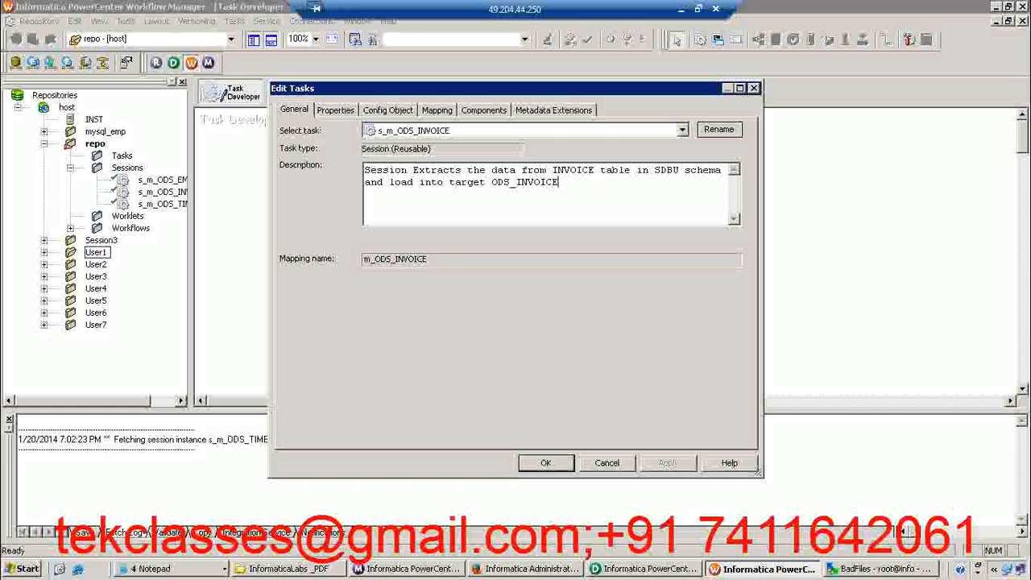
left_click(546, 462)
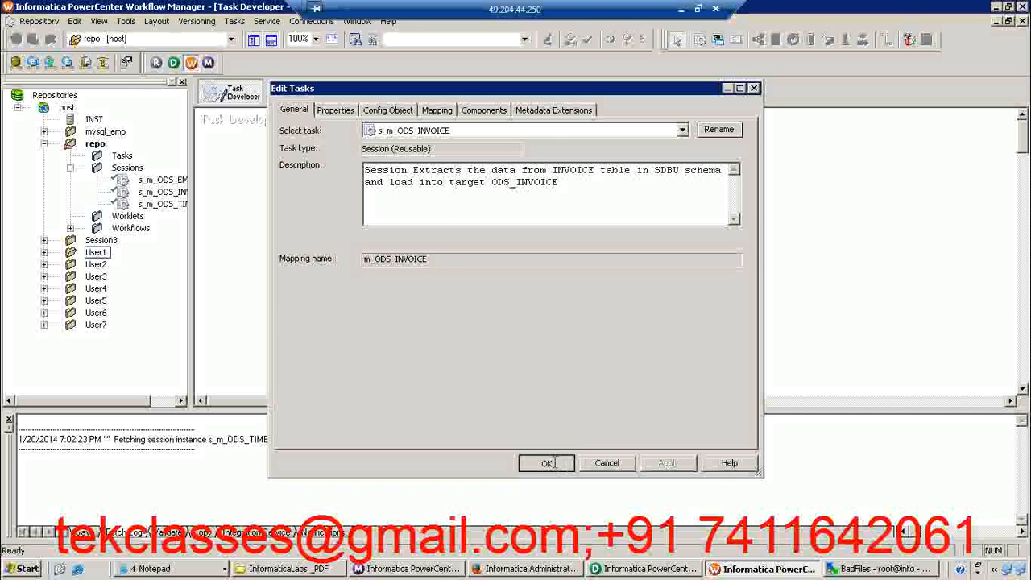
Reopen the s_m_ODS_INVOICE session for editing and show the connections of its mapping
double_click(338, 211)
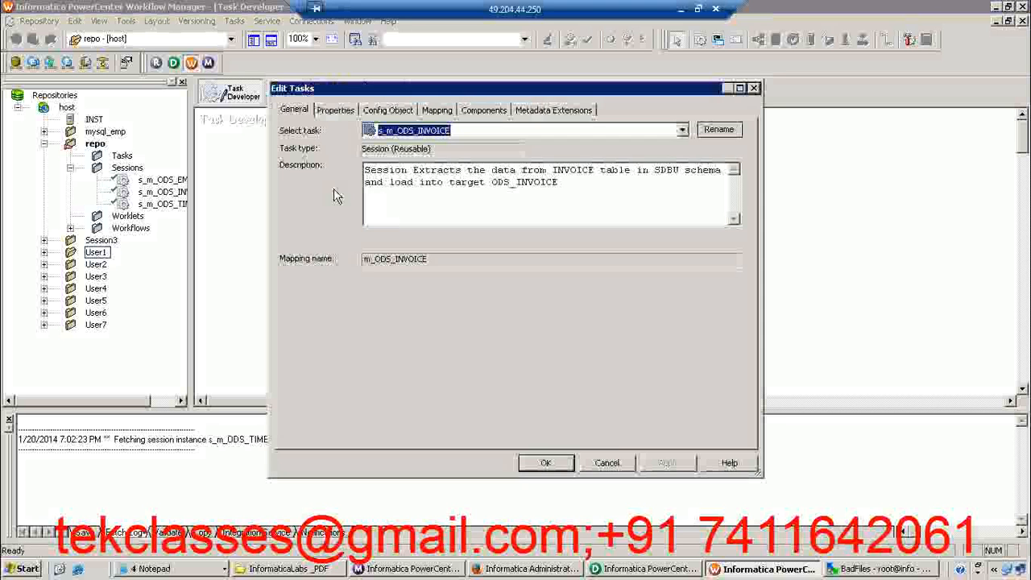
left_click(437, 110)
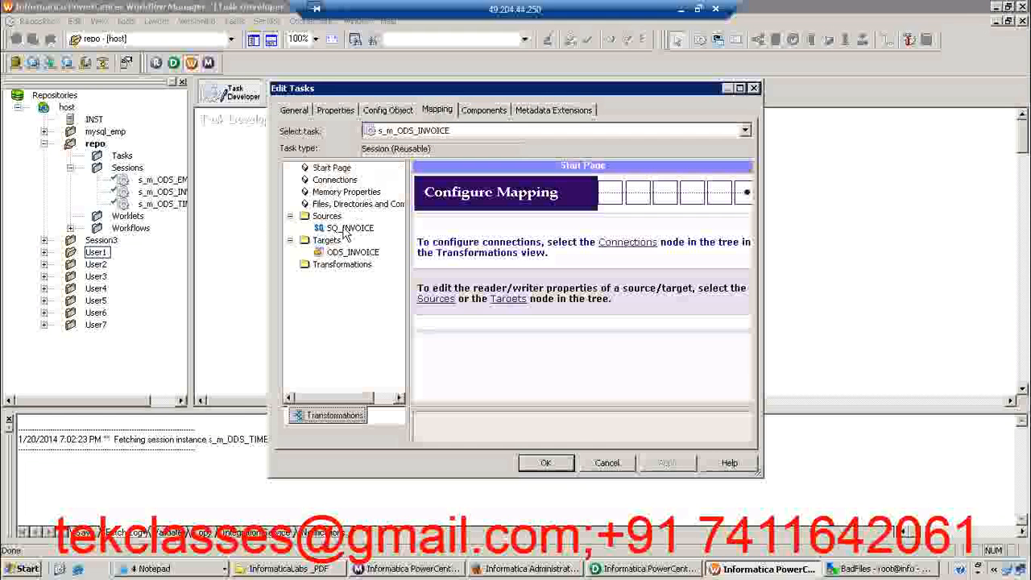
left_click(335, 180)
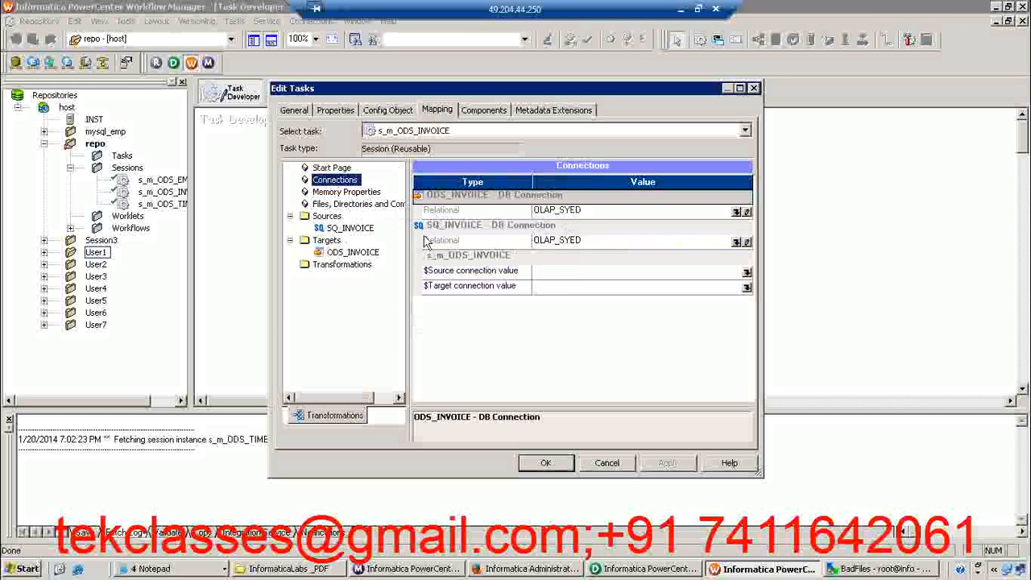
left_click(736, 243)
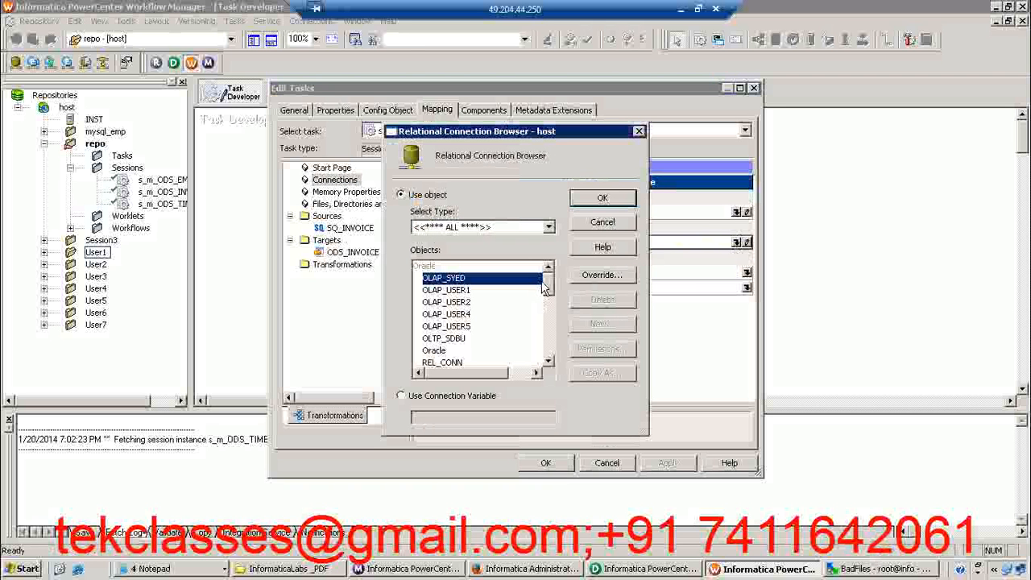
left_click_drag(547, 282, 547, 288)
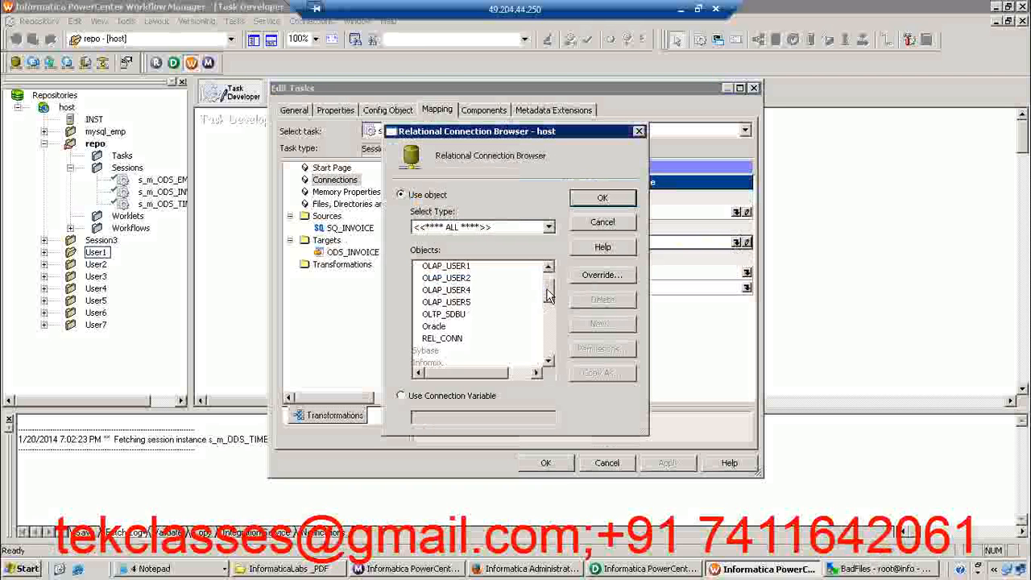
left_click(614, 223)
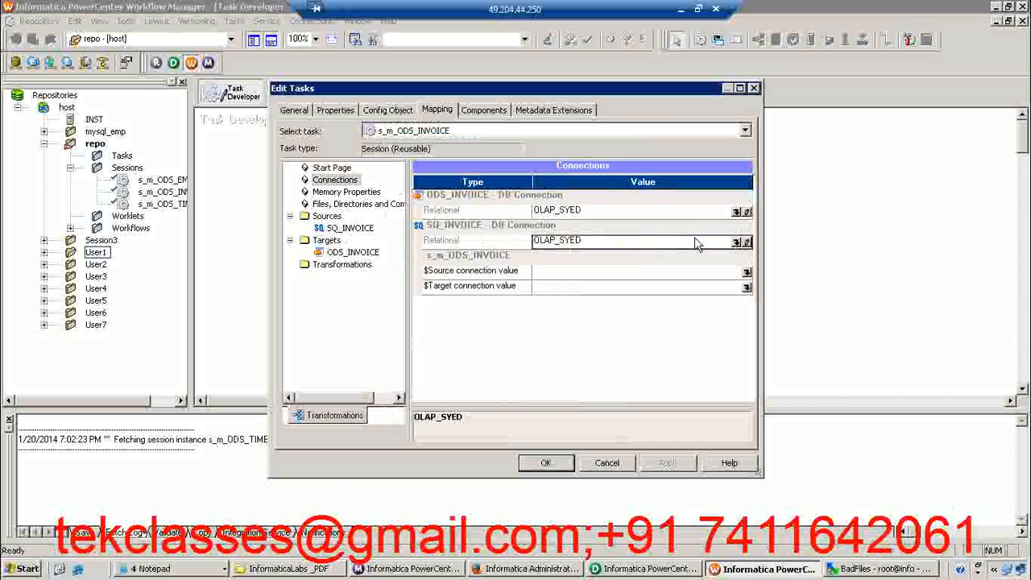
Set the relational connection of the SQ_INVOICE source to OLTP_SDBU
left_click(736, 243)
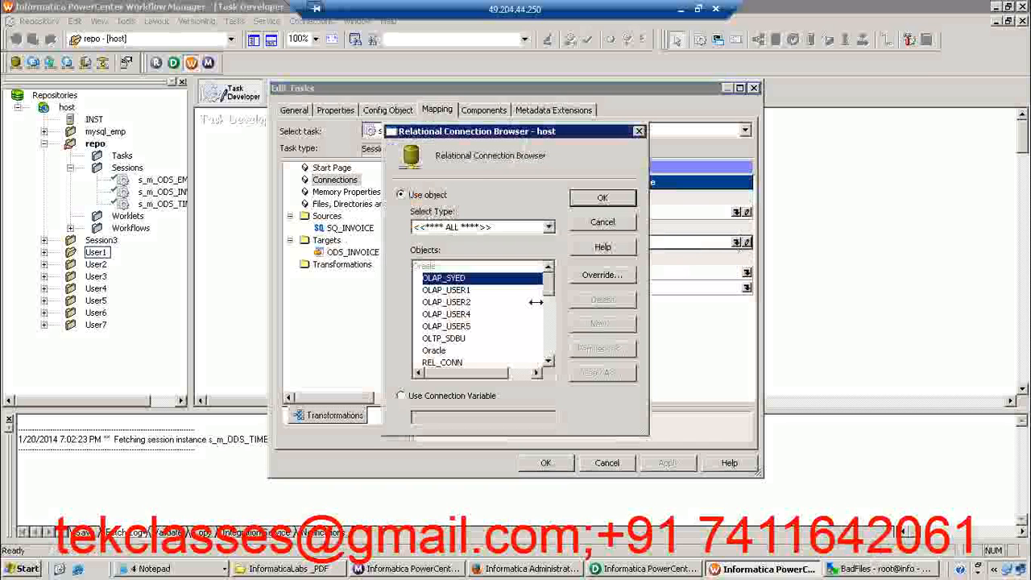
mouse_move(546, 290)
left_mouse_down()
mouse_move(547, 310)
mouse_move(547, 294)
left_mouse_up()
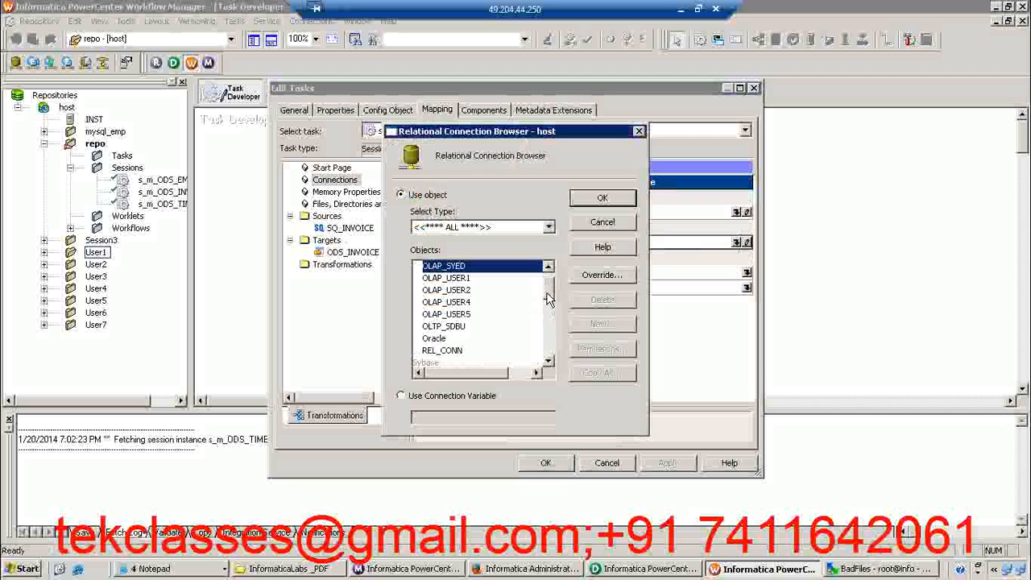
left_click(443, 327)
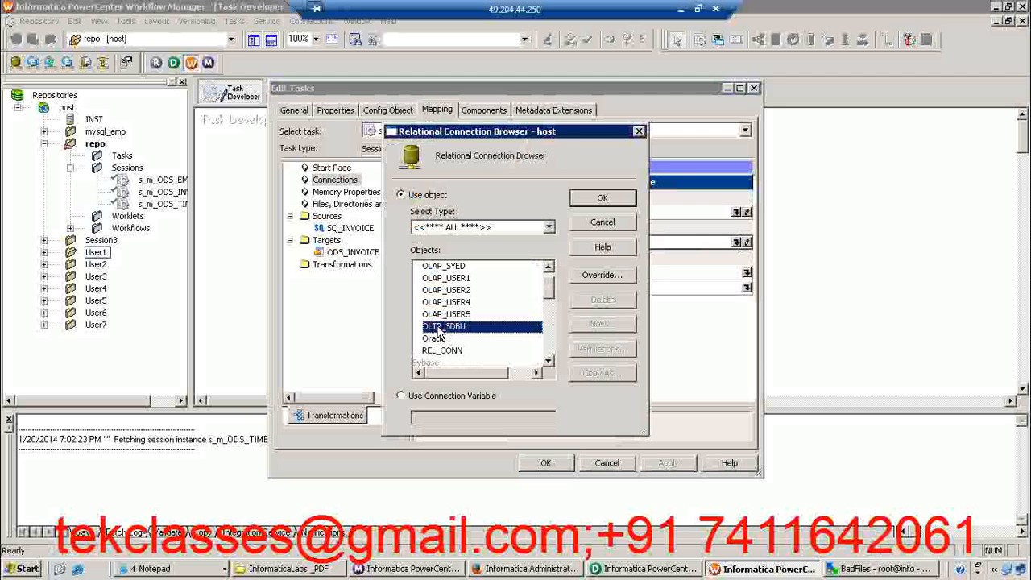
left_click(601, 201)
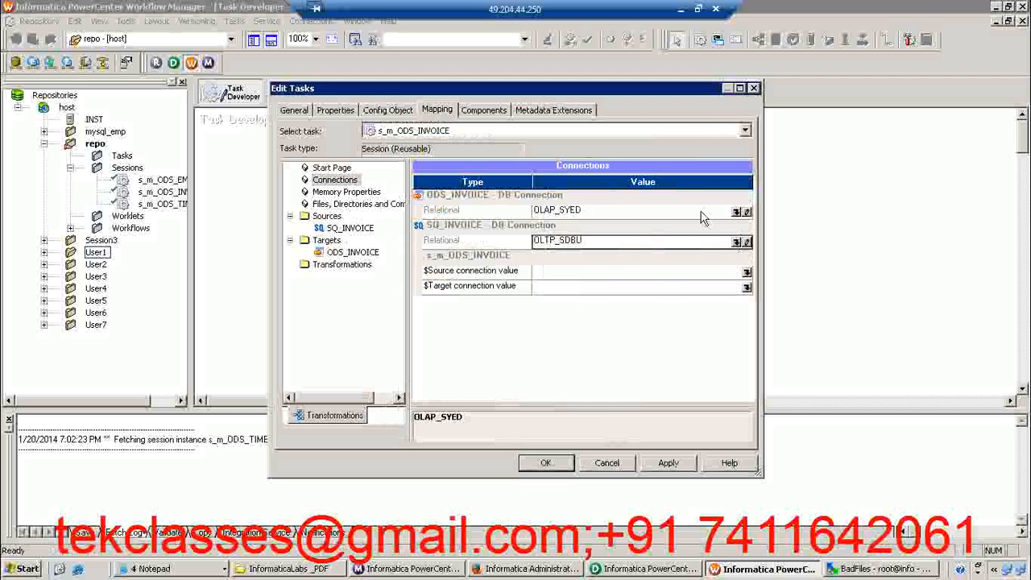
Set the relational connection of the ODS_INVOICE target to OLAP_USER5
left_click(735, 212)
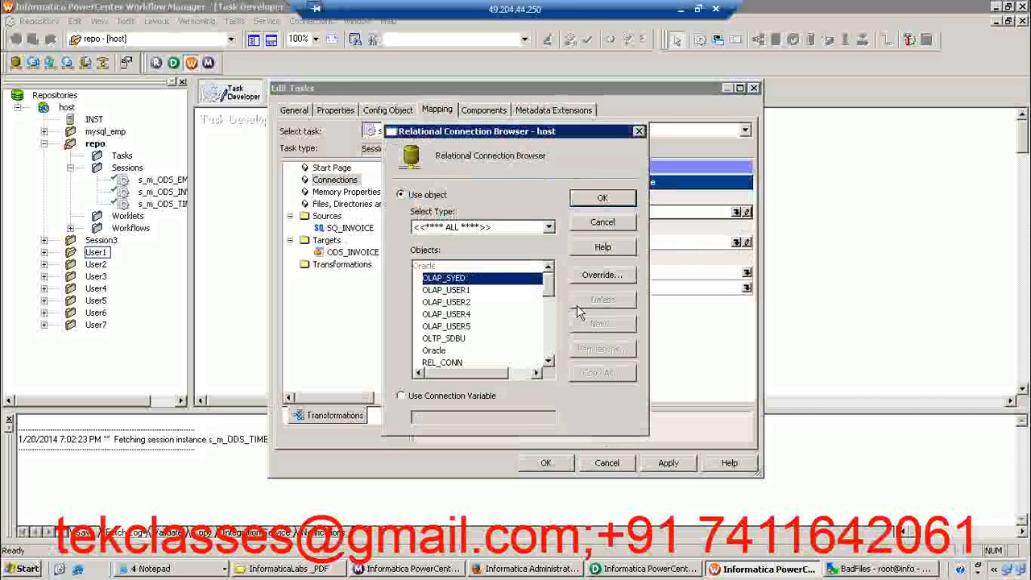
left_click(461, 326)
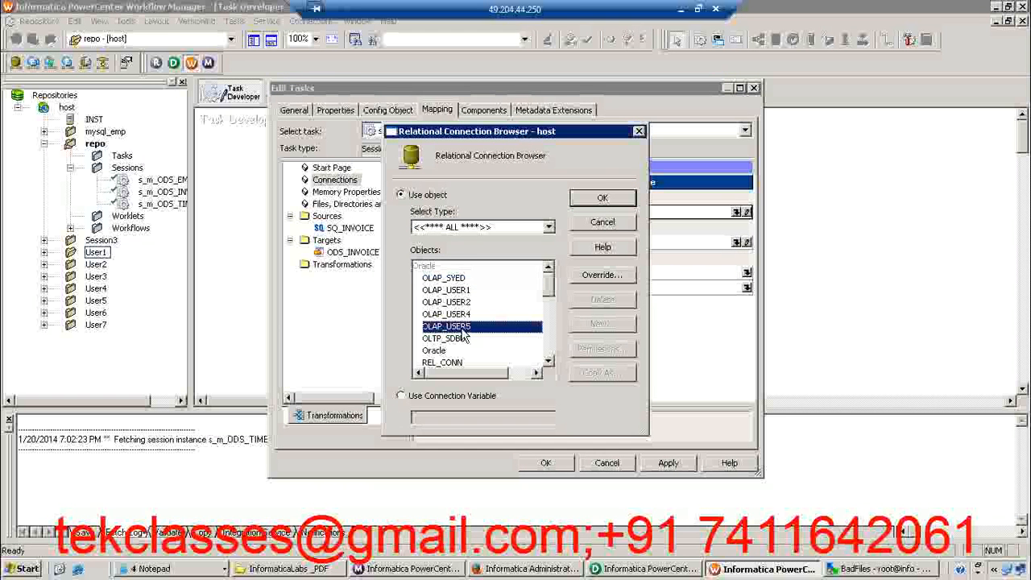
left_click(604, 201)
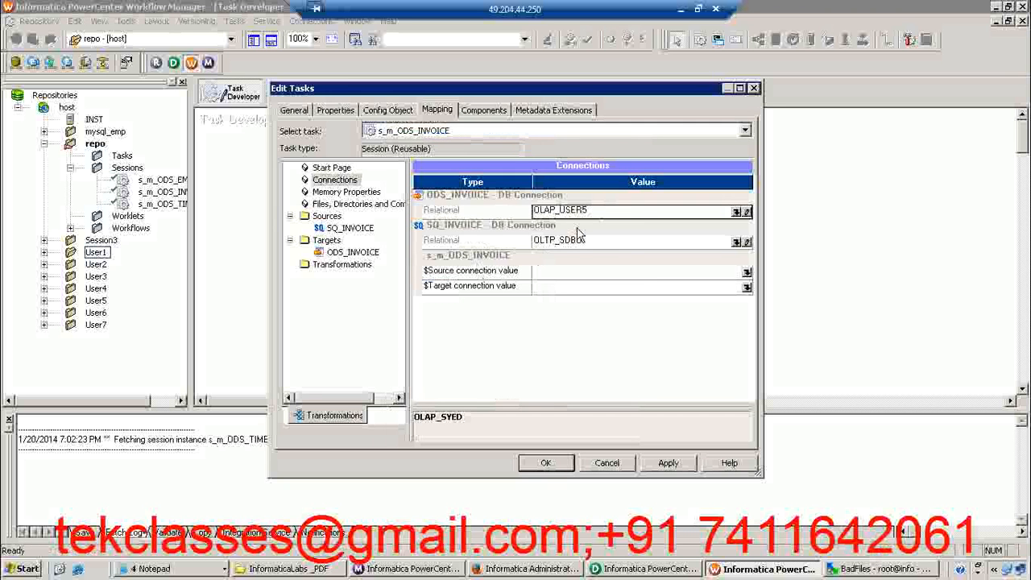
Show the ODS_INVOICE target settings in the maximized task editor and set the target load type to Normal
left_click(348, 230)
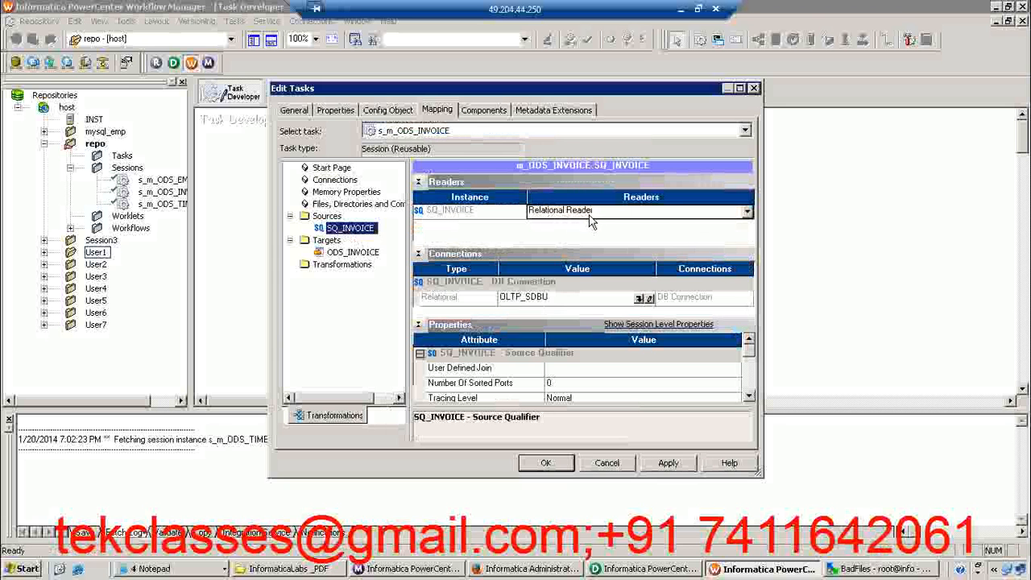
left_click(355, 254)
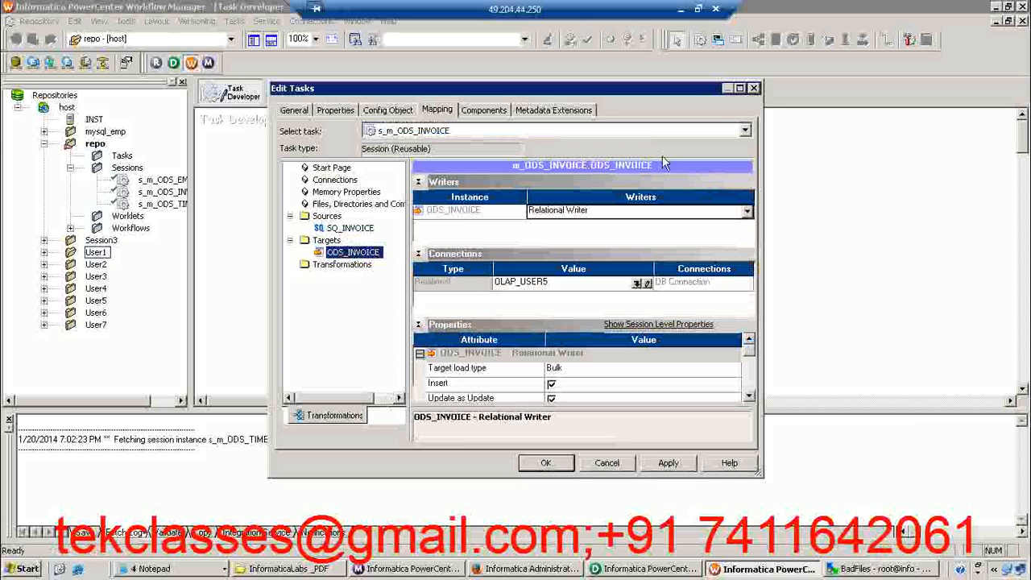
left_click(740, 88)
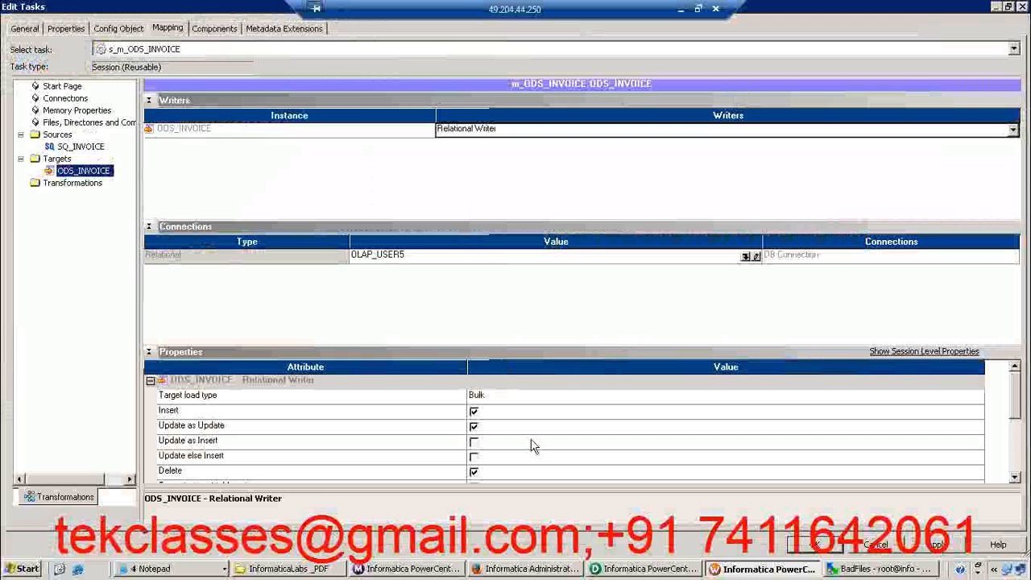
left_click(636, 569)
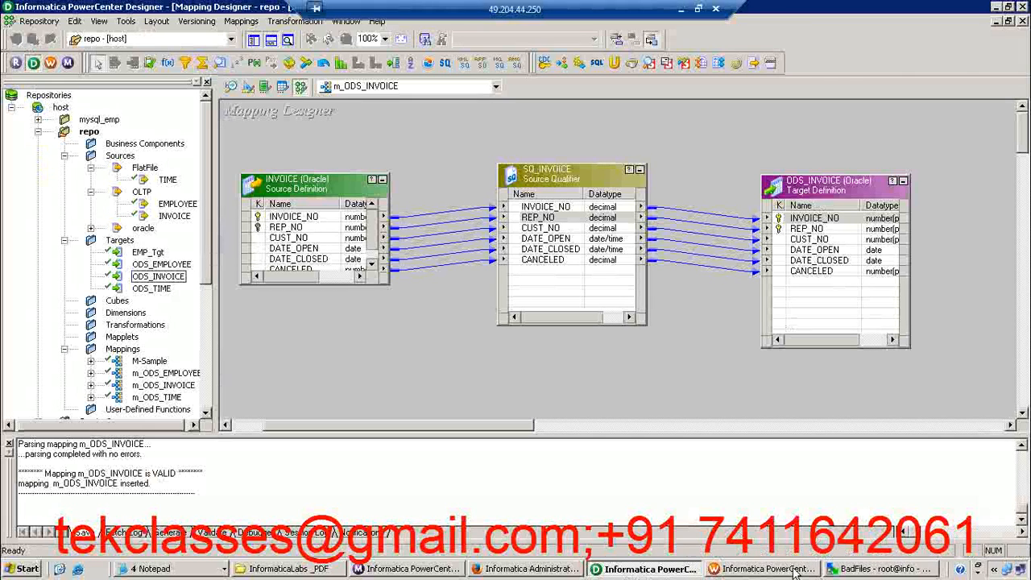
left_click(745, 572)
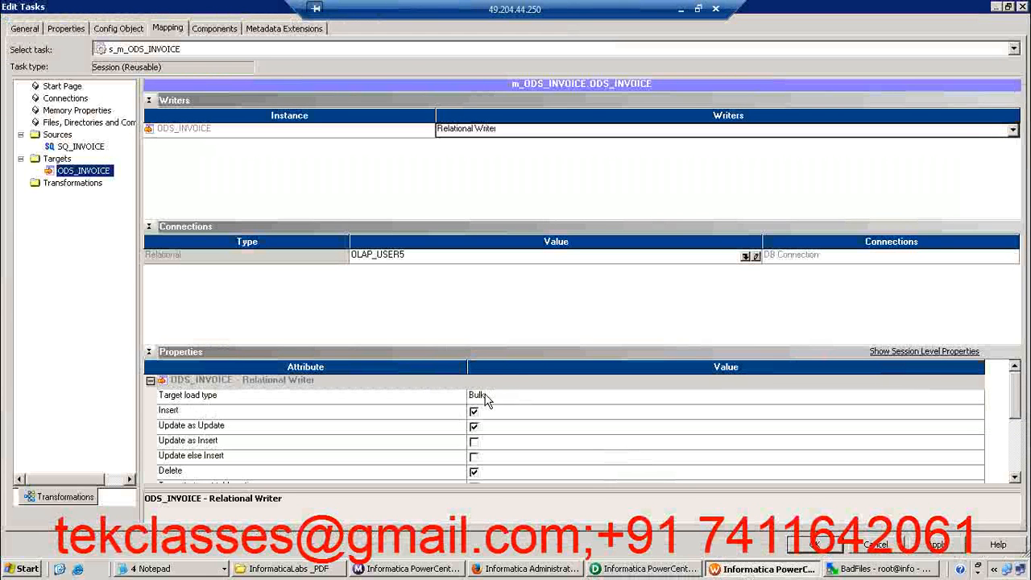
left_click(486, 398)
left_click(483, 408)
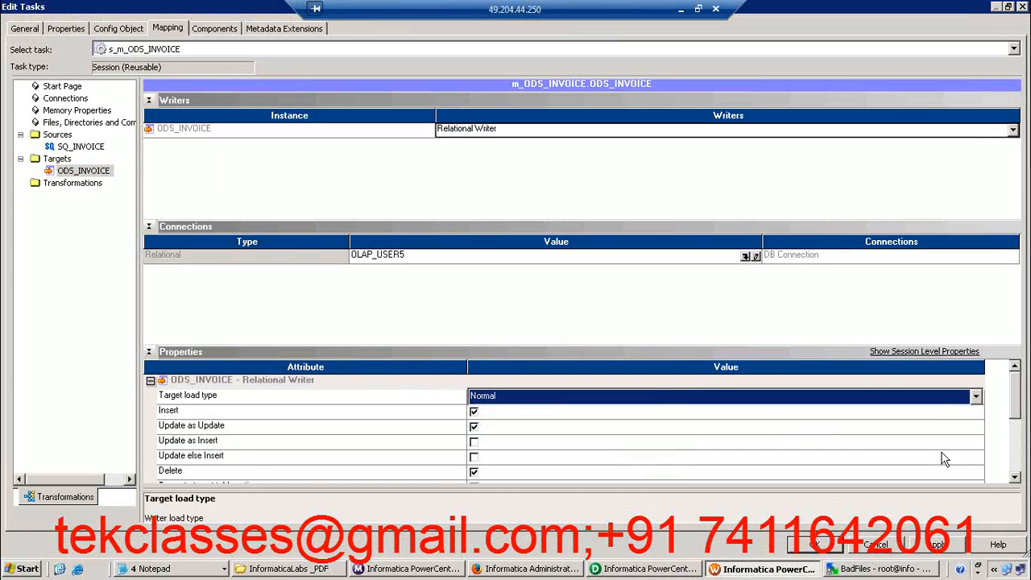
Change the reject filename of the ODS_INVOICE target to ods_invoice_user5.bad
left_click(1015, 477)
left_click(1015, 477)
left_click(1015, 478)
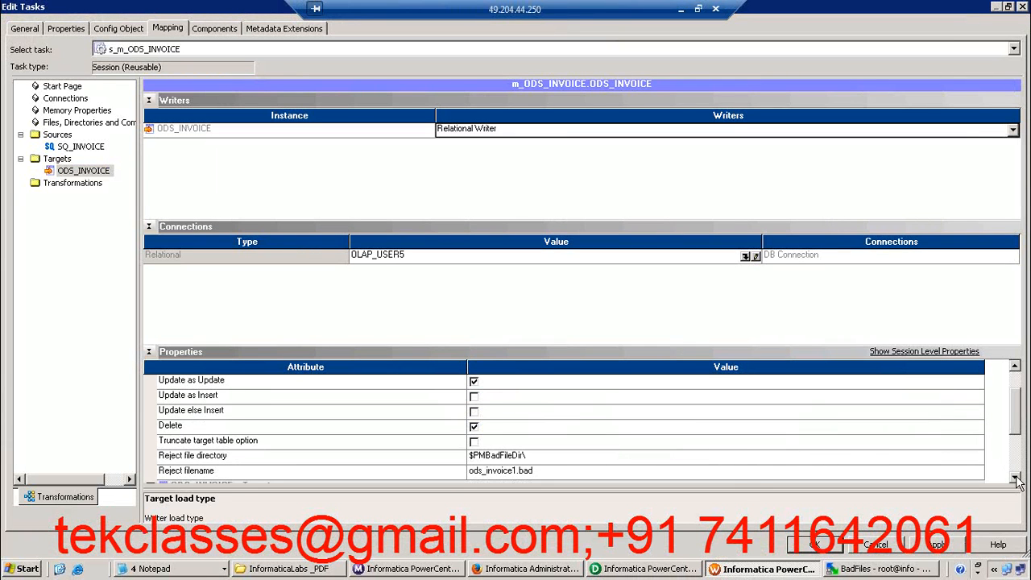
left_click(516, 475)
left_click(515, 472)
type("_user5")
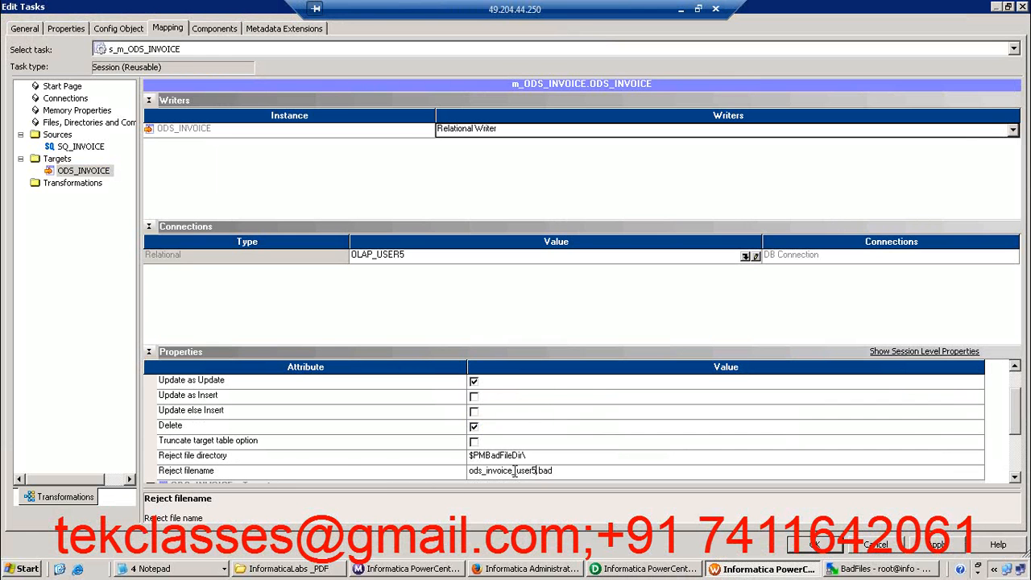
Enable the truncate target table option for the ODS_INVOICE target, apply the session settings and save the session to the repository
left_click(280, 443)
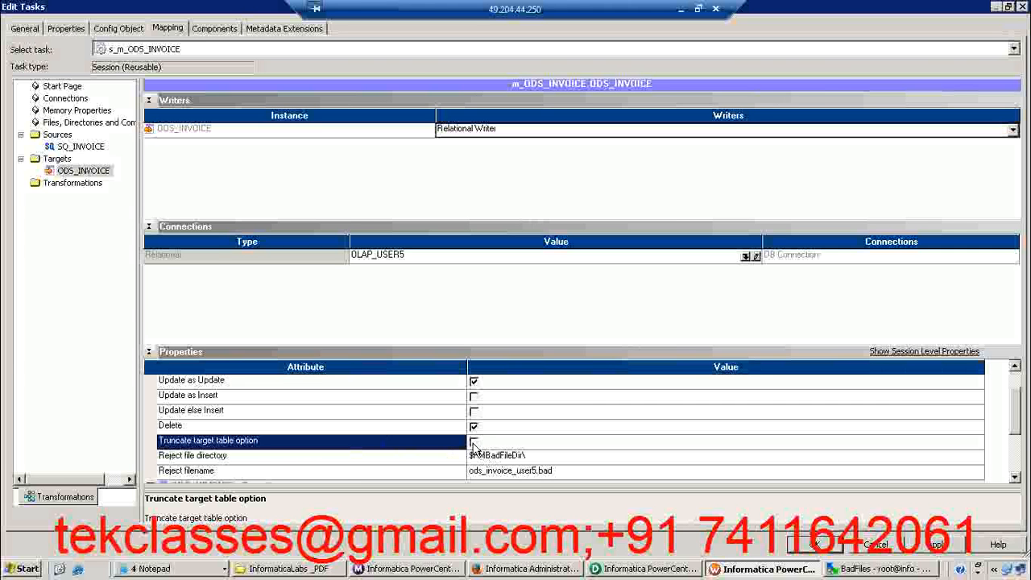
left_click(474, 444)
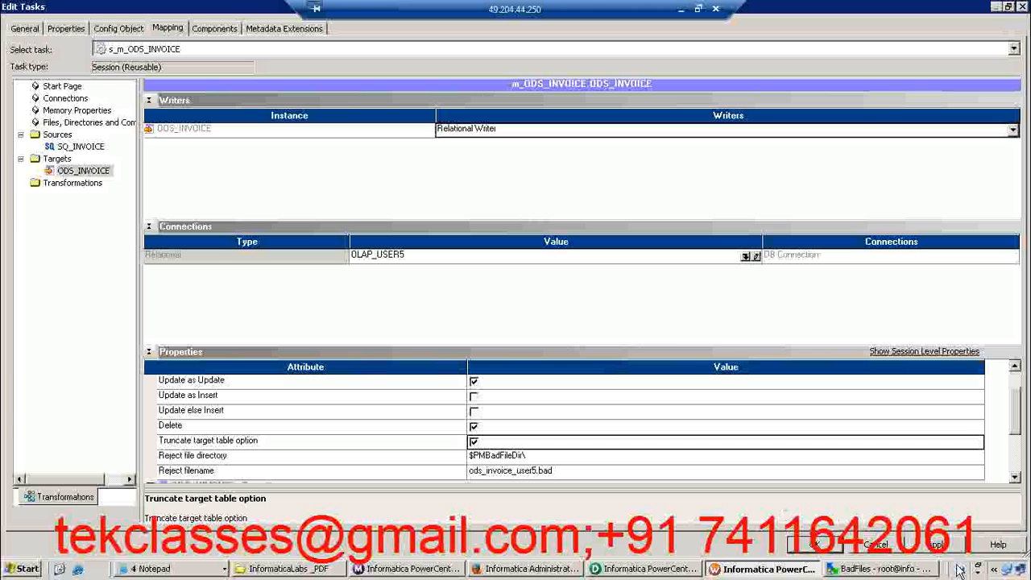
left_click(937, 544)
left_click(814, 545)
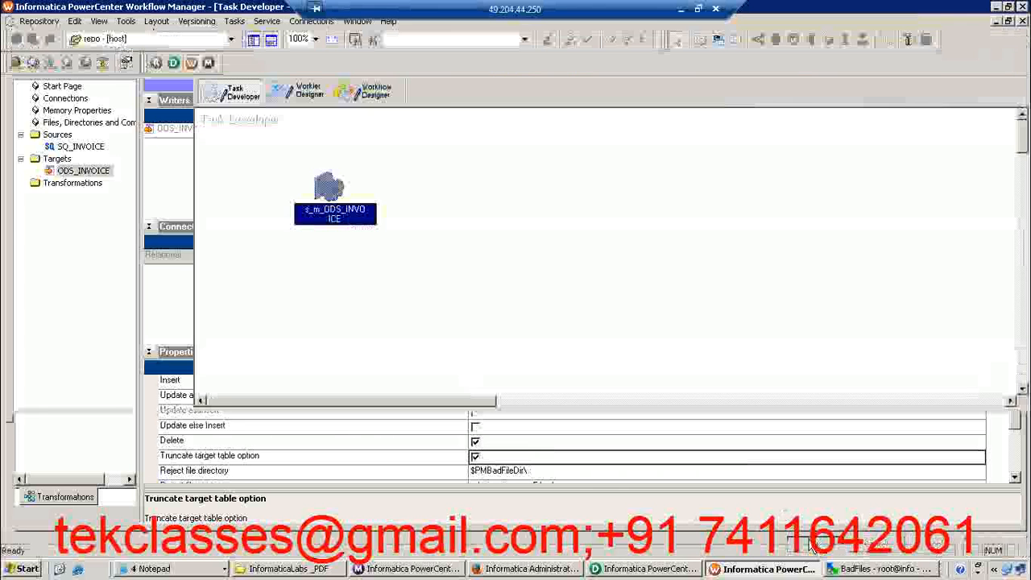
left_click(719, 282)
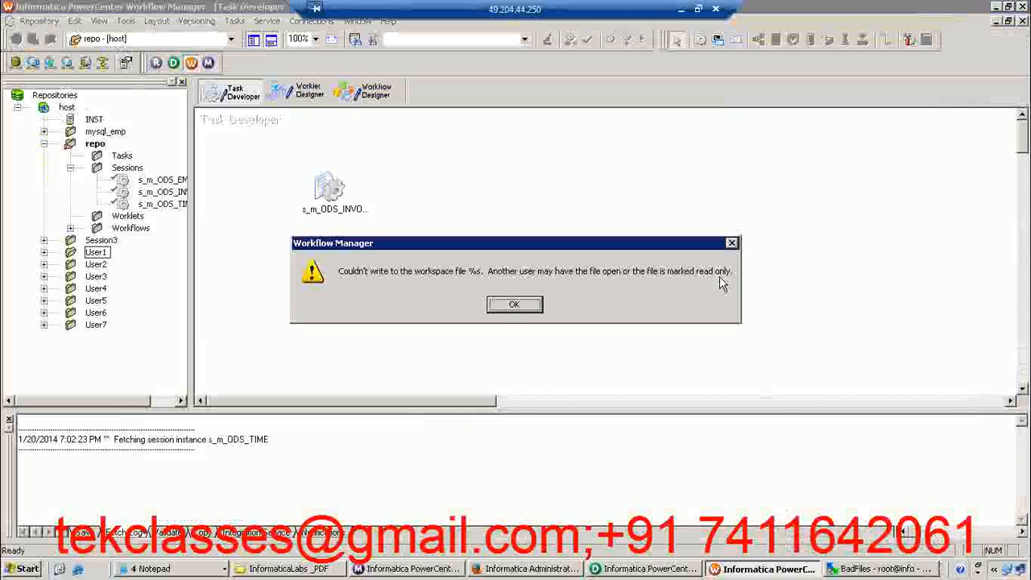
left_click(522, 305)
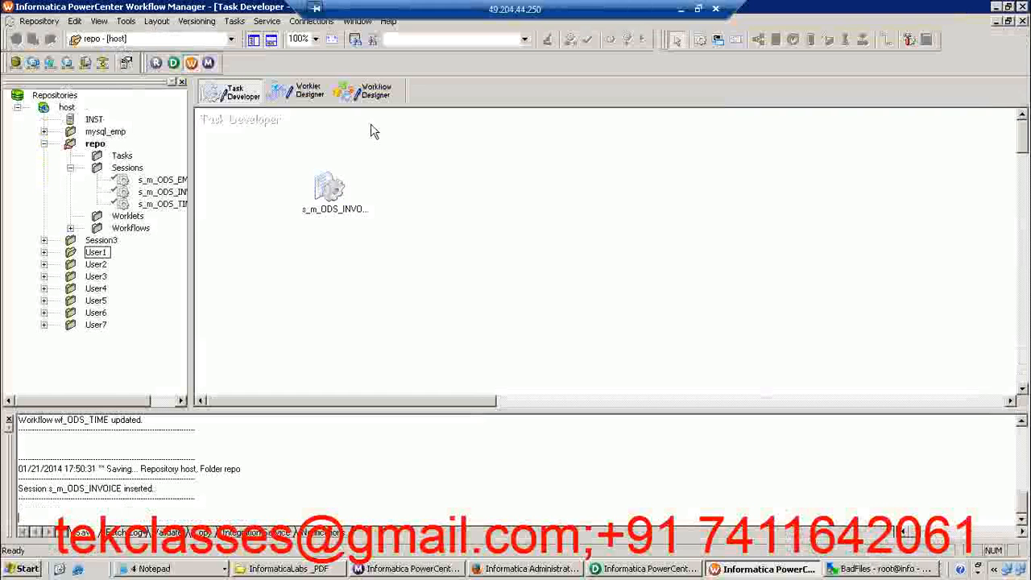
Create a workflow named wf_ODS_INVOICE in the Workflow Designer, keeping INST as its integration service
left_click(380, 102)
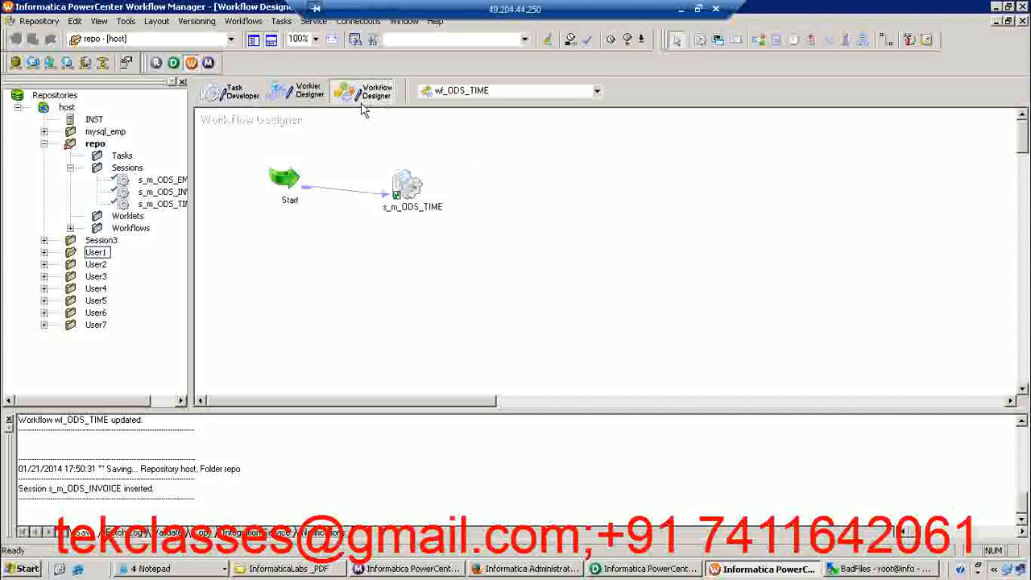
left_click(244, 22)
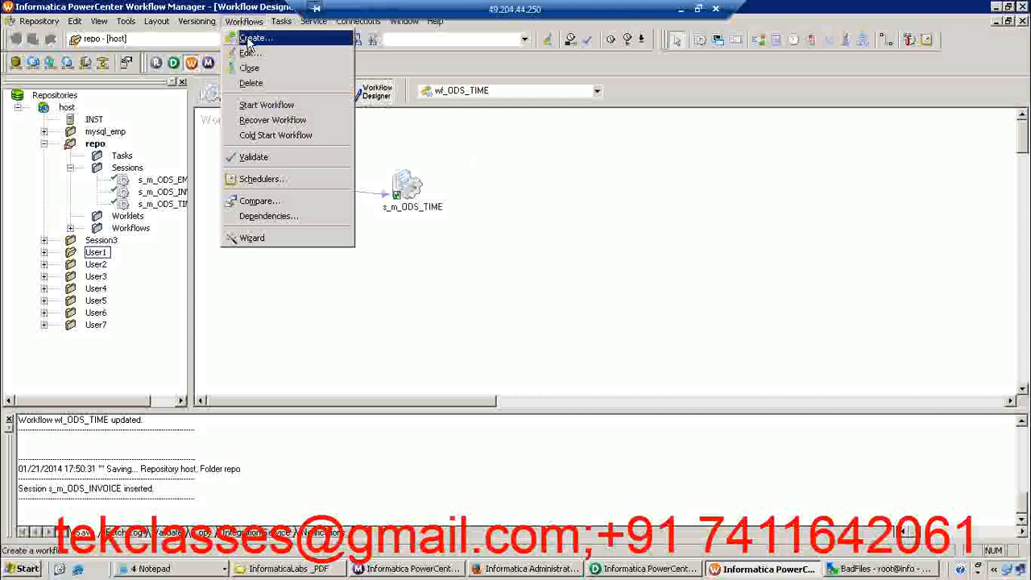
left_click(250, 68)
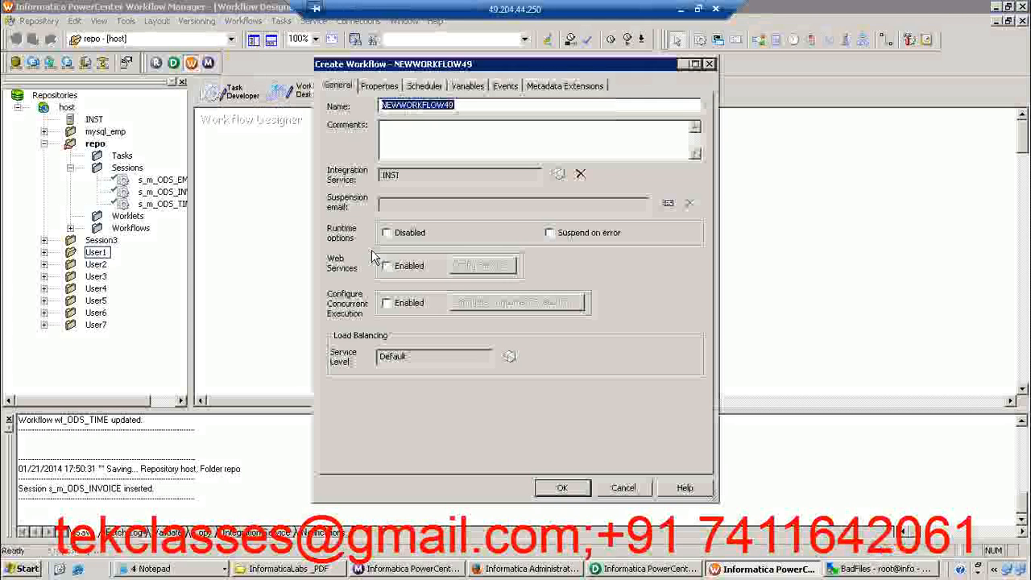
type("wf_")
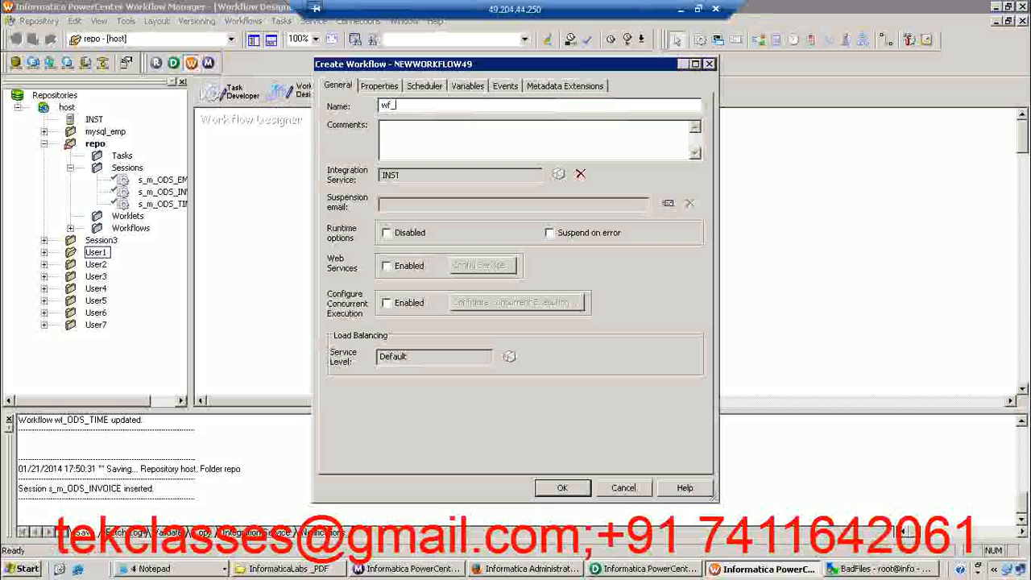
type("ODS_INVOICE")
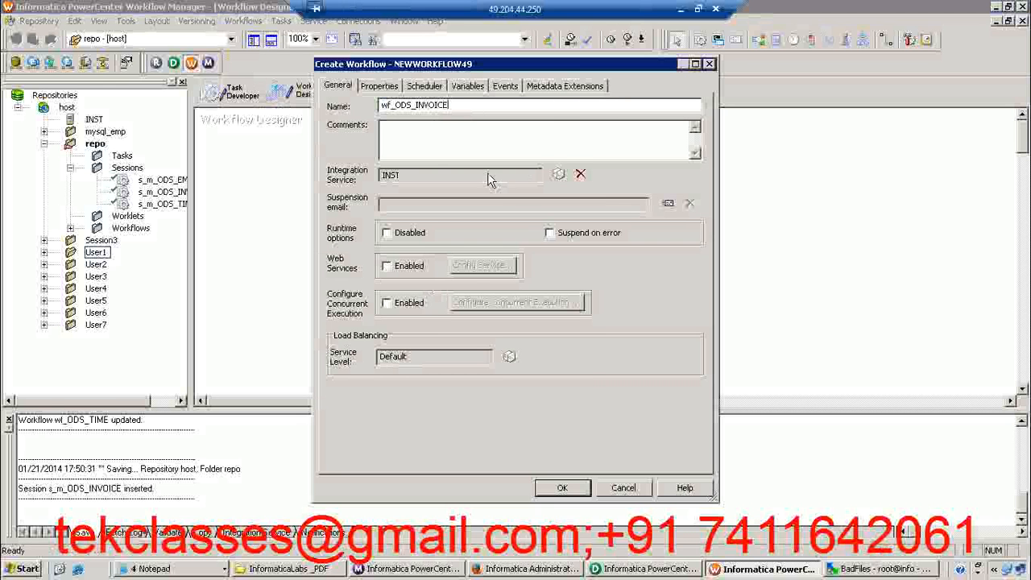
left_click(573, 493)
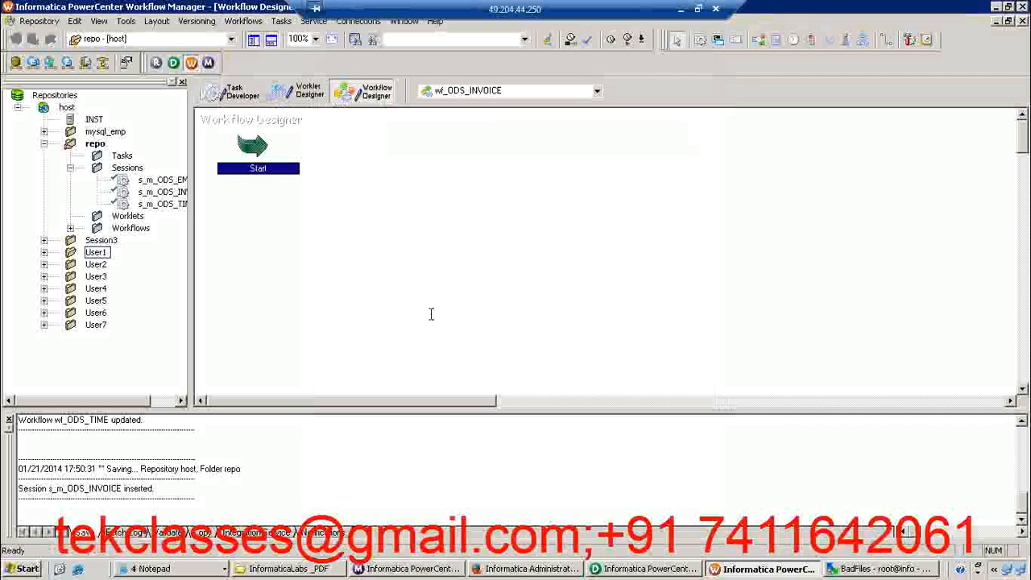
Reposition the Start task in the workspace and add the s_m_ODS_INVOICE session to the workflow beside it
left_click_drag(254, 144, 331, 195)
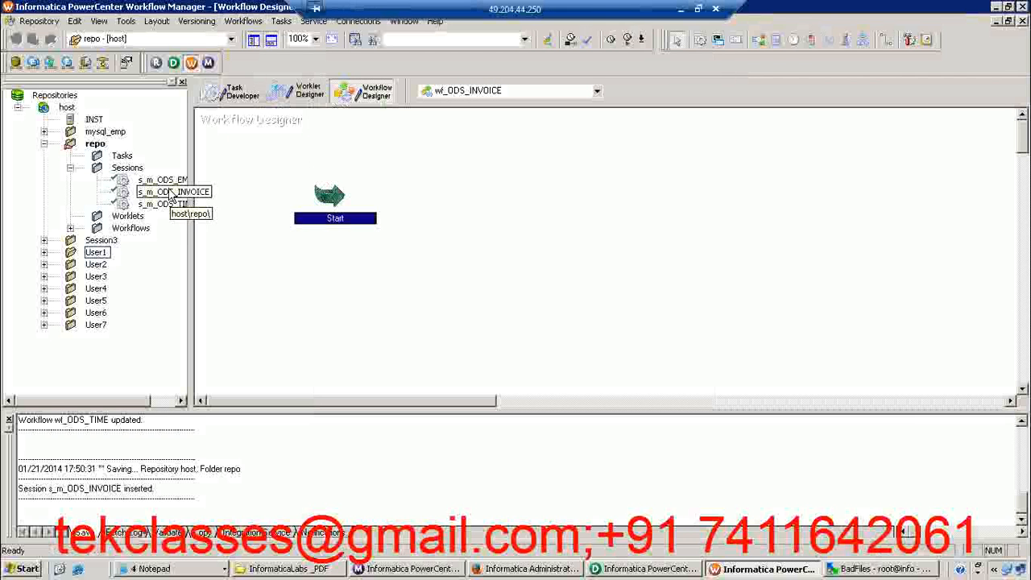
left_click_drag(171, 195, 450, 188)
left_click(595, 205)
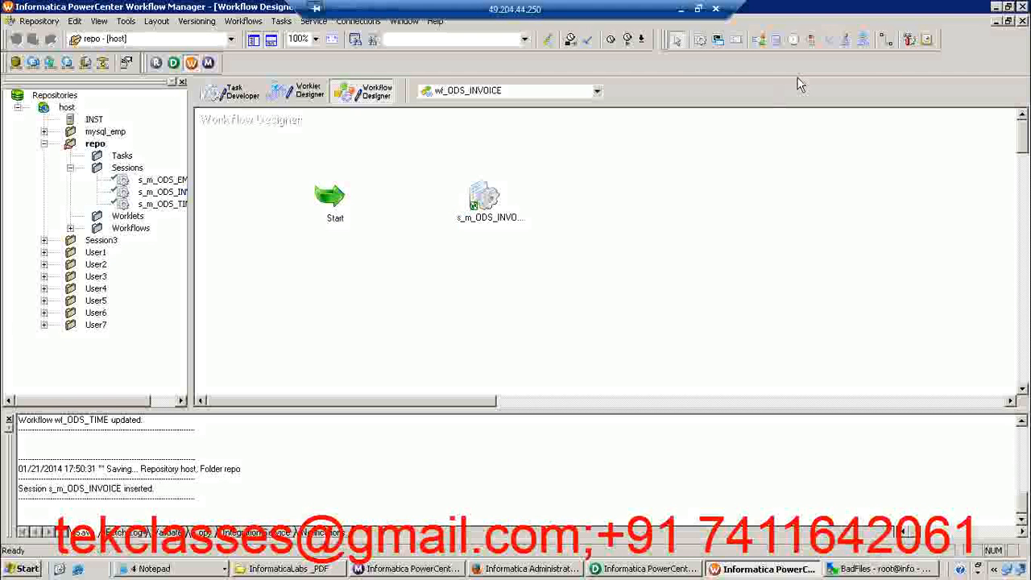
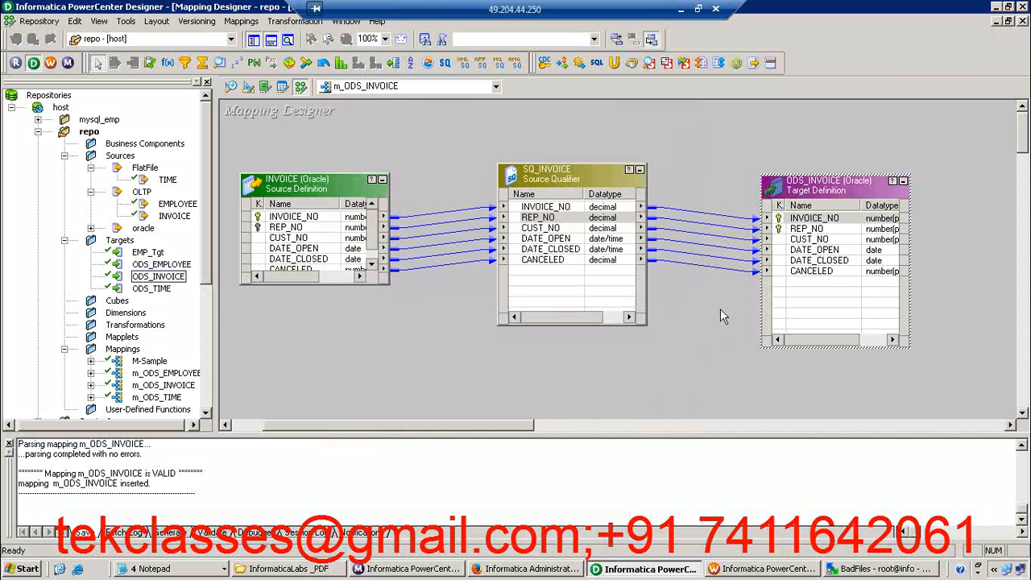
Preview the ODS_INVOICE target's data through the OLAP_USER5 data source, entering the database password, and close the preview
right_click(810, 184)
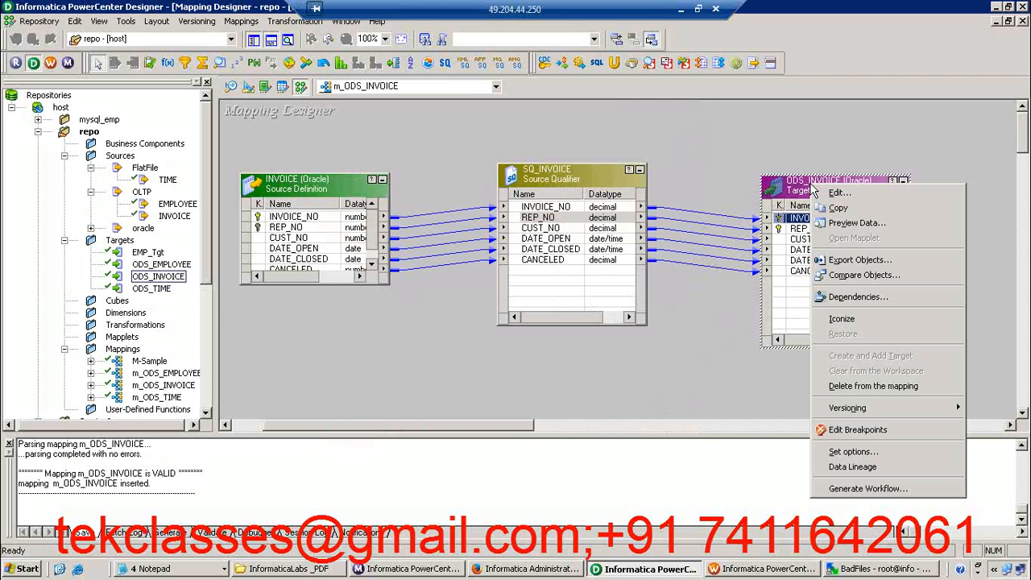
left_click(850, 233)
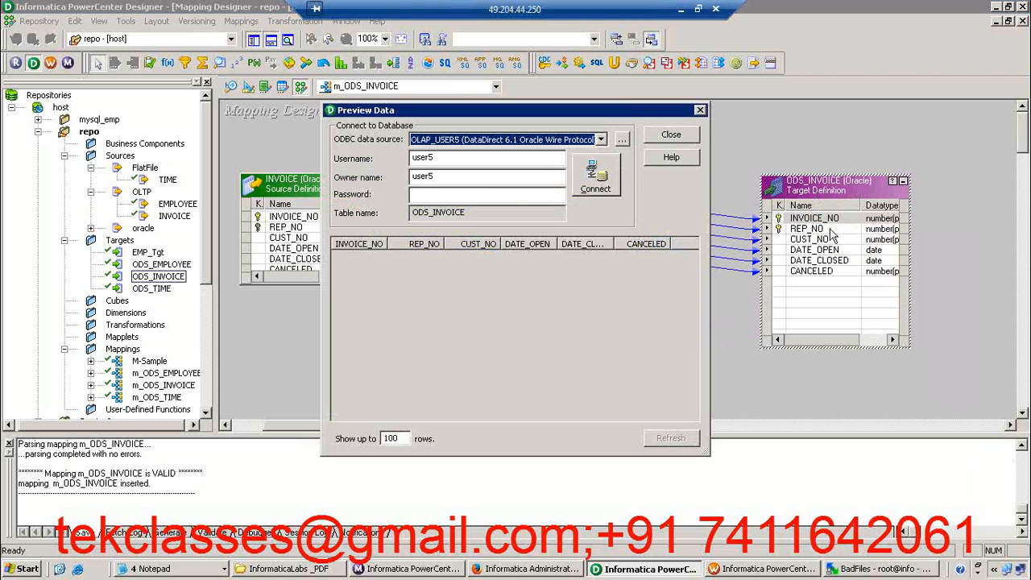
left_click(460, 199)
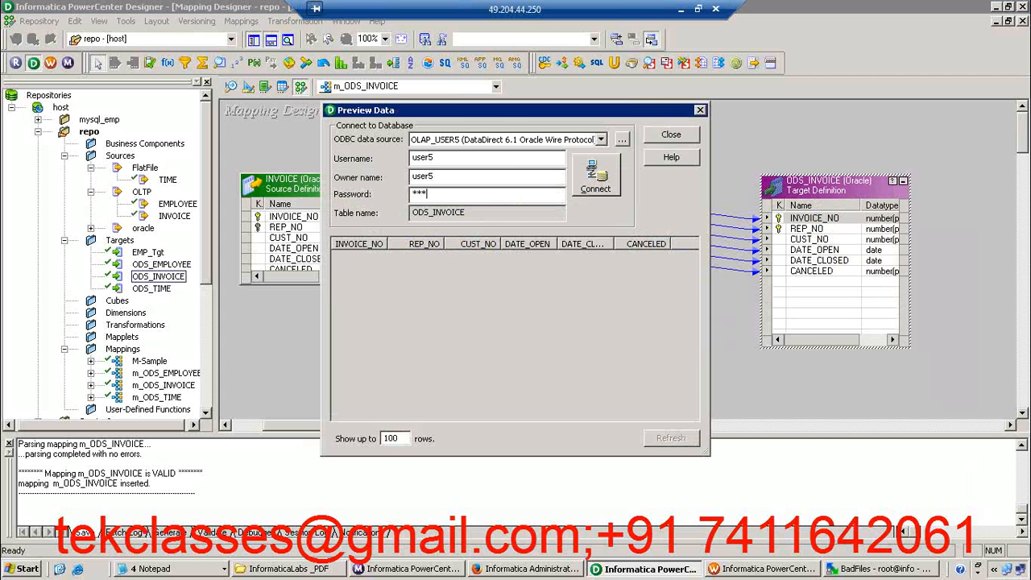
left_click(594, 182)
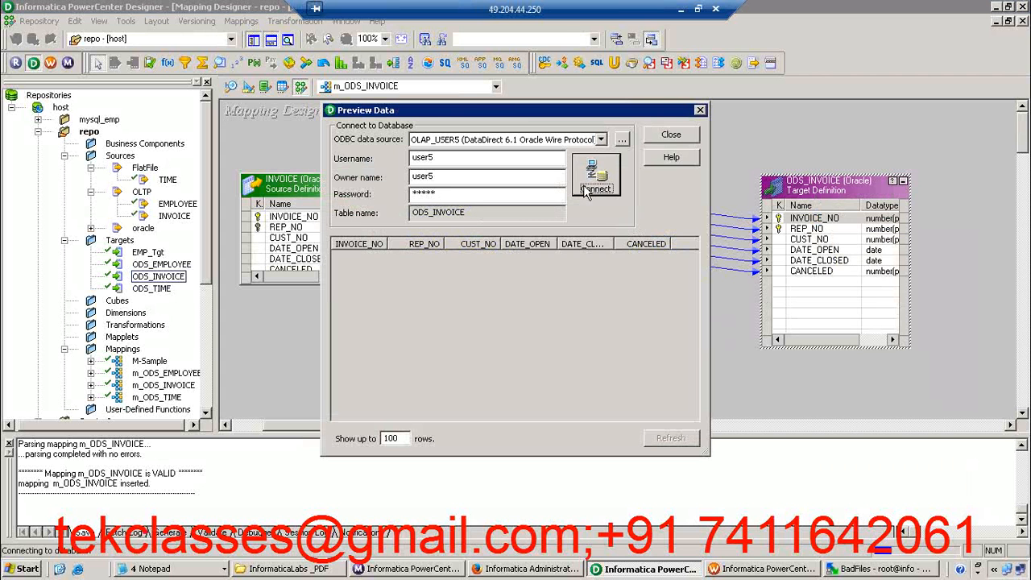
left_click(672, 135)
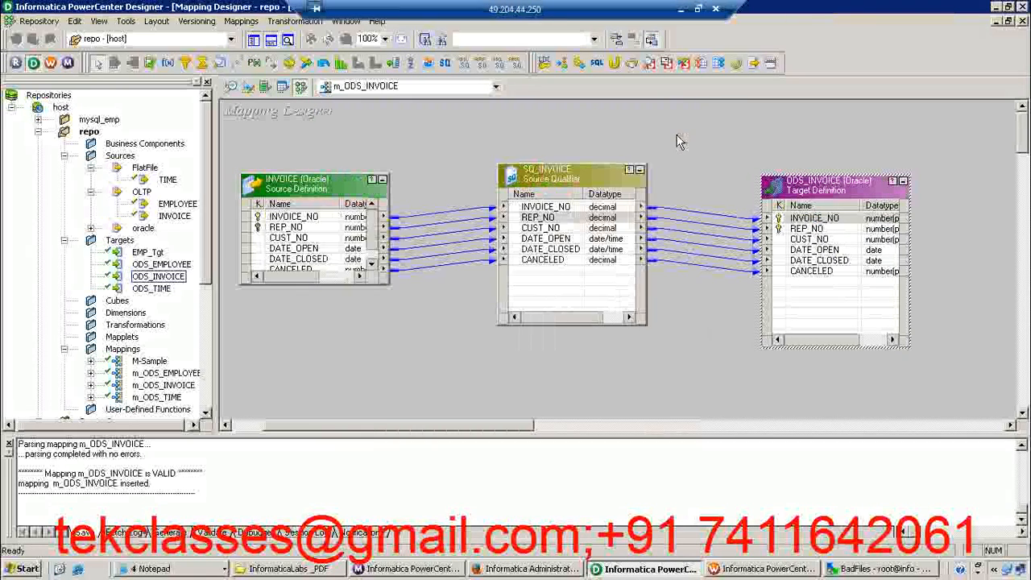
left_click(657, 296)
left_click(573, 260)
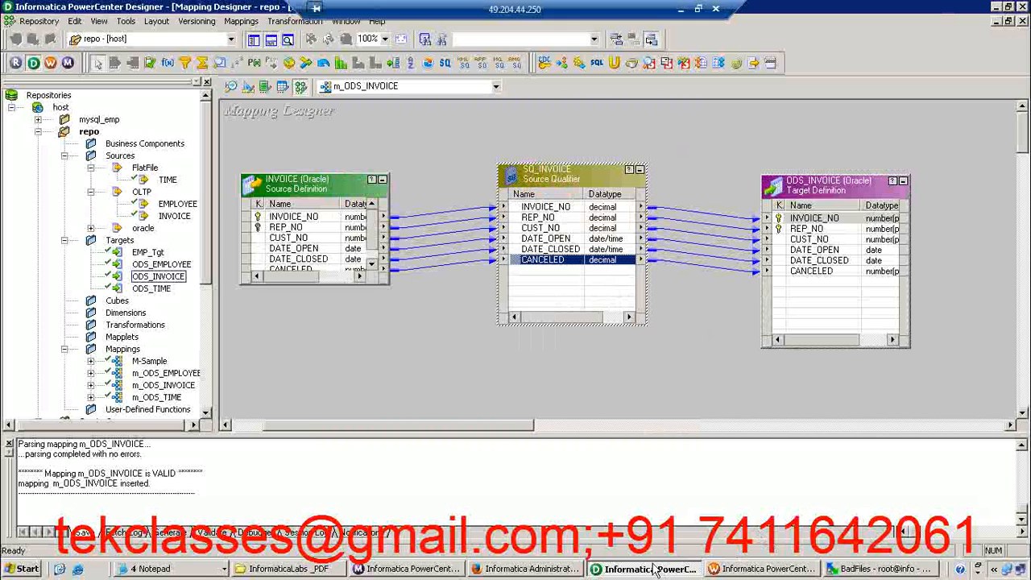
Switch to Workflow Manager and start the wf_ODS_INVOICE workflow
left_click(707, 568)
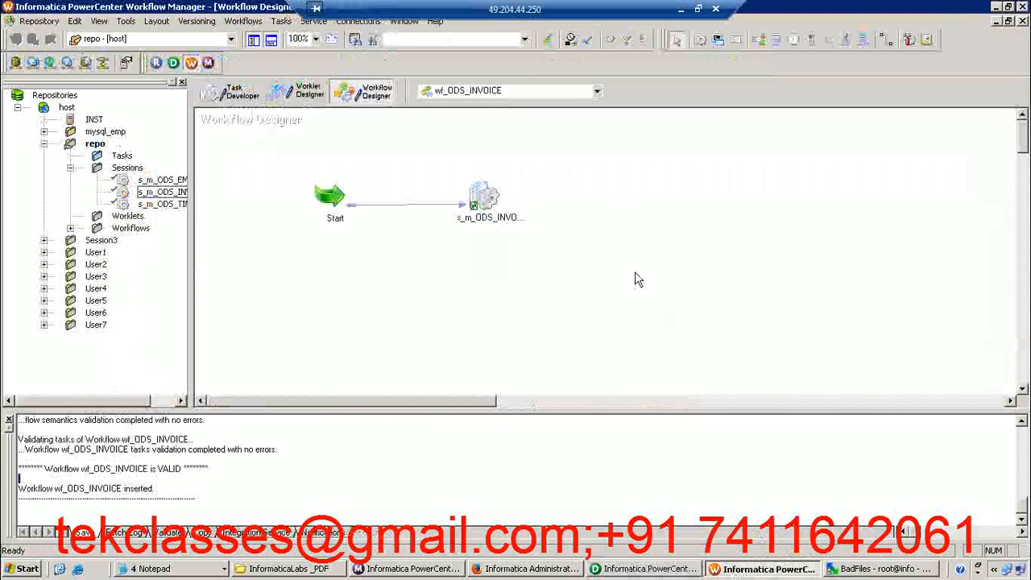
right_click(520, 141)
left_click(516, 211)
right_click(521, 146)
left_click(551, 312)
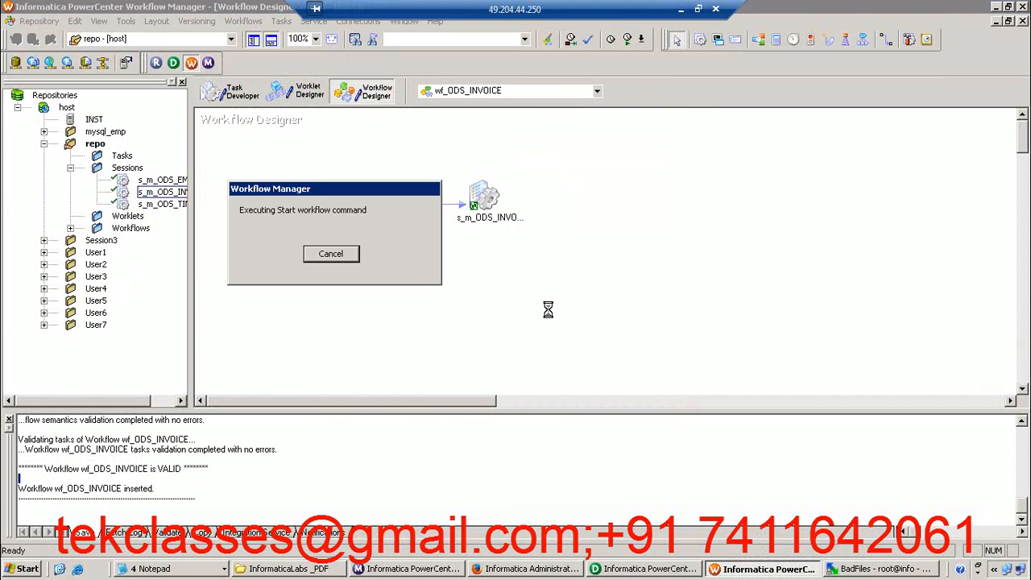
Switch to Workflow Monitor and show the run properties of session s_m_ODS_INVOICE under wf_ODS_INVOICE, enlarging the details area
left_click(447, 572)
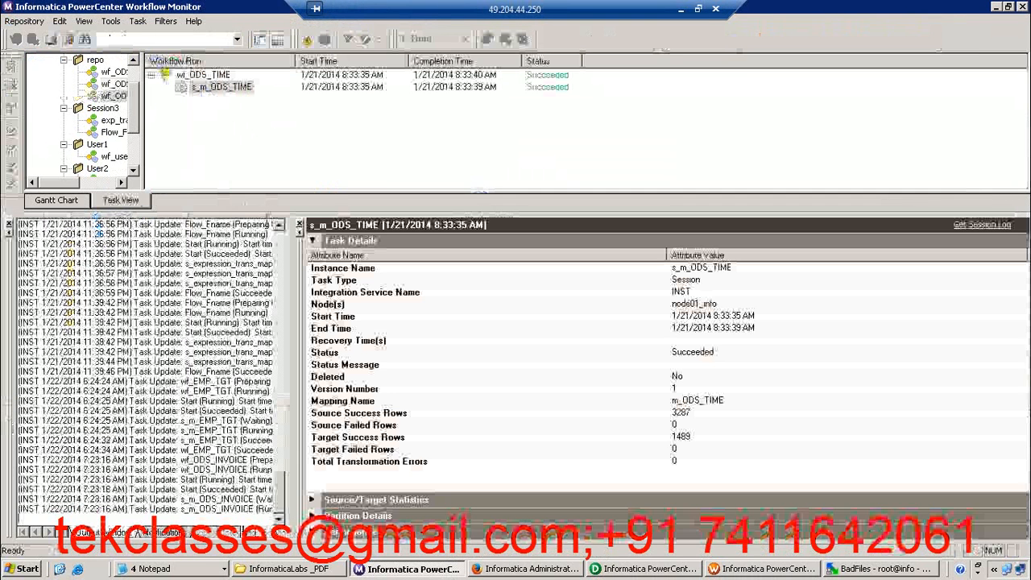
left_click_drag(265, 213, 265, 357)
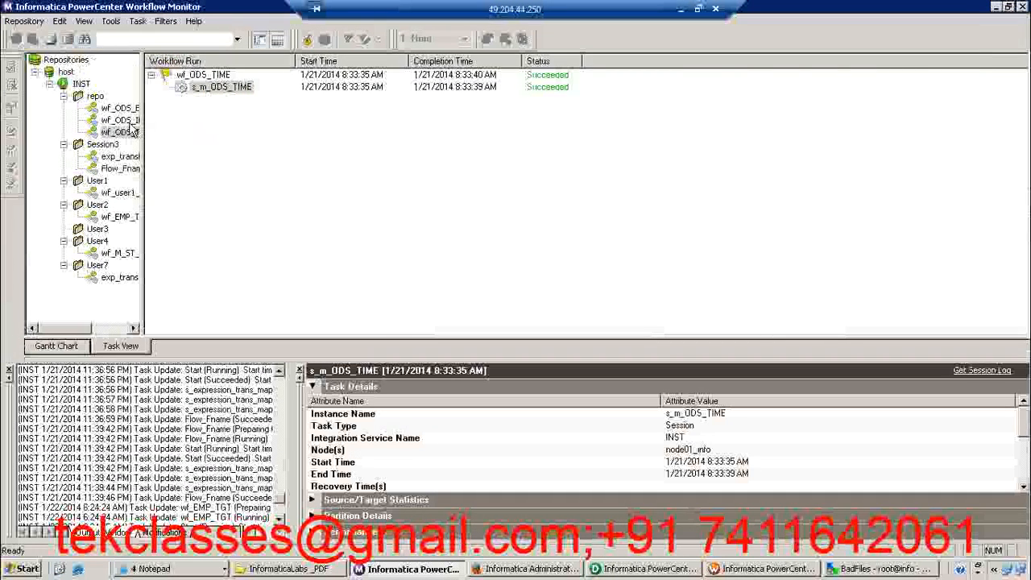
left_click(120, 119)
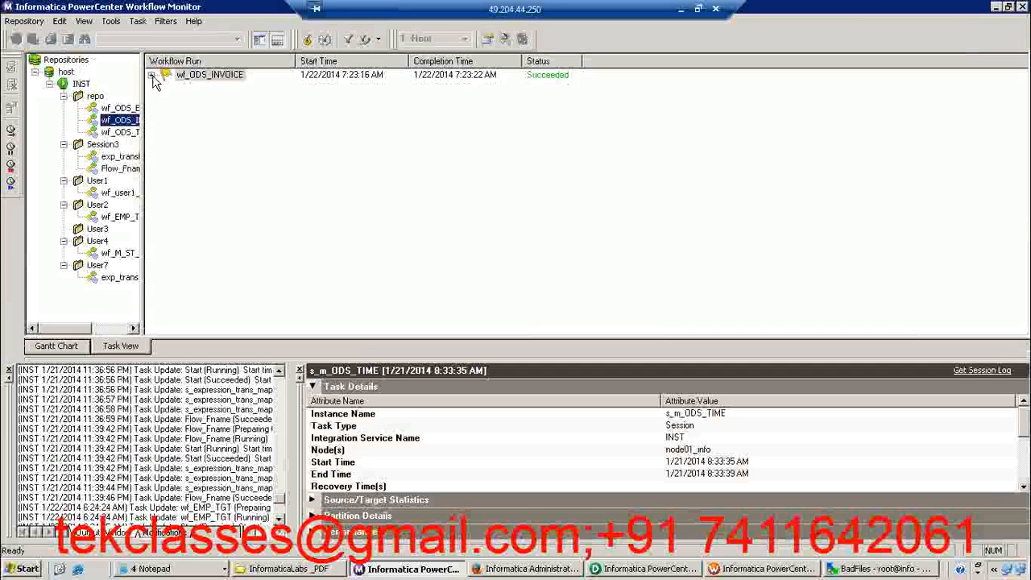
double_click(164, 75)
left_click(228, 89)
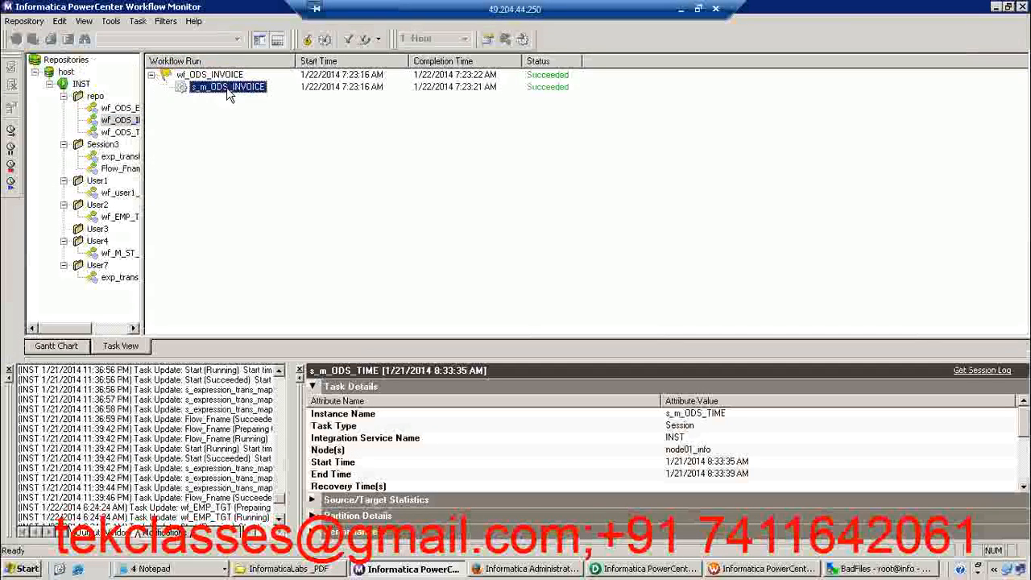
right_click(228, 88)
left_click(289, 254)
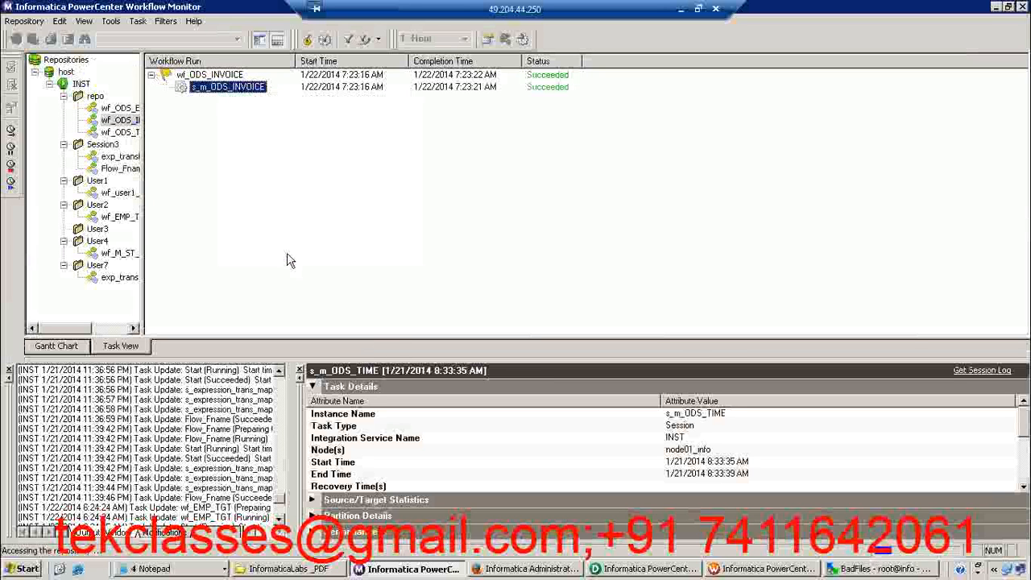
left_click_drag(395, 358, 379, 227)
Examine the session's source and target success and failed rows in the task details, and expand the source/target statistics
left_click(575, 429)
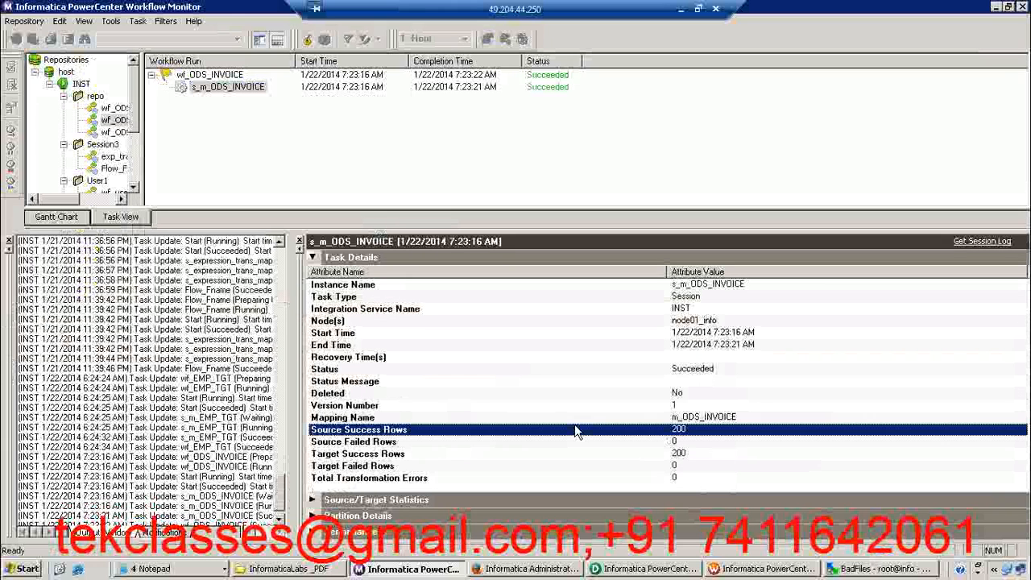
left_click(513, 440)
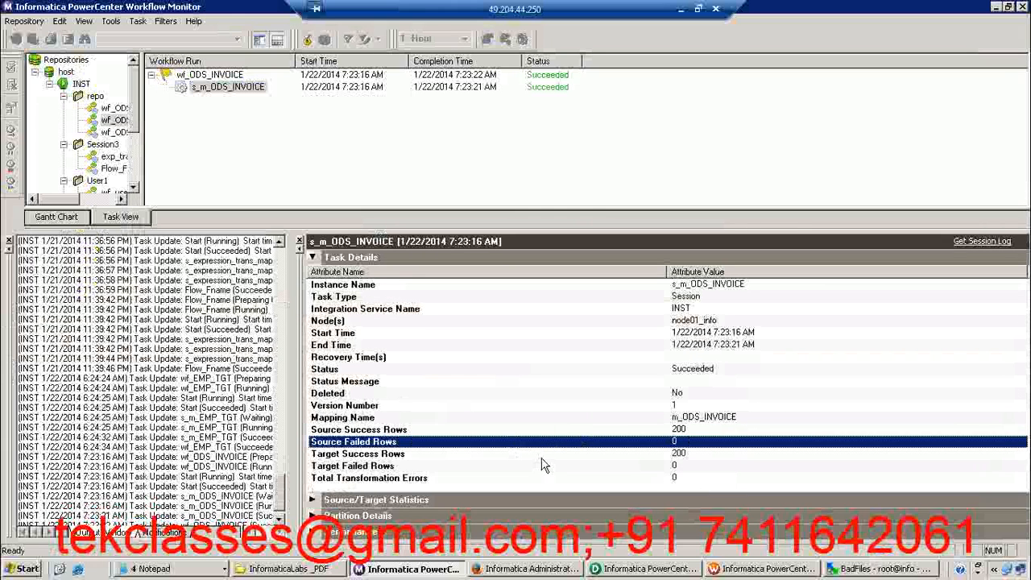
left_click(542, 456)
left_click(542, 435)
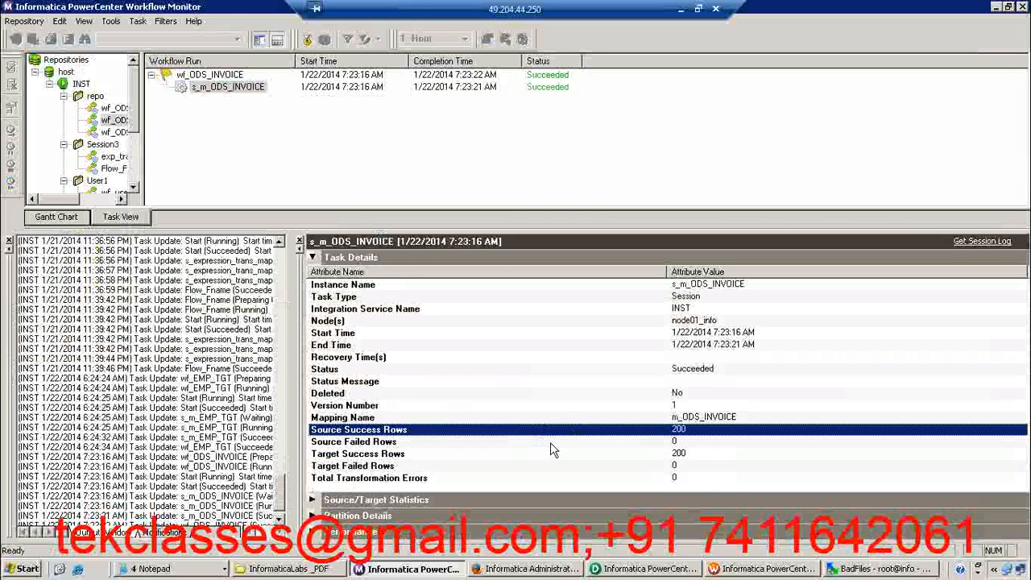
left_click(554, 453)
left_click(542, 445)
left_click(529, 469)
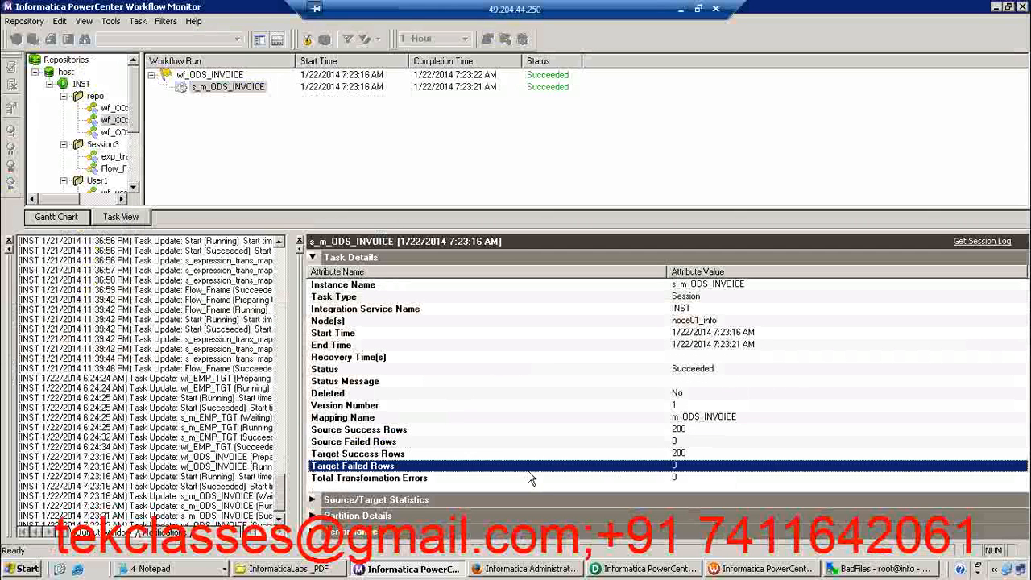
left_click(312, 257)
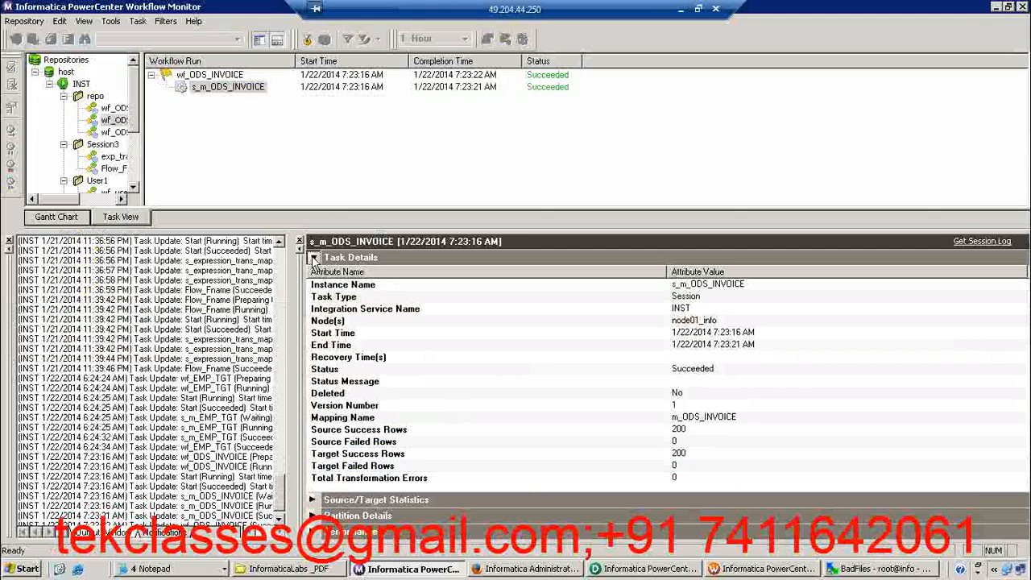
left_click(312, 273)
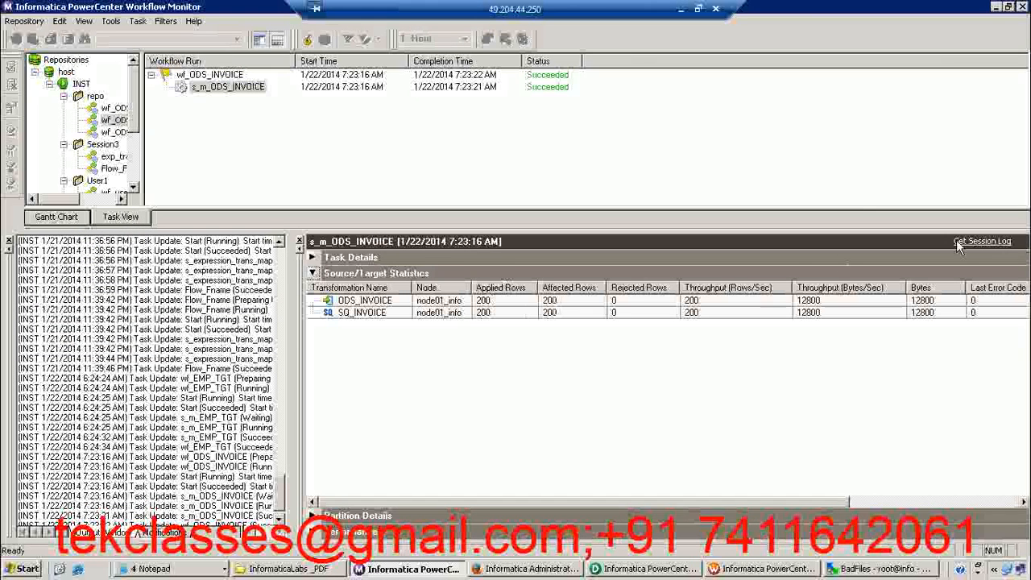
Open the s_m_ODS_INVOICE session log maximized and read its events from initialization through target truncation to the load commit
left_click(982, 241)
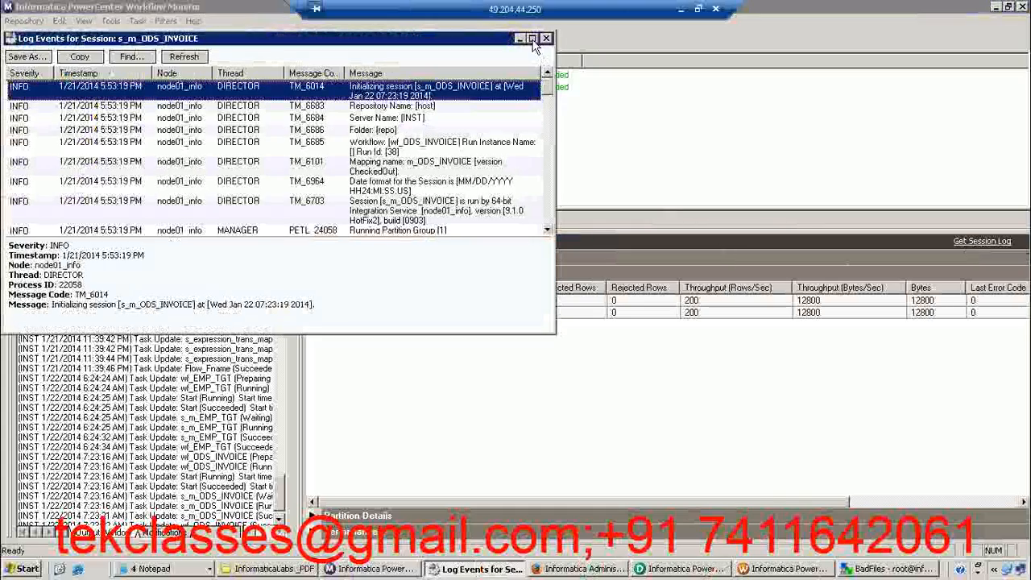
left_click(531, 38)
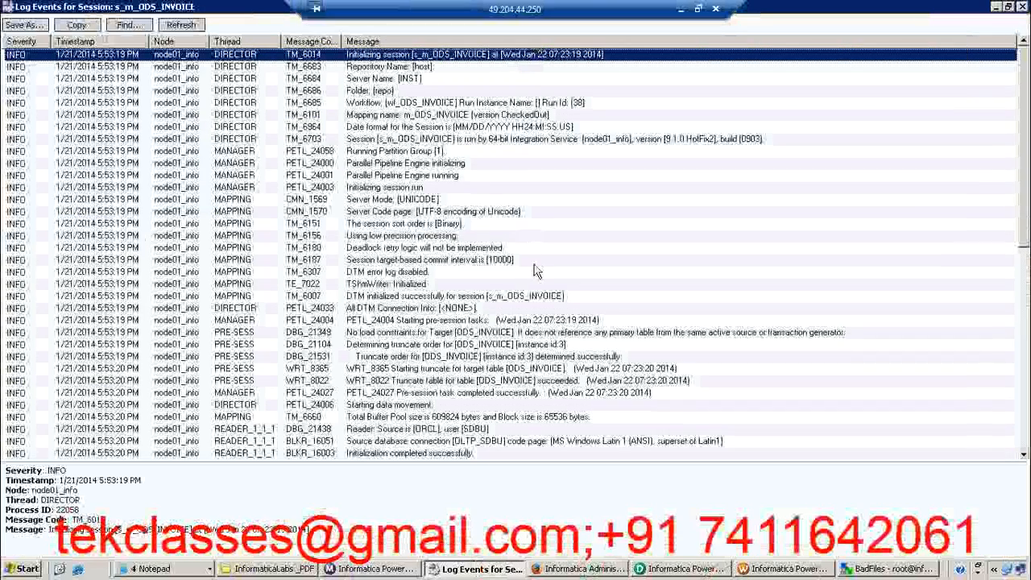
left_click(461, 175)
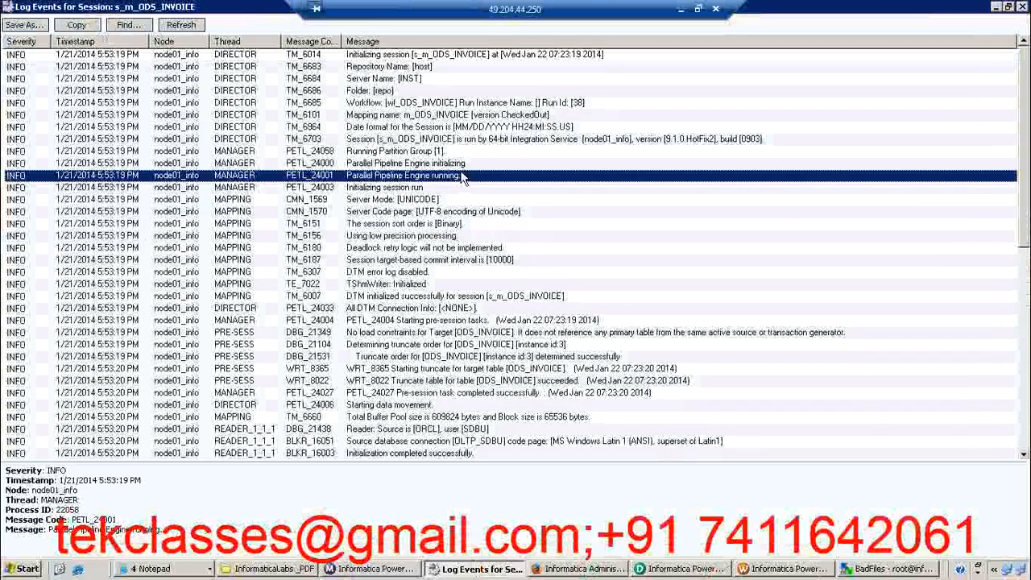
key("Down")
key("Down")
key("Down")
key("Down")
key("Down")
key("Down")
key("Down")
key("Down")
key("Down")
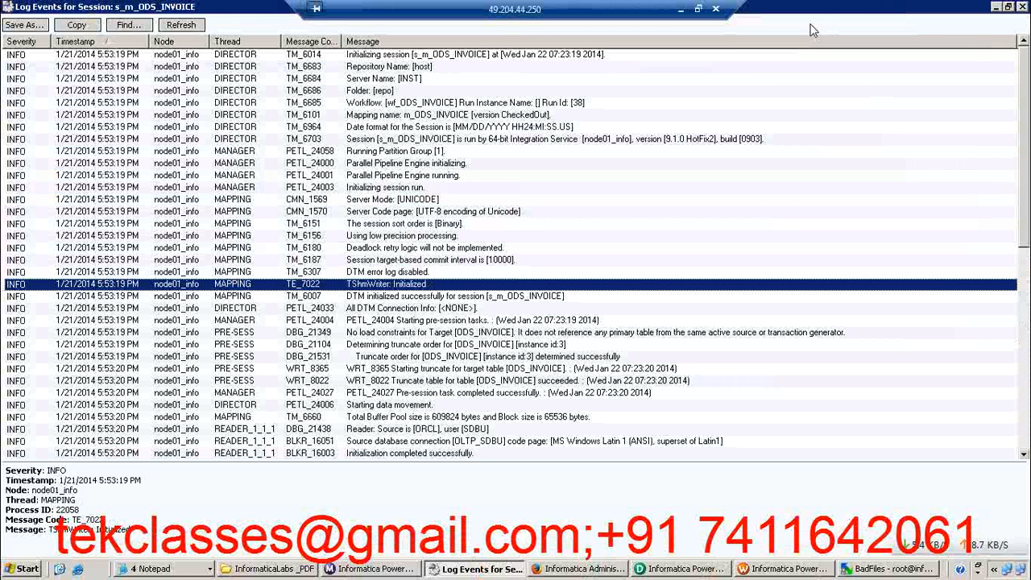
left_click(497, 344)
key("Down")
key("Down")
key("Down")
key("Down")
key("Down")
key("Down")
key("Down")
key("Down")
key("Down")
key("Down")
key("Down")
key("Down")
key("Down")
key("Down")
key("Down")
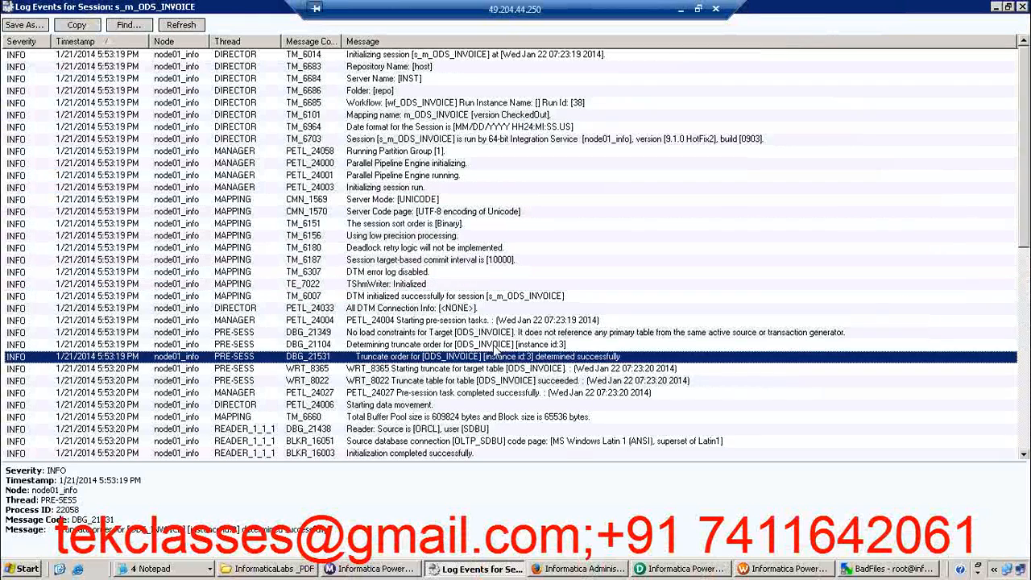
key("Down")
key("Down")
key("Down")
key("Down")
key("Down")
key("Down")
key("Down")
key("Down")
key("Down")
key("Down")
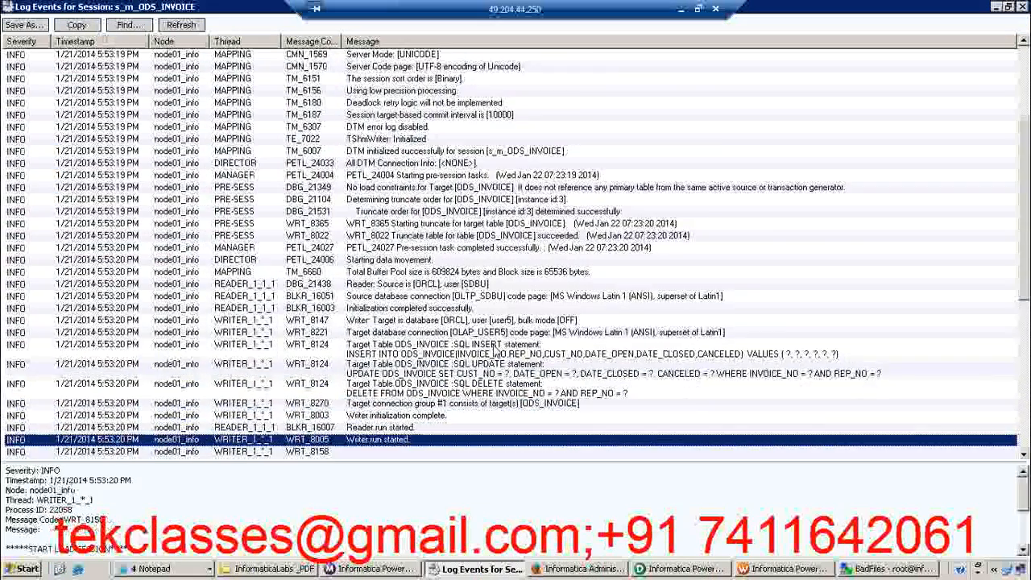
key("Down")
key("Down")
key("Down")
key("Down")
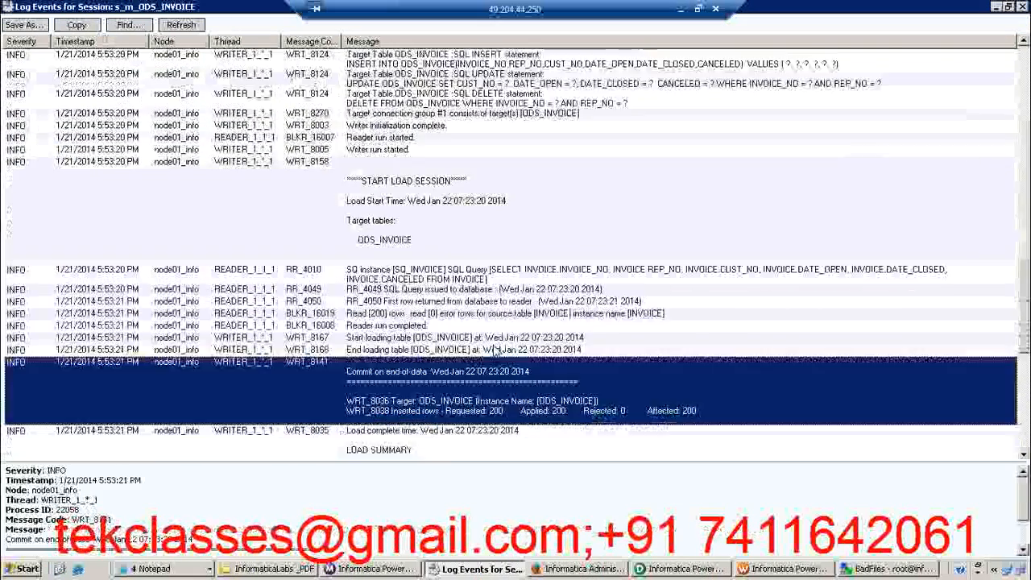
Examine the SQ_INVOICE SQL query in the session log and follow the events to the session load summary
key("Up")
key("Up")
key("Up")
key("Up")
key("Up")
key("Up")
key("Up")
key("Up")
key("Up")
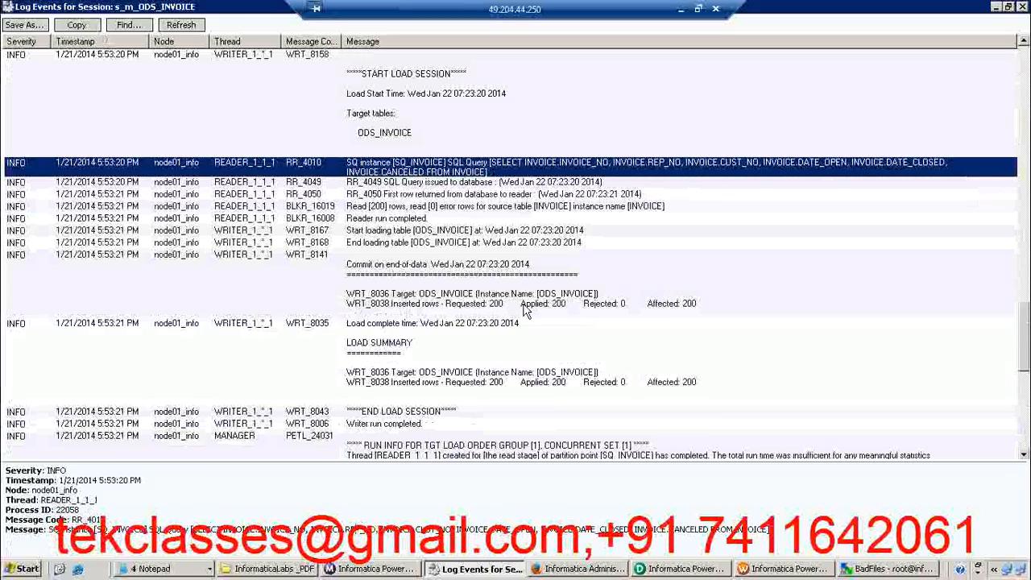
key("Down")
key("Down")
key("Down")
key("Down")
key("Down")
key("Down")
key("Down")
key("Down")
key("Down")
key("Down")
key("Down")
key("Down")
key("Down")
key("Down")
key("Down")
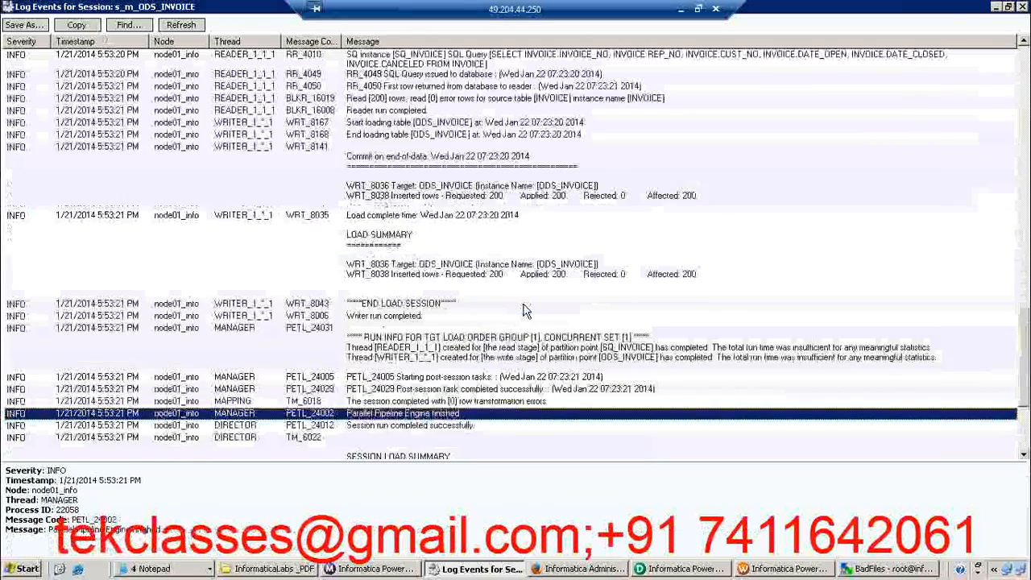
key("Down")
key("Down")
key("Down")
key("Down")
key("Down")
key("Down")
key("Down")
key("Down")
key("Up")
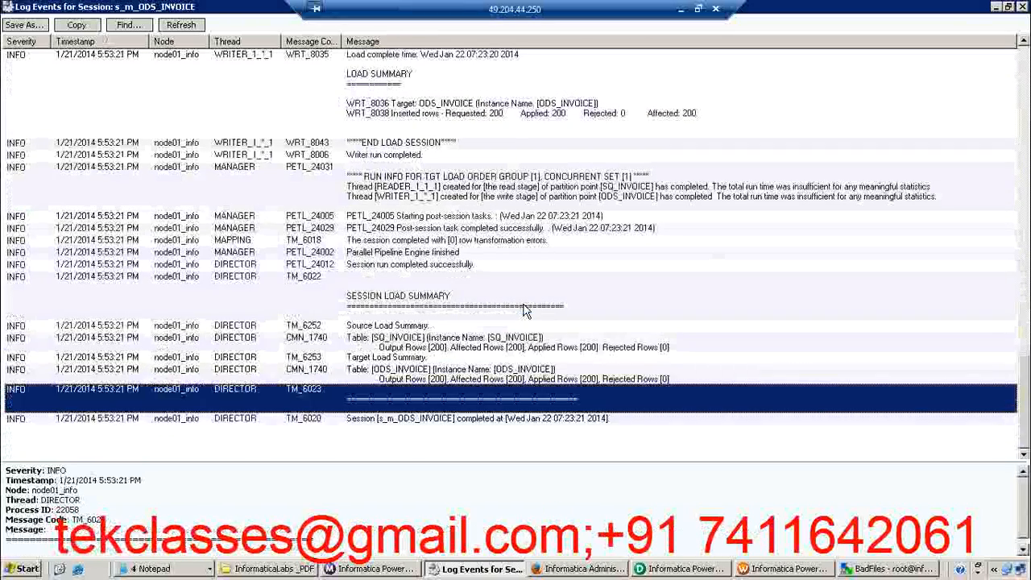
Go back to the log's truncate and initialization events, restore the log window's size and close it
key("Up")
key("Up")
key("Up")
key("Up")
key("Up")
key("Up")
key("Up")
key("Up")
key("Up")
key("Up")
key("Up")
key("Up")
key("Up")
key("Up")
key("Up")
key("Up")
key("Up")
key("Up")
key("Up")
key("Up")
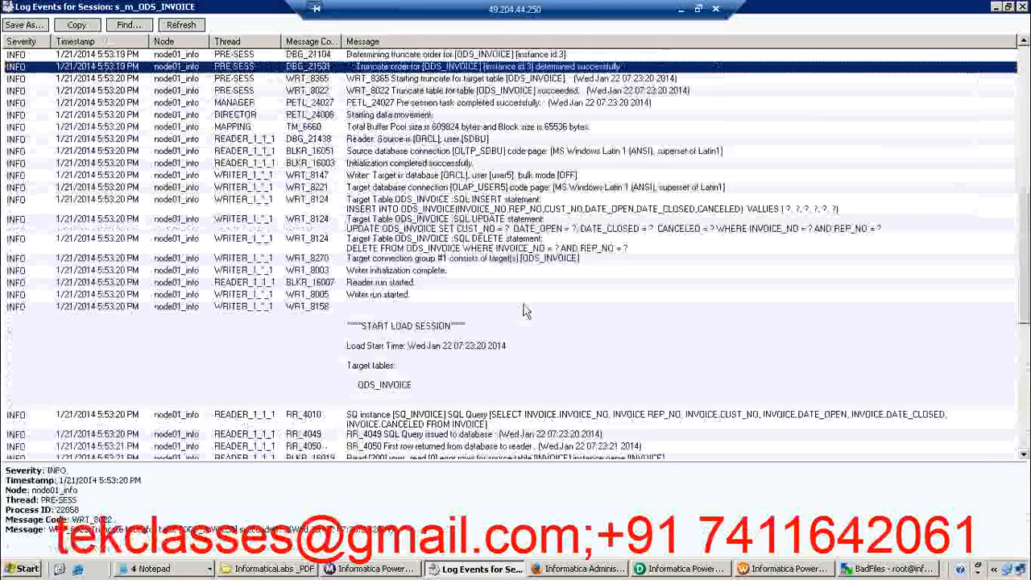
key("Up")
key("Up")
key("Up")
key("Up")
key("Up")
key("Up")
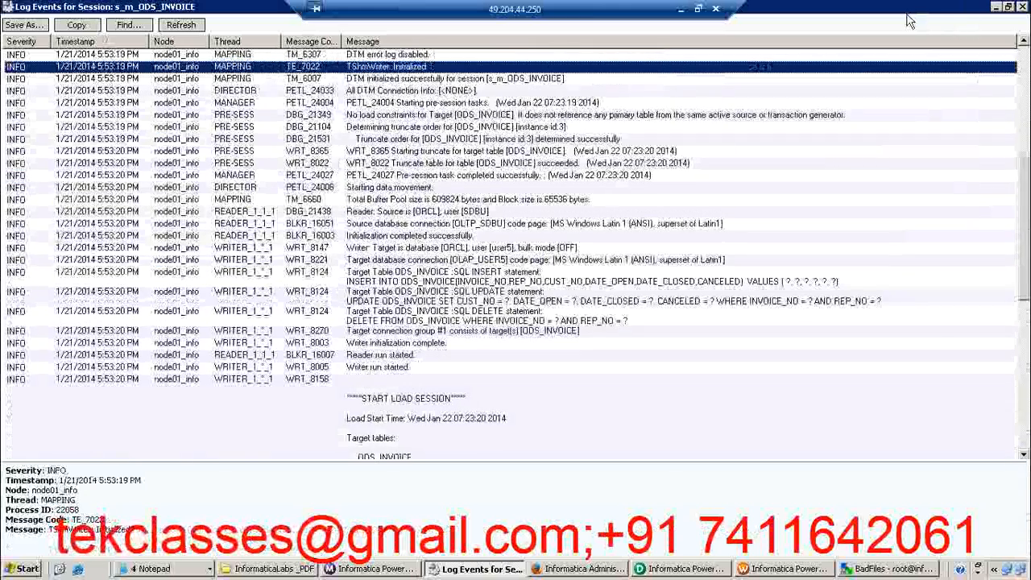
left_click(1007, 6)
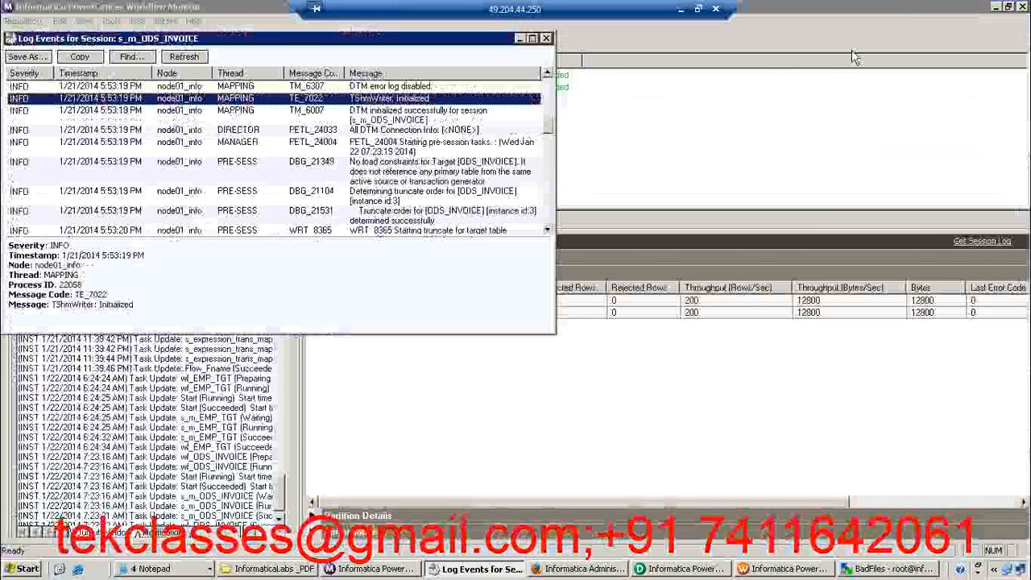
left_click(546, 38)
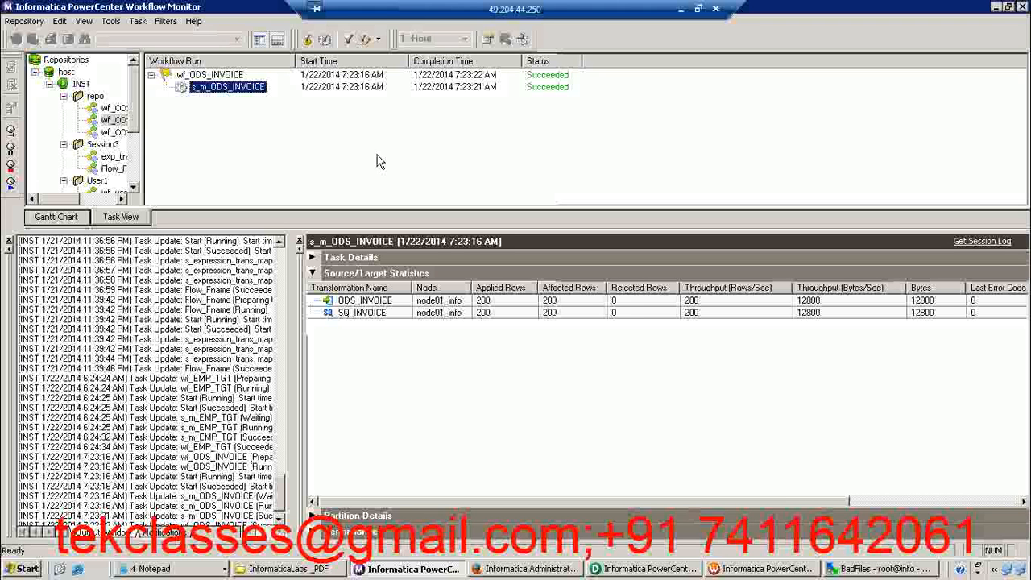
Switch to PowerCenter Designer and preview the ODS_INVOICE target data through OLAP_USER5, entering the database password
left_click(667, 575)
right_click(821, 187)
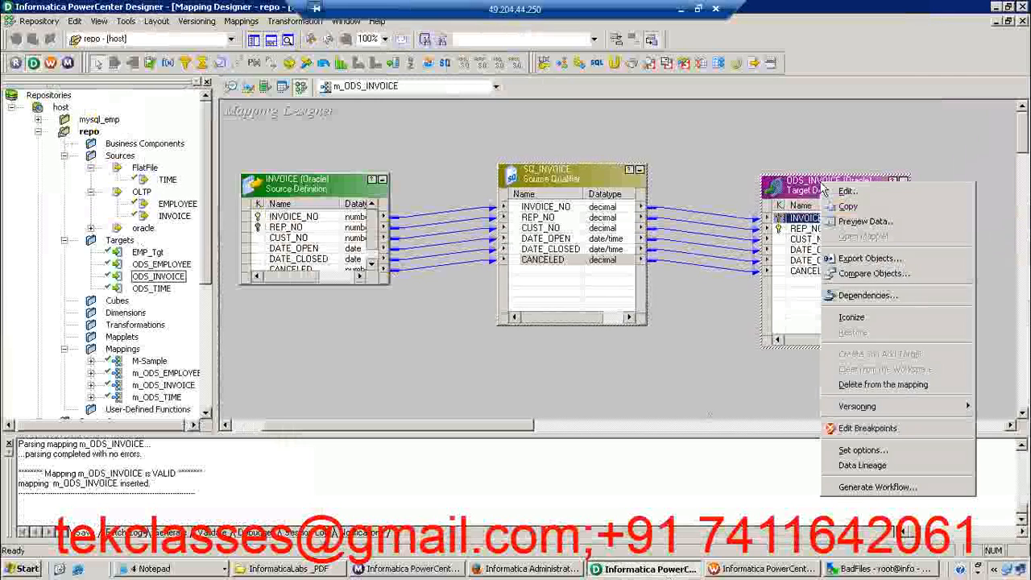
left_click(856, 219)
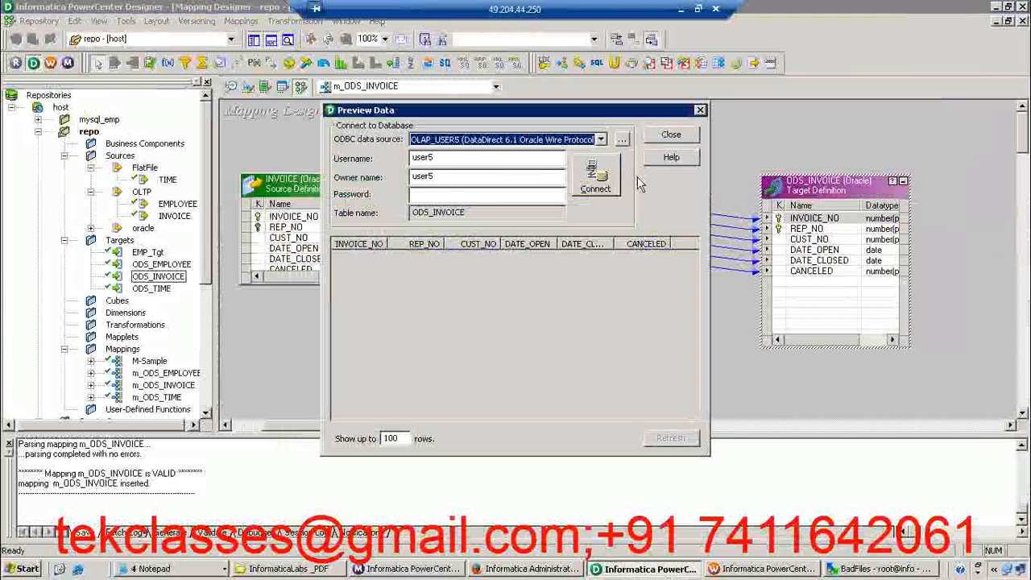
left_click(480, 194)
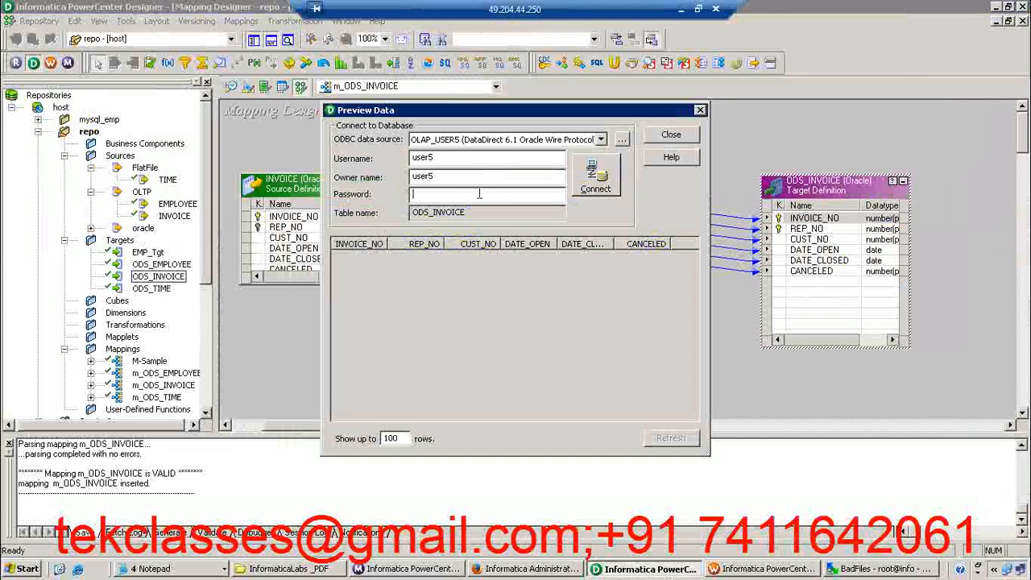
key("Return")
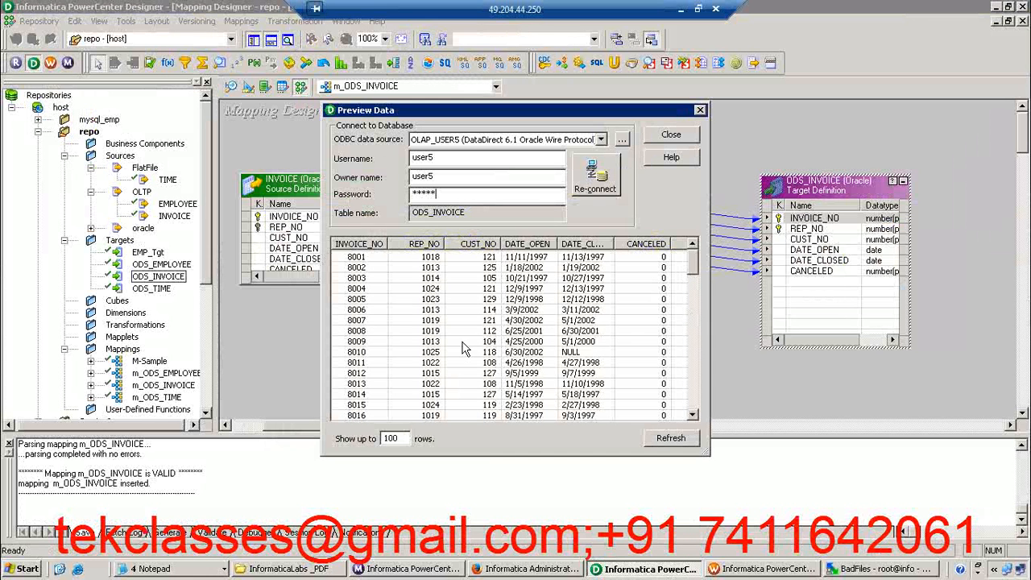
Examine the loaded ODS_INVOICE rows in a widened preview window and close it
left_click(546, 331)
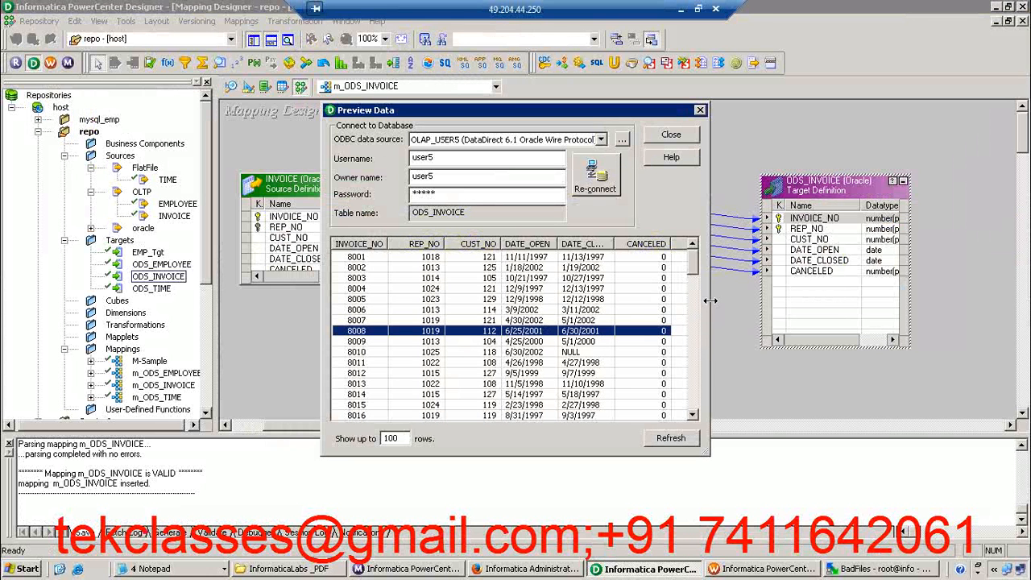
left_click_drag(709, 301, 909, 312)
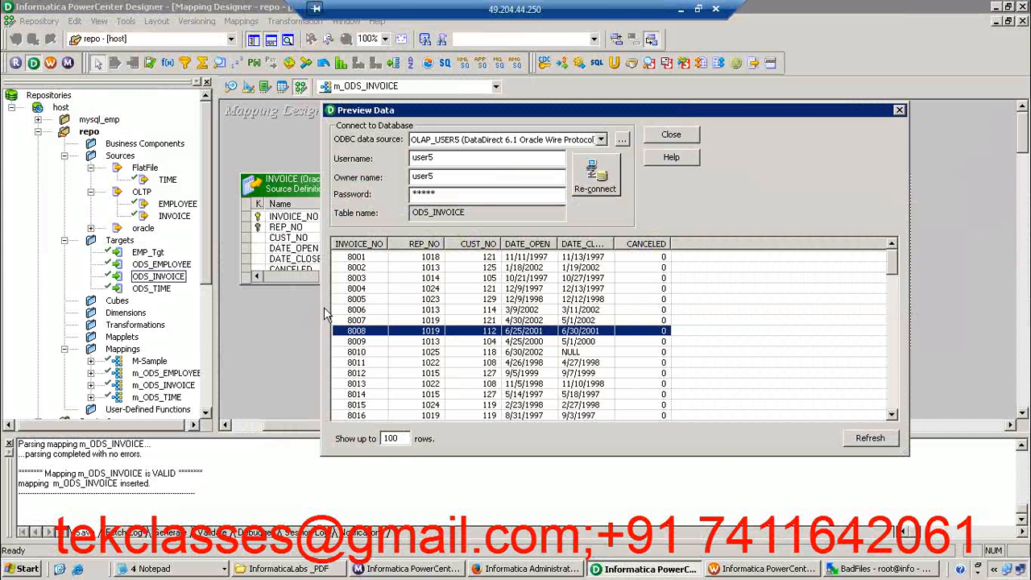
left_click(901, 111)
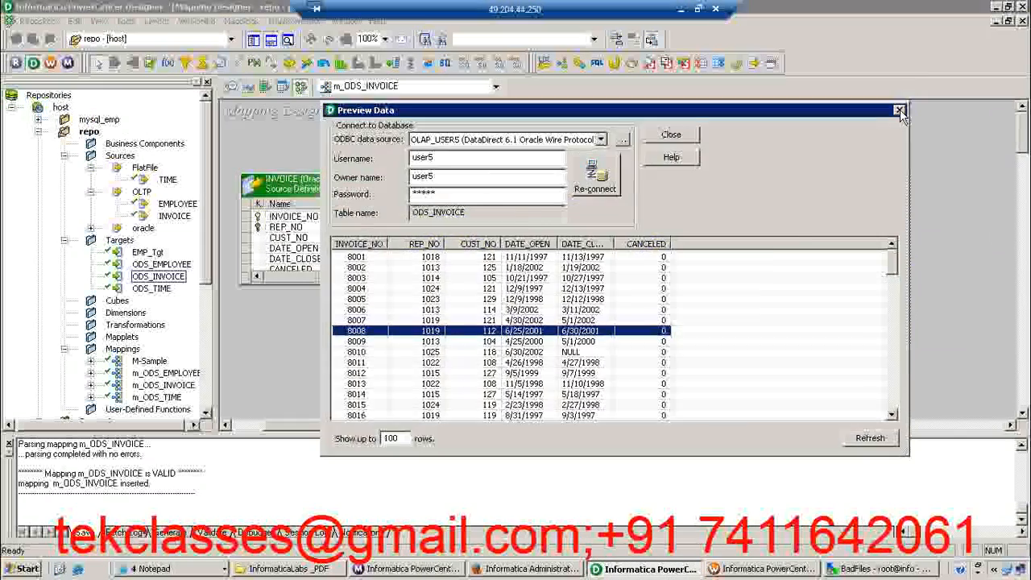
Open the data preview for the INVOICE source definition and choose OLTP as its ODBC data source
right_click(298, 184)
left_click(344, 217)
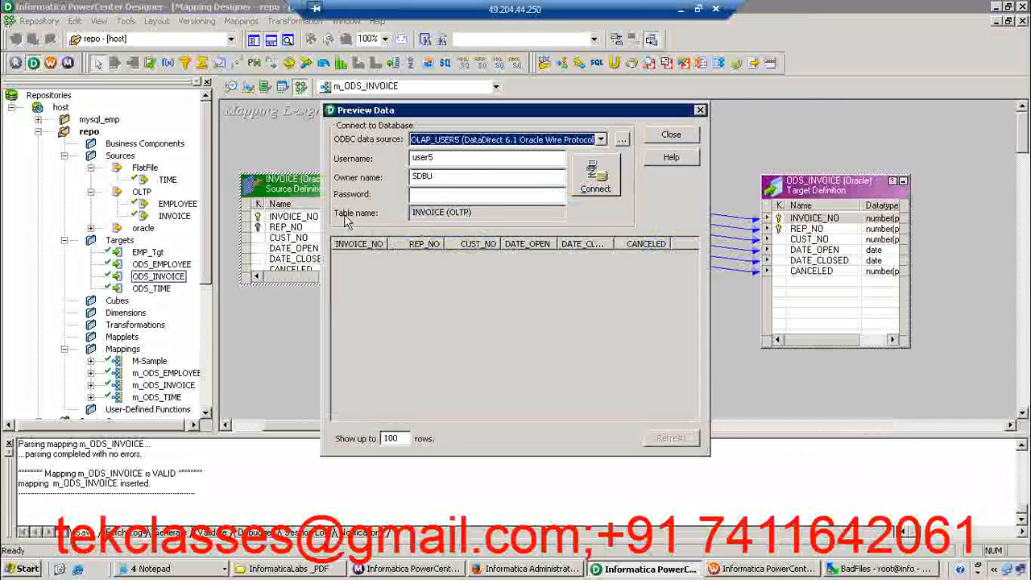
left_click(432, 195)
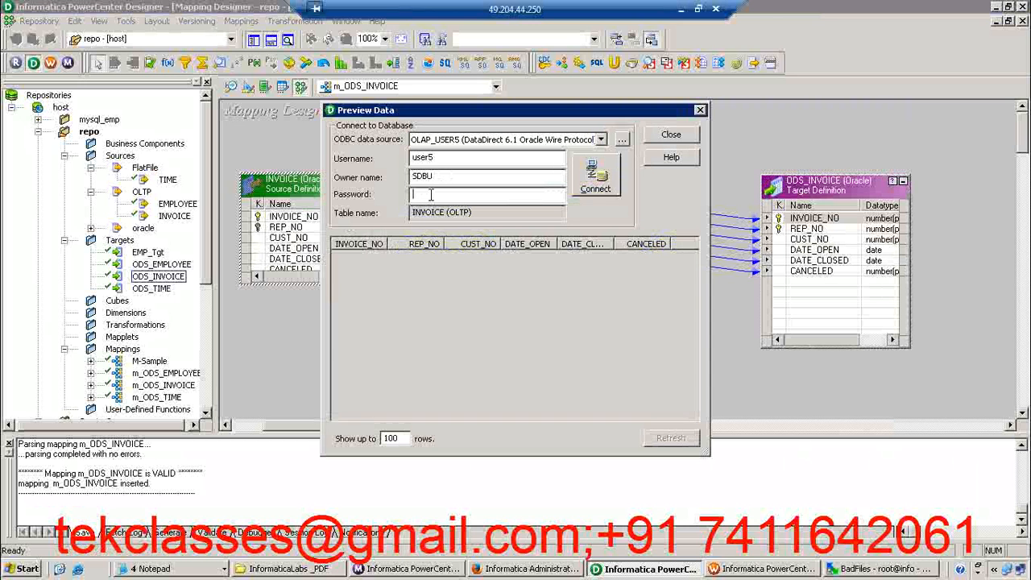
double_click(424, 159)
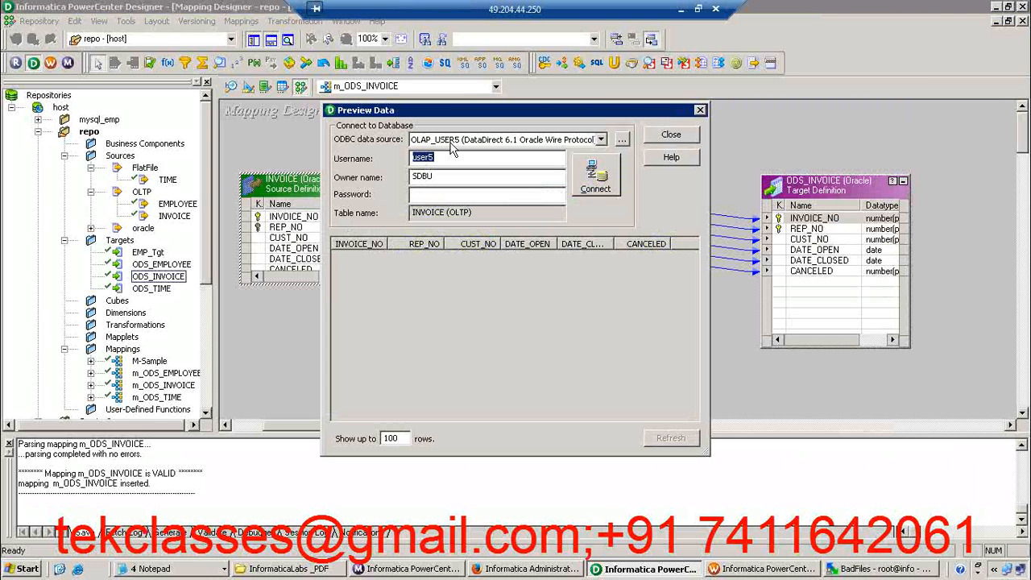
left_click(452, 148)
left_click(439, 191)
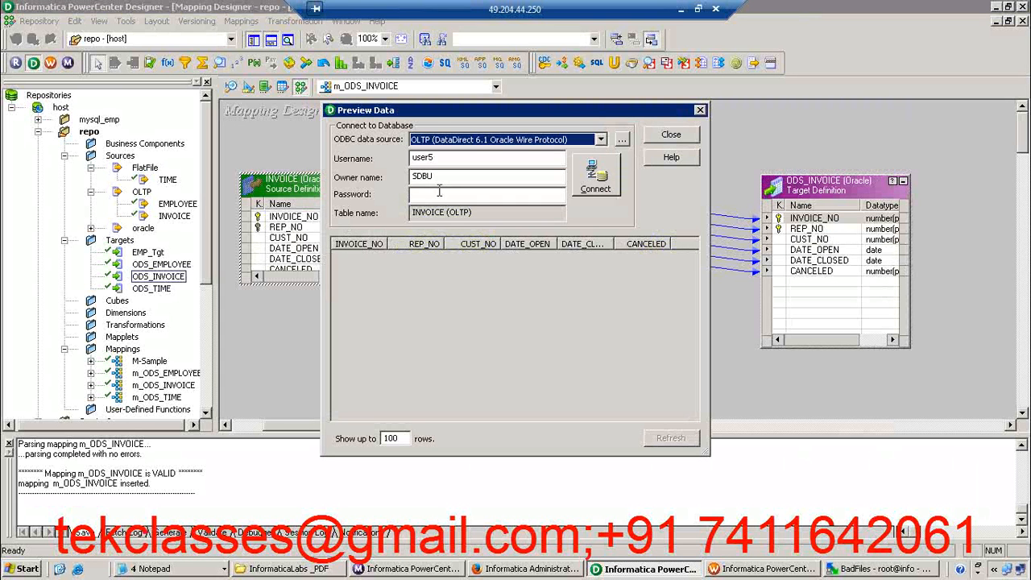
Connect the INVOICE preview with username SDBU and the database password
double_click(432, 159)
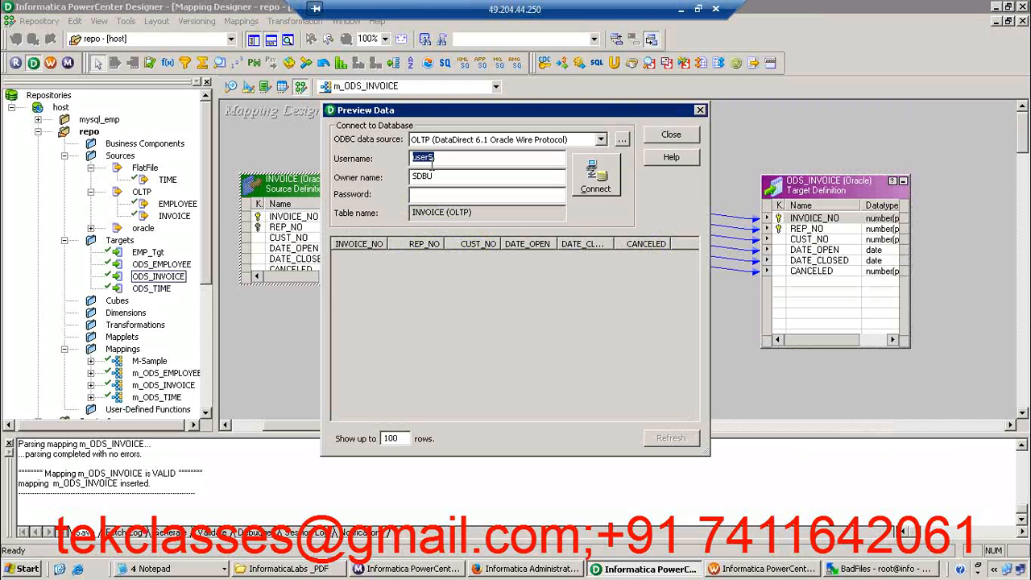
type("S")
key("Tab")
key("Tab")
key("Return")
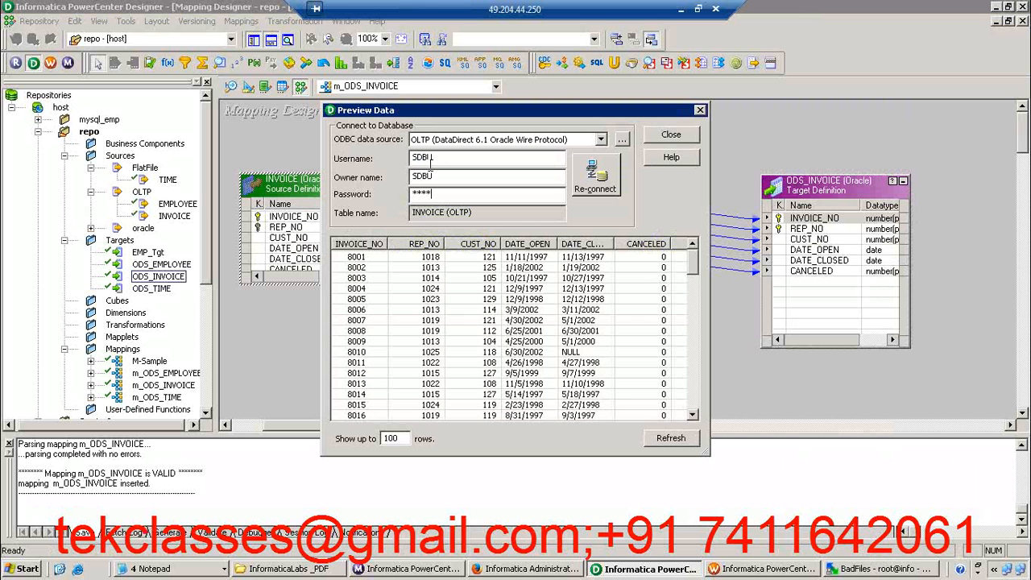
Browse the INVOICE source rows for comparison with the target and close the preview
left_click(478, 345)
key("Down")
key("Down")
key("Down")
key("Down")
key("Down")
key("Down")
key("Down")
key("Down")
key("Down")
key("Down")
key("Down")
key("Down")
key("Down")
key("Down")
key("Down")
key("Down")
key("Down")
key("Down")
key("Down")
key("Down")
key("Down")
key("Down")
key("Down")
key("Down")
key("Down")
key("Down")
key("Down")
key("Down")
key("Down")
key("Down")
key("Down")
key("Down")
key("Down")
key("Down")
key("Down")
key("Down")
key("Down")
key("Down")
key("Down")
key("Down")
key("Down")
key("Down")
key("Down")
key("Down")
key("Down")
key("Down")
key("Down")
left_click(672, 136)
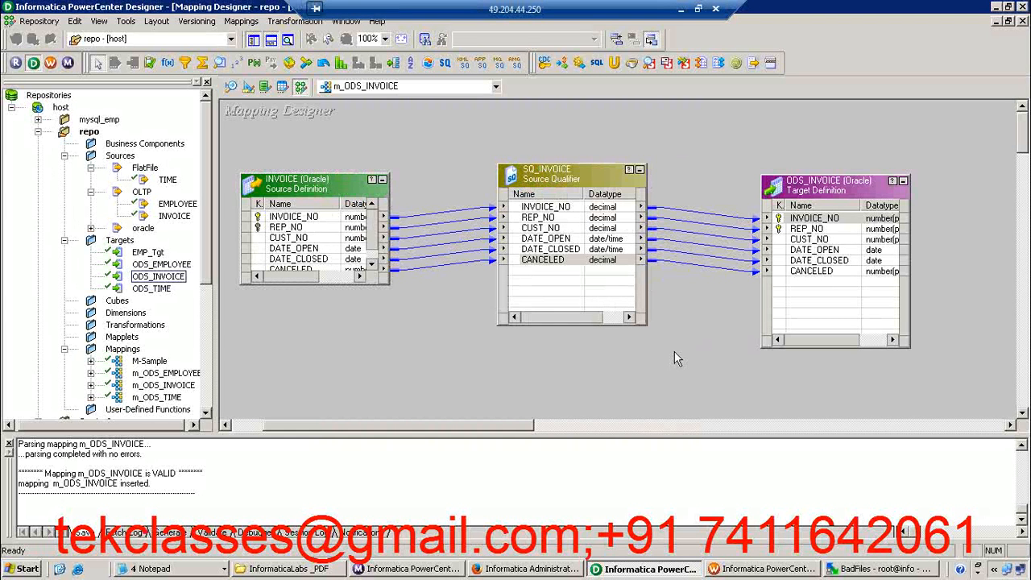
Save the repo folder containing the m_ODS_INVOICE mapping and dismiss the resulting message
left_click(570, 218)
left_click(682, 364)
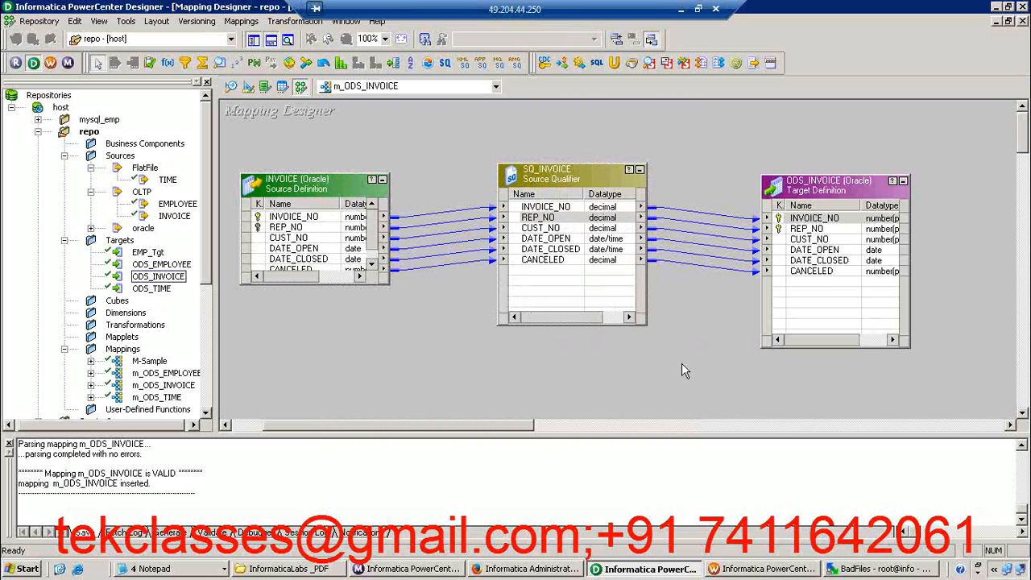
key("ctrl+s")
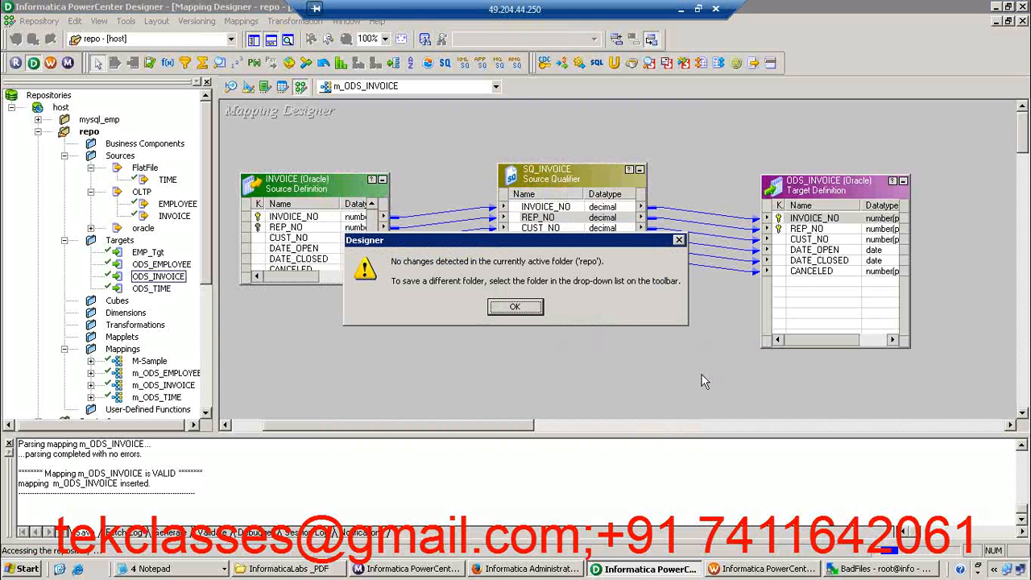
left_click(533, 311)
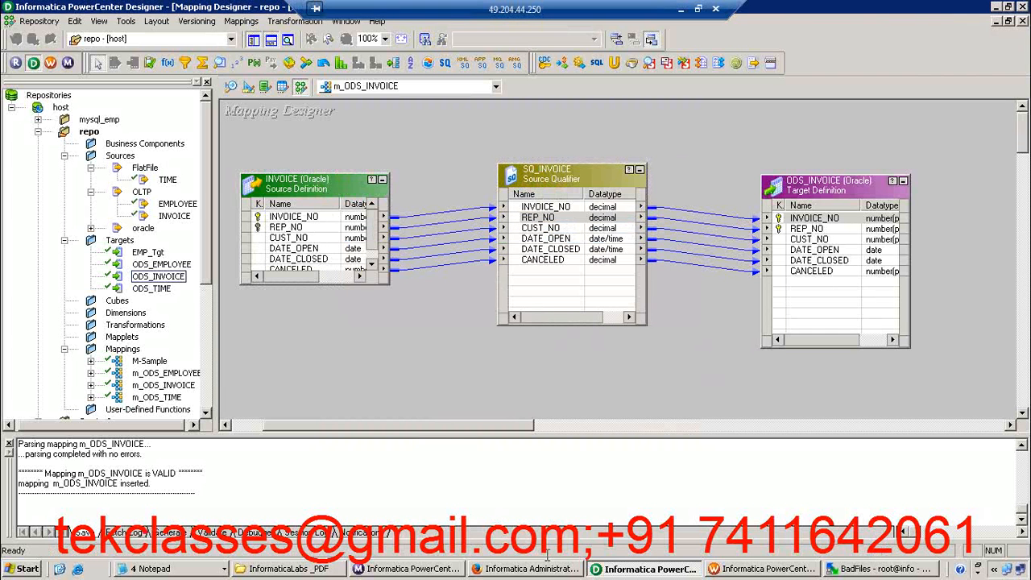
Switch to the InformaticaLabs _PDF folder and locate the 10_Lab_Router document
left_click(297, 569)
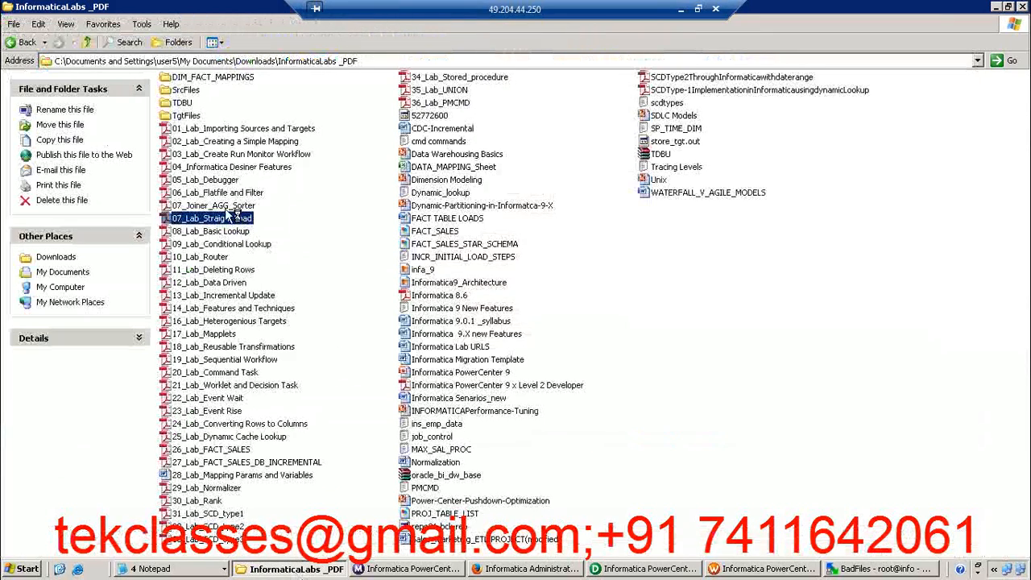
left_click(227, 208)
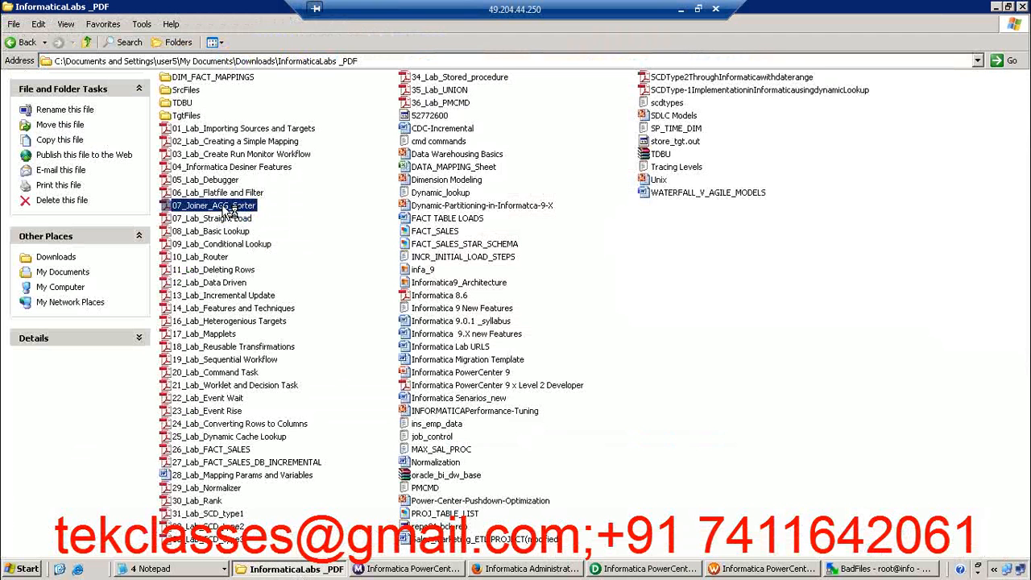
left_click(216, 258)
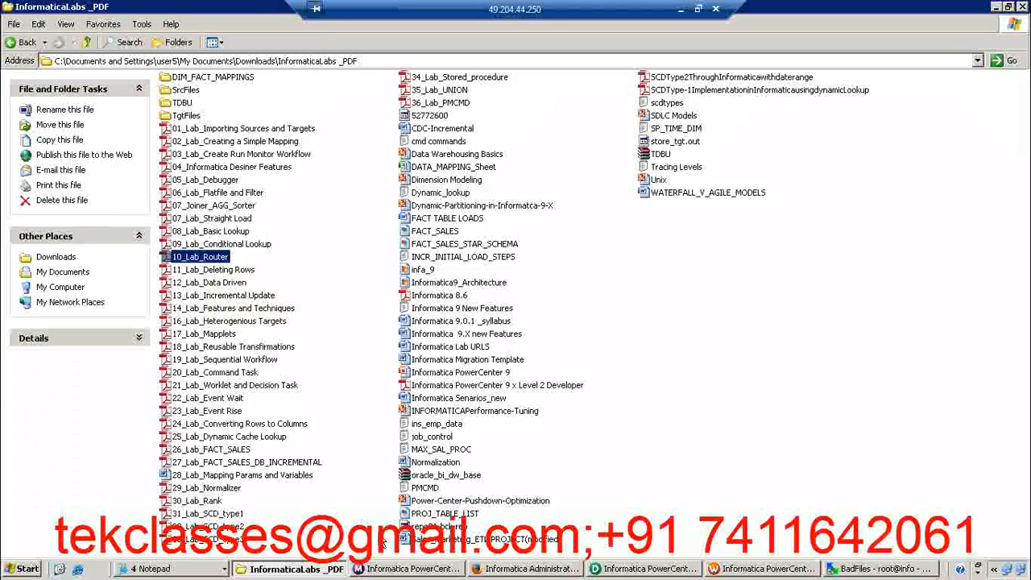
Minimize the remote session and add the heading "Router:-" below the last line of the sticky note
left_click(680, 9)
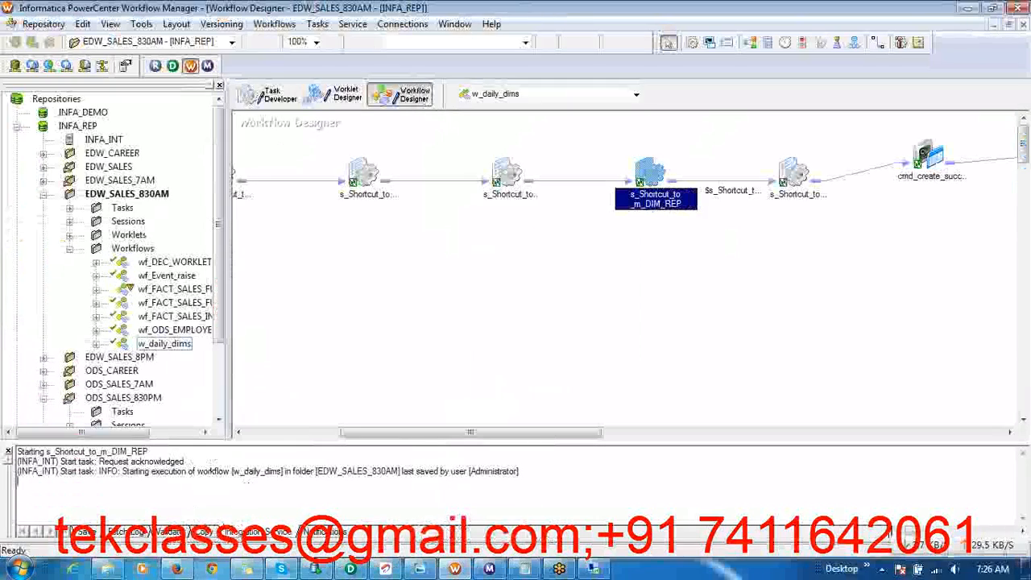
left_click(246, 568)
left_click(176, 358)
type("Rou")
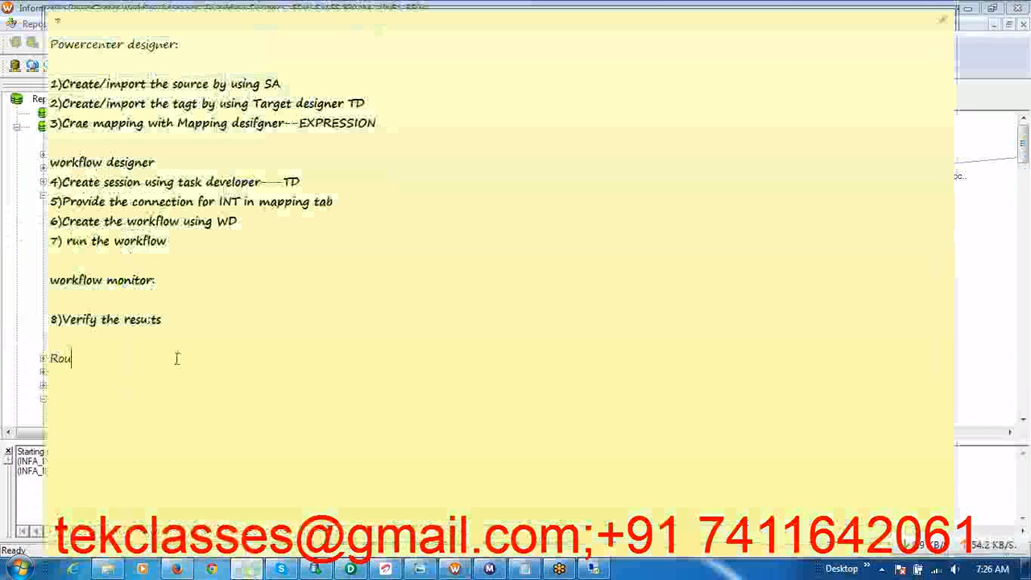
type("ter:-")
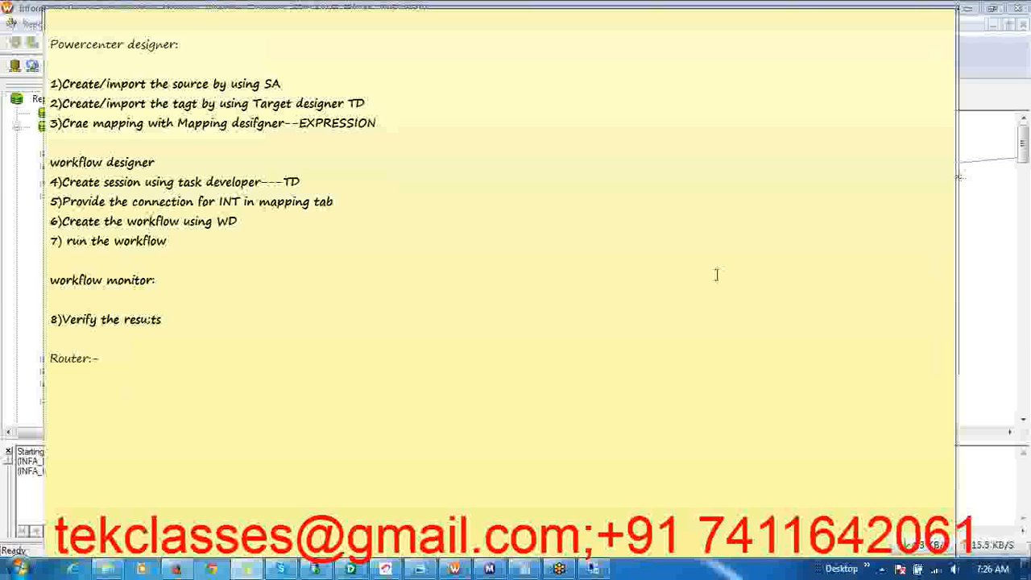
left_click(129, 355)
left_click_drag(104, 359, 42, 362)
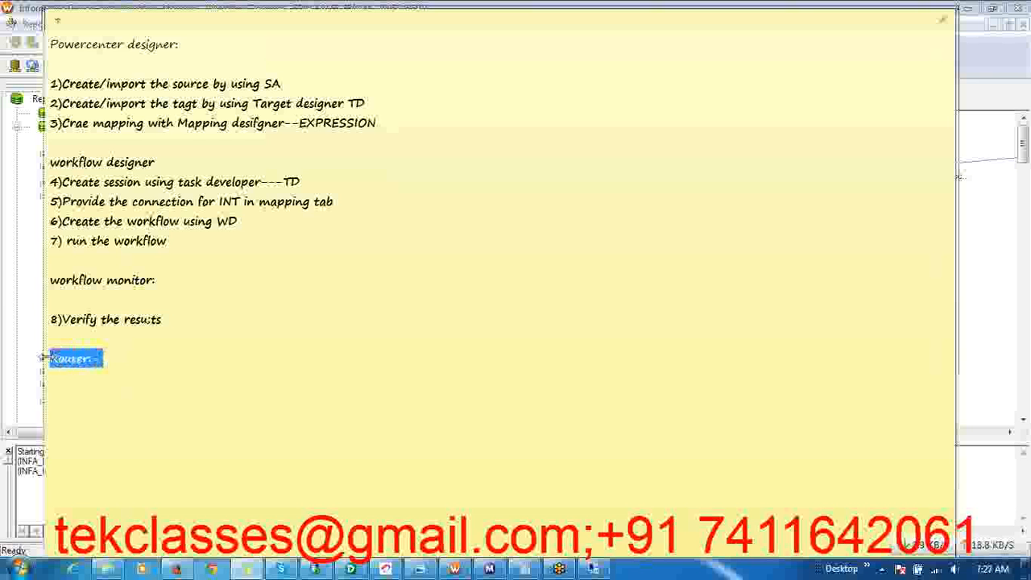
left_click(134, 360)
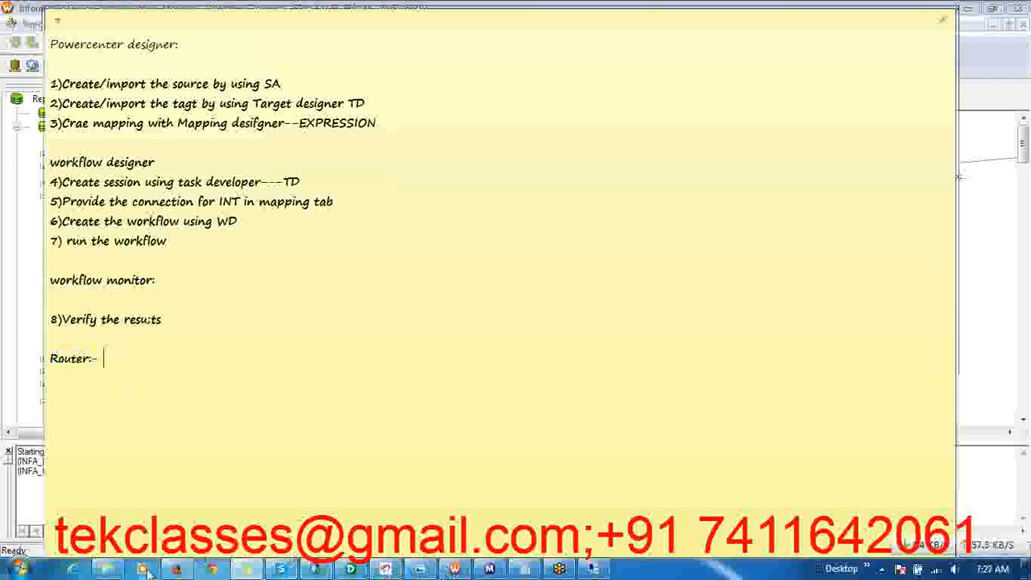
Open Paint with a blank canvas
left_click(19, 569)
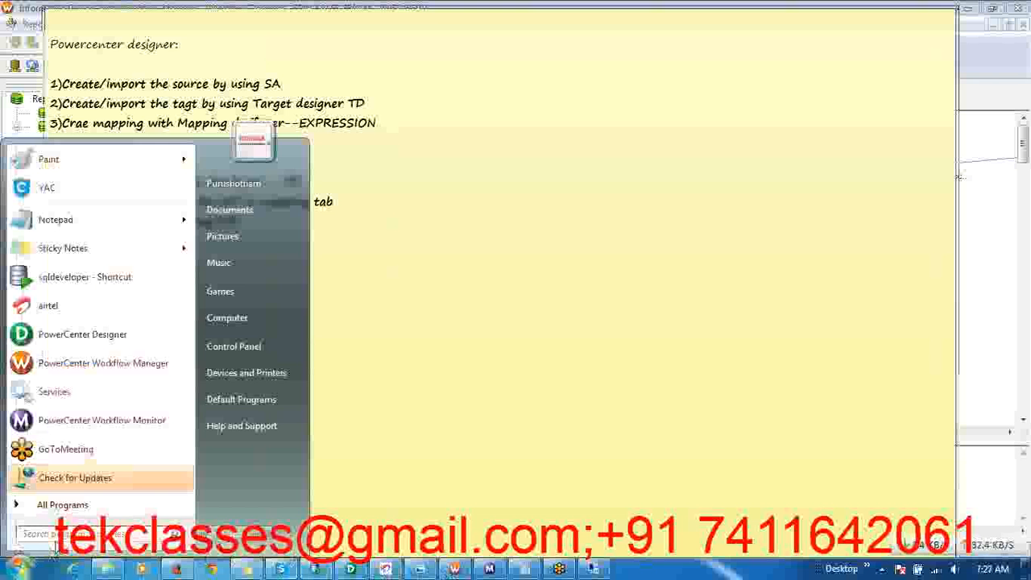
type("msconfig")
key("Return")
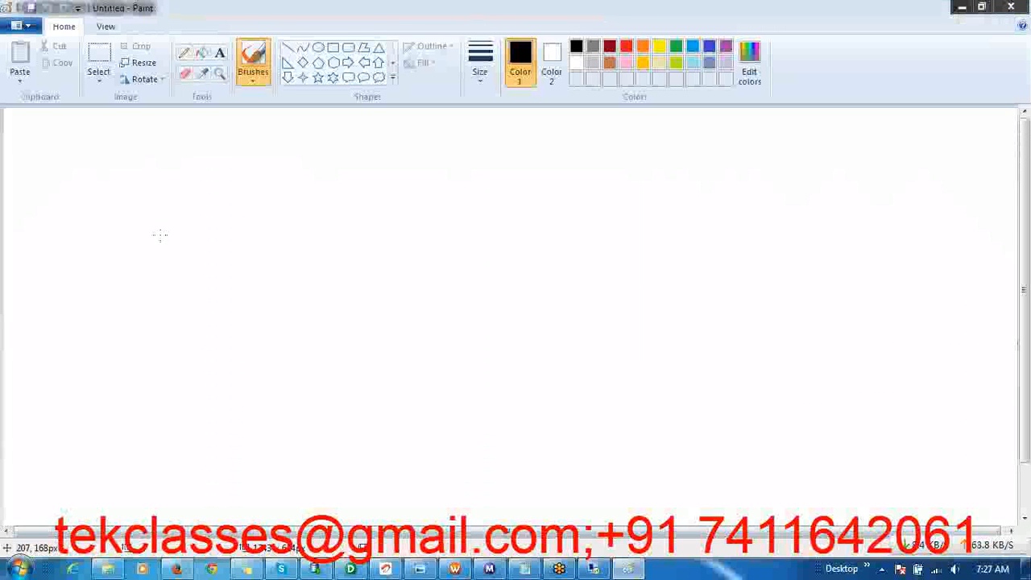
Draw a tall black-outlined rectangle in the upper part of the canvas
left_click(332, 48)
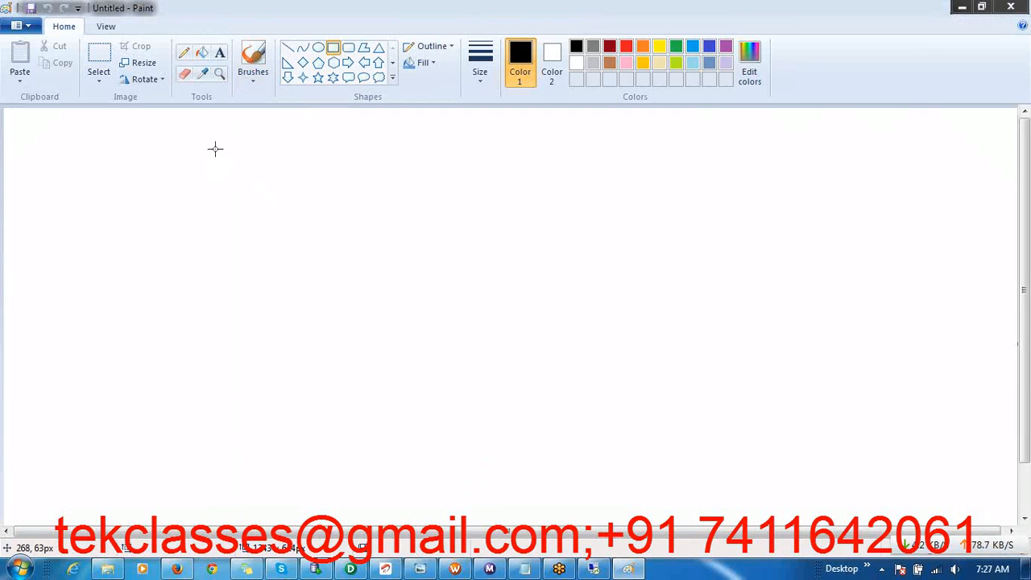
mouse_move(273, 138)
left_mouse_down()
mouse_move(322, 260)
mouse_move(408, 351)
left_mouse_up()
left_click(441, 270)
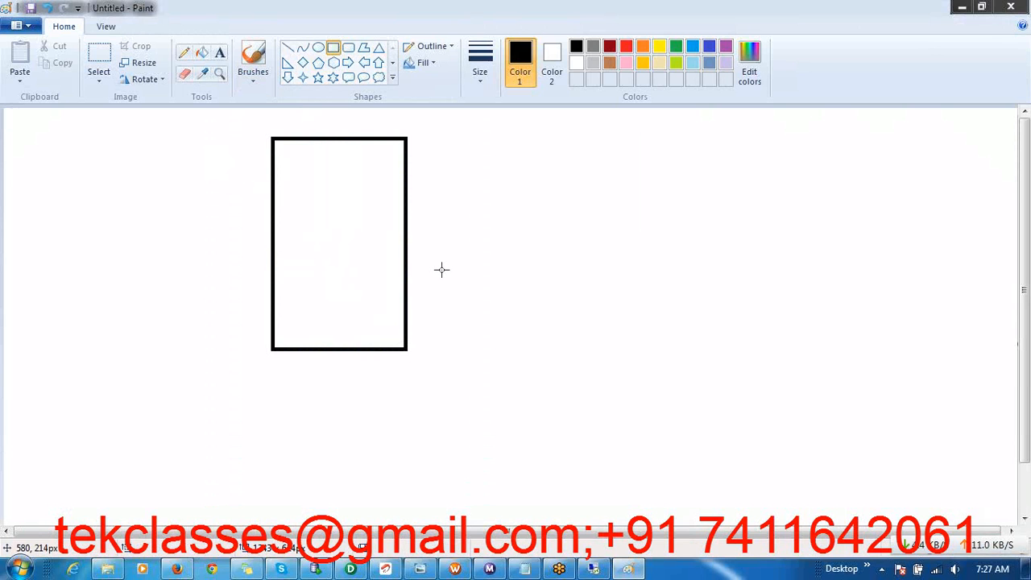
Divide the rectangle into two halves with a straight horizontal line across its middle
left_click(246, 569)
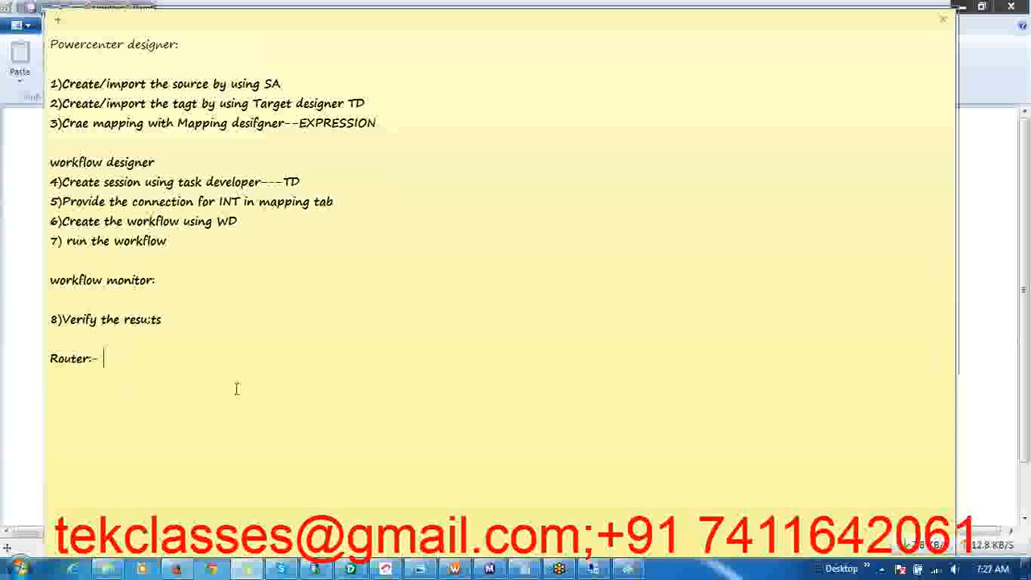
key("alt+Tab")
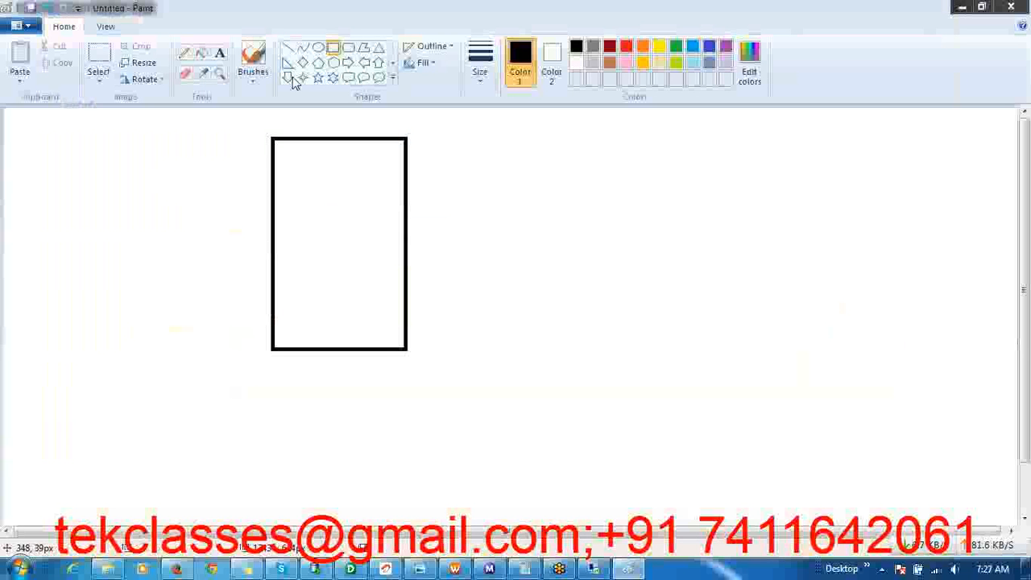
left_click(288, 47)
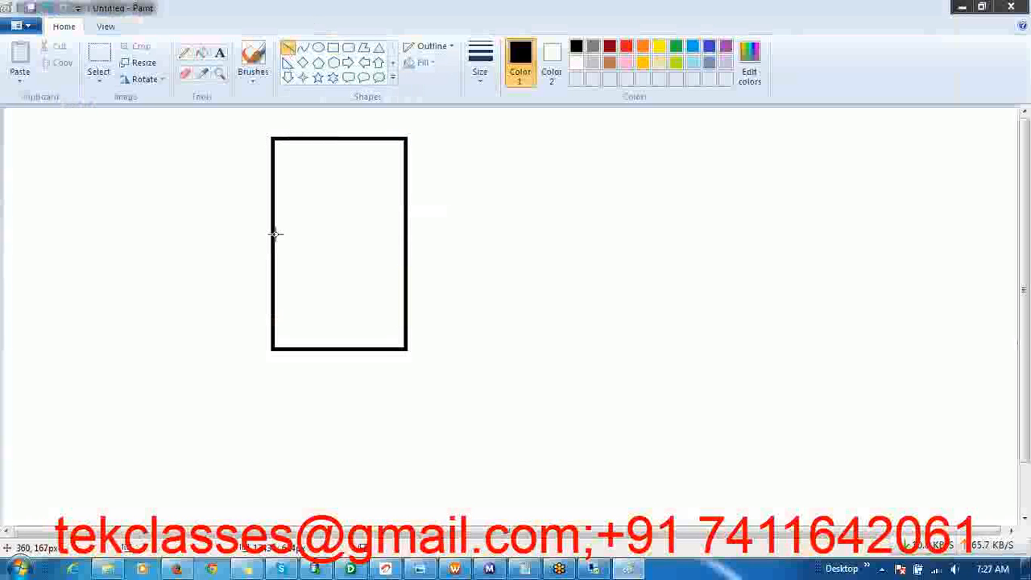
left_click_drag(272, 244, 409, 245)
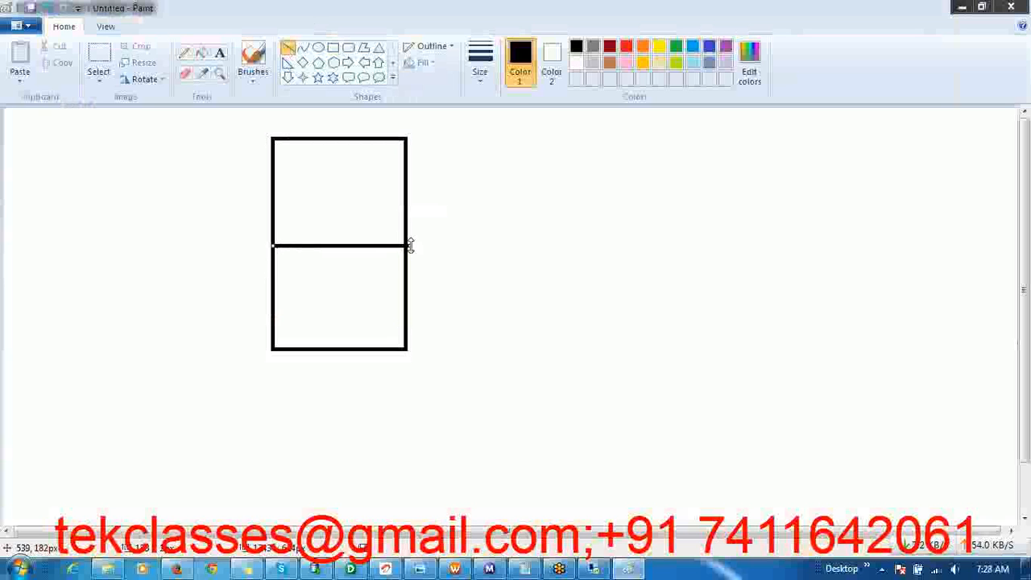
Return to the remote session and bring PowerCenter Designer with the m_ODS_INVOICE mapping to the front
left_click(593, 569)
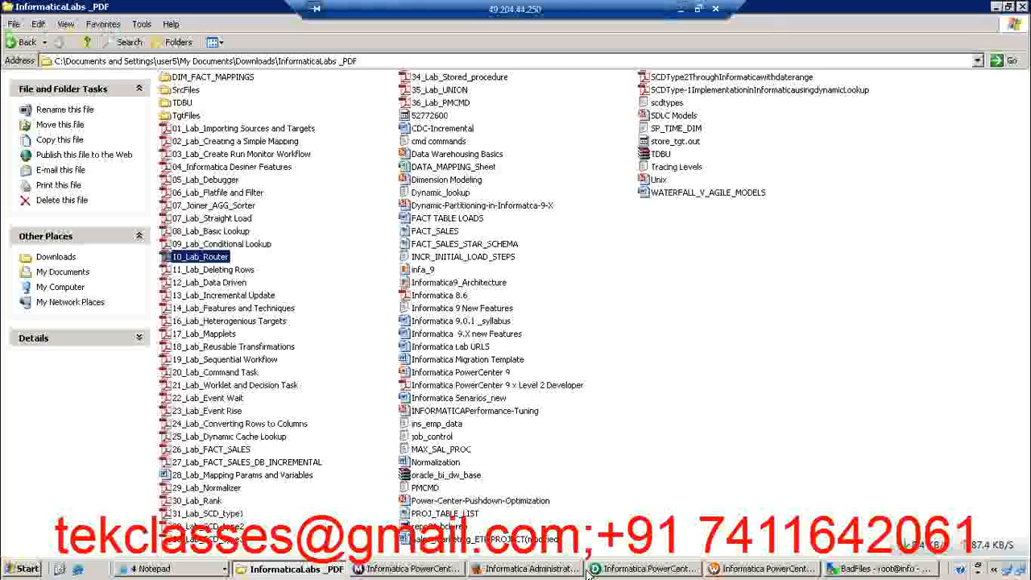
left_click(648, 570)
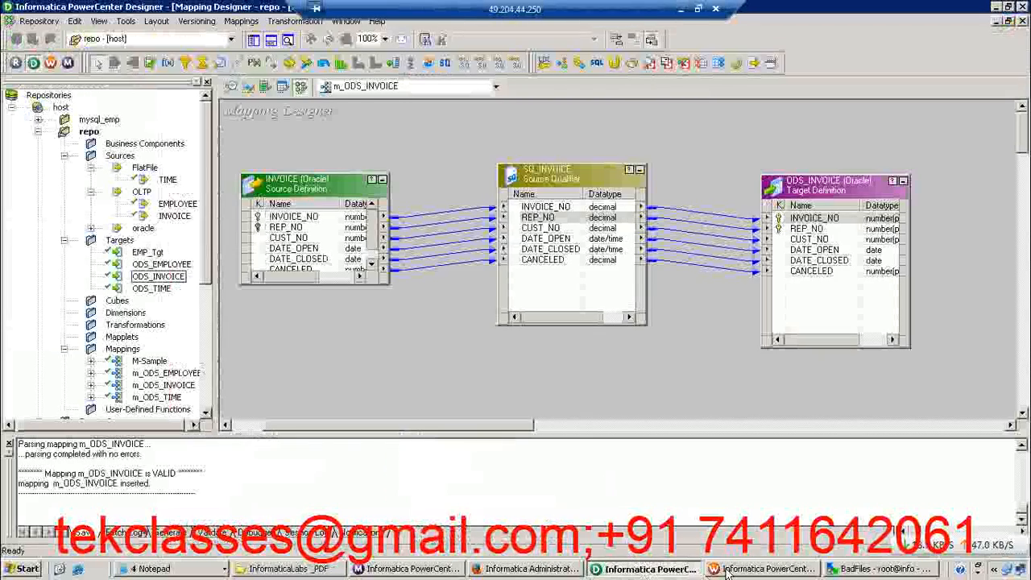
In Workflow Manager, open the s_m_ODS_INVOICE session's mapping settings for the ODS_INVOICE target and examine its reject file directory and filename
left_click(766, 569)
double_click(483, 199)
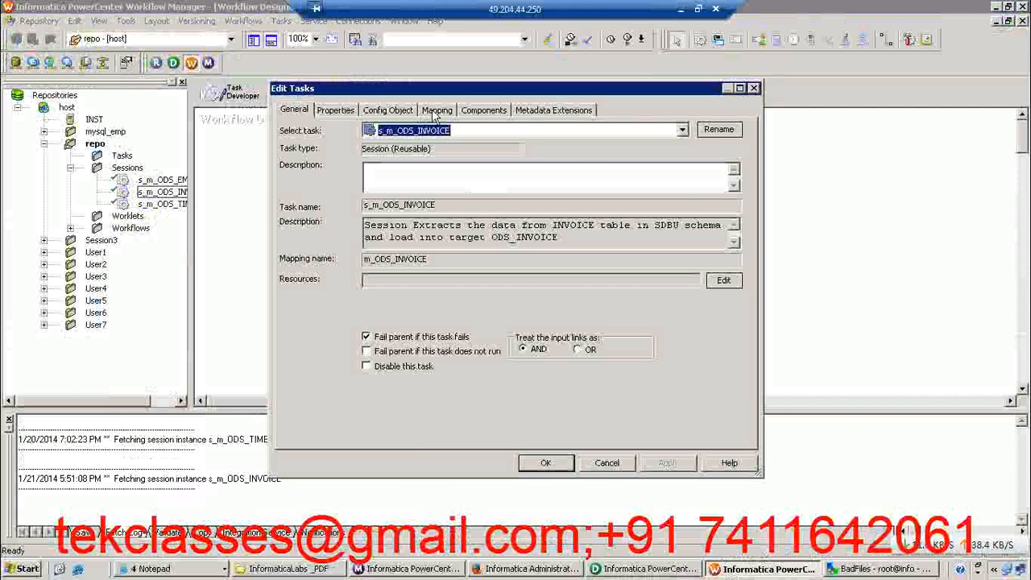
left_click(436, 110)
left_click(351, 253)
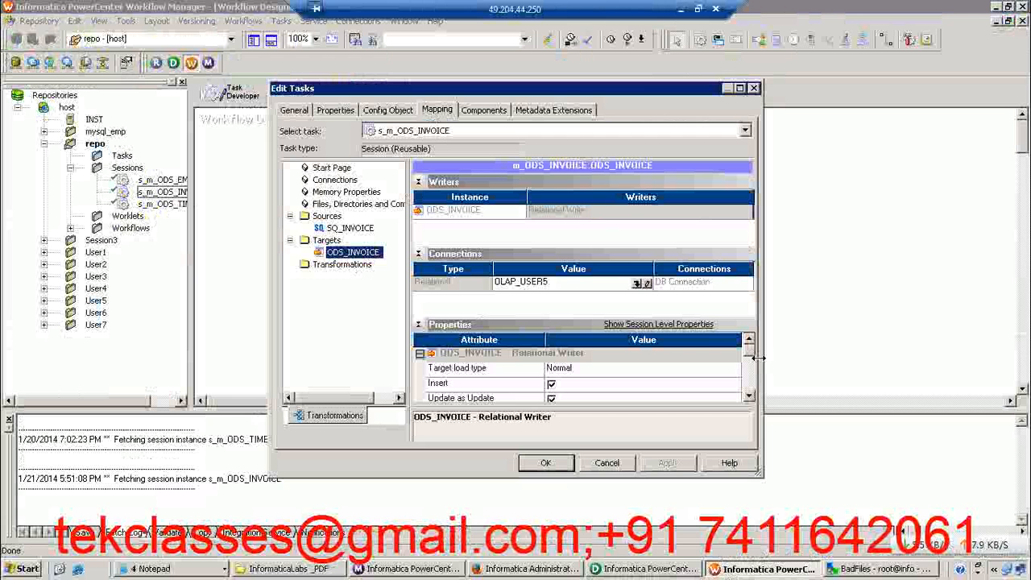
left_click_drag(750, 357, 748, 371)
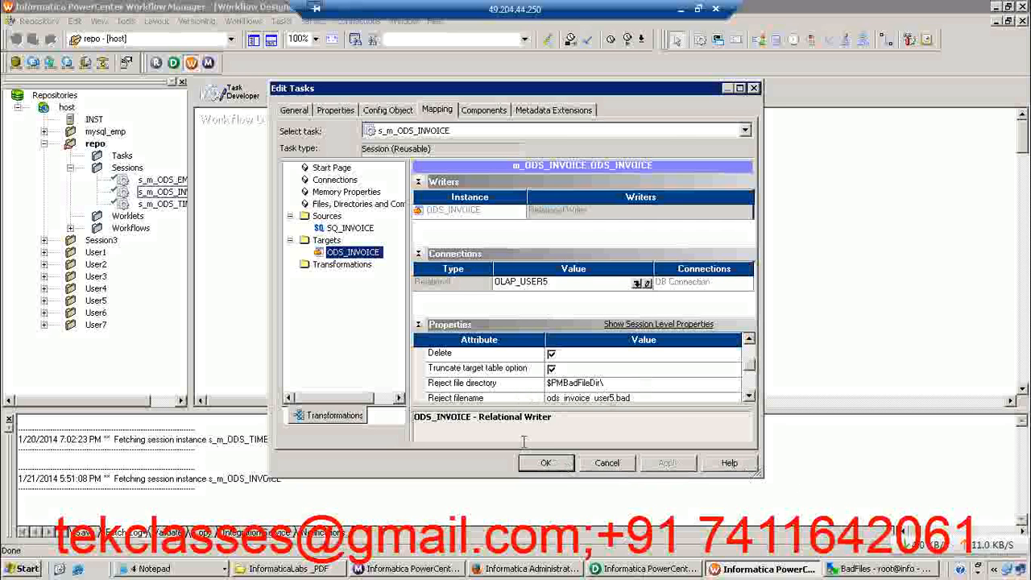
Return to the Paint sketch and label the upper half of the divided rectangle TRUE
left_click(680, 9)
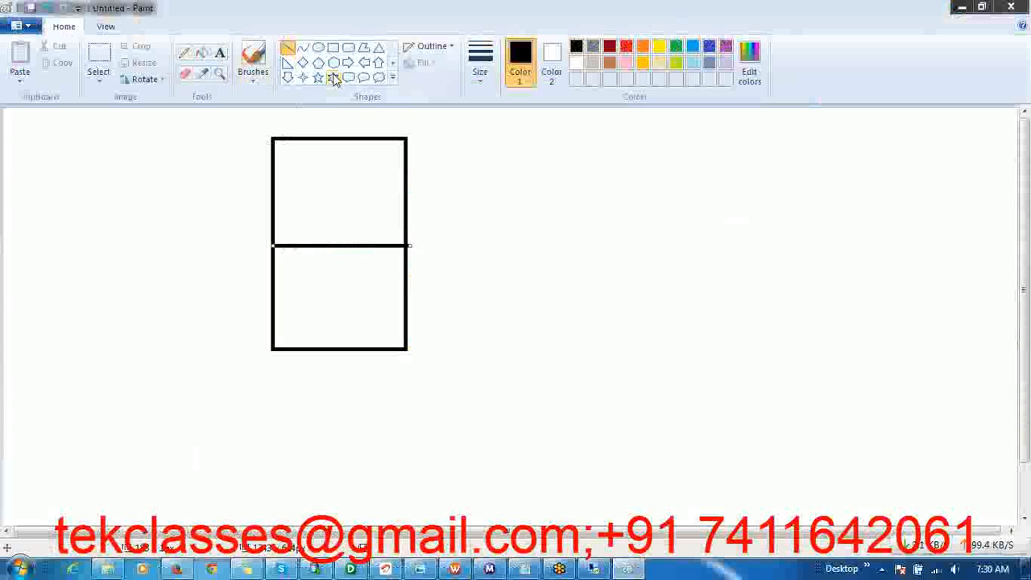
left_click(220, 55)
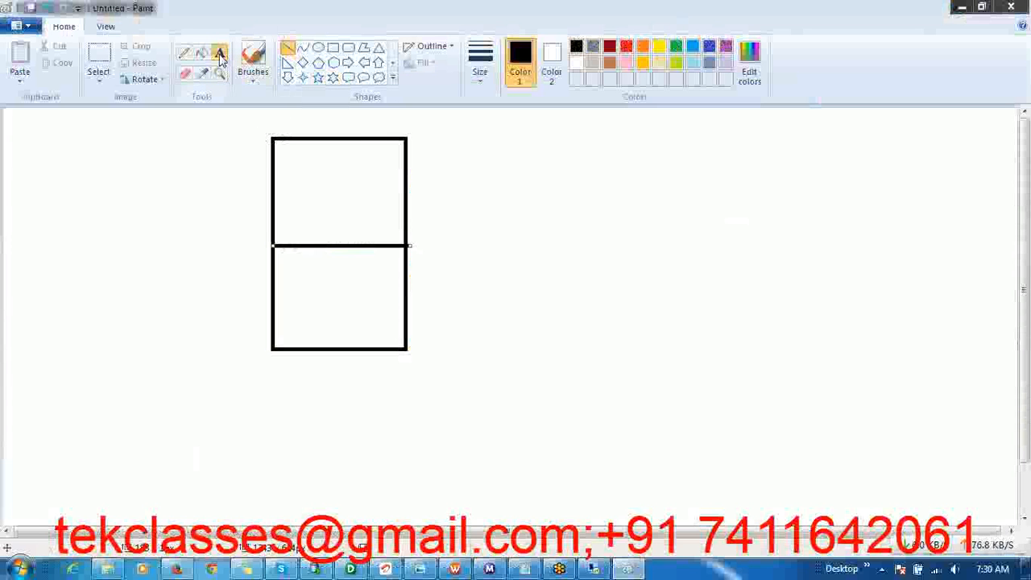
left_click(278, 174)
type("TRUE")
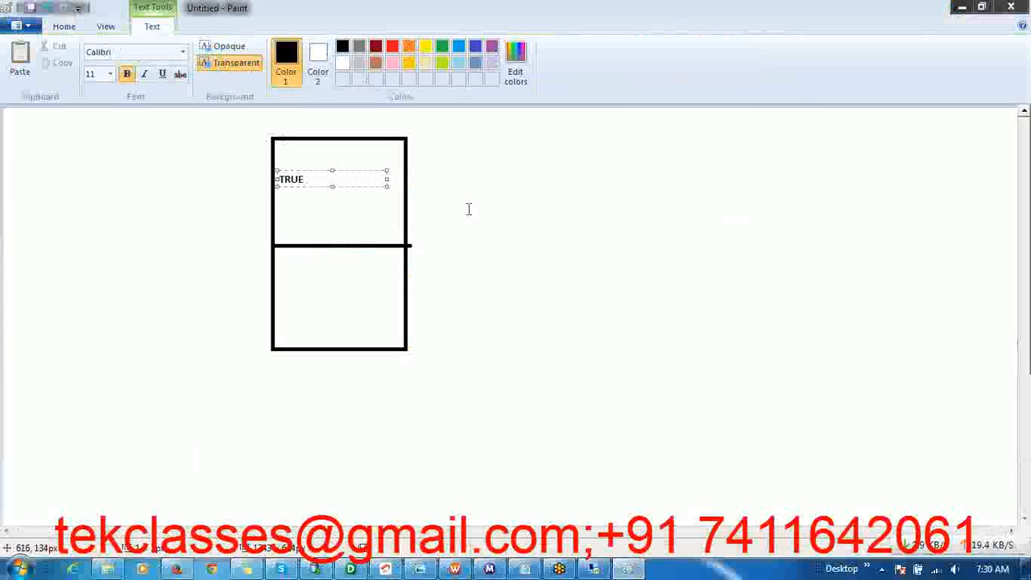
left_click(453, 234)
Label the lower half of the divided rectangle FALSE(DEFAULT)
left_click(311, 286)
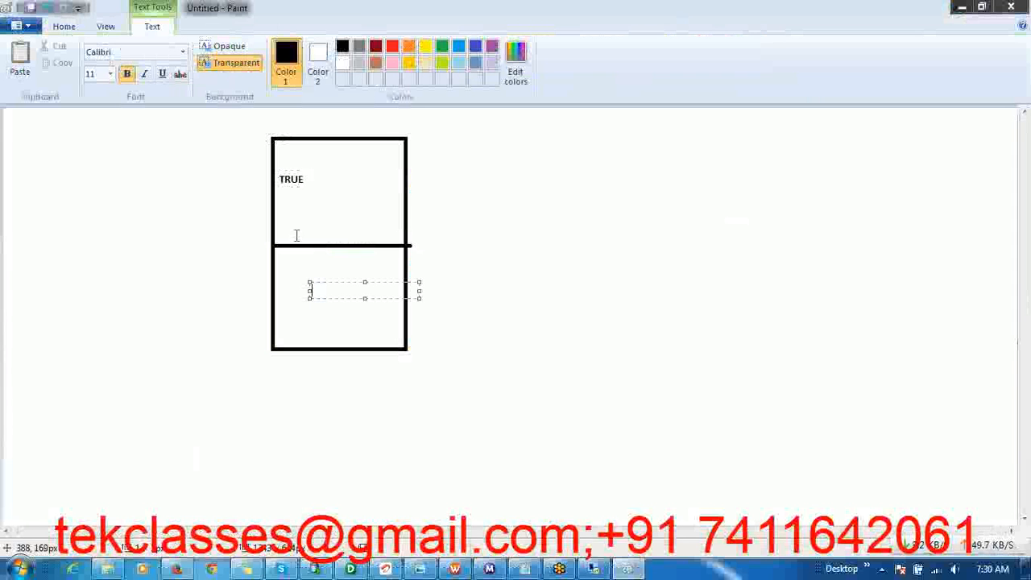
left_click(448, 276)
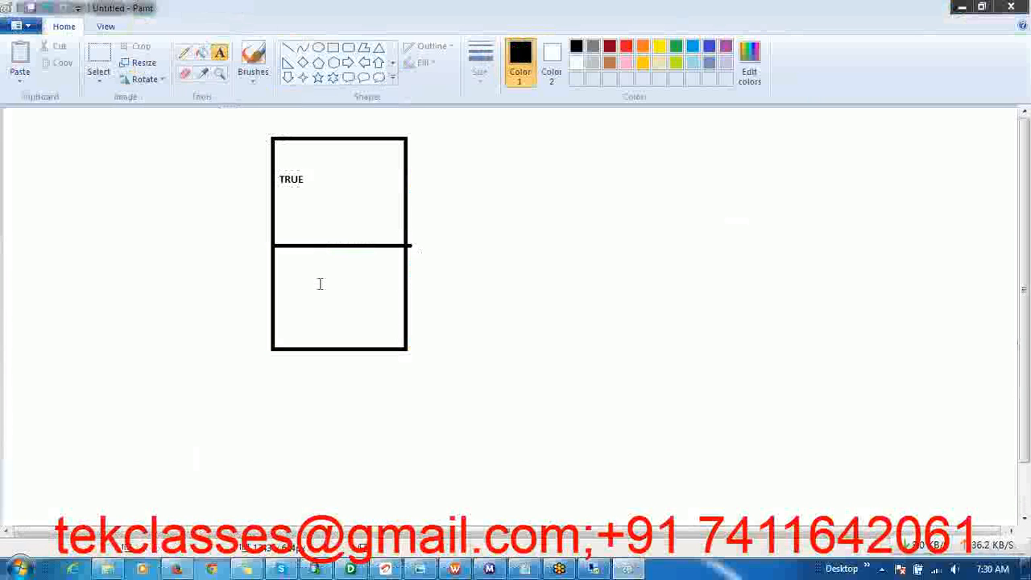
left_click(285, 285)
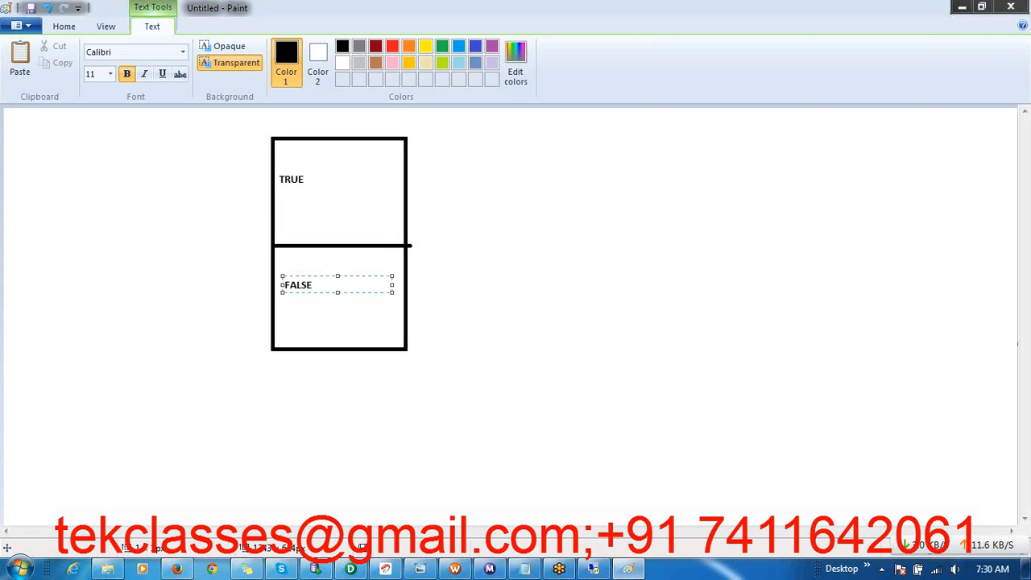
type("9DEFAULT)")
left_click(320, 290)
key("BackSpace")
type(")")
key("BackSpace")
type("(")
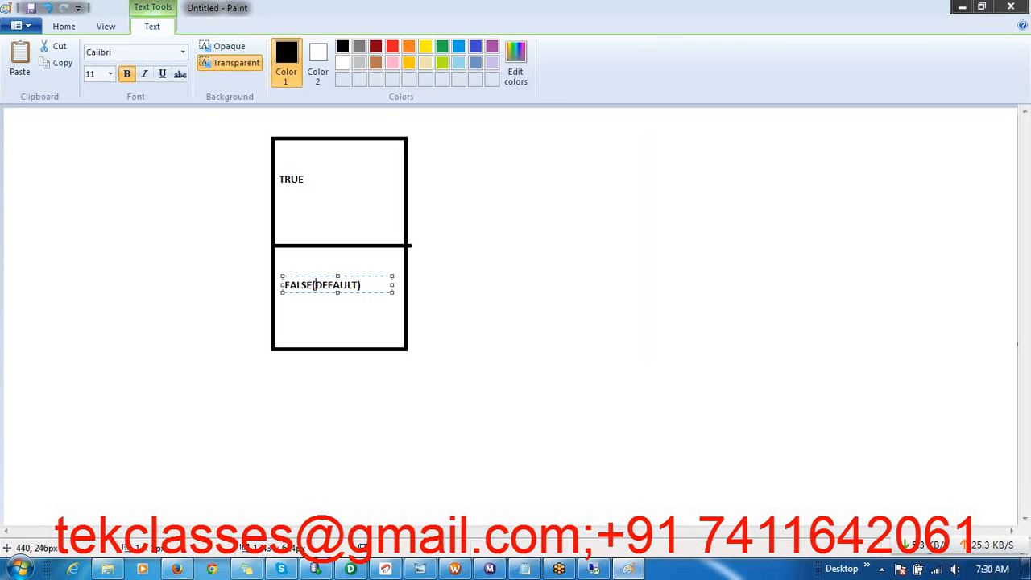
left_click(448, 343)
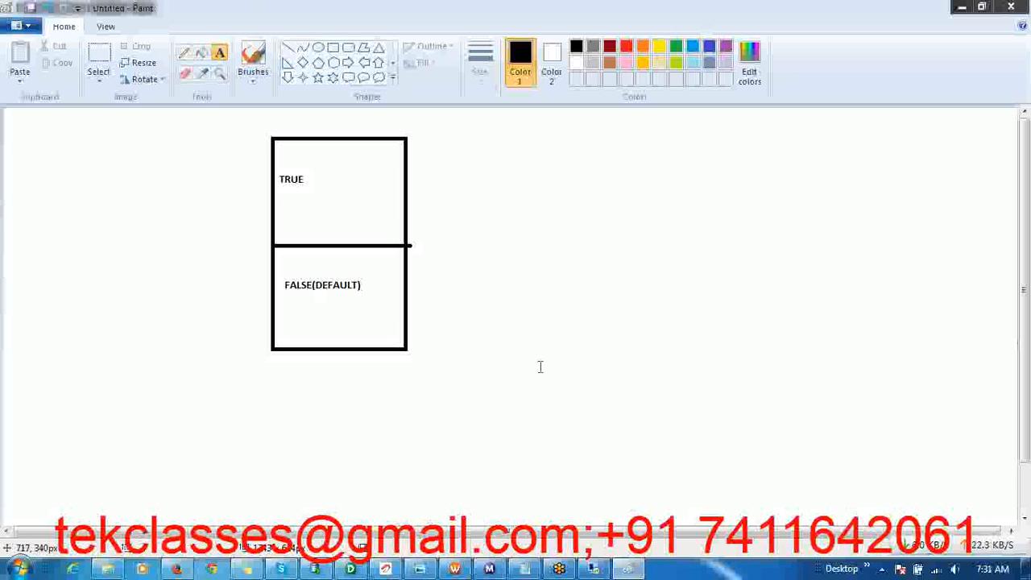
Draw a second tall rectangle beside the first and divide it into three sections with two horizontal lines
left_click(333, 47)
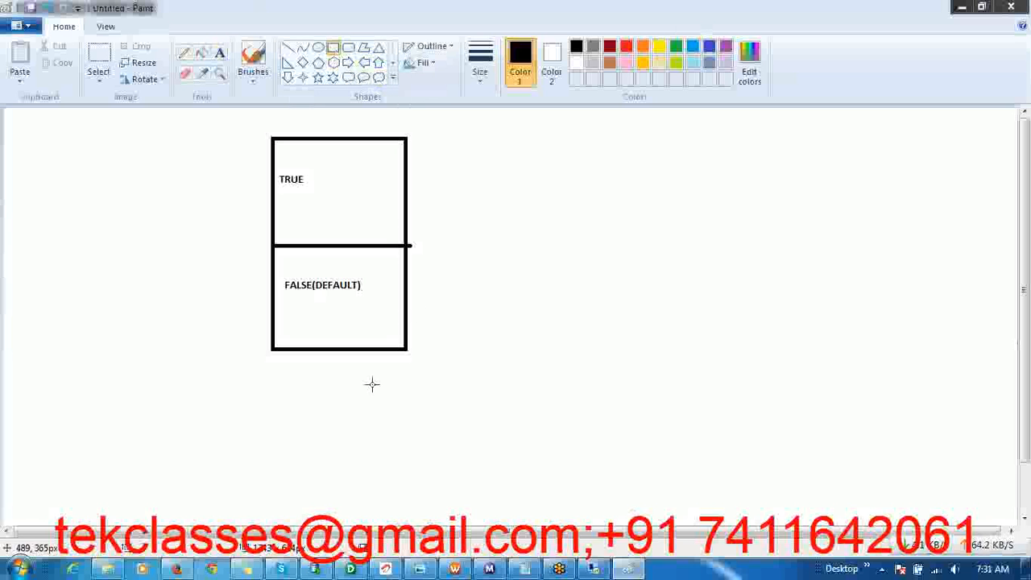
left_click_drag(512, 187, 608, 376)
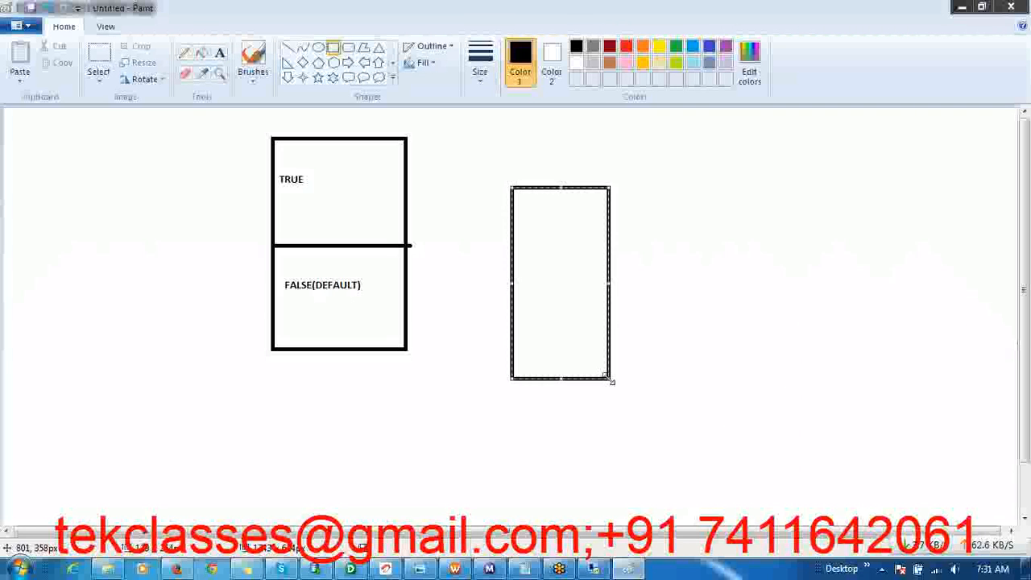
left_click(287, 49)
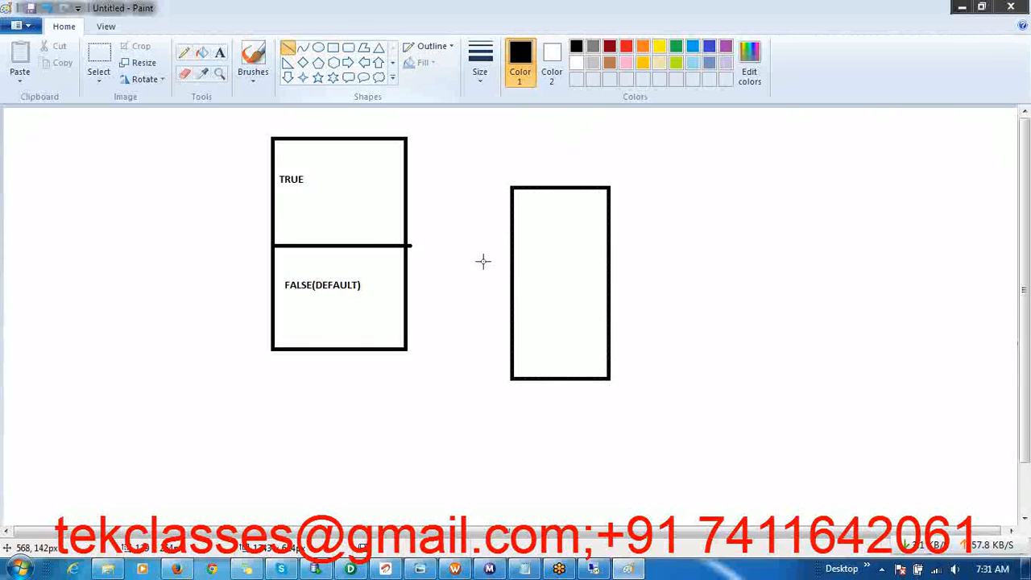
left_click_drag(513, 252, 608, 252)
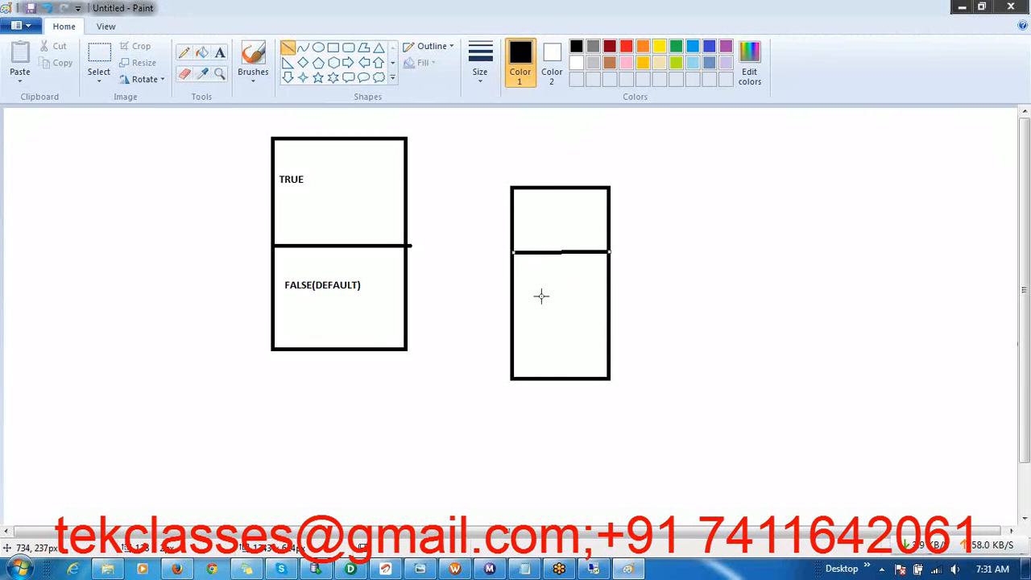
left_click_drag(513, 315, 611, 314)
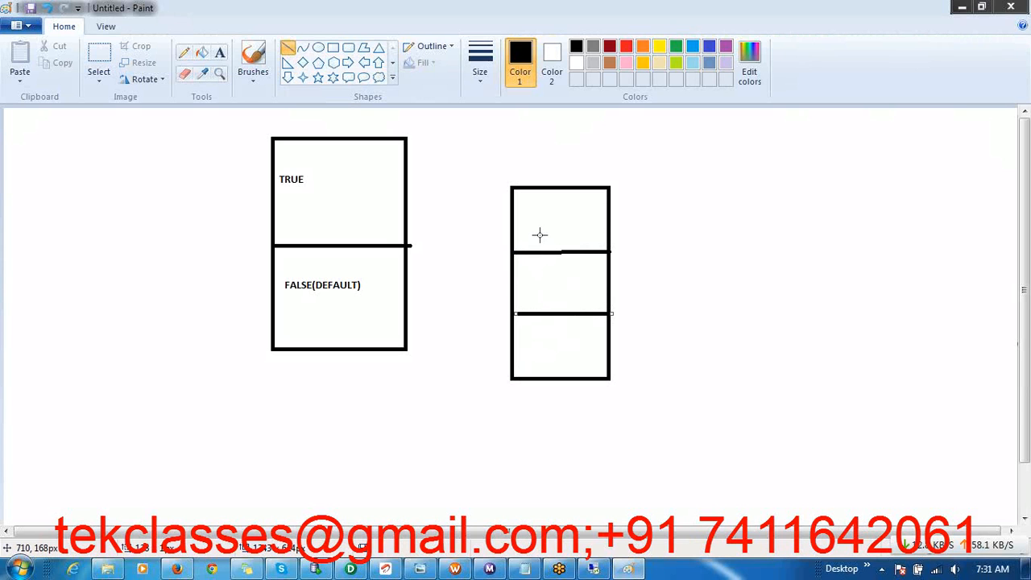
Draw three small rounded rectangles stacked to the right of the three-section rectangle
left_click(348, 50)
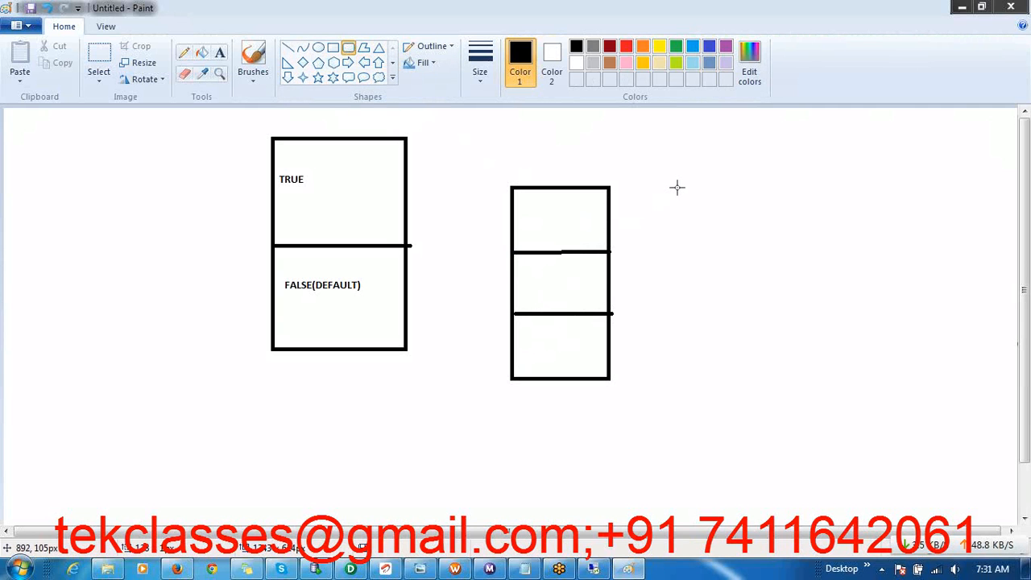
left_click_drag(678, 188, 729, 316)
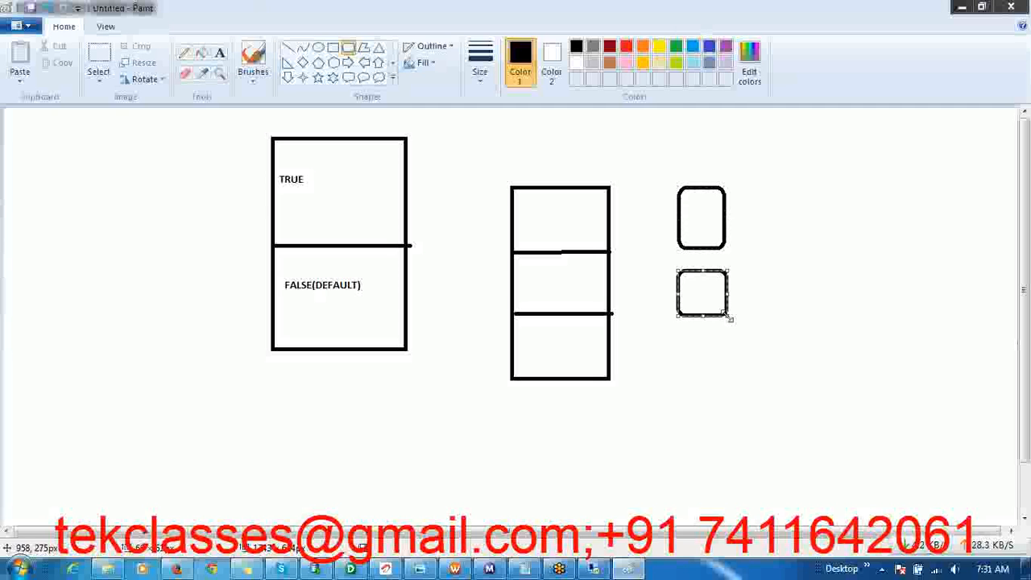
left_click_drag(674, 338, 729, 386)
Connect each of the three sections to its rounded rectangle with a straight line, and add a fourth section beneath them
left_click(288, 46)
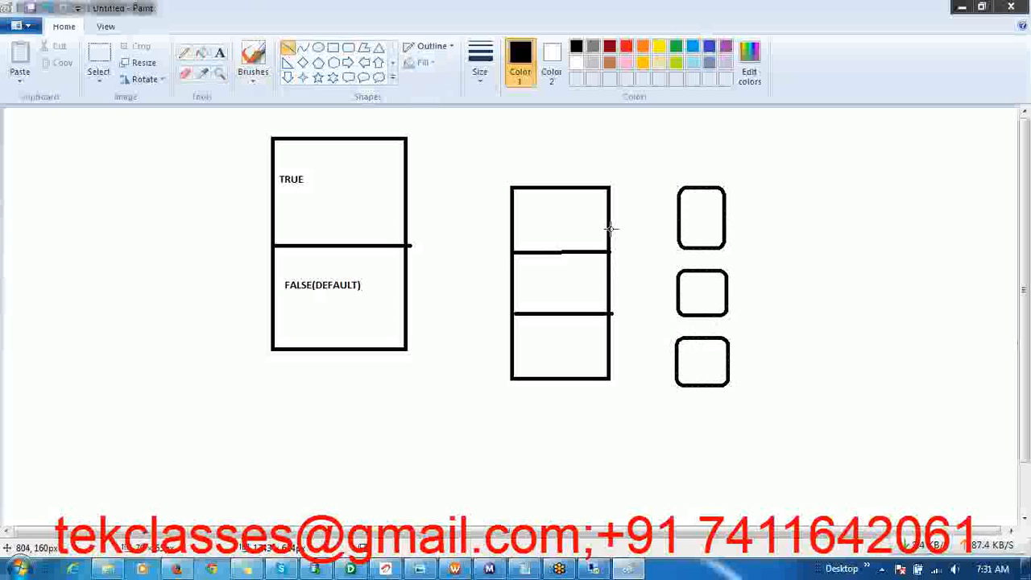
left_click_drag(610, 229, 681, 229)
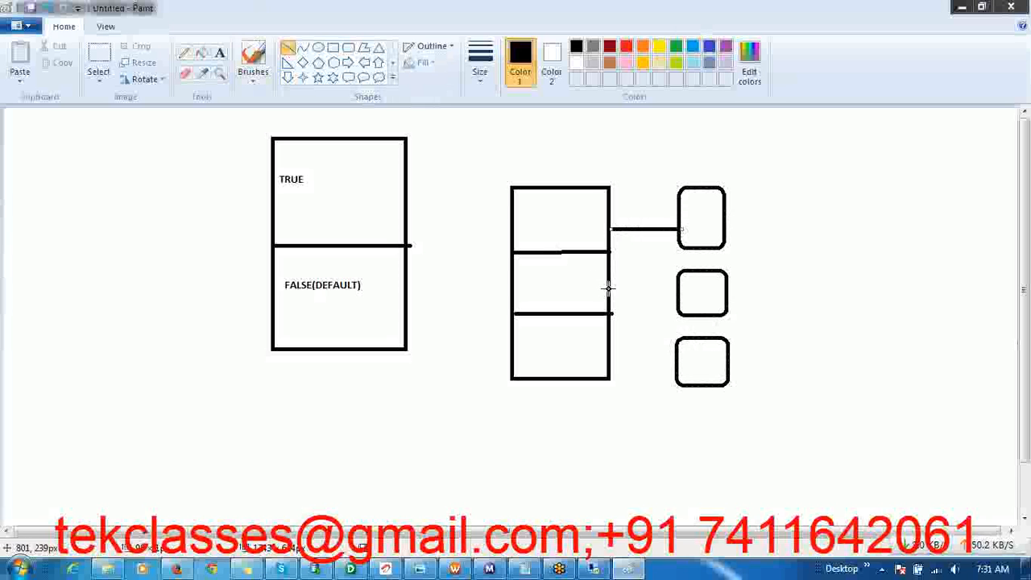
left_click_drag(610, 287, 678, 298)
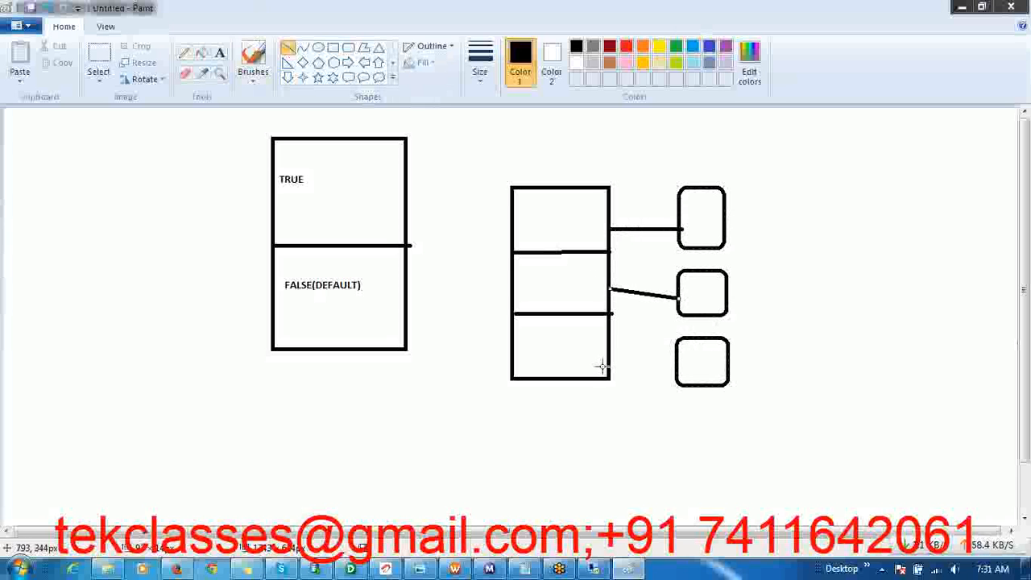
left_click_drag(608, 354, 681, 369)
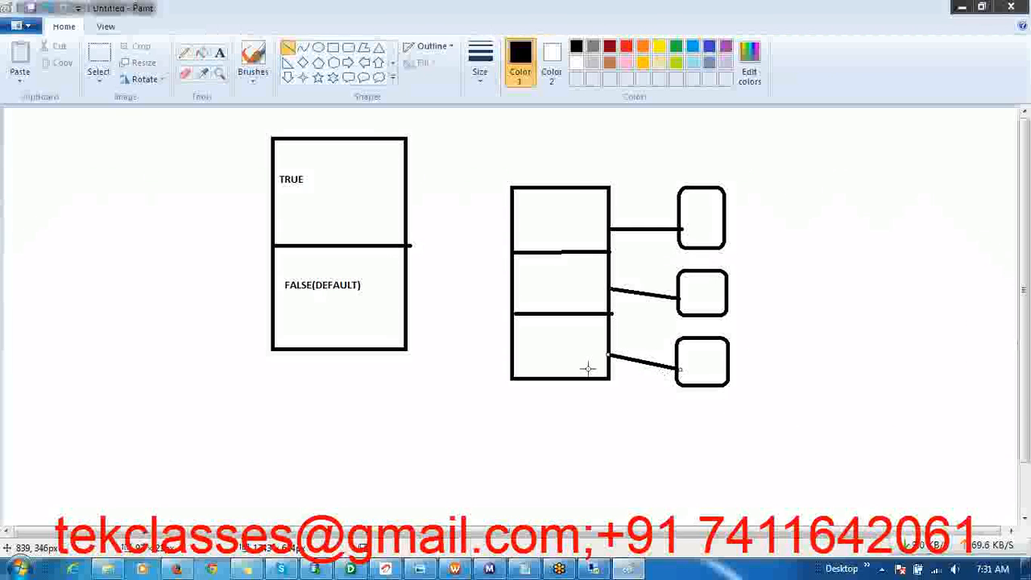
left_click(333, 47)
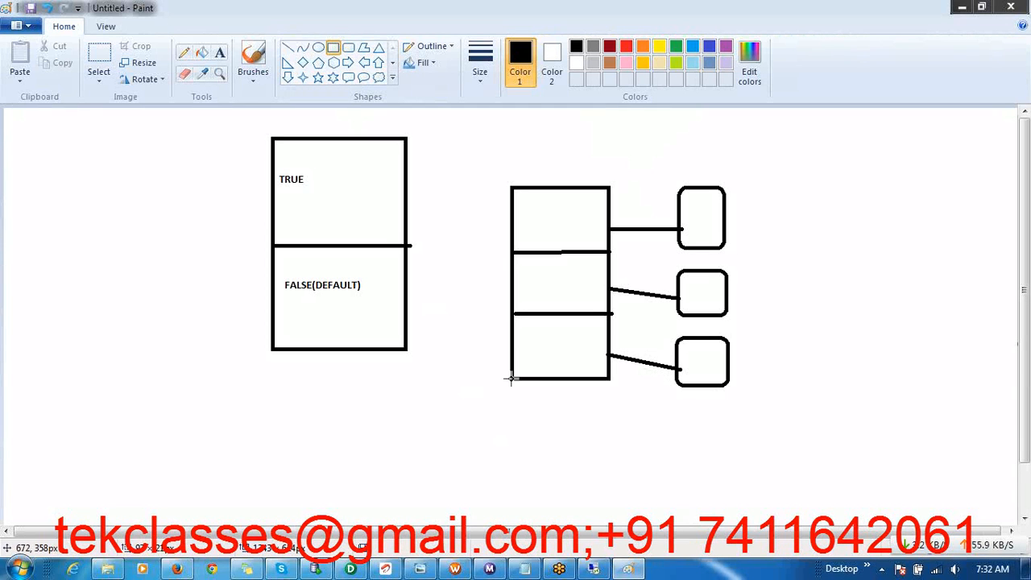
left_click_drag(510, 377, 610, 424)
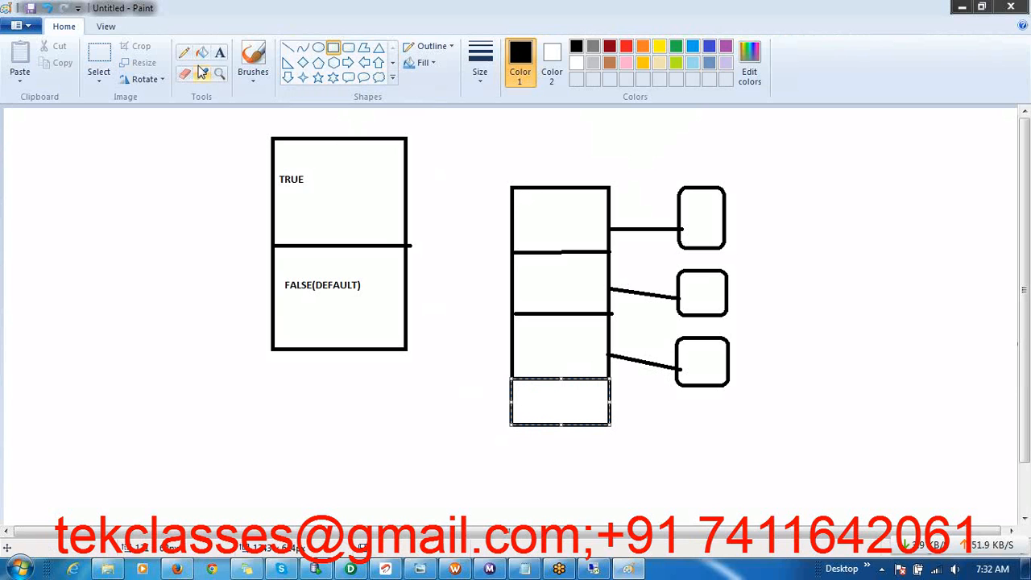
Label the first section of the second rectangle SALES and the second section NON SALES
left_click(219, 54)
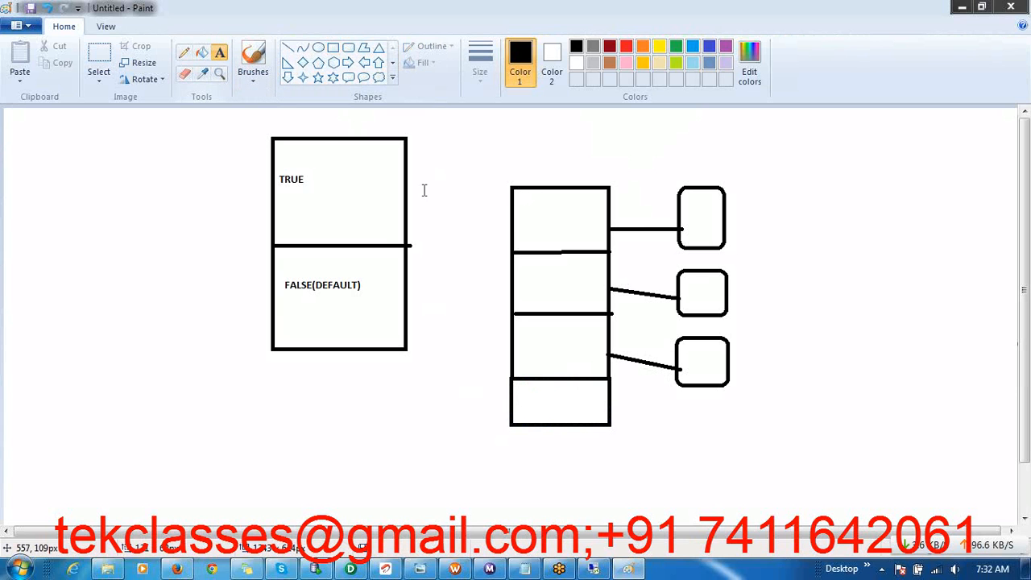
left_click(519, 218)
type("SALES")
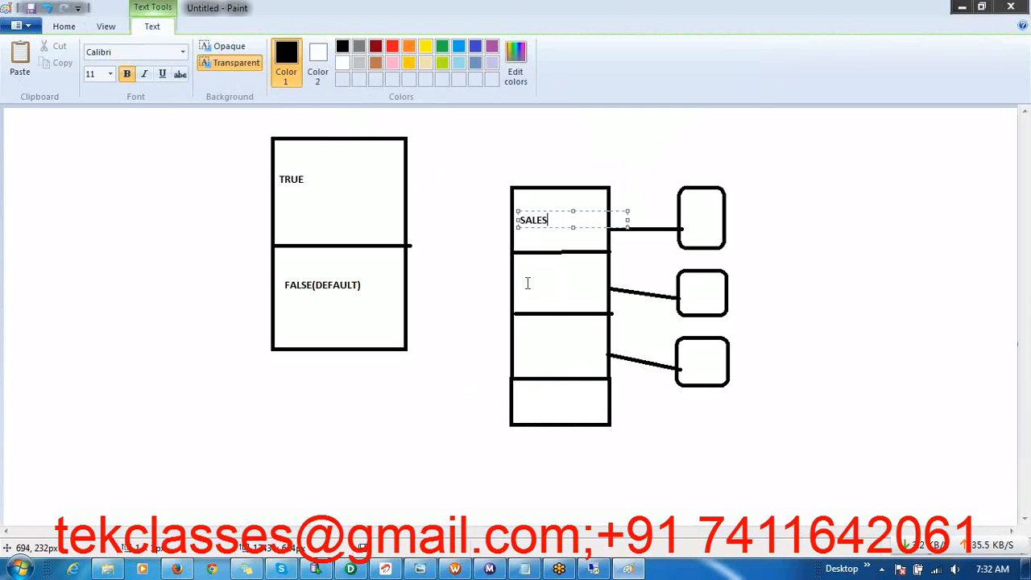
left_click(528, 283)
left_click(521, 283)
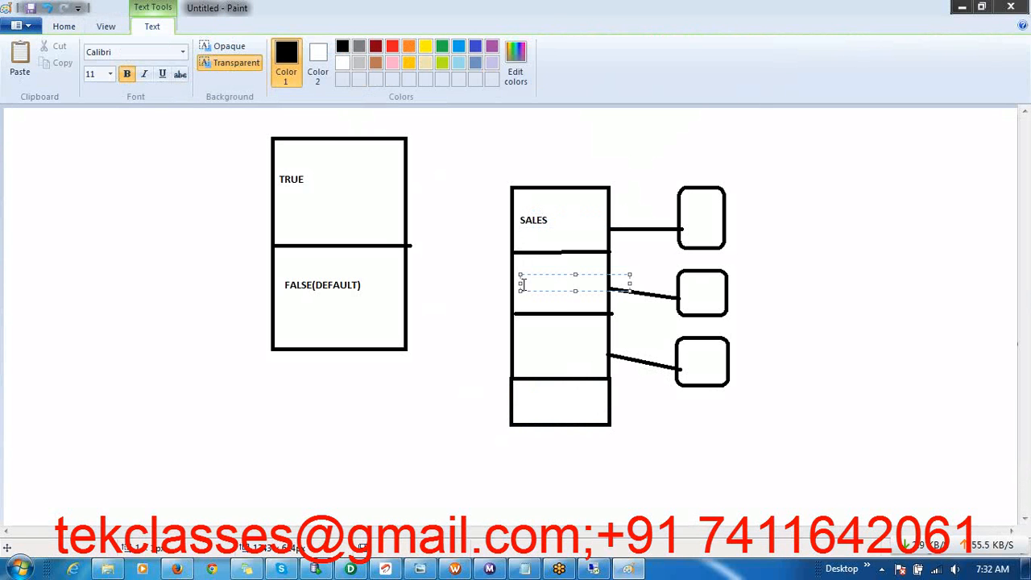
type("NON SALES")
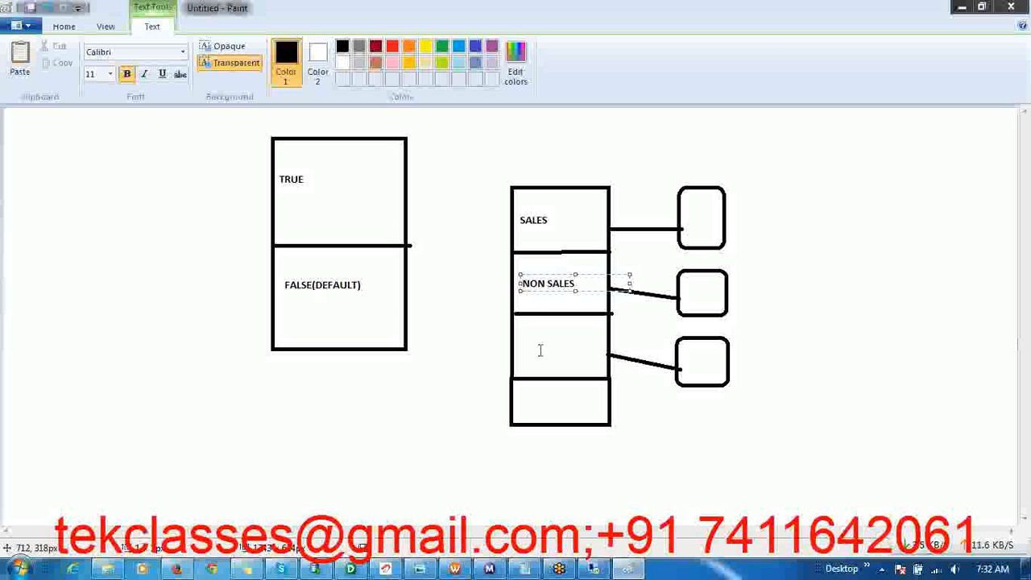
Label the third section of the second rectangle ROOKIE and the fourth section DEFAULT
left_click(522, 341)
left_click(527, 351)
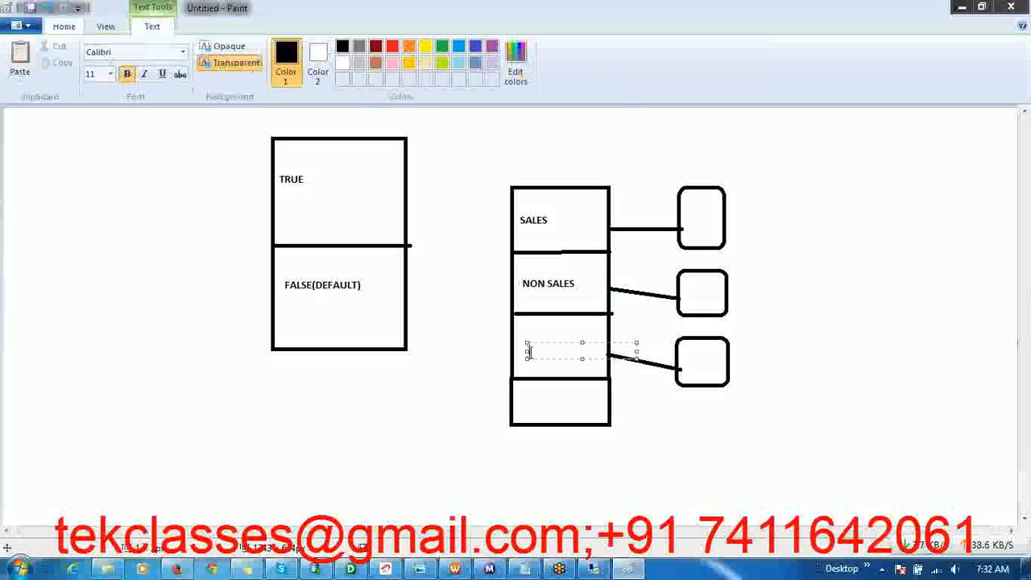
type("ROOKIE")
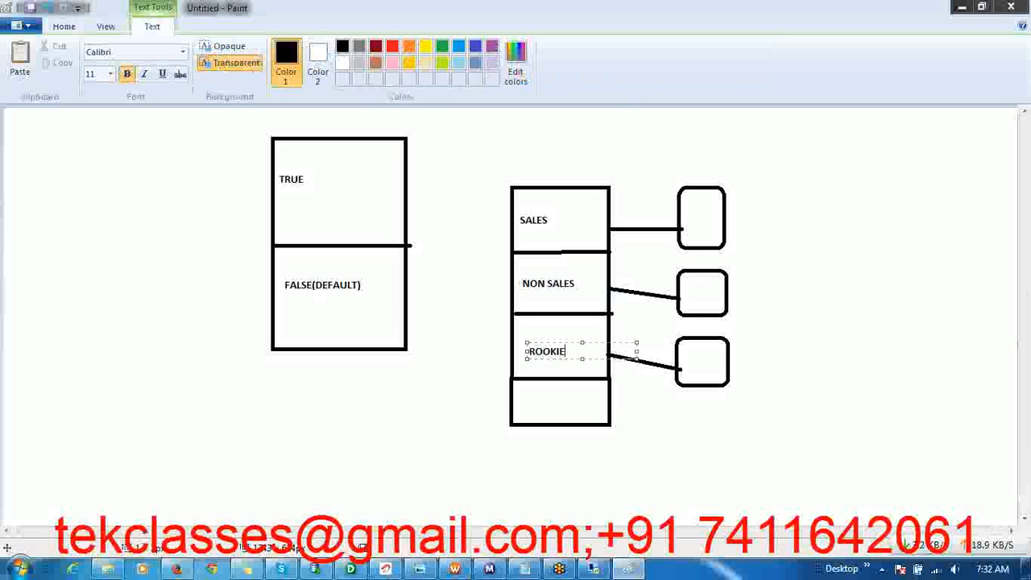
left_click(532, 397)
left_click(531, 394)
type("DEFAULT")
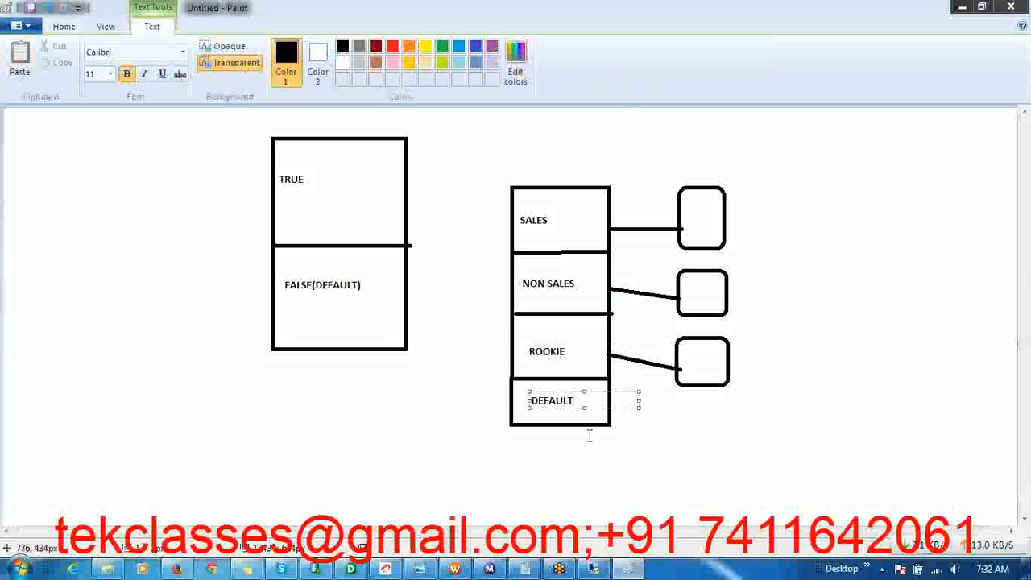
left_click(589, 435)
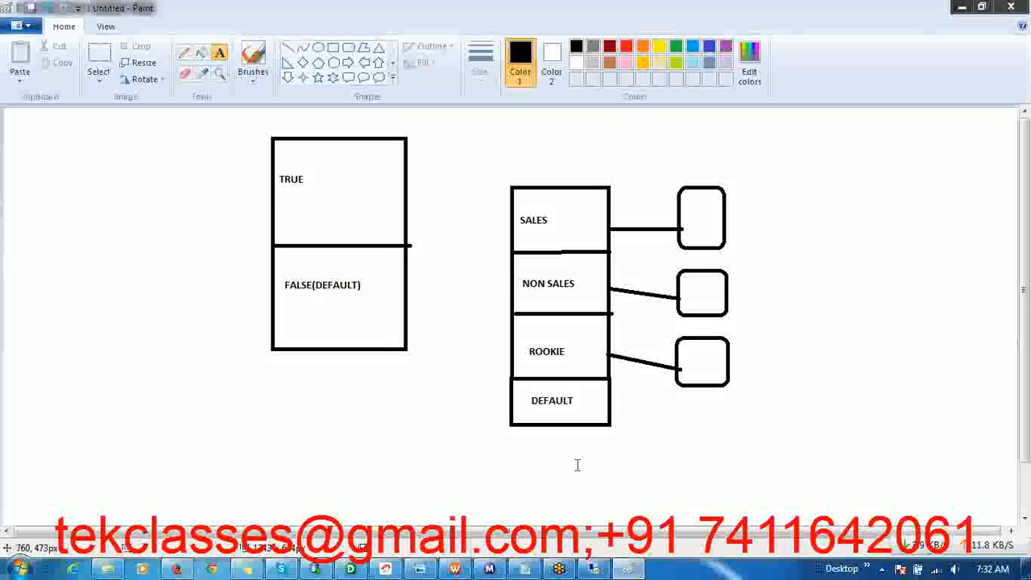
Return to the remote session, close the session's task editor without saving, and switch to PowerCenter Designer with the m_ODS_INVOICE mapping
left_click(594, 569)
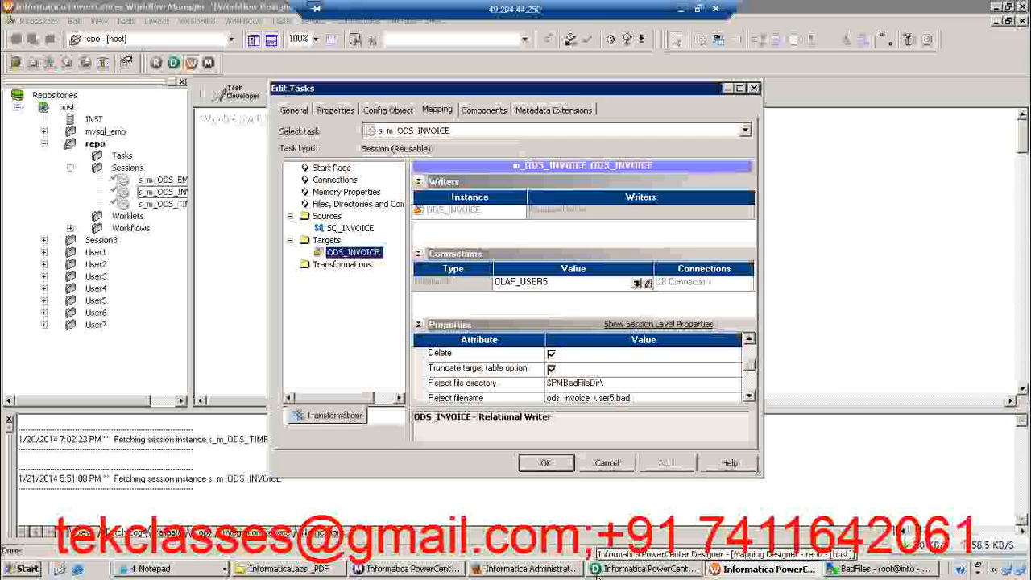
left_click(607, 462)
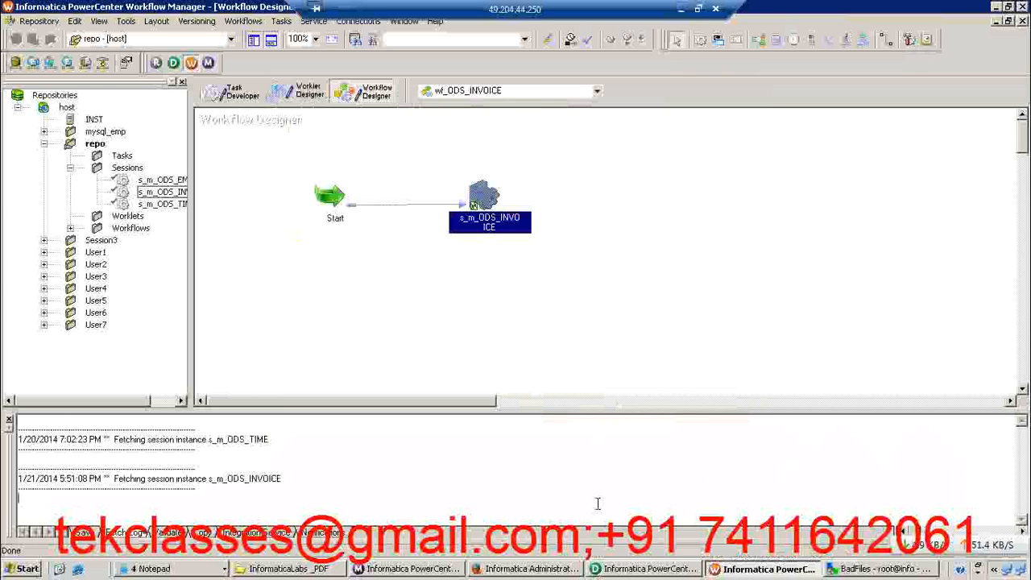
left_click(625, 569)
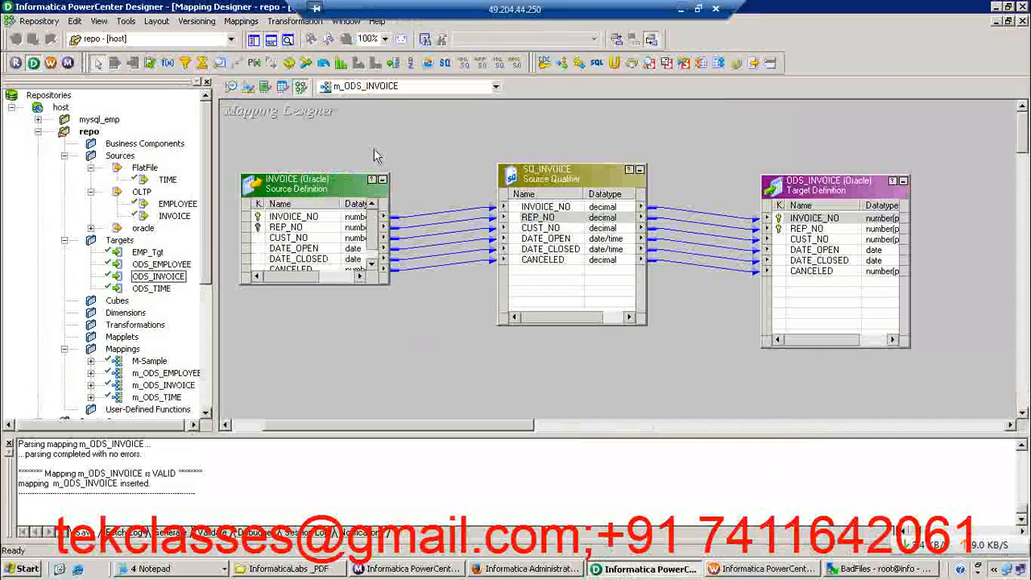
Switch to the Source Analyzer and clear all definitions from its workspace
left_click(233, 87)
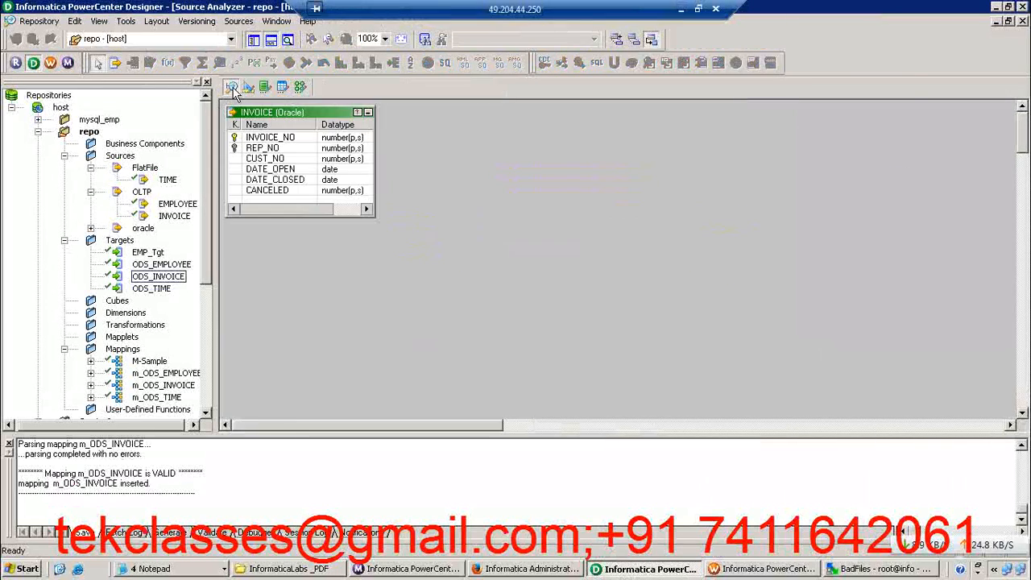
right_click(439, 150)
left_click(472, 173)
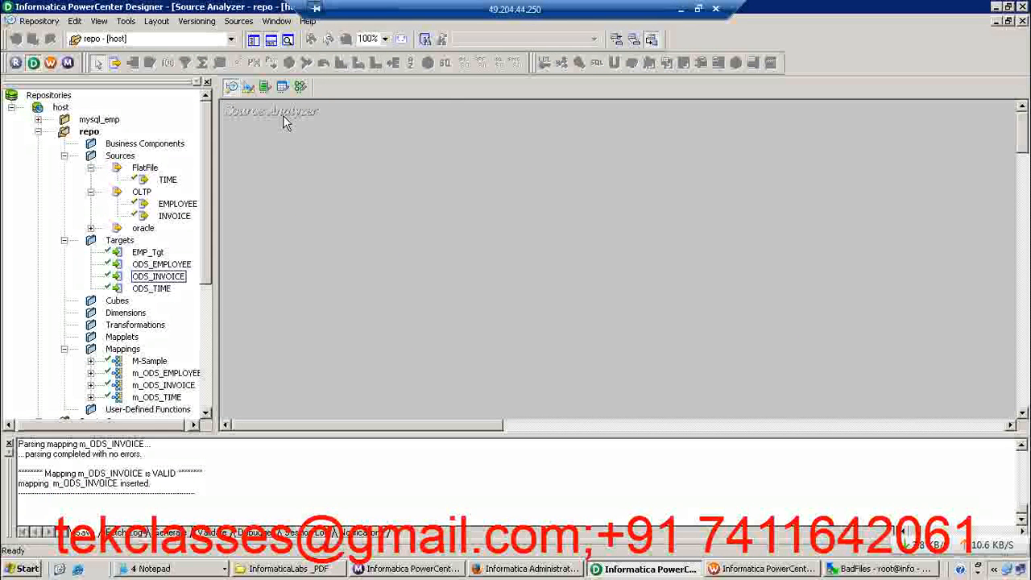
Leave the remote session and open the DATA_MAPPING_Sheet workbook from the ETL Testing folder in Windows Explorer
left_click(680, 16)
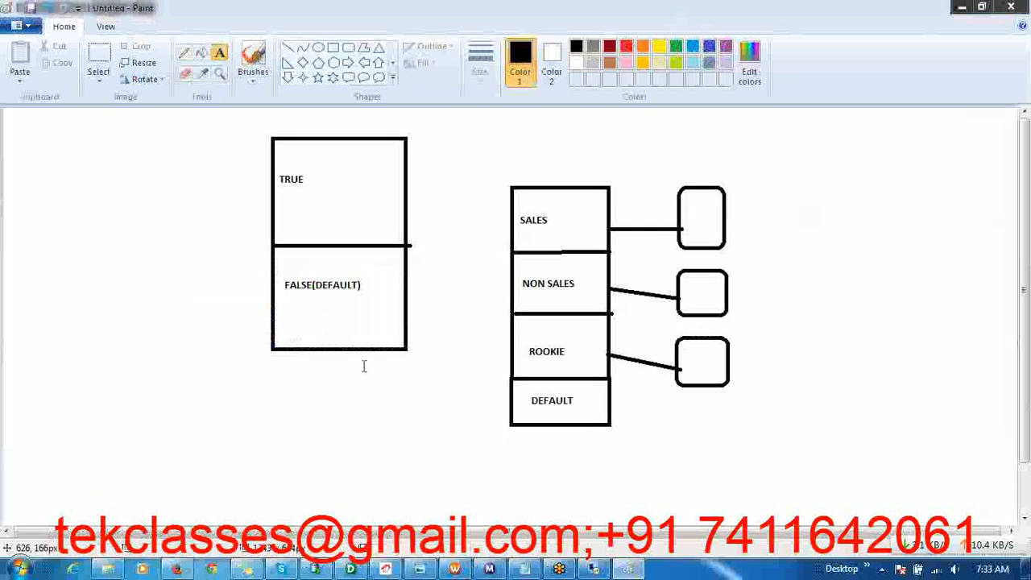
left_click(110, 569)
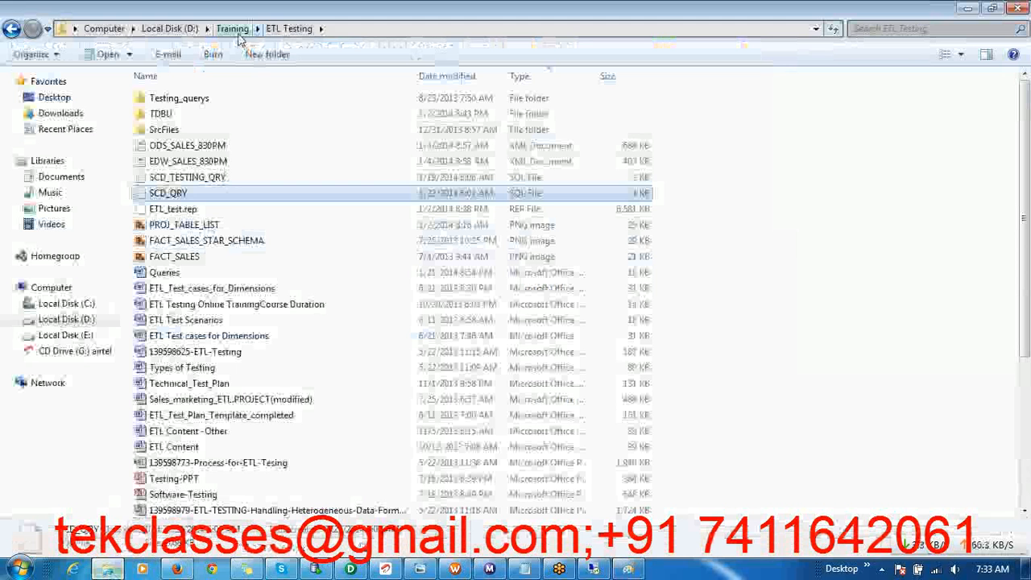
left_click(215, 433)
key("Down")
key("Down")
key("Down")
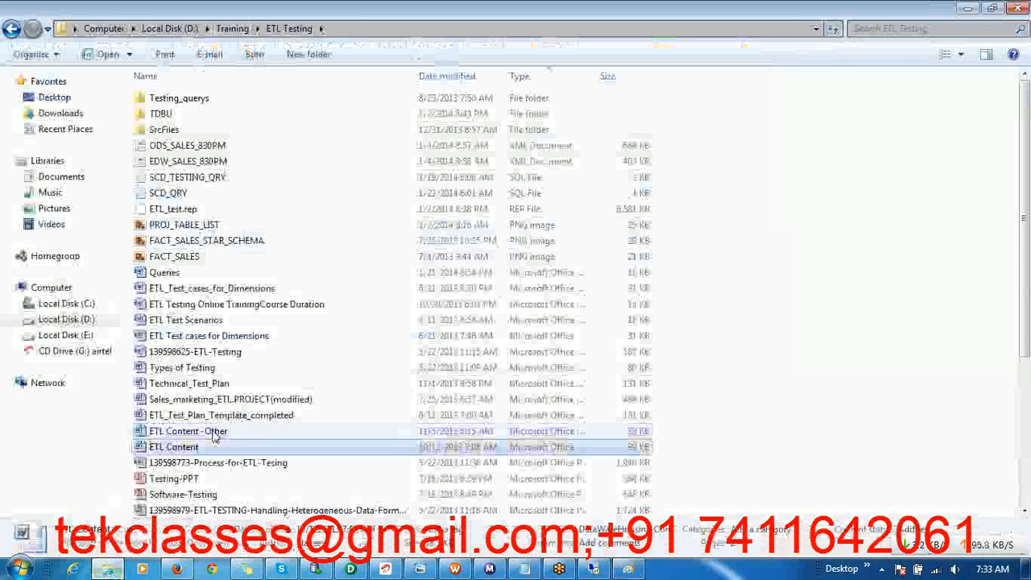
key("Down")
key("Down")
key("Down")
key("Down")
key("Down")
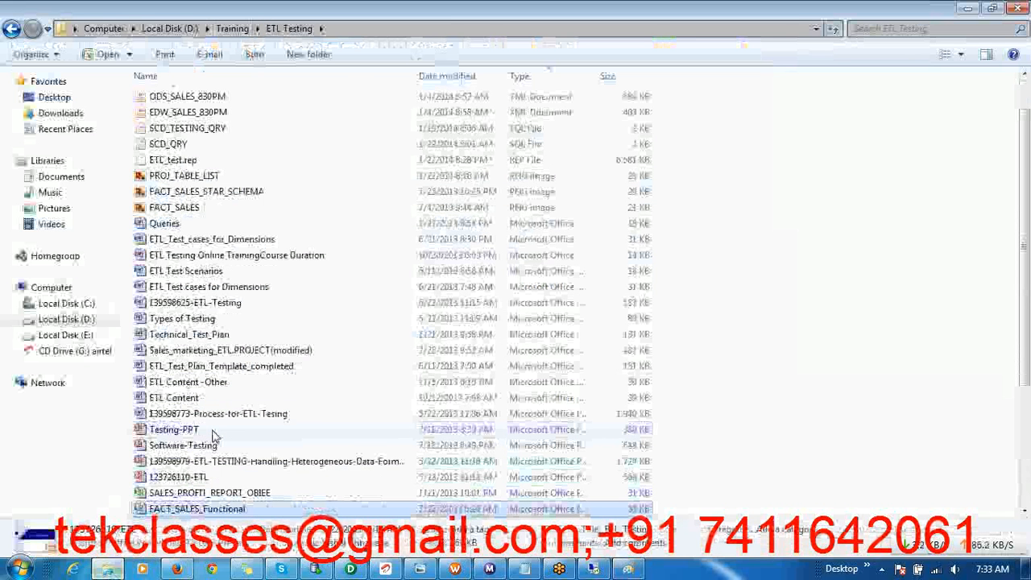
key("Down")
key("Down")
key("Down")
key("Down")
key("Down")
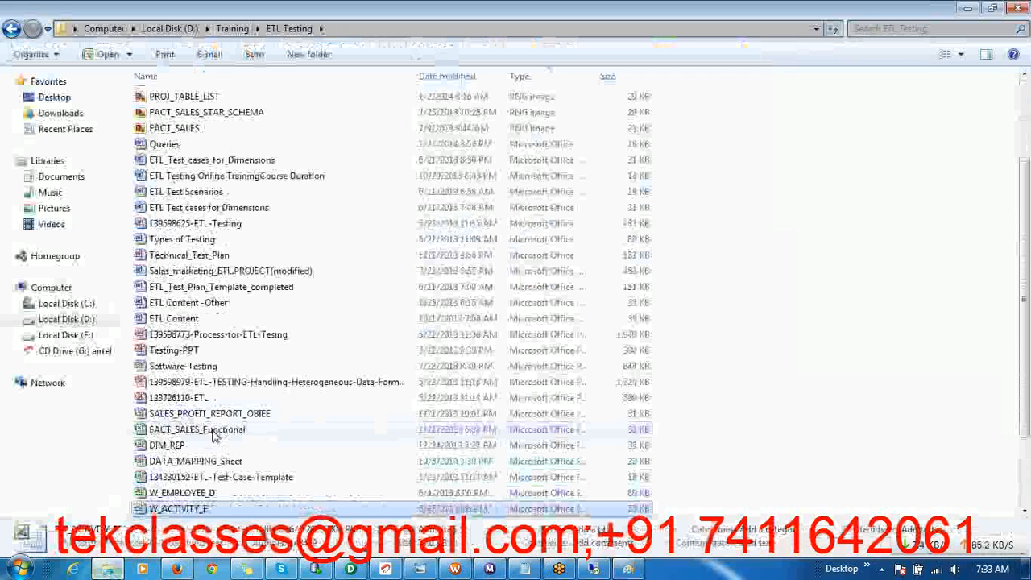
left_click(232, 465)
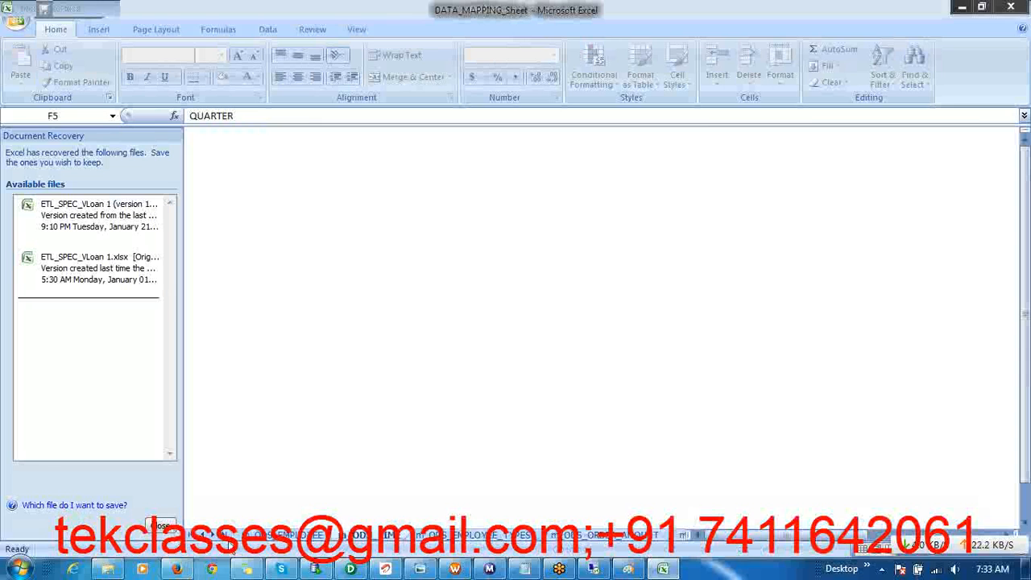
Show the m_ODS_EMPLOYEE_TYPES worksheet and close the Document Recovery pane
left_click(465, 537)
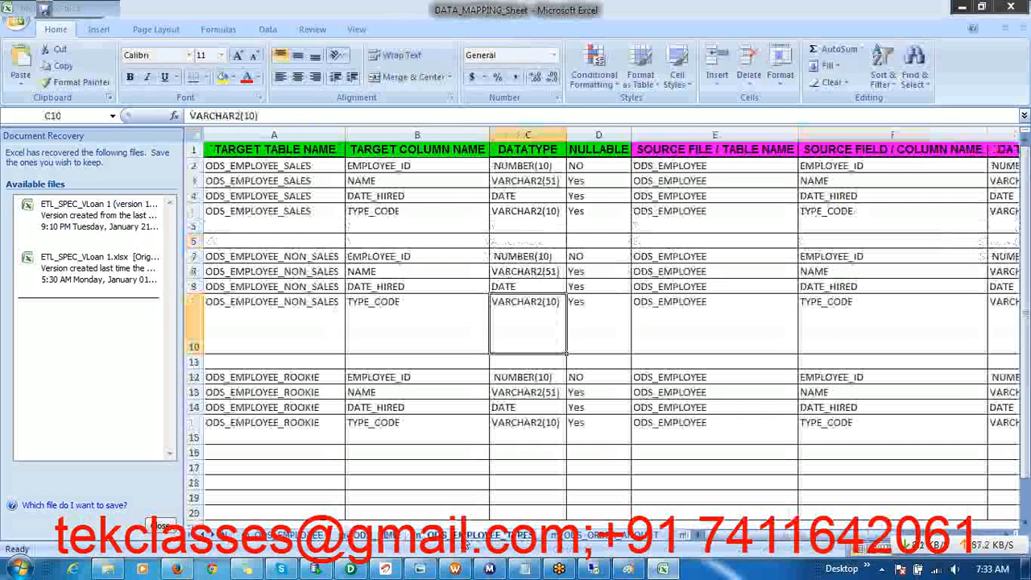
left_click(162, 527)
left_click(369, 228)
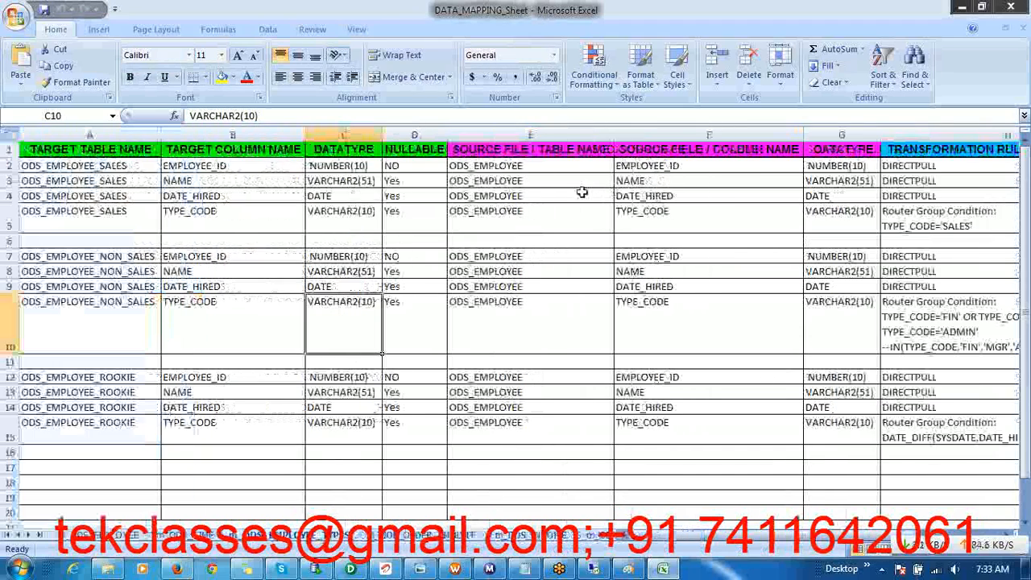
Examine the ODS_EMPLOYEE source, the three target tables and the router group conditions for the SALES and NON_SALES targets
left_click_drag(527, 165, 520, 228)
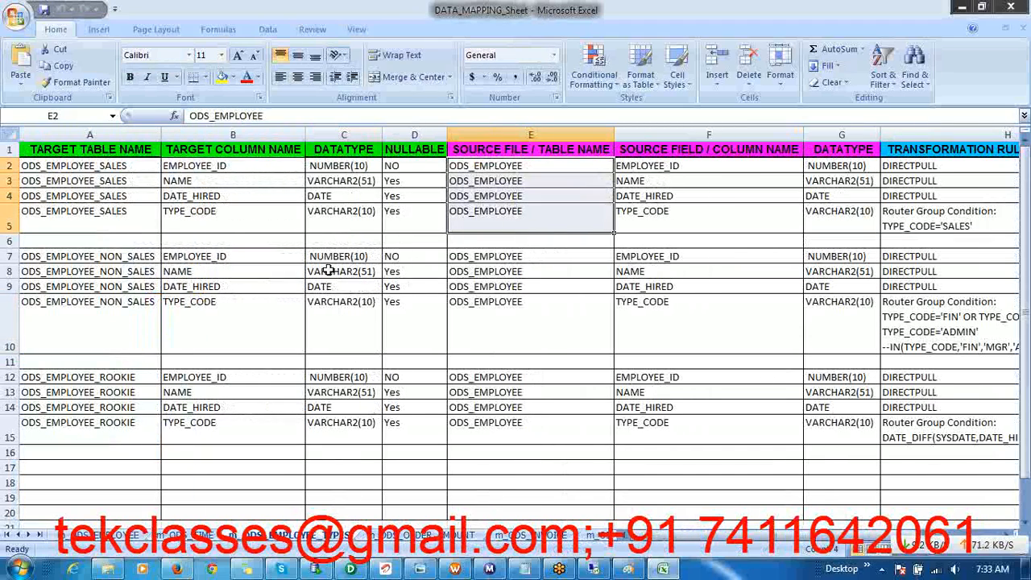
left_click_drag(107, 165, 95, 304)
left_click_drag(83, 382, 81, 428)
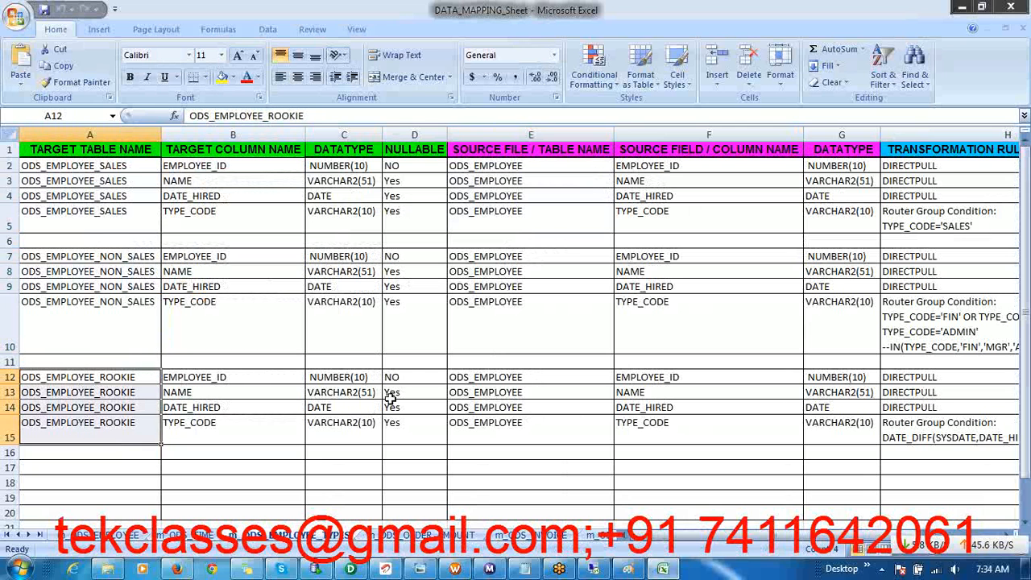
left_click(812, 23)
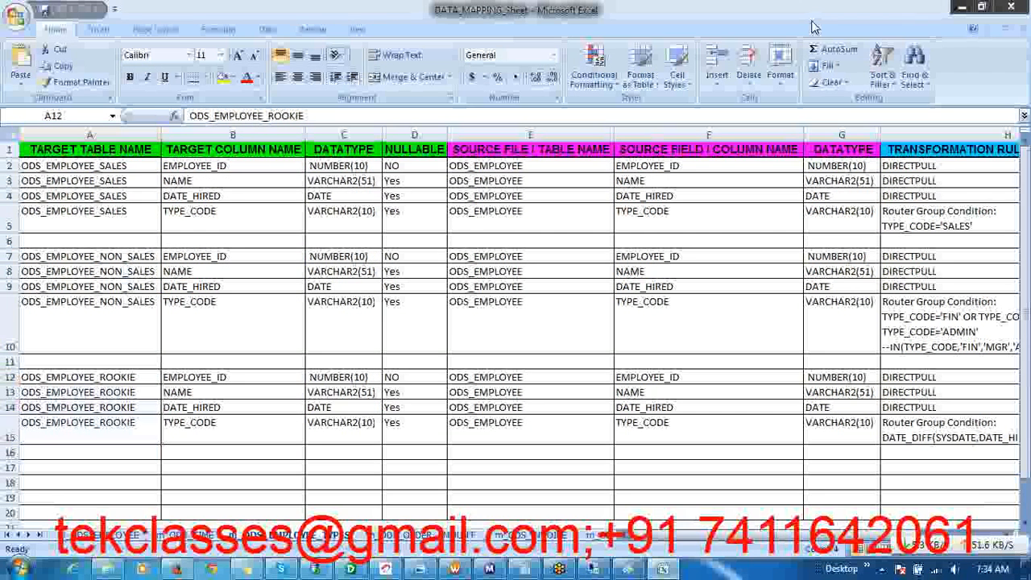
left_click(941, 223)
left_click(962, 226)
double_click(962, 227)
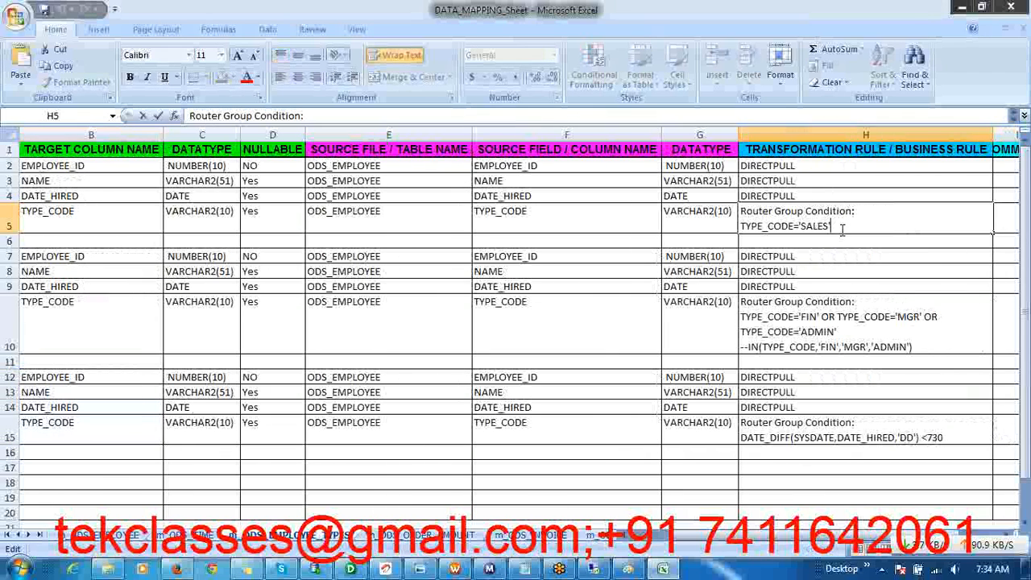
left_click(832, 320)
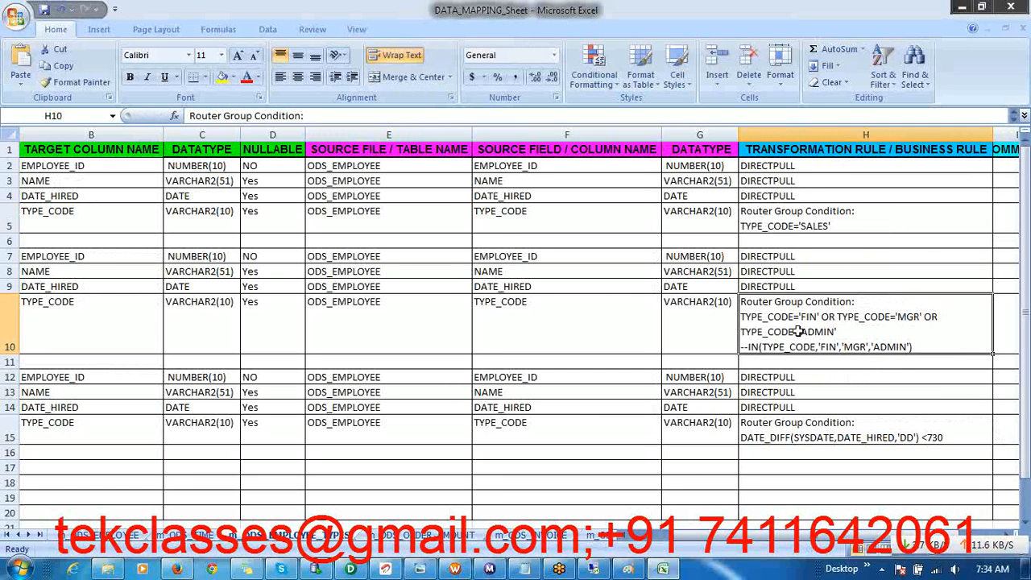
double_click(783, 224)
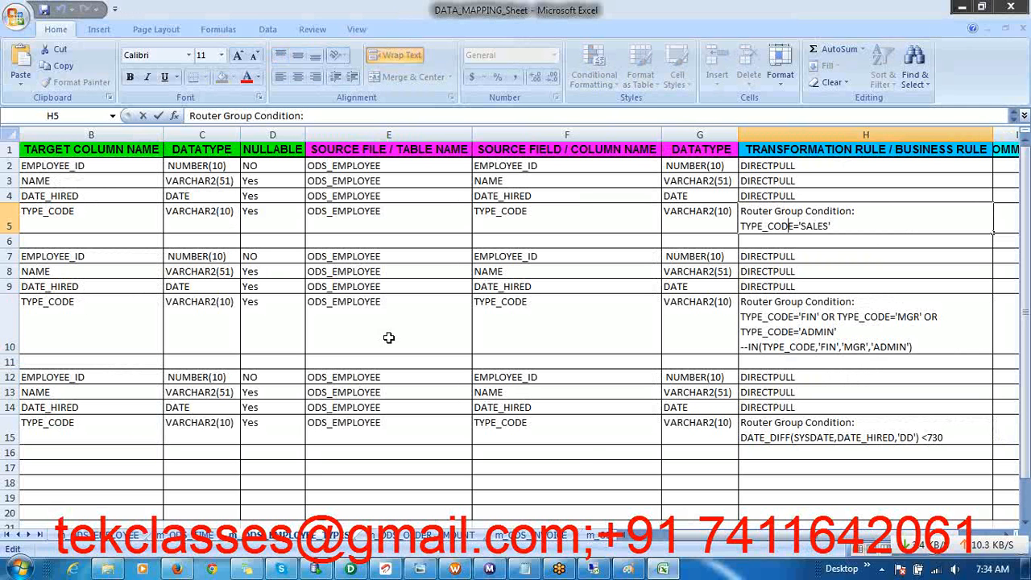
Examine the ODS_EMPLOYEE_ROOKIE rows across their target columns, source columns and datatypes
left_click(765, 417)
key("Left")
key("Left")
key("Left")
key("Left")
key("Left")
key("Left")
key("Left")
key("Up")
key("Up")
key("Up")
key("shift+Down")
key("shift+Down")
key("shift+Down")
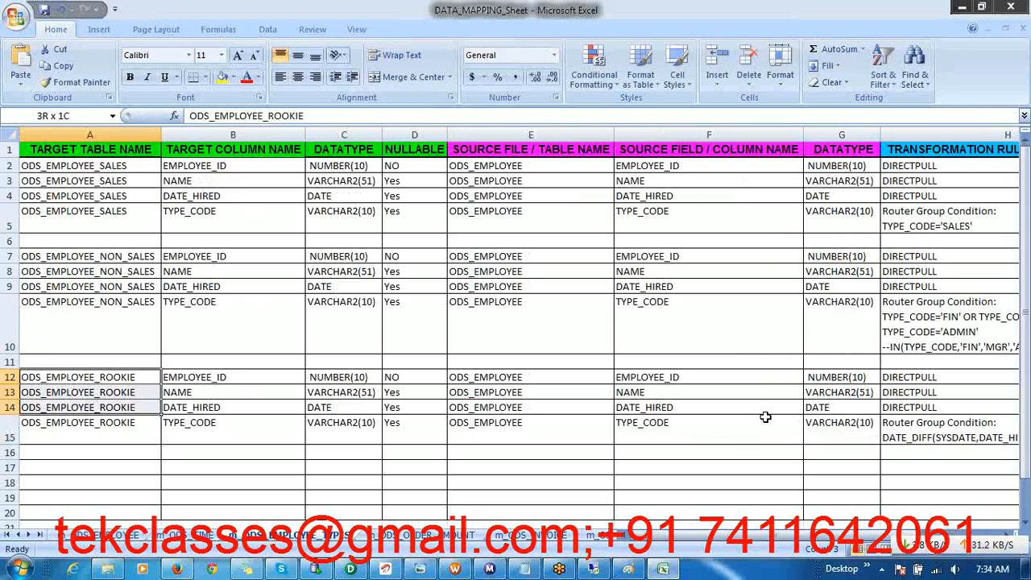
key("Right")
key("Right")
key("Right")
key("Right")
key("Right")
key("Right")
key("Right")
key("Right")
key("Left")
key("Left")
key("Left")
key("Left")
key("Left")
key("Left")
key("Left")
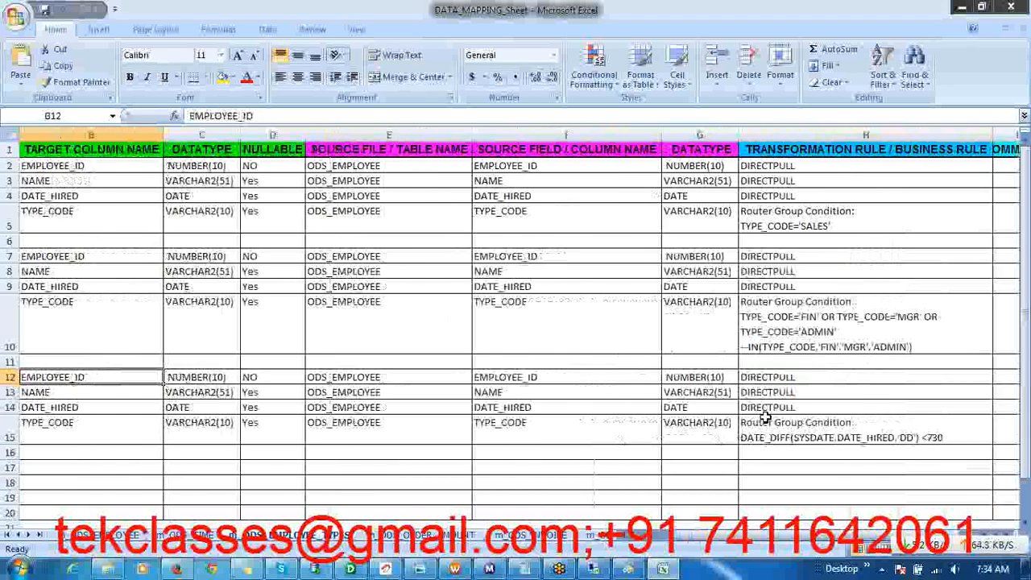
key("Left")
key("Right")
key("Right")
key("Right")
key("Right")
key("Right")
key("Right")
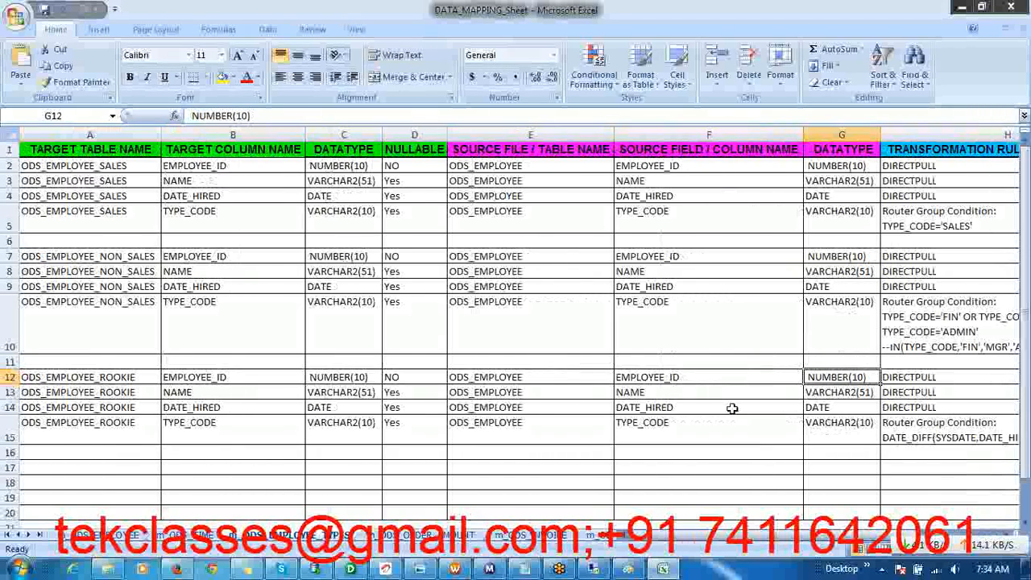
Examine the DATE_HIRED source column behind the rookie condition and the ODS_EMPLOYEE_ROOKIE target rows it feeds
left_click(662, 410)
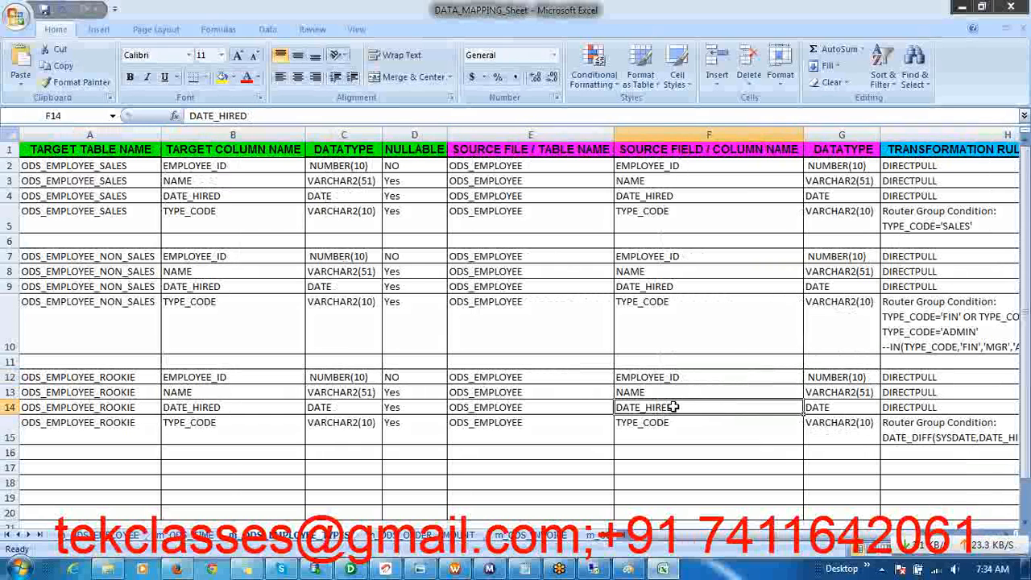
double_click(675, 407)
left_click_drag(674, 407, 615, 407)
left_click(674, 432)
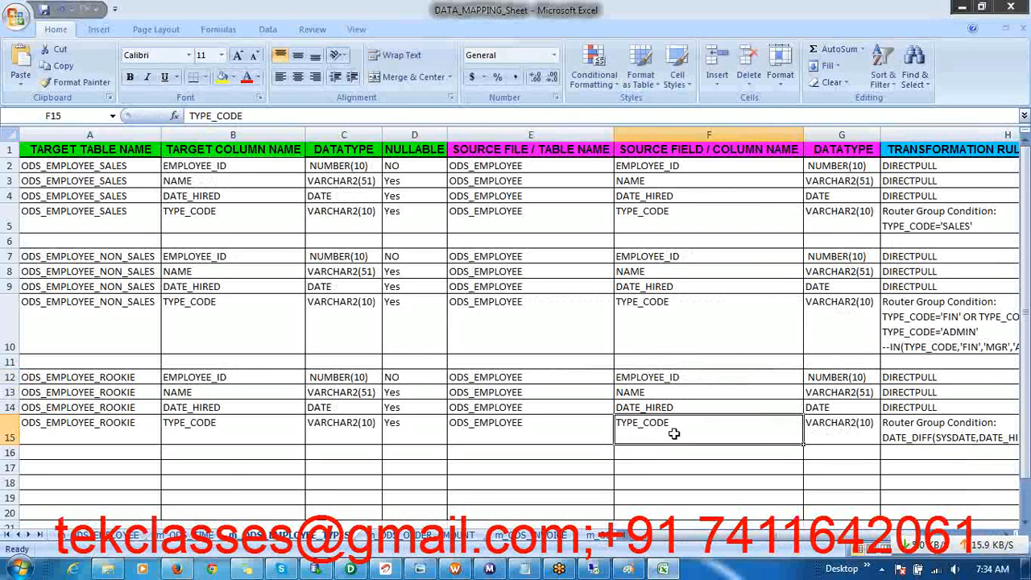
double_click(676, 408)
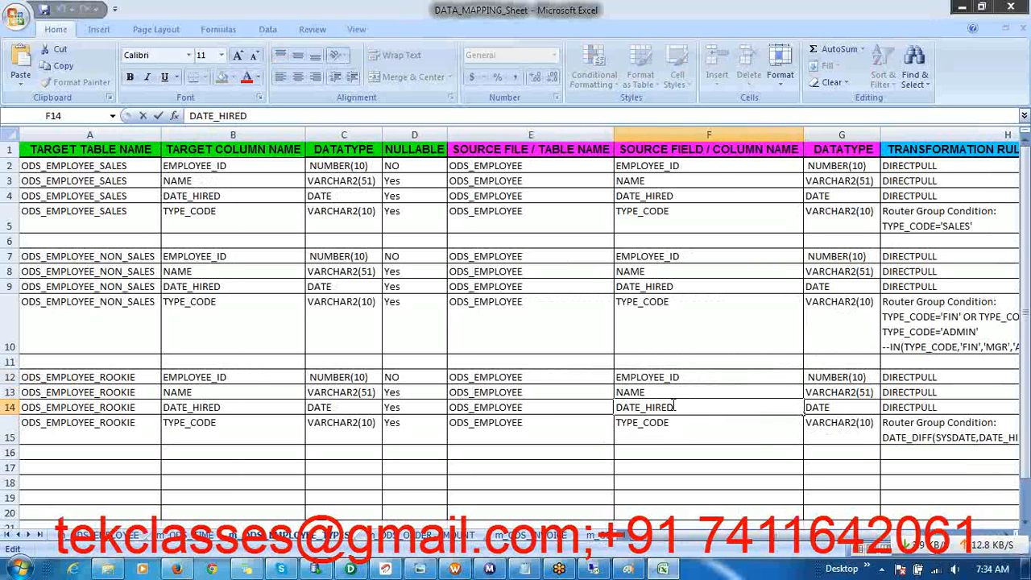
left_click_drag(675, 406, 609, 407)
left_click(649, 433)
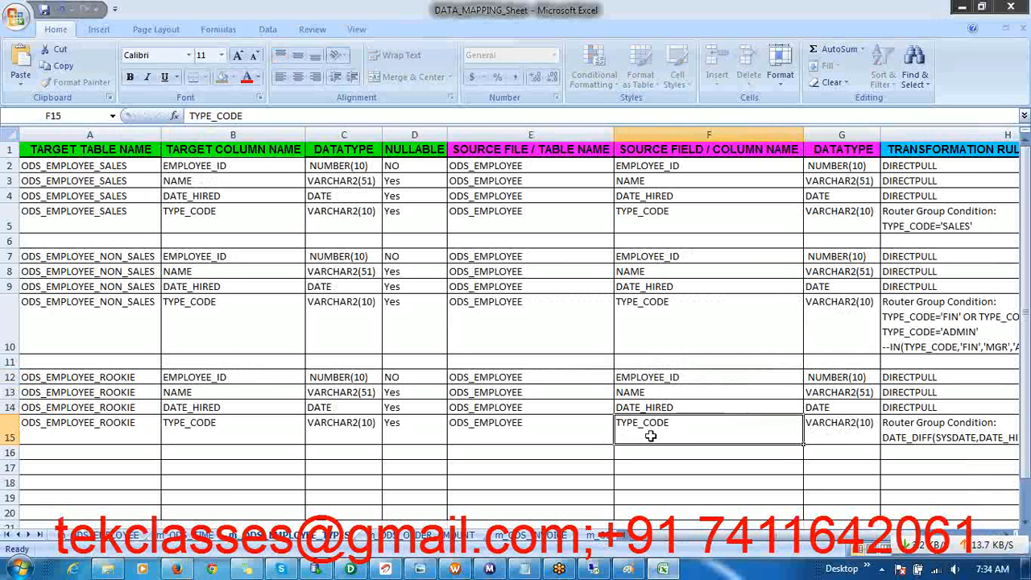
left_click(660, 408)
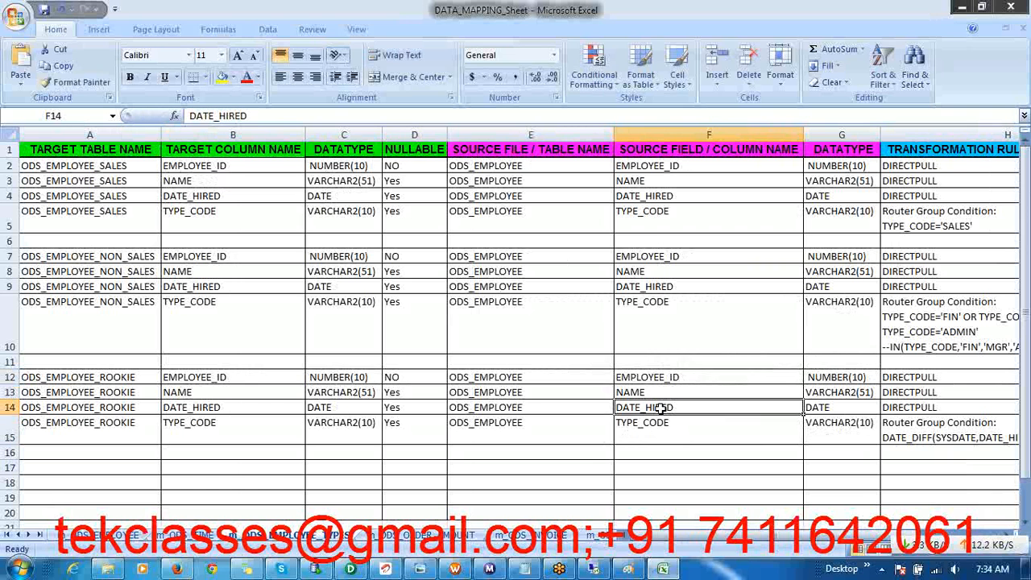
double_click(661, 408)
double_click(661, 408)
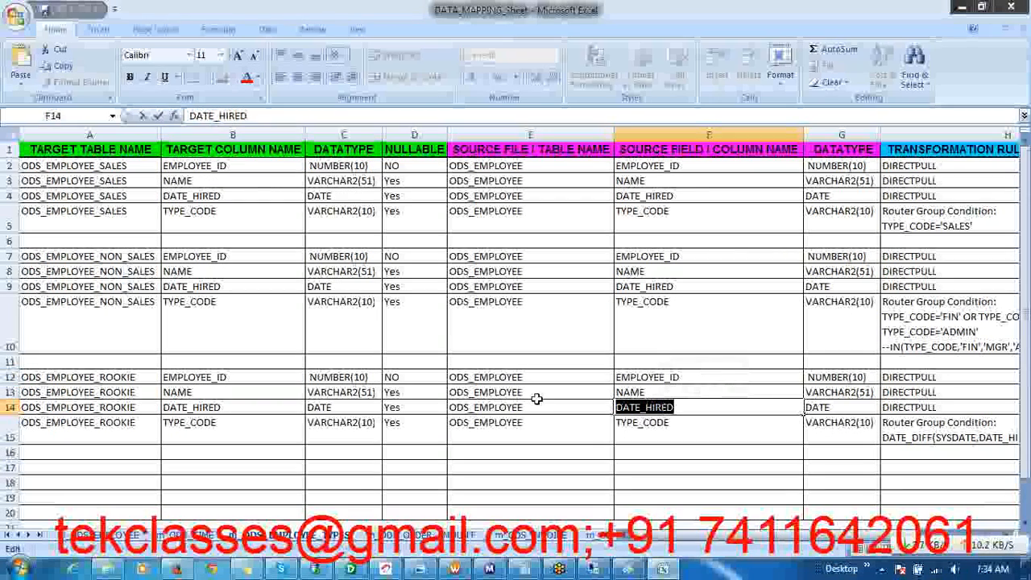
left_click(501, 407)
left_click(102, 390)
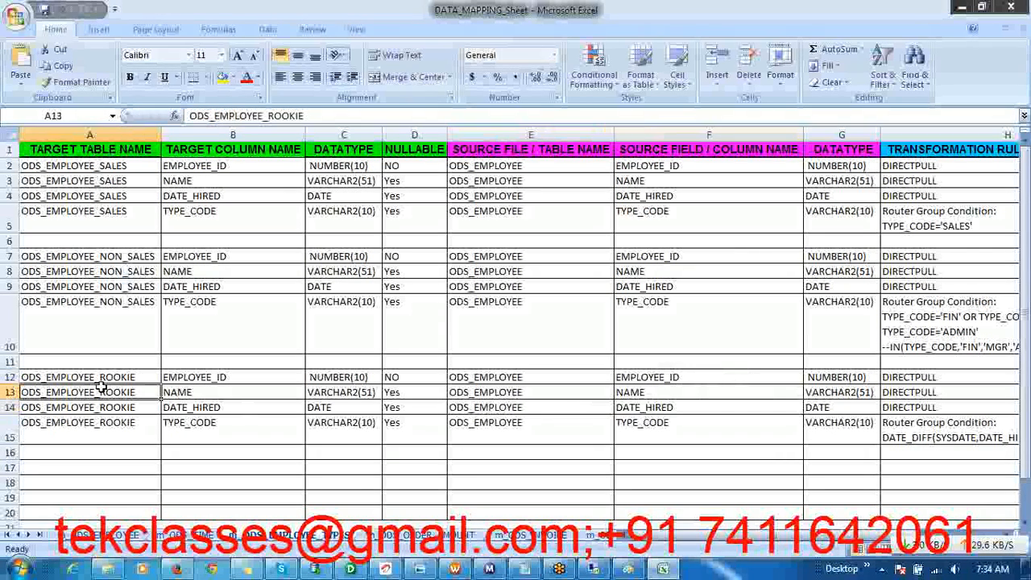
left_click_drag(110, 377, 105, 424)
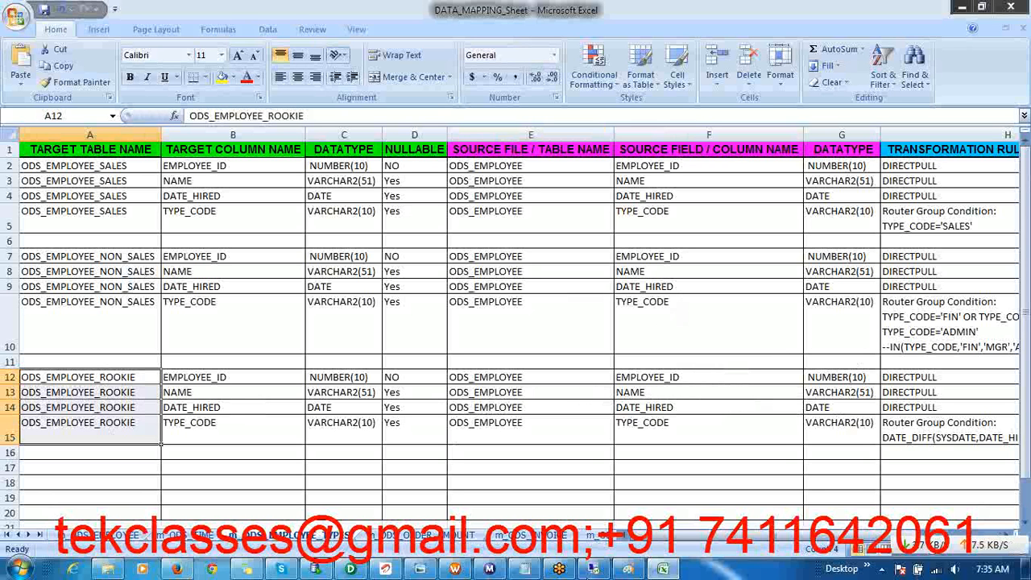
Return to Designer in the remote session and connect the source table import to OLAP_USER5 as user5, entering the account password
left_click(595, 568)
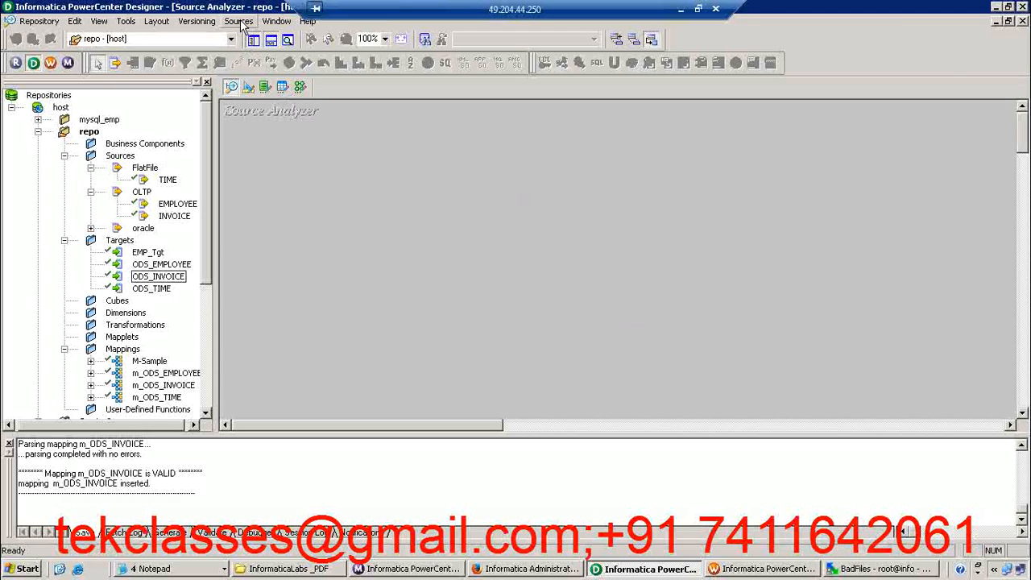
left_click(239, 22)
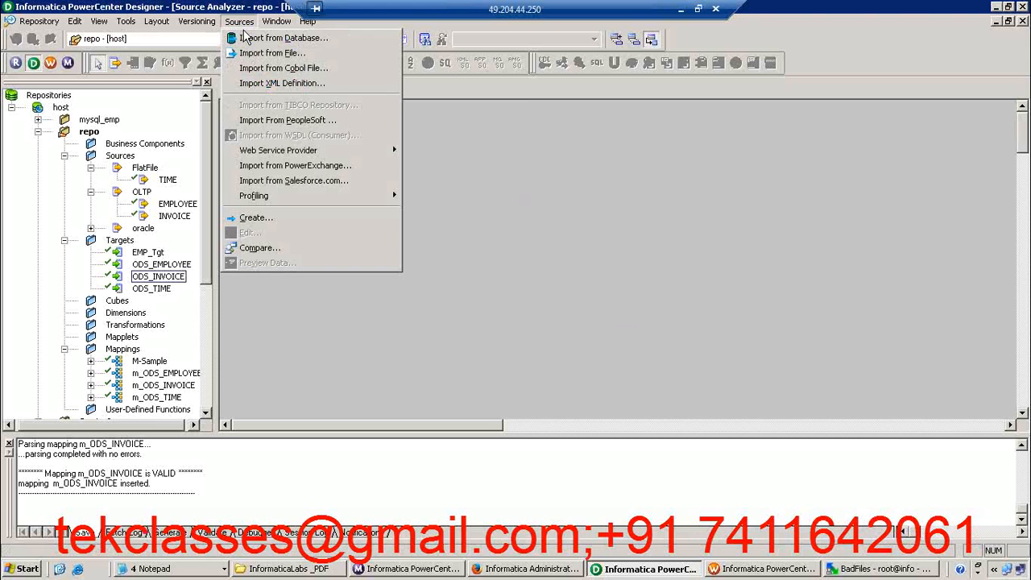
left_click(250, 41)
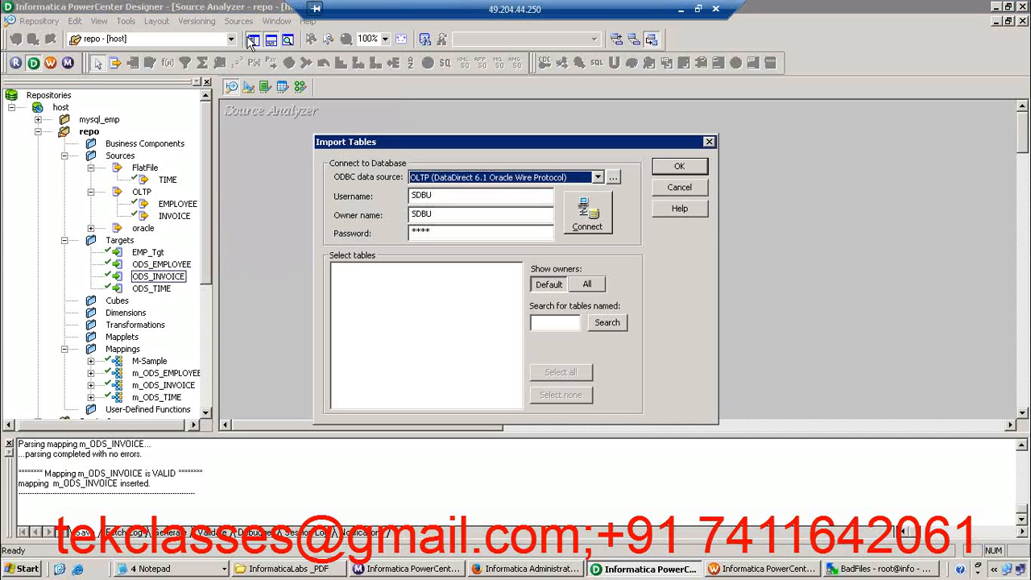
left_click(480, 181)
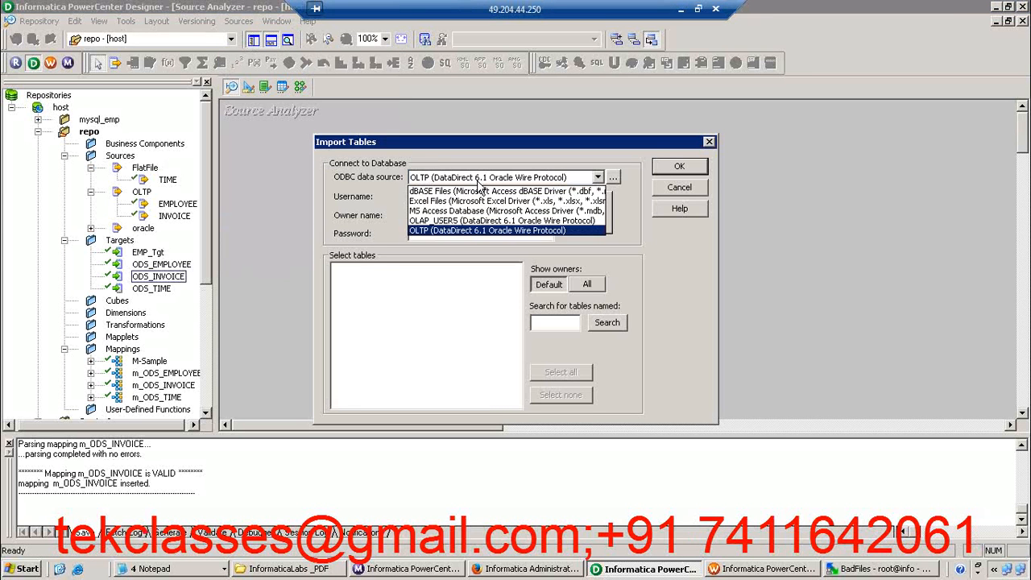
left_click(456, 221)
left_click(440, 198)
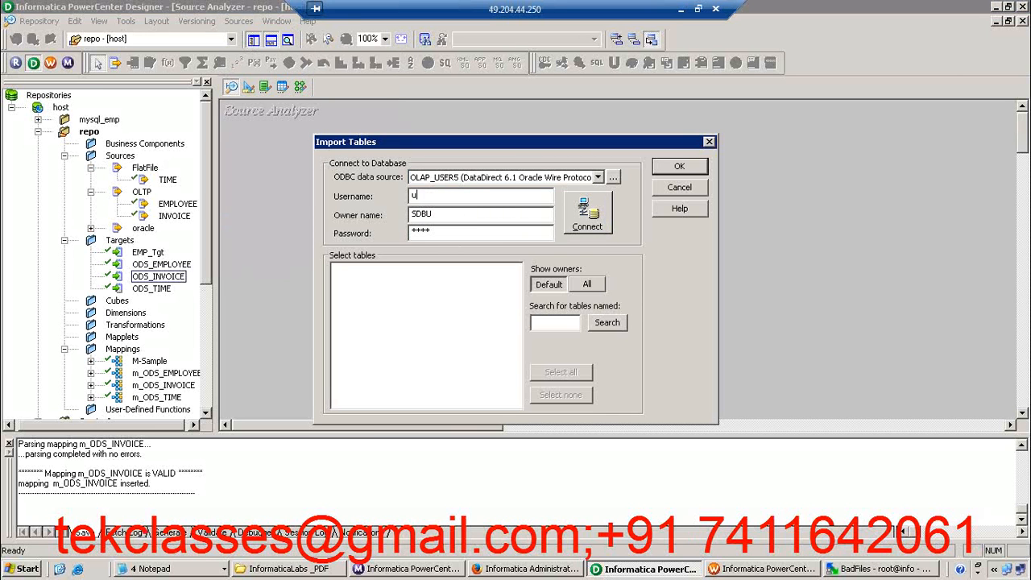
key("Tab")
type("u")
left_click(591, 228)
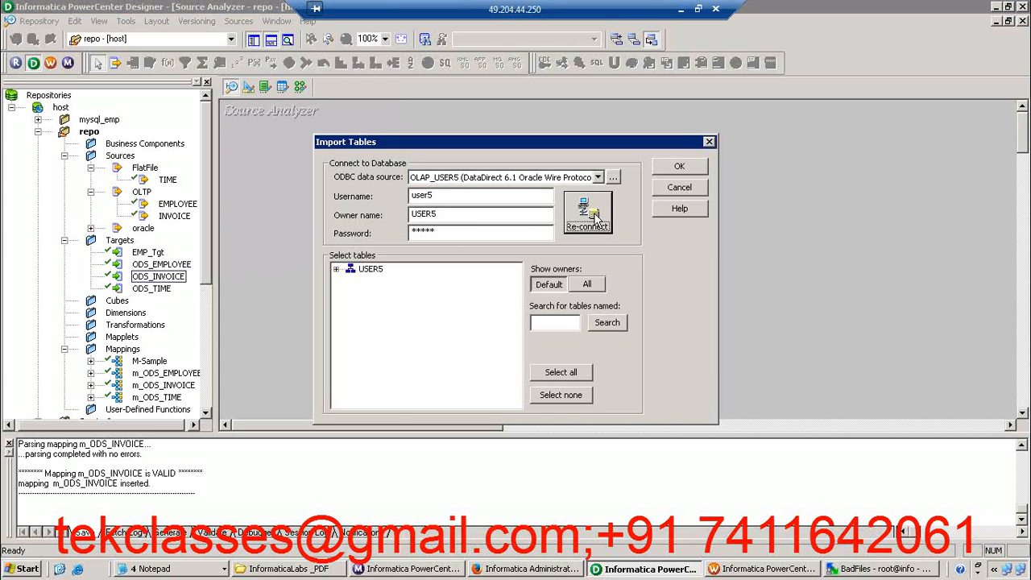
Import the ODS_EMPLOYEE table of USER5 as a source definition and reposition it slightly in the Source Analyzer workspace
left_click(336, 270)
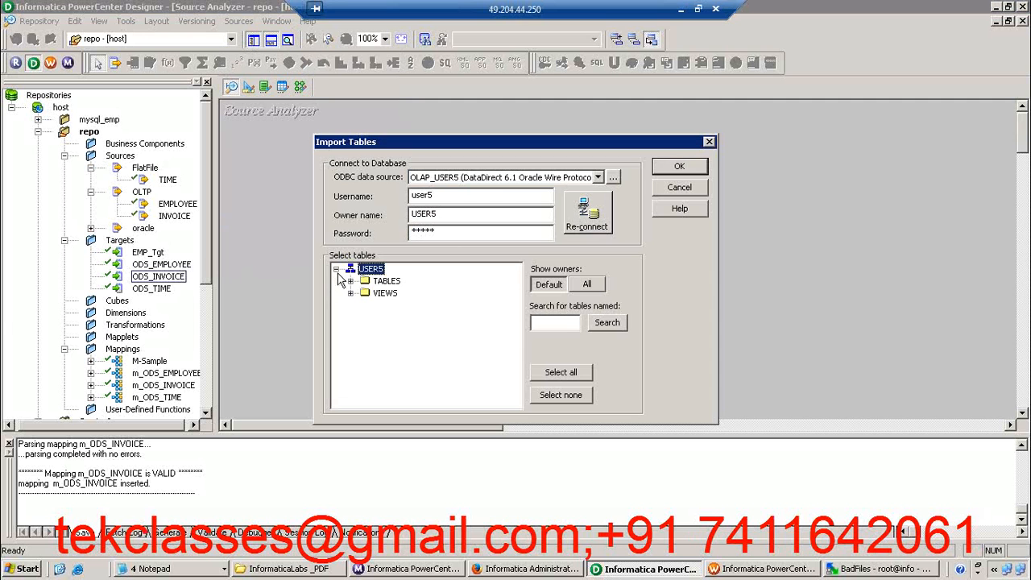
left_click(350, 281)
left_click(408, 368)
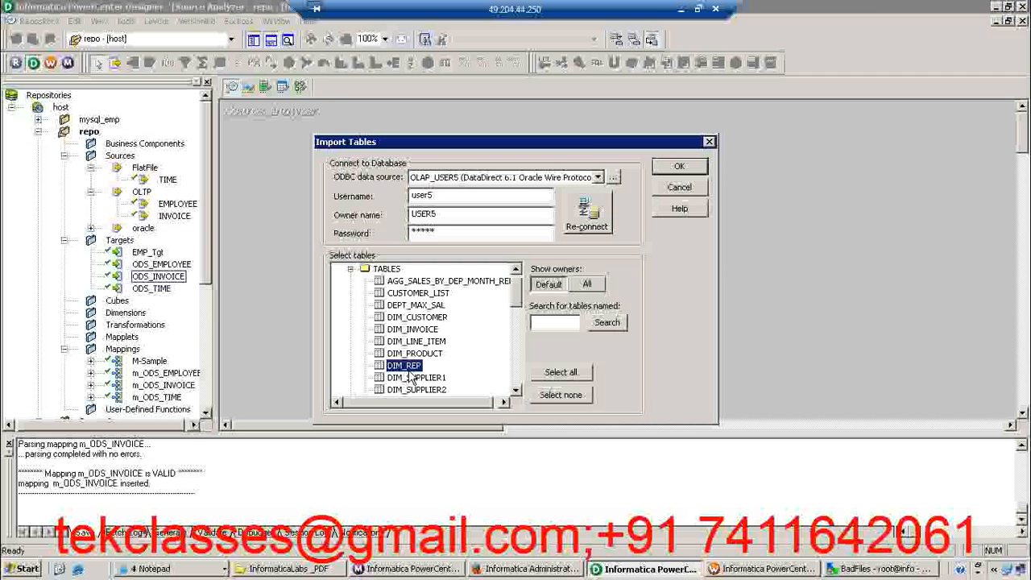
key("o")
left_click(517, 390)
left_click(517, 390)
left_click(517, 390)
left_click(517, 390)
left_click(517, 389)
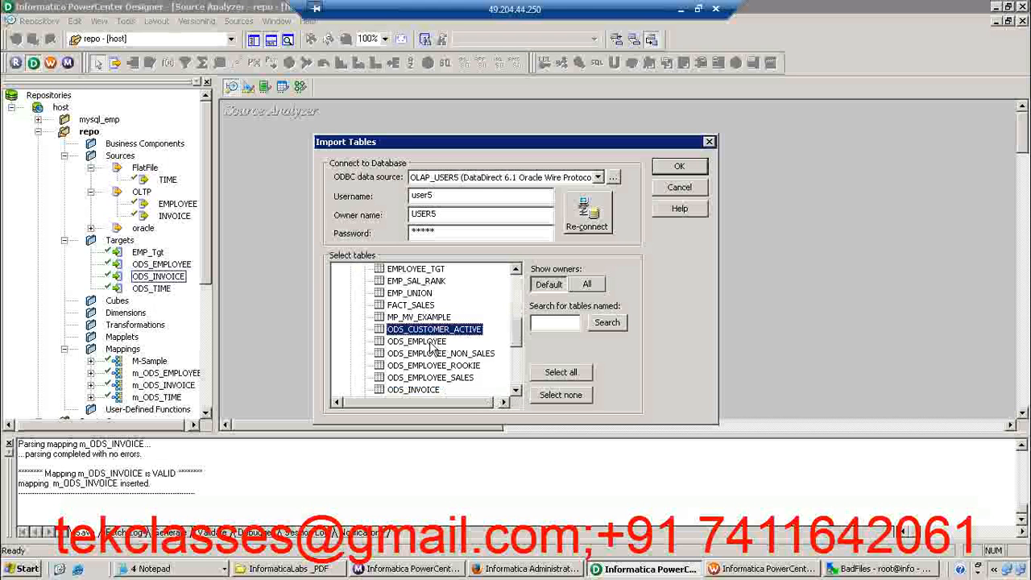
left_click(435, 342)
left_click(679, 166)
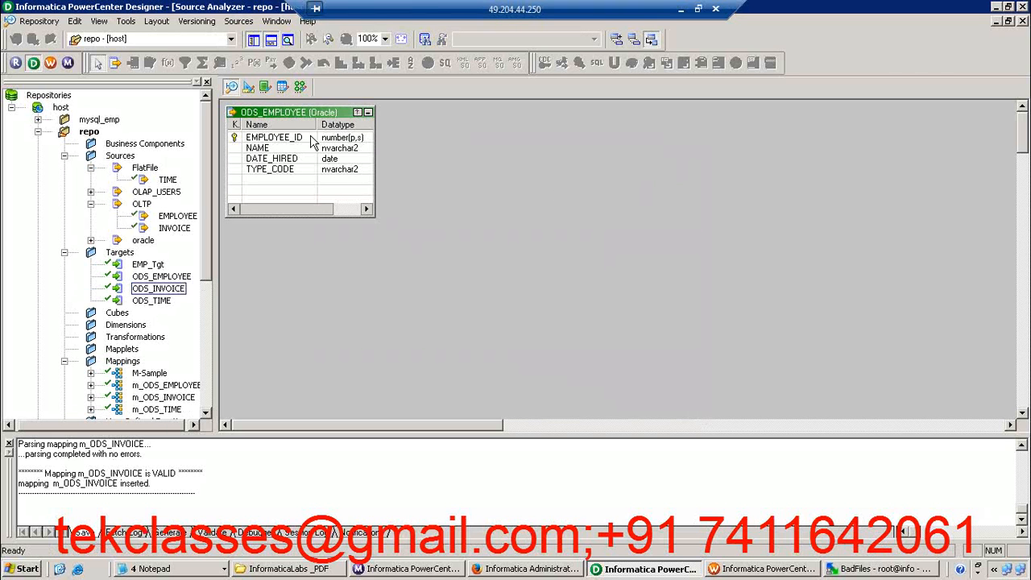
left_click_drag(298, 119, 304, 158)
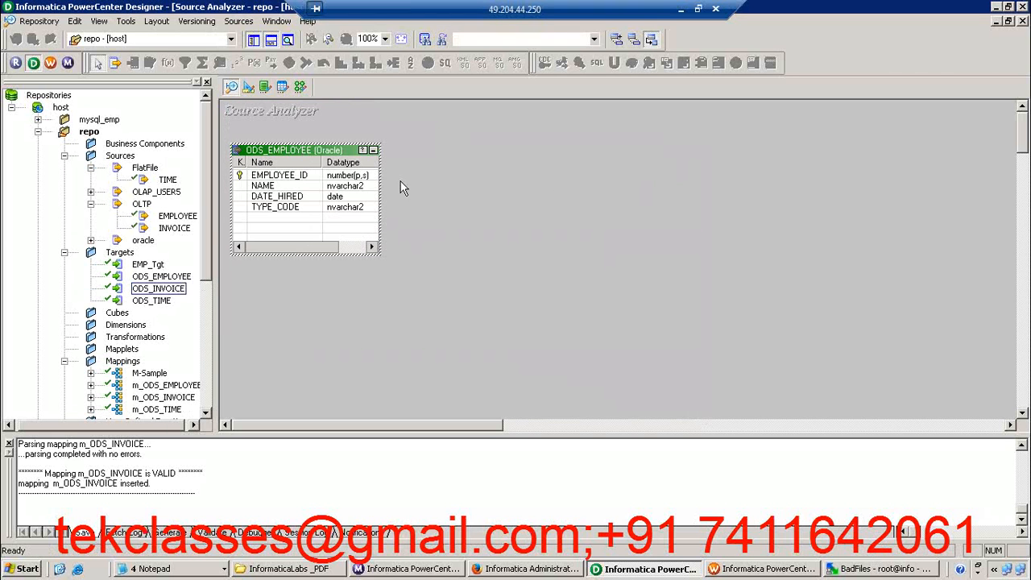
Preview the ODS_EMPLOYEE source data through the OLAP_USER5 data source as user5, entering the account password
right_click(326, 154)
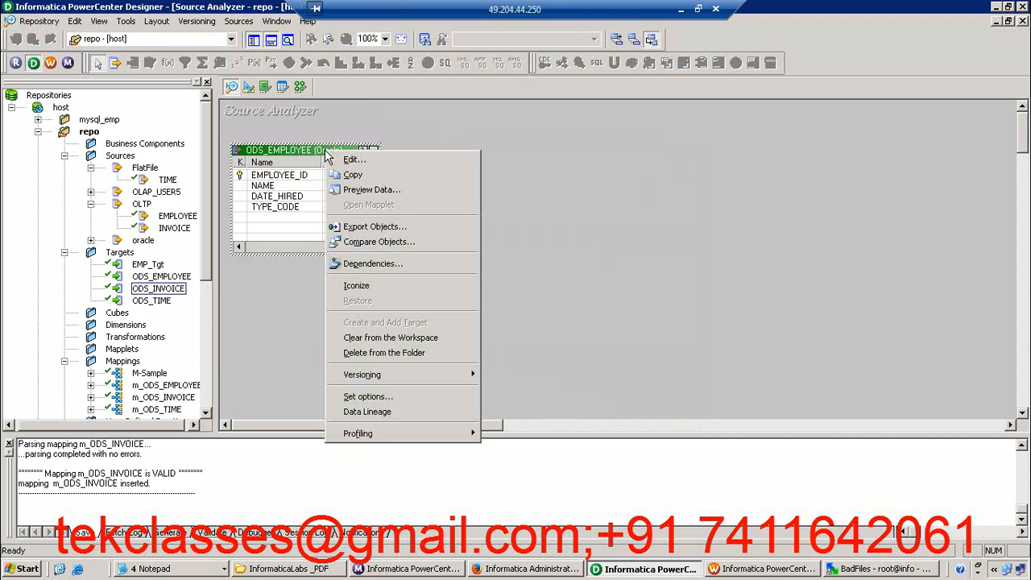
left_click(361, 191)
left_click(432, 195)
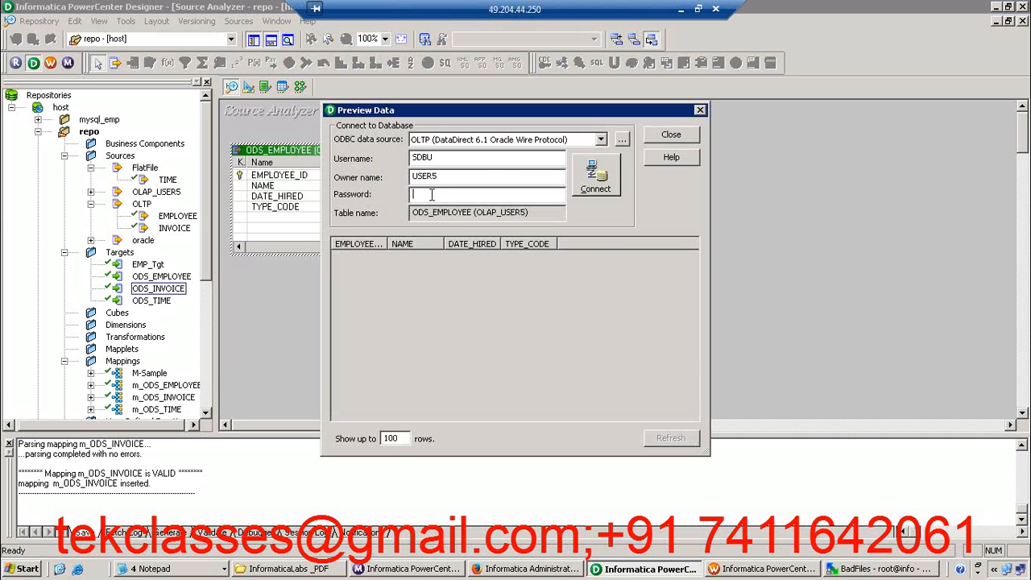
left_click(431, 141)
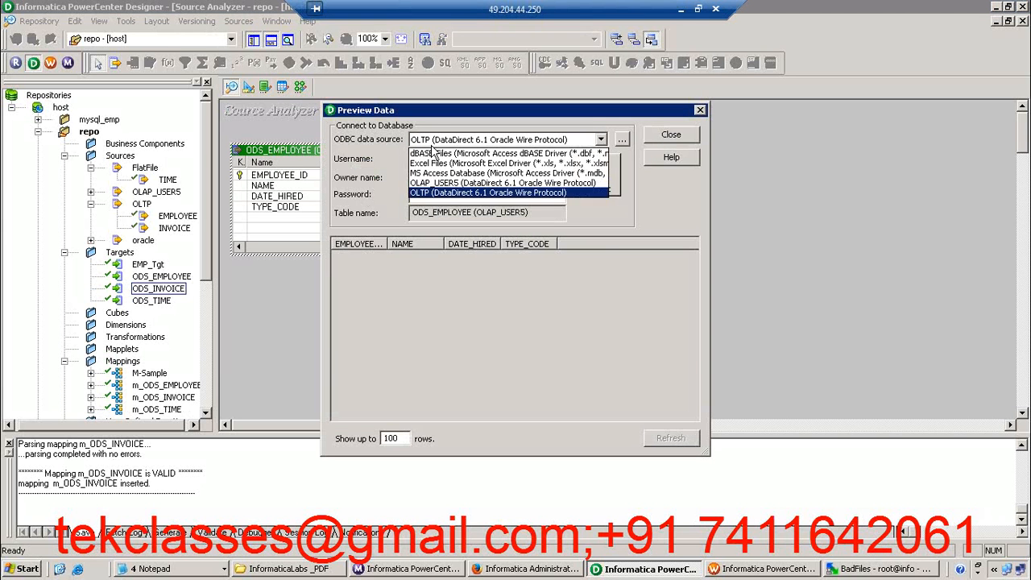
left_click(432, 182)
double_click(426, 158)
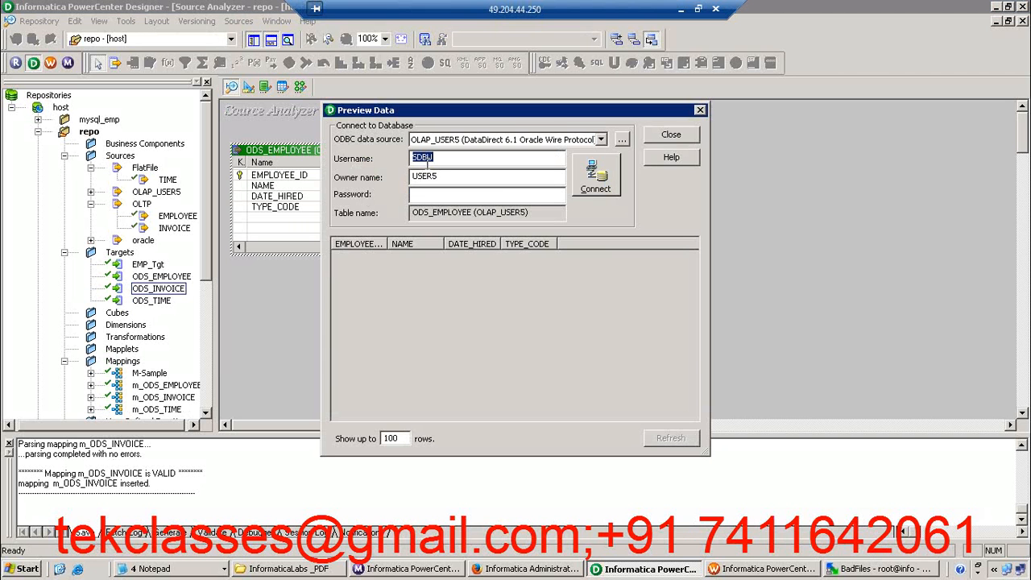
type("use")
key("Tab")
key("Tab")
type("user5")
left_click(595, 176)
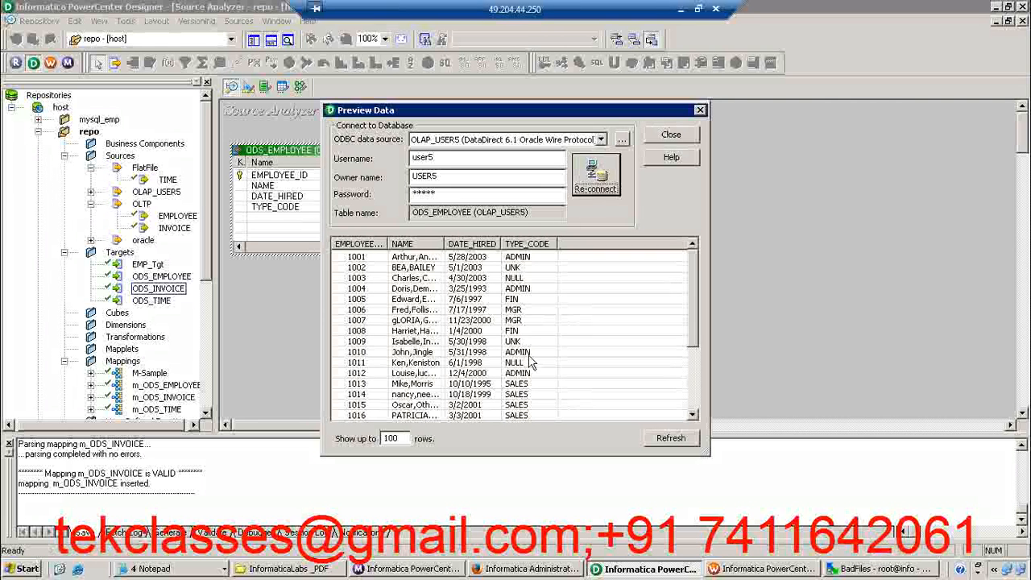
left_click(671, 135)
left_click(496, 225)
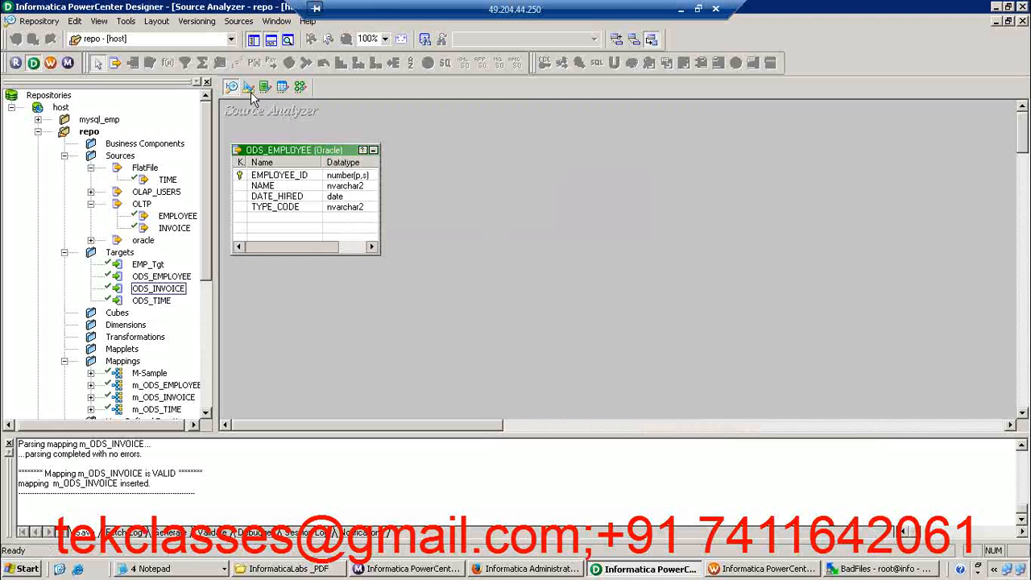
Switch to the Target Designer and clear all definitions from its workspace
left_click(249, 89)
right_click(426, 149)
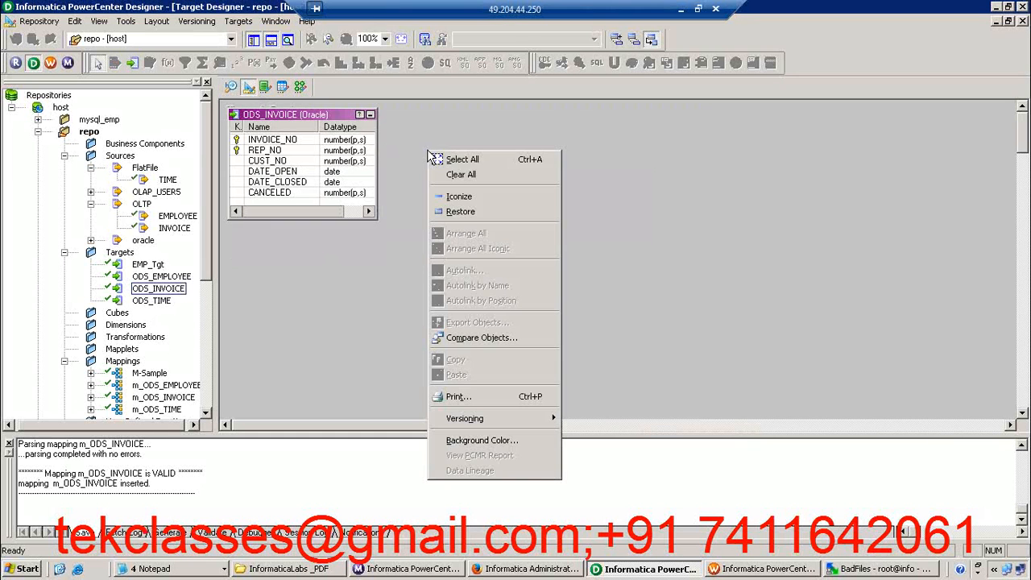
left_click(462, 175)
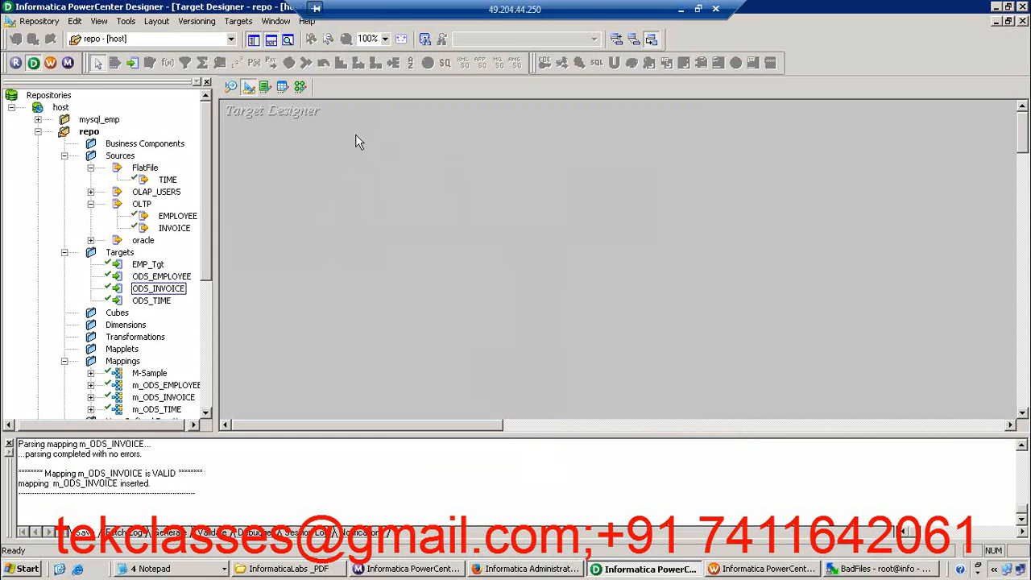
Connect the target table import to OLAP_USER5 and list the tables owned by USER5
left_click(238, 23)
left_click(248, 37)
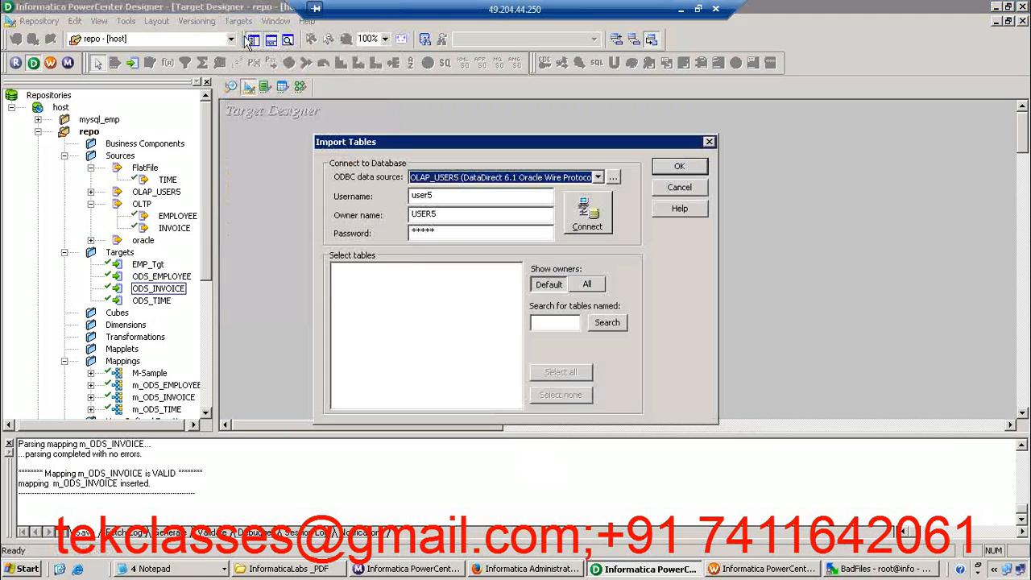
left_click(587, 216)
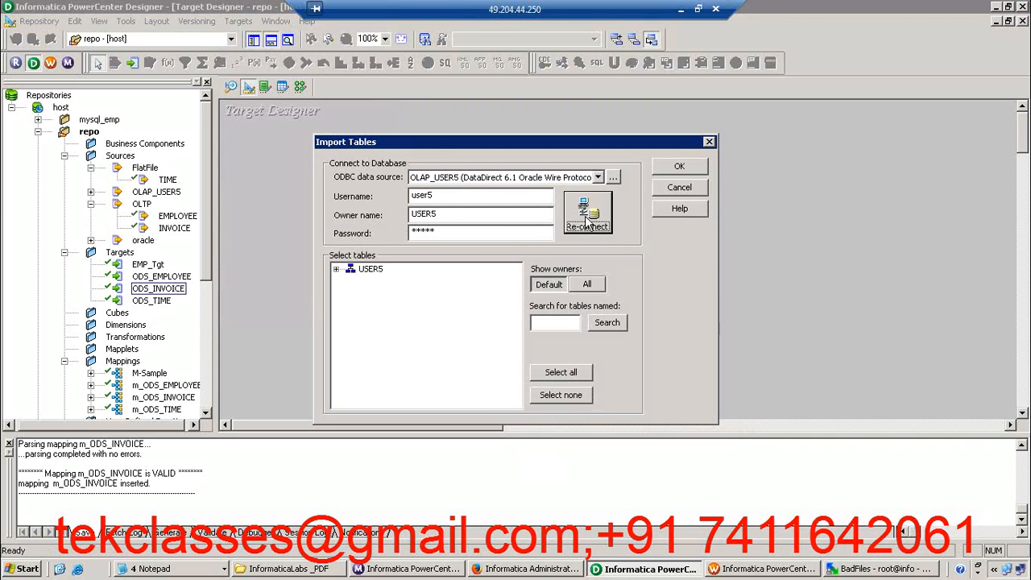
left_click(336, 269)
left_click(351, 281)
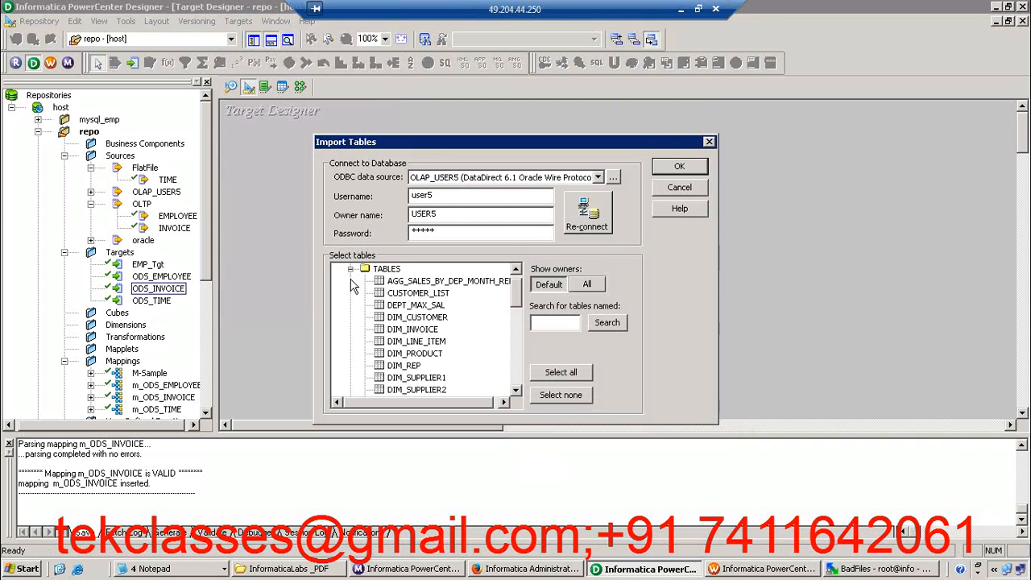
Import the ODS_EMPLOYEE_NON_SALES, ODS_EMPLOYEE_ROOKIE and ODS_EMPLOYEE_SALES tables as target definitions
left_click(414, 330)
key("Down")
key("Down")
key("Down")
key("Down")
key("Down")
key("Down")
key("Down")
key("Down")
key("Down")
key("Down")
key("Down")
key("Down")
key("Down")
key("Down")
key("Down")
key("Down")
key("Down")
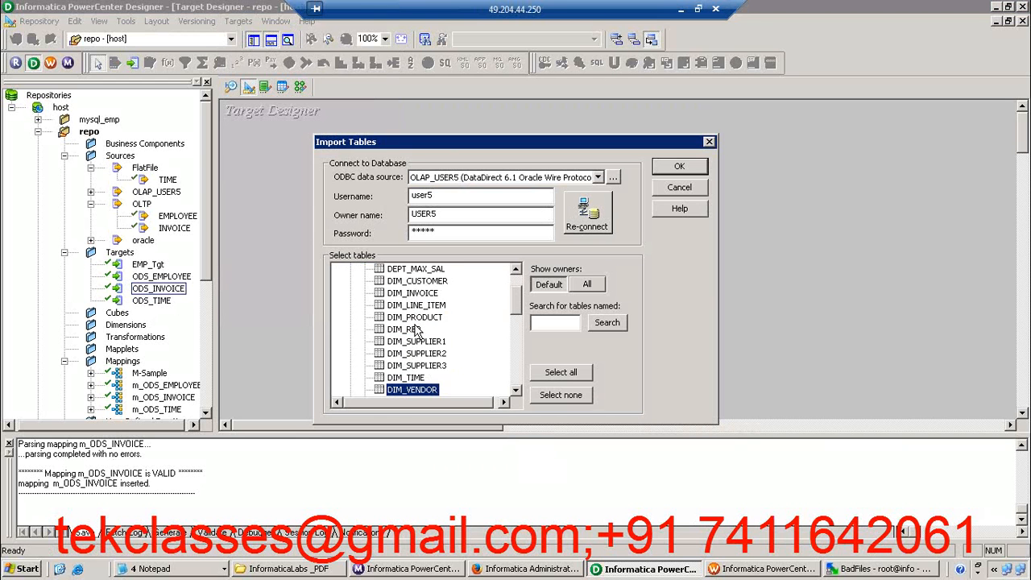
key("Down")
key("Down")
key("Down")
key("Up")
key("Up")
key("Up")
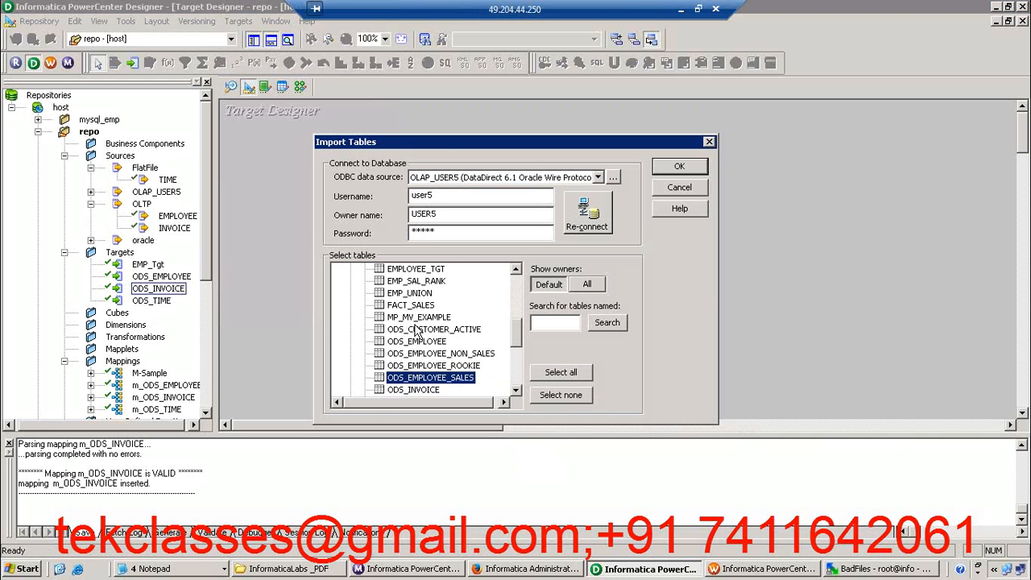
key("shift+Down")
key("shift+Down")
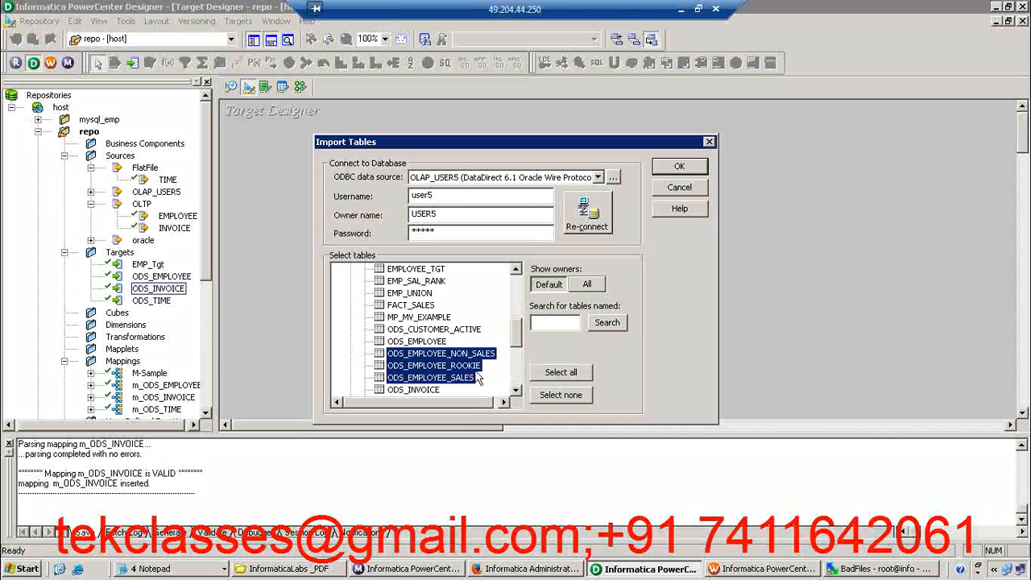
left_click(695, 168)
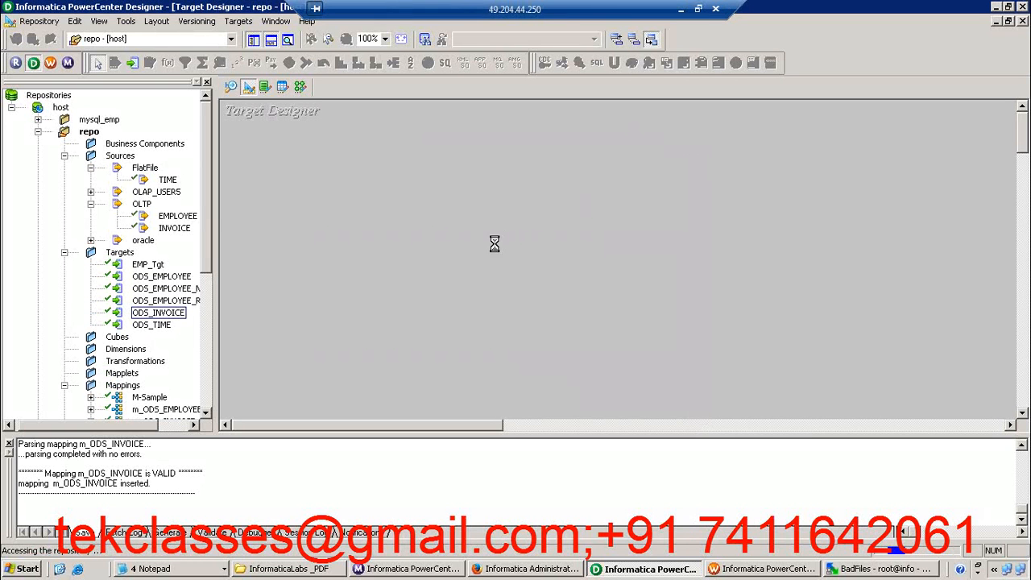
left_click(591, 225)
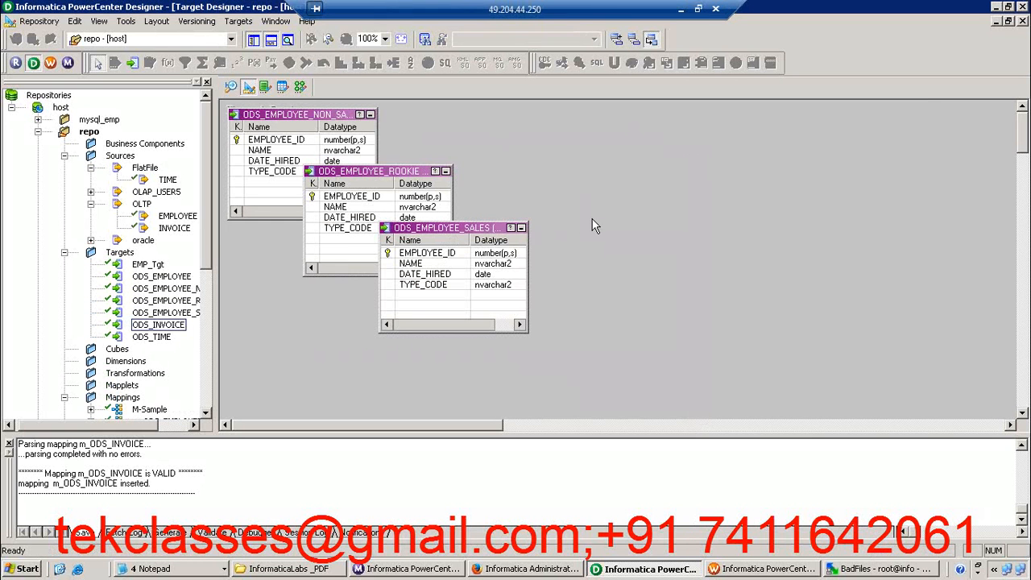
Move the ODS_EMPLOYEE_ROOKIE target clear of the other two definitions and open it for a brief review
left_click_drag(395, 171, 722, 154)
left_click(686, 179)
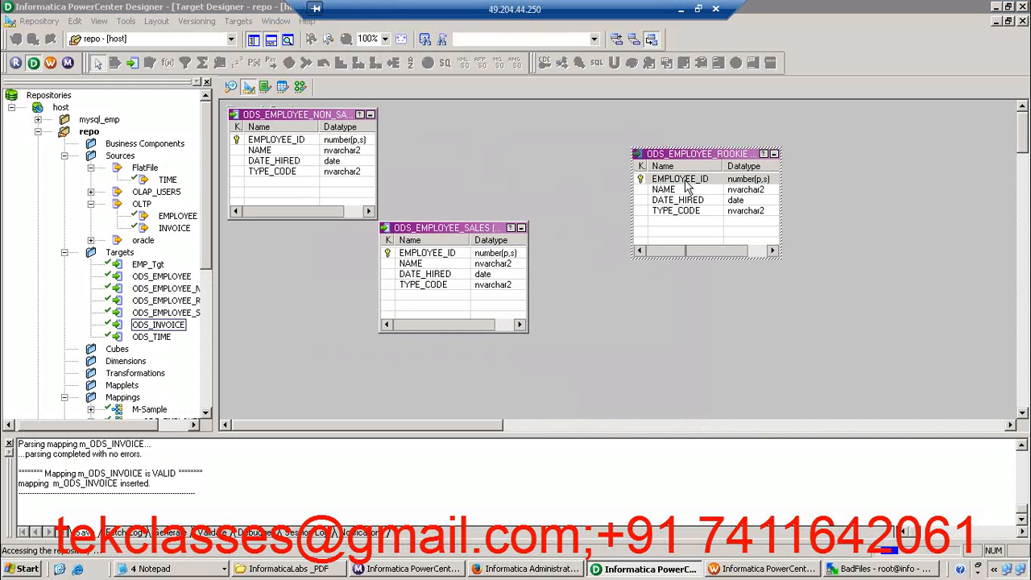
double_click(686, 182)
left_click(531, 414)
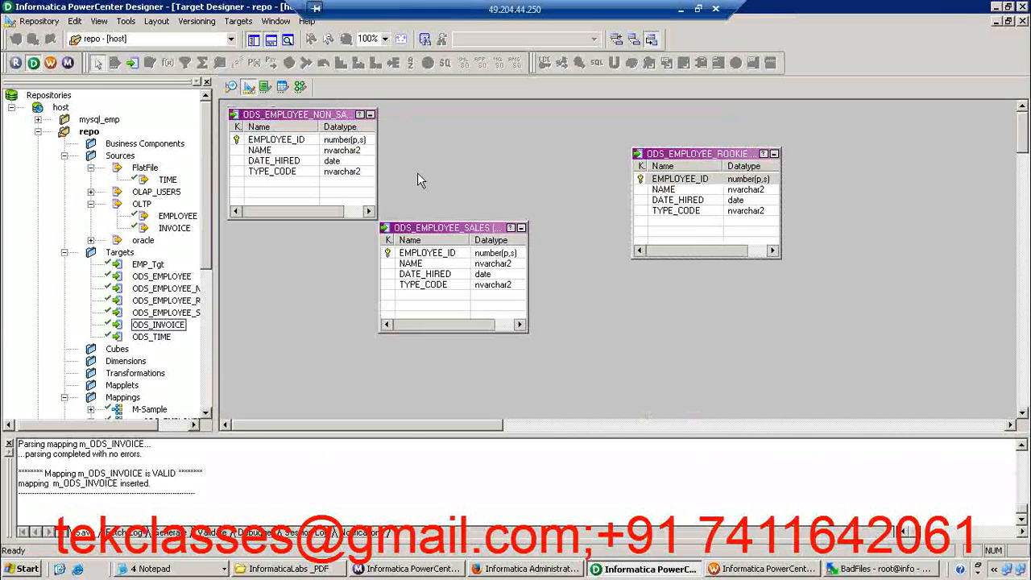
Create a new mapping named m_ODS_EMPLOYEE_TYPES in the Mapping Designer
left_click(301, 87)
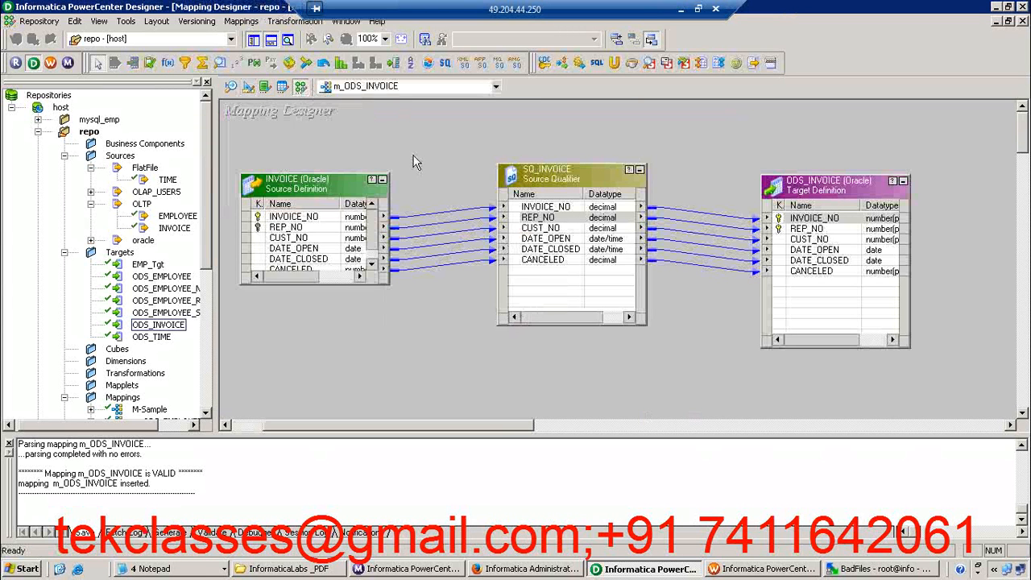
left_click(240, 21)
left_click(249, 39)
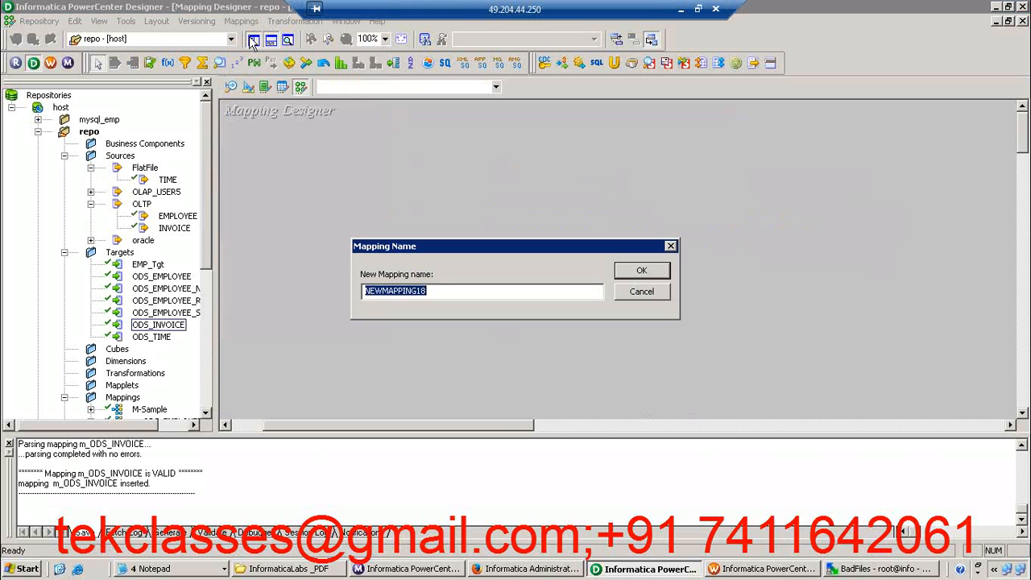
type("m_ODS_EMPLOYEE_TYPES")
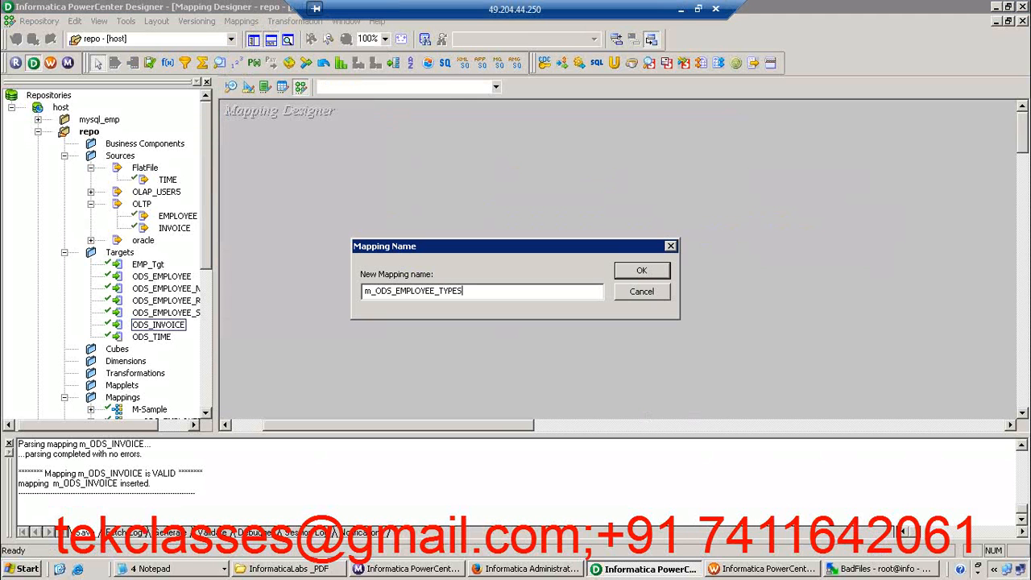
key("Return")
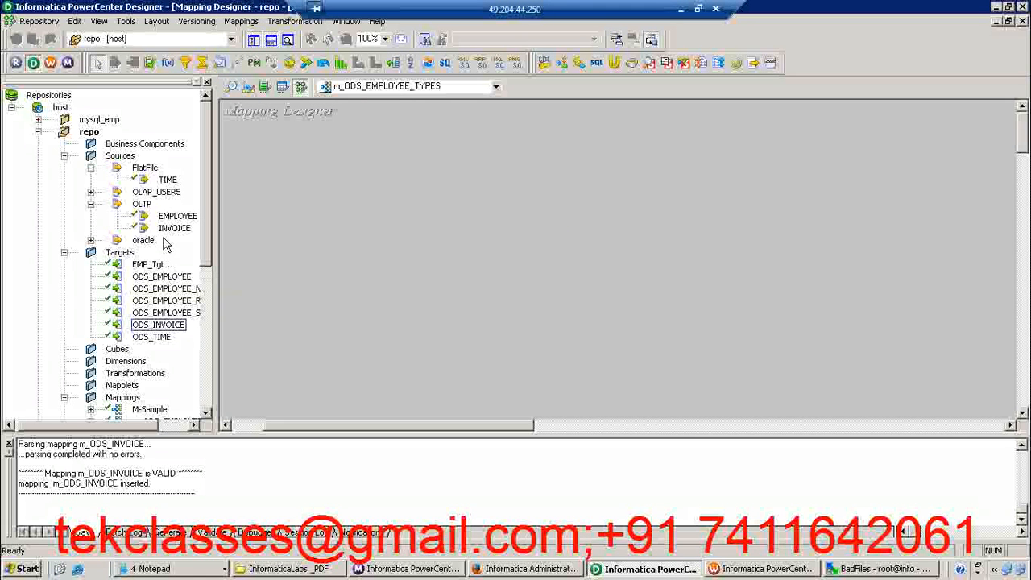
Add the OLAP_USER5 source ODS_EMPLOYEE to the mapping and arrange all objects in the workspace
left_click(91, 192)
left_click_drag(176, 211, 341, 161)
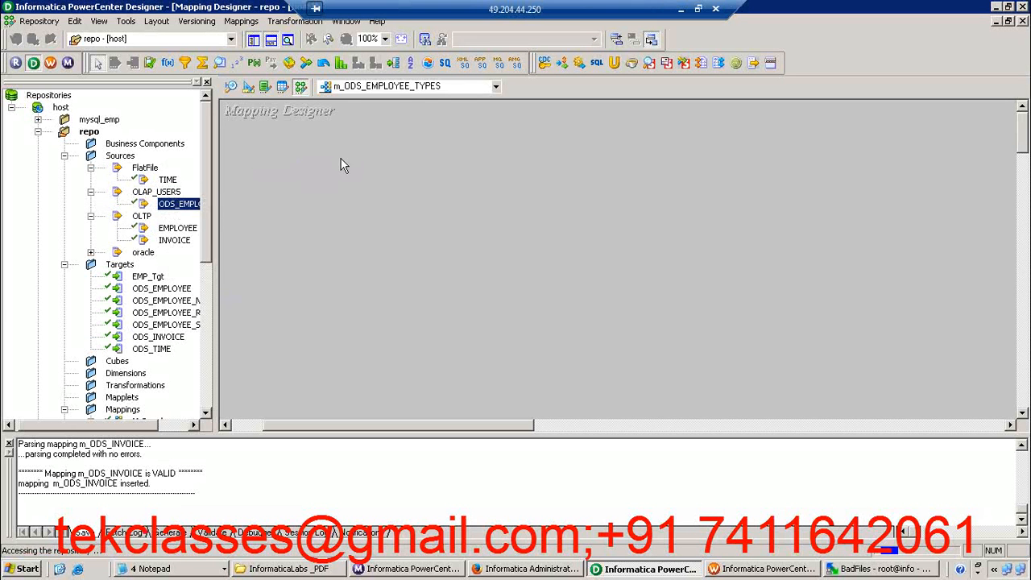
right_click(391, 129)
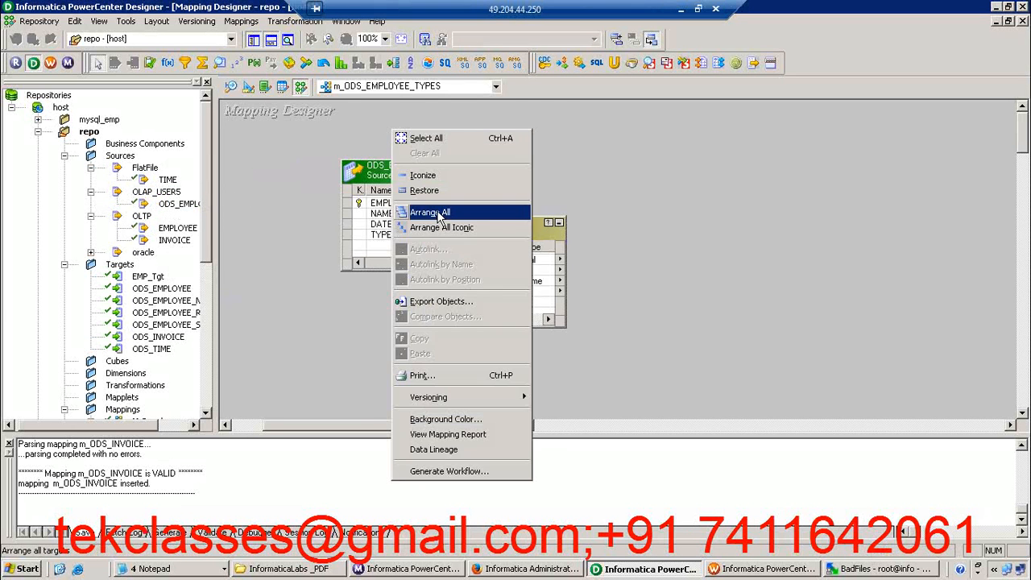
left_click(439, 213)
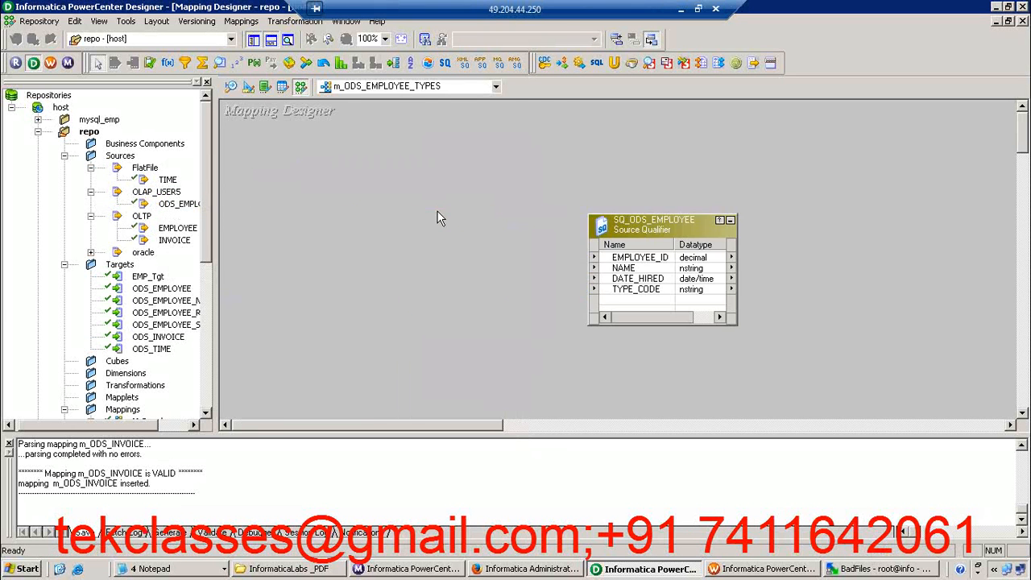
Hide the repository navigator and the output window to give the mapping more room
left_click(252, 39)
left_click(271, 41)
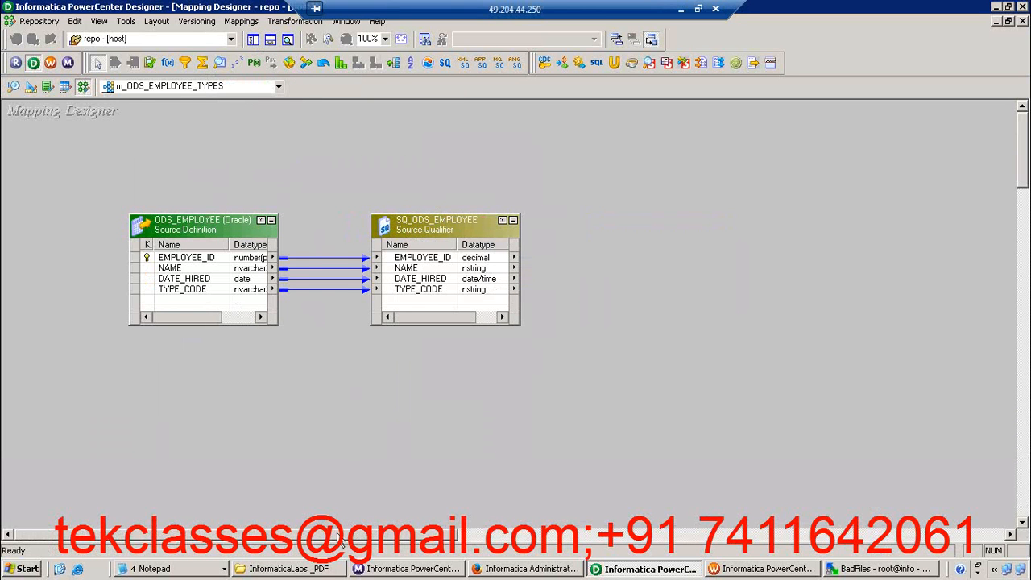
left_click_drag(342, 541, 386, 539)
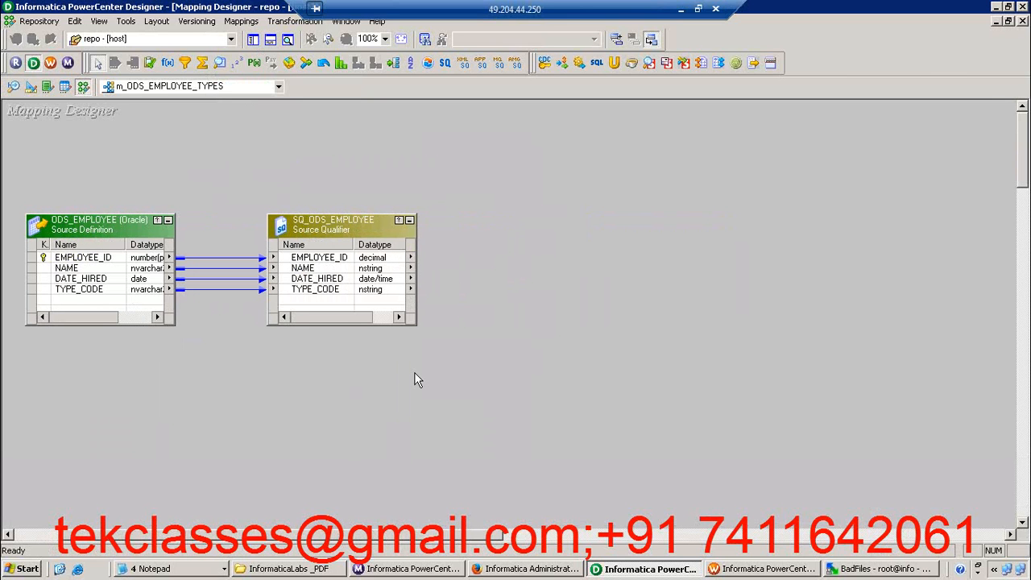
Create a Router transformation named rtr_ODS_EMPLOYEE_TYPES and place it beside the SQ_ODS_EMPLOYEE source qualifier
left_click(294, 22)
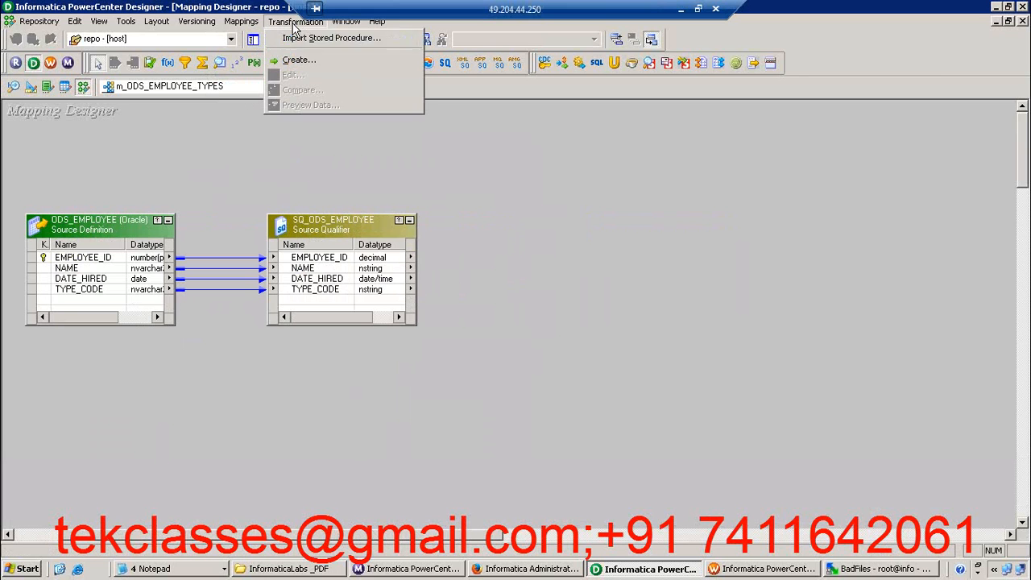
left_click(298, 60)
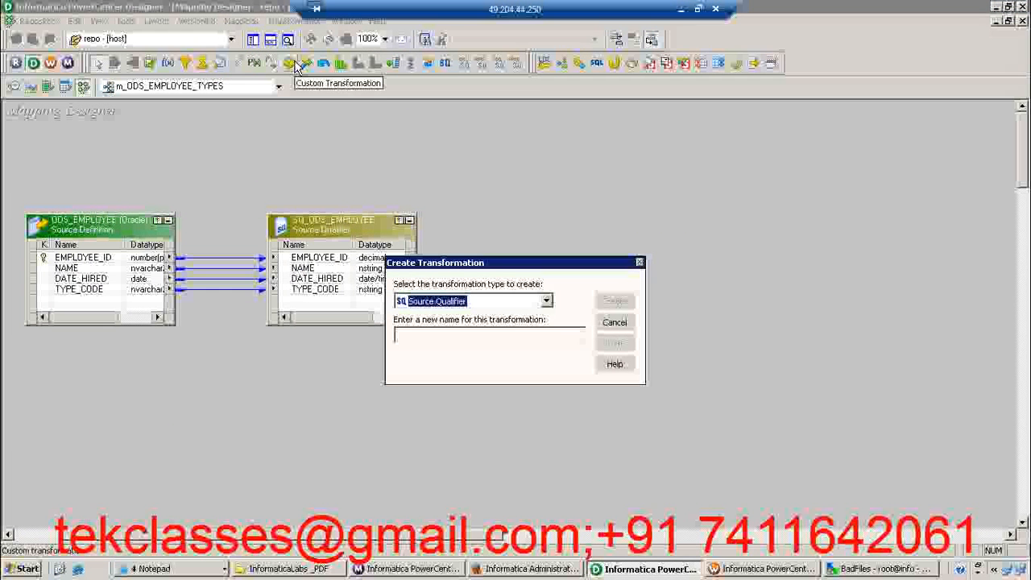
key("r")
key("Tab")
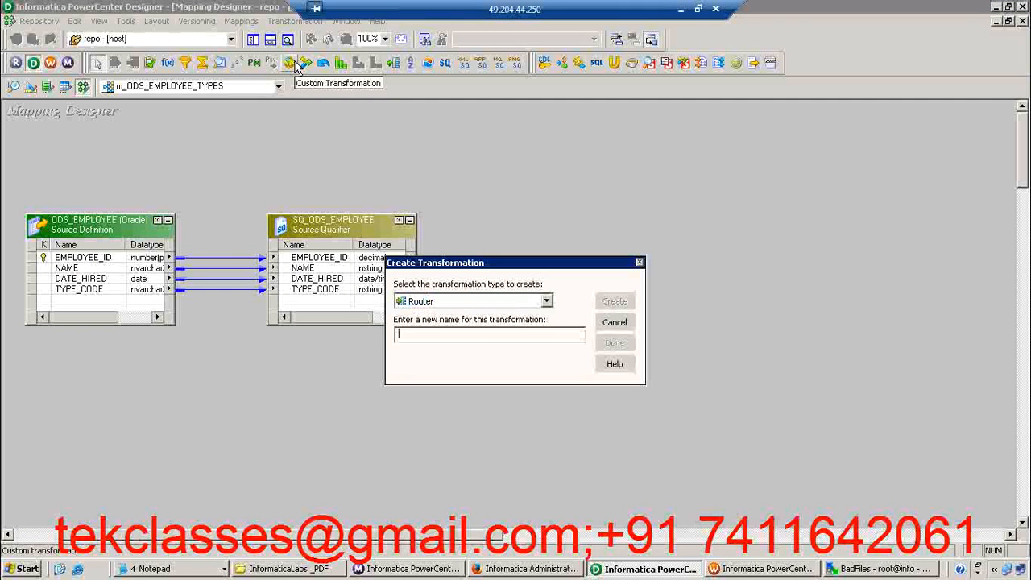
type("rtr")
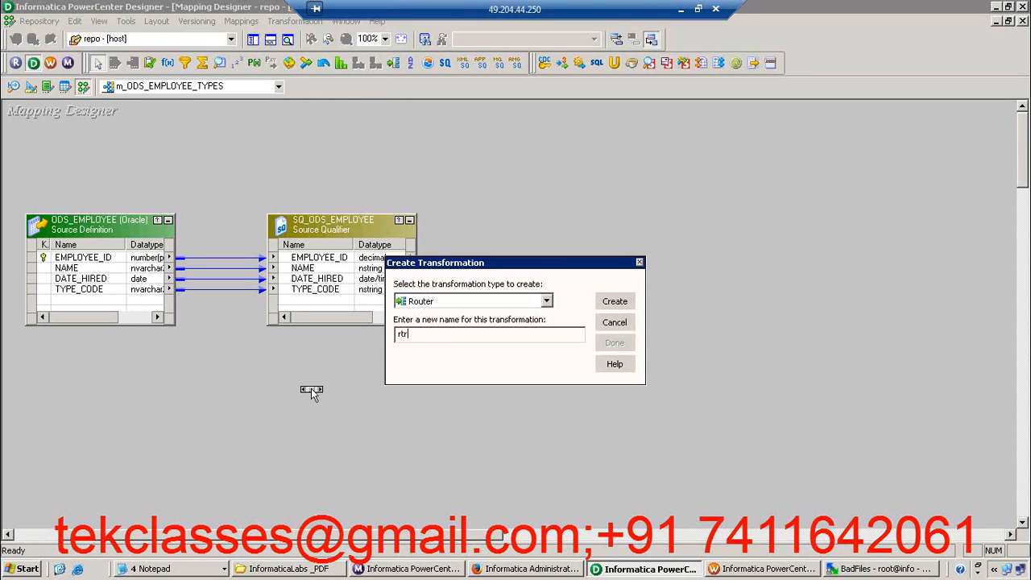
type("_ODS_EMPLOYEE_TYPES")
key("Return")
left_click(615, 342)
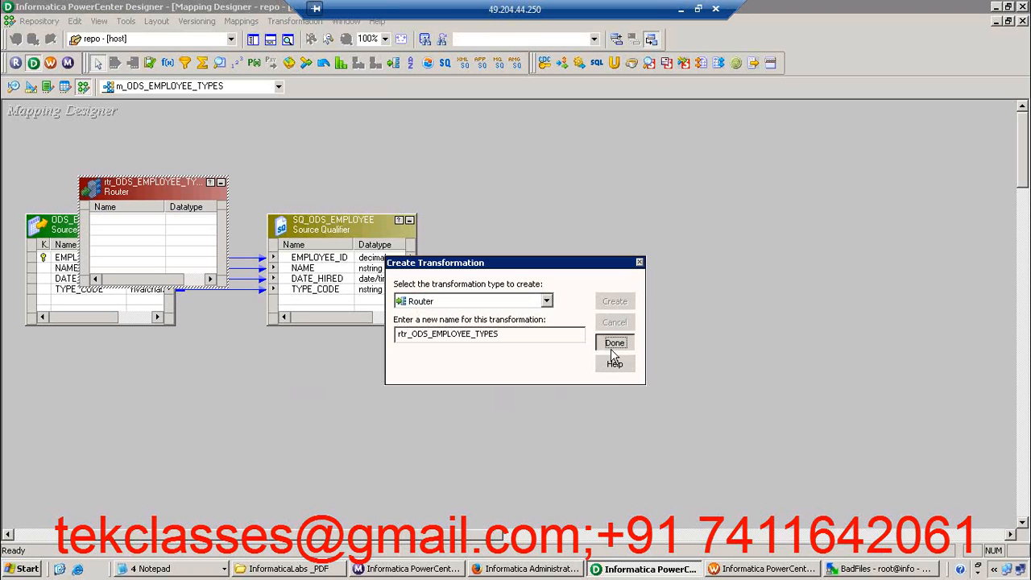
left_click_drag(175, 188, 547, 199)
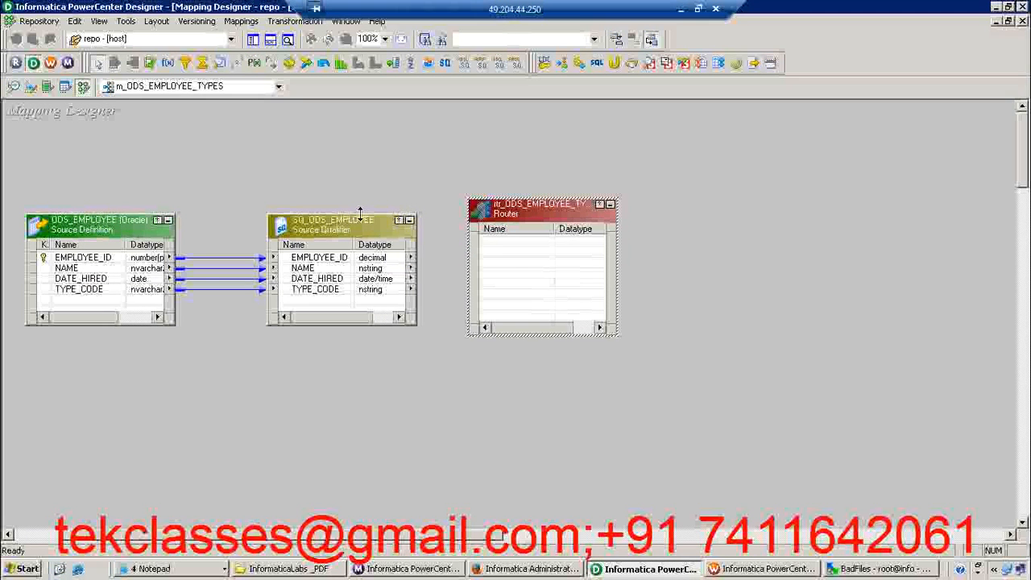
Link all four SQ_ODS_EMPLOYEE ports into the router and enlarge both objects upward
left_click_drag(360, 211, 347, 158)
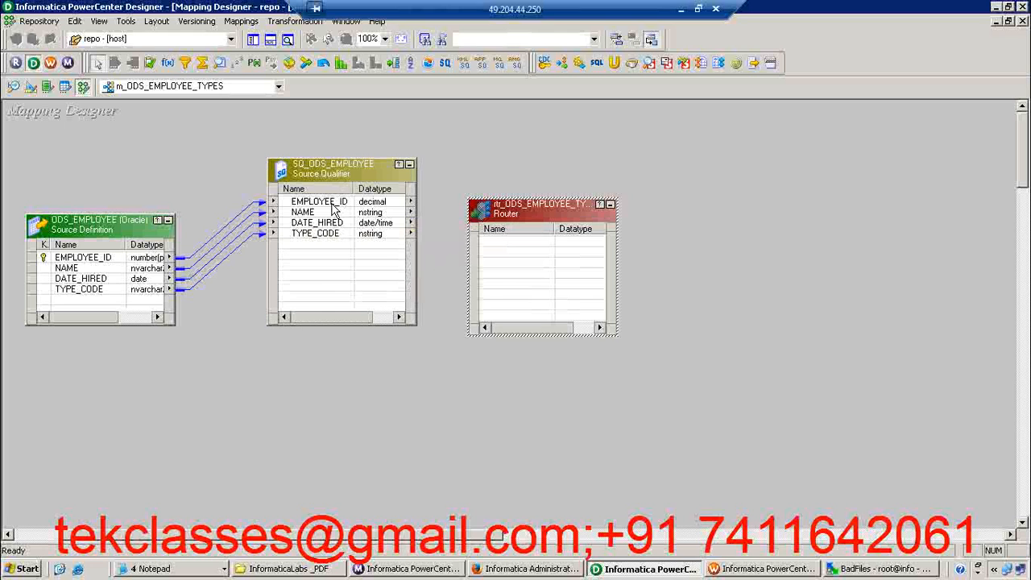
left_click(341, 200)
left_click(335, 239, "shift")
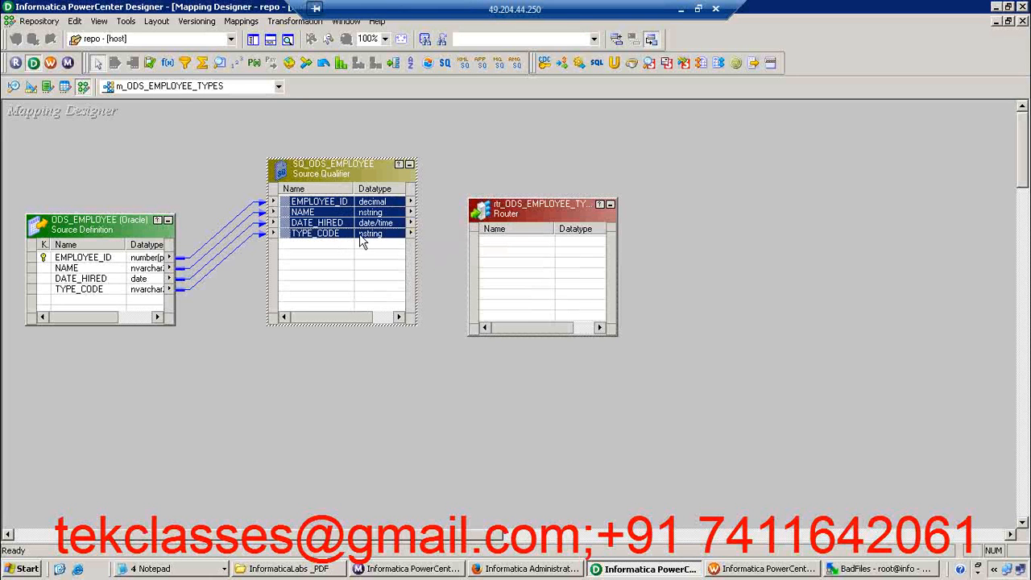
left_click_drag(375, 238, 501, 257)
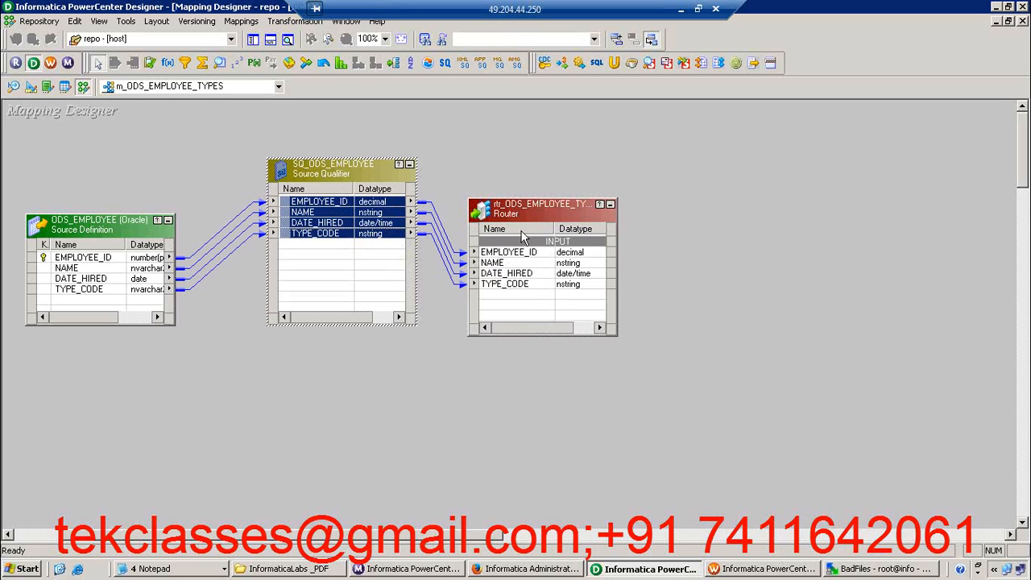
left_click_drag(537, 197, 516, 134)
Check whether the router's input ports, such as EMPLOYEE_ID, can be carried onward to another object
left_click(355, 234)
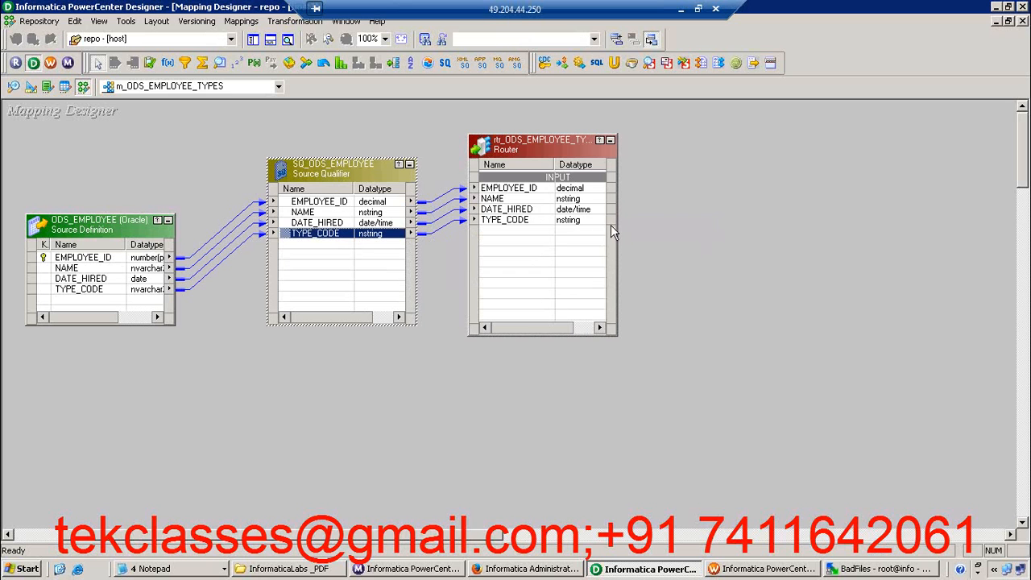
left_click(589, 190)
left_click(588, 222)
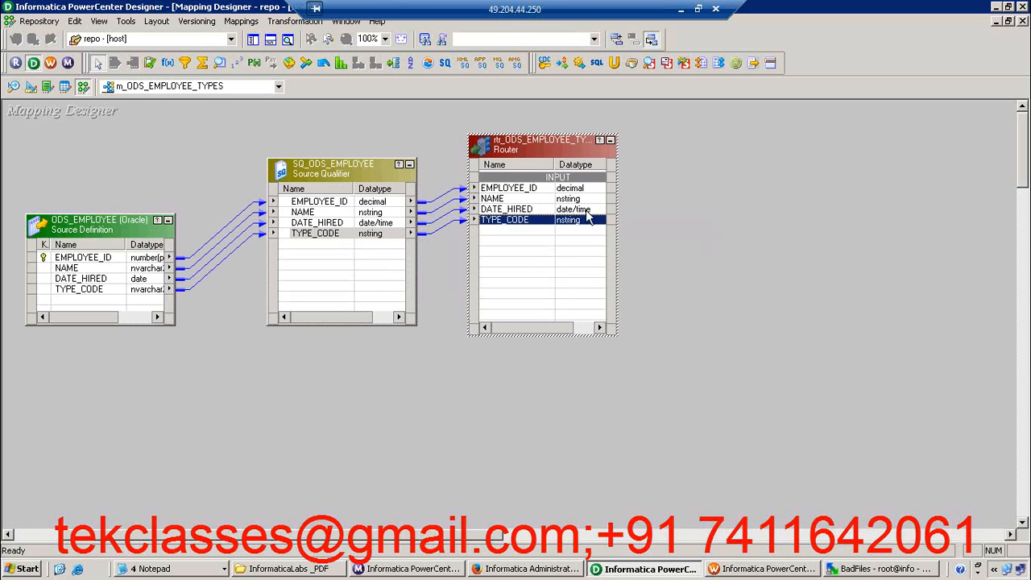
left_click(586, 192)
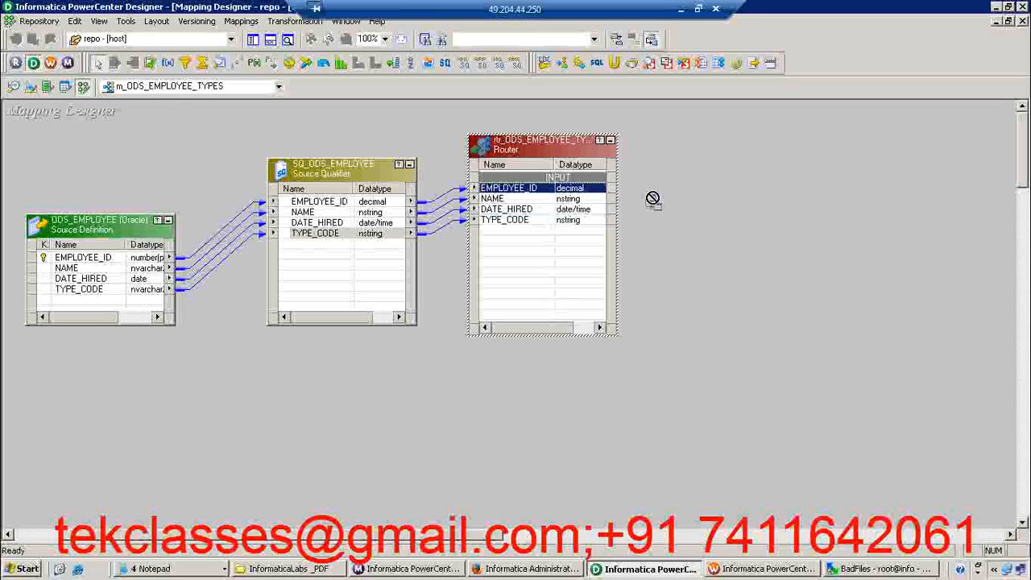
Open the router for editing and enter the description "This Transformation devides the data bewteen"
double_click(570, 199)
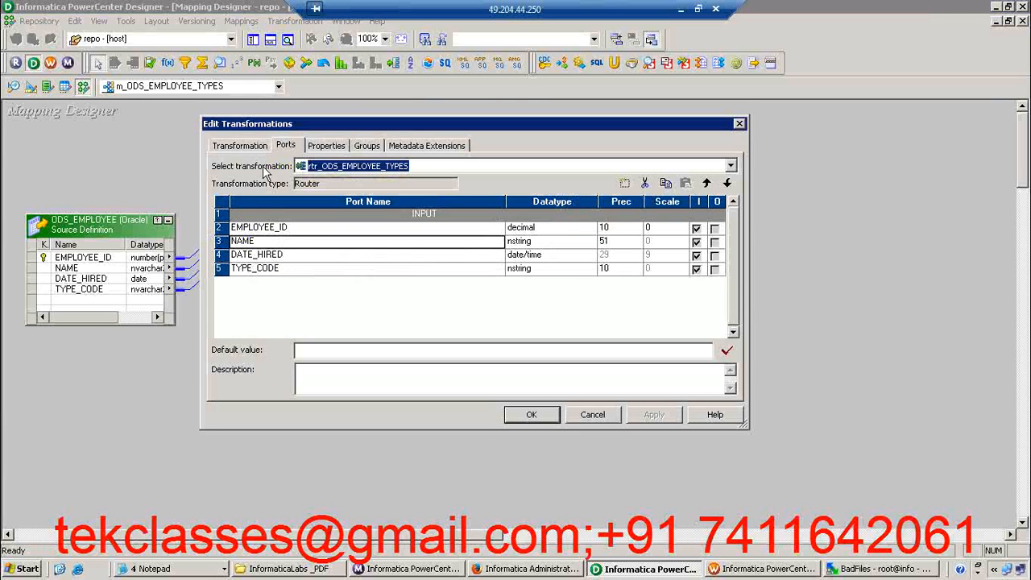
left_click(254, 148)
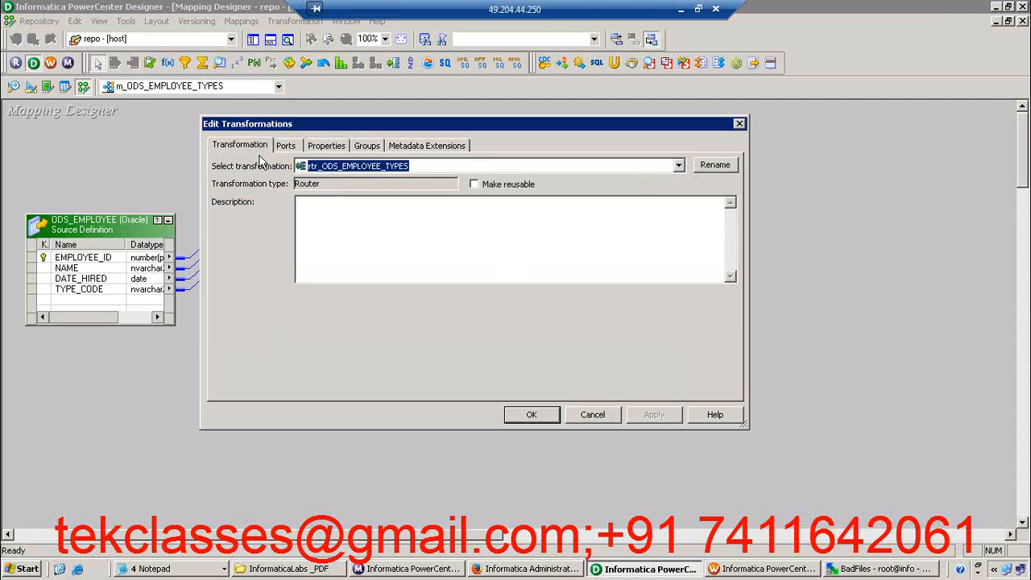
left_click(338, 223)
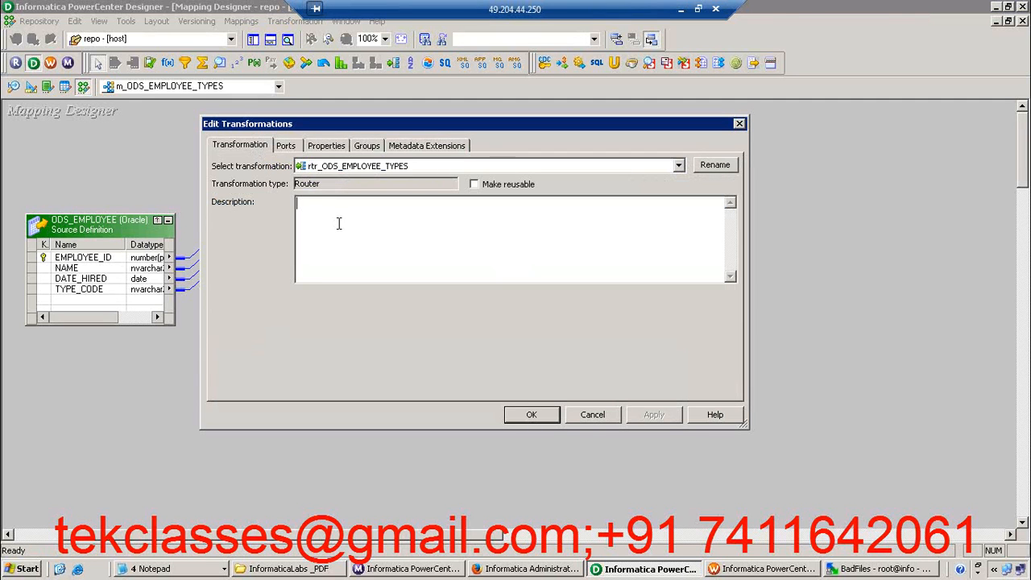
type("This Transformation devides the data bewteen")
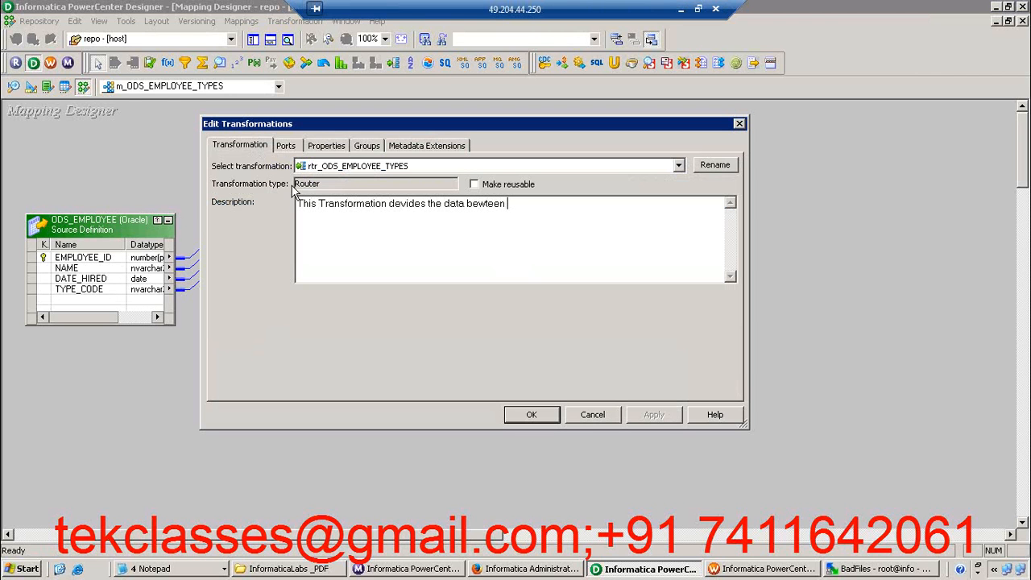
Review the router's port list and its tracing level property
left_click(288, 146)
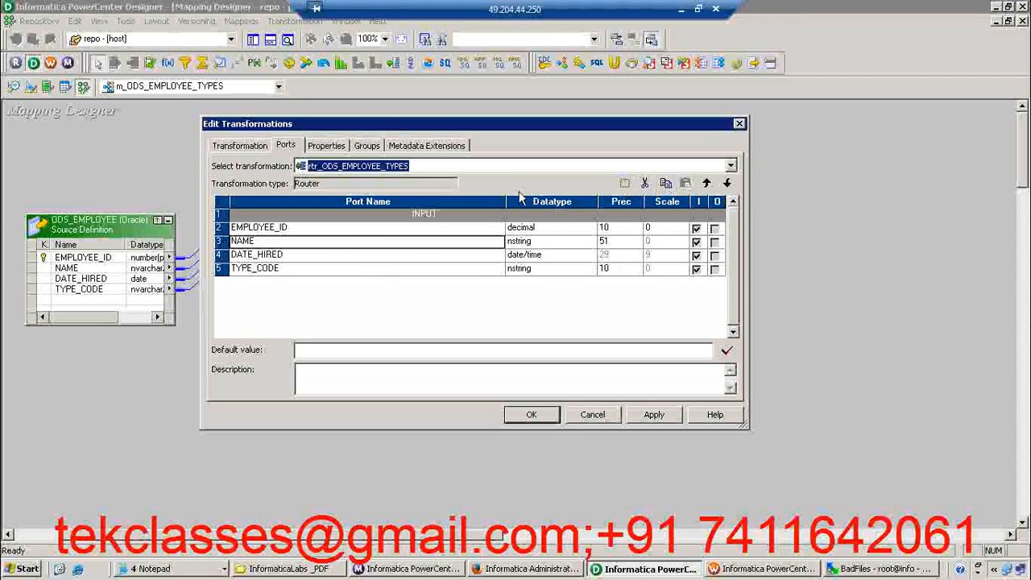
left_click(336, 147)
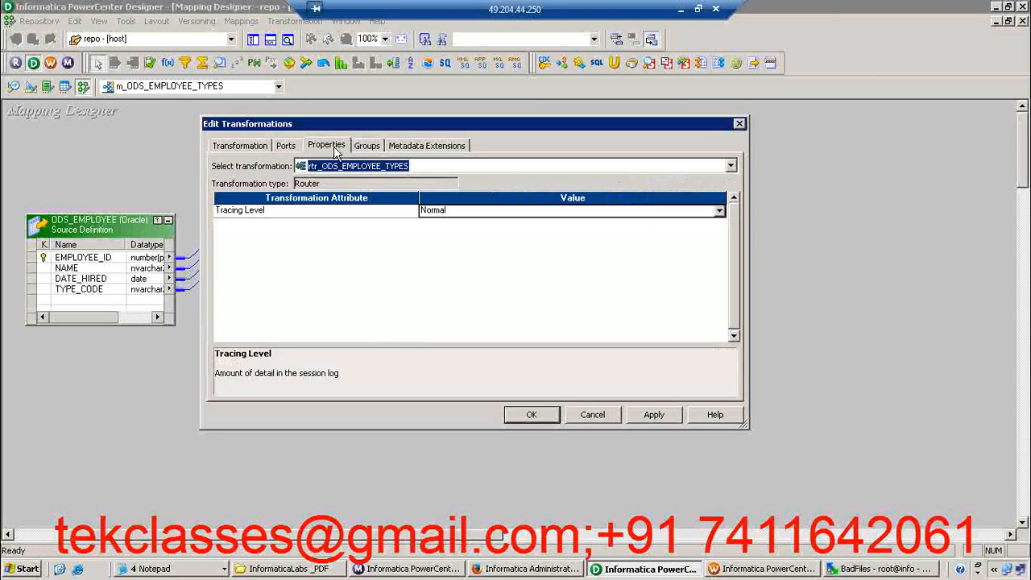
left_click(281, 215)
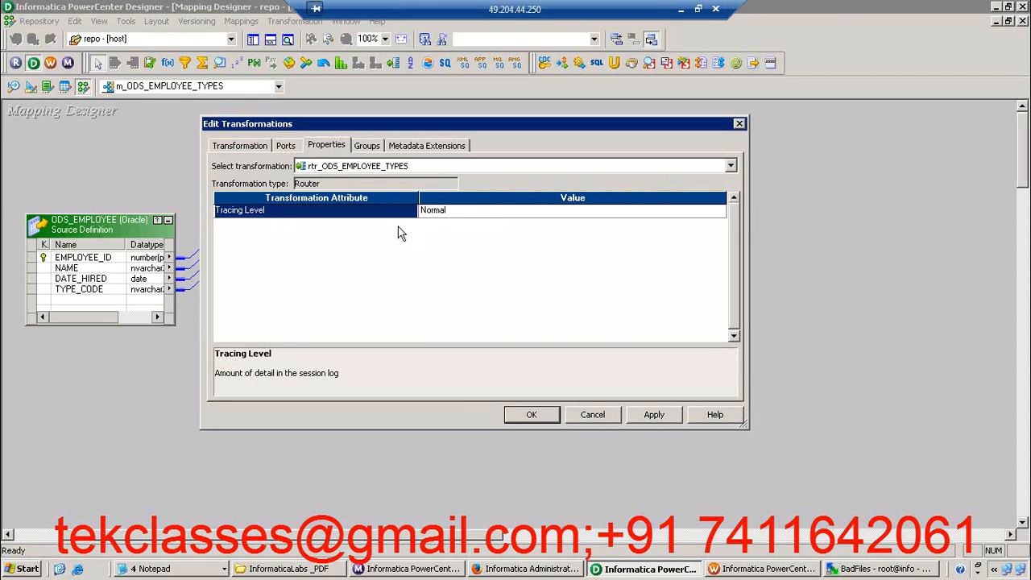
Add a router group named SALES, consulting the ODS_EMPLOYEE_SALES rule in the DATA_MAPPING_Sheet workbook in Excel before returning to Designer
left_click(369, 148)
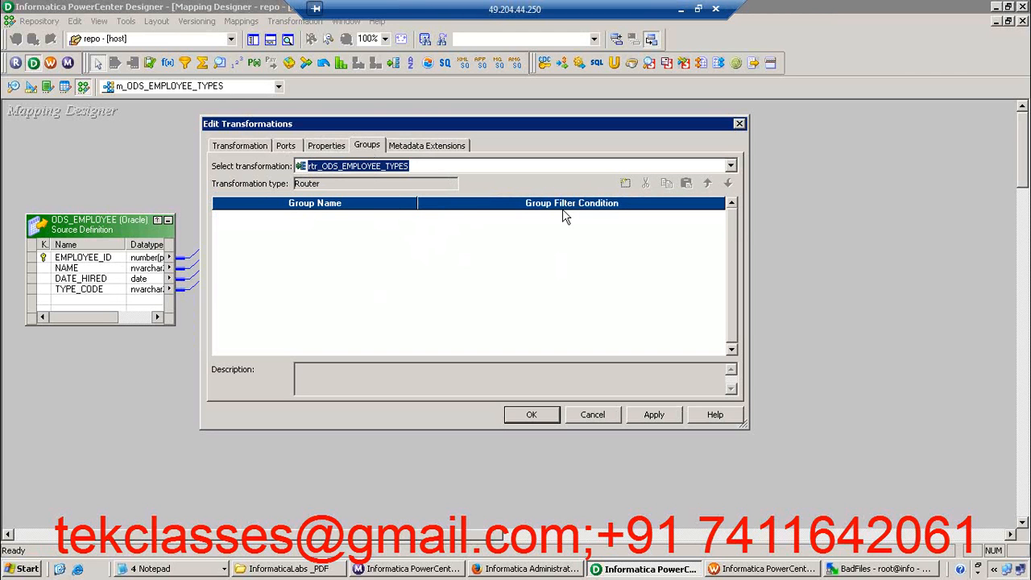
left_click(625, 185)
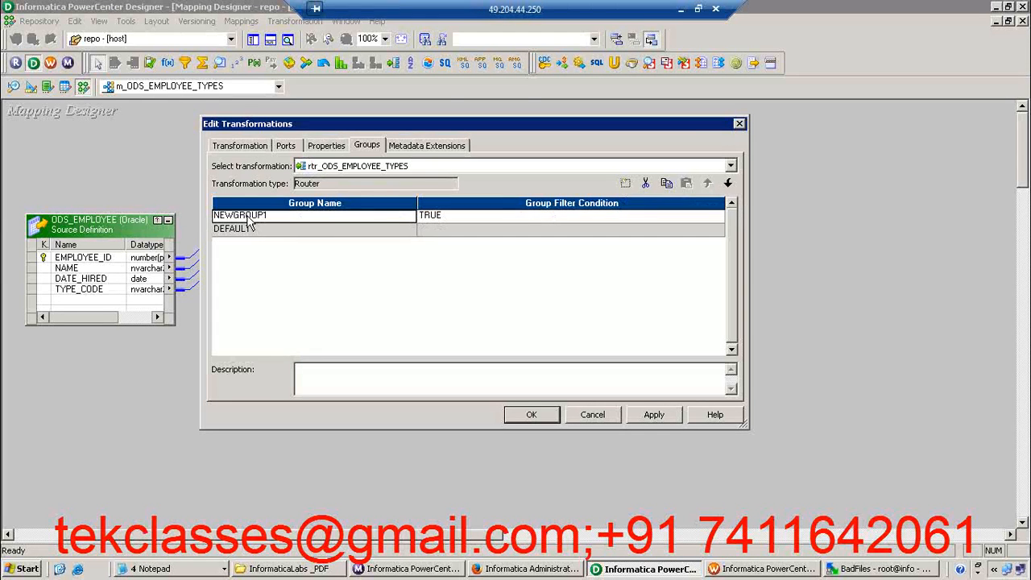
left_click(682, 14)
left_click(918, 224)
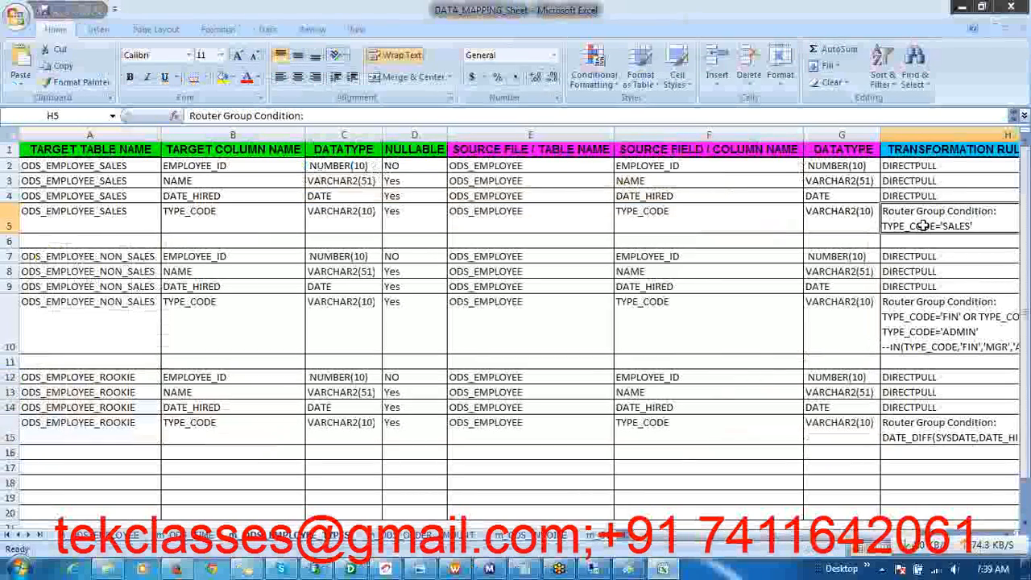
double_click(981, 227)
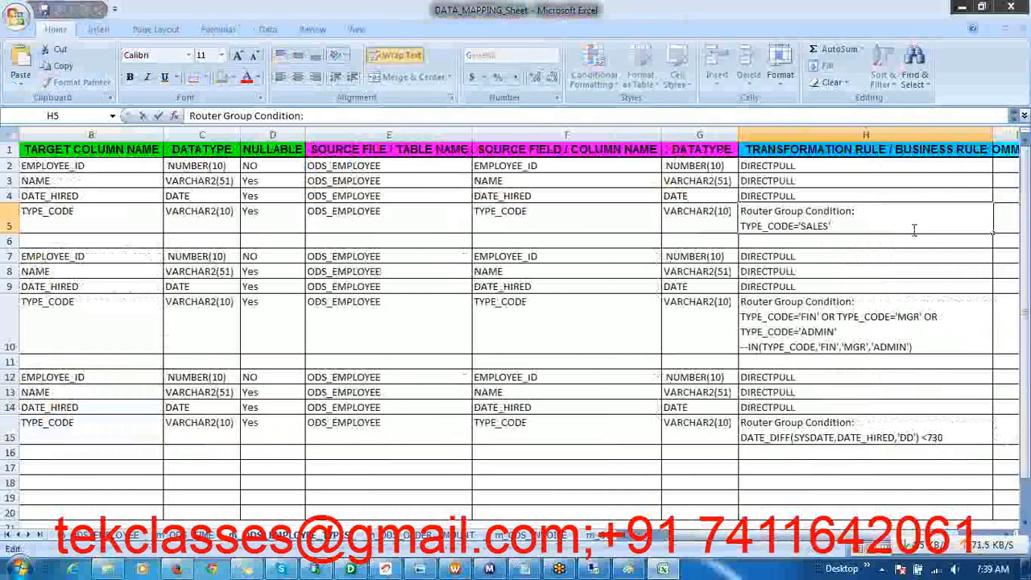
left_click(592, 568)
left_click(254, 215)
double_click(253, 215)
type("SALES")
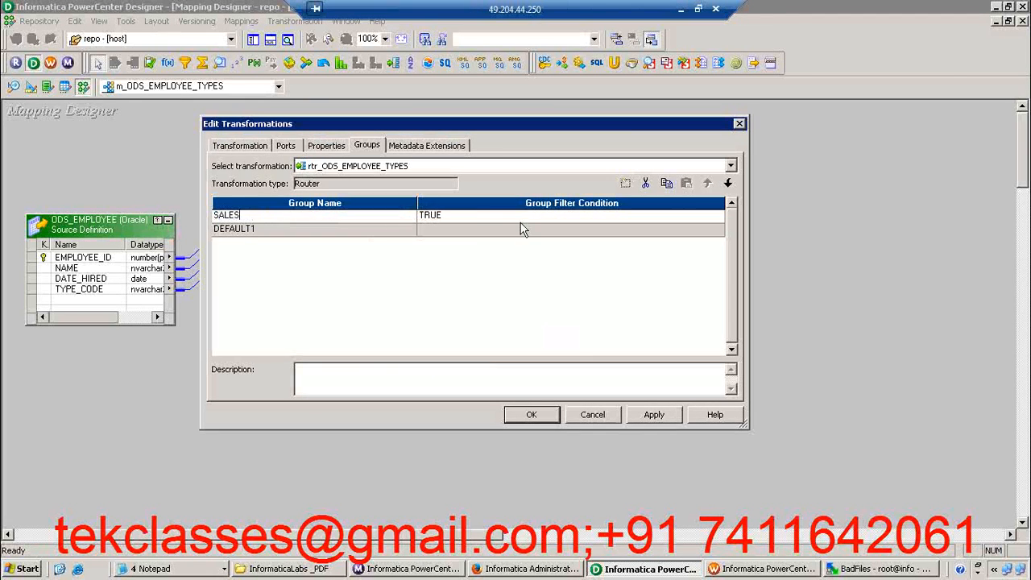
Set the SALES group's filter condition to TYPE_CODE='SALES', using the router's TYPE_CODE port, and validate the expression
left_click(488, 217)
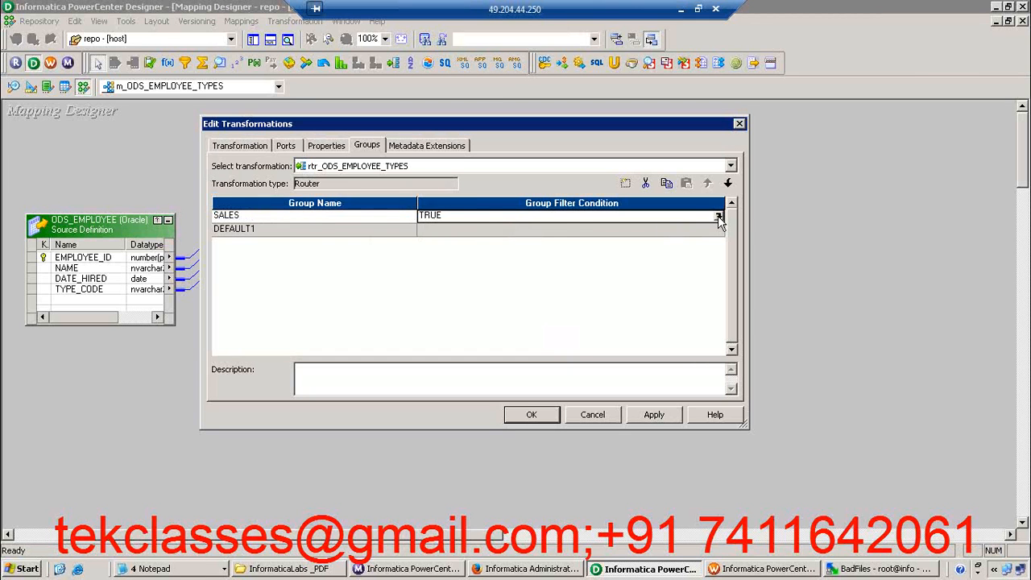
left_click(317, 218)
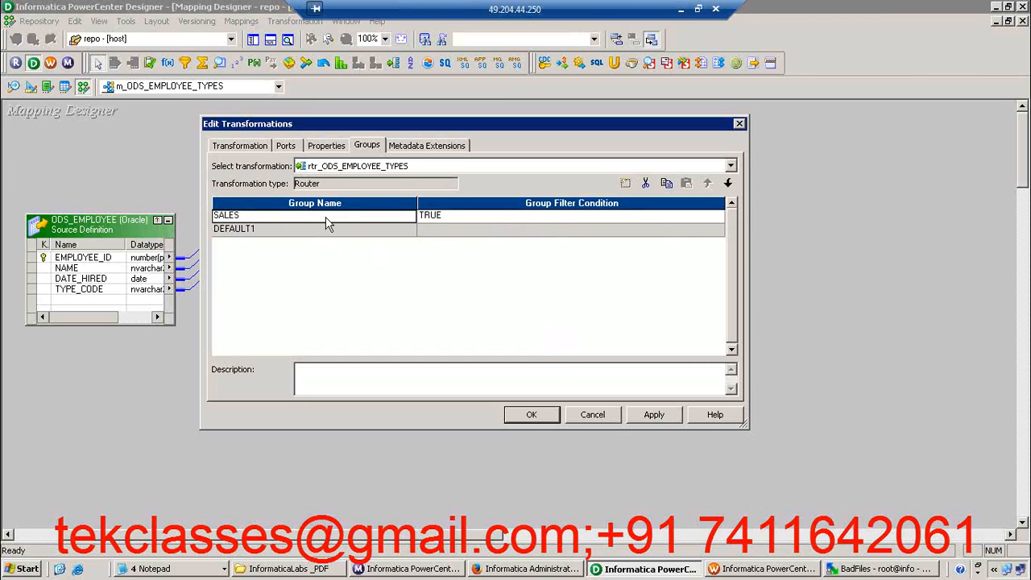
left_click(543, 218)
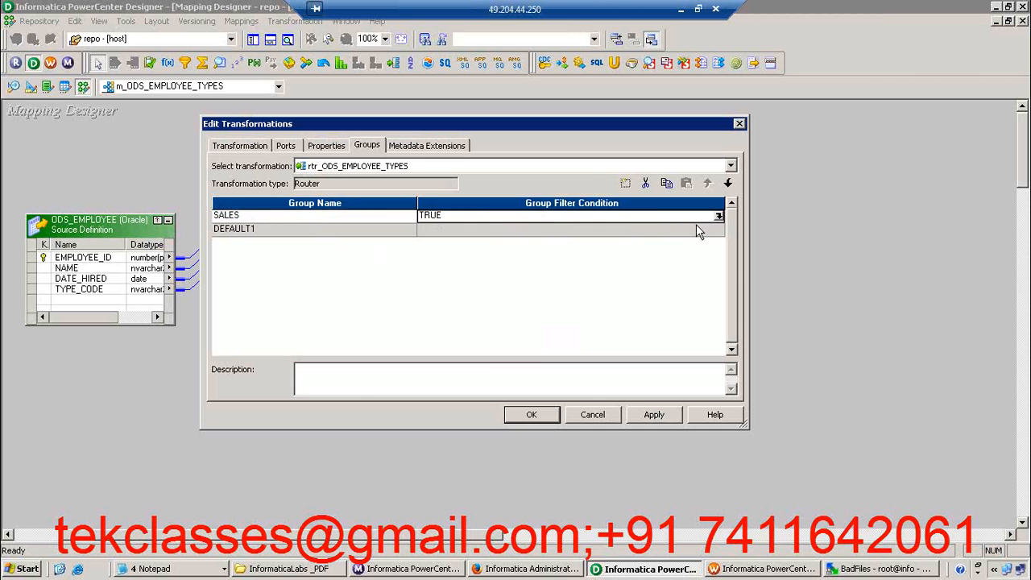
left_click(717, 217)
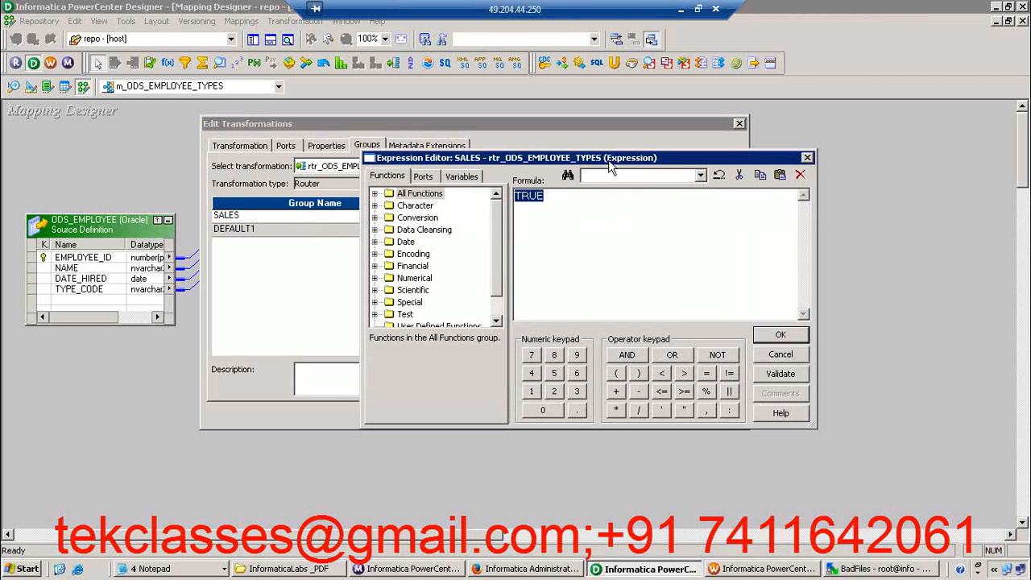
left_click(422, 178)
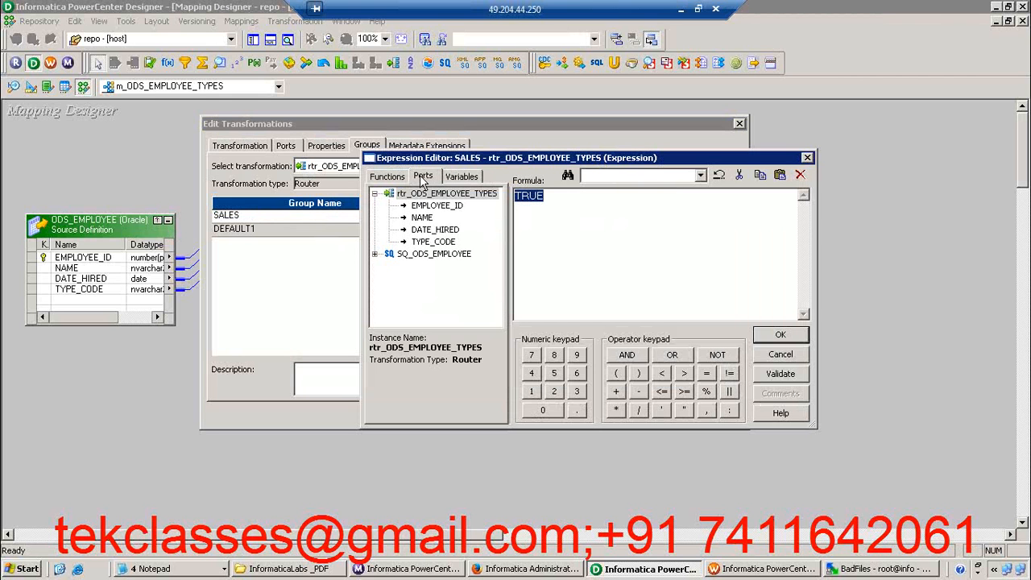
double_click(441, 244)
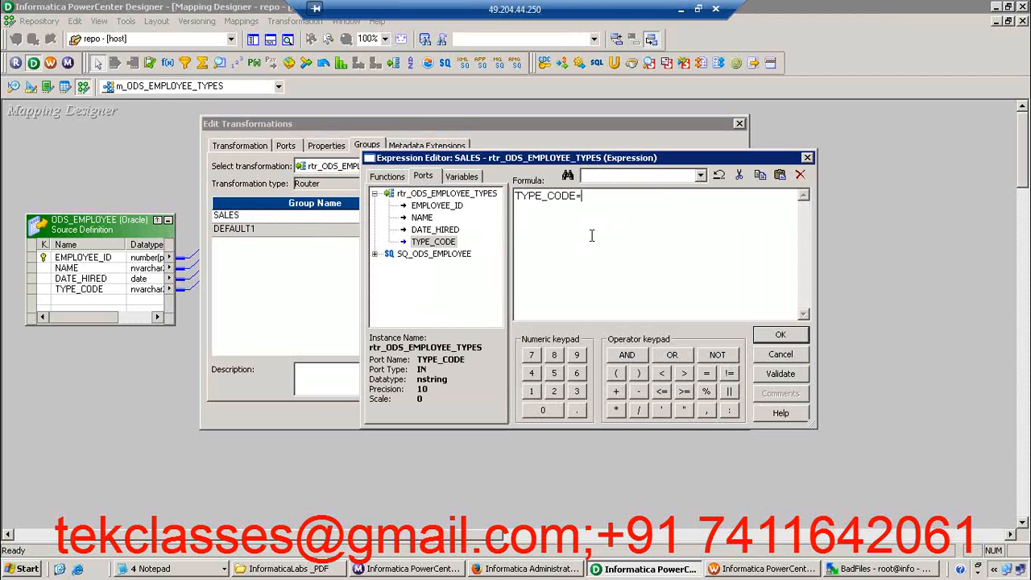
type("='SALES")
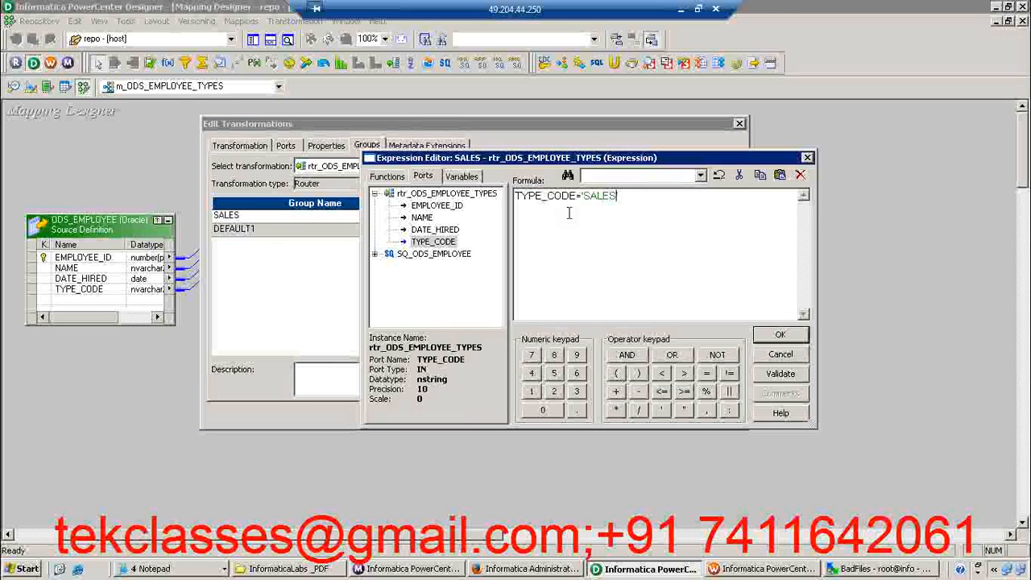
type("'")
left_click(779, 374)
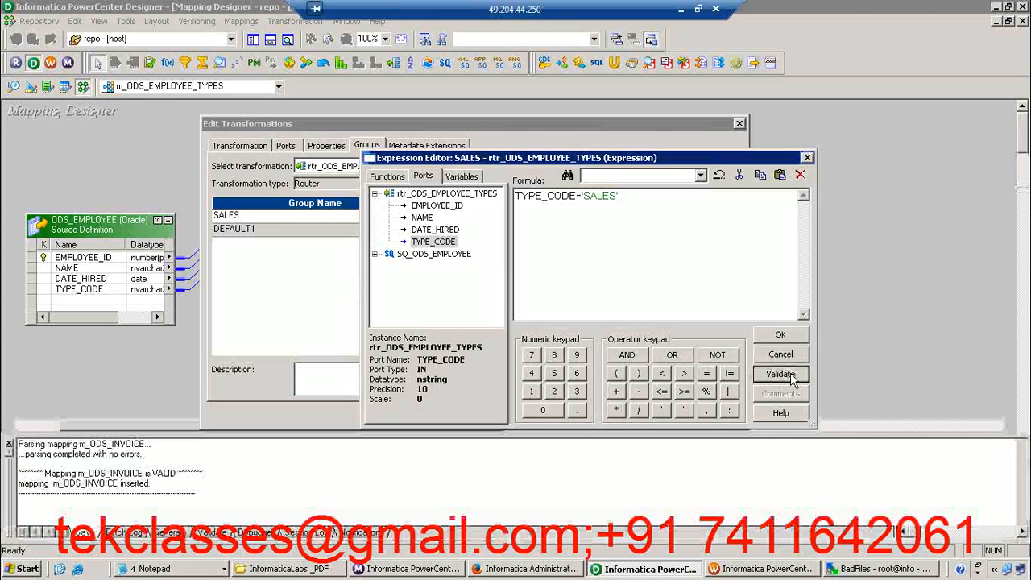
key("Return")
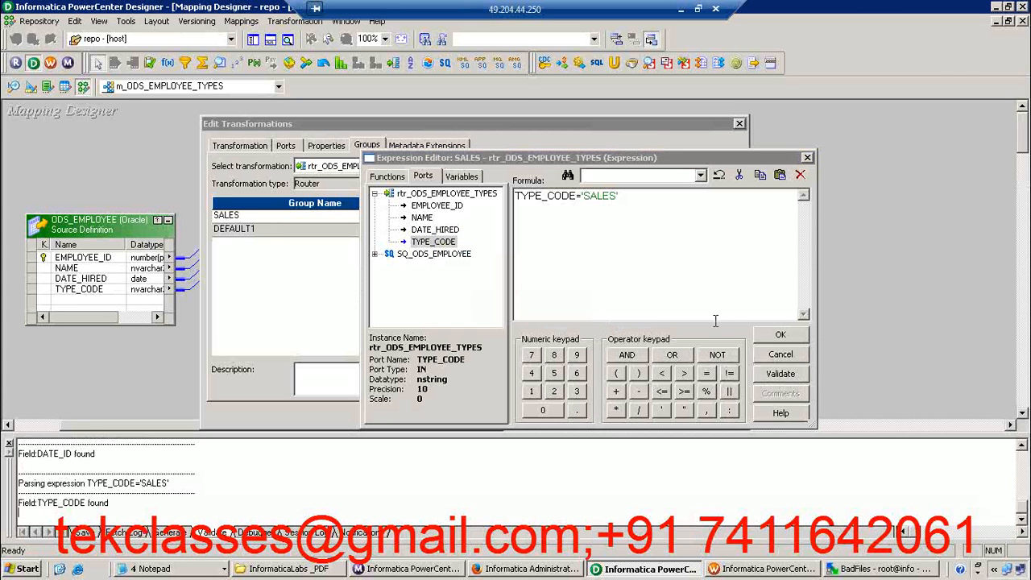
left_click(779, 336)
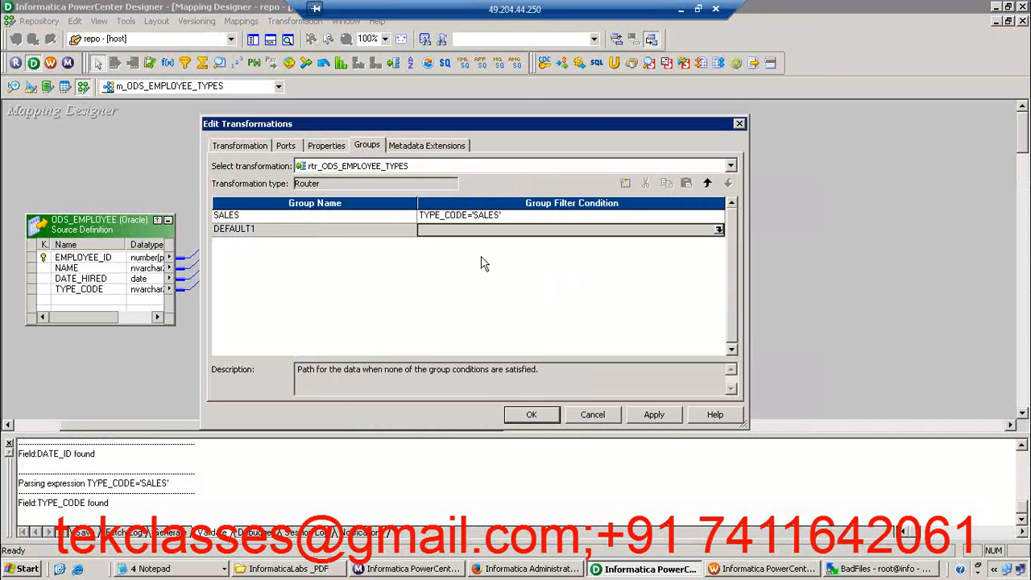
left_click(304, 218)
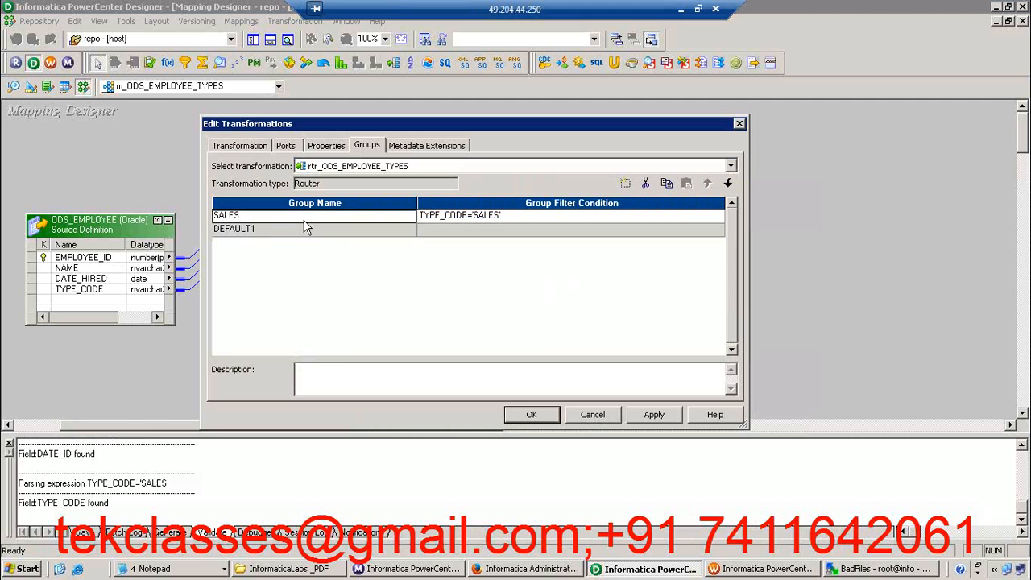
Compare the router's DEFAULT1 group and its description with the SALES group
left_click(249, 228)
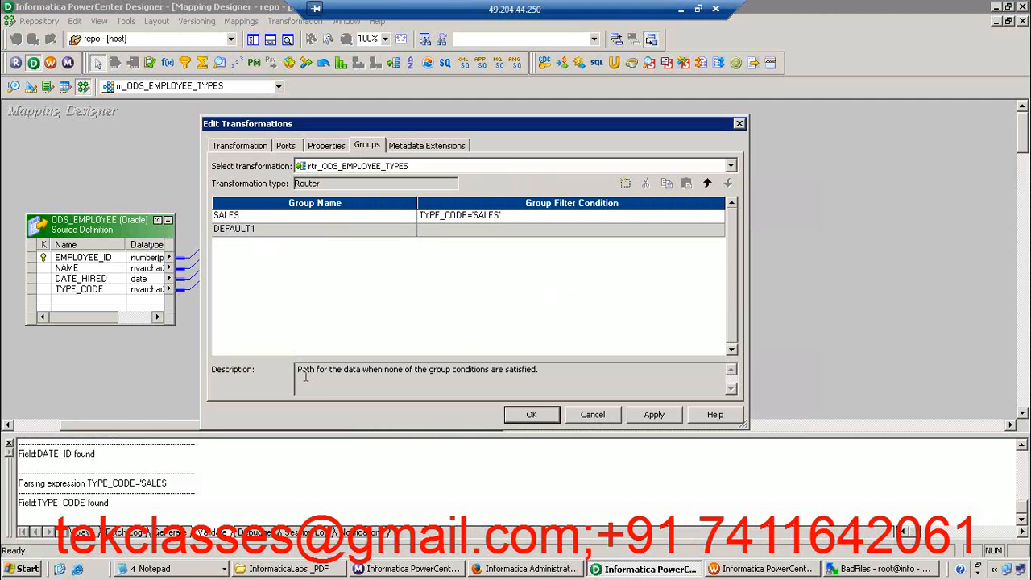
left_click_drag(298, 371, 544, 370)
left_click(508, 313)
left_click(314, 218)
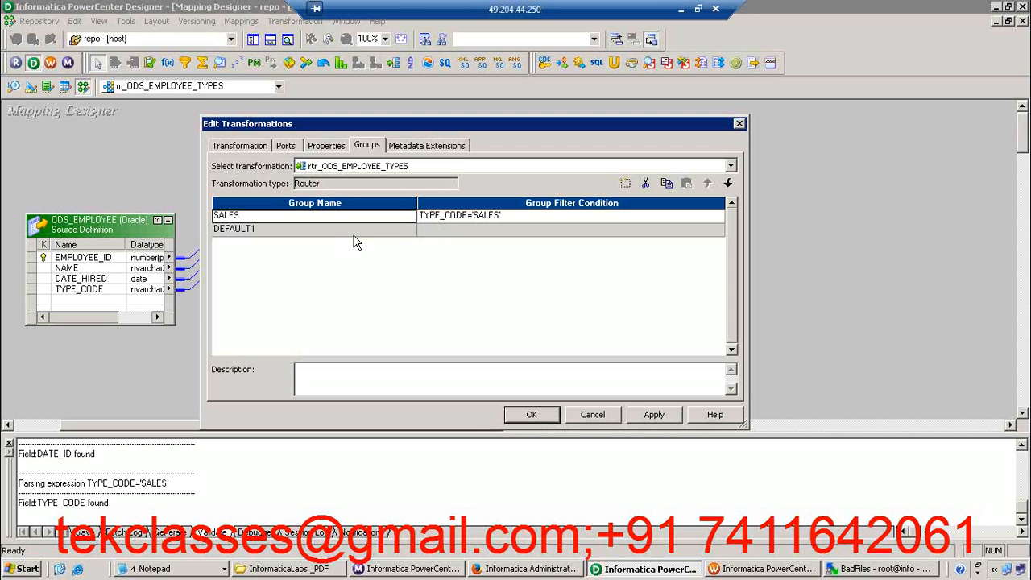
left_click(329, 232)
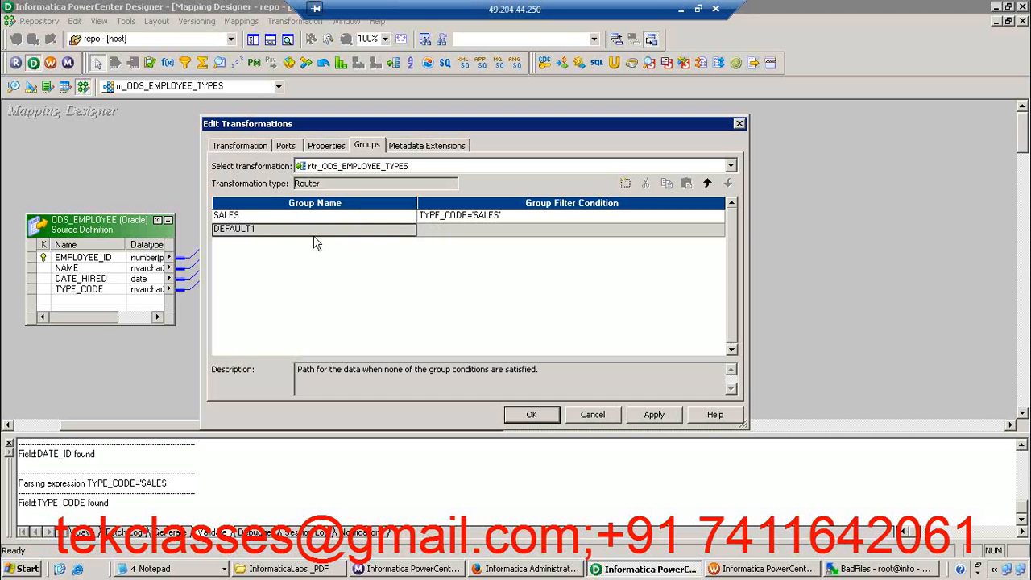
key("Up")
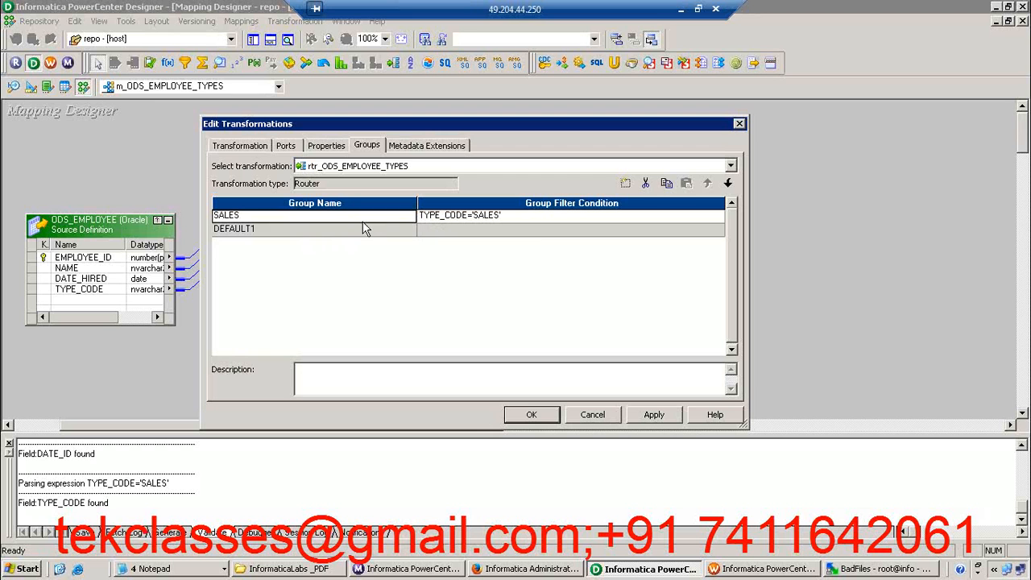
key("Down")
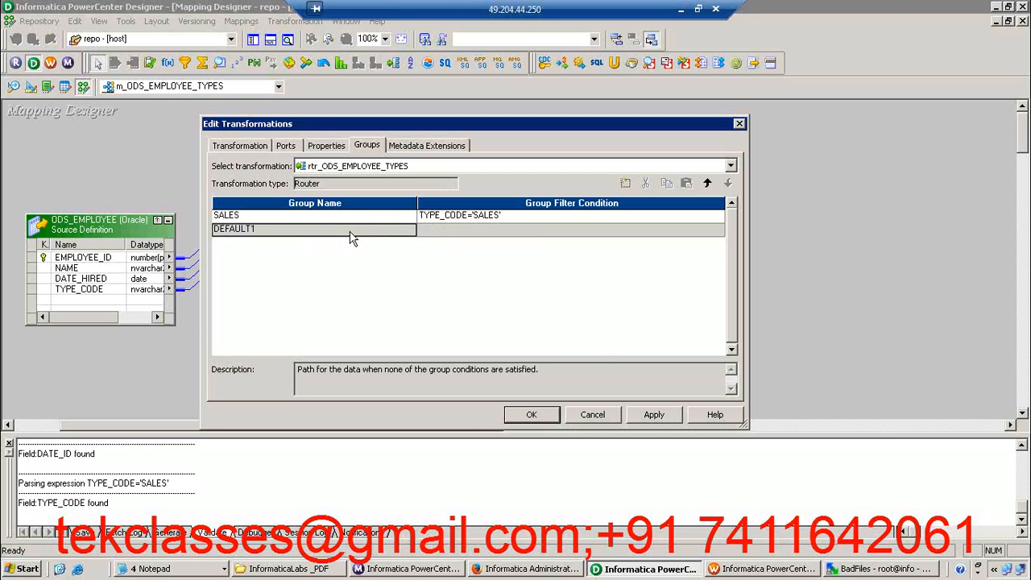
Apply the router's group changes, close its editor and move the router slightly higher in the mapping
left_click(658, 418)
left_click(551, 418)
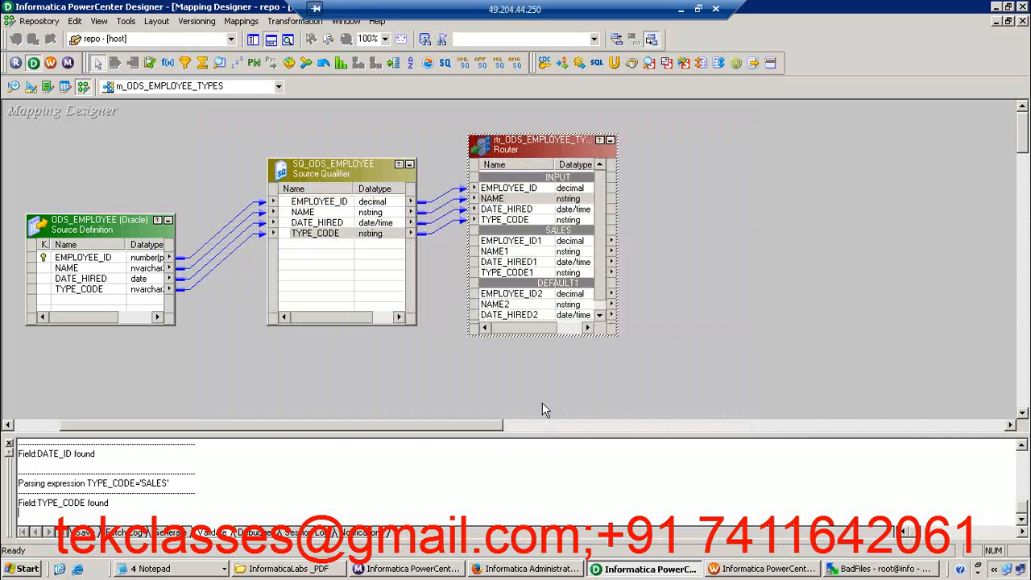
left_click_drag(542, 135, 534, 108)
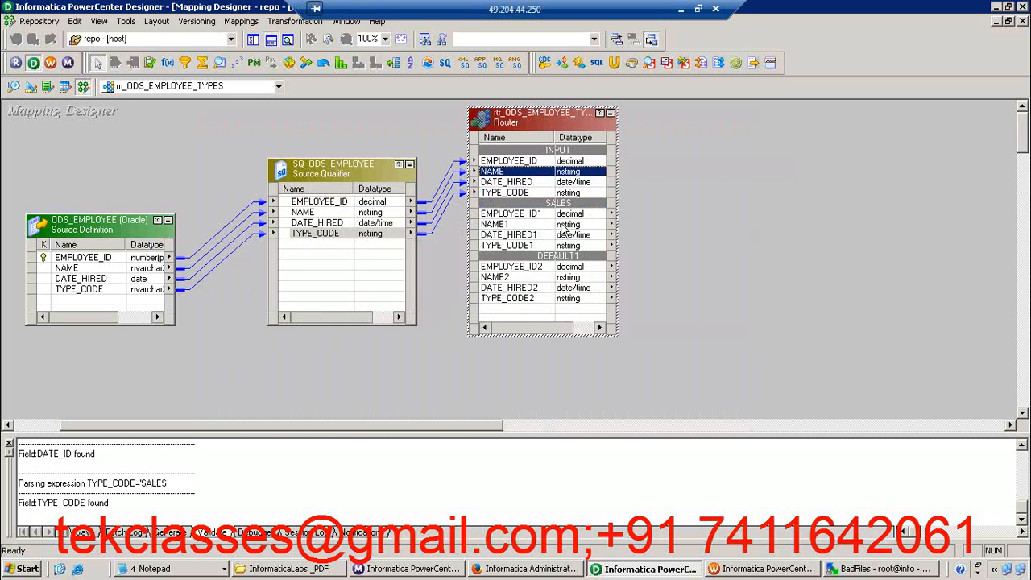
Examine the ports in the router's INPUT, SALES and DEFAULT1 groups on the mapping canvas
left_click(523, 182)
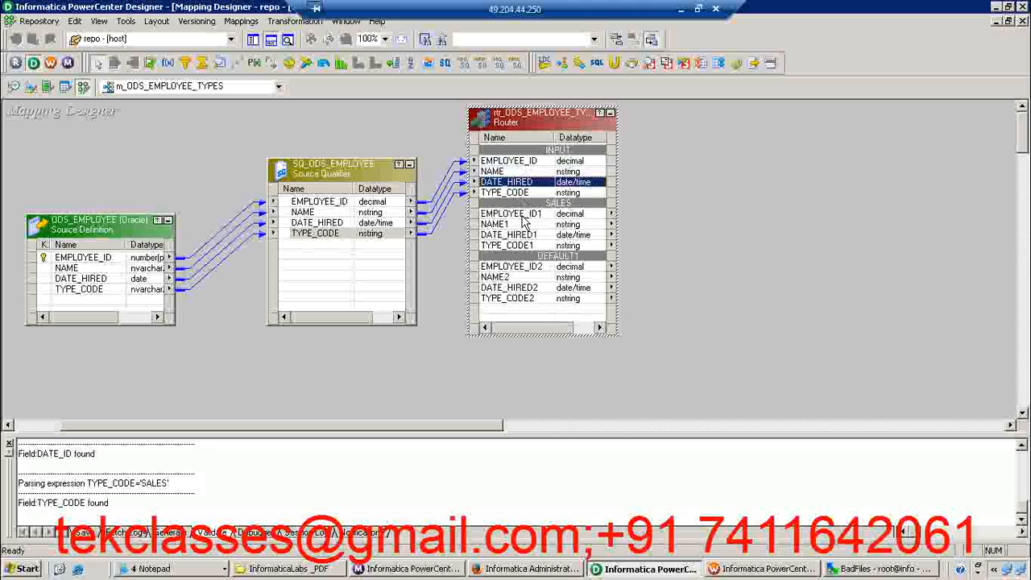
left_click(523, 215)
left_click(531, 289)
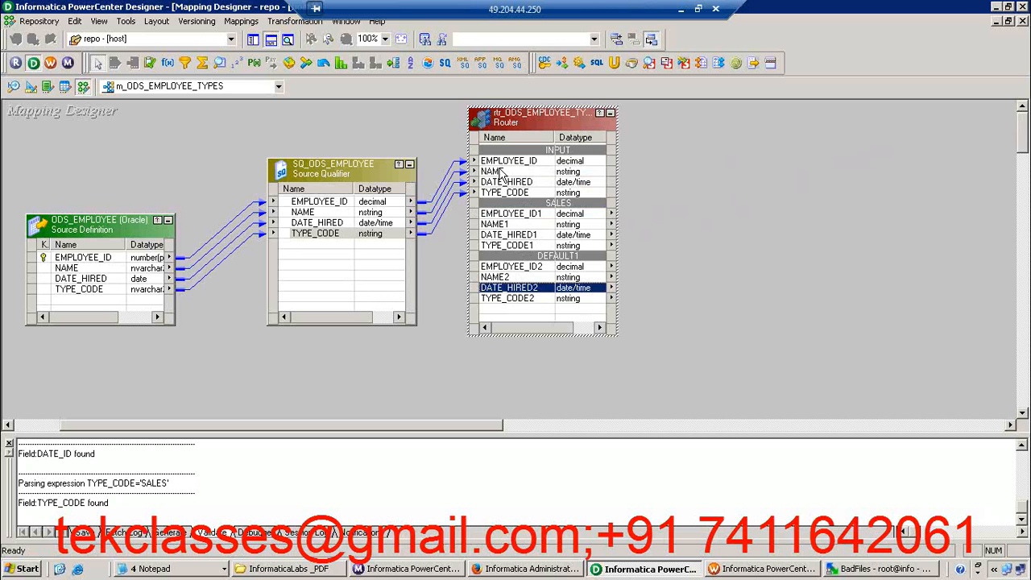
left_click(503, 172)
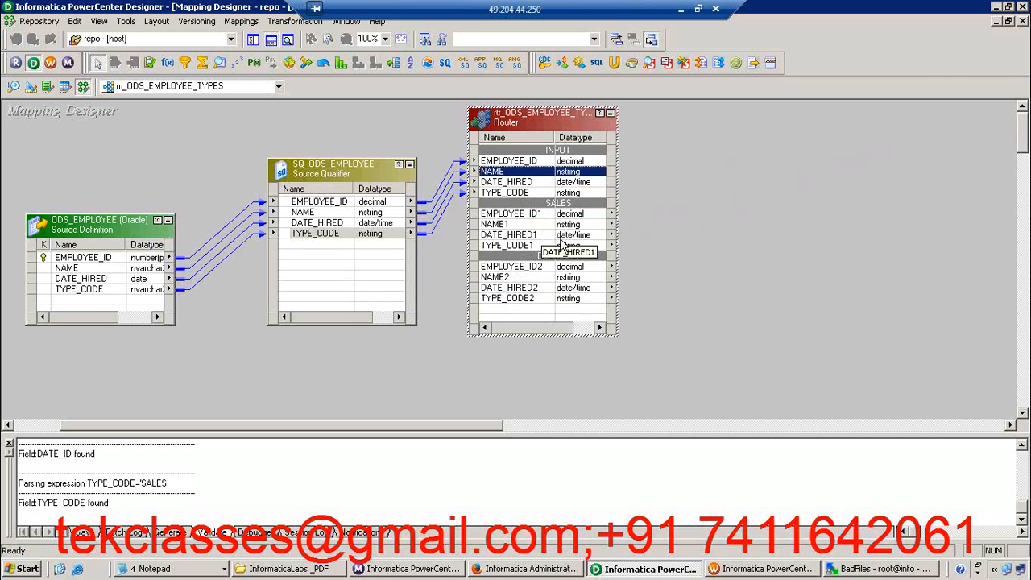
left_click(544, 235)
Reopen the router for editing and add a second group named NON_SALES
double_click(544, 239)
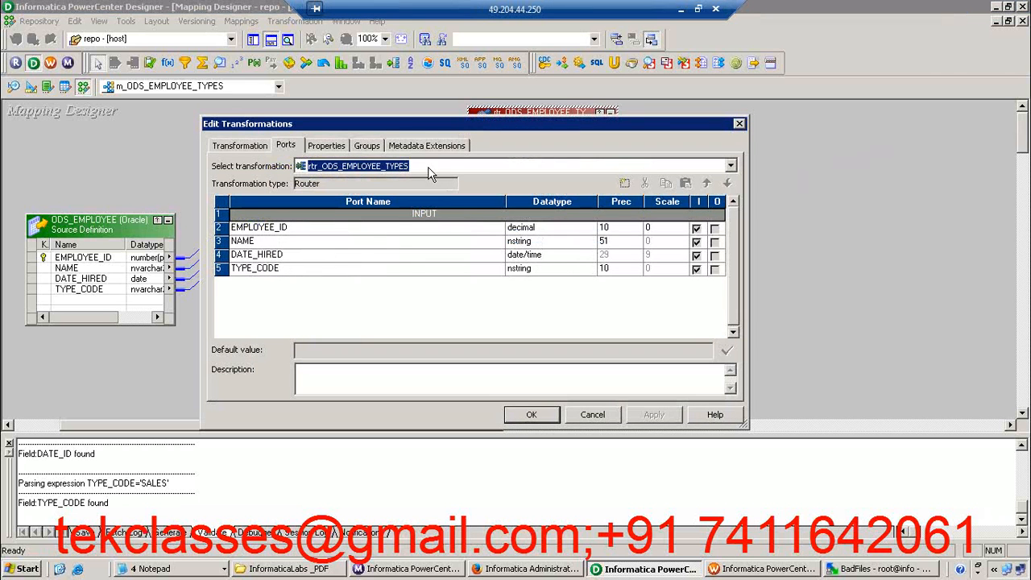
left_click(366, 146)
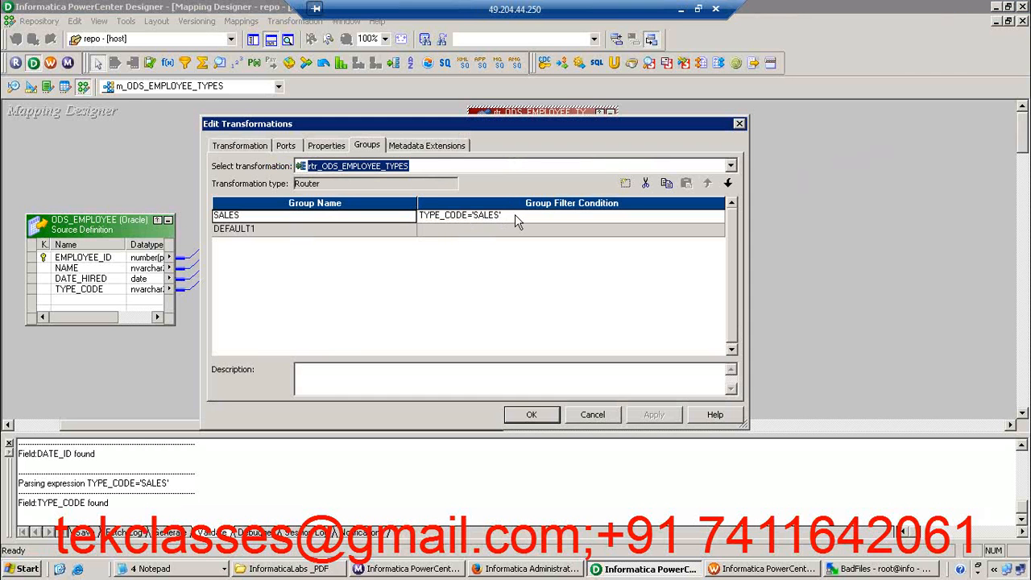
left_click(626, 184)
double_click(247, 231)
type("BI")
key("BackSpace")
key("BackSpace")
type("NON_SALES")
Consult the NON_SALES router group condition in cell H10 of the DATA_MAPPING_Sheet workbook in Excel, and return to Designer
left_click(680, 12)
left_click(847, 344)
double_click(847, 344)
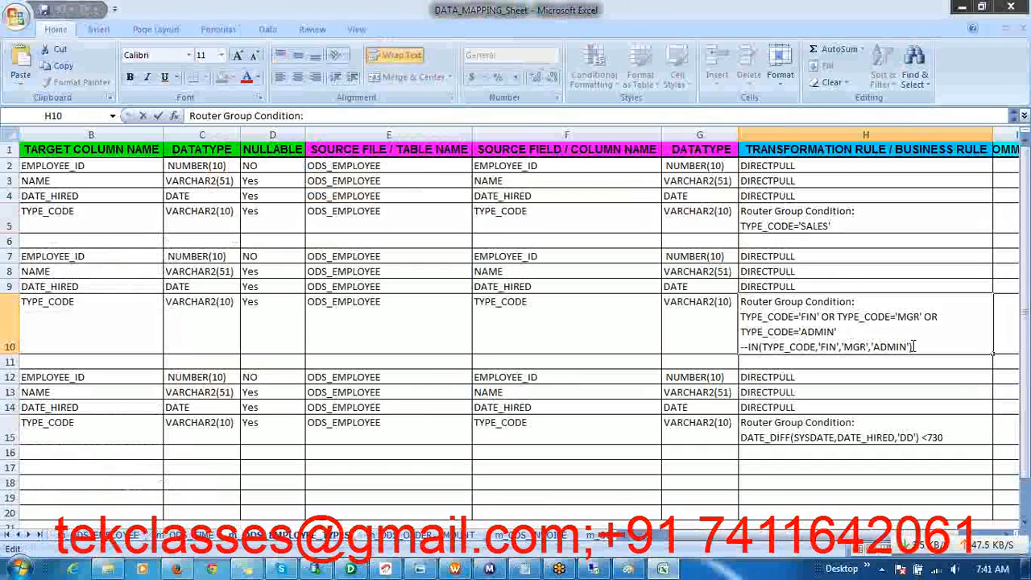
left_click_drag(914, 346, 880, 347)
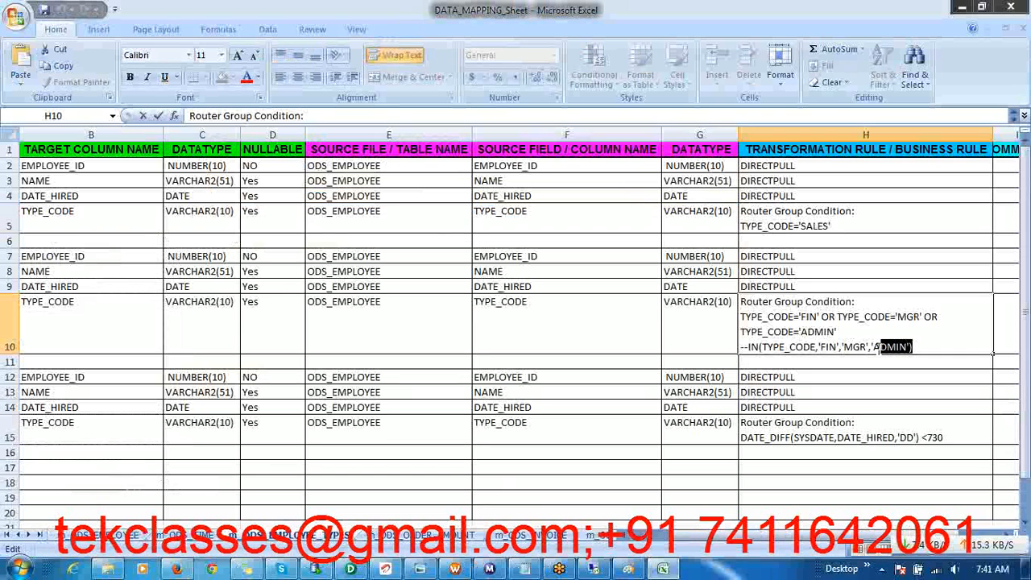
left_click(843, 339)
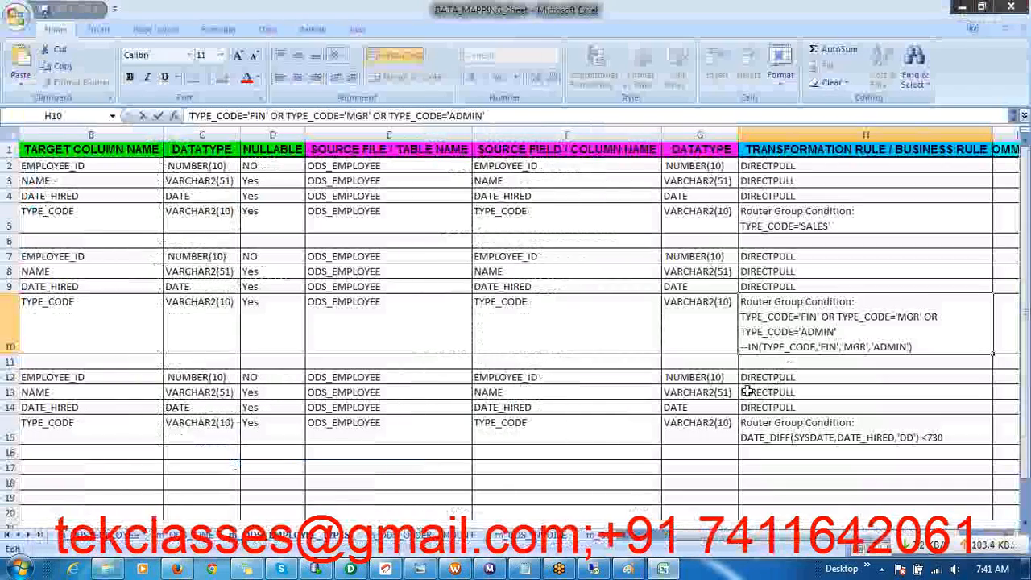
left_click(594, 568)
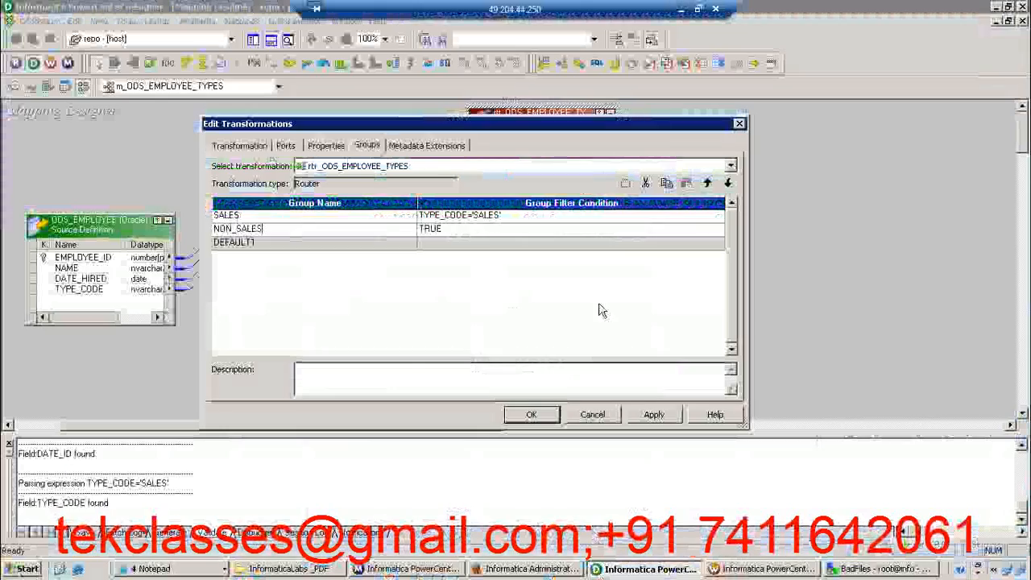
Replace the NON_SALES group's filter condition TRUE with the IN function
left_click(694, 230)
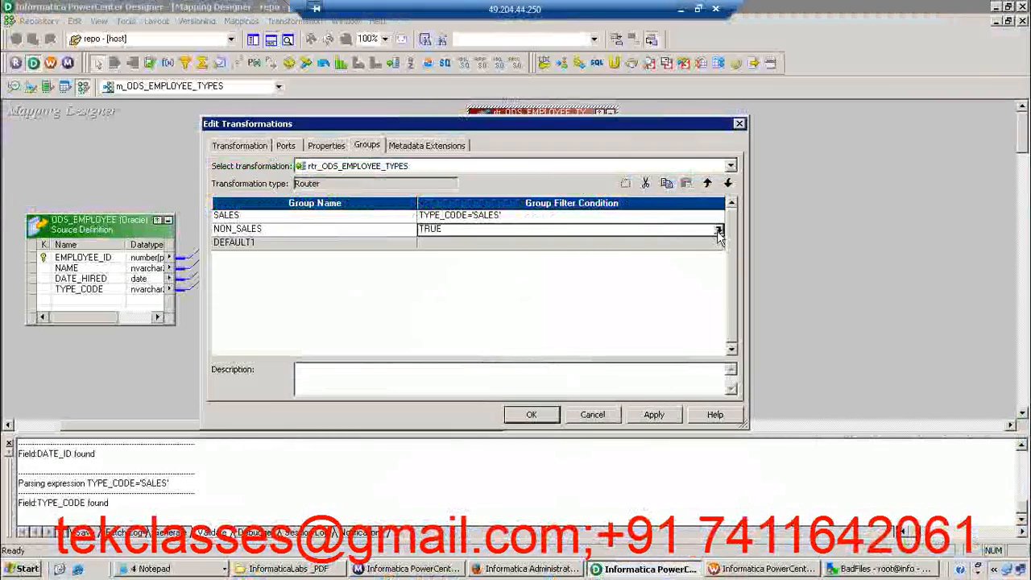
left_click(718, 231)
key("ctrl+a")
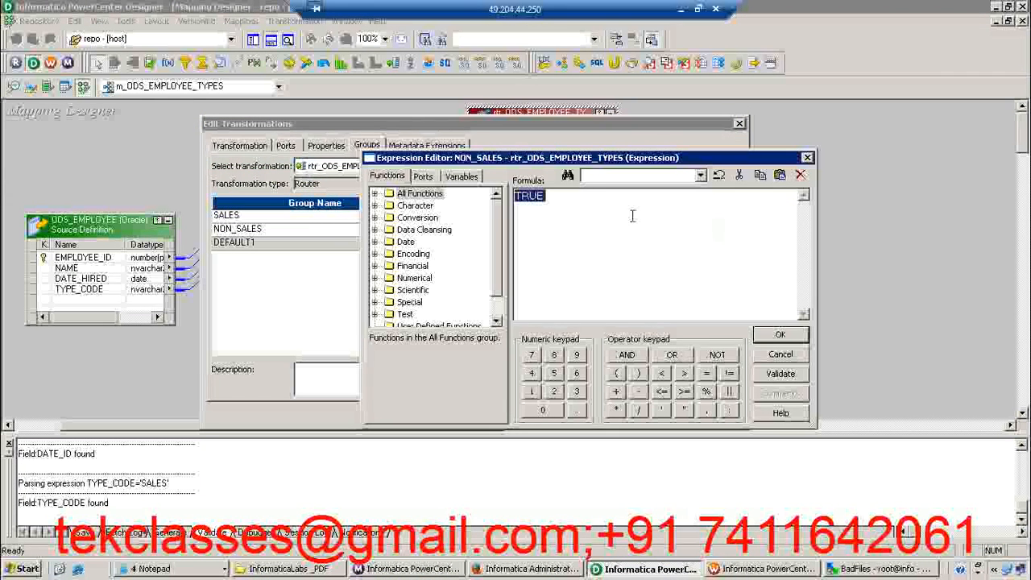
left_click(374, 193)
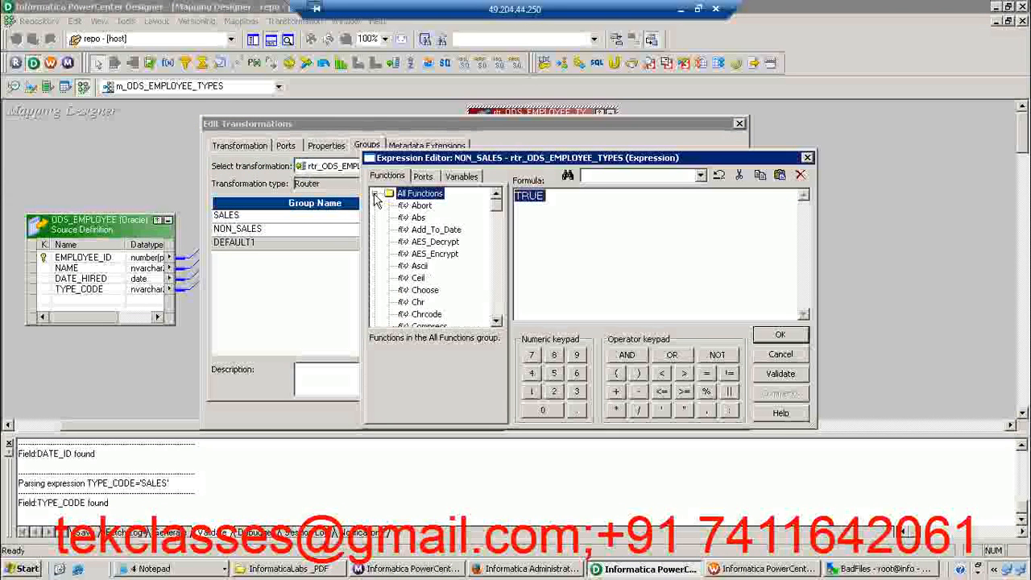
left_click_drag(496, 209, 494, 236)
left_click(416, 266)
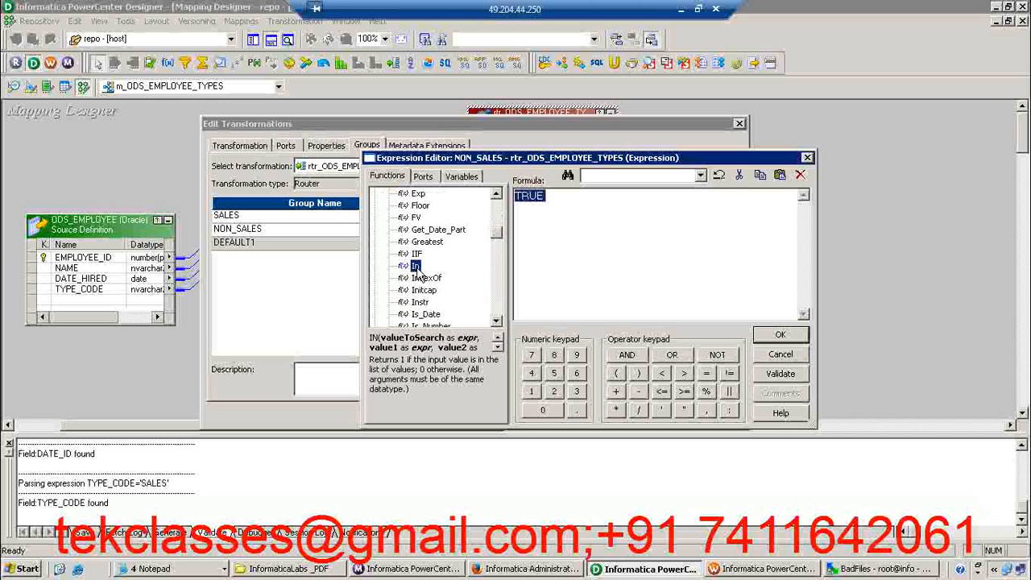
double_click(415, 269)
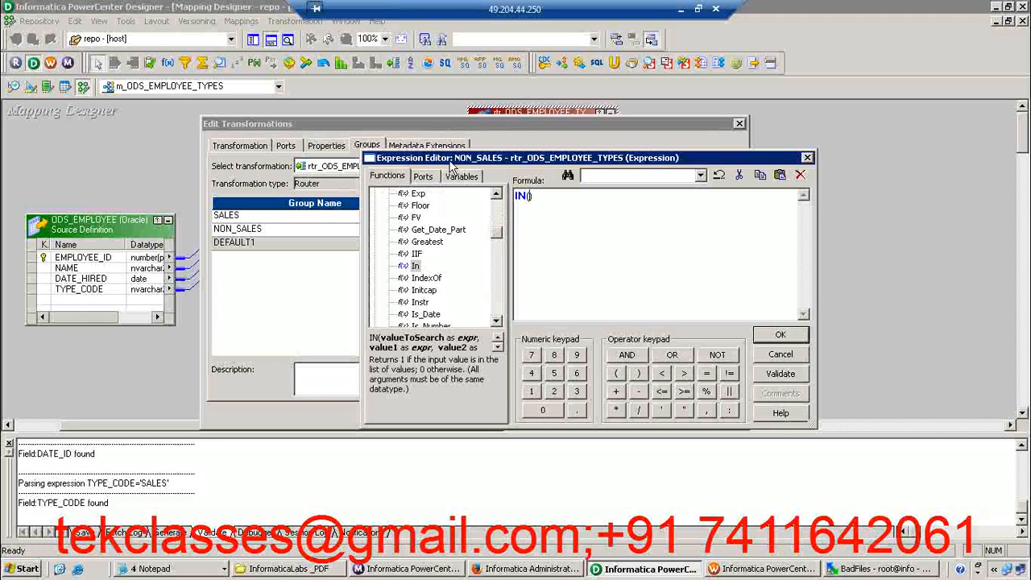
Complete the NON_SALES condition as IN(TYPE_CODE,'FIN','ADMIN','MGR') using the router's TYPE_CODE port, validate it and accept the expression
left_click(423, 176)
left_click(442, 243)
double_click(441, 243)
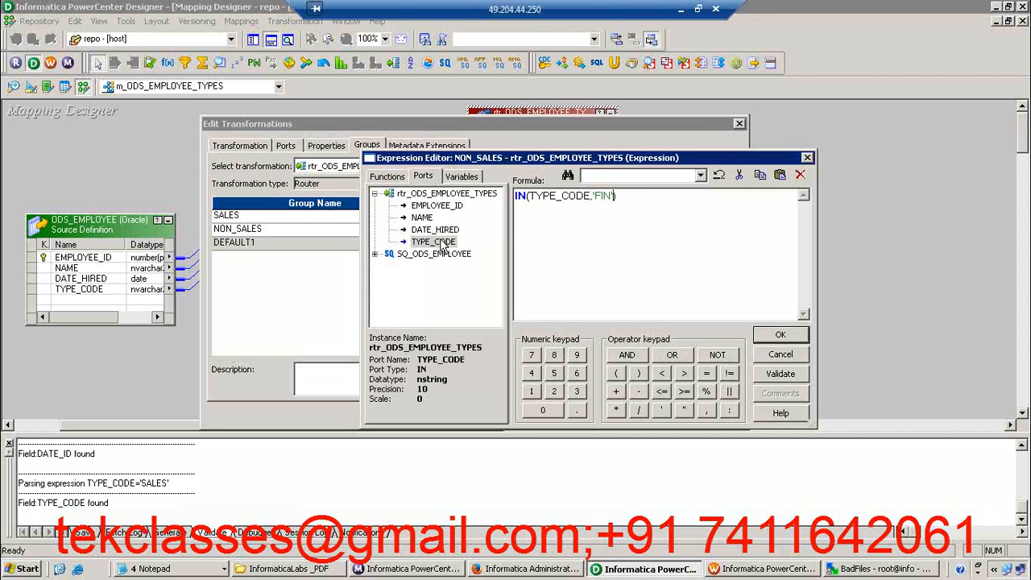
type(",'FIN','ADMIN','")
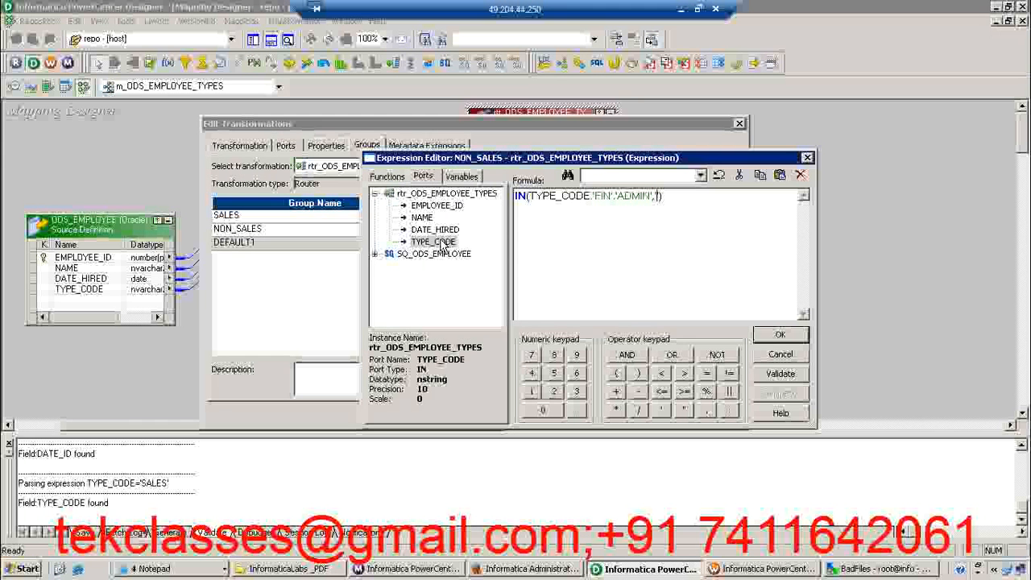
type("MGR")
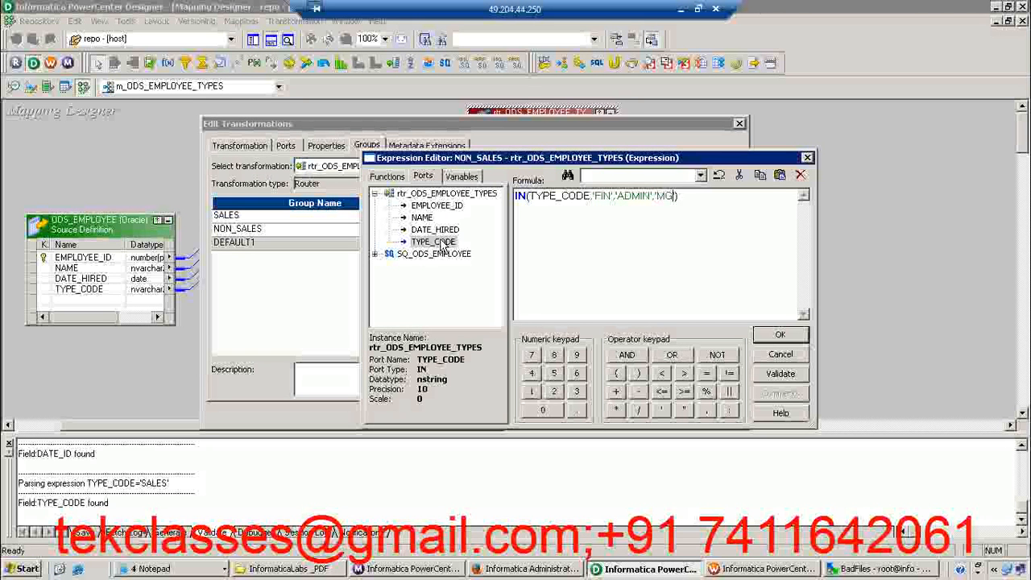
key("alt+Tab")
key("alt+Tab")
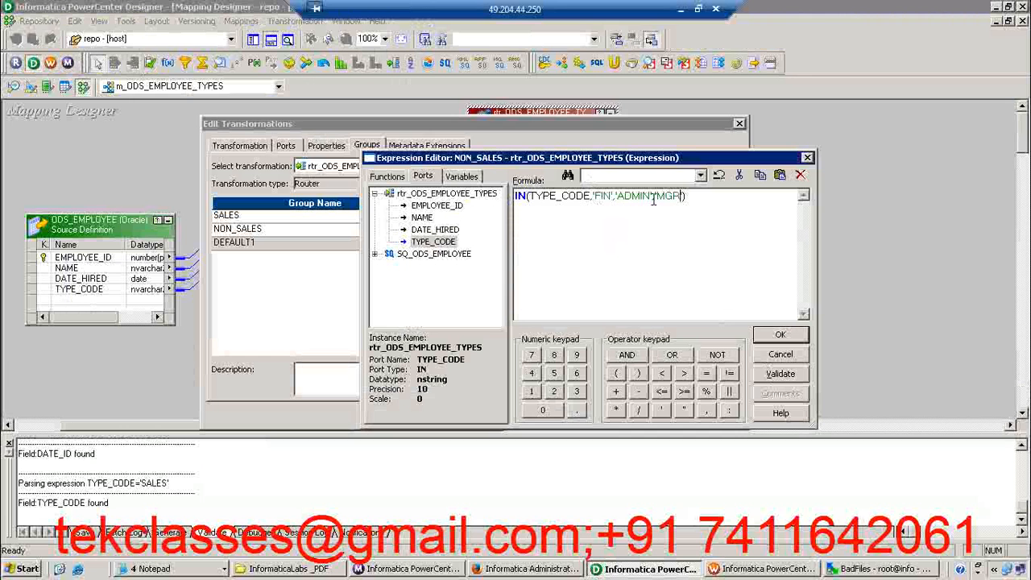
left_click(779, 373)
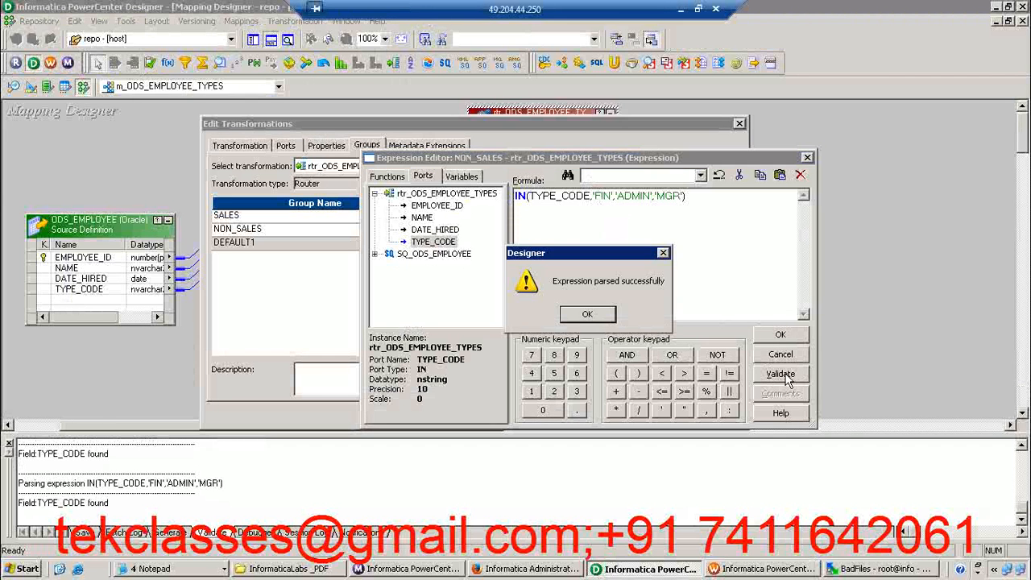
left_click(601, 316)
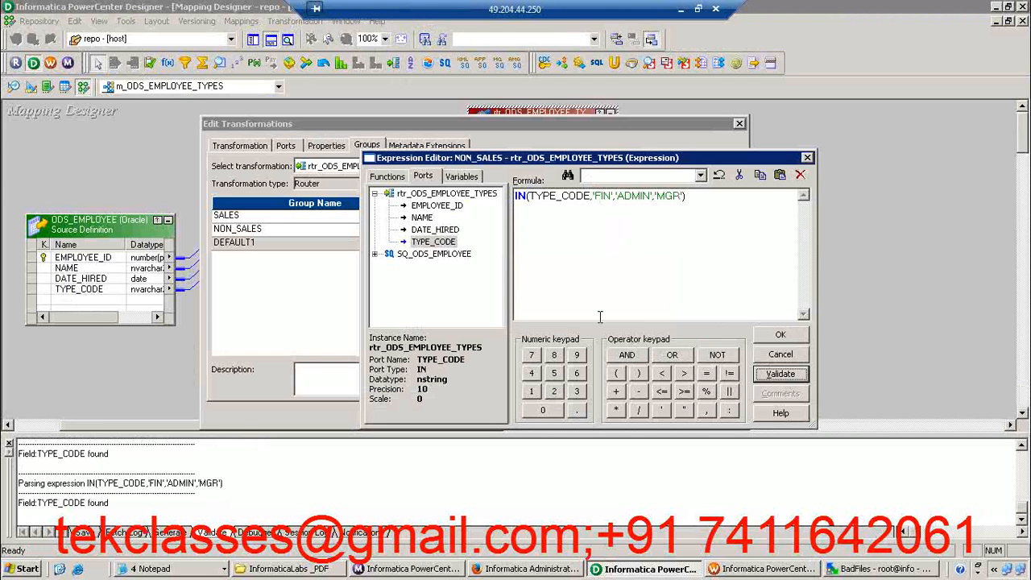
left_click(780, 337)
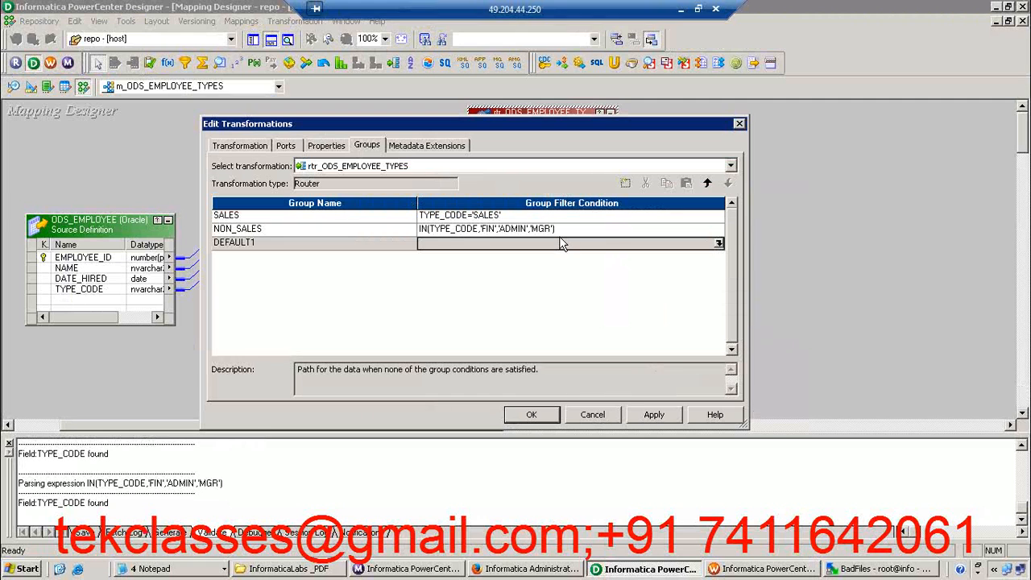
Add a third router group after NON_SALES and name it ROOKIE
left_click(358, 233)
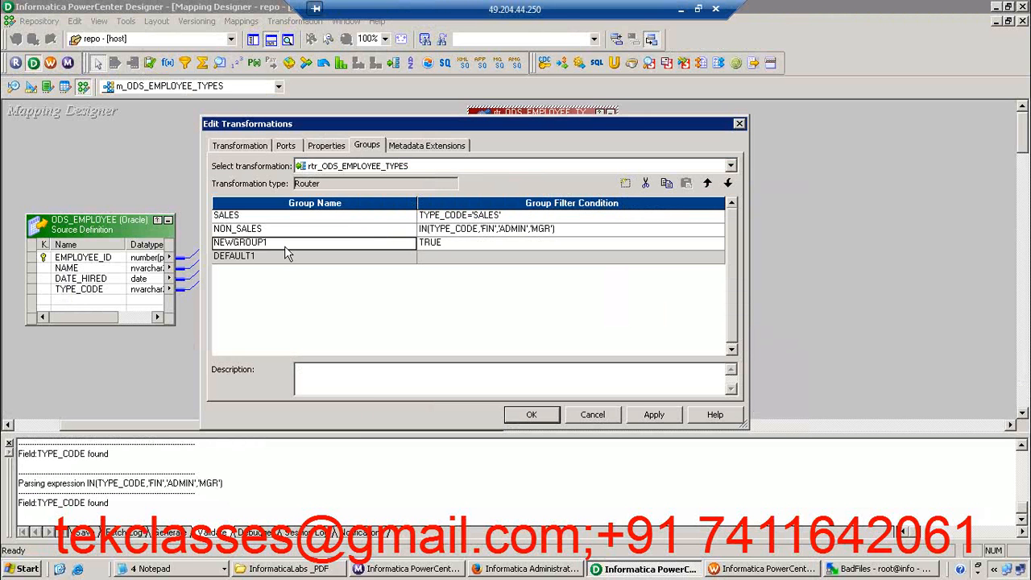
left_click(241, 242)
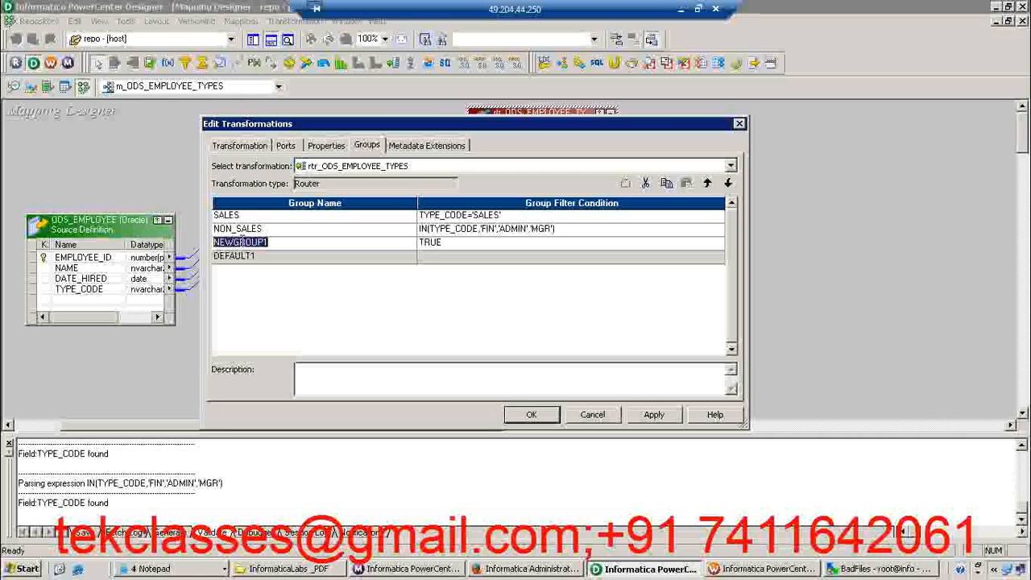
type("ROOKIE")
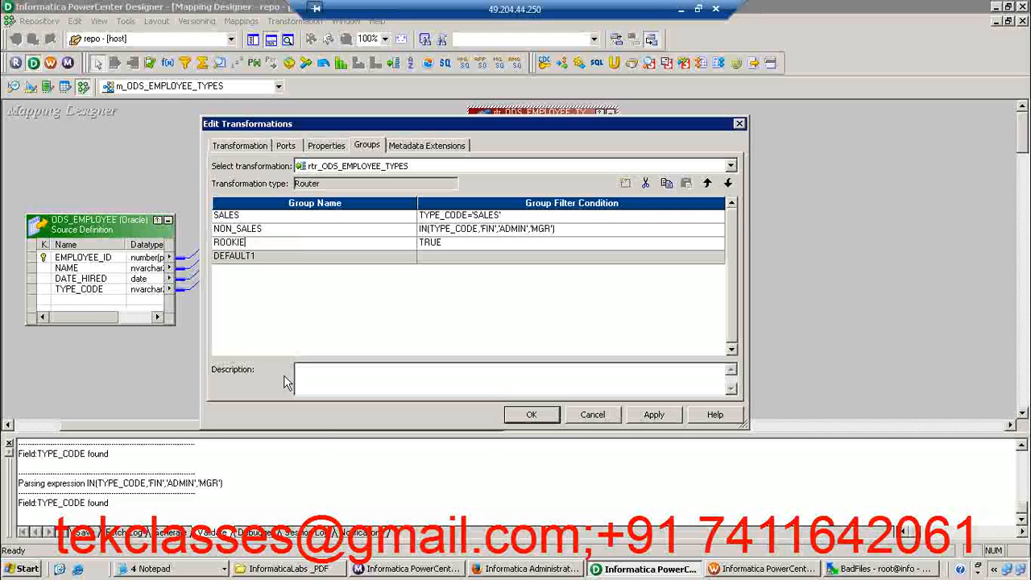
Switch to the sticky note and add the line DATE_DIFF(DATE1,DATE2,'MM')----MONTHS below the Router heading
left_click(679, 15)
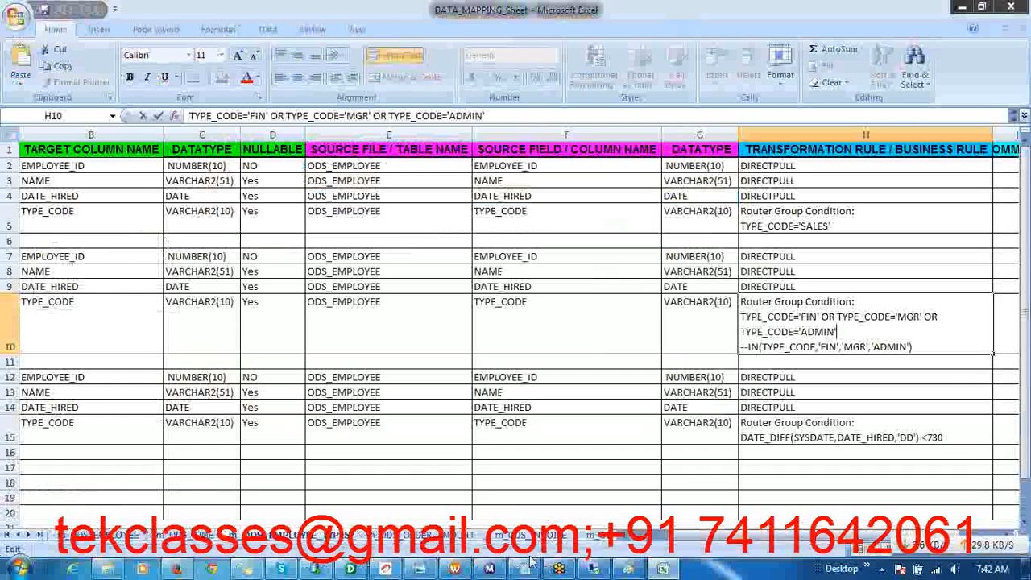
left_click(245, 569)
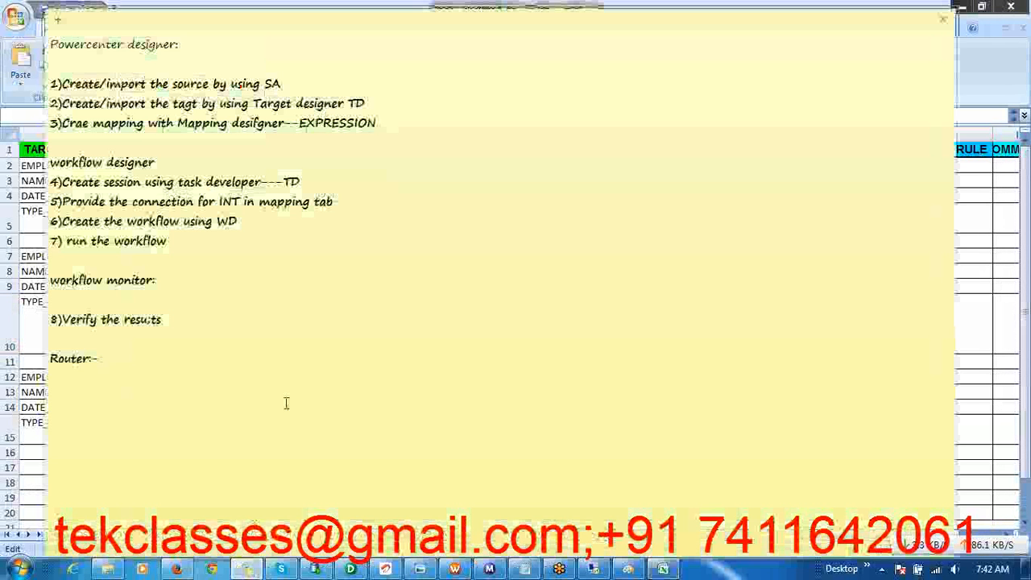
key("Return")
type("DATE_DIFF")
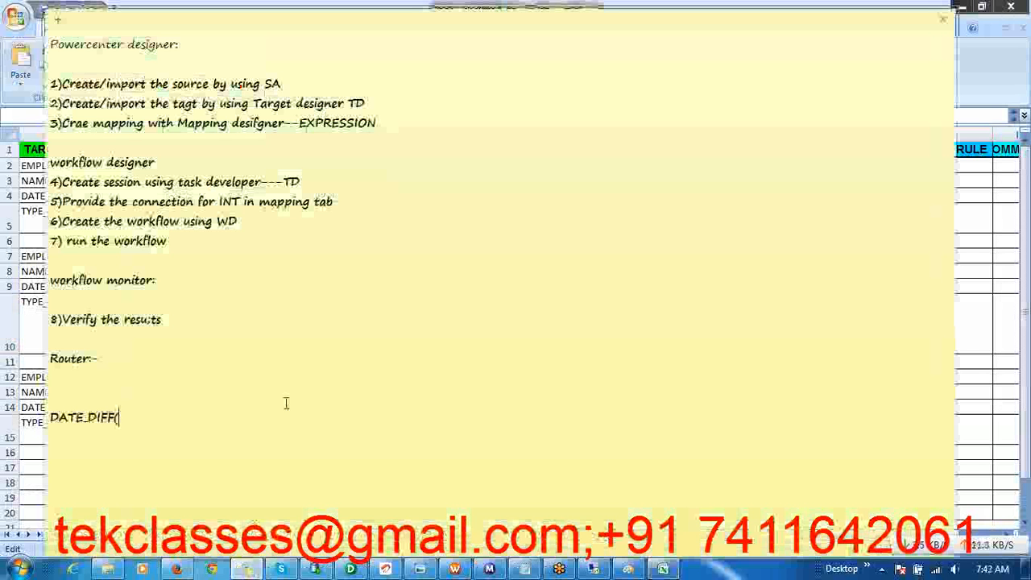
type("(DATE1")
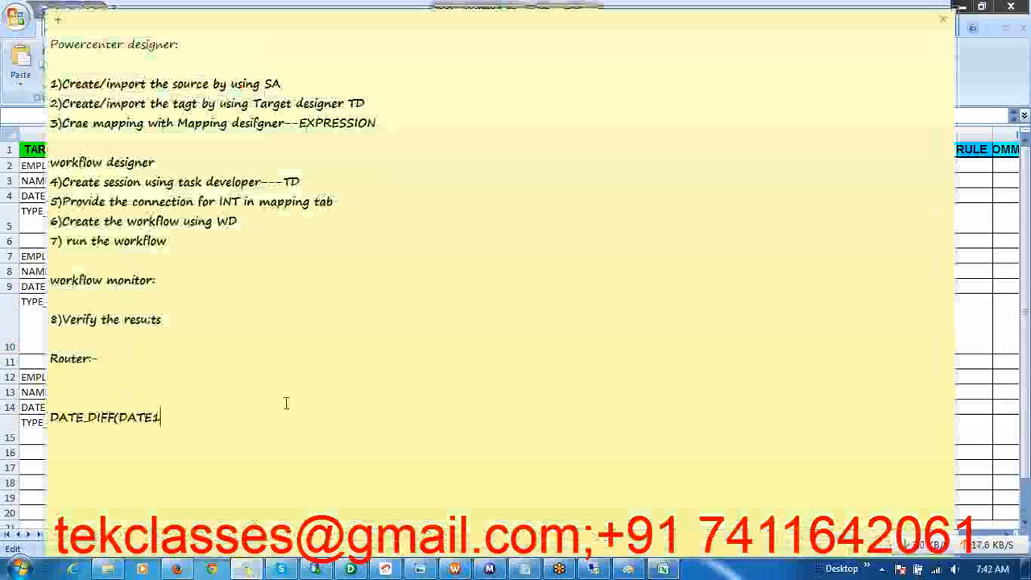
type(",DATE2,")
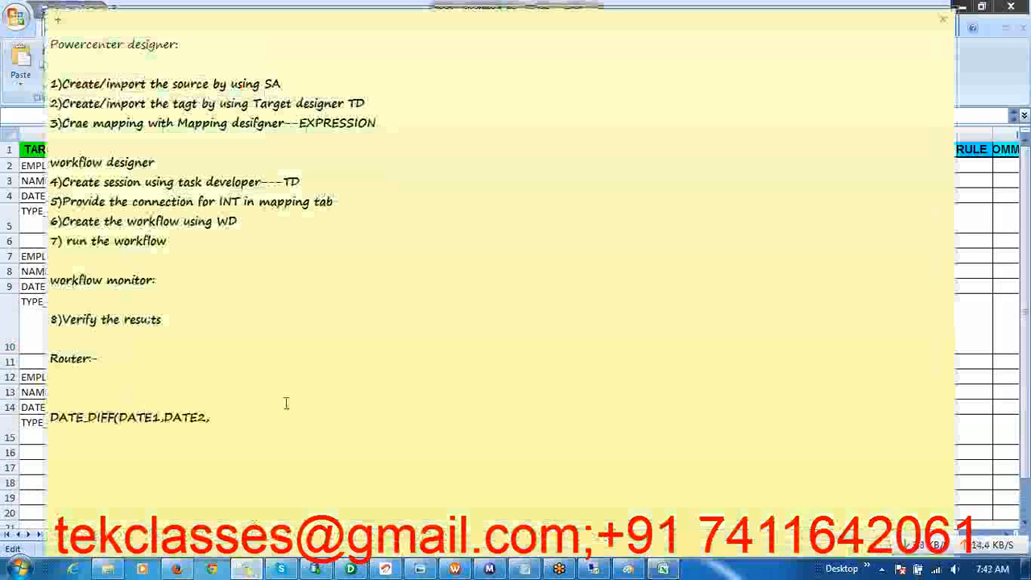
type("\"")
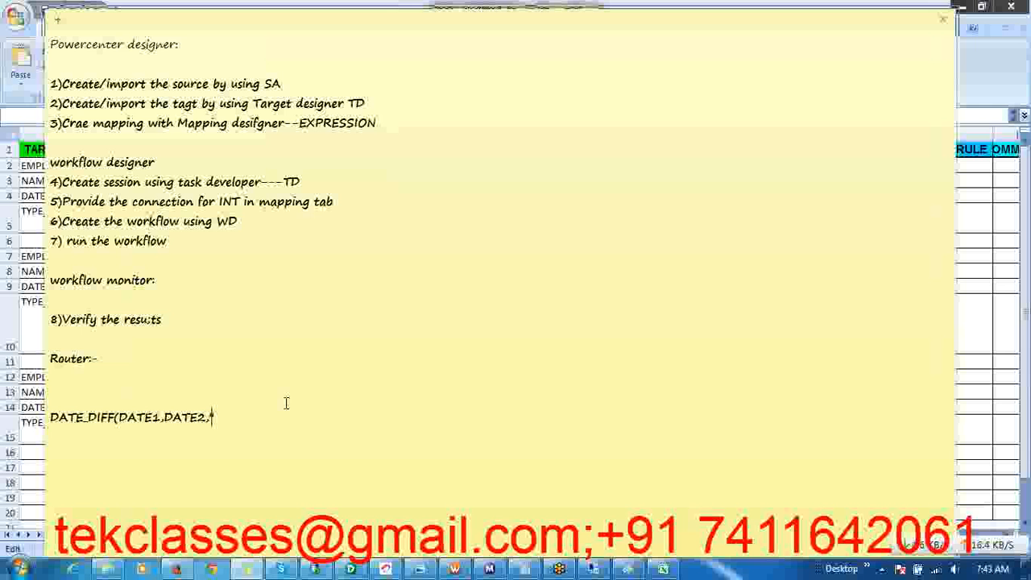
type("MM')---MONTHS")
key("Return")
Duplicate the DATE_DIFF months line further down the sticky note, leaving blank lines between the two
left_click(322, 416)
key("shift+Home")
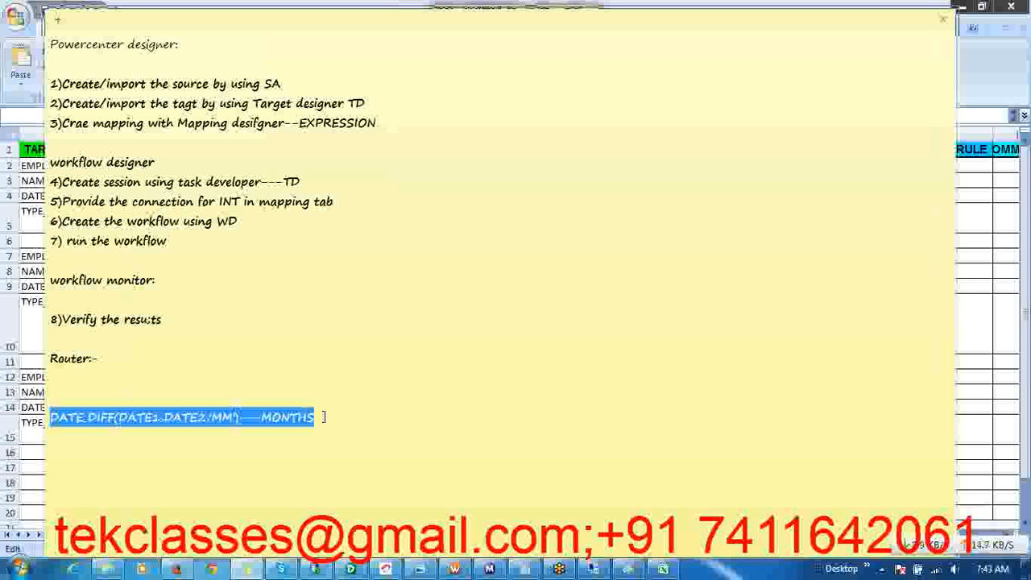
key("ctrl+c")
key("End")
key("Return")
key("Return")
key("Return")
key("ctrl+v")
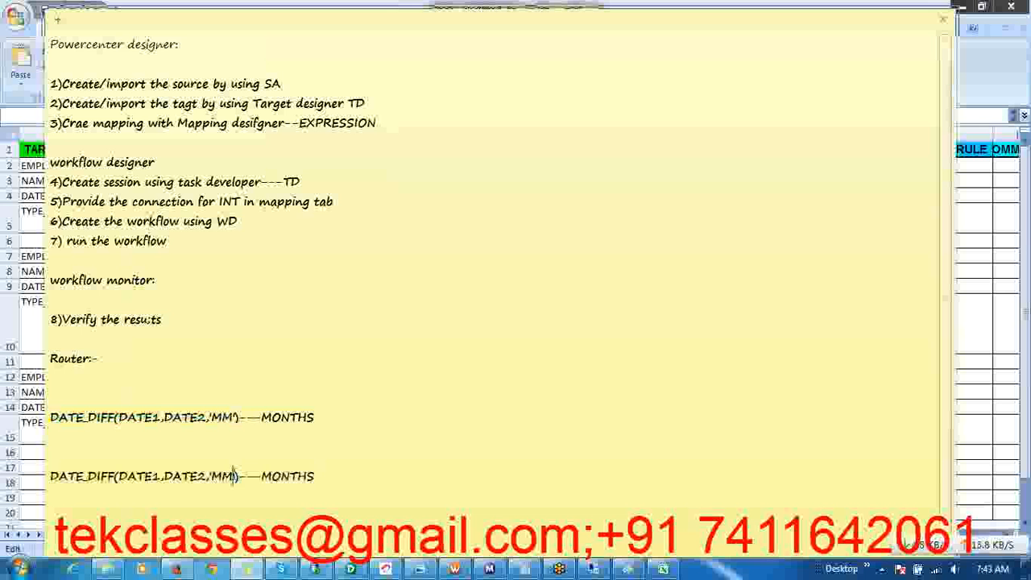
Change the duplicated DATE_DIFF line's format to 'YY' and its label to YEARS
key("BackSpace")
key("BackSpace")
key("BackSpace")
key("BackSpace")
type("YY")
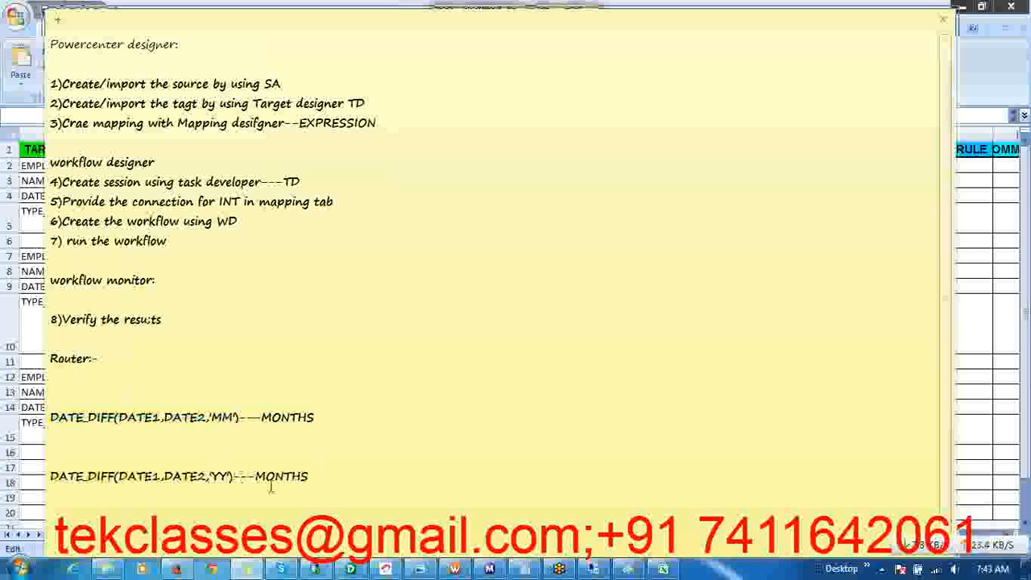
double_click(276, 477)
type("YEARS")
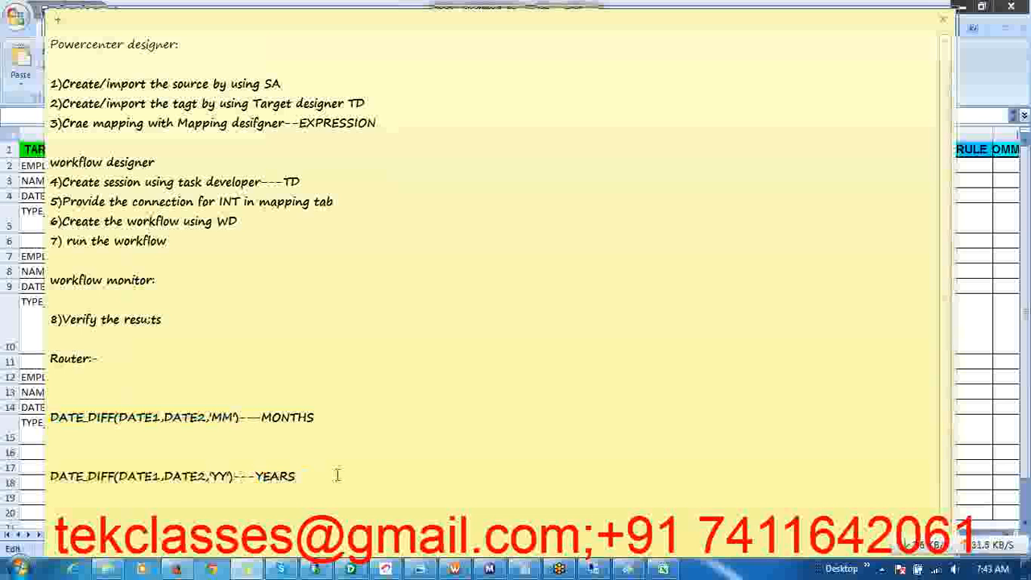
Paste another copy of the months line below the YEARS line and change its format to 'DD'
key("Return")
key("Return")
key("ctrl+v")
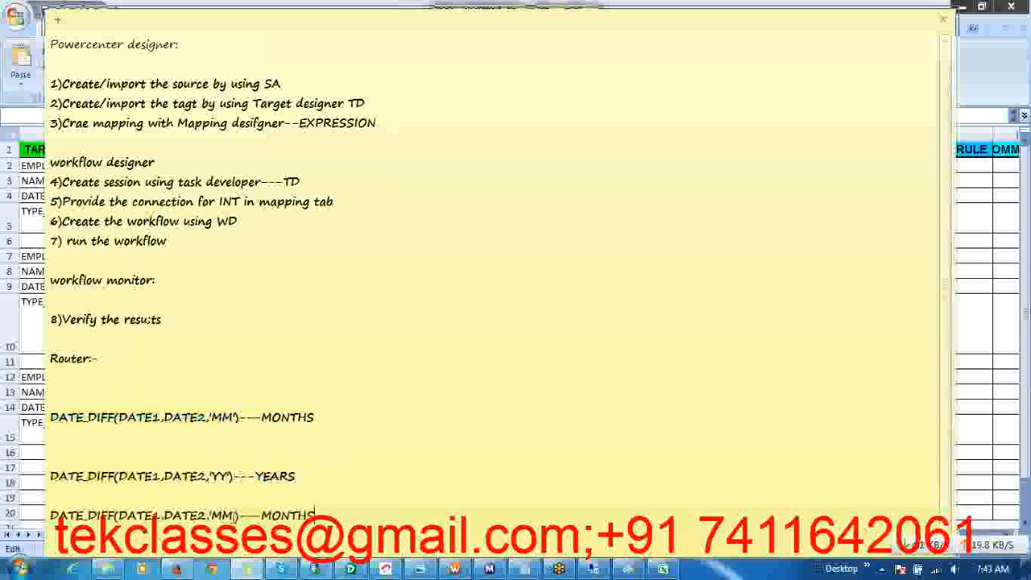
double_click(232, 515)
type("DD")
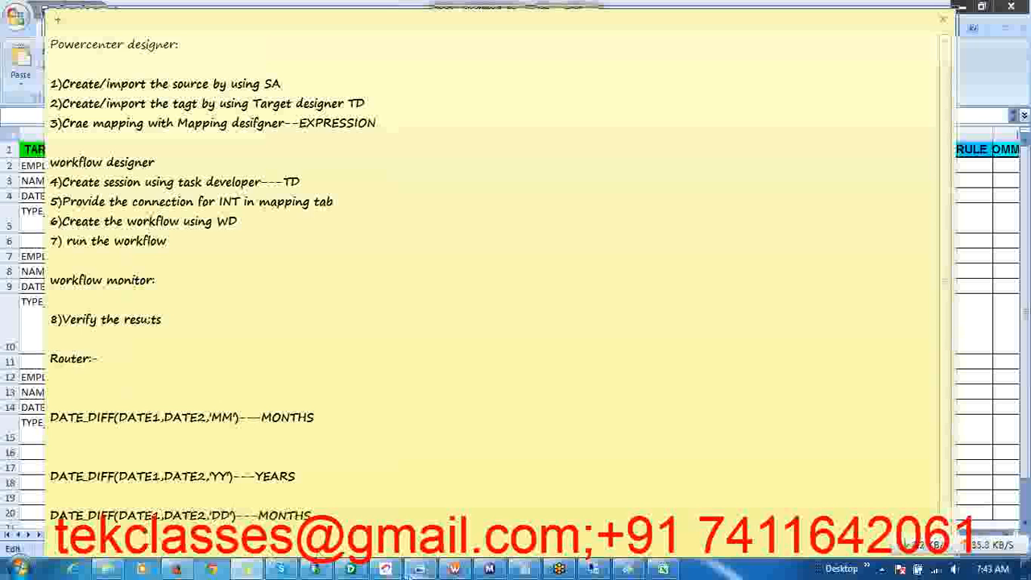
Return to the remote PowerCenter Designer and replace the ROOKIE group's filter condition TRUE with the DATE_DIFF function
left_click(350, 570)
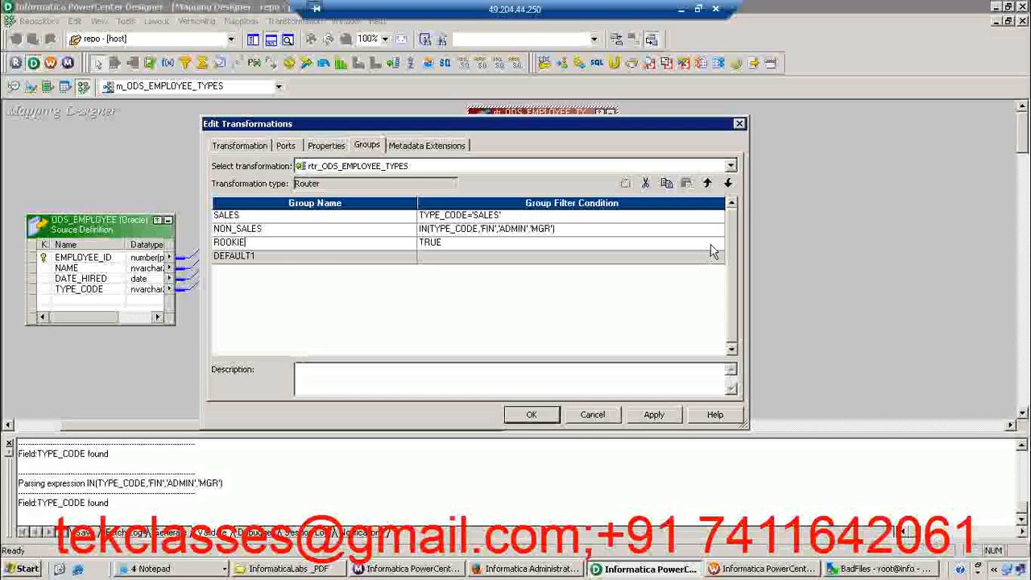
left_click(717, 244)
left_click(721, 246)
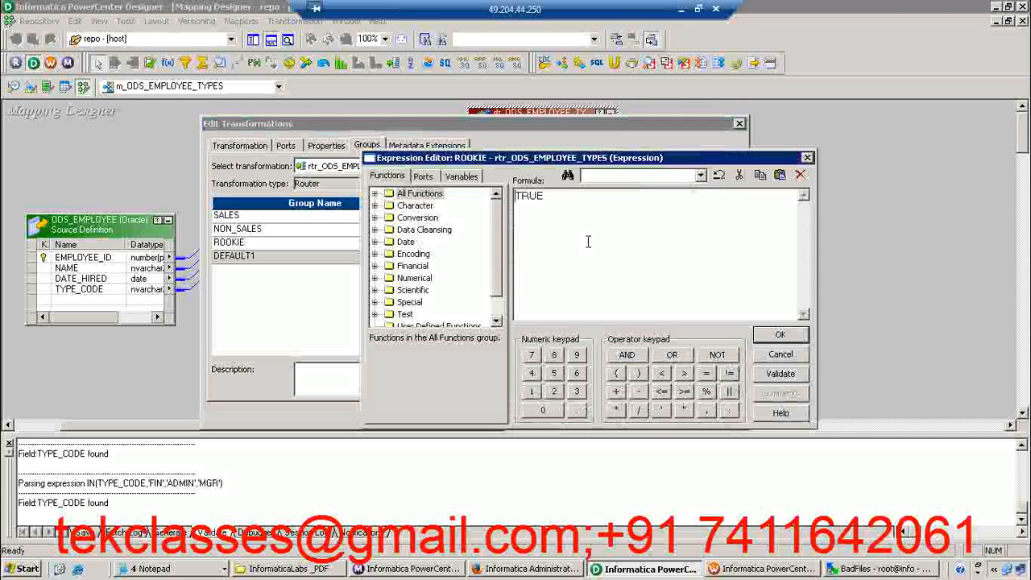
left_click(374, 195)
left_click_drag(495, 207, 484, 230)
left_click(440, 219)
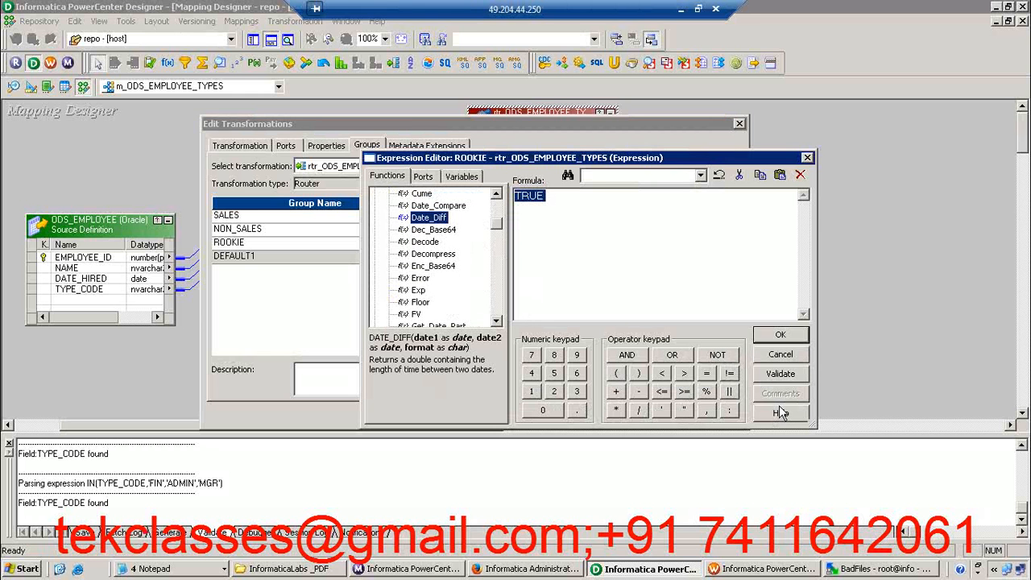
double_click(435, 218)
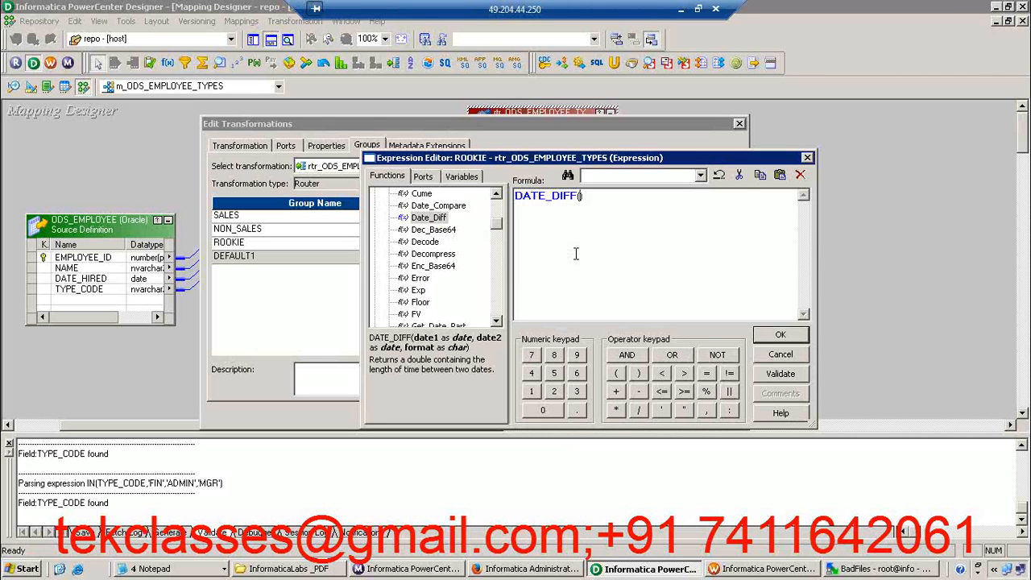
Fill the first two DATE_DIFF arguments with the built-in variable SYSDATE and the router's DATE_HIRED port
left_click(460, 176)
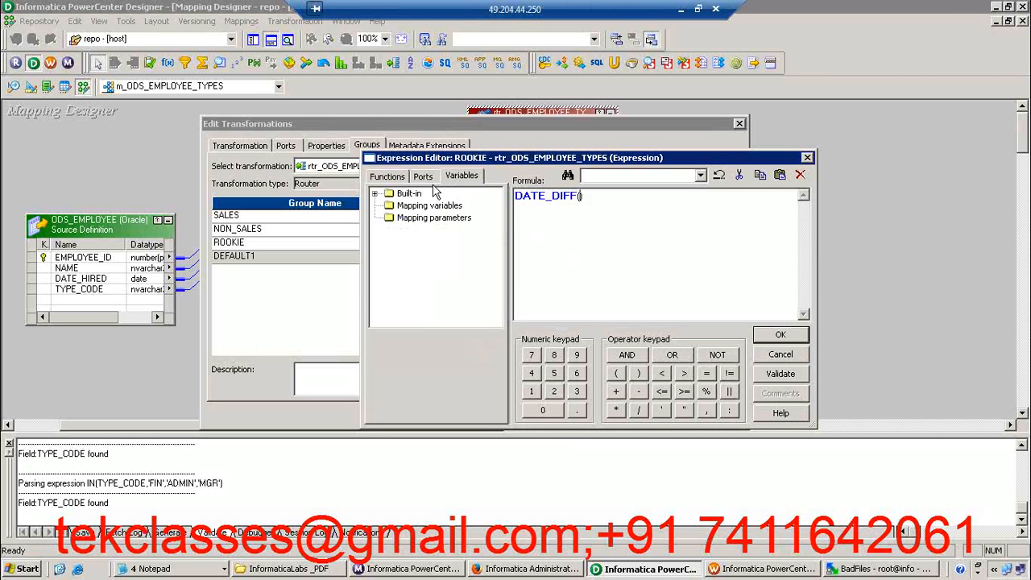
left_click(374, 195)
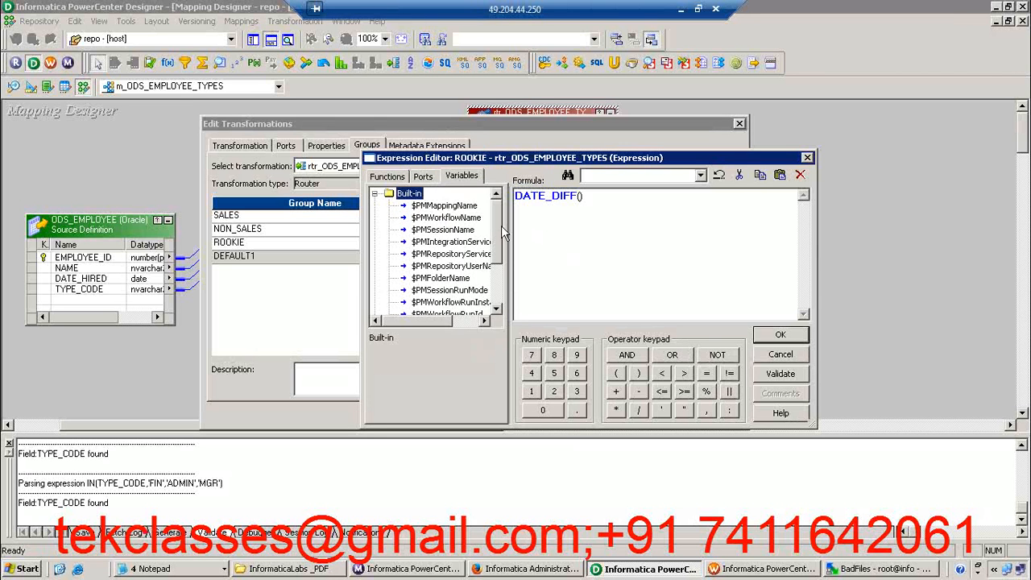
left_click_drag(497, 233, 493, 266)
double_click(427, 291)
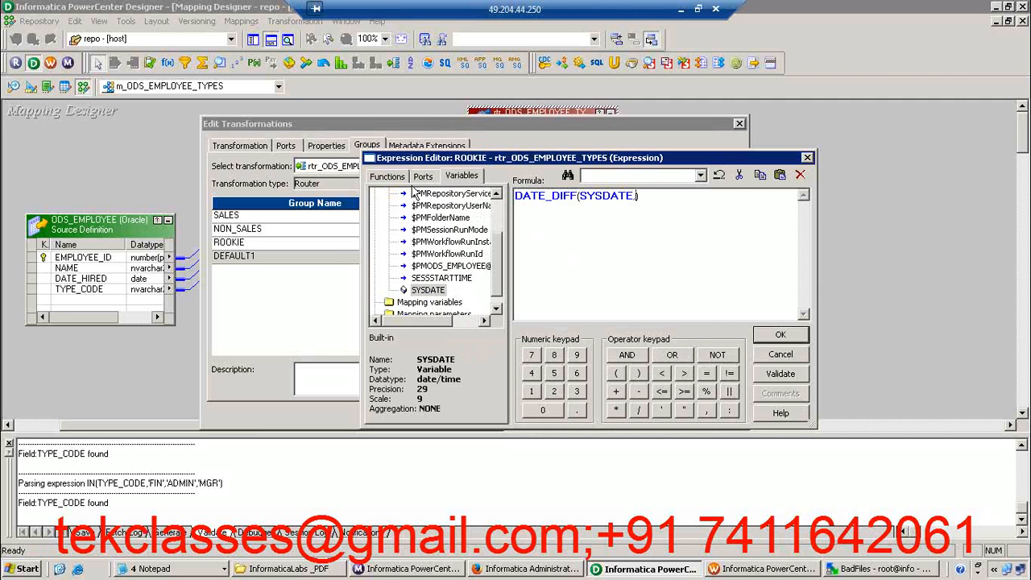
left_click(427, 179)
double_click(434, 230)
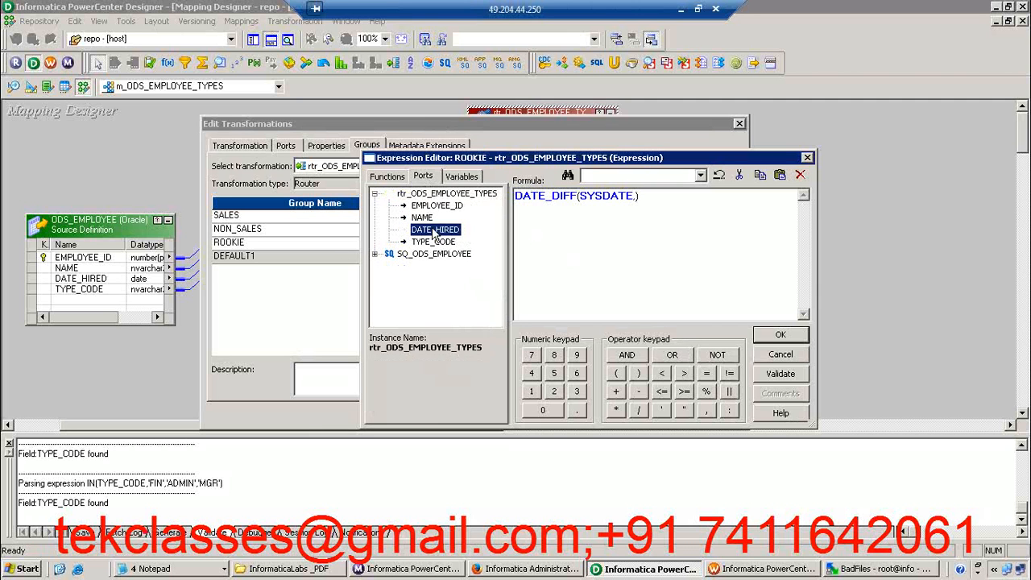
Complete the ROOKIE condition with format 'YY' and the comparison <=2, then validate and accept the expression
type(",''")
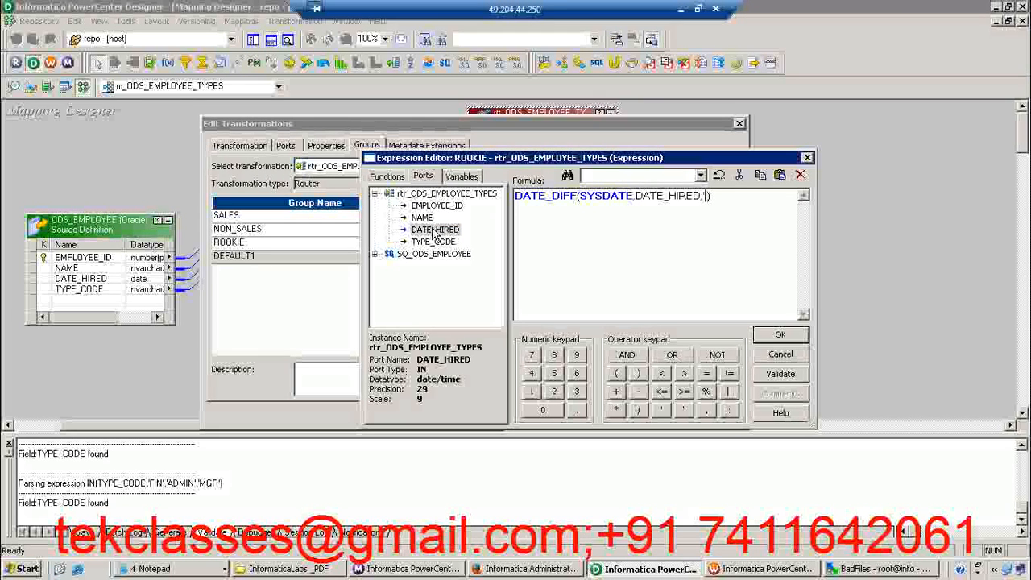
type("YY")
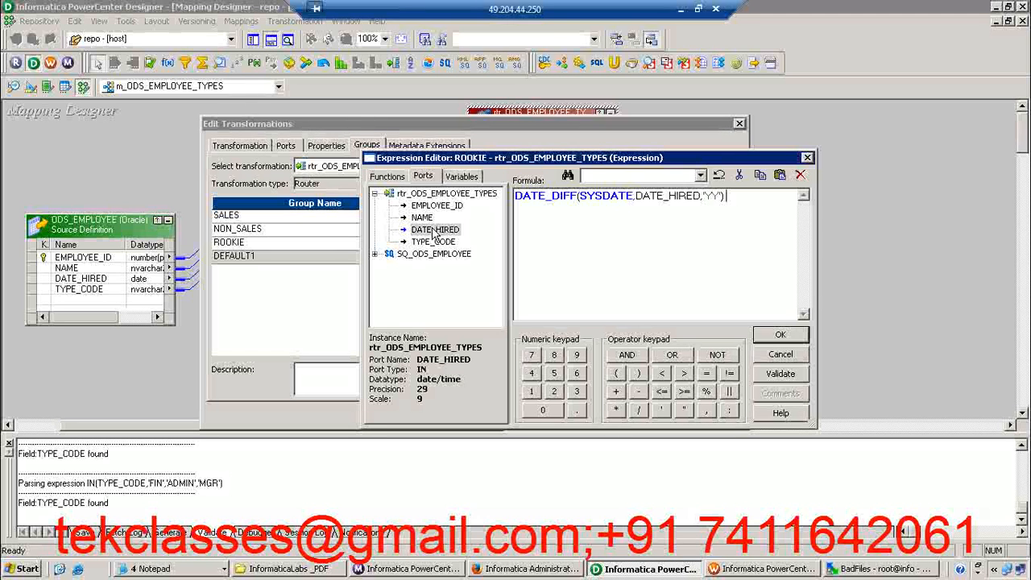
type(" <=2")
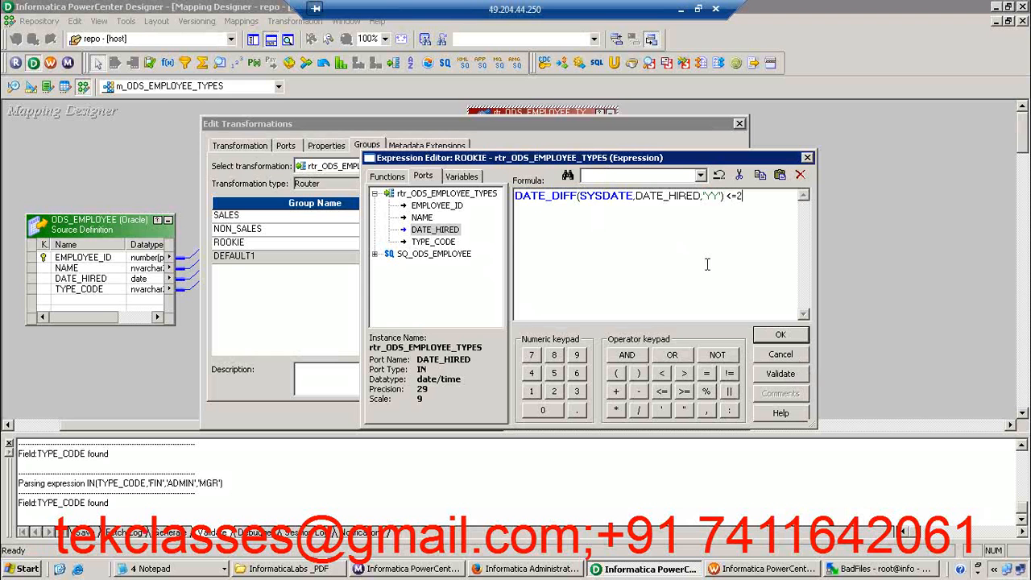
left_click(786, 374)
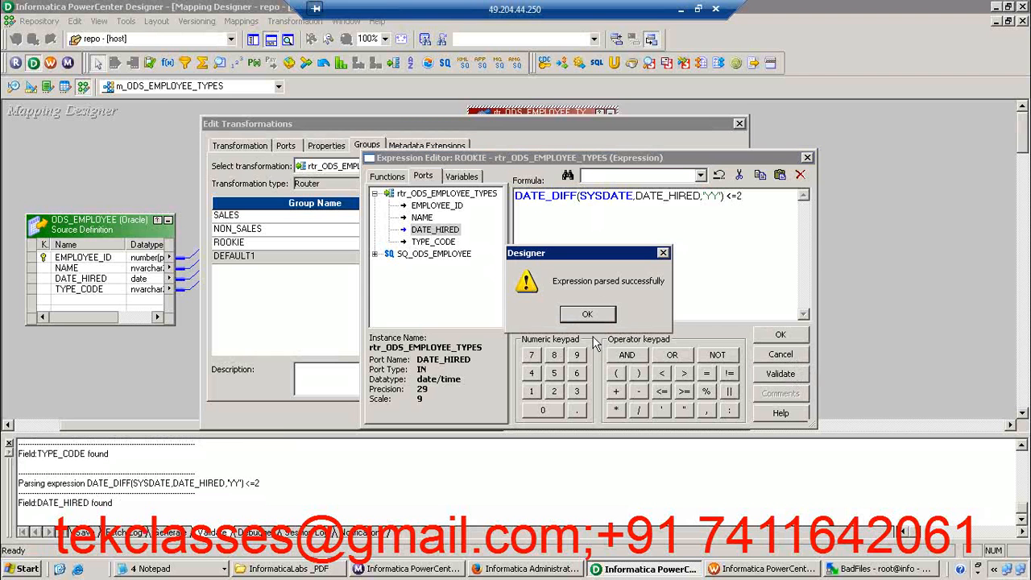
left_click(595, 314)
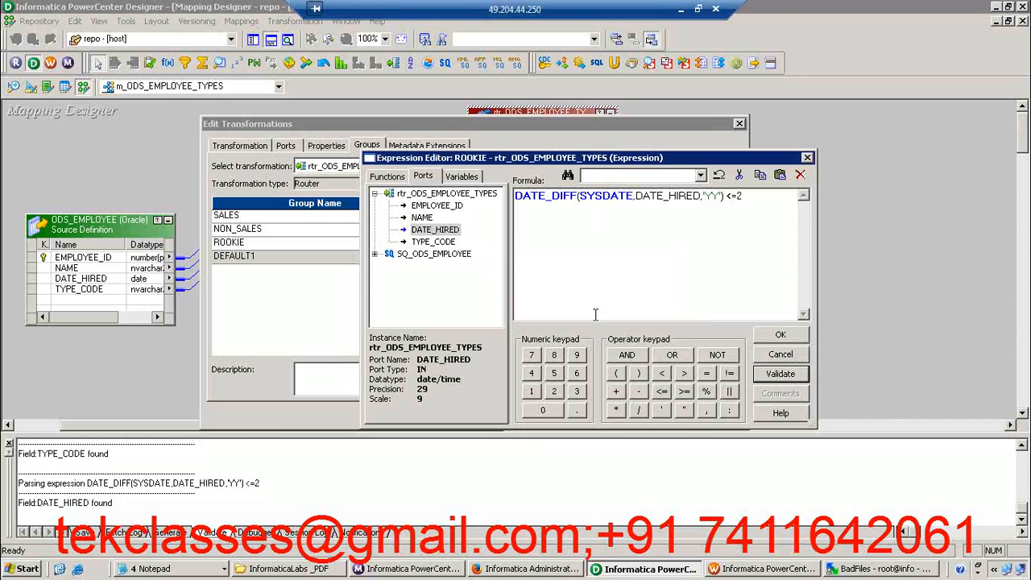
left_click(781, 336)
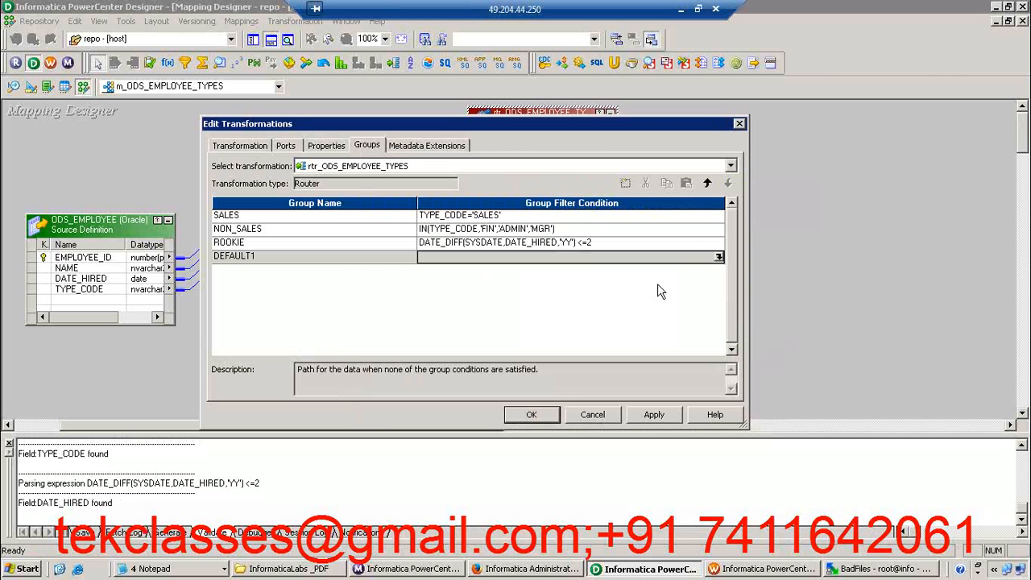
left_click(273, 229)
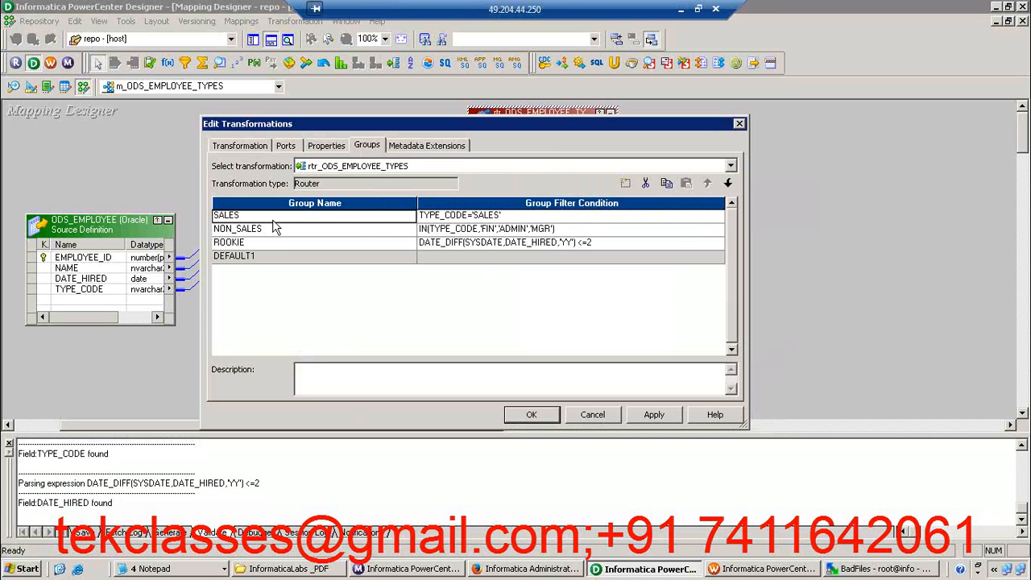
left_click(273, 244)
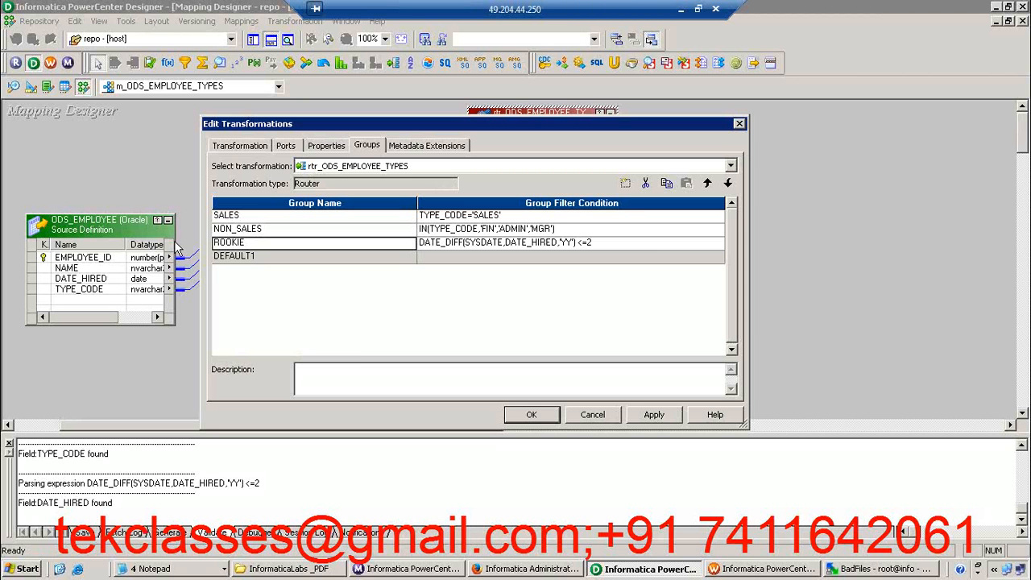
left_click(329, 231)
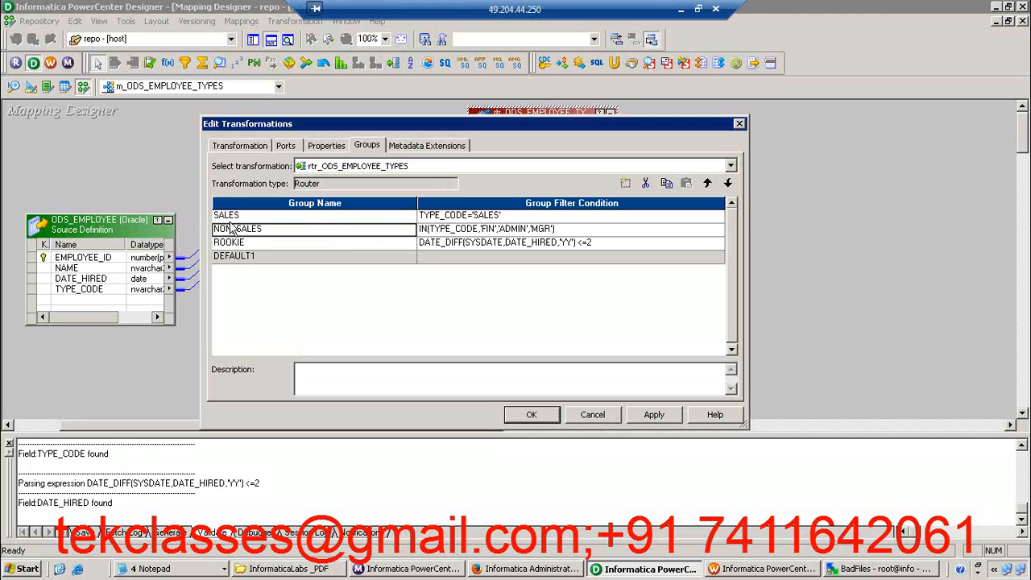
double_click(229, 218)
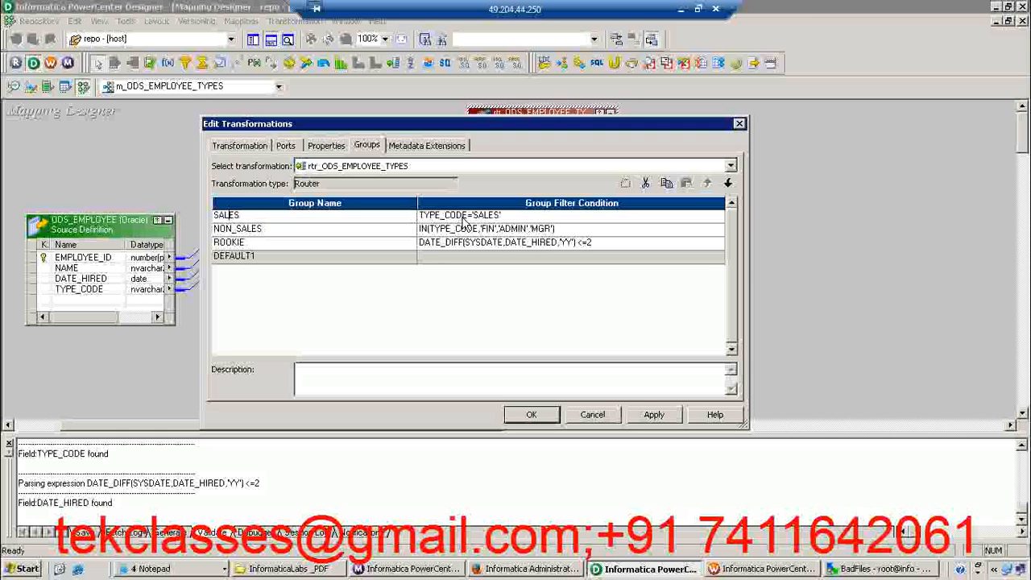
left_click(465, 220)
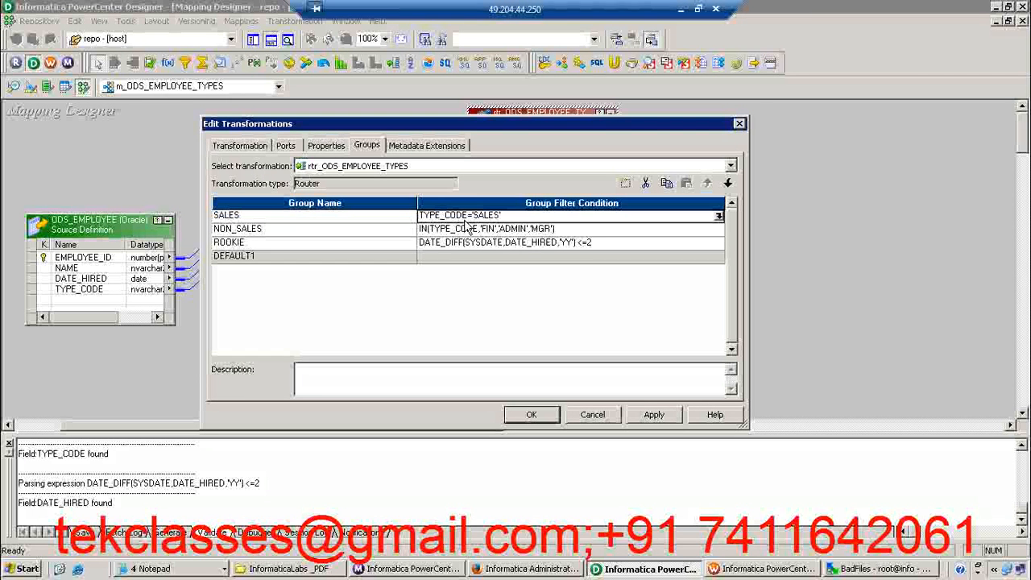
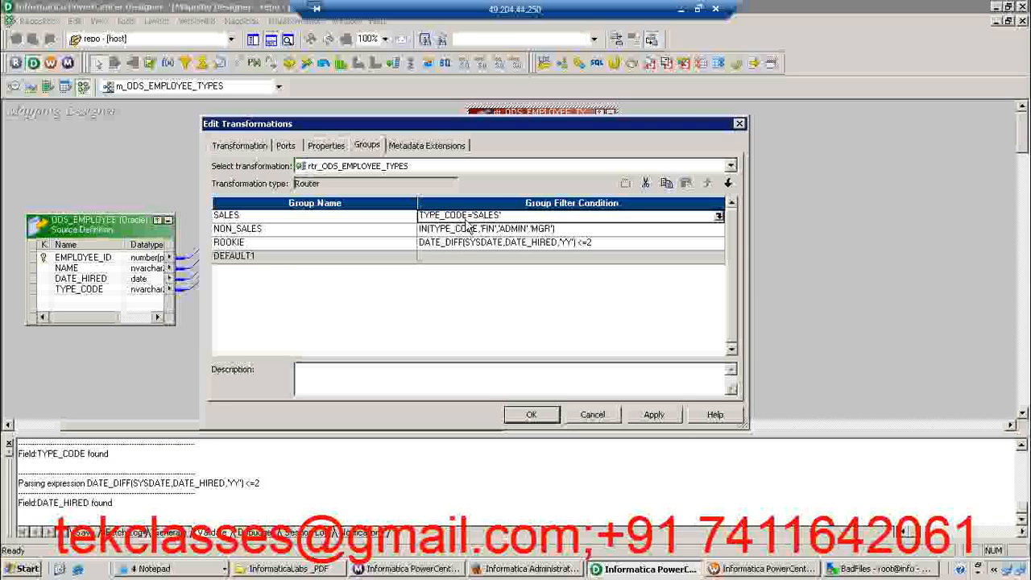
Check the SALES and ROOKIE filter conditions, apply the group settings and close the router's edit dialog
left_click(491, 216)
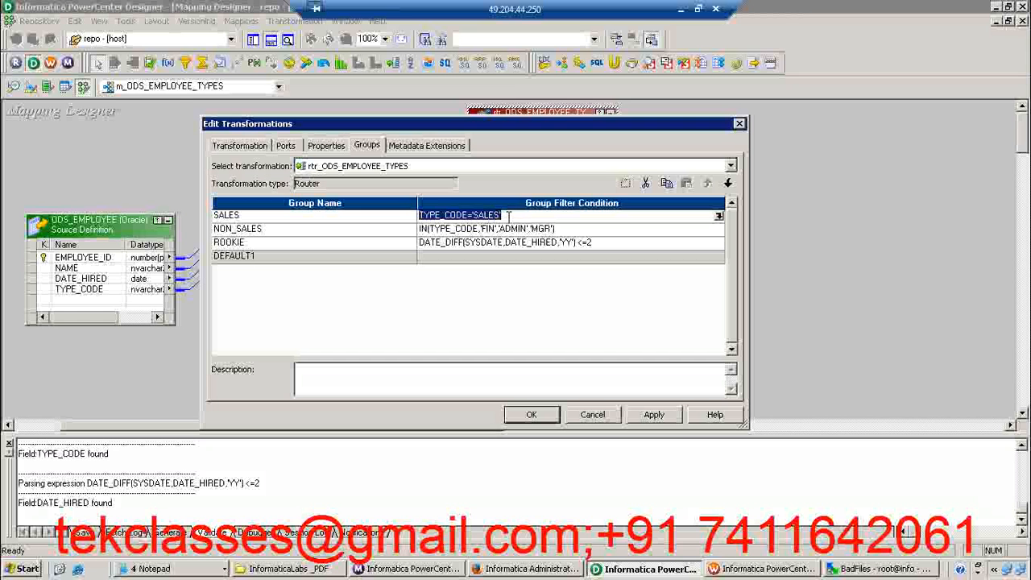
left_click(394, 221)
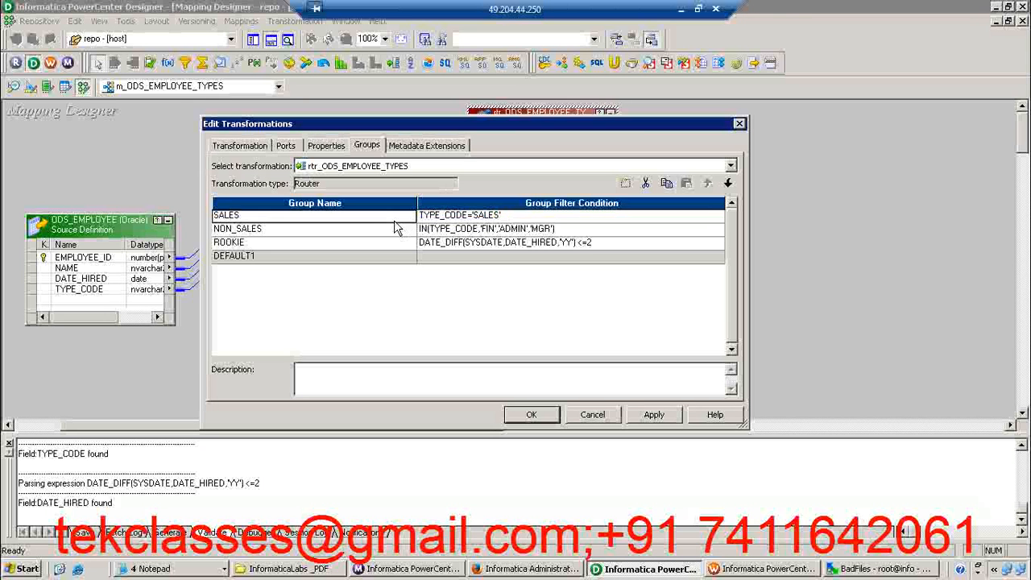
left_click(423, 244)
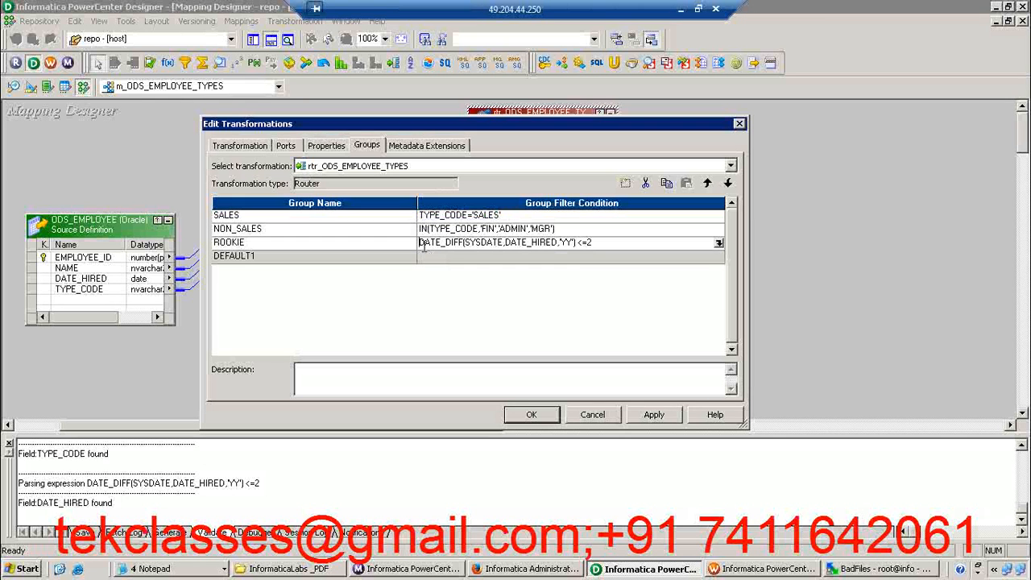
left_click(404, 248)
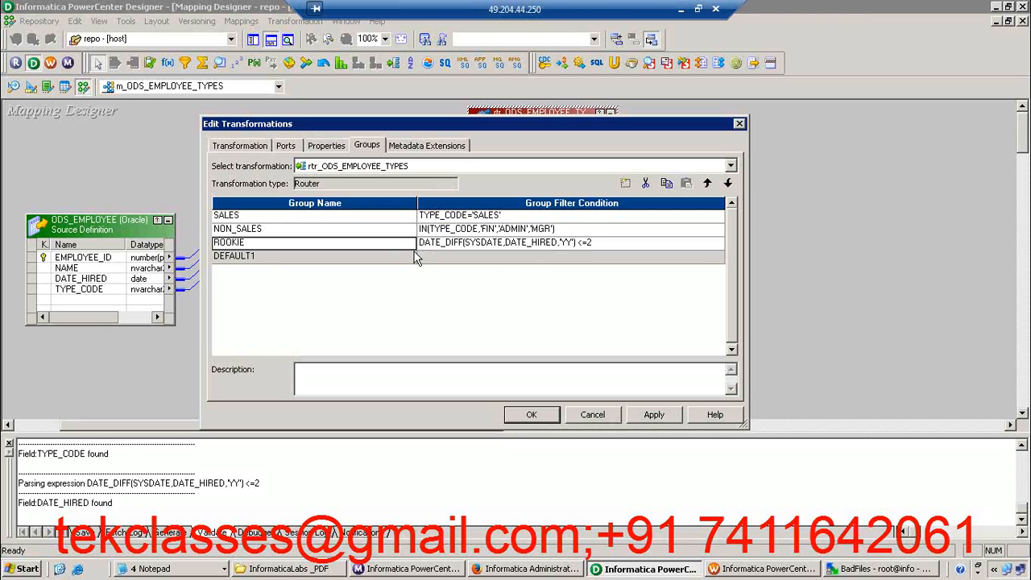
left_click(654, 415)
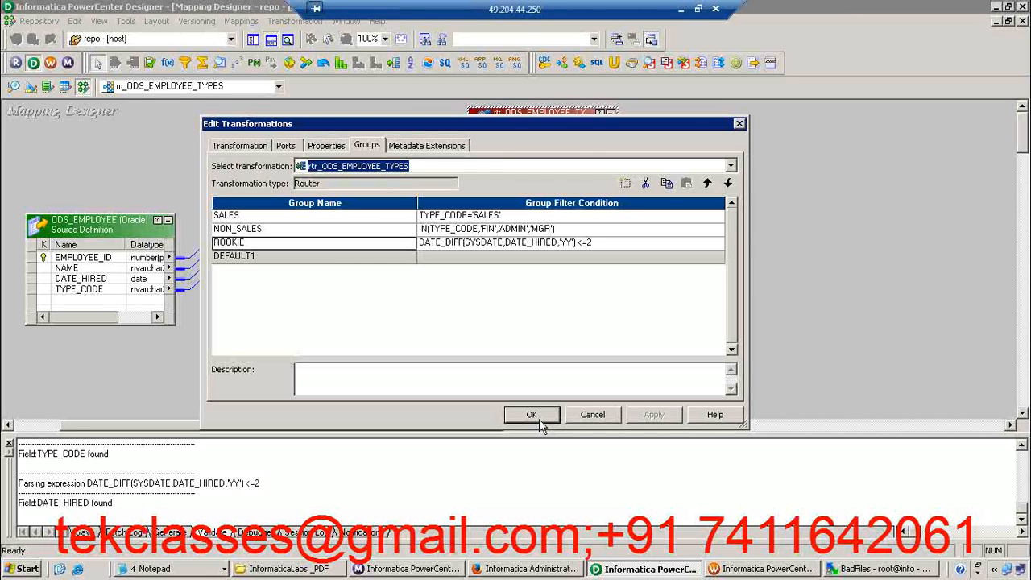
left_click(532, 415)
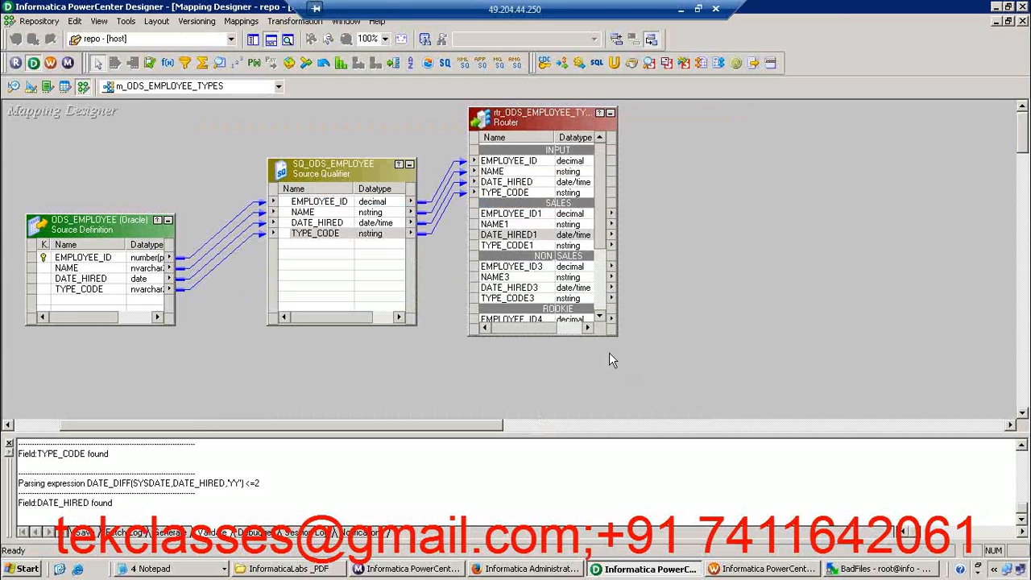
Hide the output window, stretch the router until all its groups show, and display the repository navigator
left_click(275, 39)
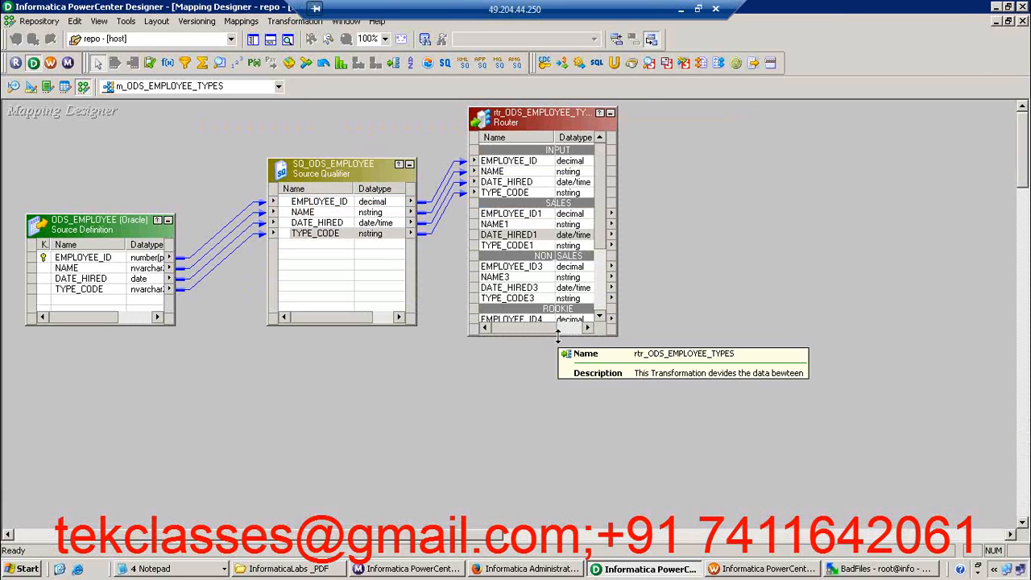
left_click_drag(558, 338, 555, 501)
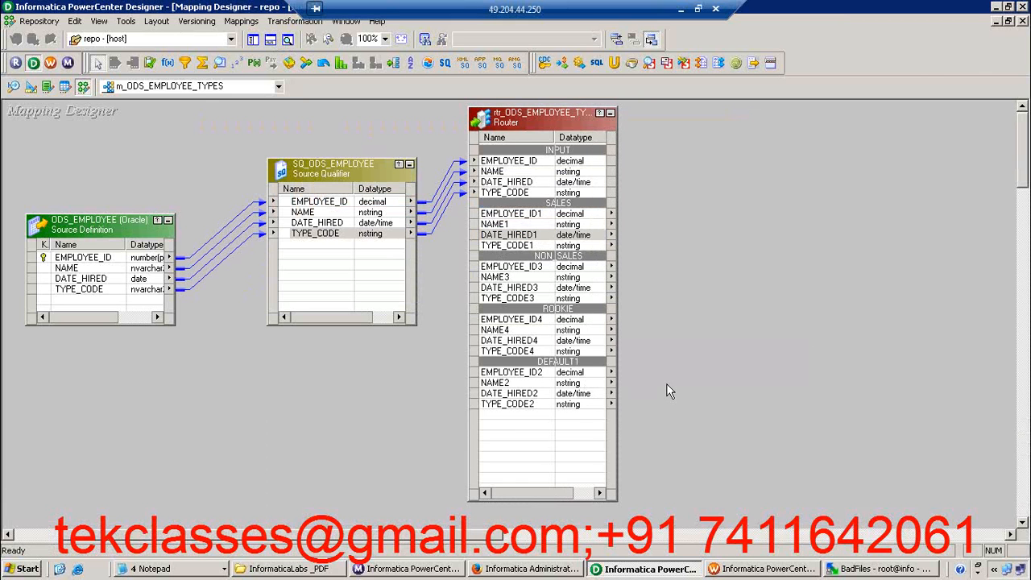
left_click(252, 40)
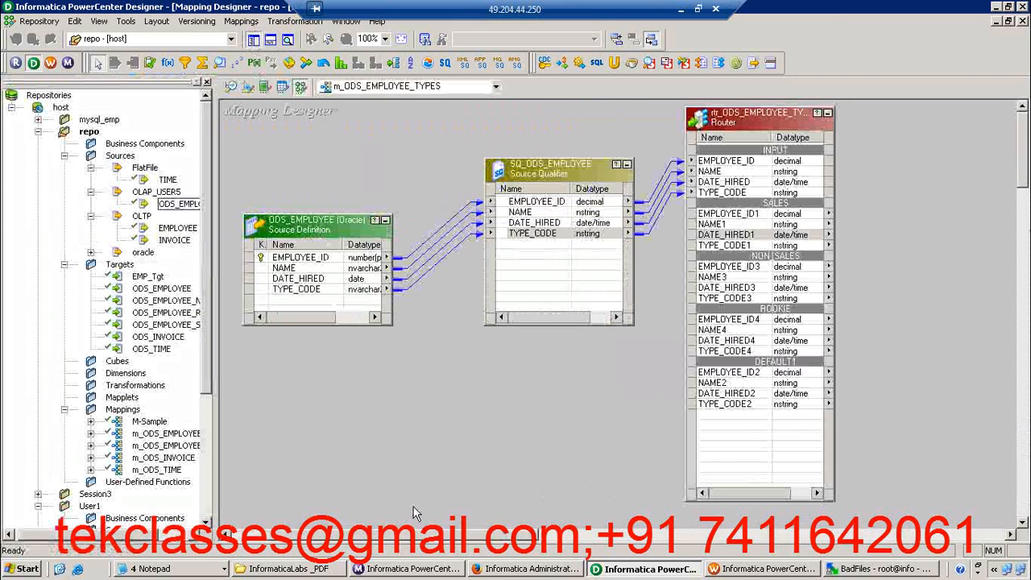
left_click_drag(435, 538, 494, 531)
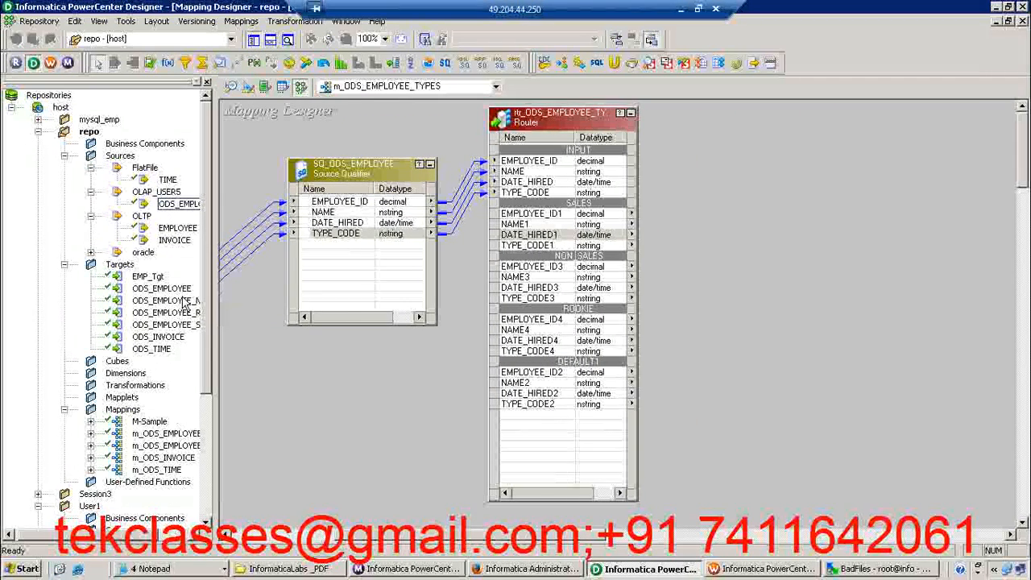
Add the ODS_EMPLOYEE_SALES target to the mapping and link the router's four SALES group ports to its matching columns
left_click_drag(185, 329, 789, 166)
left_click(584, 214)
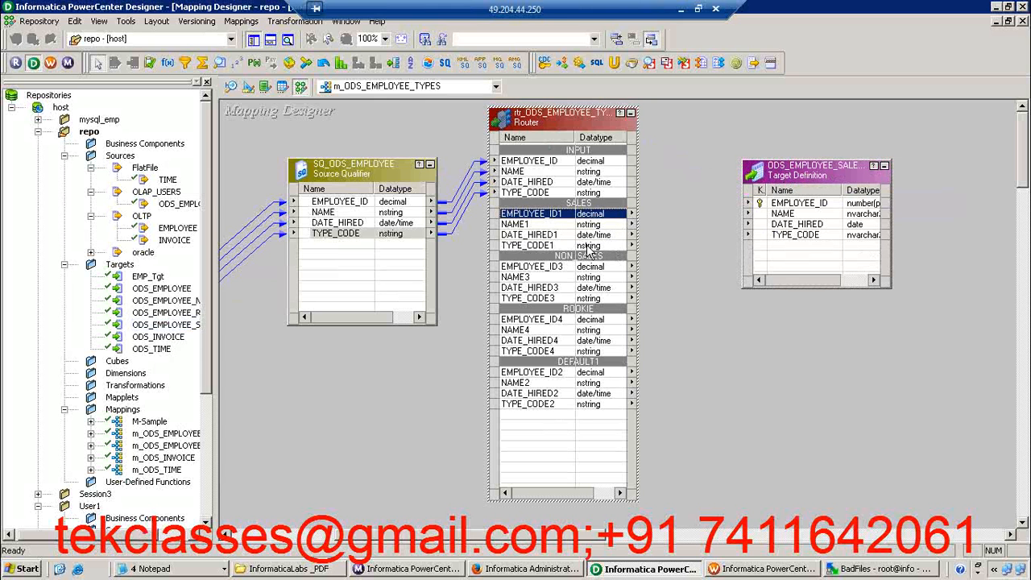
left_click(592, 249, "shift")
left_click_drag(588, 252, 795, 208)
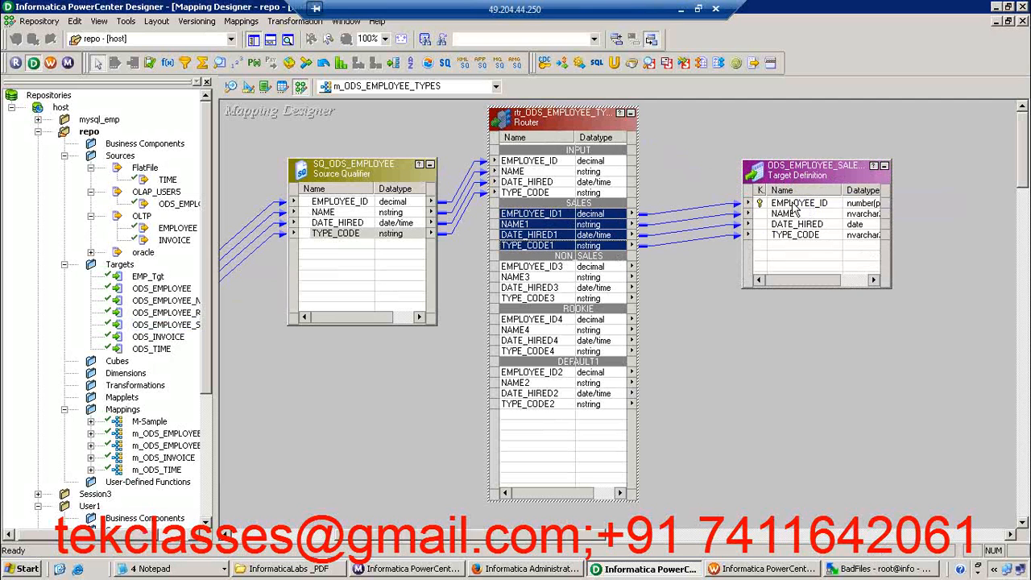
left_click(701, 377)
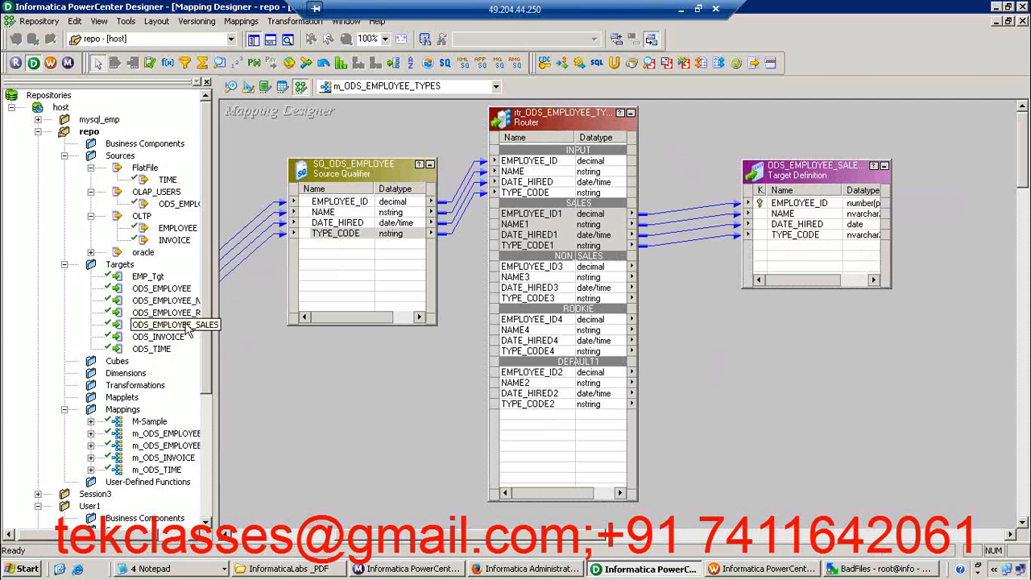
Add the ODS_EMPLOYEE_NON_SALES target below the sales target and link the four NON_SALES group ports to its columns
left_click_drag(185, 309, 733, 300)
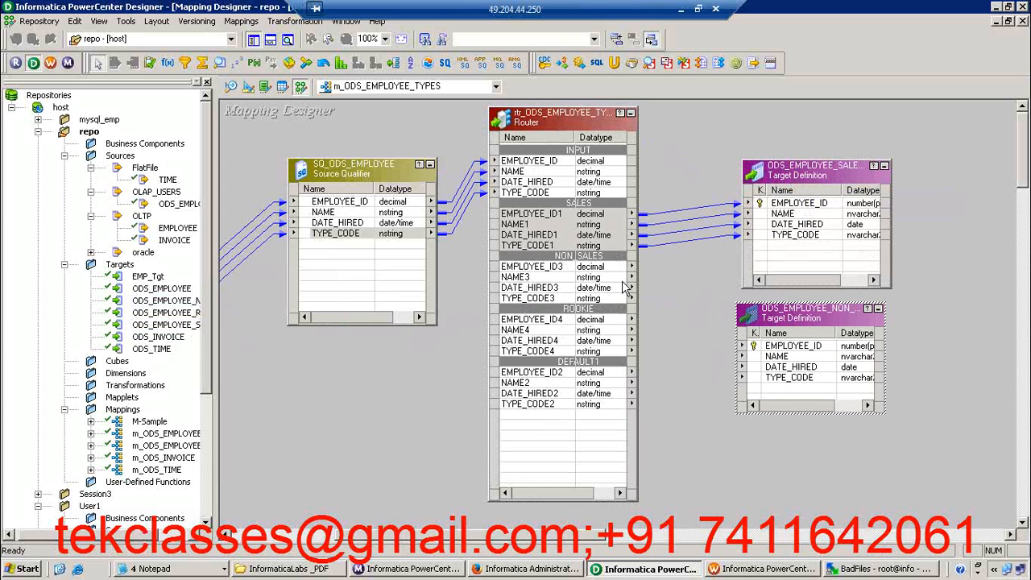
left_click(582, 269)
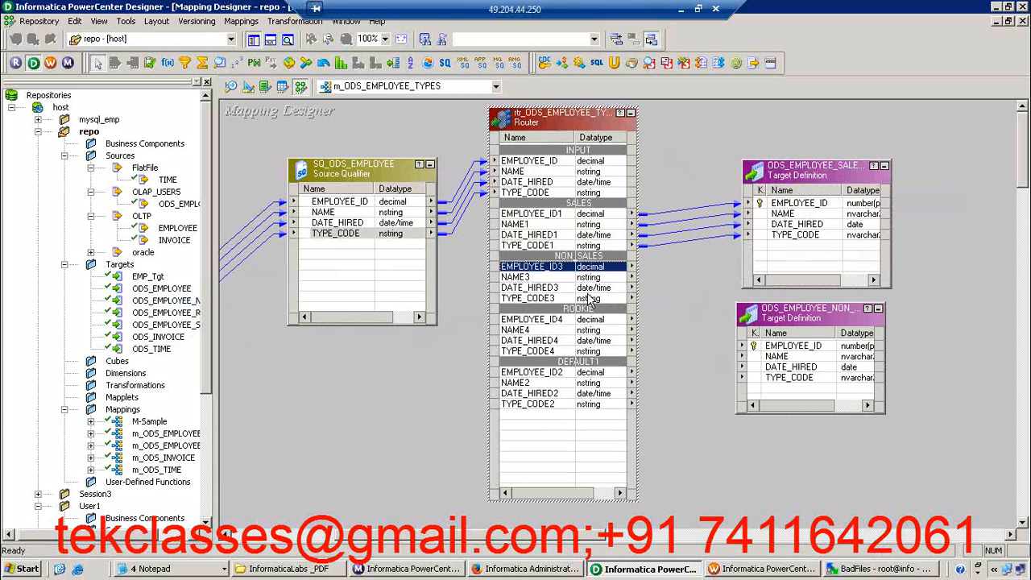
left_click(590, 299, "shift")
left_click_drag(591, 299, 775, 354)
left_click(727, 469)
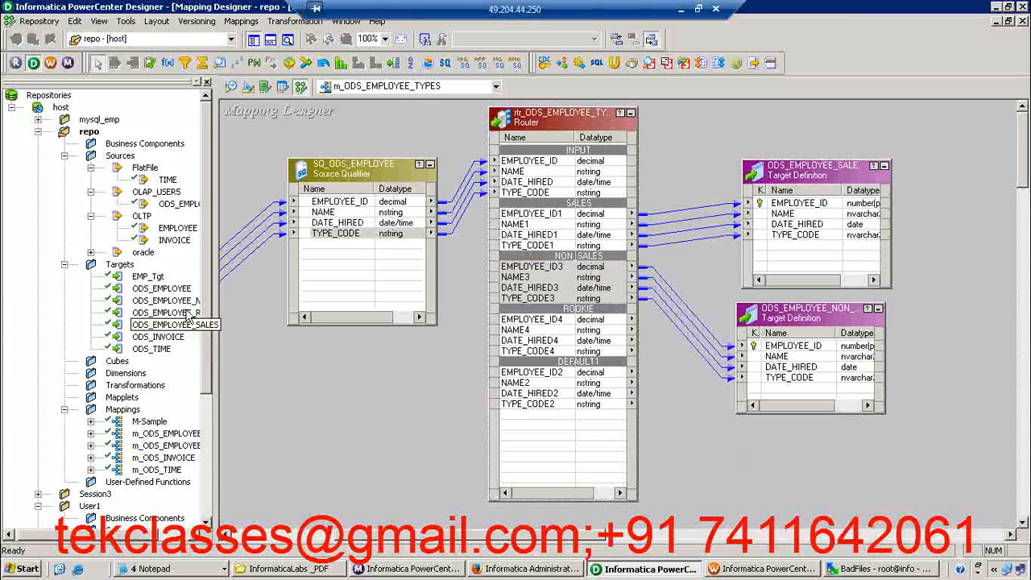
Add the ODS_EMPLOYEE_ROOKIE target below the non-sales target and link the four ROOKIE group ports to its columns
left_click_drag(187, 318, 733, 423)
left_click(554, 321)
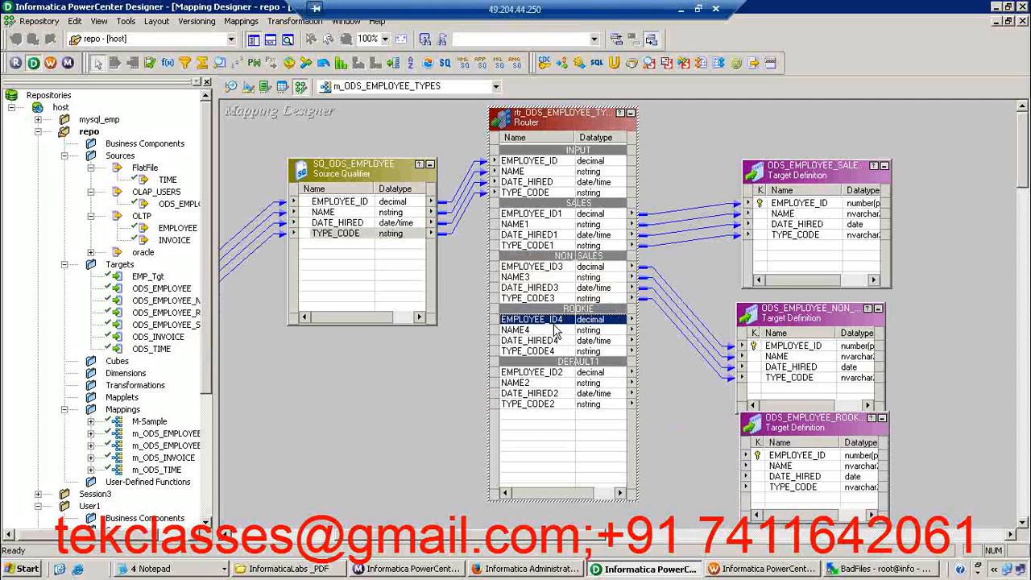
left_click(553, 352, "shift")
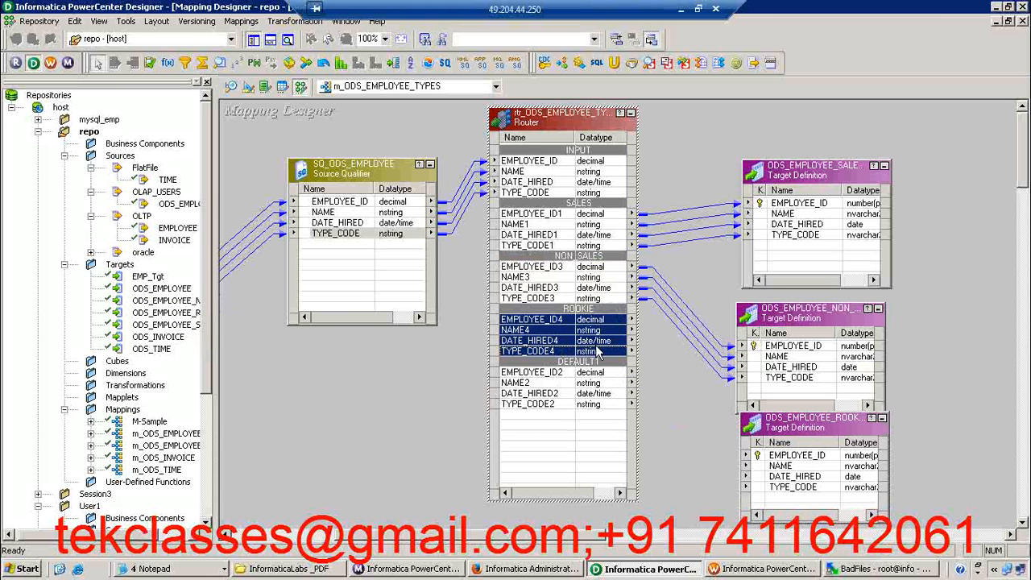
left_click_drag(598, 352, 794, 456)
left_click(689, 479)
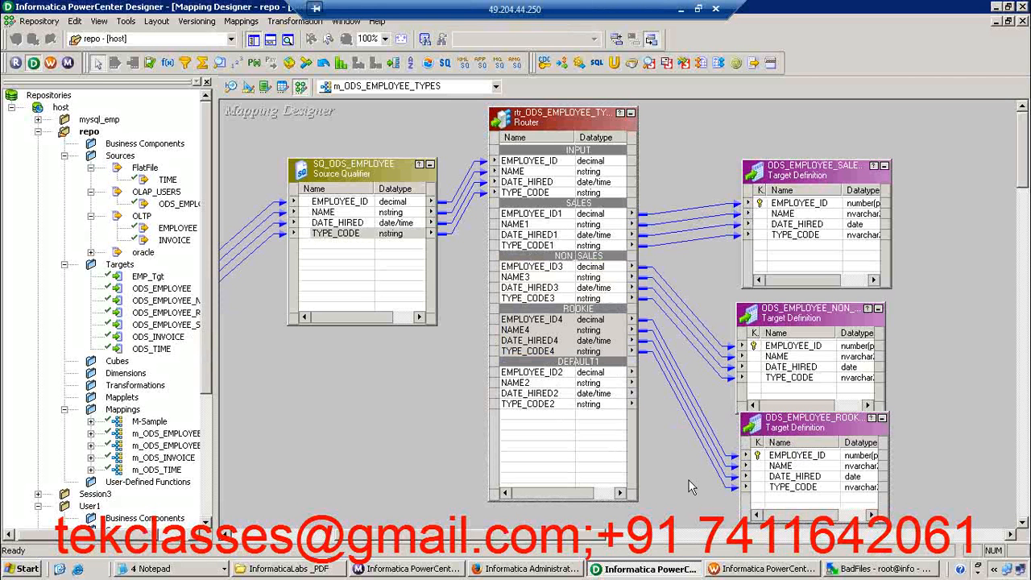
left_click(574, 340)
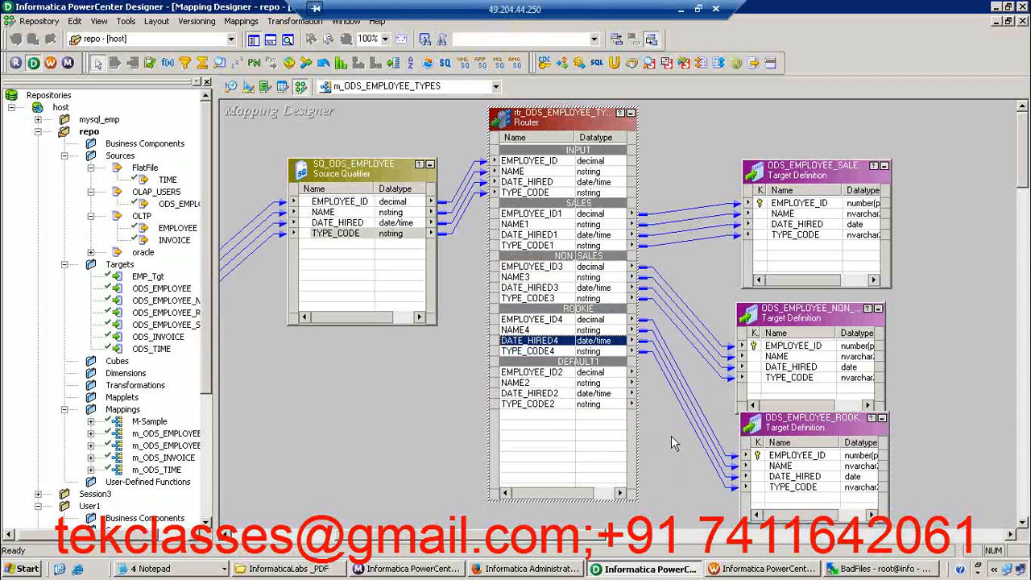
left_click(677, 457)
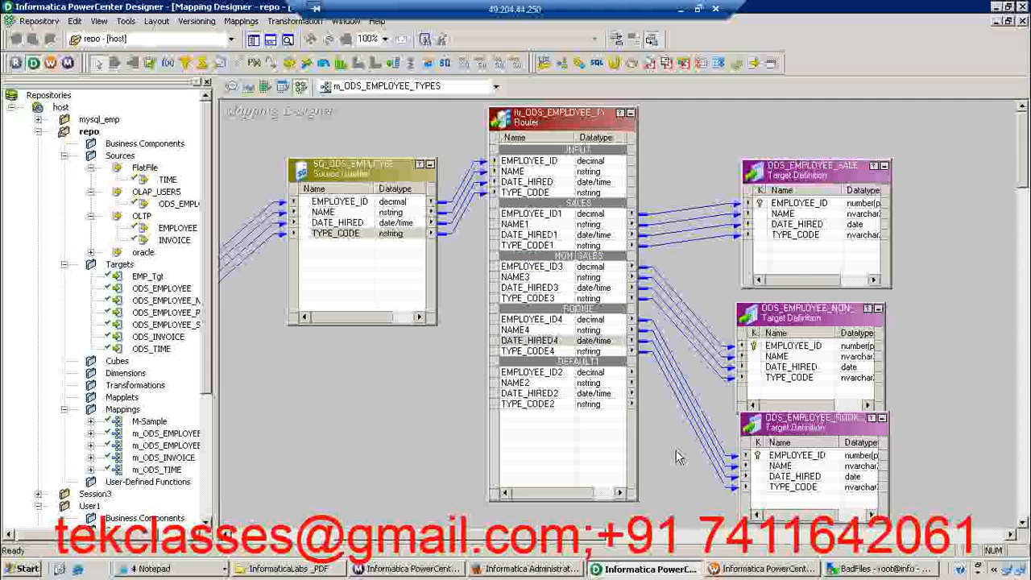
Save the mapping and arrange all its objects as icons, with the output window and repository navigator hidden
key("ctrl+s")
left_click(518, 308)
left_click(515, 306)
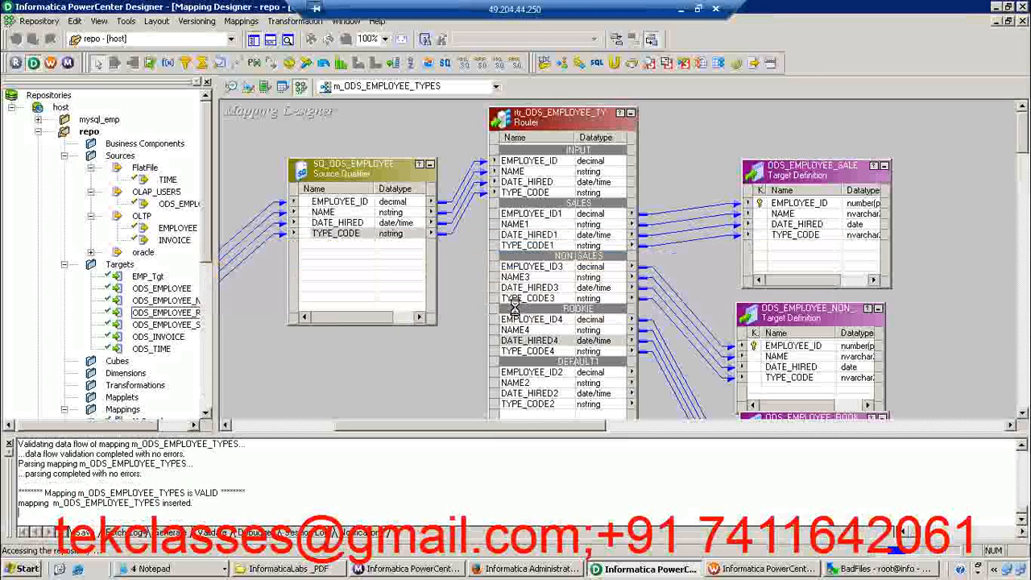
right_click(399, 127)
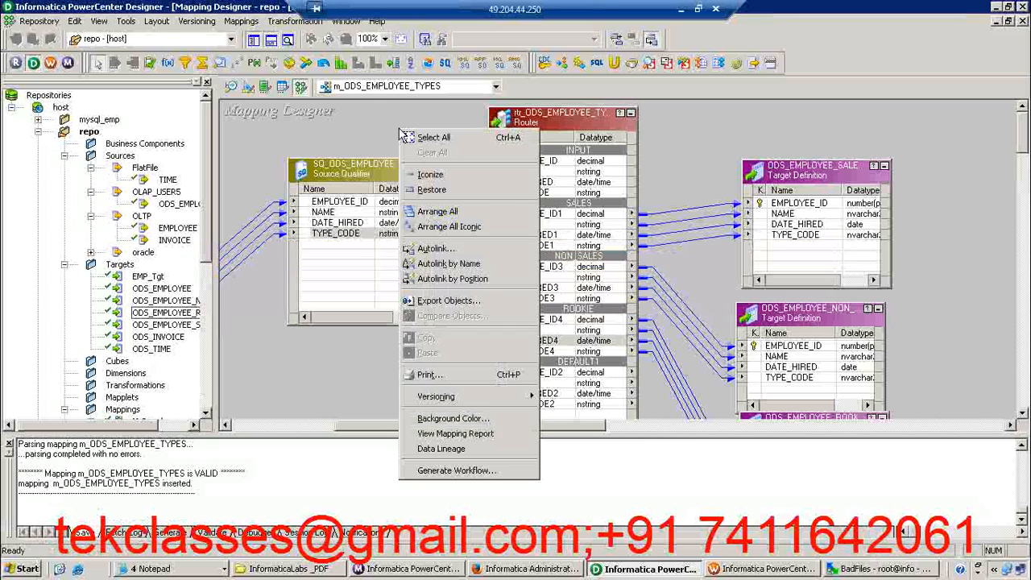
left_click(441, 227)
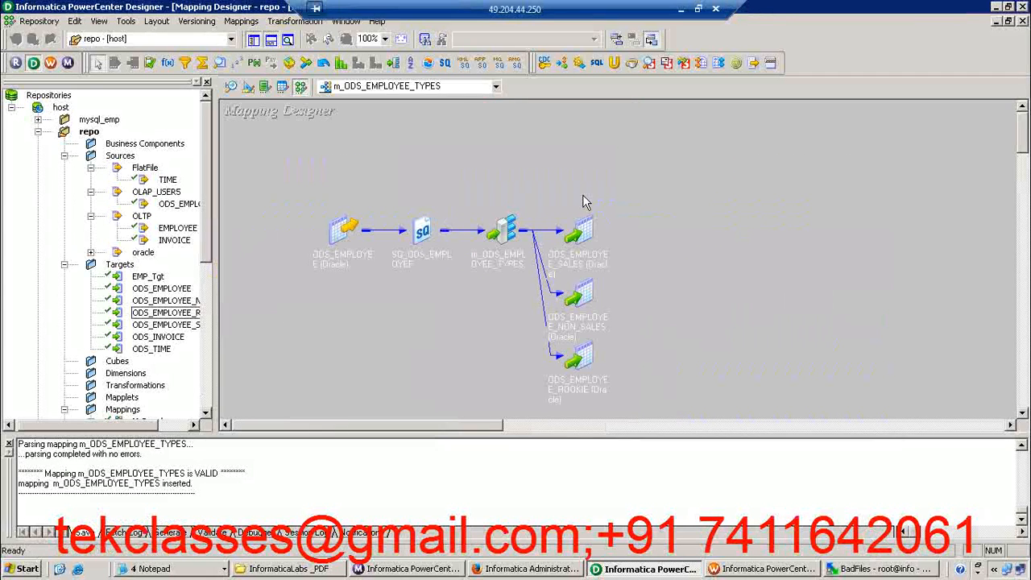
left_click(271, 40)
left_click(253, 39)
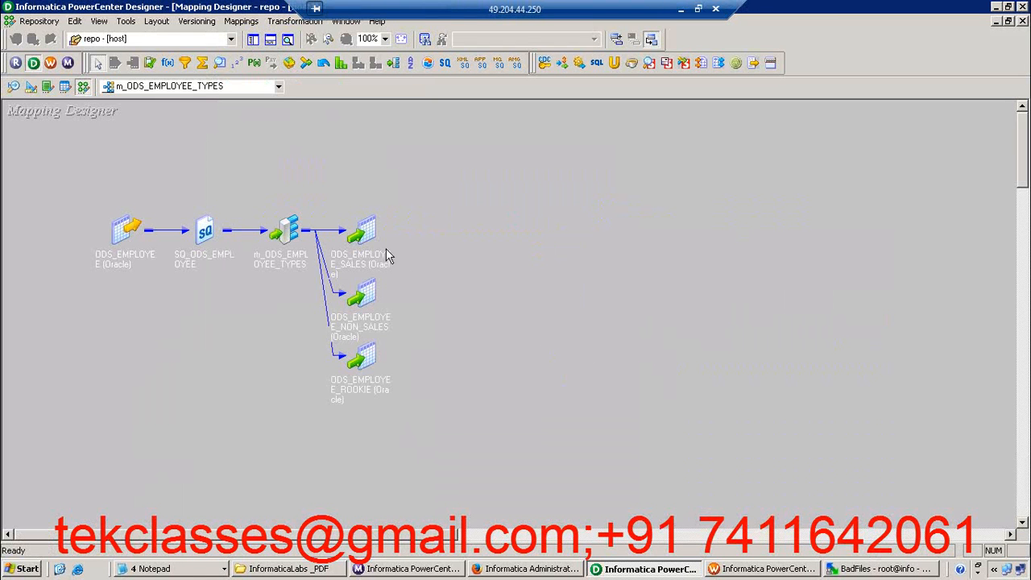
Preview the data of the ODS_EMPLOYEE_SALES target, connecting with the database password, and close the preview
left_click(369, 234)
right_click(371, 235)
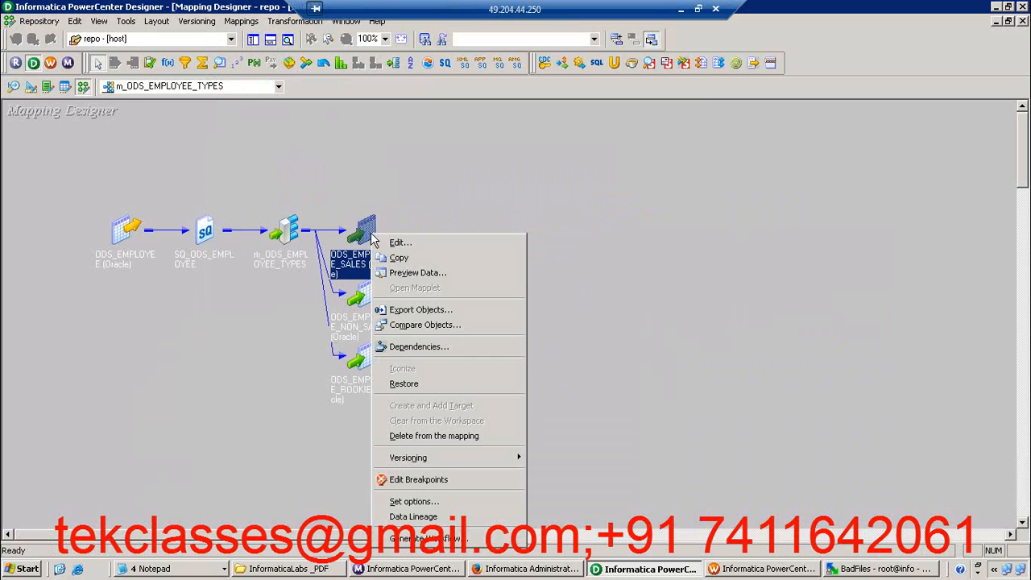
left_click(410, 272)
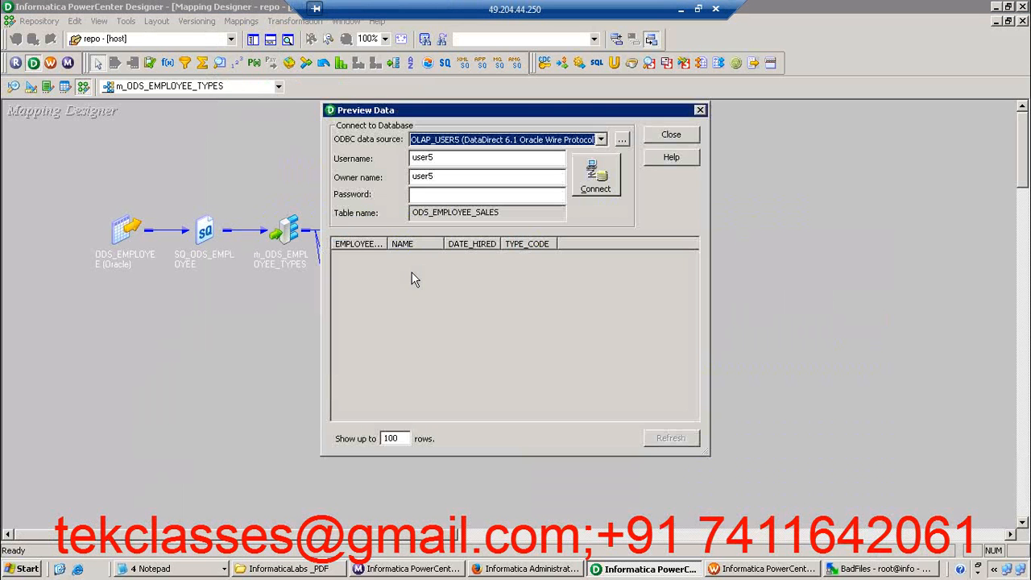
left_click(422, 194)
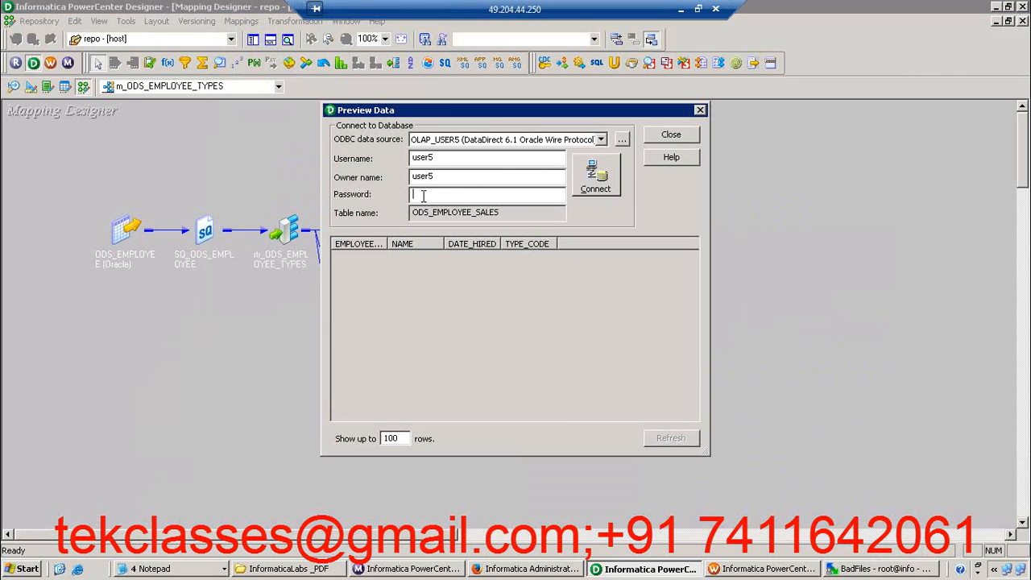
type("user5")
left_click(594, 182)
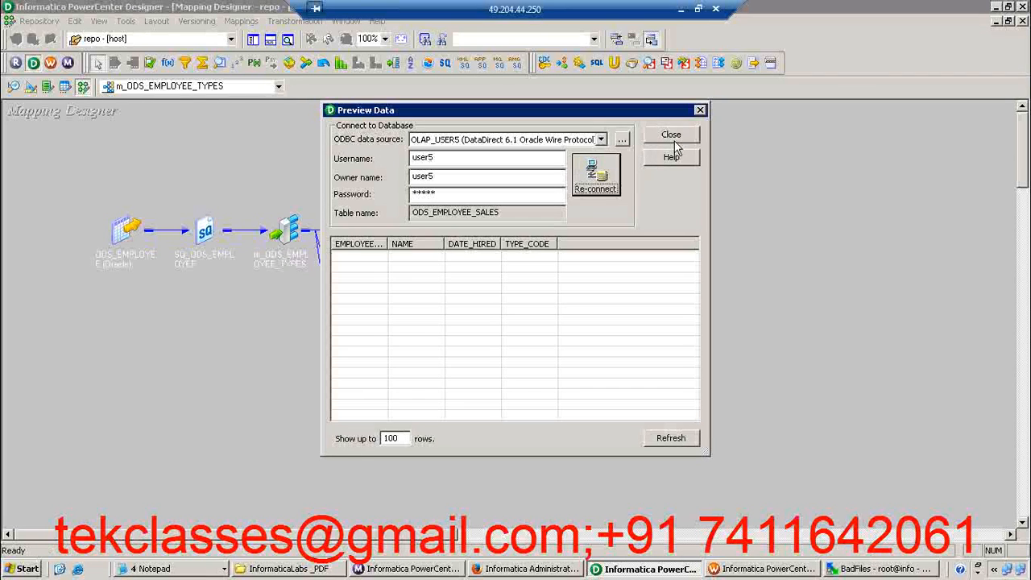
left_click(671, 137)
Preview the data of the ODS_EMPLOYEE_NON_SALES target, connecting with the database password, and close the preview
right_click(366, 297)
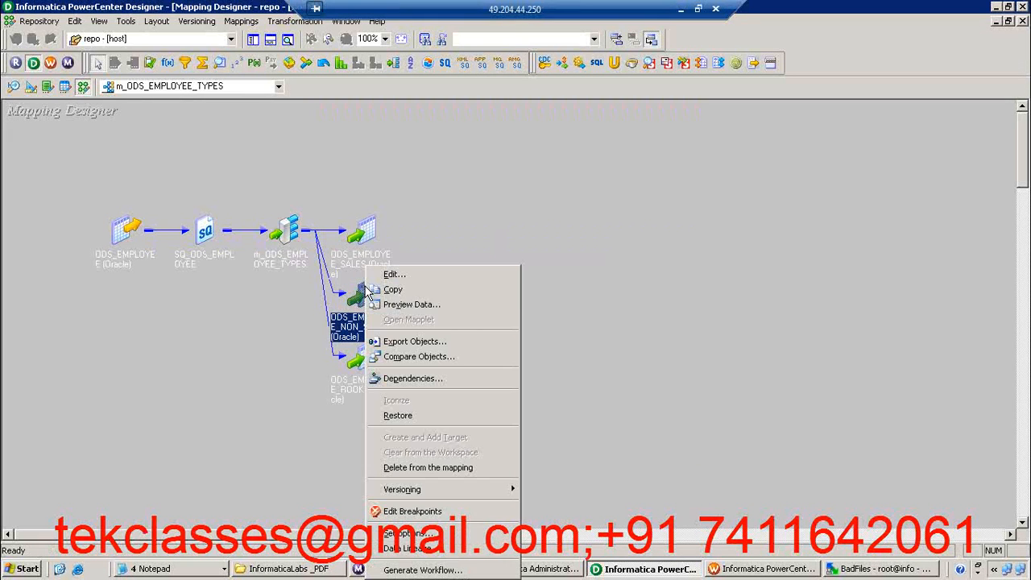
left_click(414, 306)
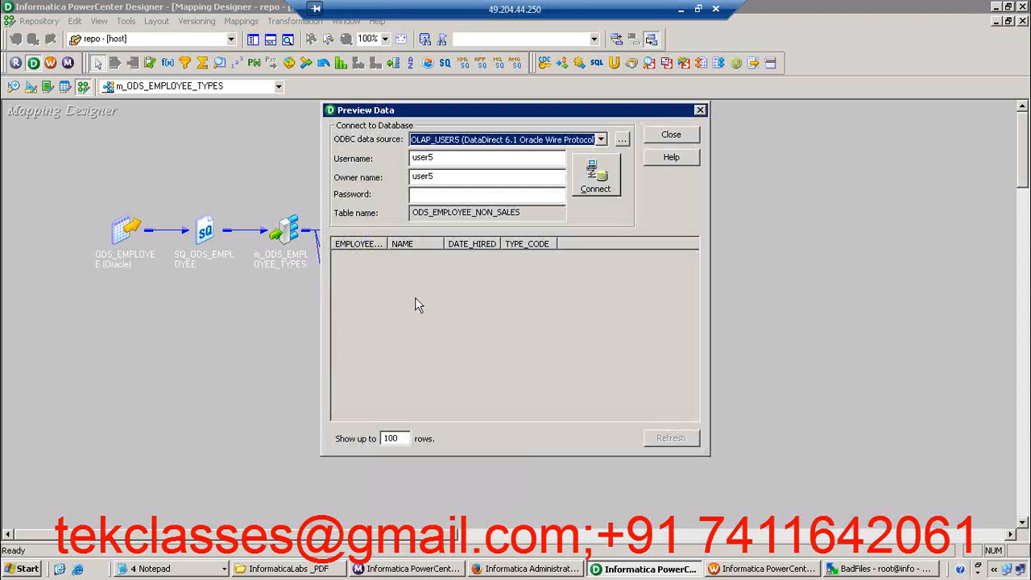
left_click(425, 197)
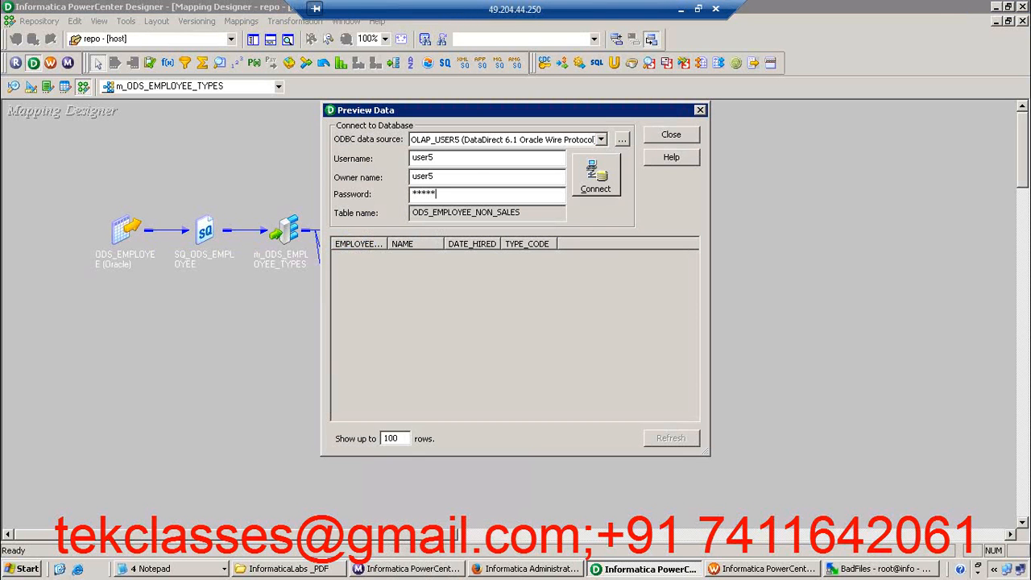
left_click(593, 181)
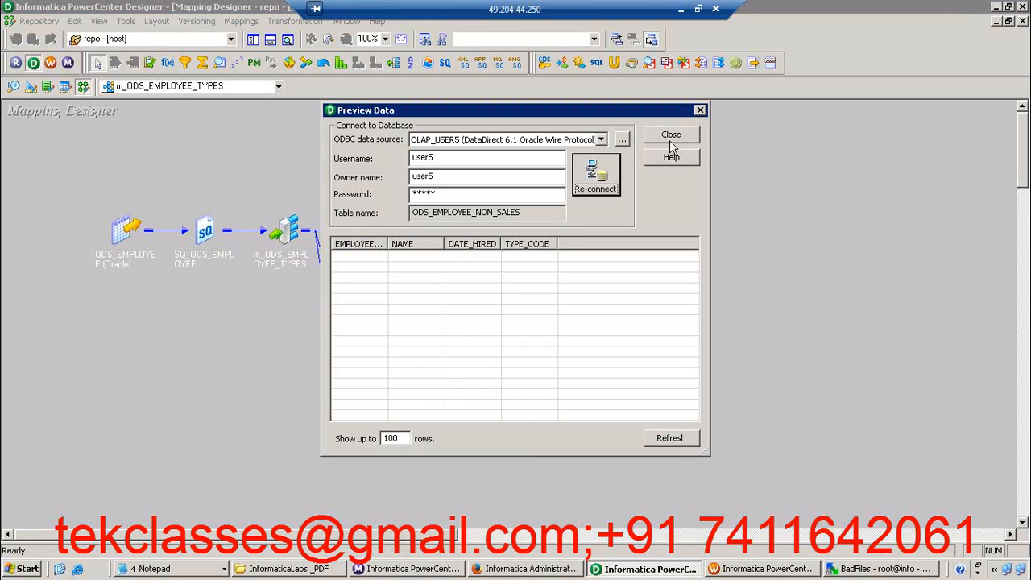
left_click(670, 137)
Preview the data of the ODS_EMPLOYEE_ROOKIE target, connecting with the database password, and close the preview
right_click(359, 352)
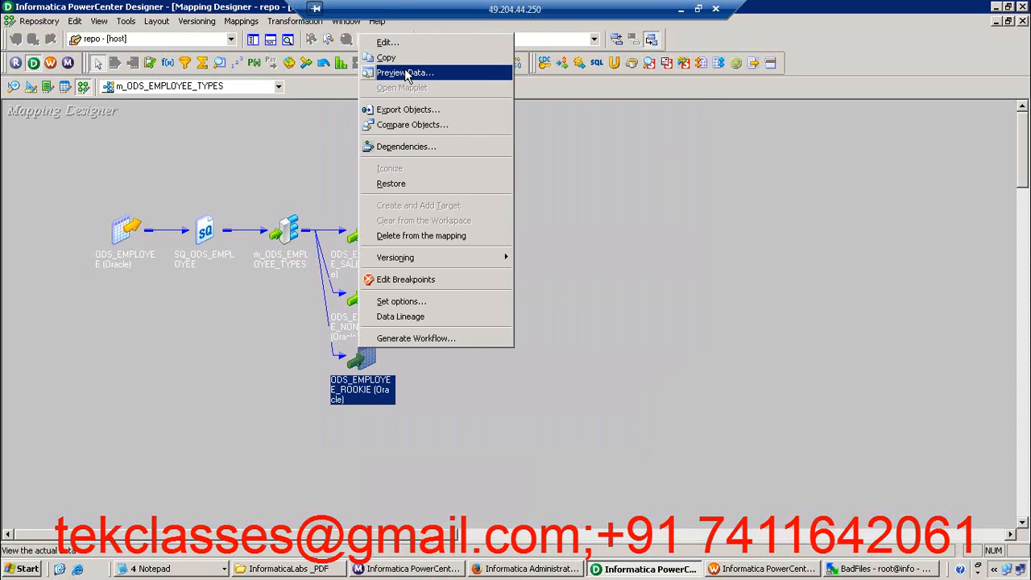
left_click(404, 71)
left_click(435, 196)
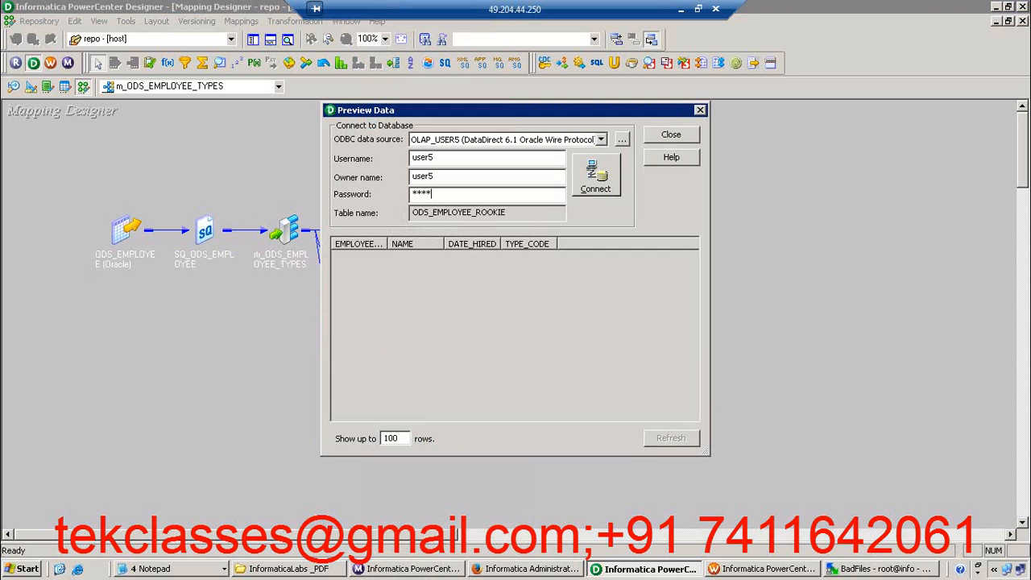
left_click(597, 184)
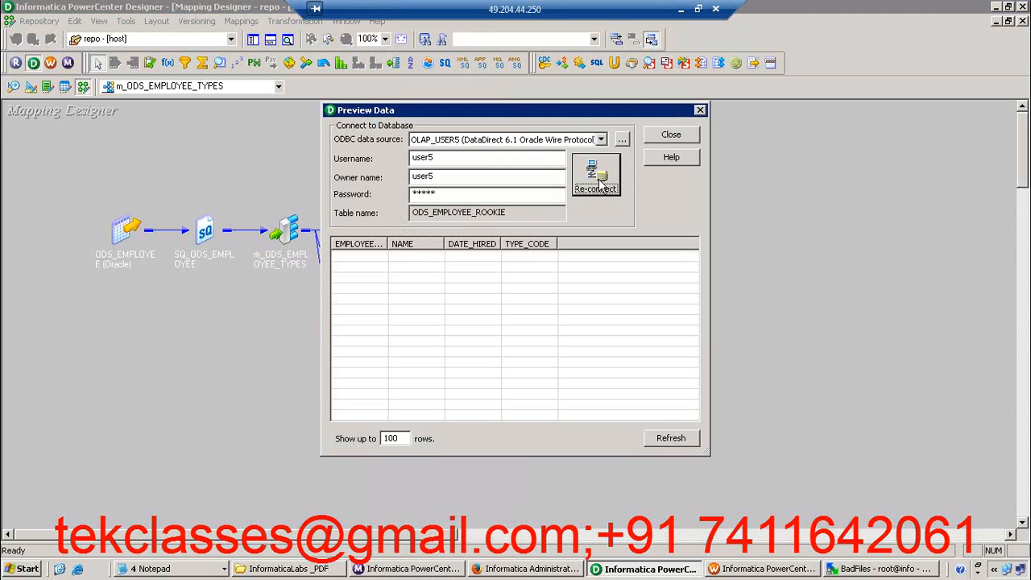
left_click(669, 136)
left_click(411, 219)
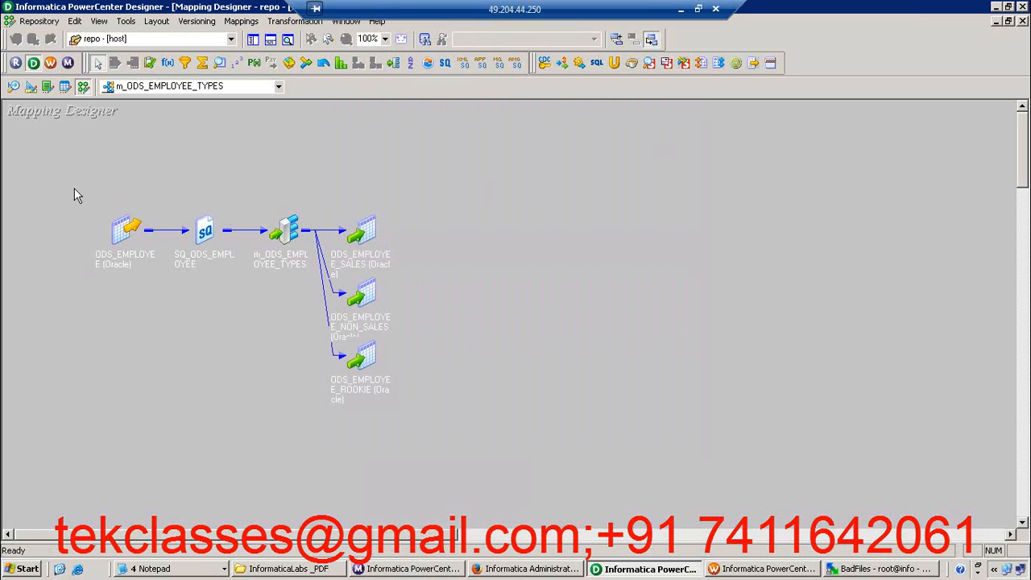
left_click_drag(74, 189, 436, 445)
left_click(546, 416)
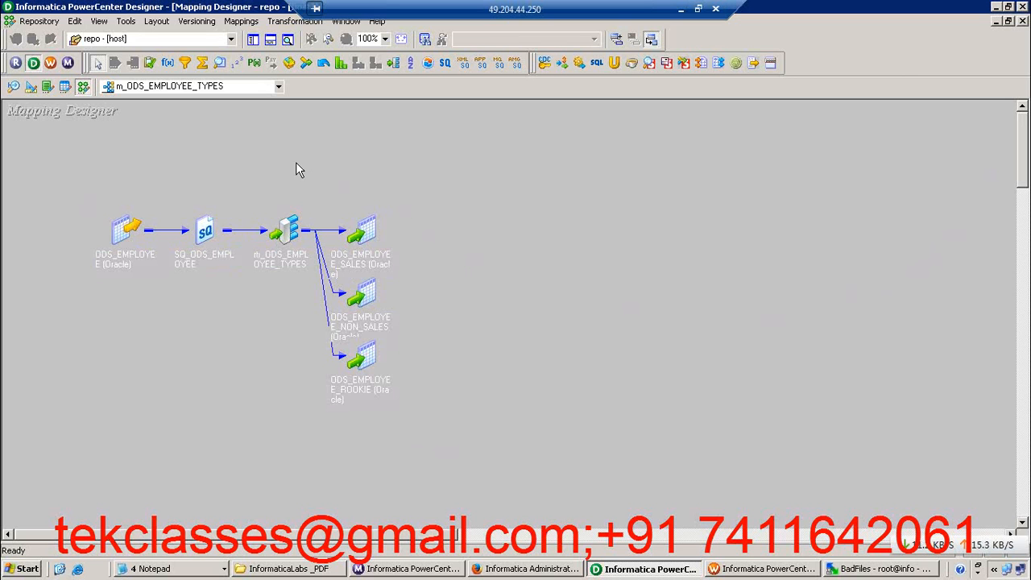
Arrange all objects of the mapping in expanded form with their ports shown
right_click(235, 137)
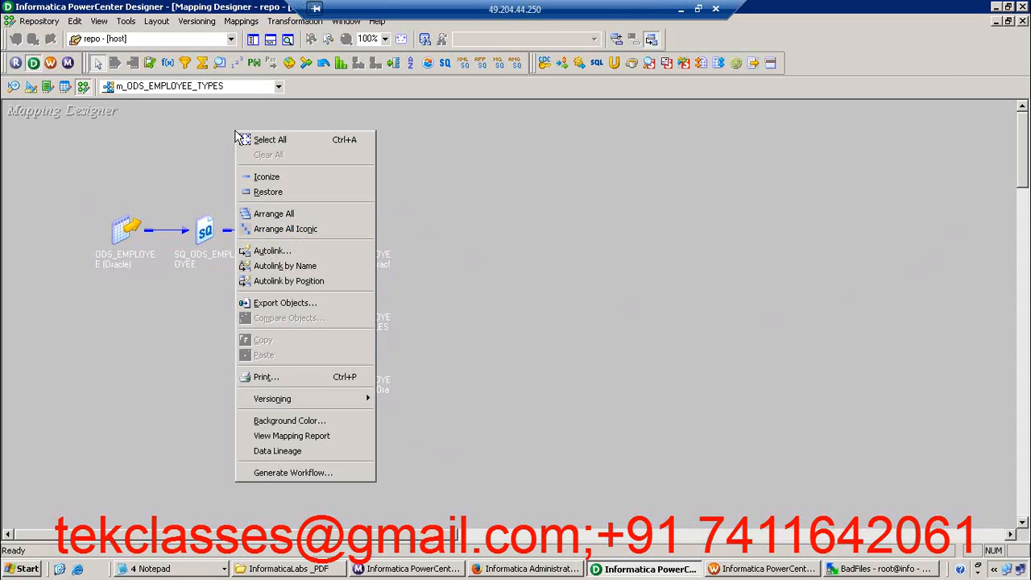
left_click(274, 214)
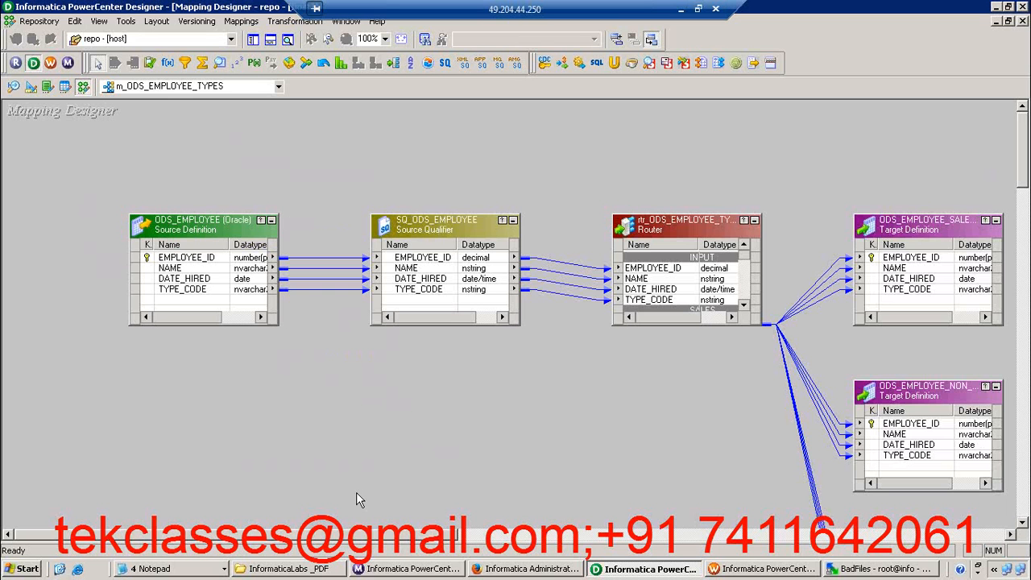
Review the properties and group filter conditions of the rtr_ODS_EMPLOYEE_TYPES router, including its DEFAULT1 group, and close its settings
left_click_drag(398, 537, 507, 537)
double_click(402, 288)
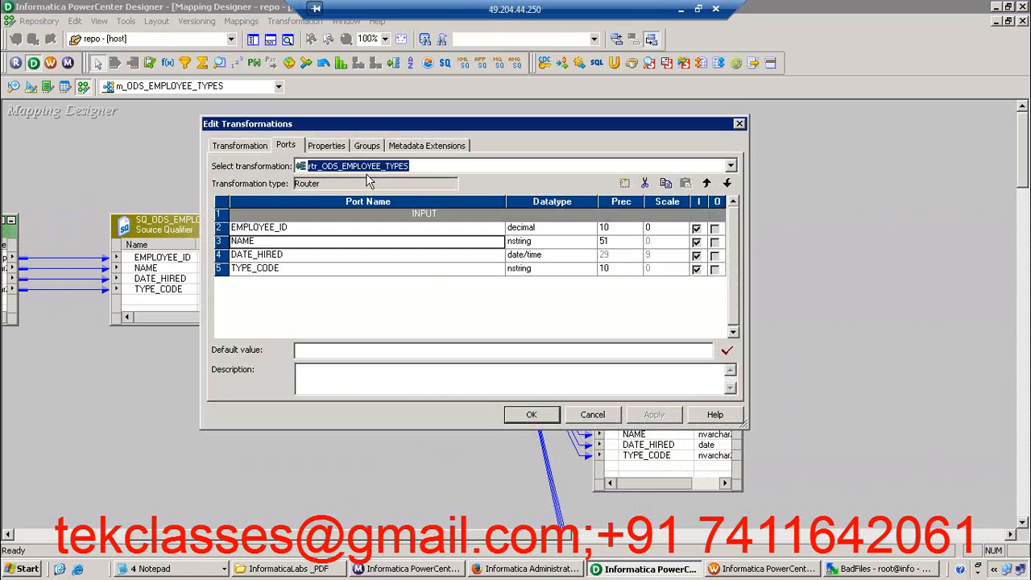
left_click(338, 148)
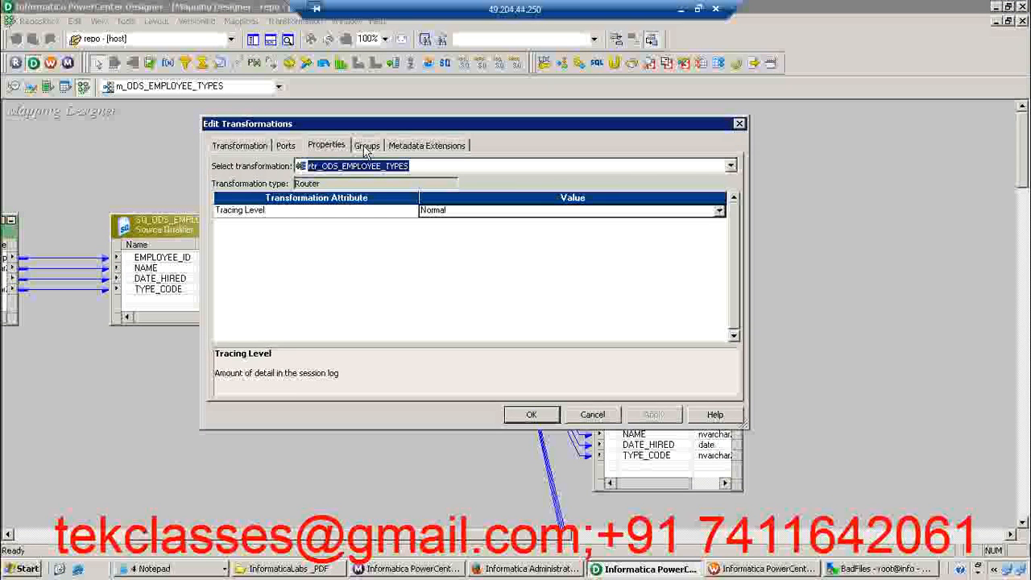
left_click(368, 146)
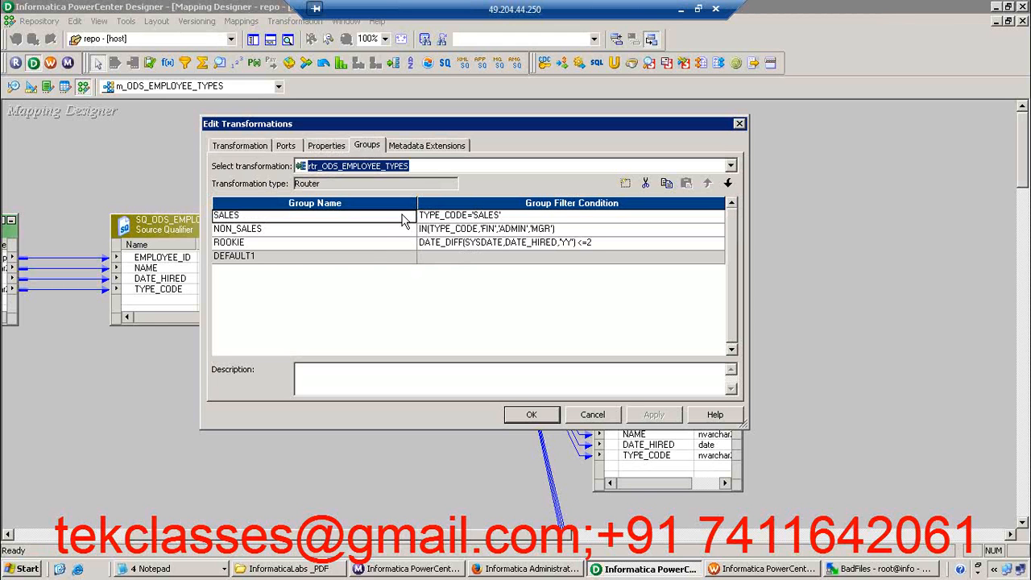
left_click(352, 262)
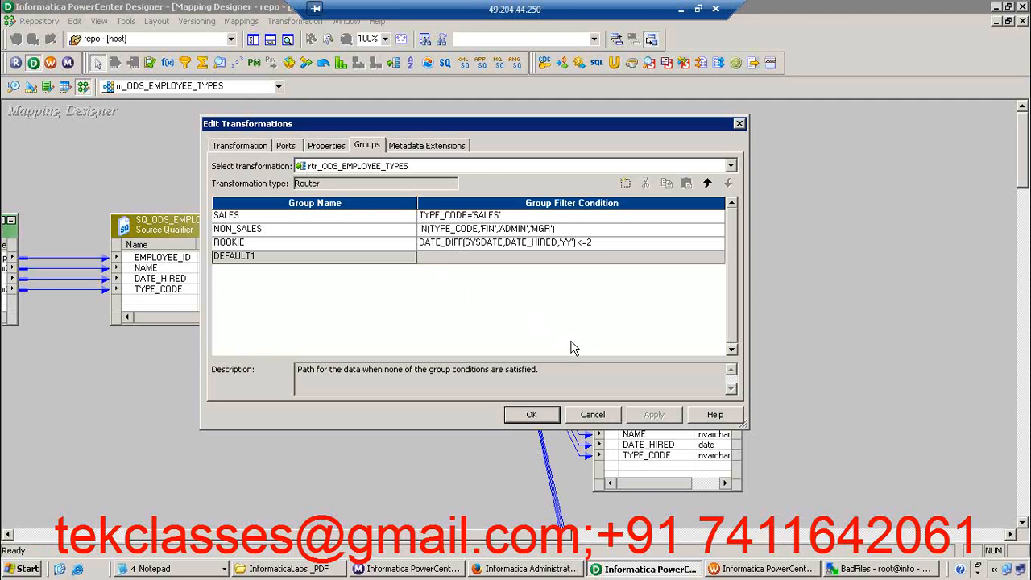
left_click(532, 414)
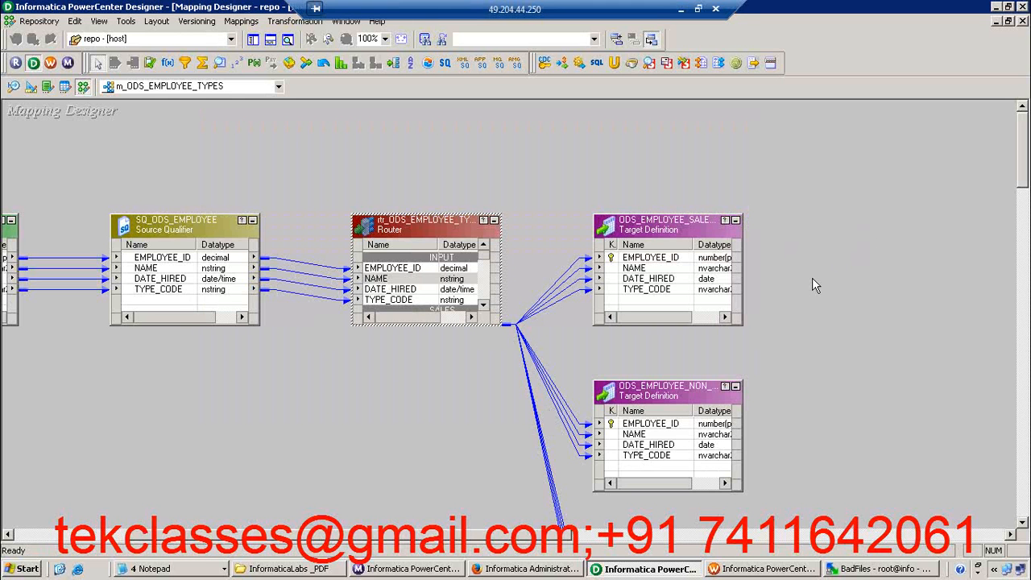
Reopen the router's group list and view the SALES group's filter condition in the Expression Editor, accepting it as is
double_click(403, 221)
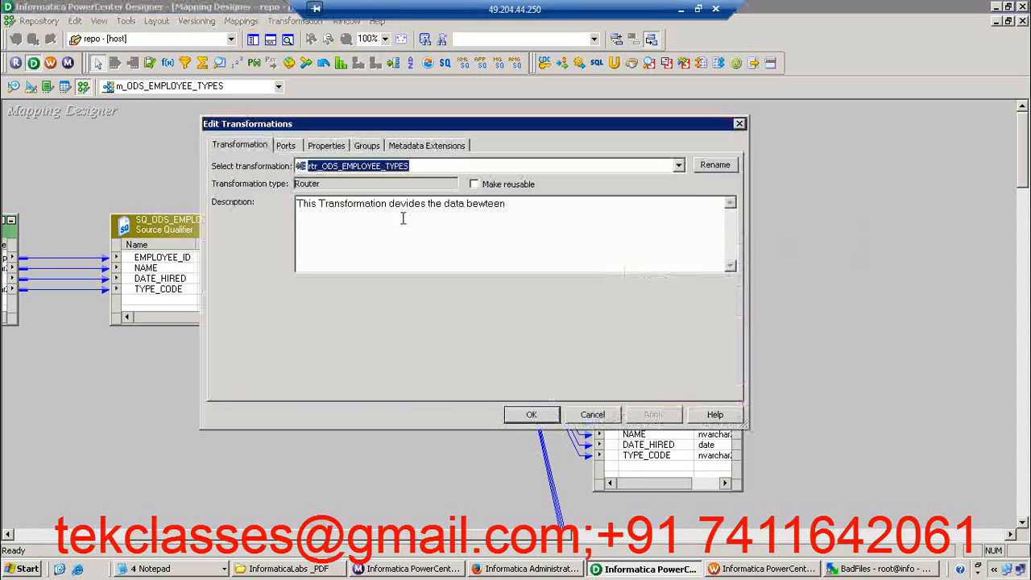
left_click(327, 148)
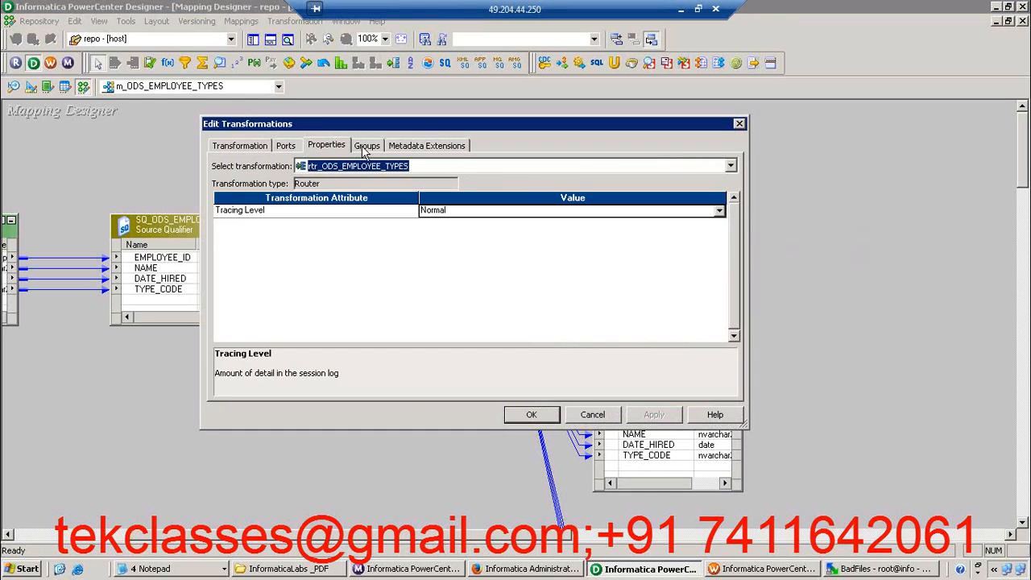
left_click(364, 148)
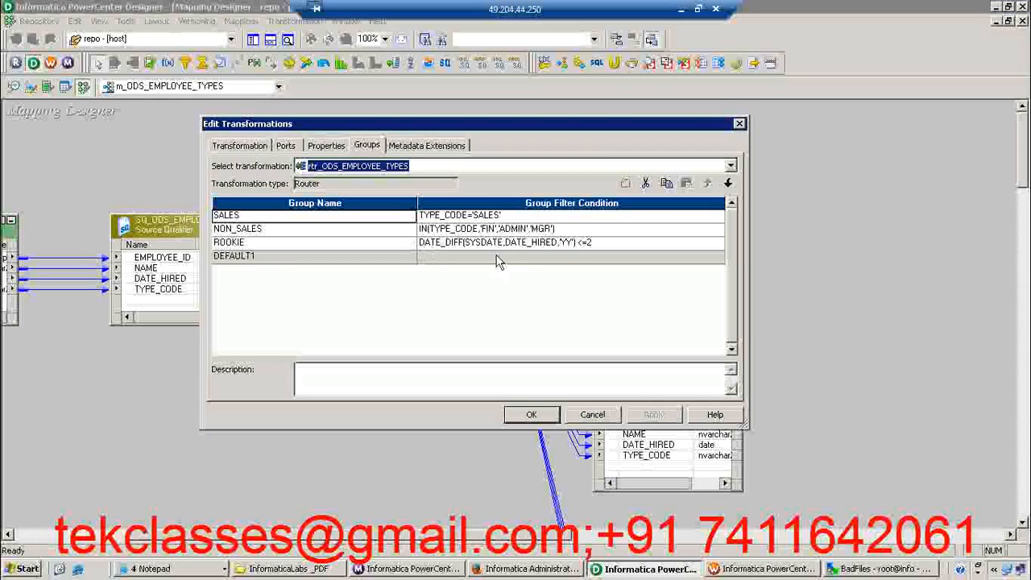
left_click(589, 221)
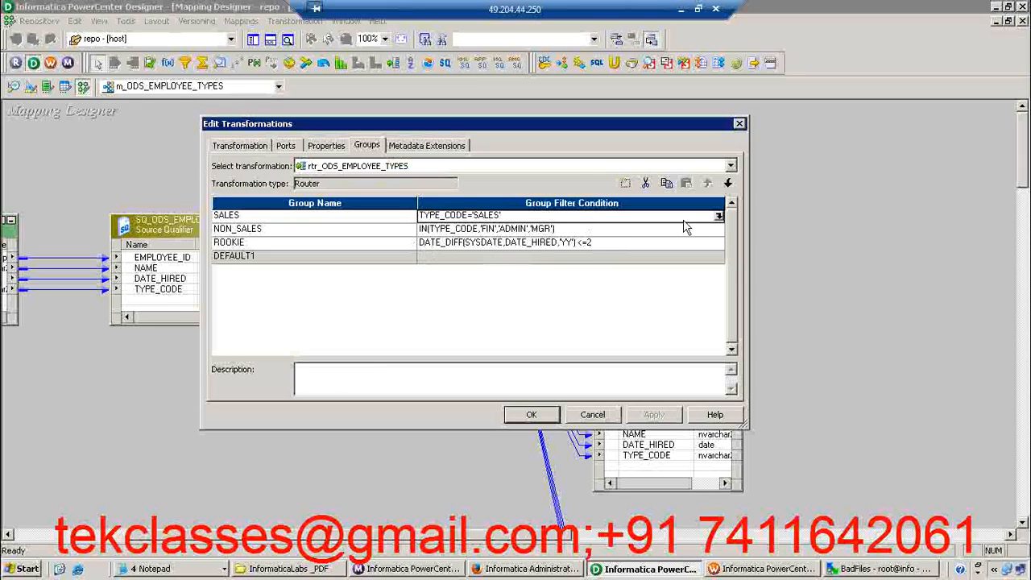
left_click(717, 218)
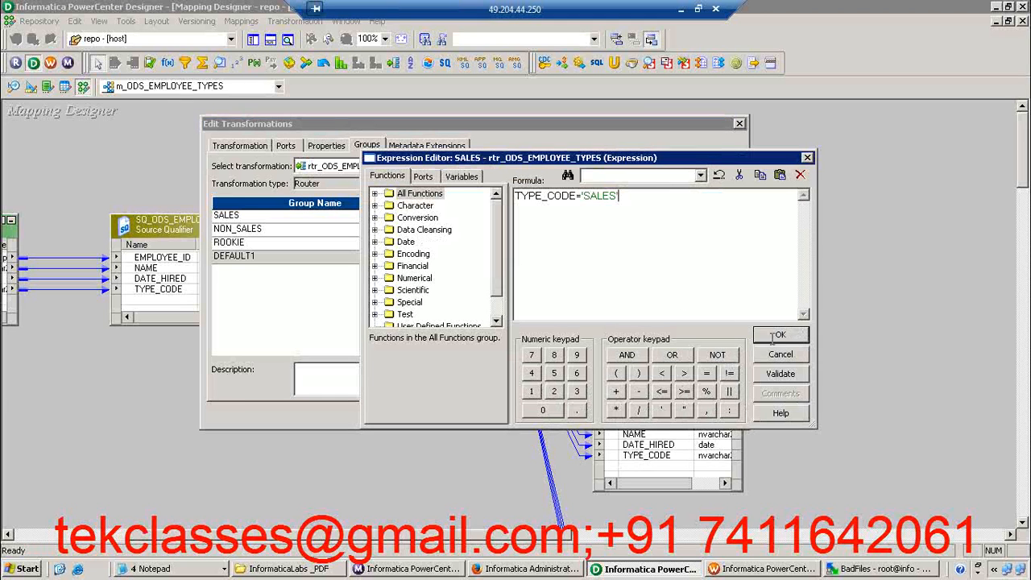
left_click(782, 337)
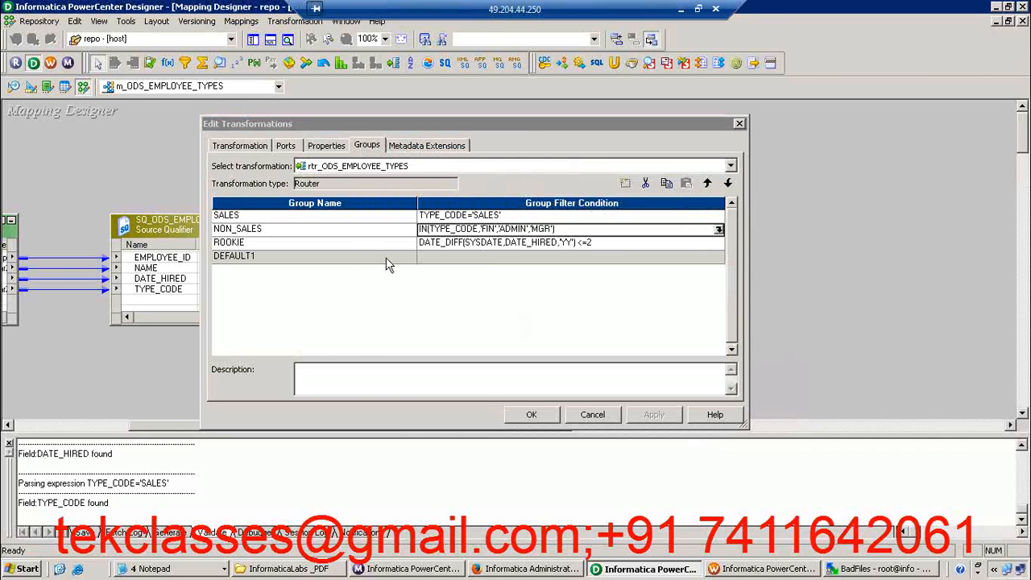
left_click(298, 221)
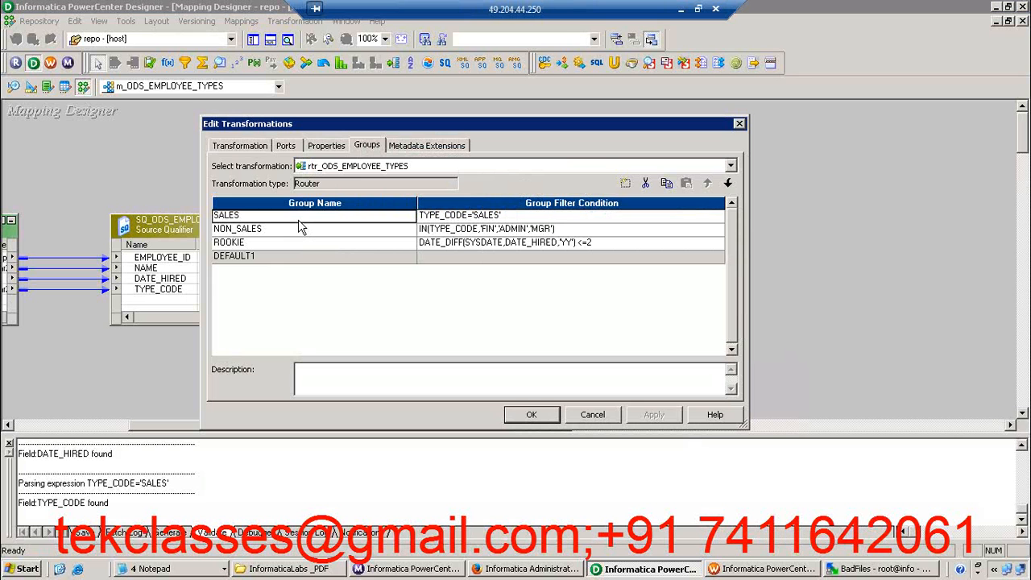
left_click(665, 216)
left_click(718, 219)
left_click(653, 199)
type("OR")
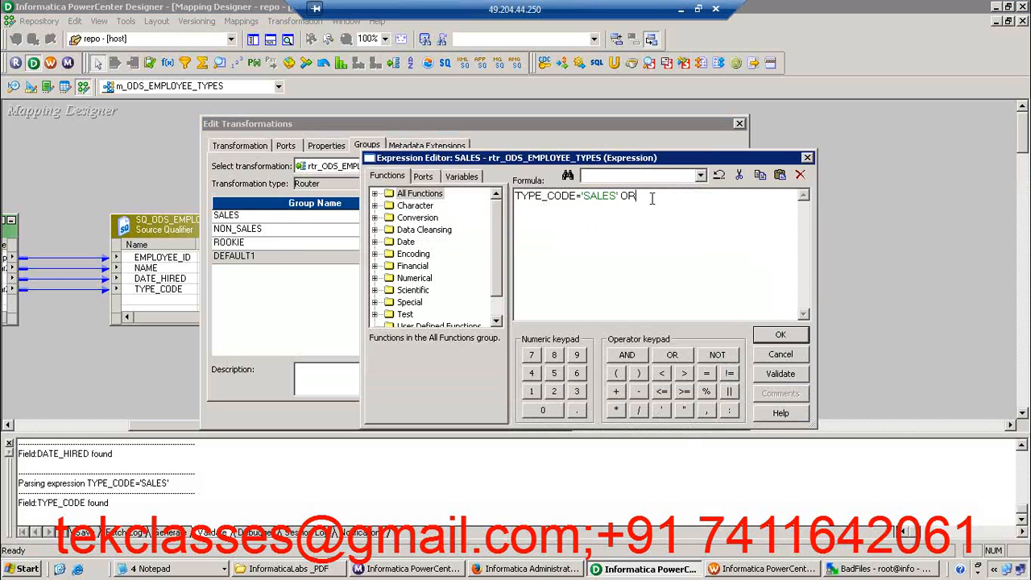
key("BackSpace")
key("BackSpace")
key("BackSpace")
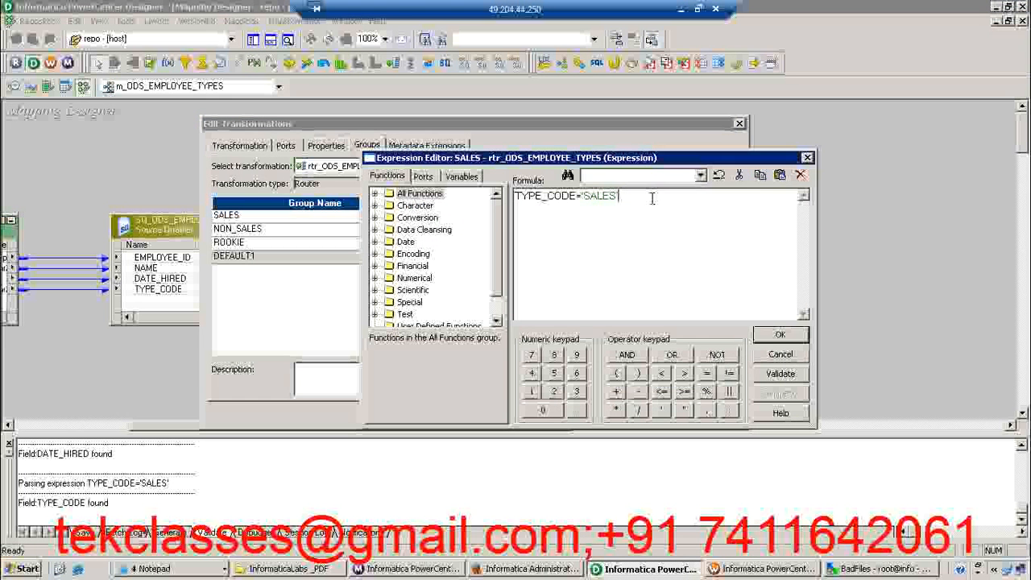
left_click(780, 338)
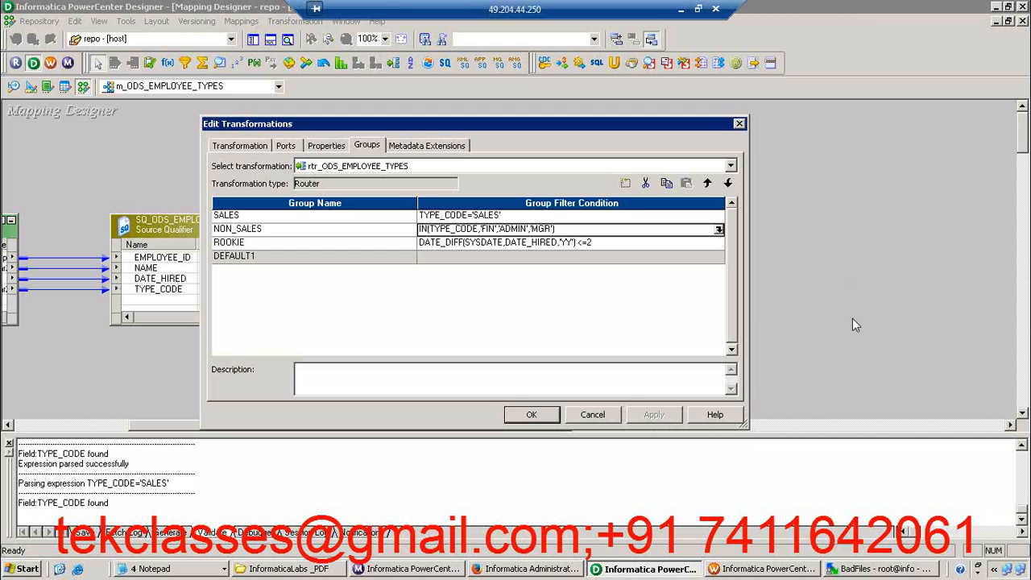
Check the DEFAULT1 group's filter condition and description, and close the router's settings
left_click(549, 258)
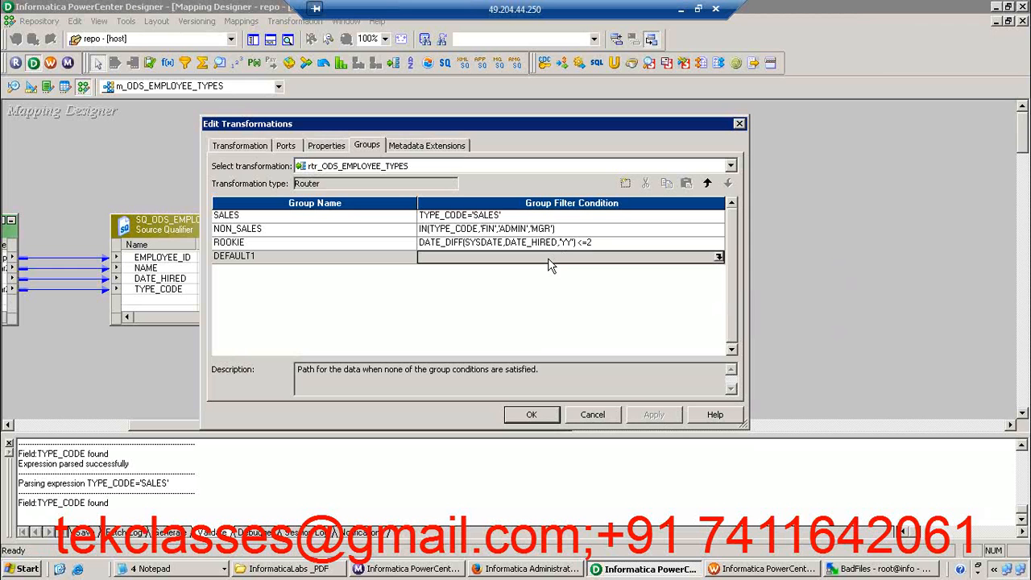
left_click(530, 412)
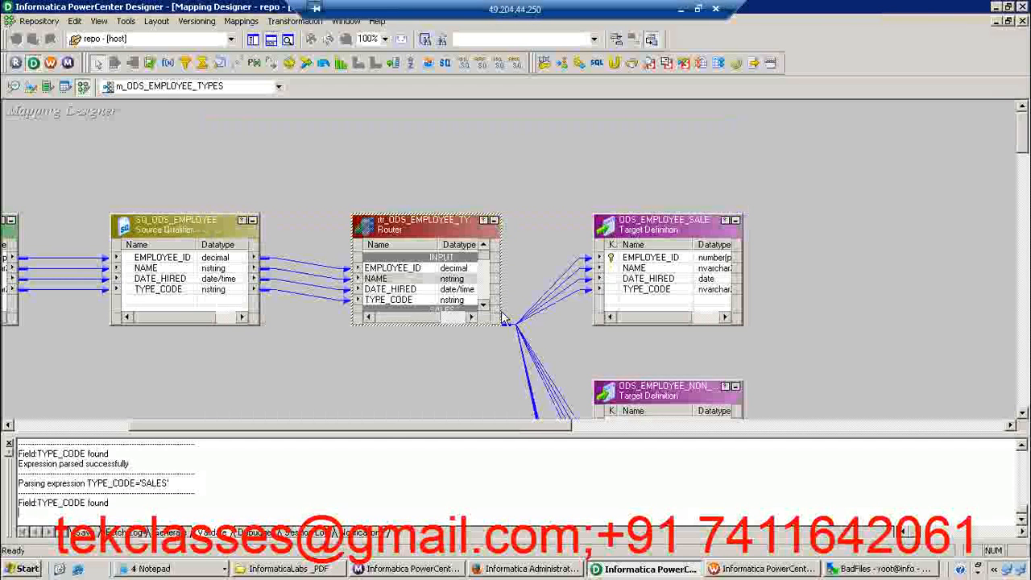
Enlarge the router box upward and downward to fit the ports of all its groups, and hide the output window
left_click_drag(417, 211, 427, 102)
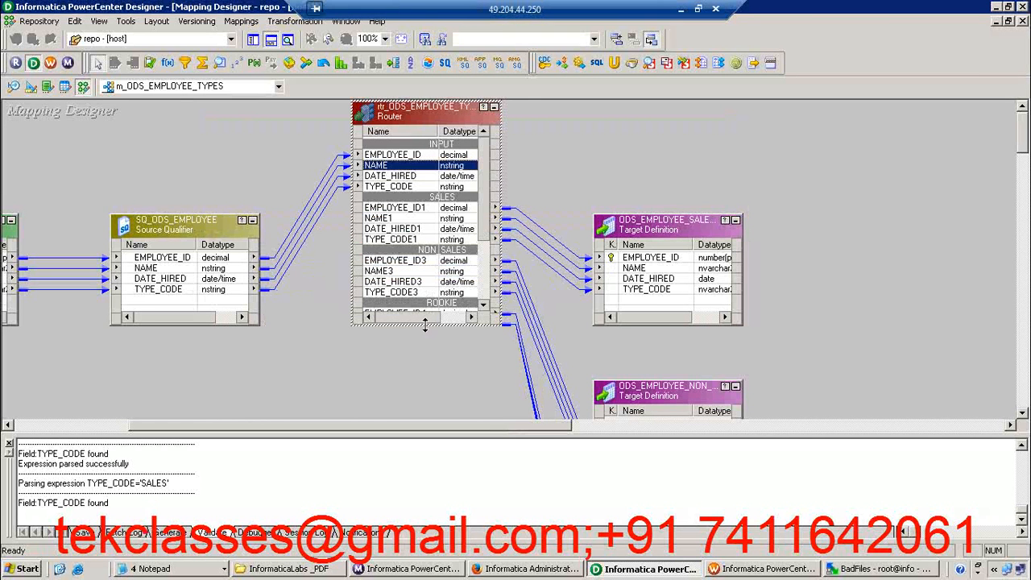
left_click_drag(425, 326, 406, 435)
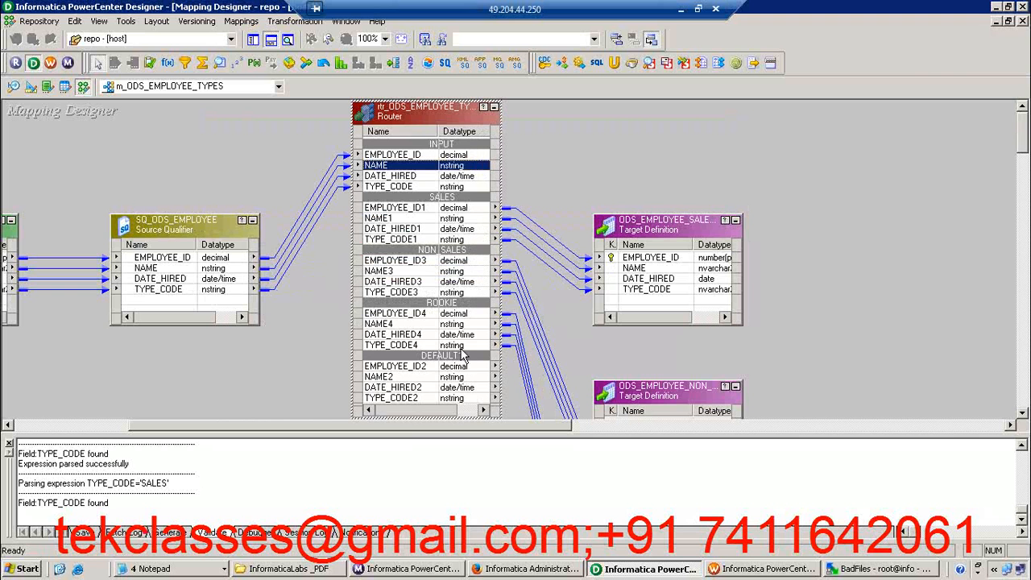
left_click(425, 369)
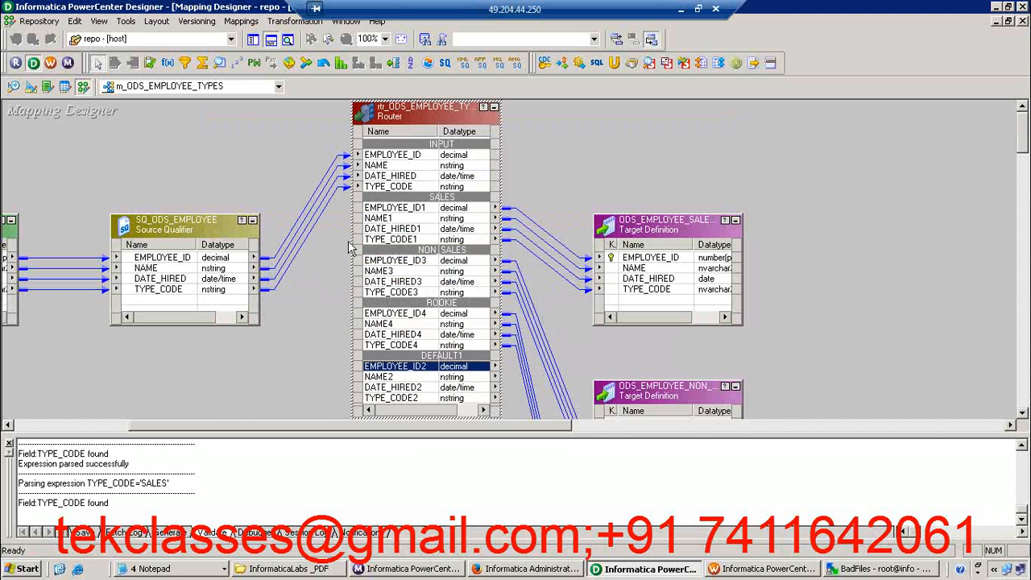
left_click(272, 40)
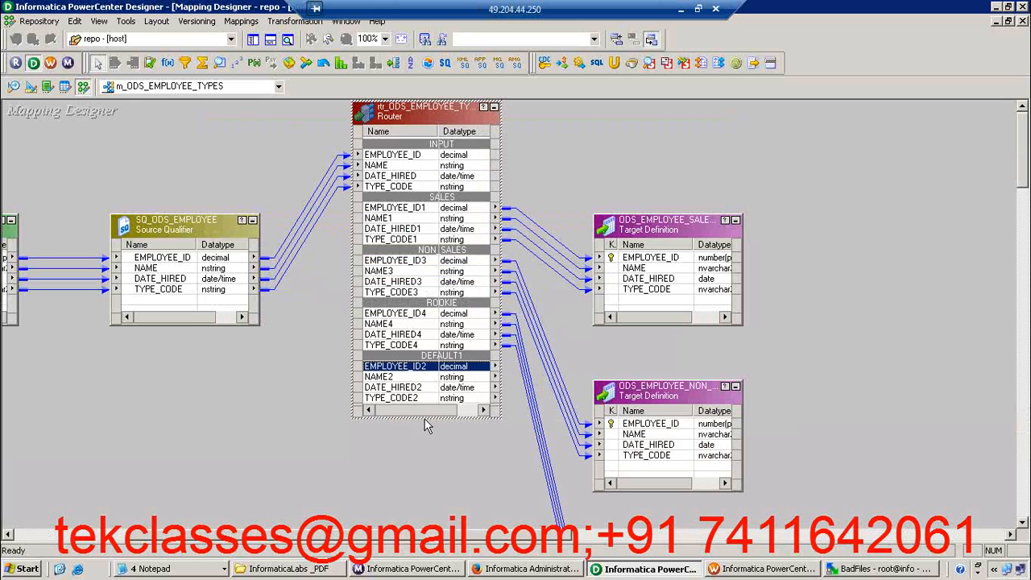
left_click_drag(415, 504, 415, 522)
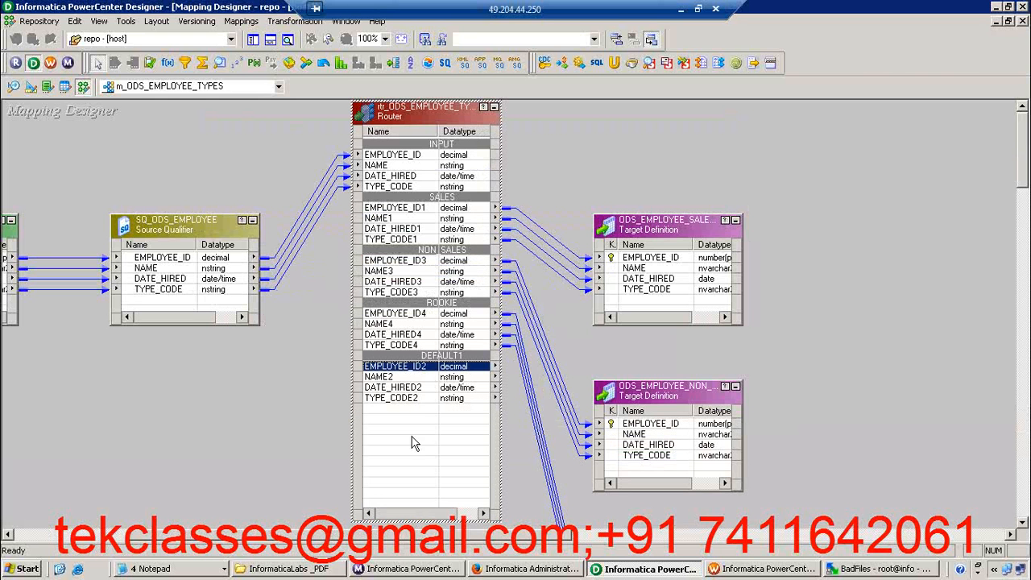
Examine the router's DEFAULT1 and ROOKIE group ports and how the router's groups are linked to the targets
left_click(409, 399, "shift")
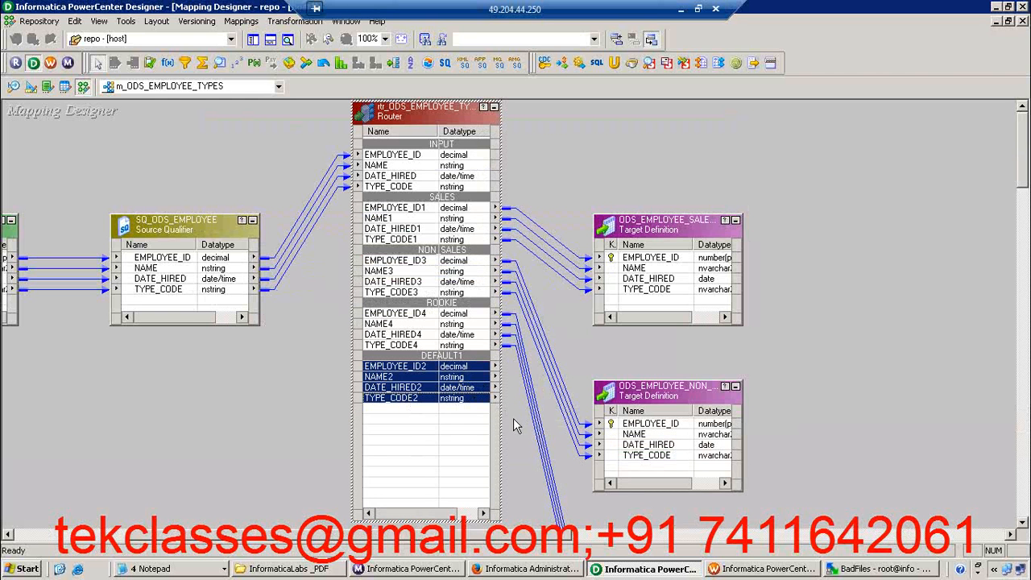
left_click(513, 420)
left_click(442, 390)
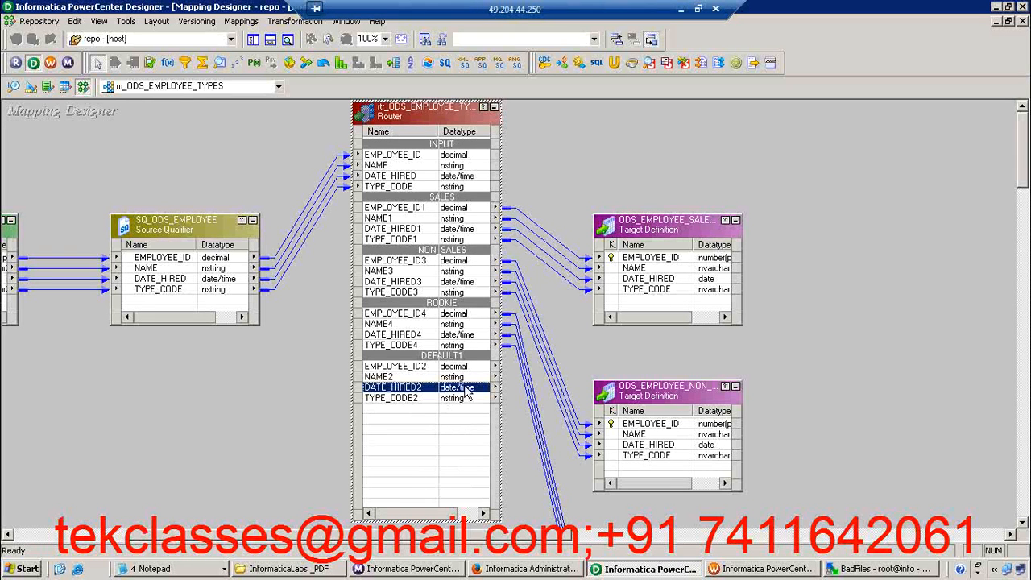
left_click(432, 369)
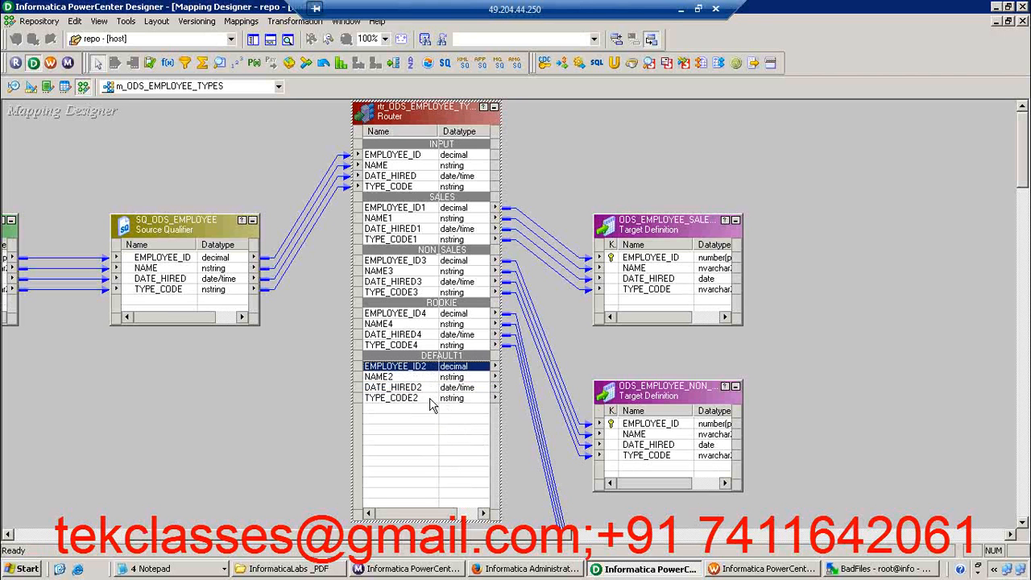
left_click(432, 404, "shift")
left_click(432, 390)
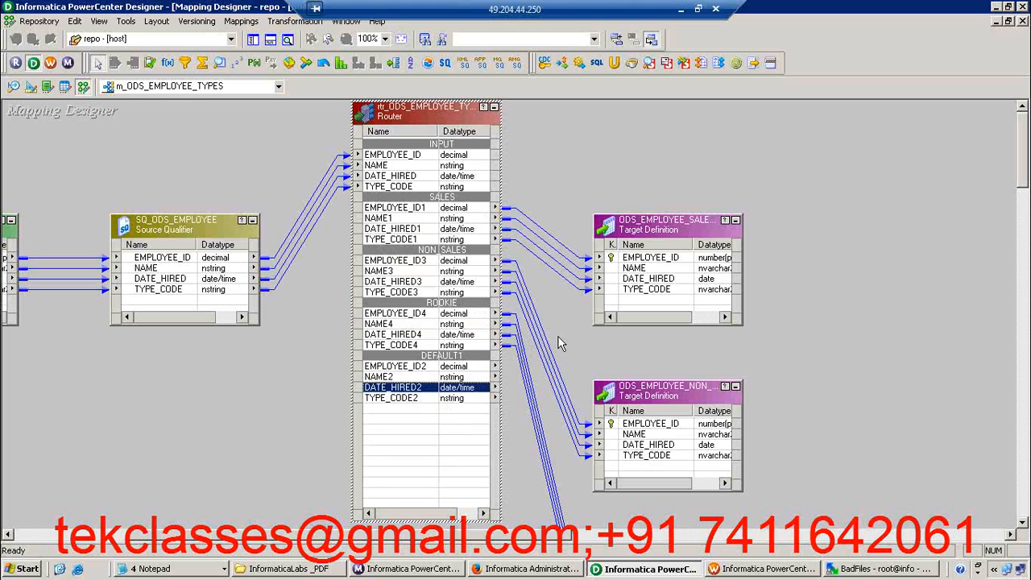
left_click(442, 337)
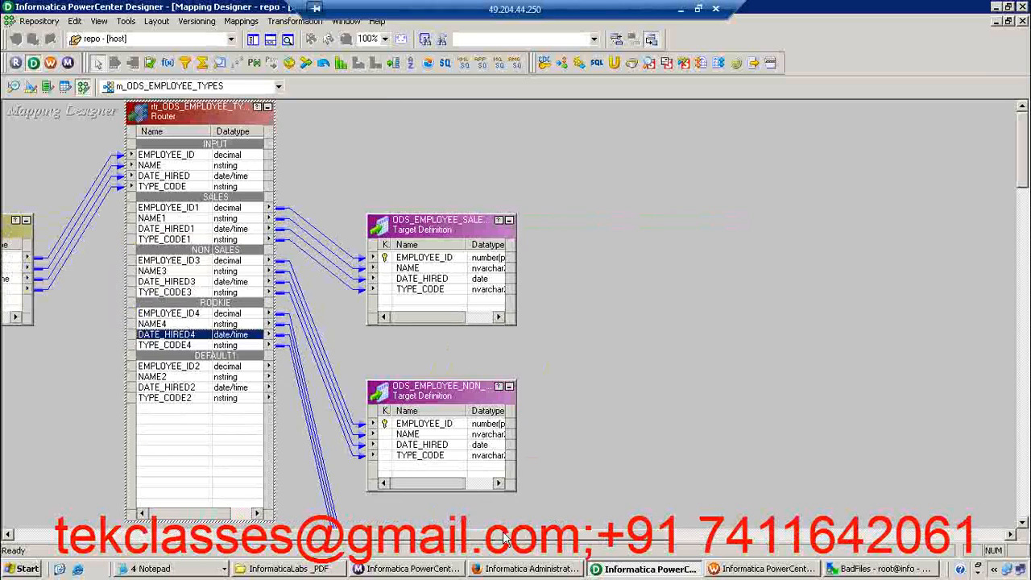
left_click_drag(493, 537, 384, 545)
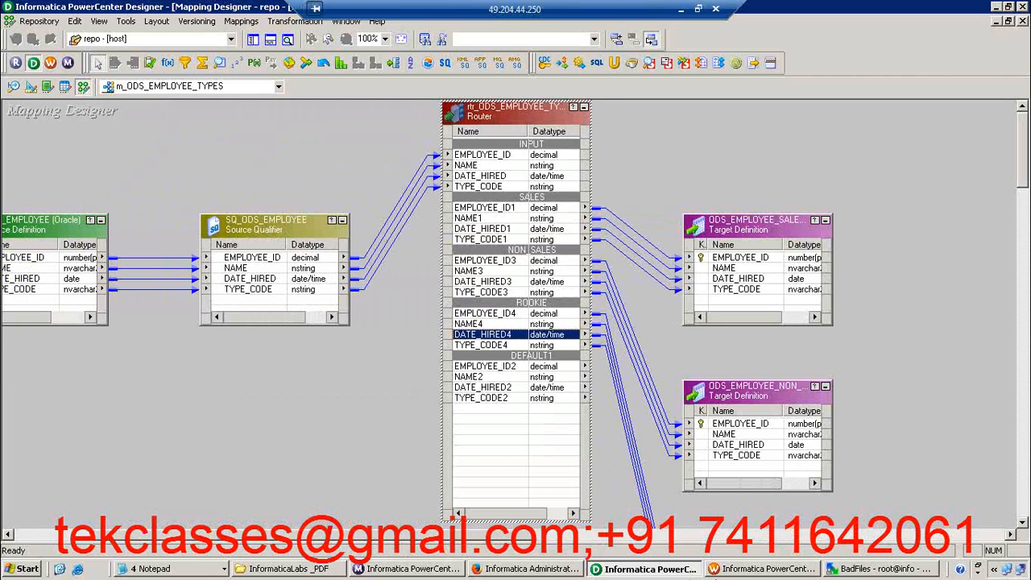
Try extending the router's ROOKIE group filter condition with AND TYPE_CODE<>'SALES' in the Expression Editor
double_click(508, 347)
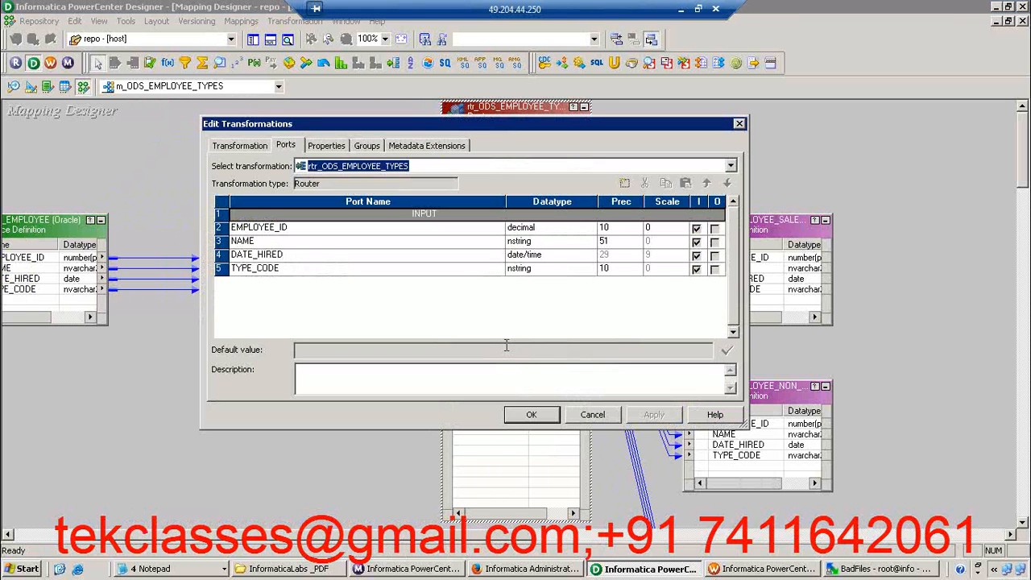
left_click(364, 147)
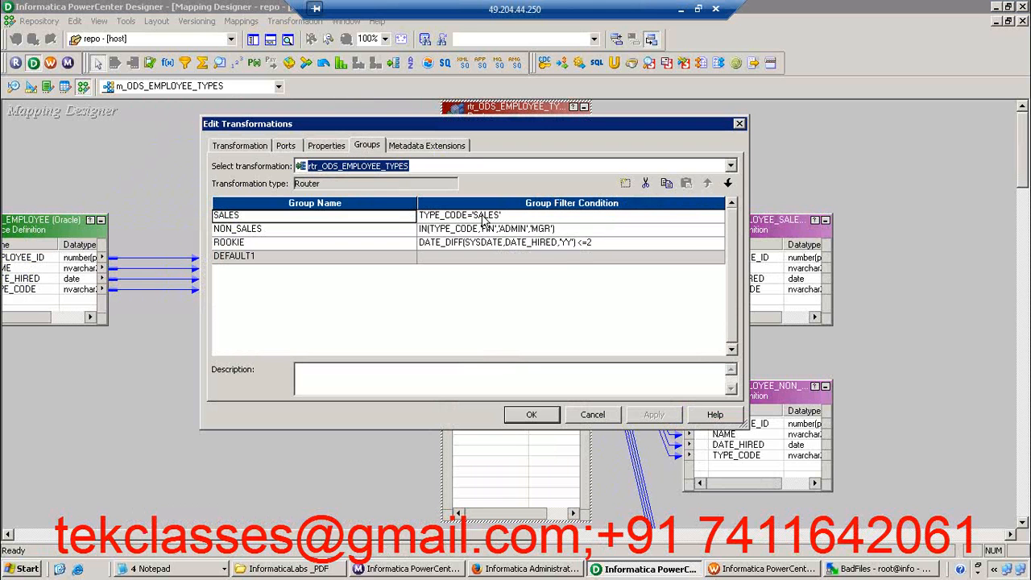
left_click(600, 246)
left_click(718, 243)
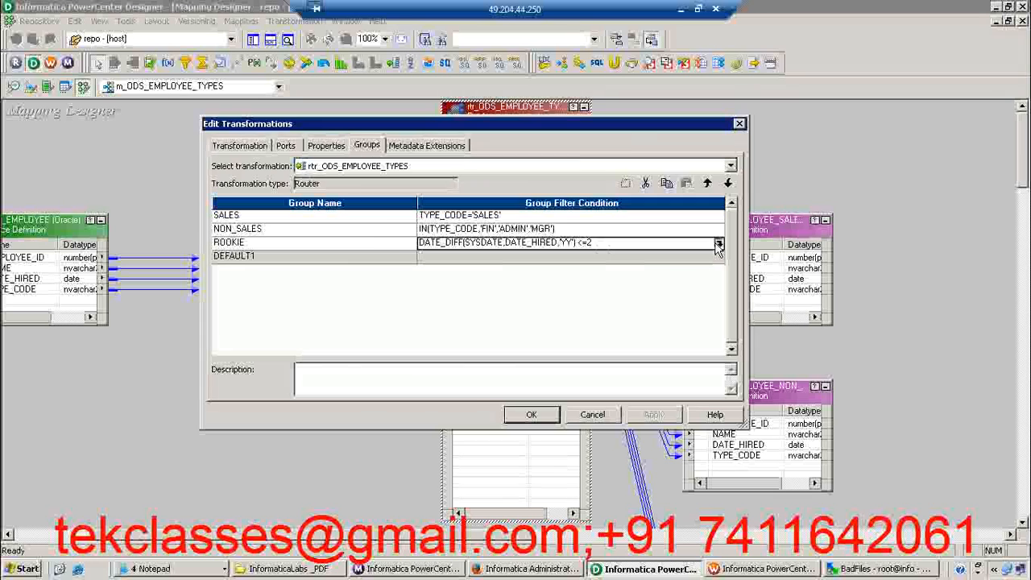
left_click(758, 195)
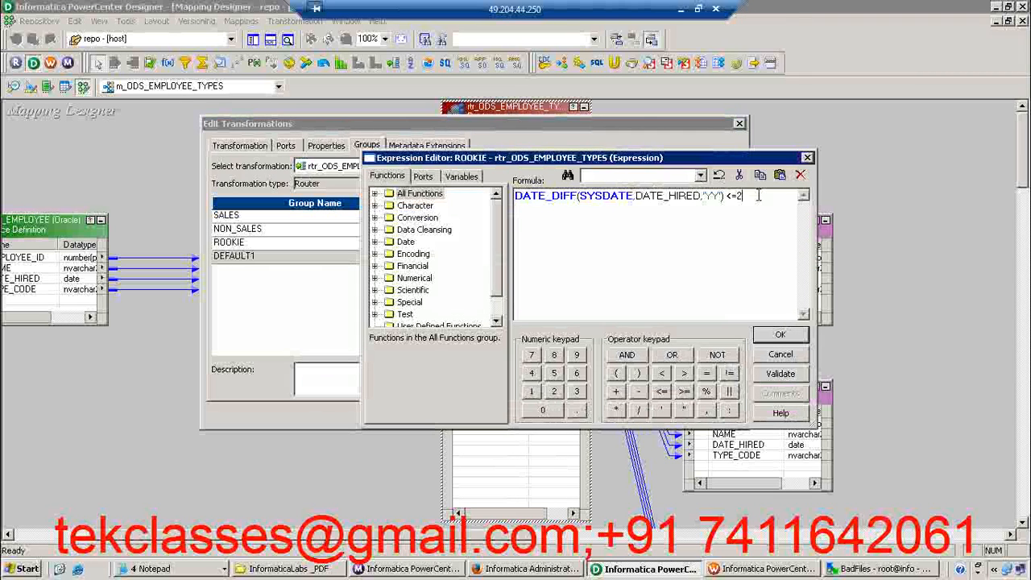
type("AND")
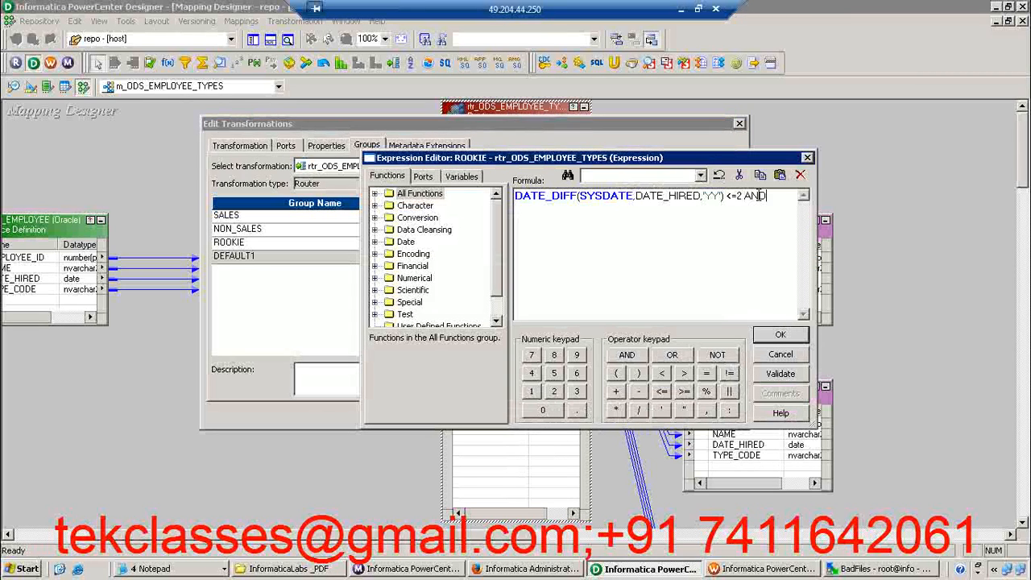
left_click(433, 177)
double_click(435, 241)
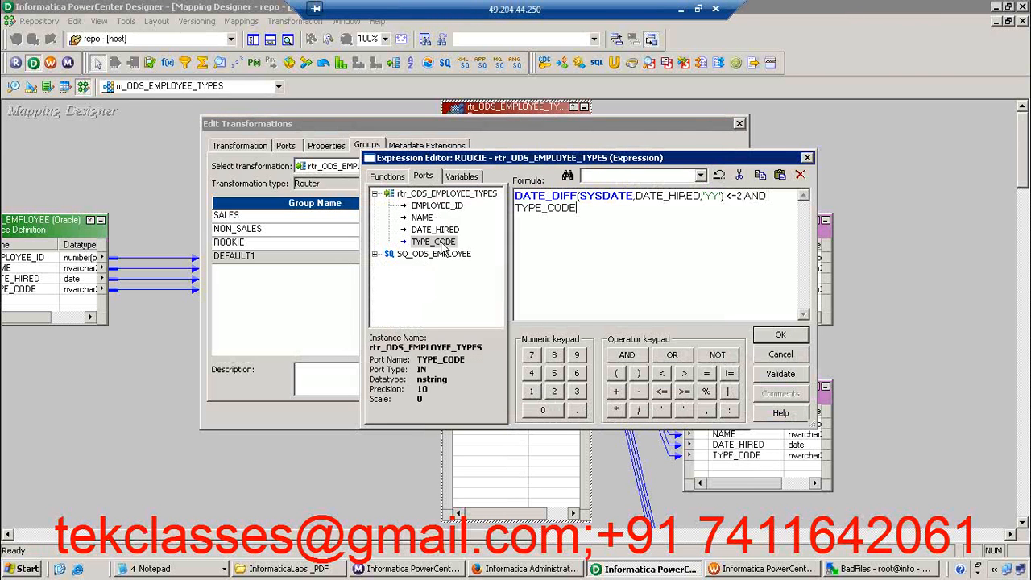
type("<>'SALES")
Remove the added AND TYPE_CODE<>'SALES' clause from the ROOKIE filter condition, and accept the expression and the router's settings
left_click_drag(743, 196, 749, 225)
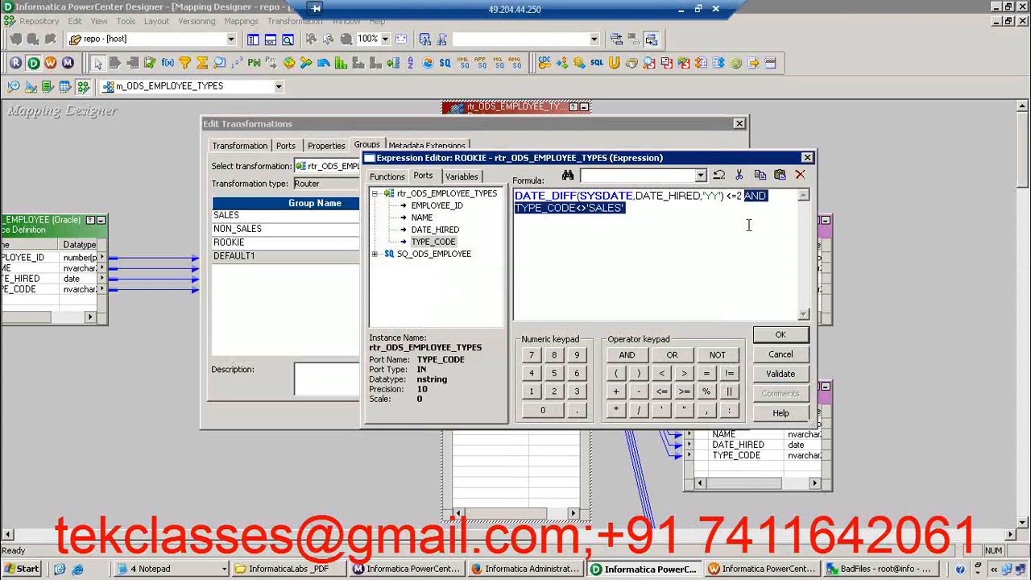
key("Delete")
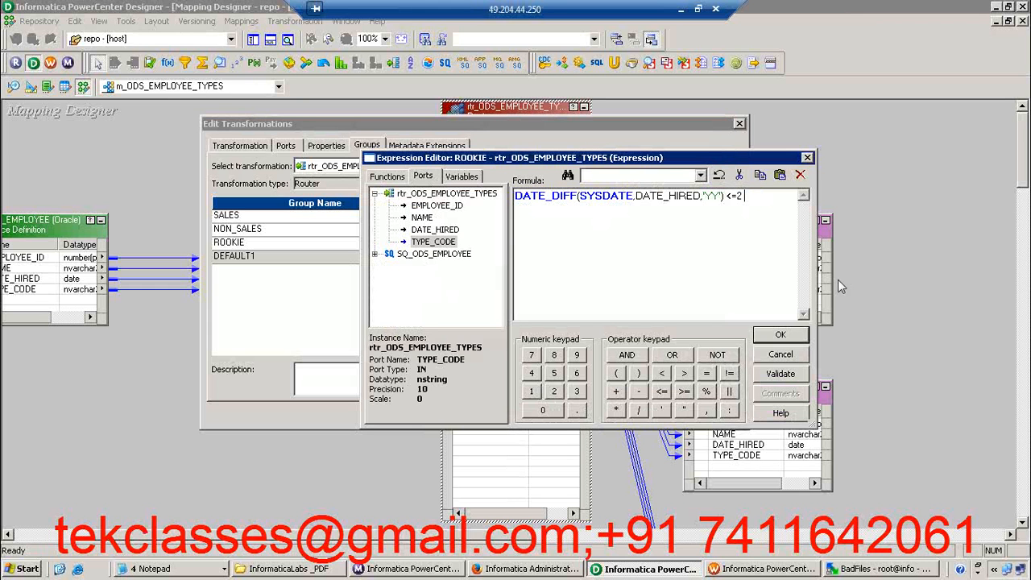
left_click(782, 335)
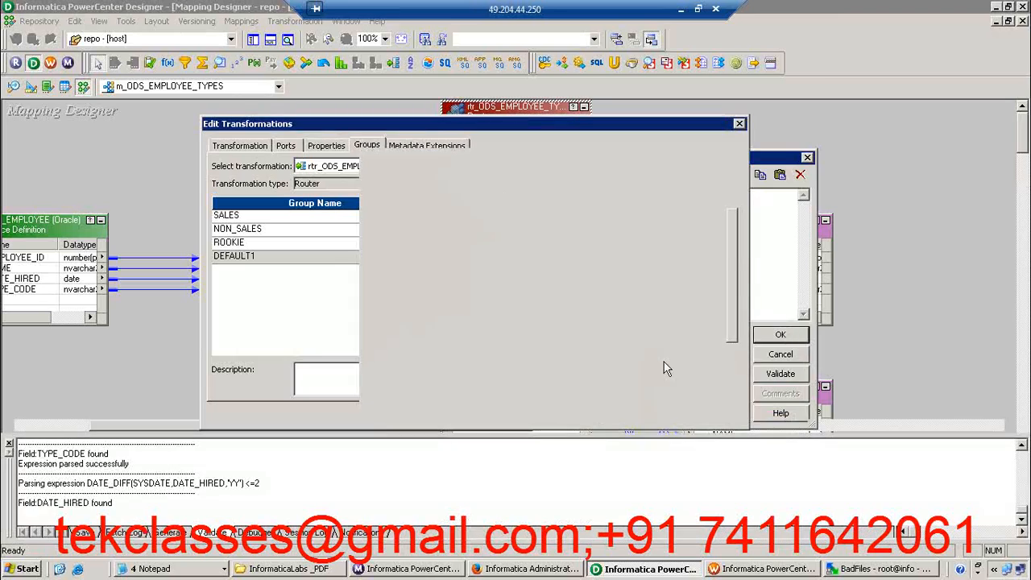
left_click(652, 414)
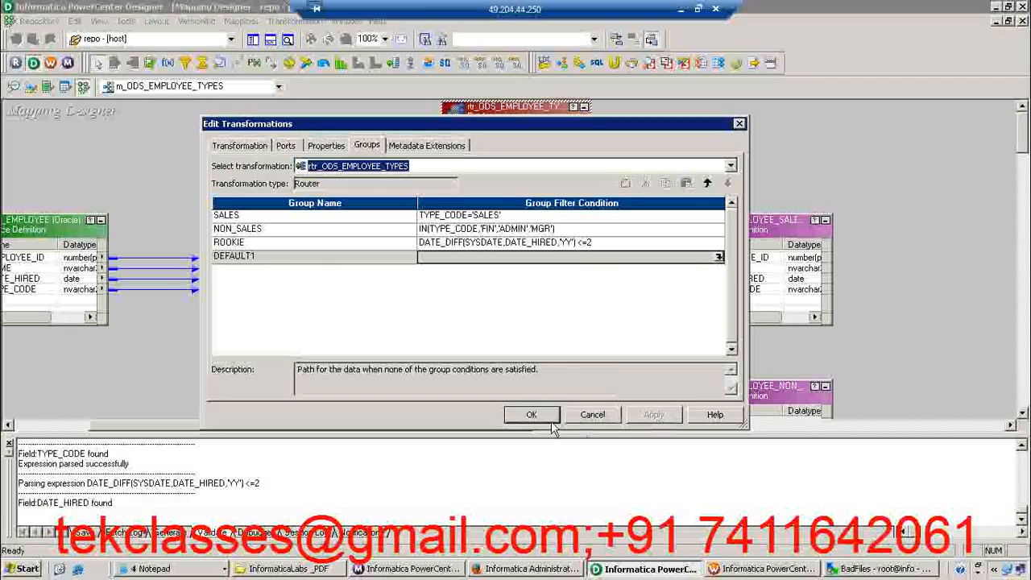
left_click(533, 415)
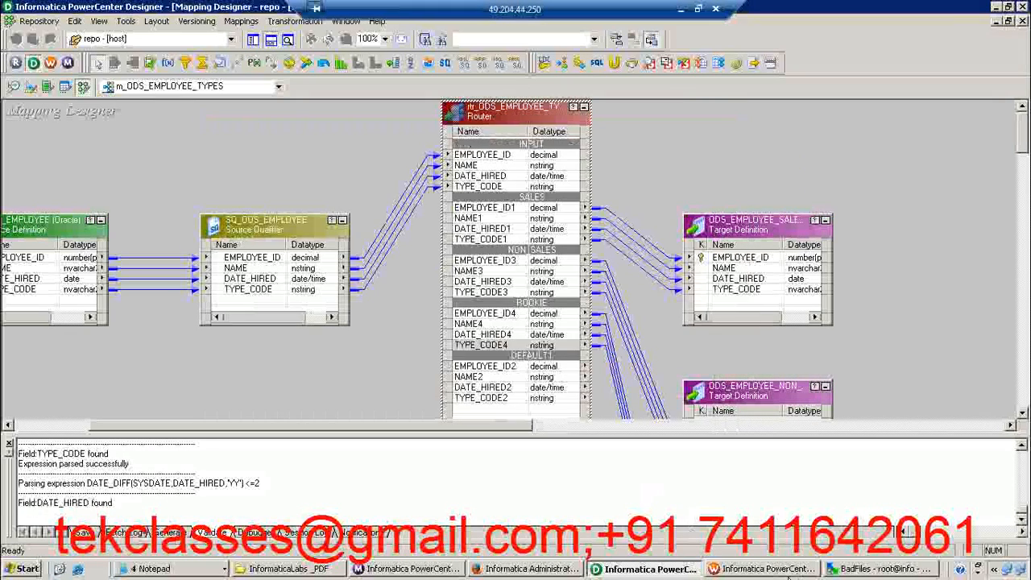
Switch to Informatica PowerCenter Workflow Manager
left_click(785, 571)
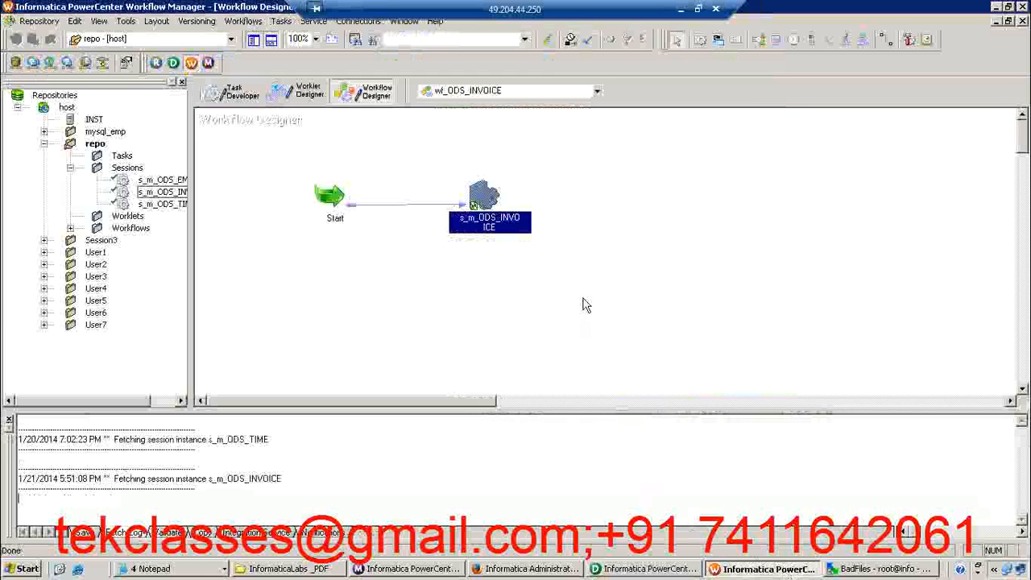
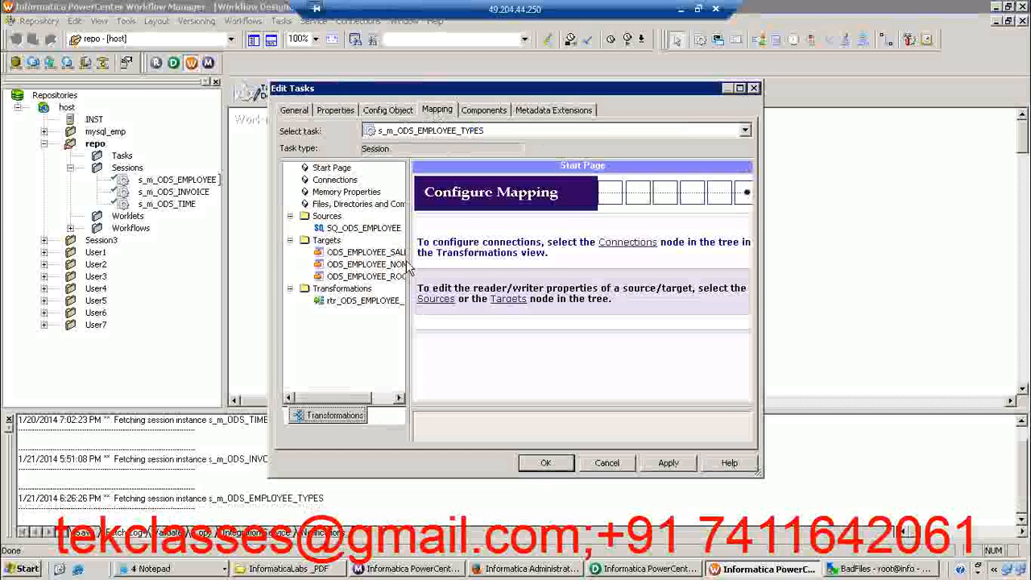
Set the relational connection of the source qualifier SQ_ODS_EMPLOYEE to OLAP_USER5 in the session's mapping settings
left_click(375, 230)
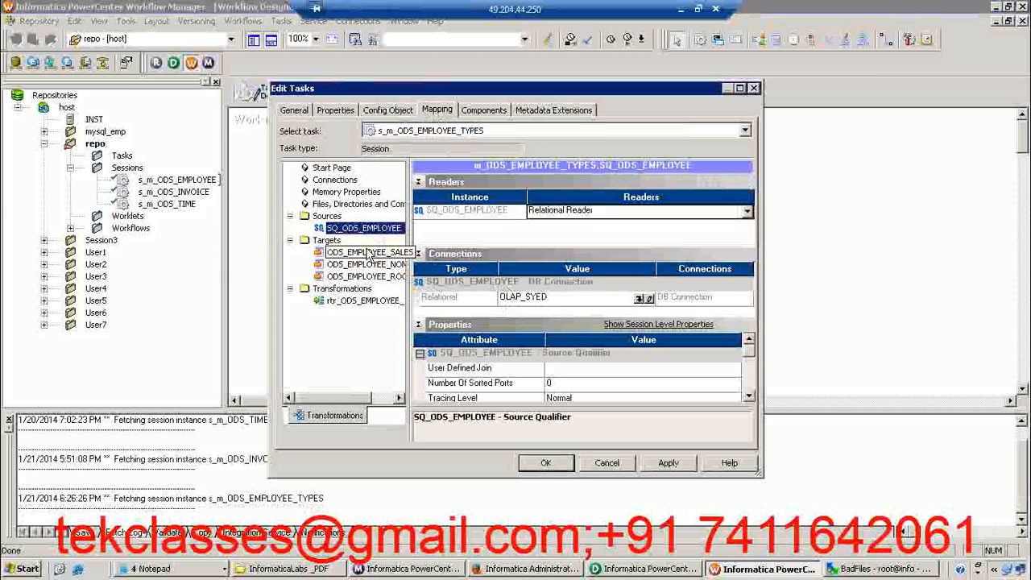
left_click(740, 89)
left_click(750, 272)
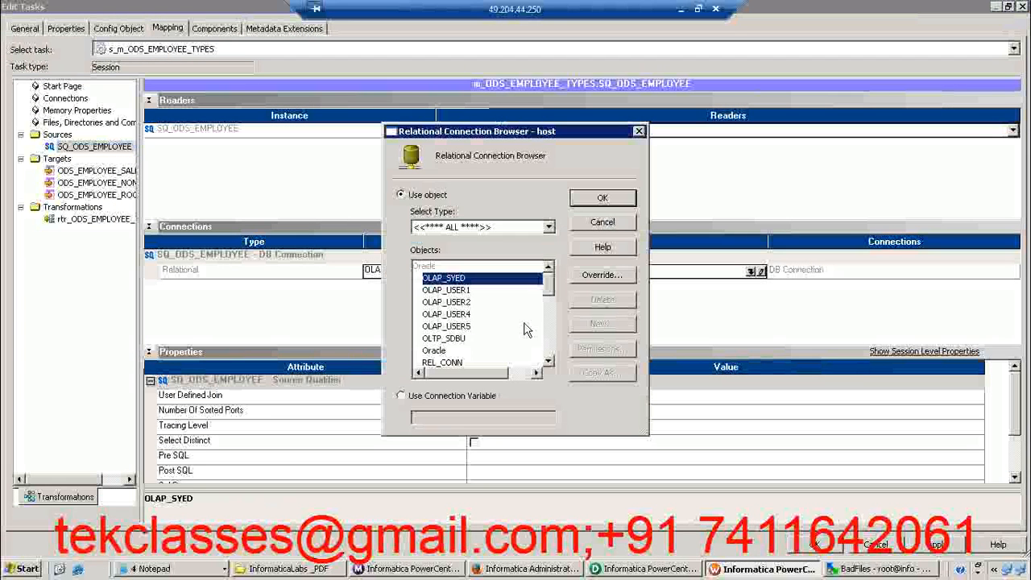
left_click(449, 326)
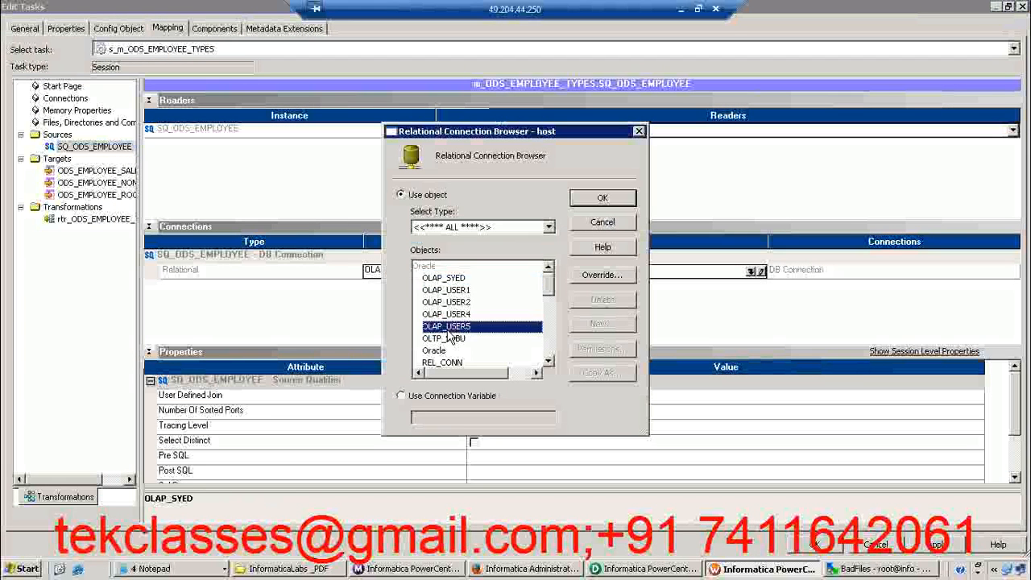
left_click(604, 199)
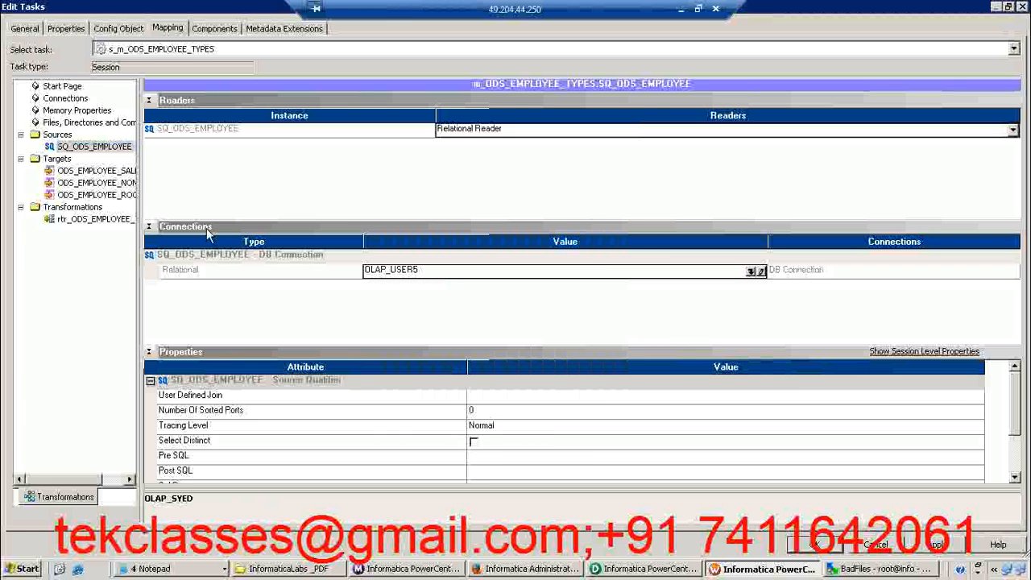
Set the ODS_EMPLOYEE_SALES target's relational connection to OLAP_USER5 and its target load type to Normal
left_click(95, 171)
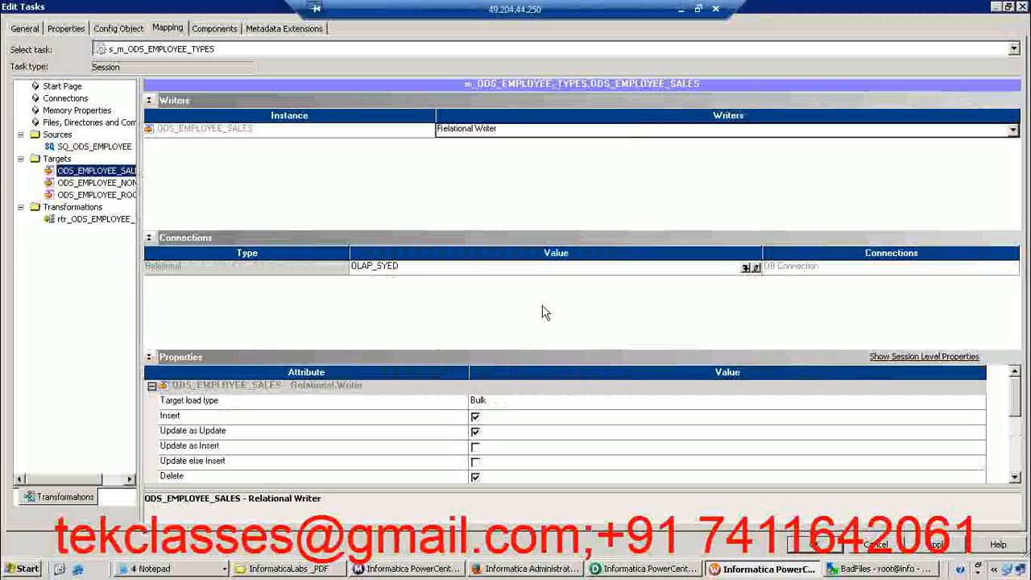
left_click(745, 268)
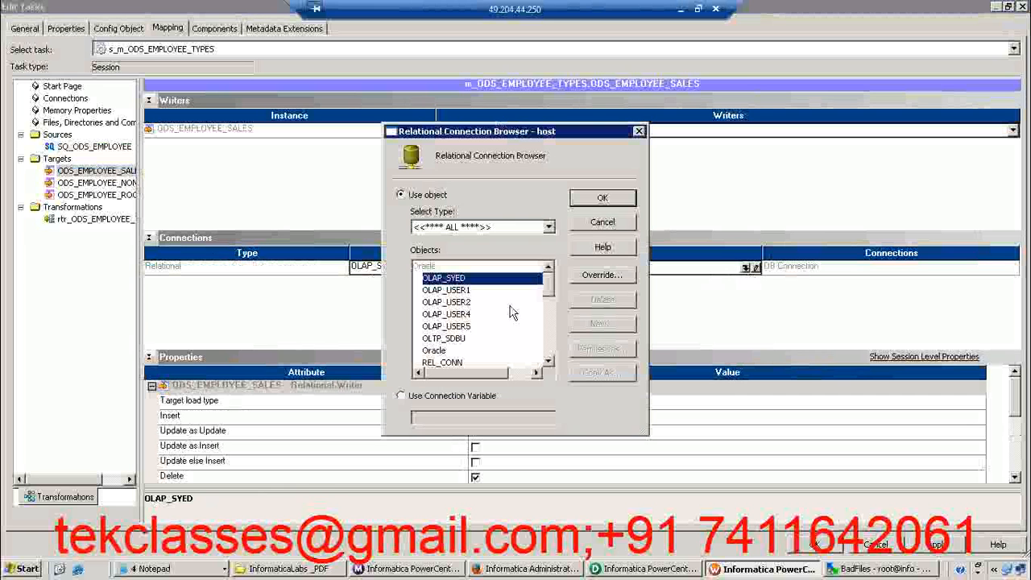
left_click(451, 326)
left_click(602, 199)
left_click(506, 402)
left_click(484, 418)
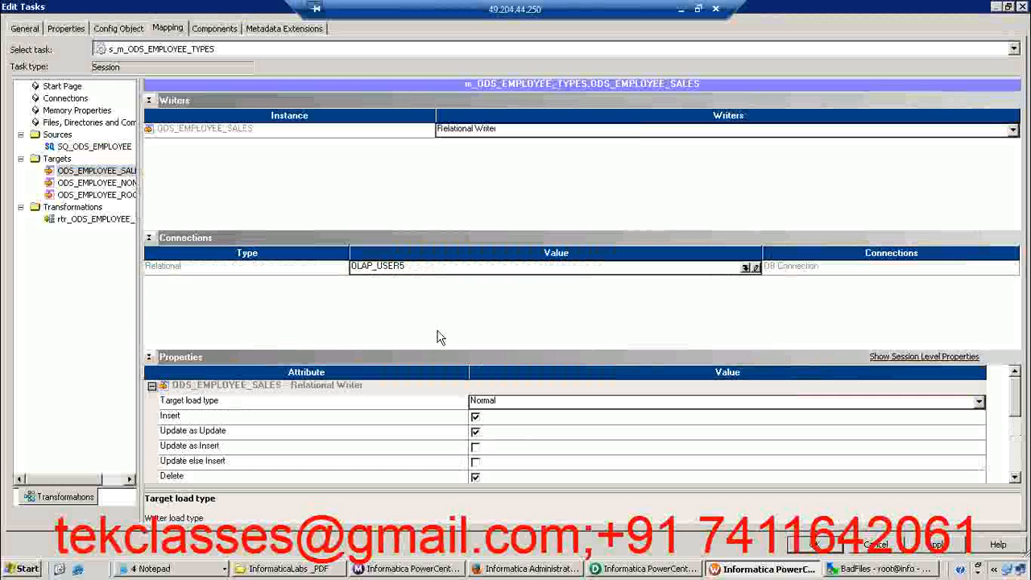
Set the ODS_EMPLOYEE_NON_SALES target's load type to Normal and its relational connection to OLAP_USER5
left_click(113, 183)
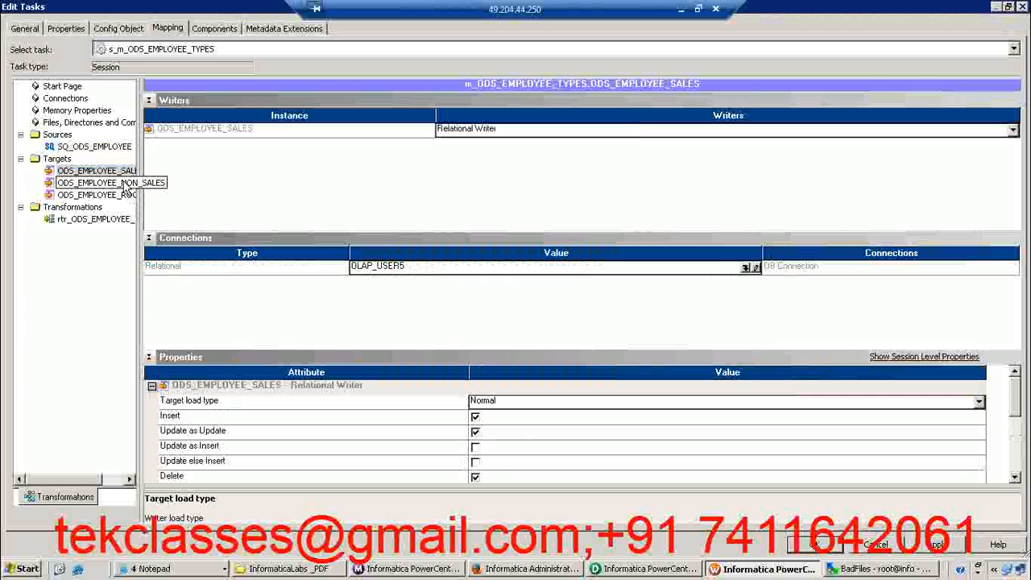
left_click(489, 403)
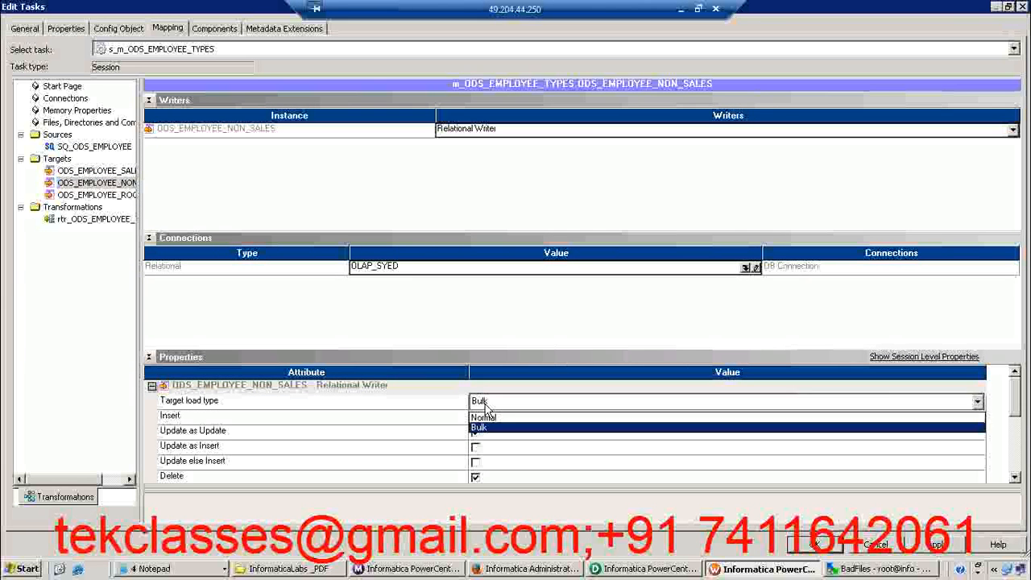
left_click(481, 419)
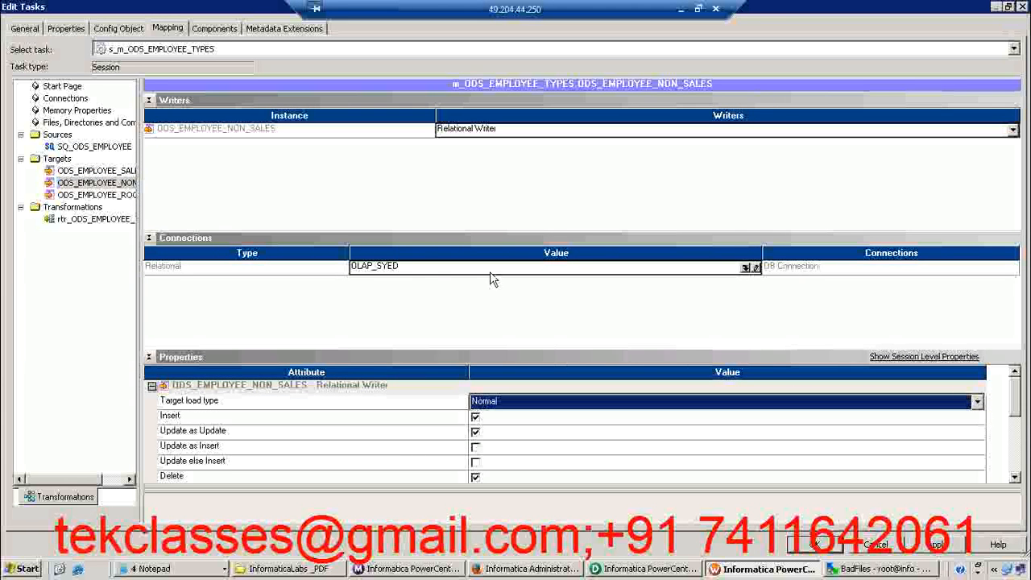
left_click(745, 269)
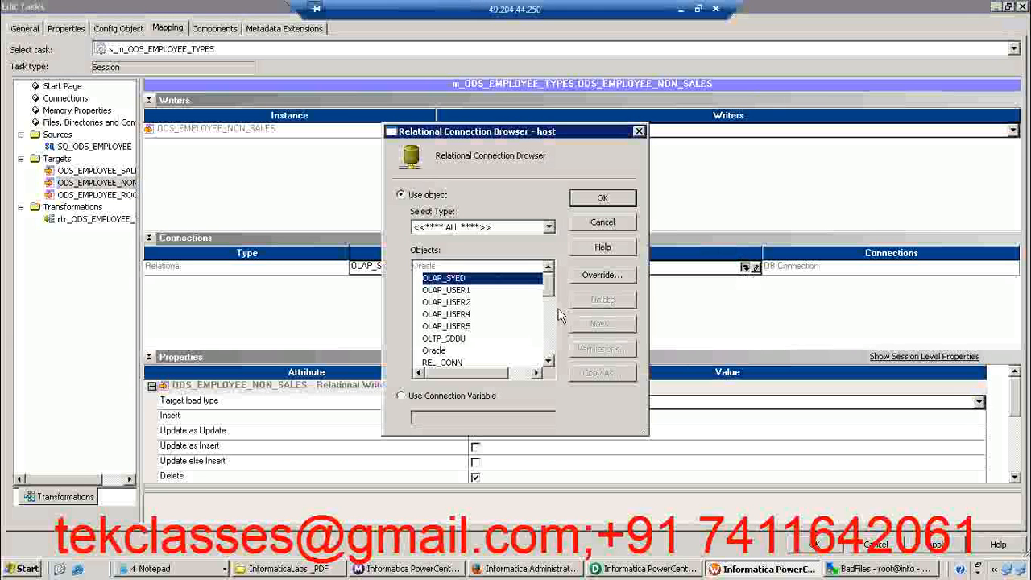
left_click(461, 327)
left_click(602, 198)
Set the ODS_EMPLOYEE_ROOKIE target's relational connection to OLAP_USER5 and its target load type to Normal
left_click(133, 195)
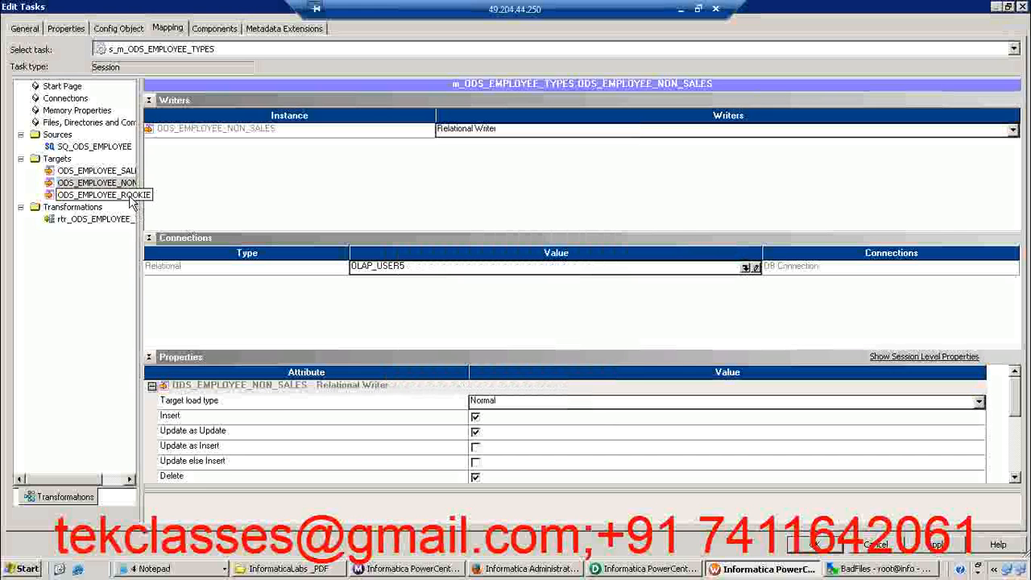
left_click(745, 267)
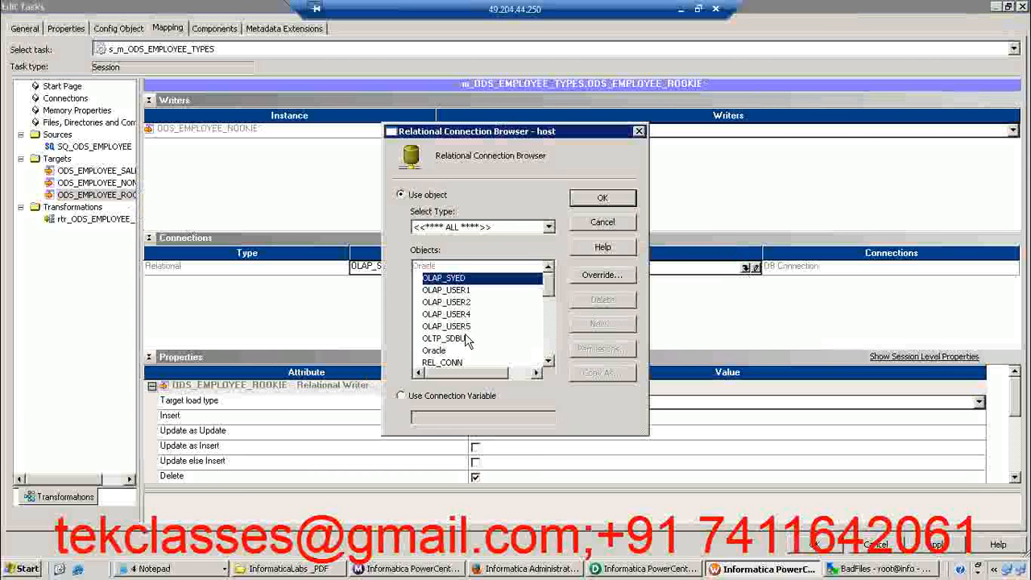
left_click(462, 327)
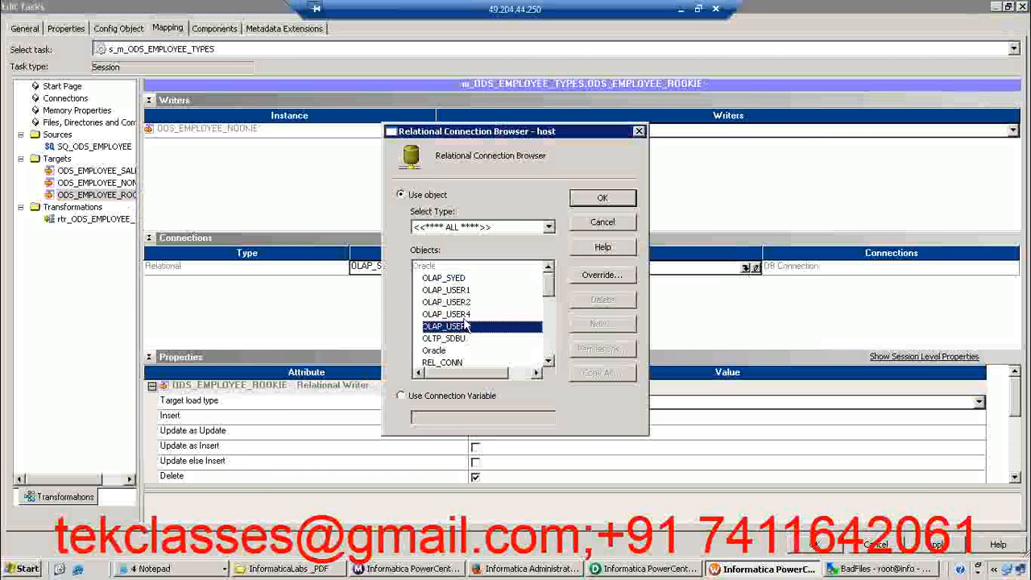
left_click(600, 198)
left_click(515, 405)
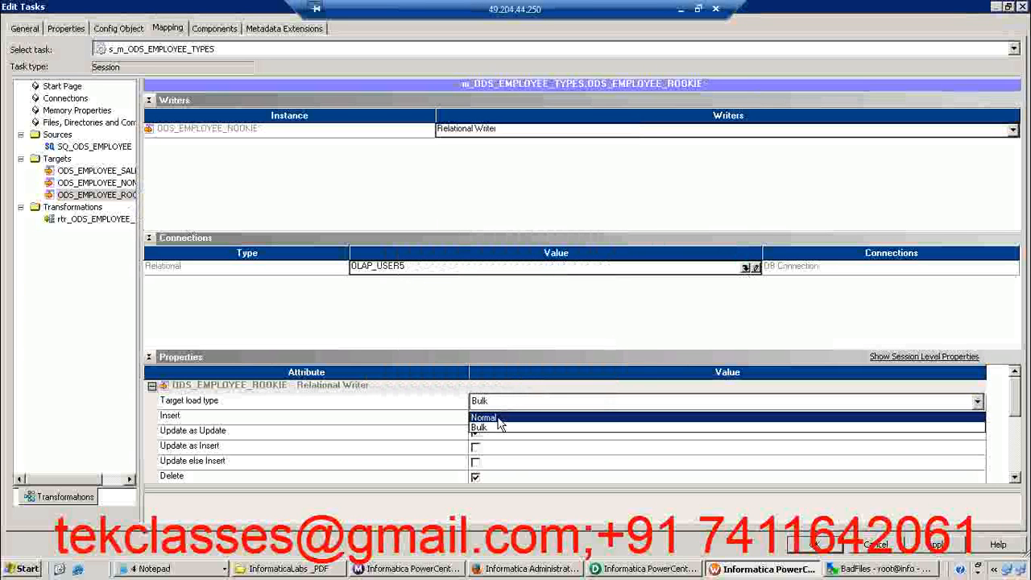
left_click(498, 419)
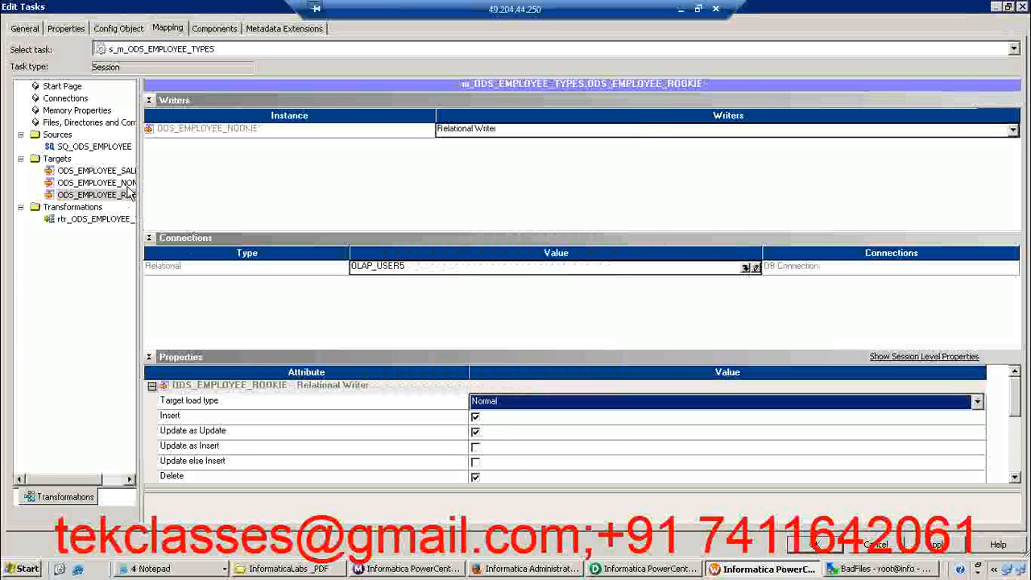
Review the connection and load type of all three targets, apply the session settings, and save the workflow
left_click(95, 182)
left_click(95, 171)
left_click(101, 195)
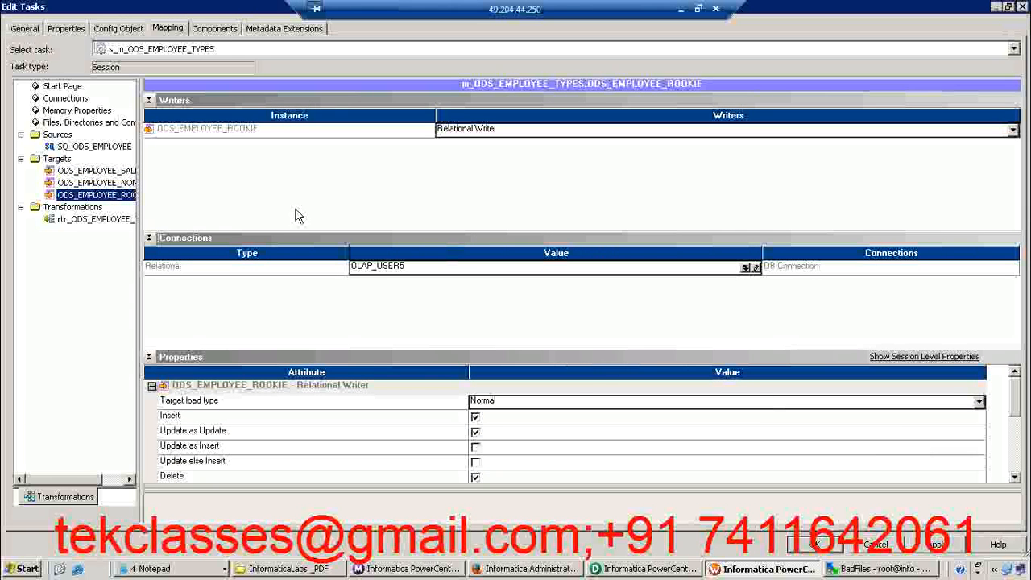
left_click(95, 171)
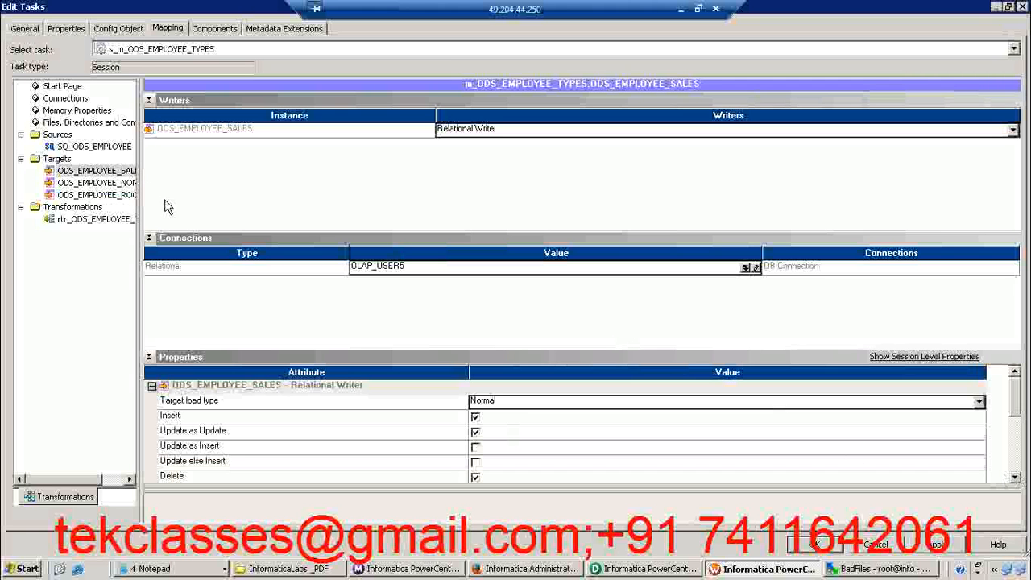
left_click(103, 183)
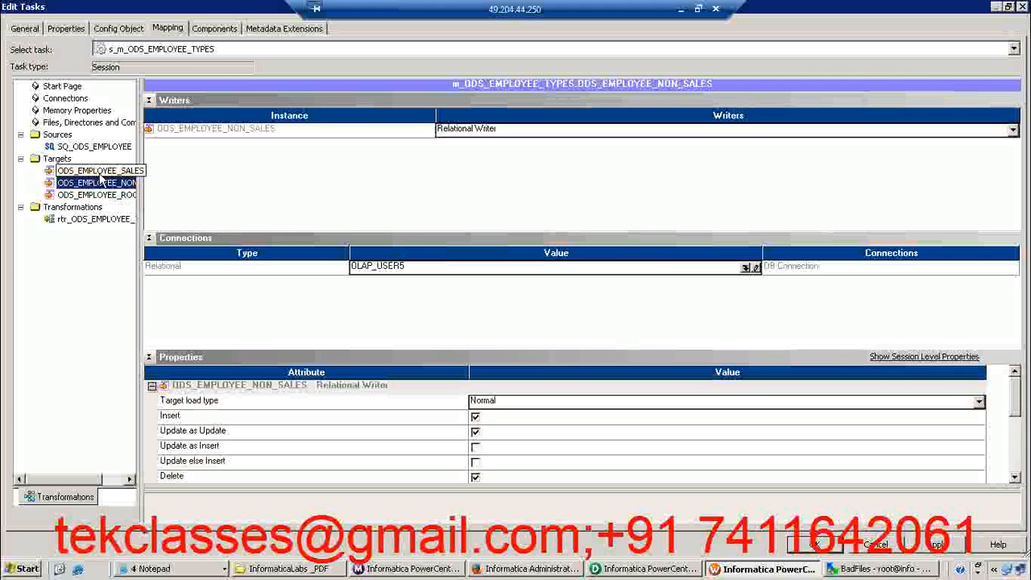
left_click(945, 546)
left_click(830, 549)
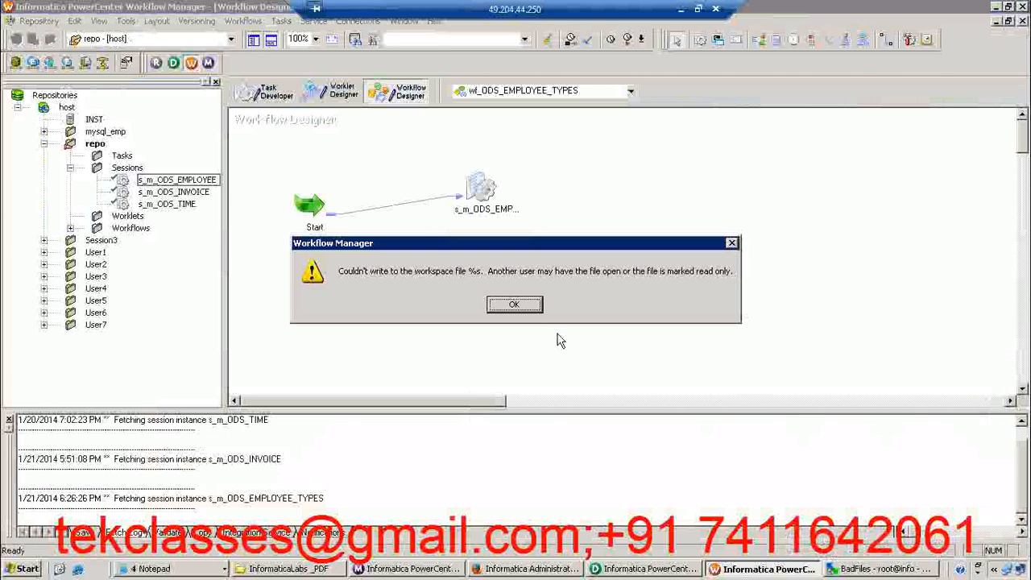
left_click(526, 302)
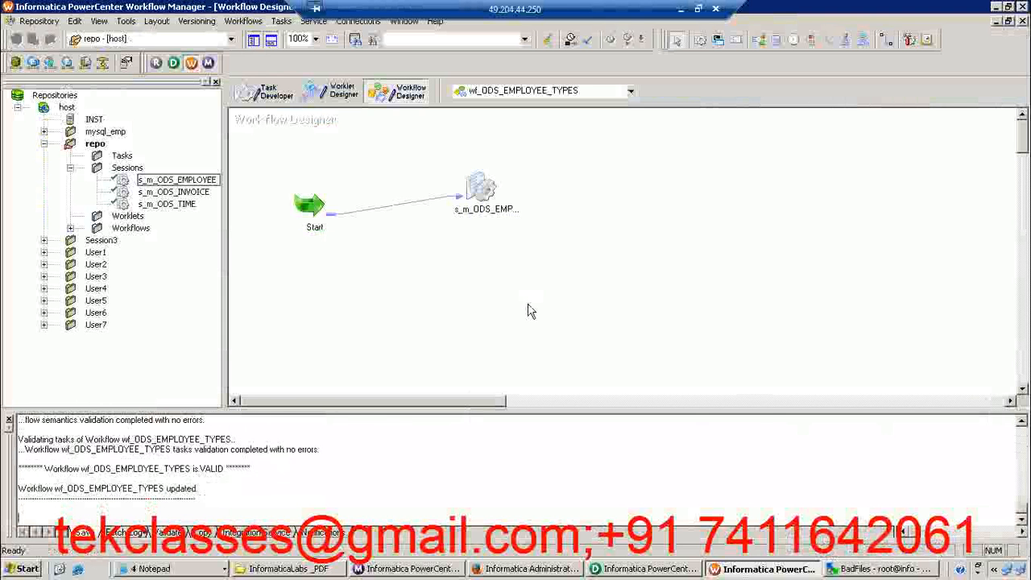
Reopen the s_m_ODS_EMPLOYEE_TYPES session to check all its source and target connections, accept it, and save the workflow
double_click(481, 189)
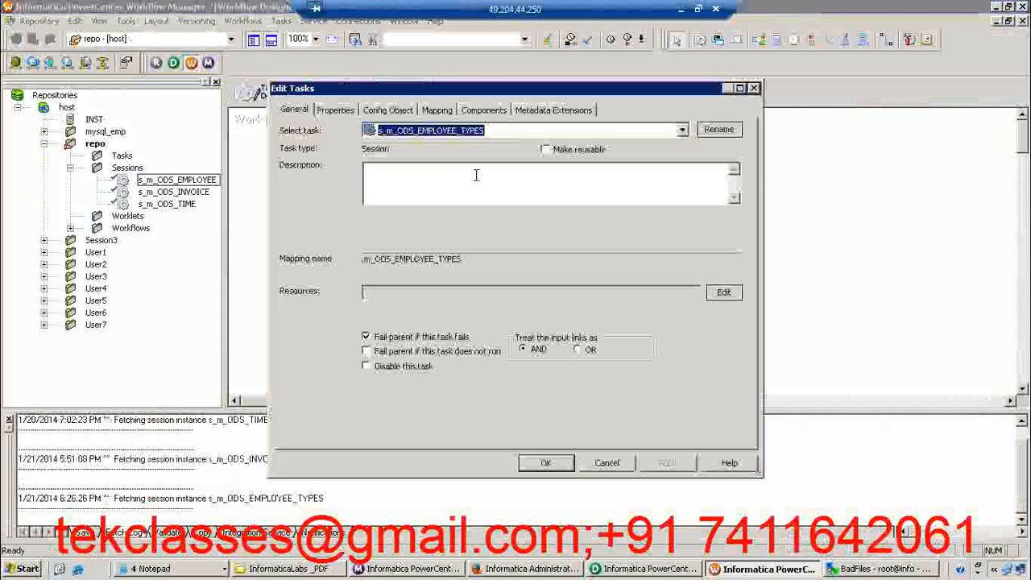
left_click(437, 110)
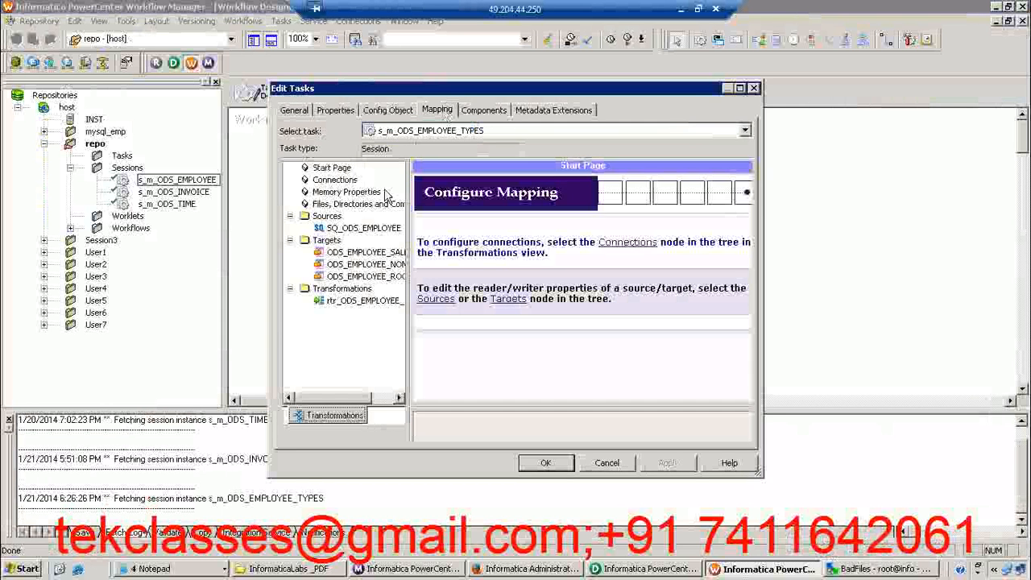
left_click(361, 229)
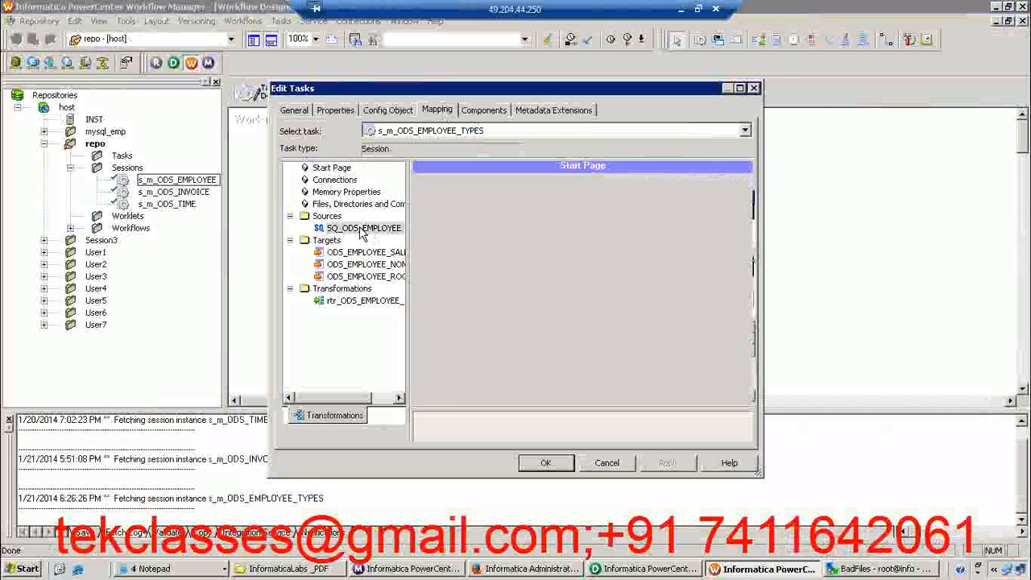
left_click(333, 180)
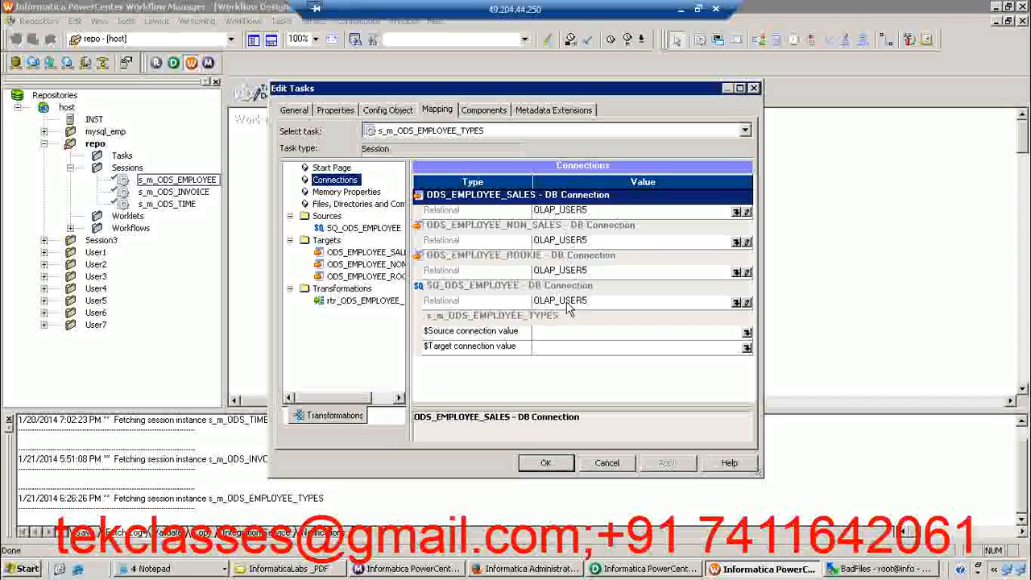
left_click(545, 464)
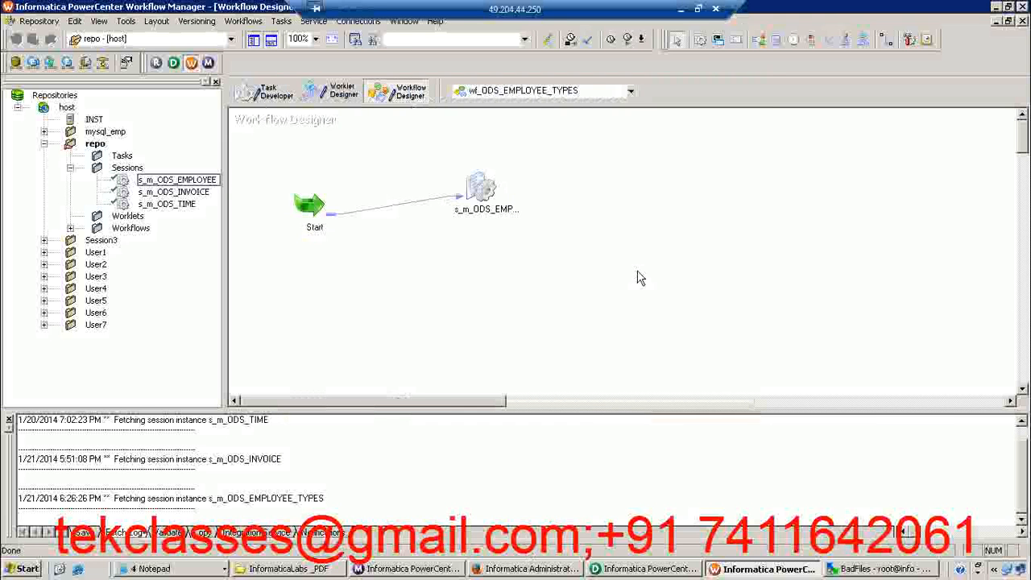
key("ctrl+s")
left_click(516, 308)
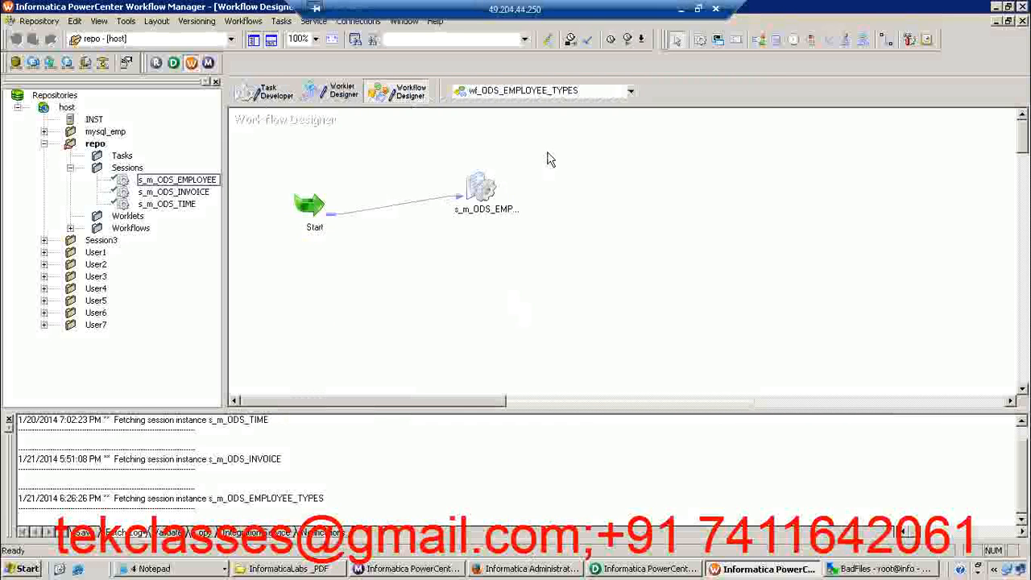
Start the wf_ODS_EMPLOYEE_TYPES workflow
right_click(530, 150)
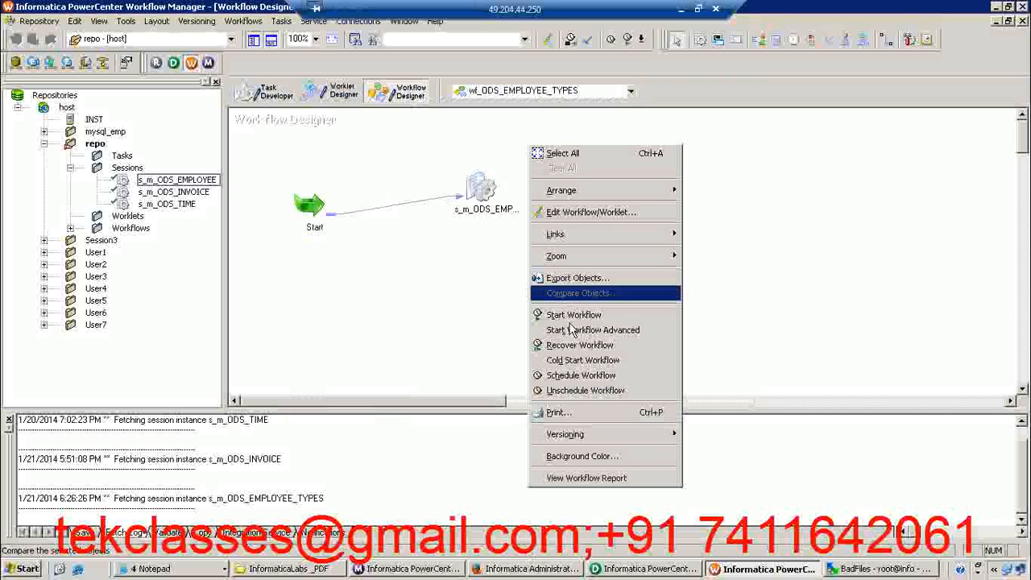
left_click(497, 298)
right_click(509, 141)
left_click(292, 185)
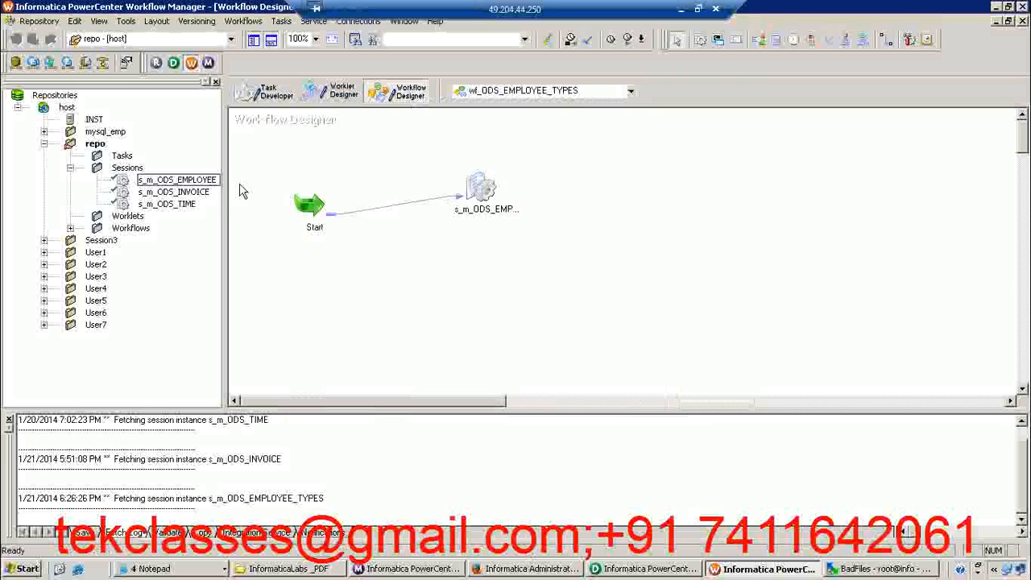
left_click(477, 192)
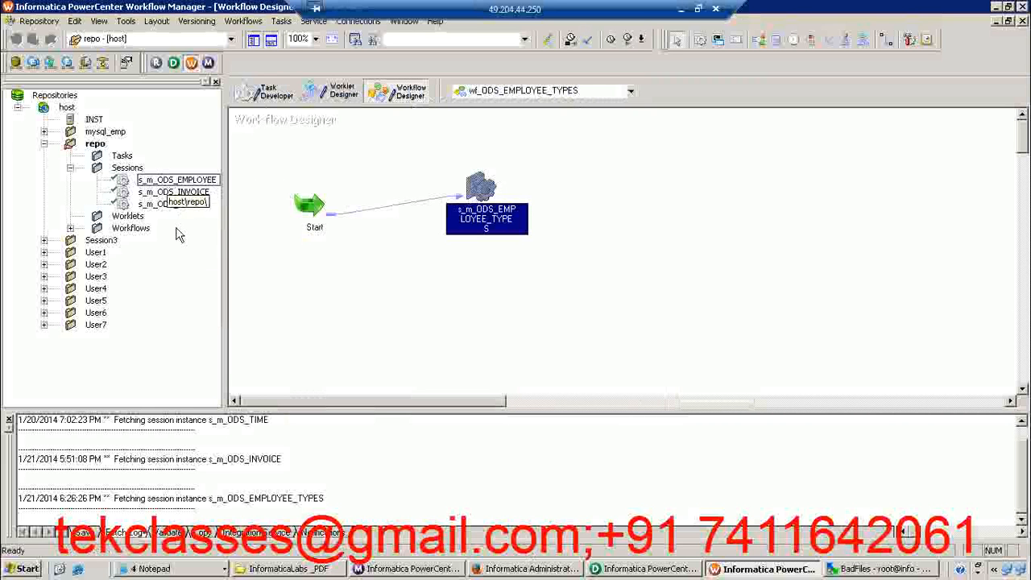
left_click(604, 150)
right_click(604, 150)
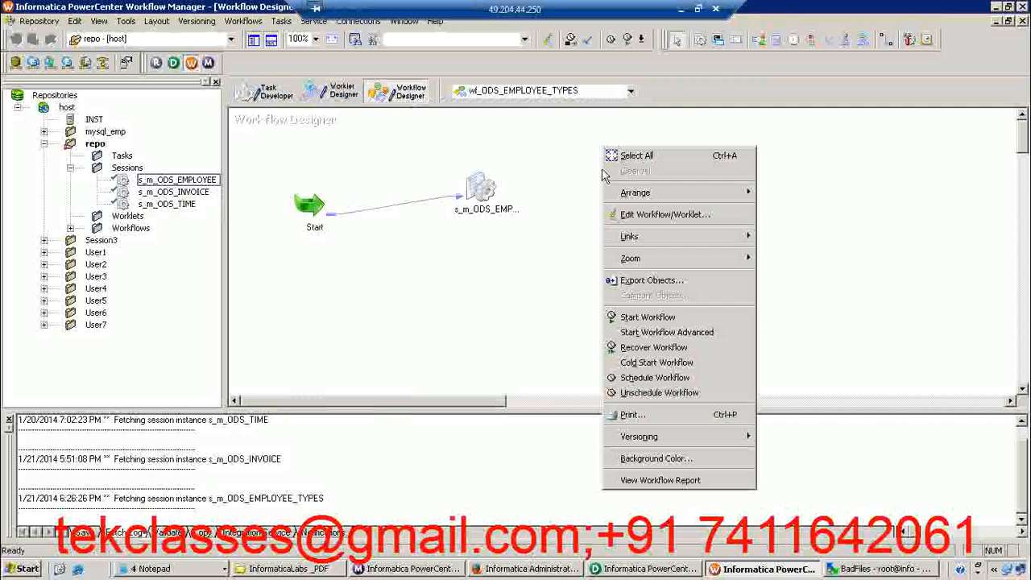
left_click(641, 321)
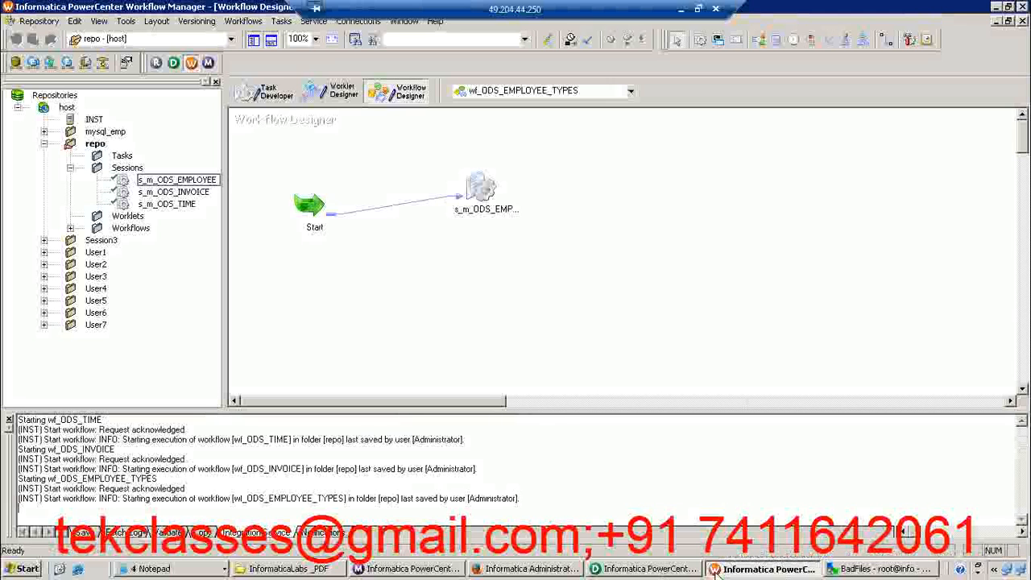
Switch to Informatica PowerCenter Workflow Monitor and open the run details of wf_ODS_EMPLOYEE_TYPES
left_click(417, 570)
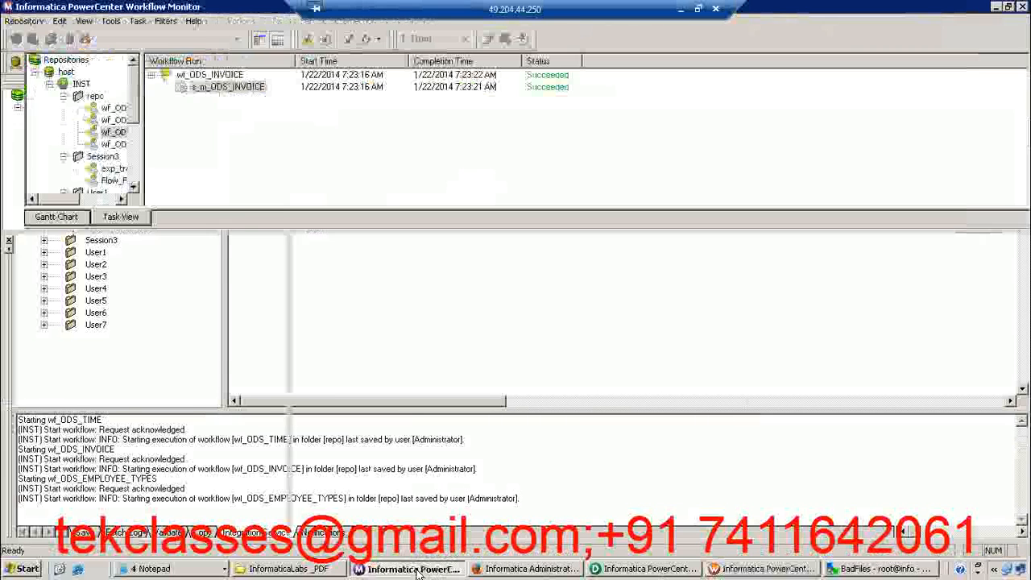
left_click(115, 122)
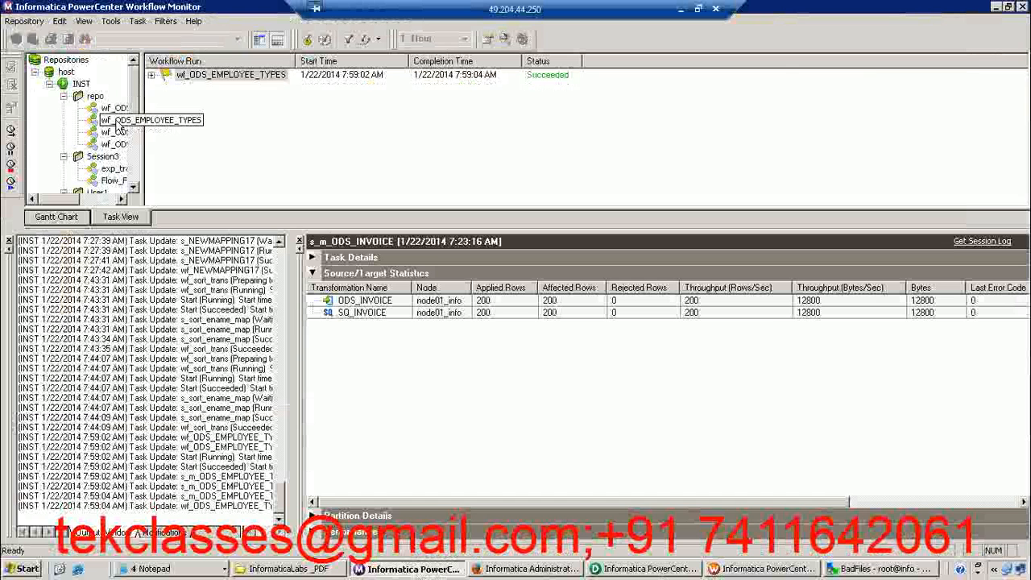
left_click(169, 75)
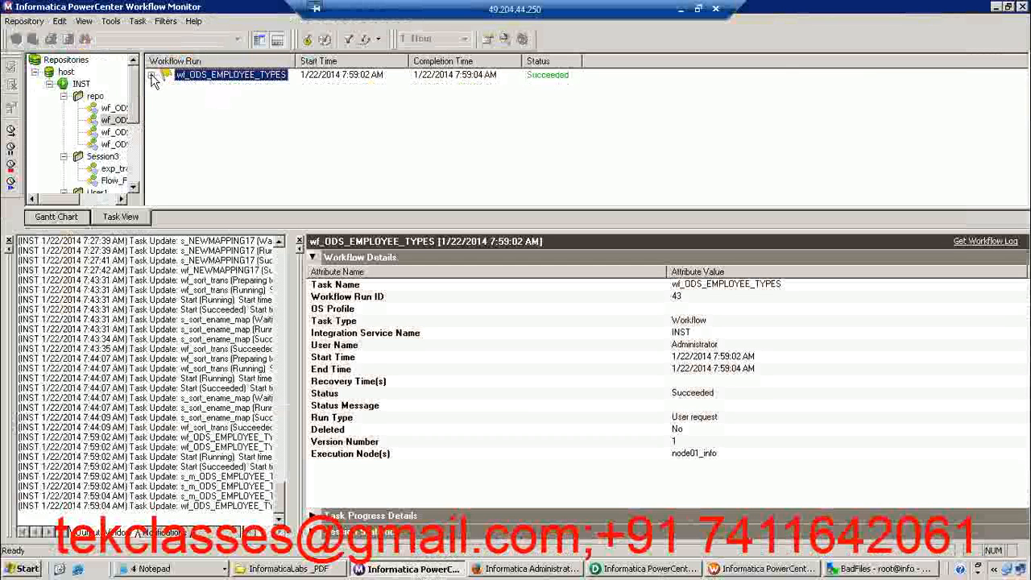
Open the run properties of the s_m_ODS_EMPLOYEE_TYPES session under wf_ODS_EMPLOYEE_TYPES and expand its task details
left_click(152, 74)
left_click(245, 87)
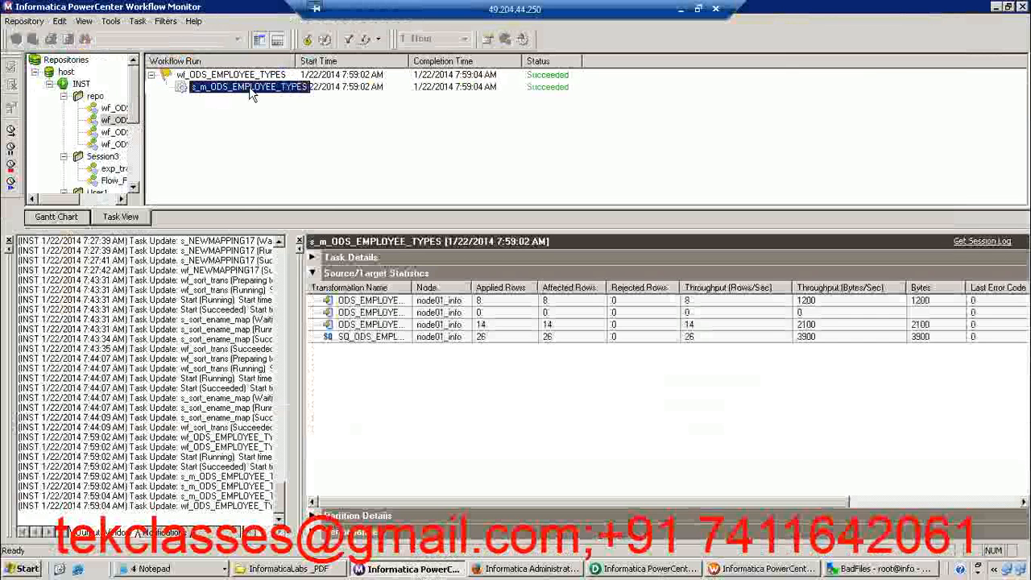
right_click(245, 87)
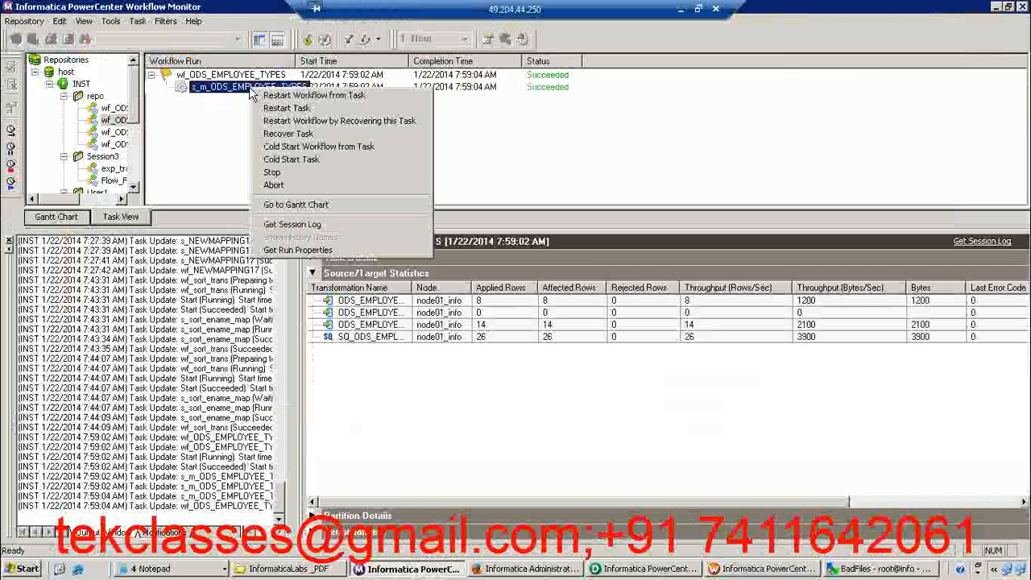
left_click(306, 250)
left_click(313, 258)
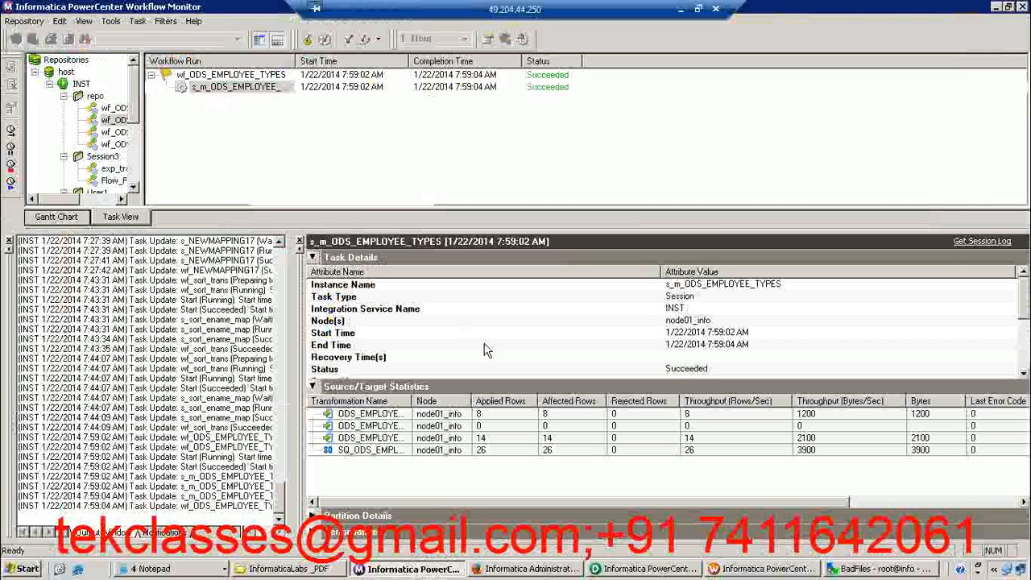
Check the source and target success and failed row counts in the session's task details
left_click(669, 347)
key("Down")
key("Down")
key("Down")
key("Down")
key("Down")
key("Down")
key("Down")
key("Down")
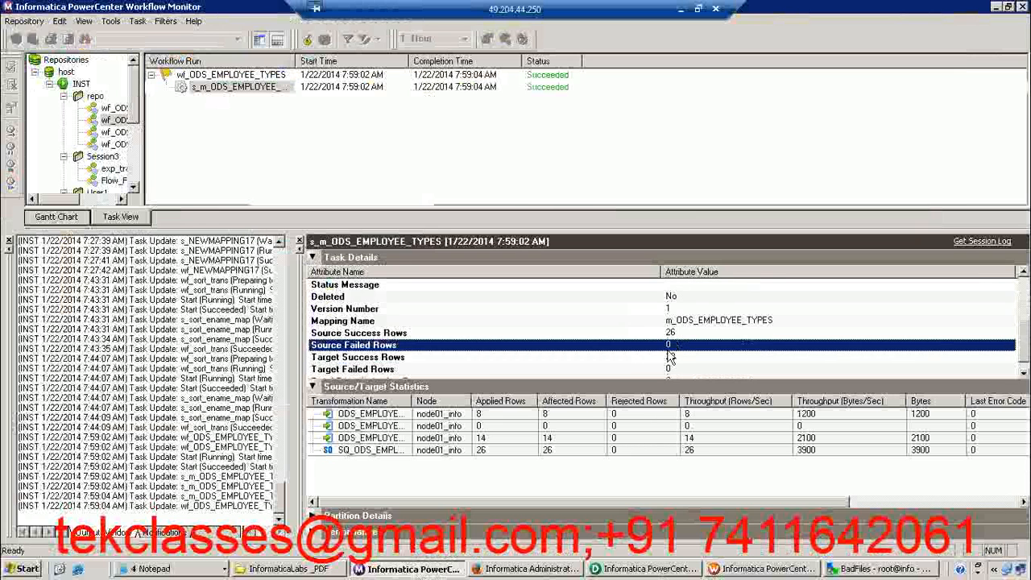
key("Down")
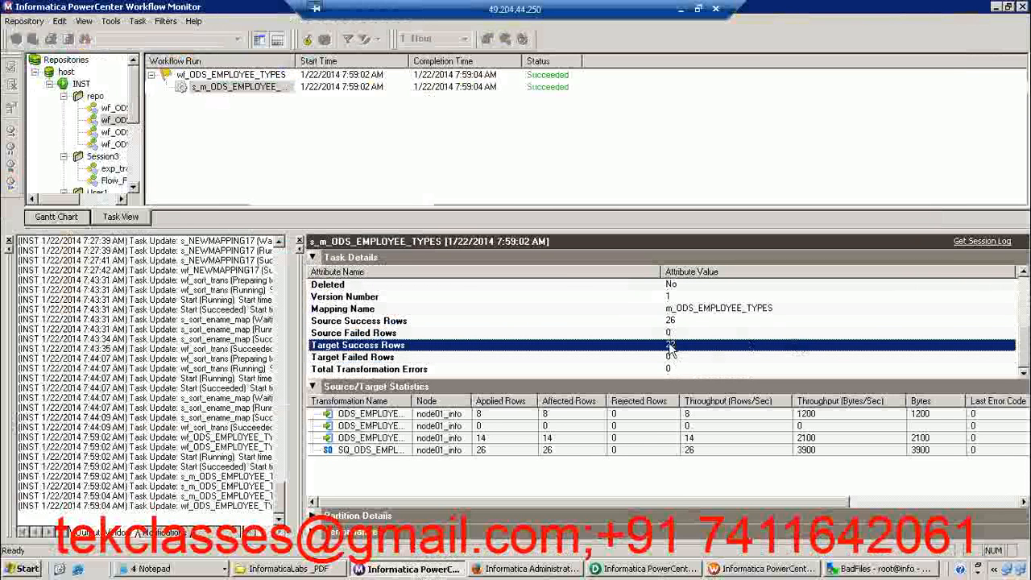
left_click(658, 357)
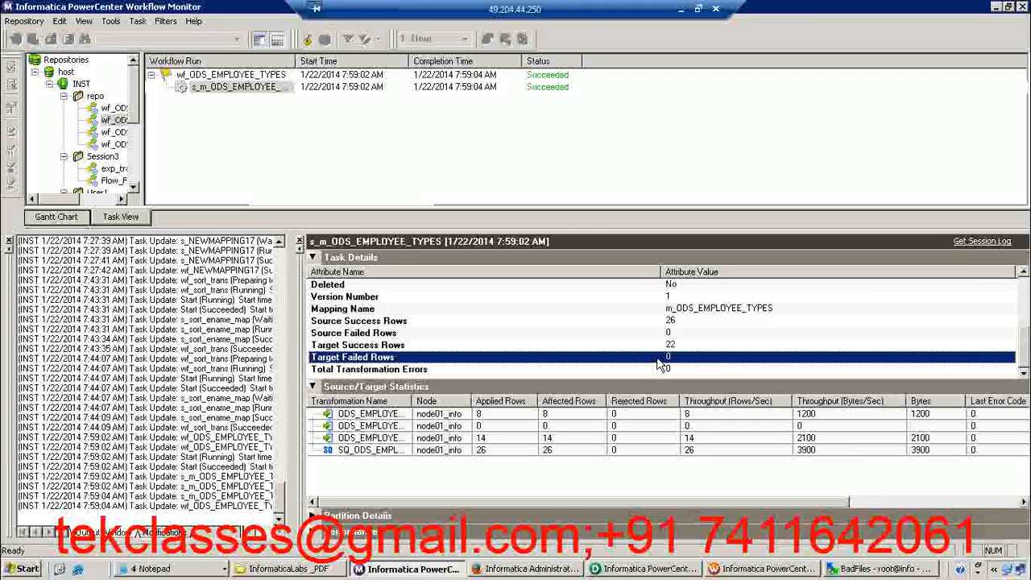
left_click(678, 326)
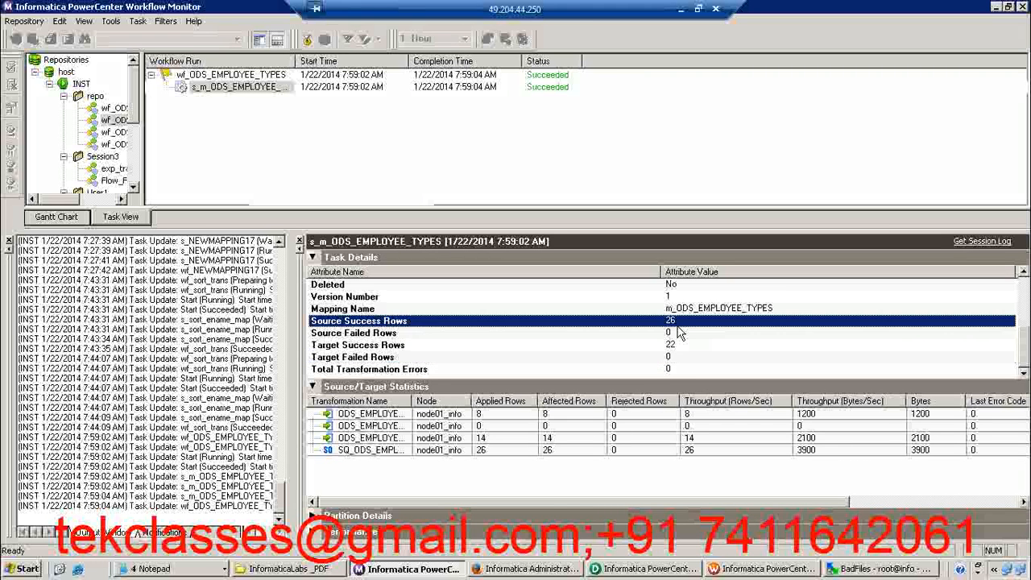
left_click(668, 346)
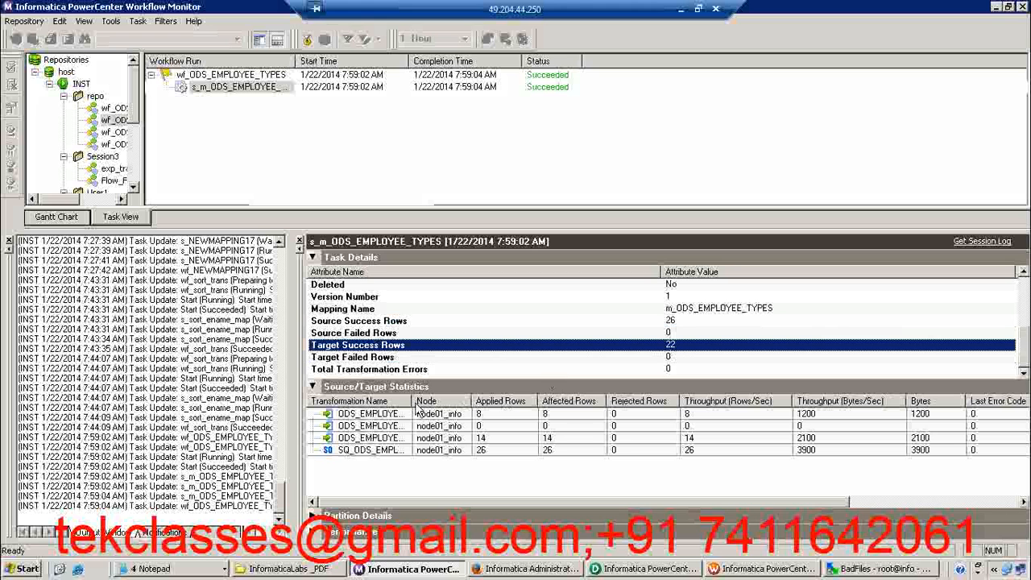
Widen the transformation name column in the source/target statistics and compare the applied rows of the NON_SALES, ROOKIE and SALES targets
left_click_drag(413, 401, 518, 401)
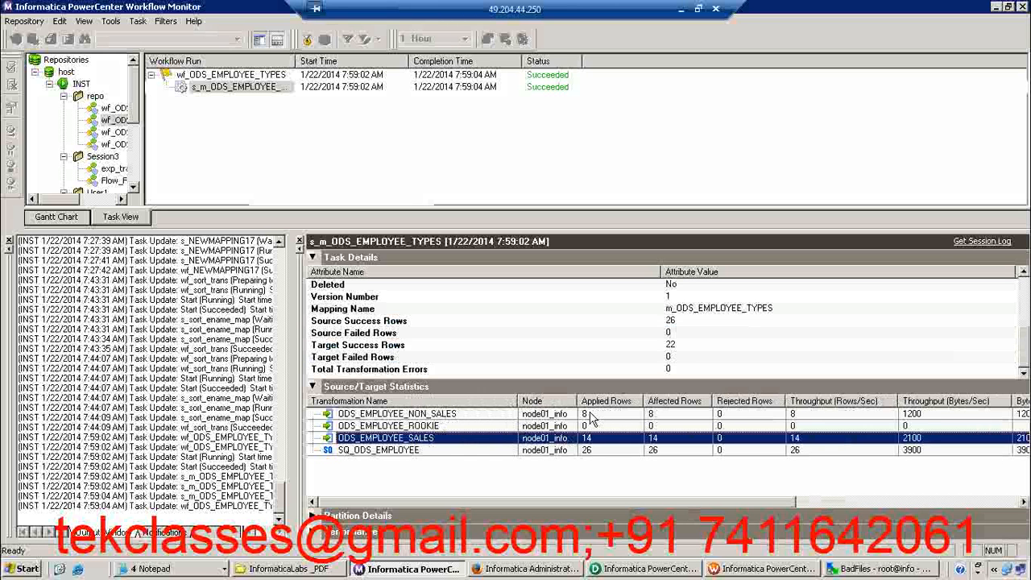
left_click(588, 415)
key("Down")
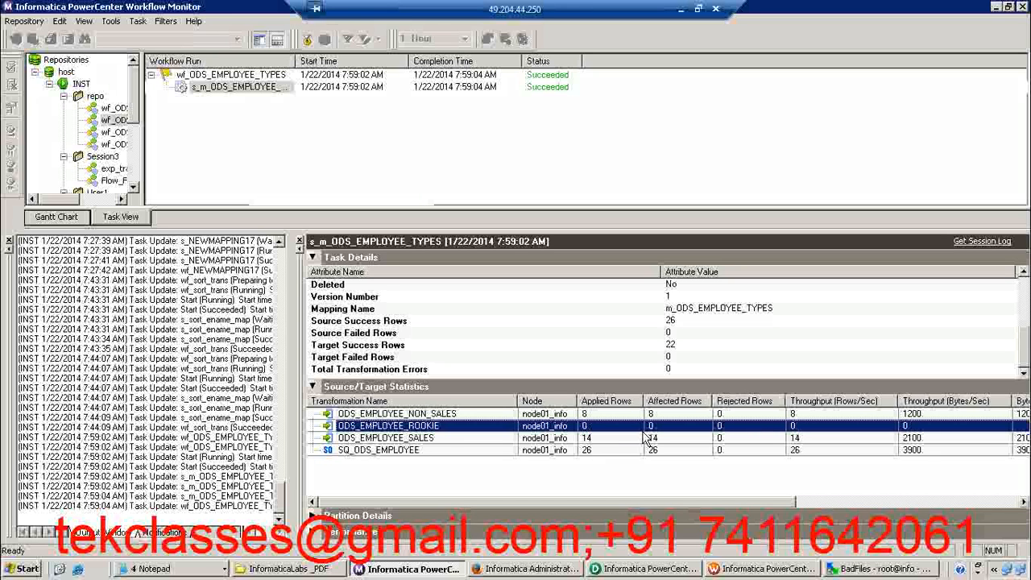
left_click(597, 440)
left_click(591, 416)
left_click(590, 440)
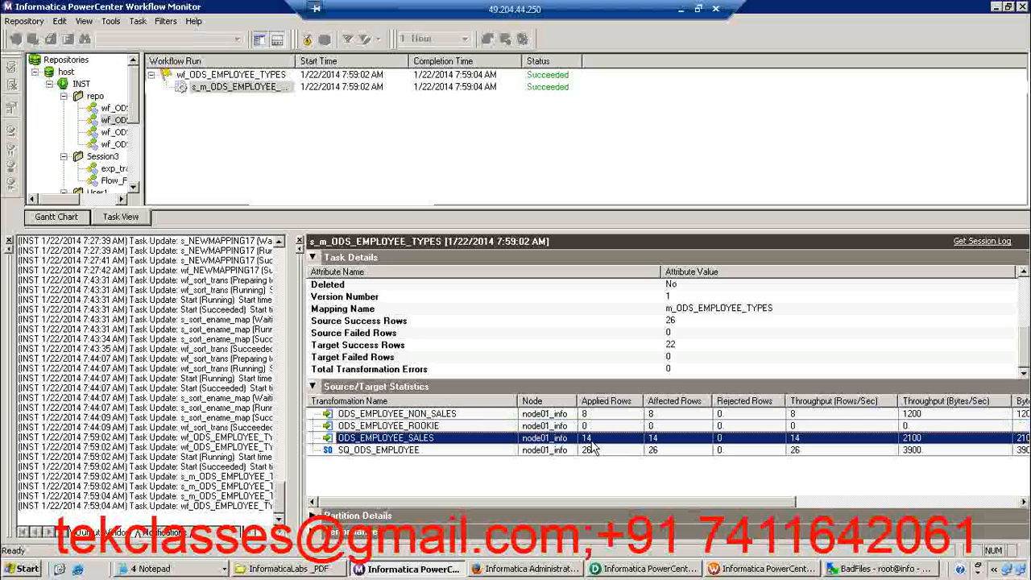
left_click(590, 415)
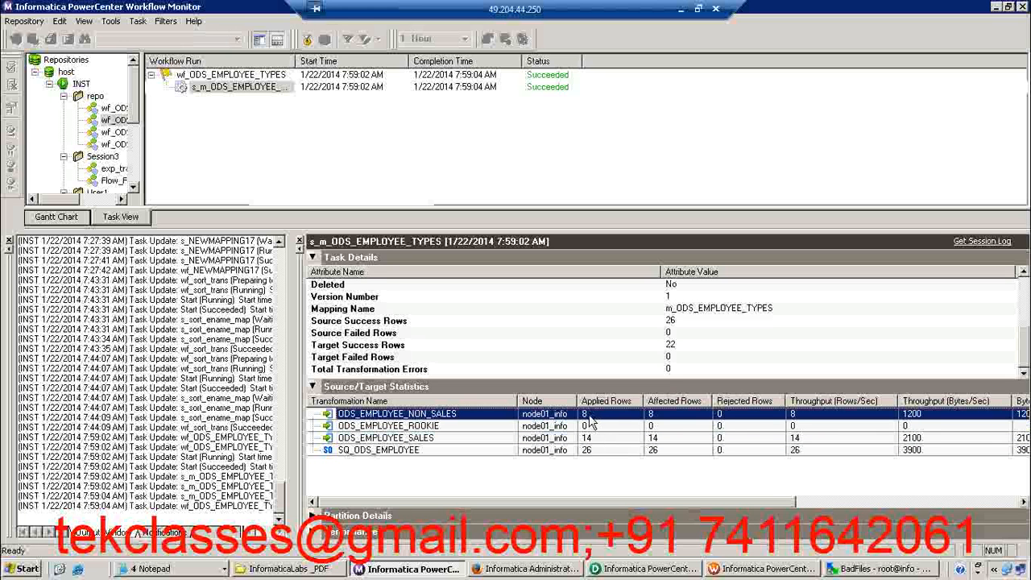
left_click(511, 428)
Switch to PowerCenter Designer, open the data preview of the ODS_EMPLOYEE_SALES target, enter the database password and connect
key("alt+Tab")
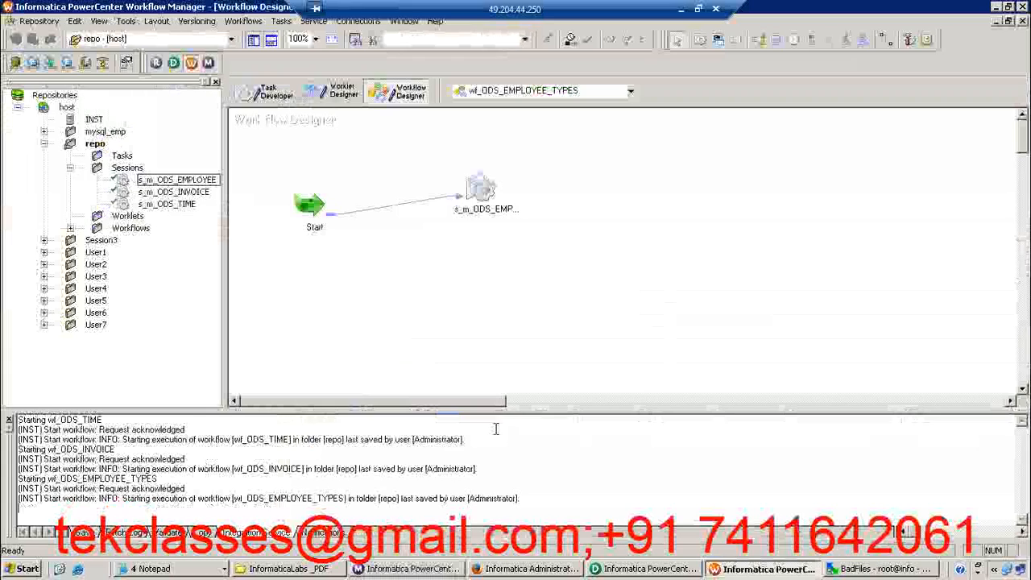
left_click(672, 572)
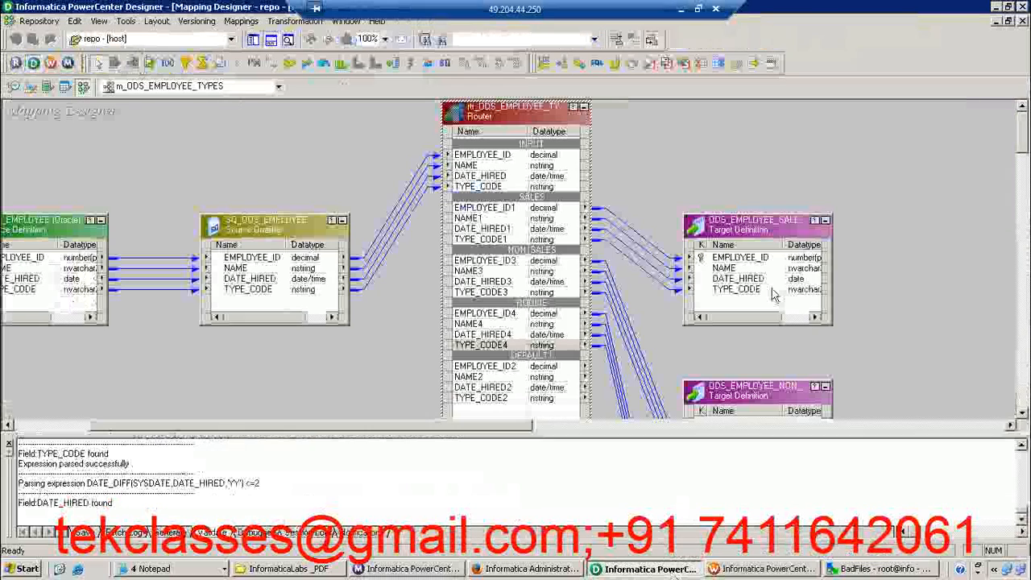
right_click(766, 227)
left_click(809, 262)
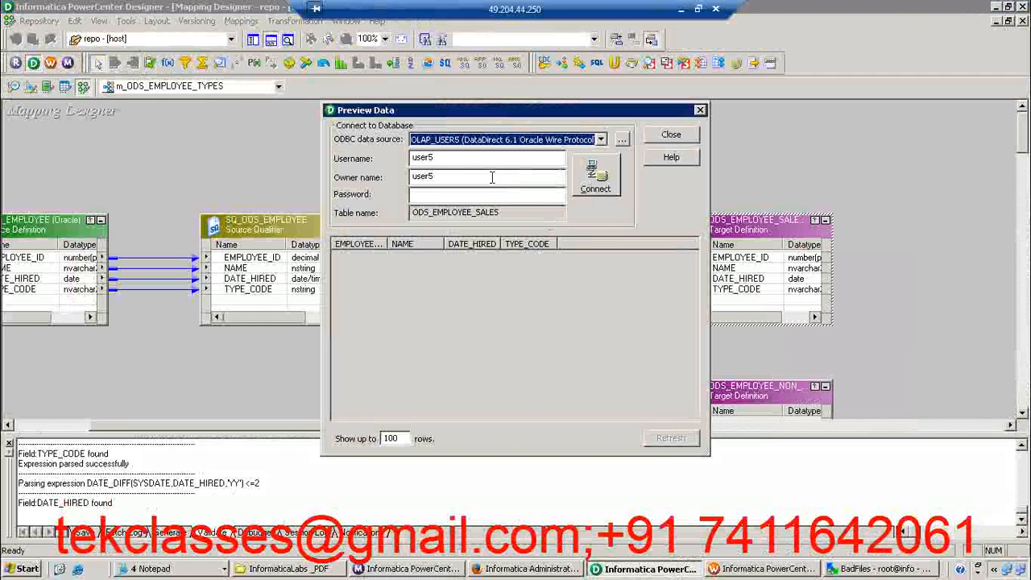
left_click(438, 194)
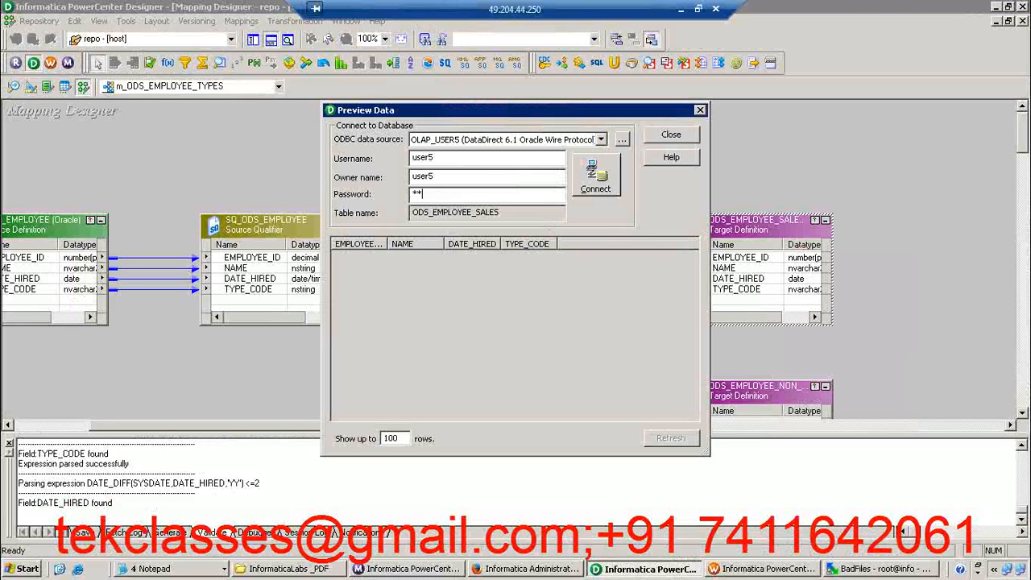
key("Return")
Review the rows and type codes loaded into ODS_EMPLOYEE_SALES, and close the preview
left_click(536, 269)
key("Down")
key("Down")
key("Down")
key("Down")
key("Down")
key("Down")
key("Down")
key("Down")
key("Down")
key("Down")
key("Down")
key("Down")
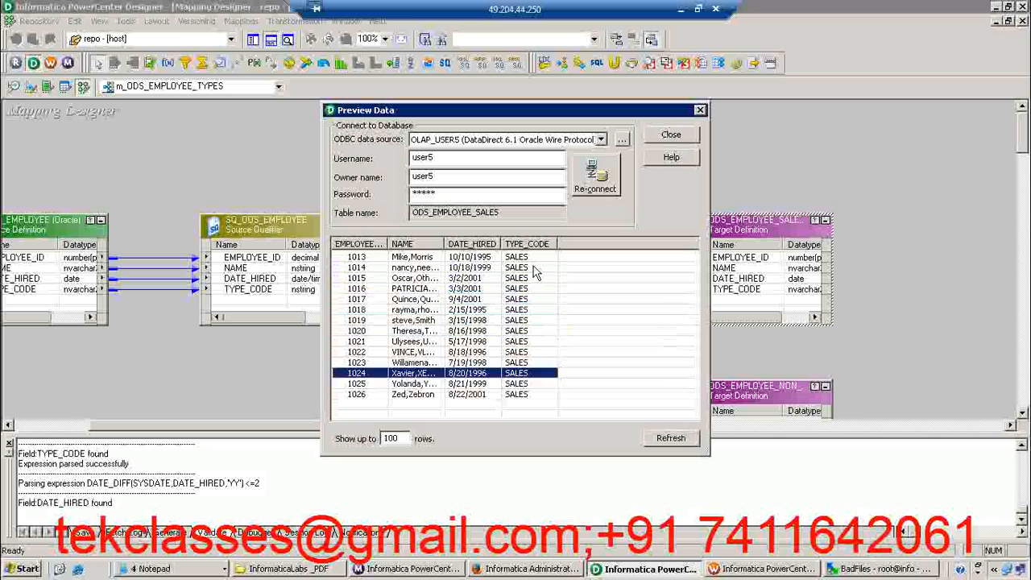
key("Up")
key("Up")
key("Up")
key("Up")
key("Up")
key("Up")
key("Up")
key("Up")
key("Up")
key("Up")
key("Up")
key("Up")
key("Up")
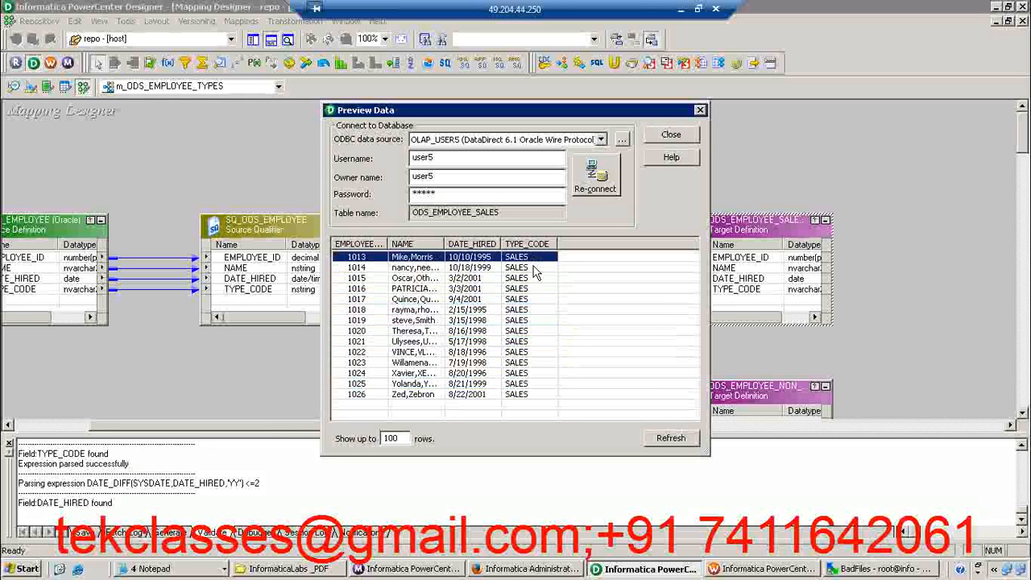
left_click(685, 137)
Preview the ODS_EMPLOYEE_NON_SALES target data using the database password, review its type codes, and close the preview
right_click(735, 392)
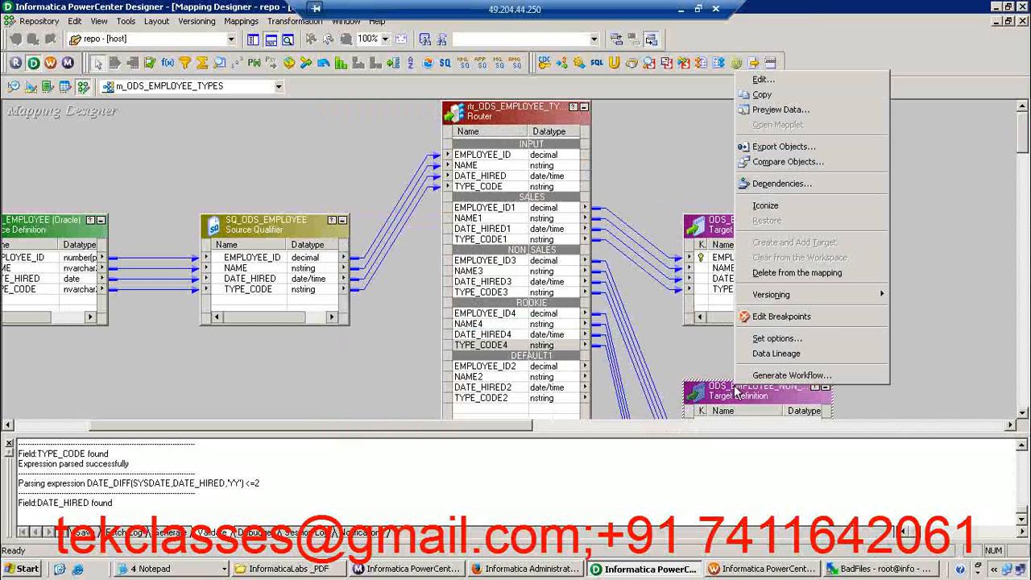
left_click(787, 117)
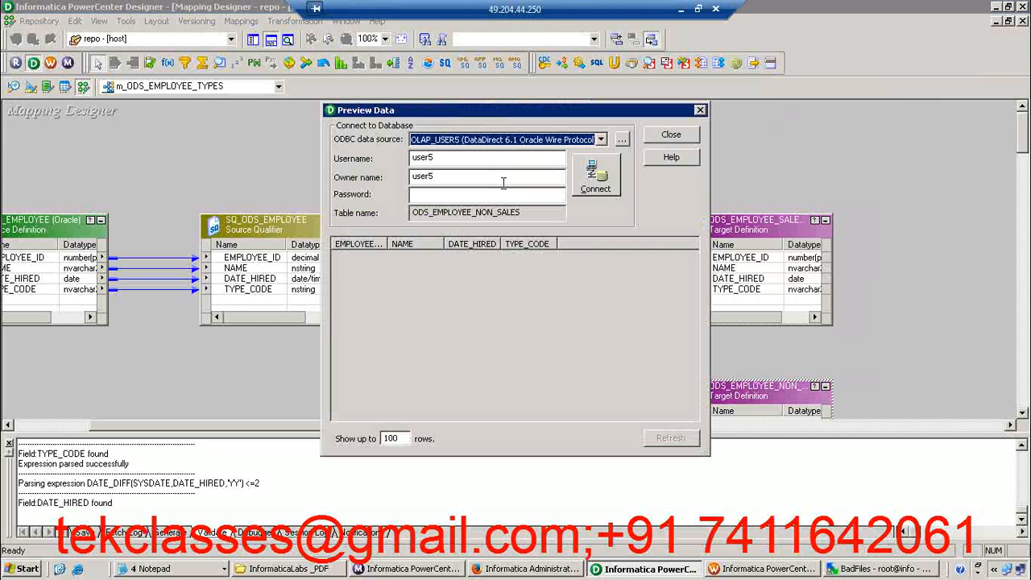
left_click(457, 194)
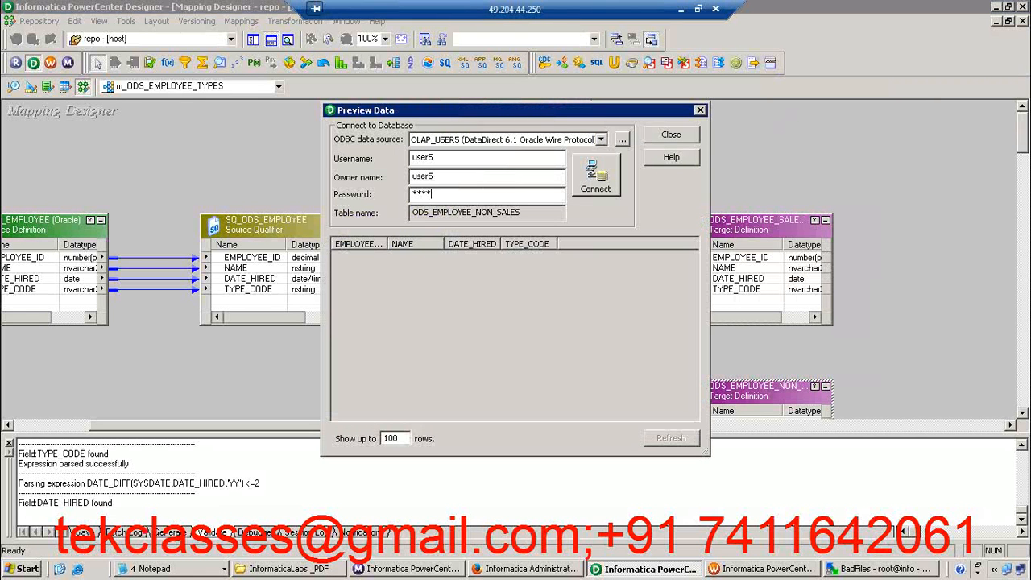
key("Return")
left_click(536, 269)
left_click(525, 331)
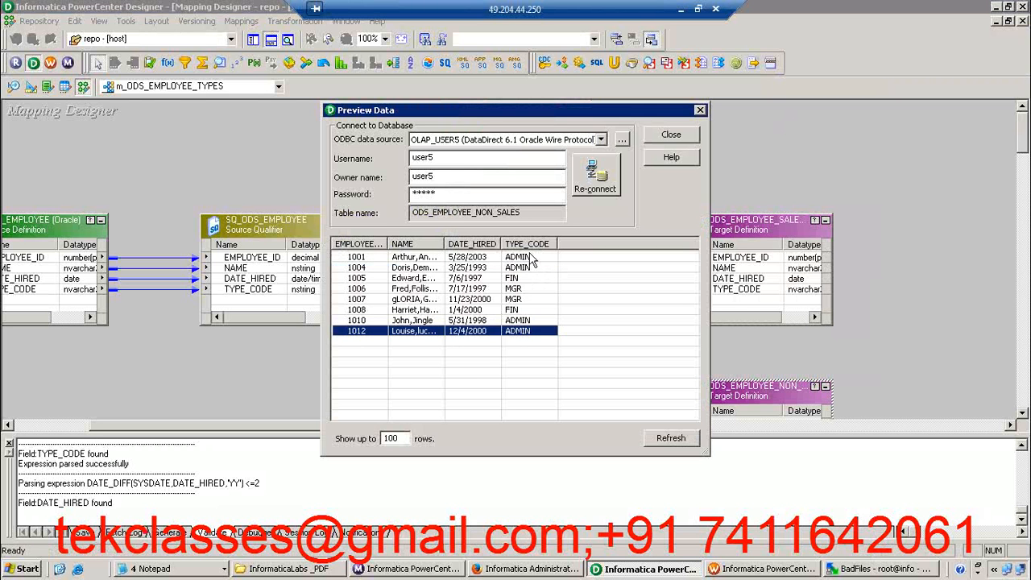
left_click(519, 278)
left_click(669, 135)
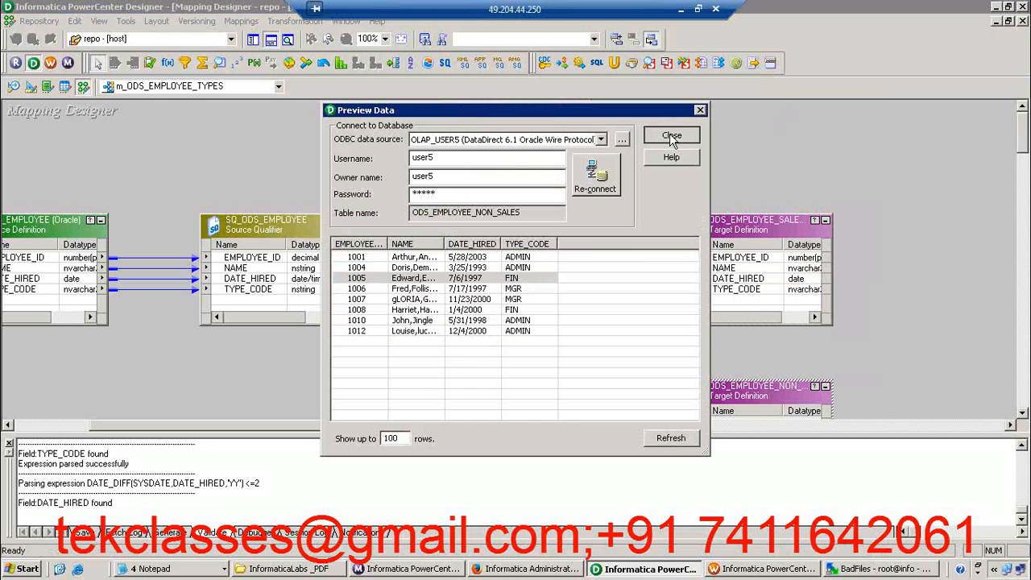
Hide the output window, preview the ODS_EMPLOYEE_ROOKIE target data using the database password, and close the preview
left_click(272, 40)
left_click(1025, 527)
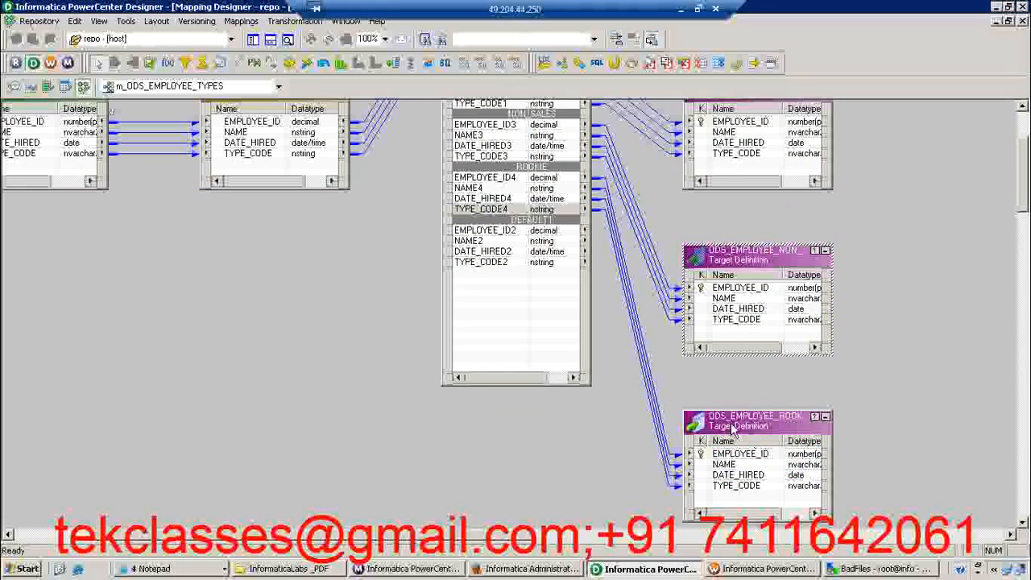
right_click(733, 428)
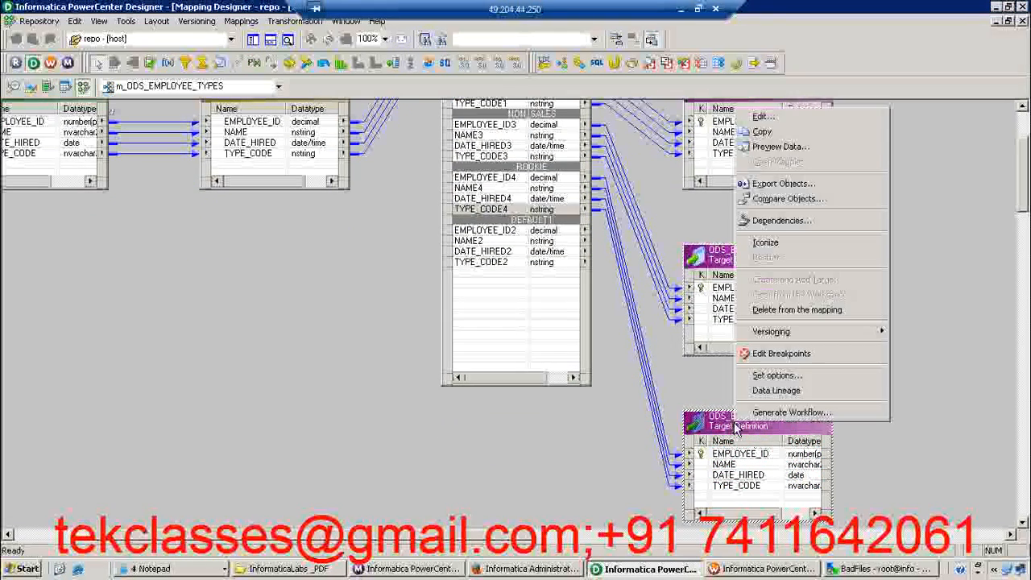
left_click(801, 149)
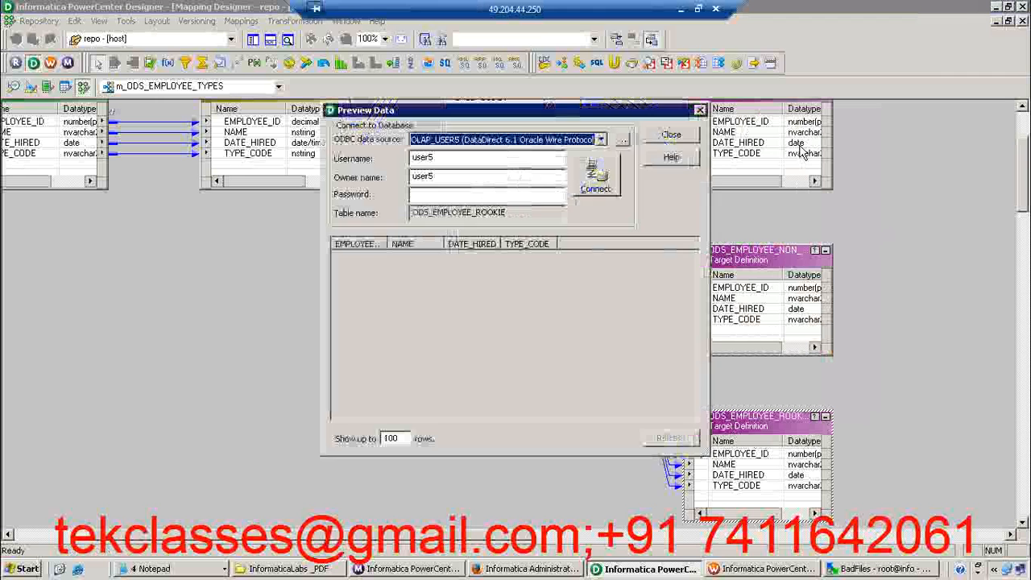
left_click(476, 198)
type("us")
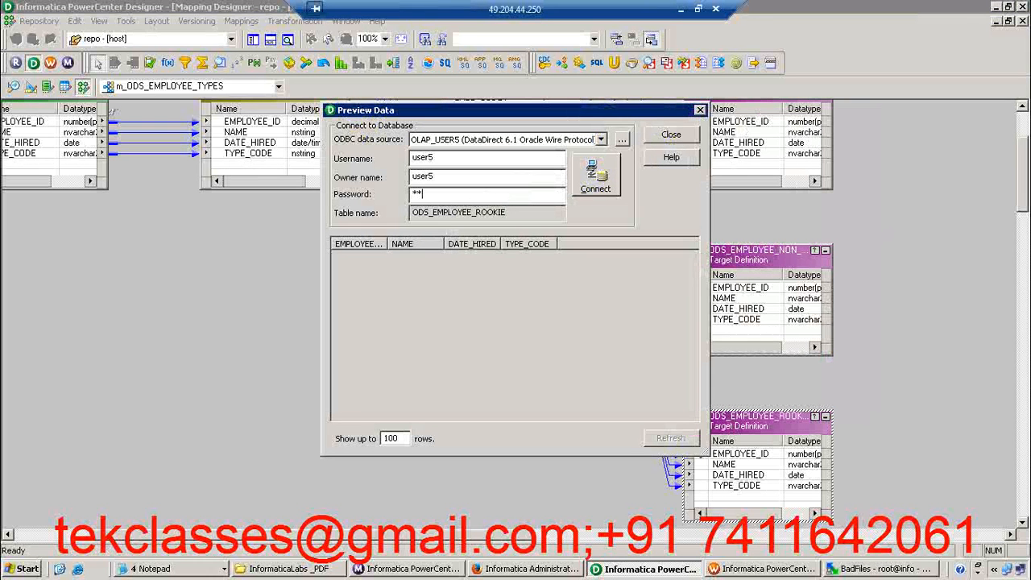
type("er5")
key("Return")
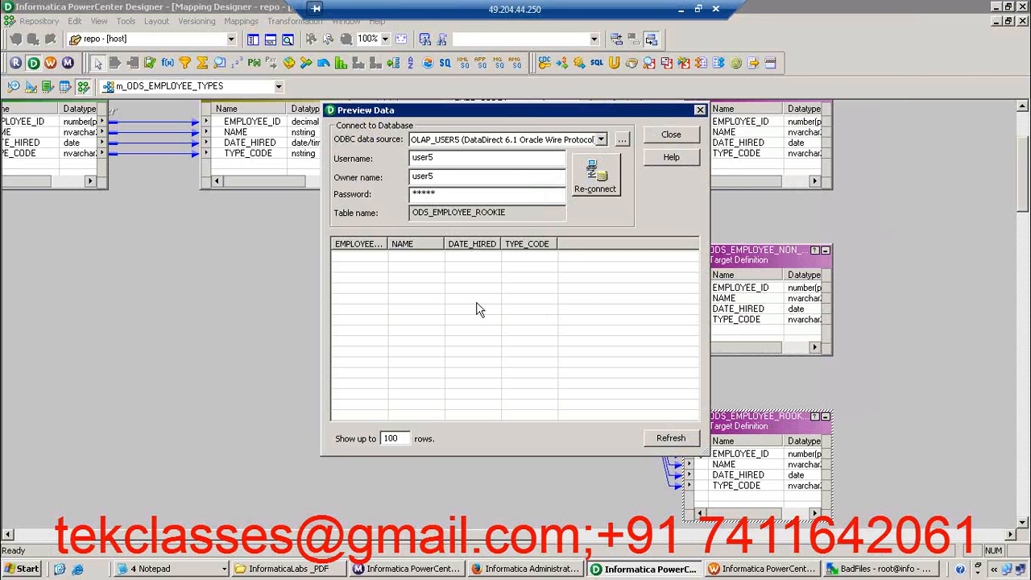
left_click(672, 136)
left_click(663, 196)
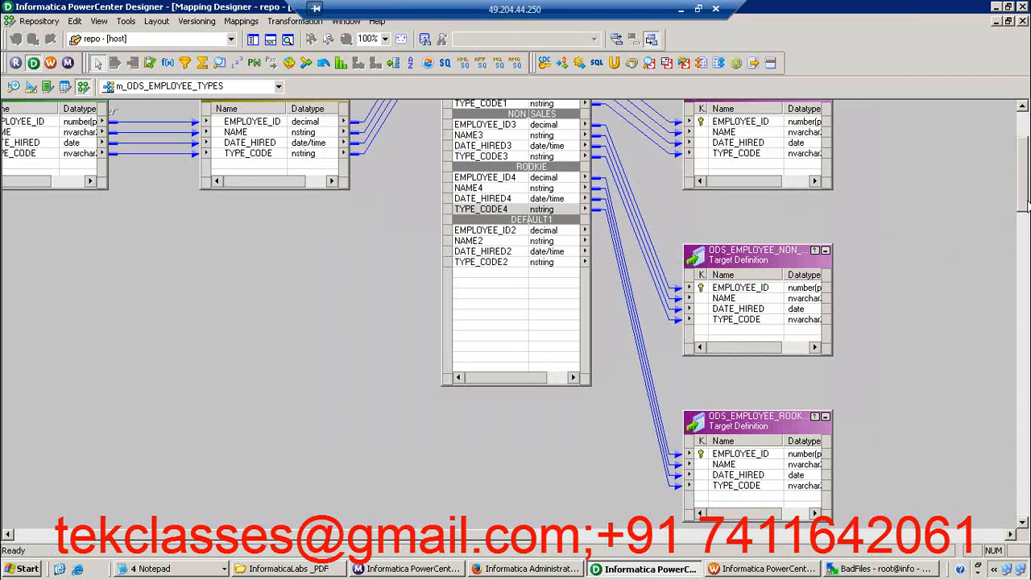
scroll(1021, 209, "up", 4)
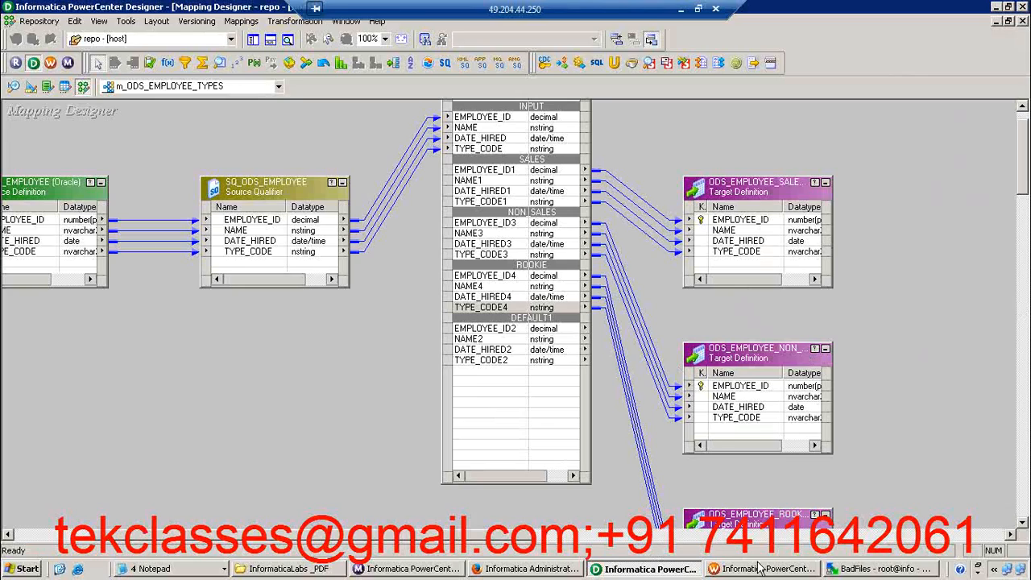
Switch to Workflow Monitor, enlarge the workflow run area, and disconnect from the host repository
left_click(423, 570)
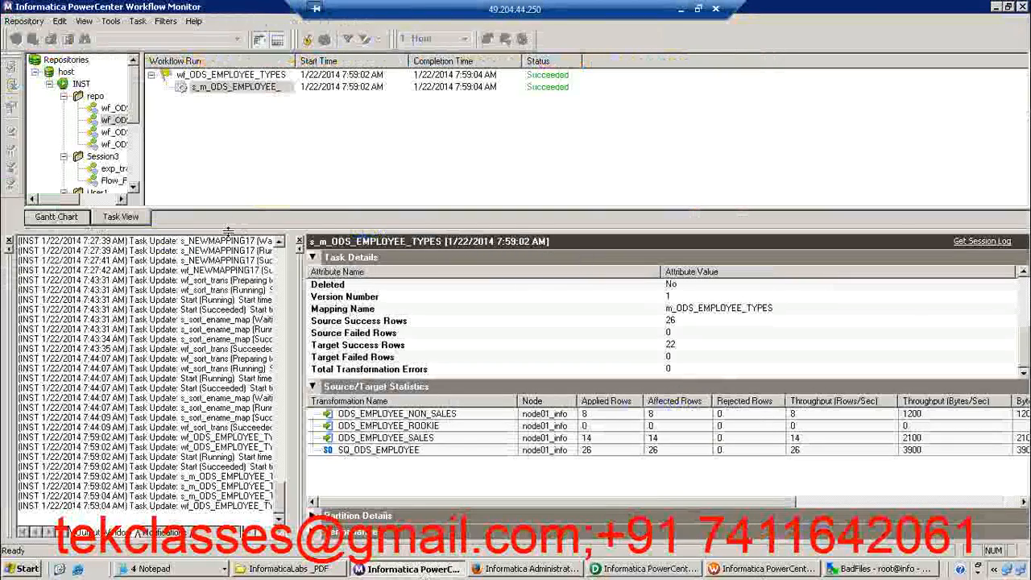
left_click_drag(230, 233, 232, 297)
left_click(313, 417)
left_click(66, 72)
right_click(66, 72)
left_click(95, 95)
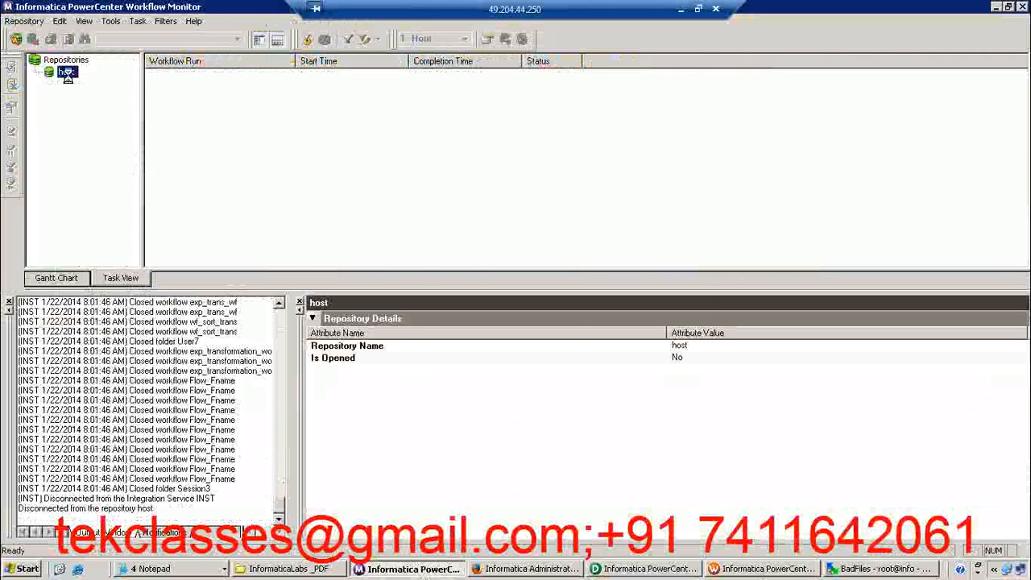
Reconnect to the host repository by entering the repository account password
double_click(67, 73)
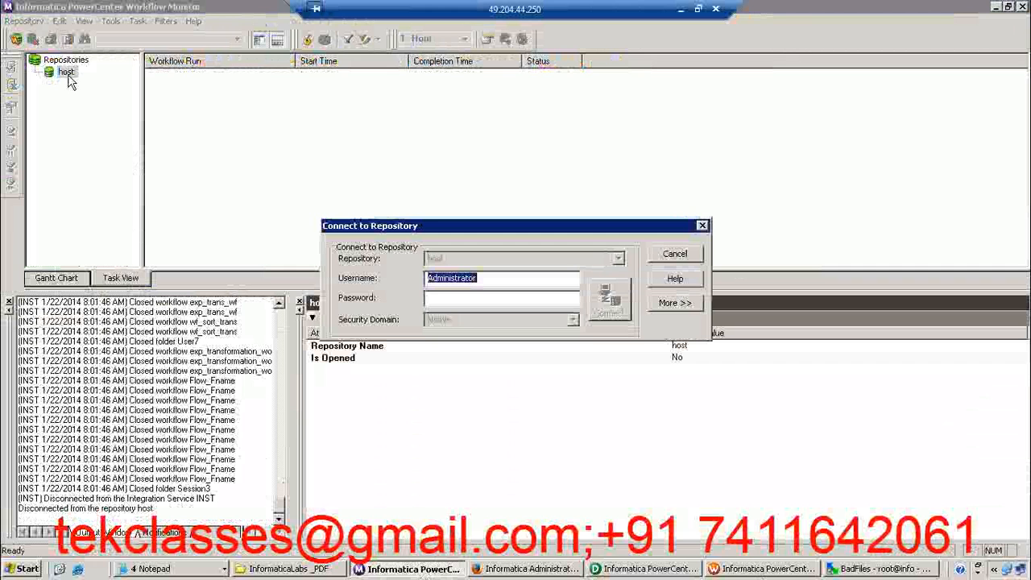
key("Tab")
type("Administrator")
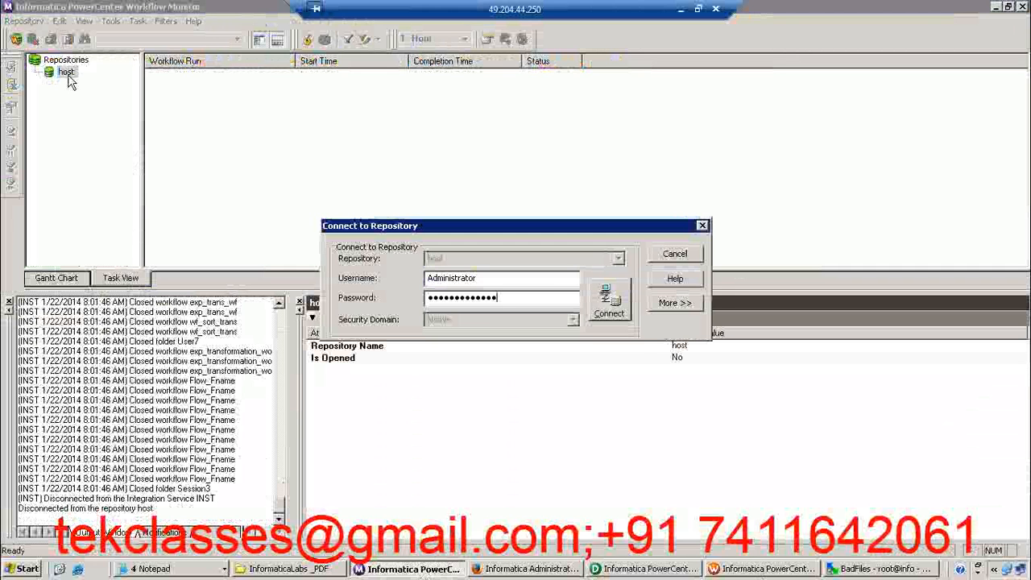
key("Return")
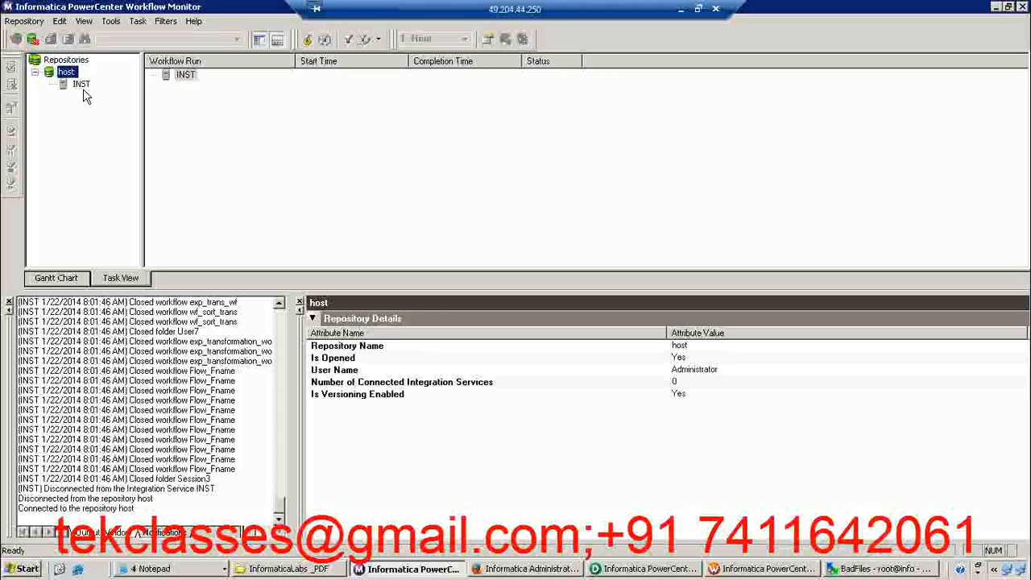
Select the INST integration service, then switch to WinSCP and view the full remote path of the infa_shared directory
left_click(81, 85)
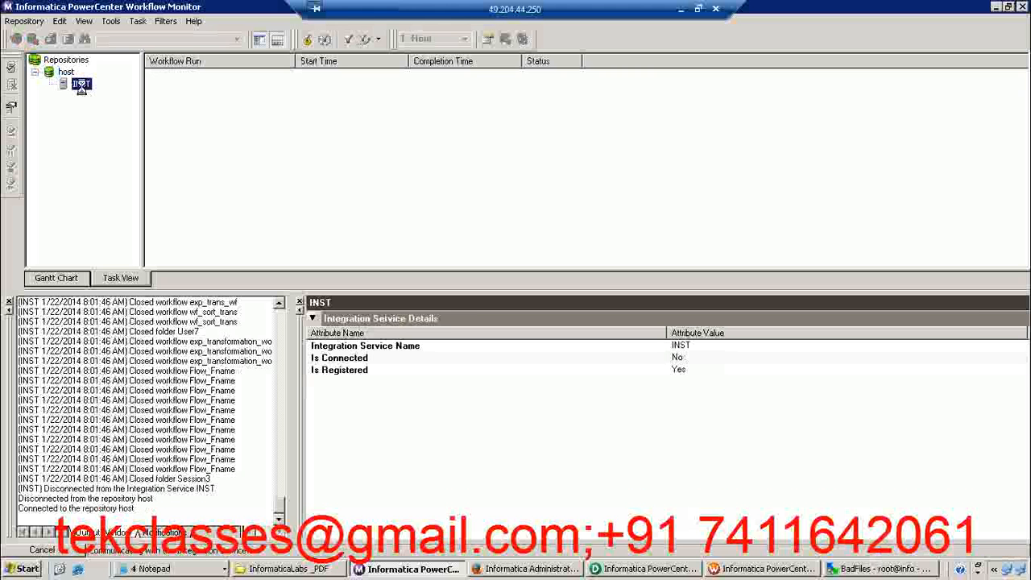
left_click(872, 569)
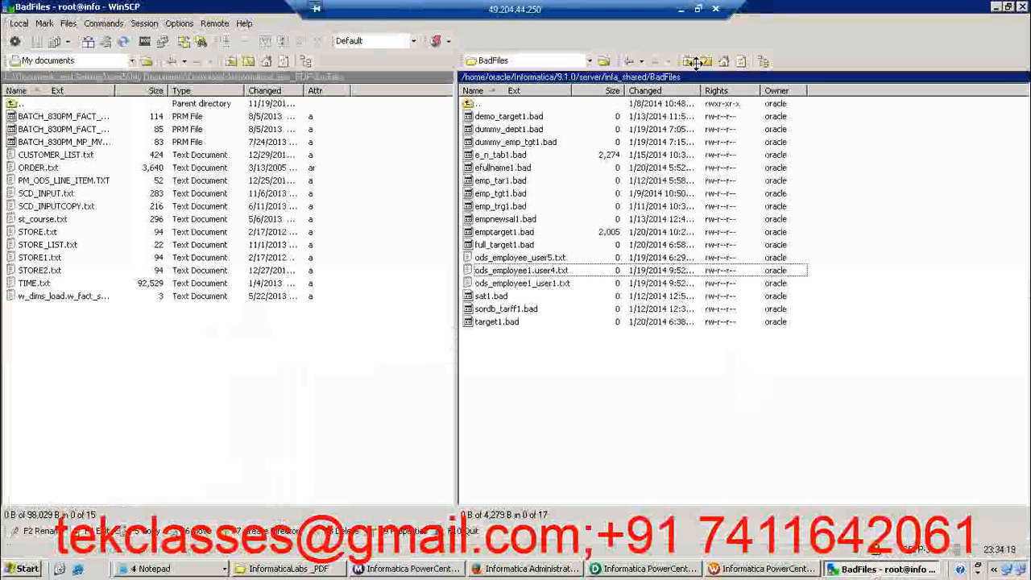
left_click(689, 62)
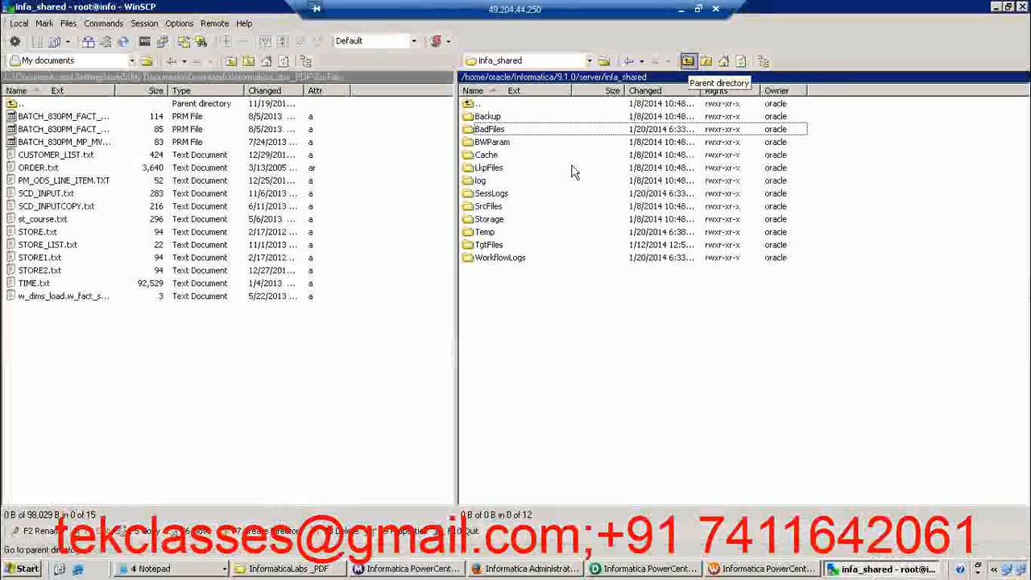
double_click(651, 74)
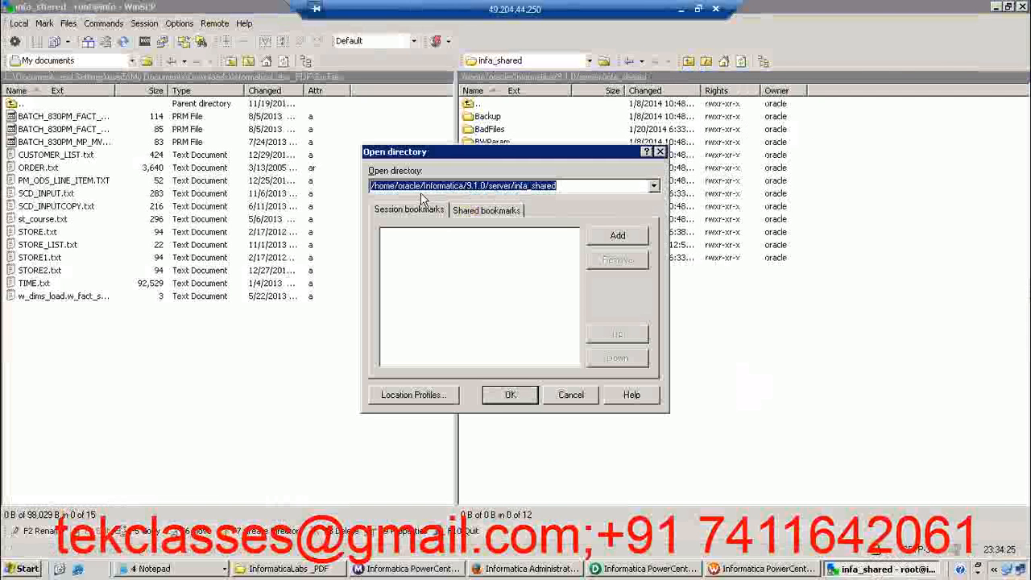
left_click(445, 186)
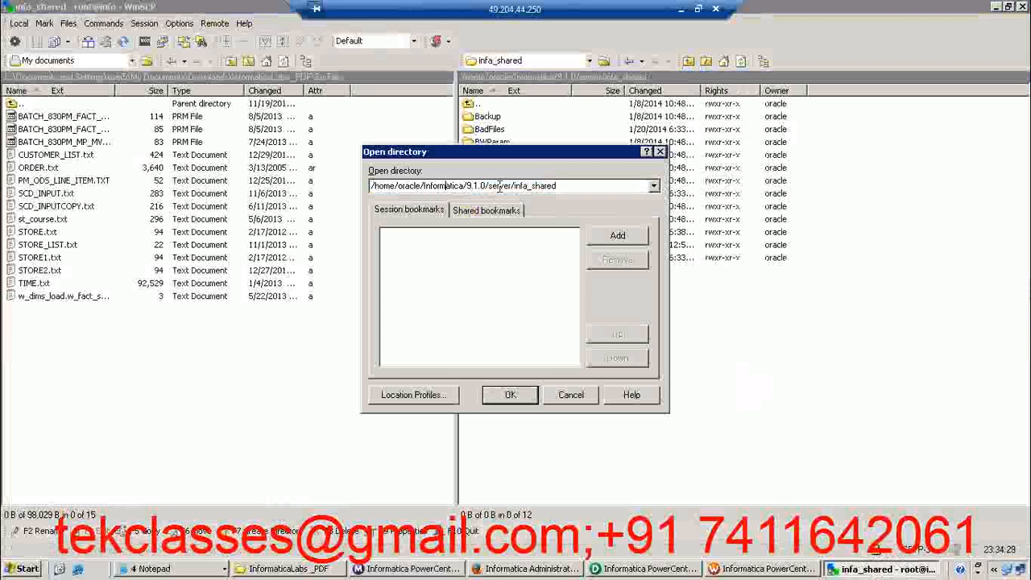
left_click(661, 152)
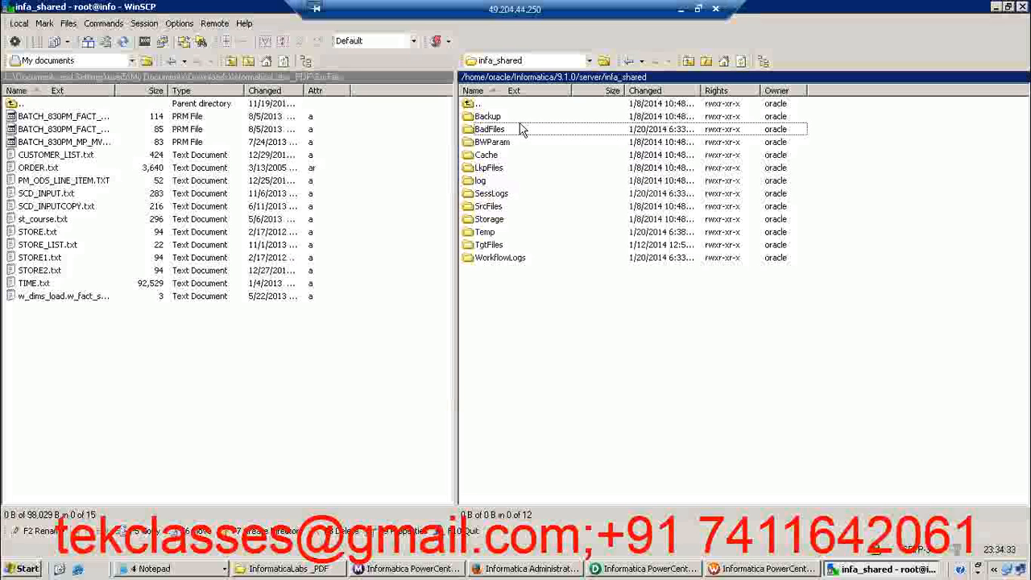
Examine the session log files in the SessLogs folder and the workflow log files in the WorkflowLogs folder
double_click(492, 198)
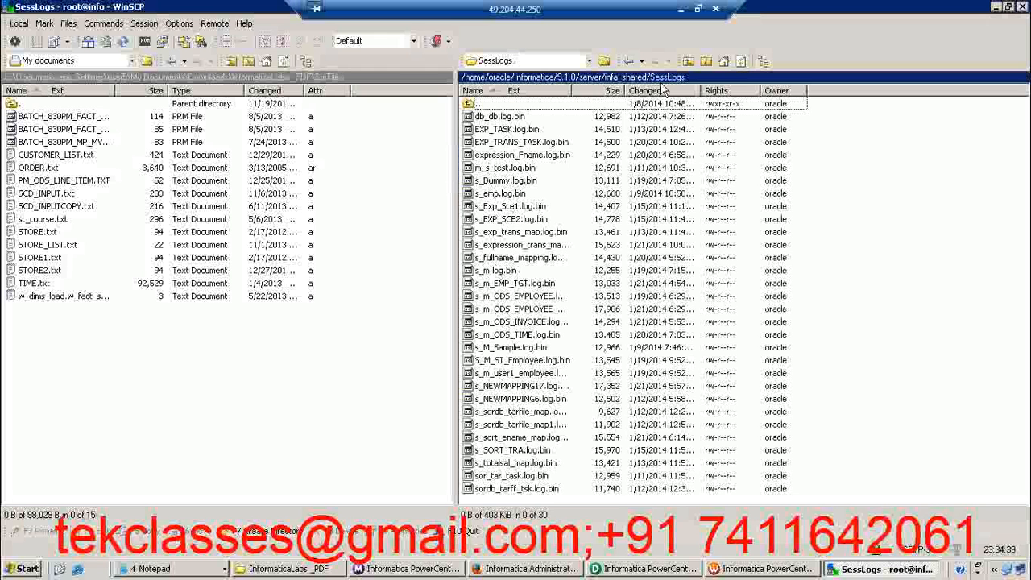
left_click(687, 63)
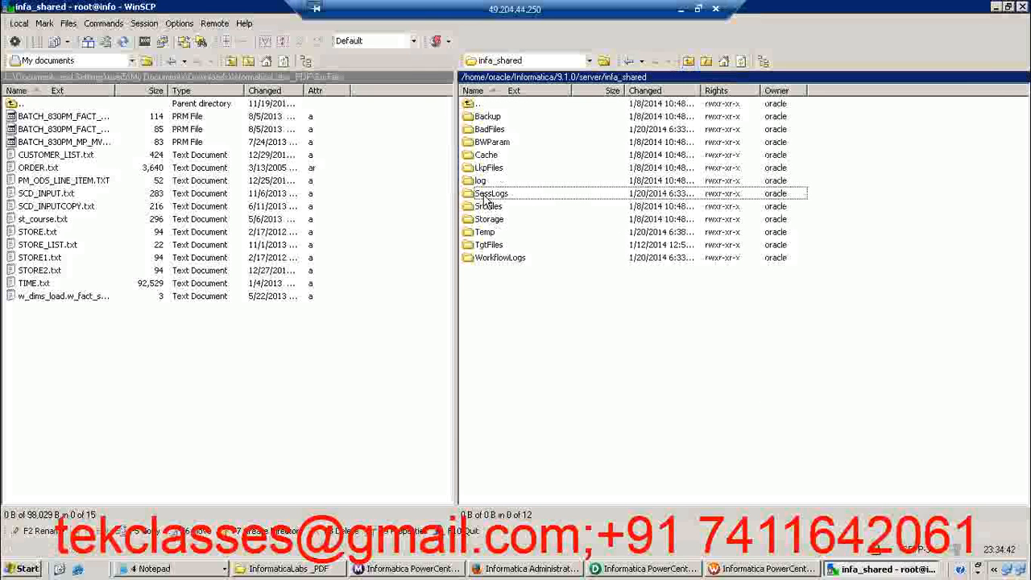
double_click(493, 257)
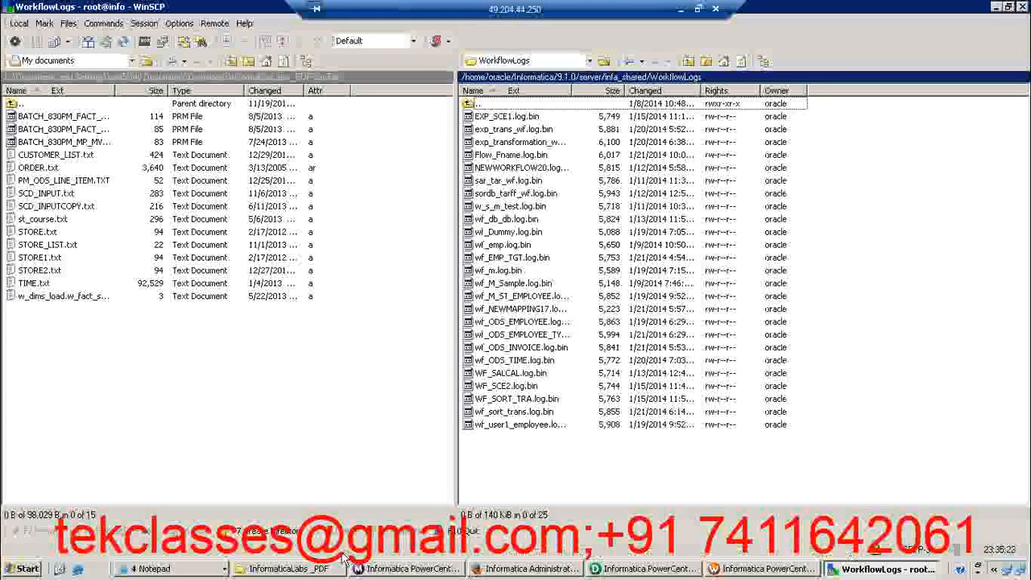
left_click(191, 573)
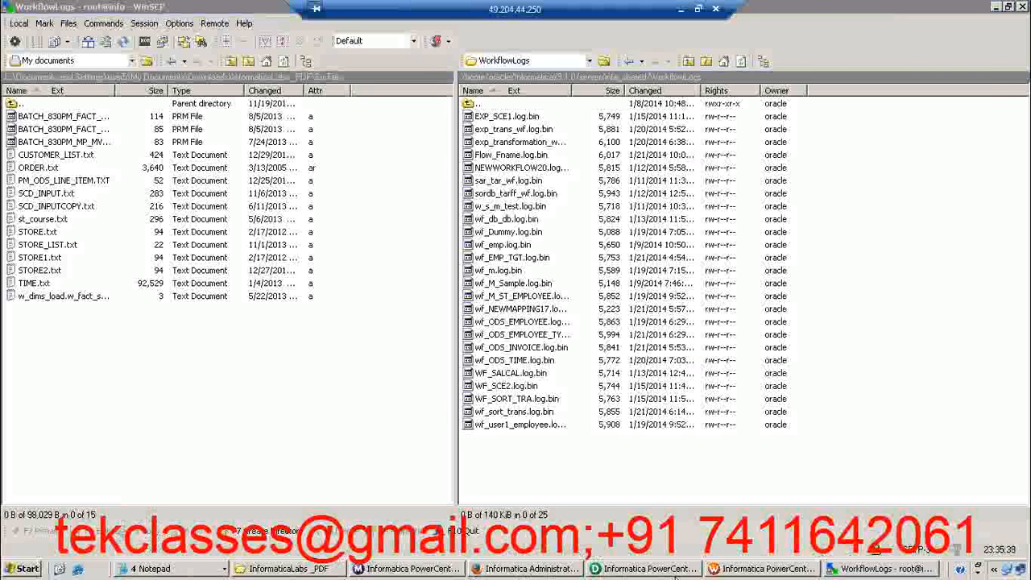
Switch to Workflow Manager and open the config object log options of the s_m_ODS_EMPLOYEE_TYPES session
left_click(731, 570)
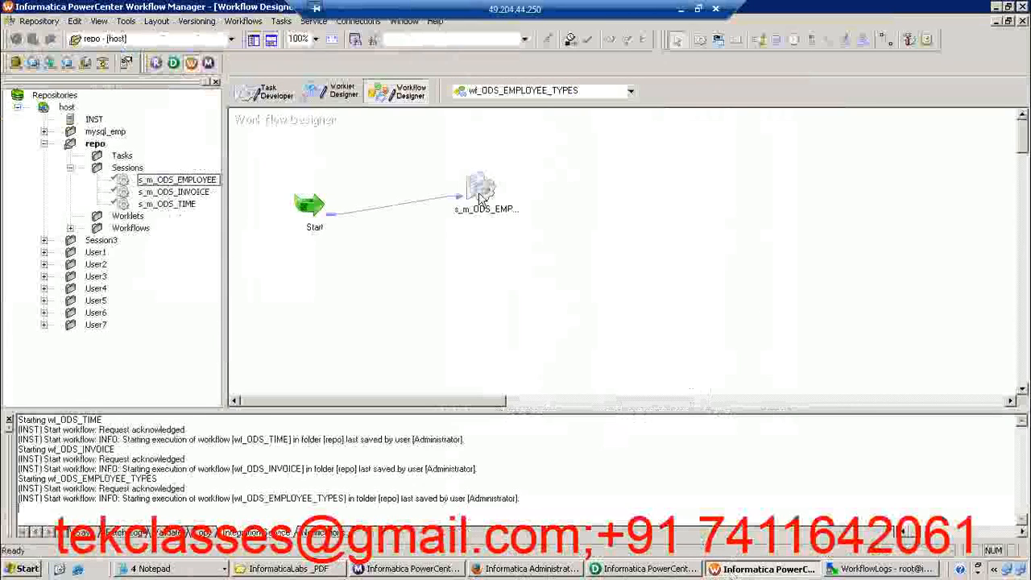
left_click(482, 187)
double_click(482, 187)
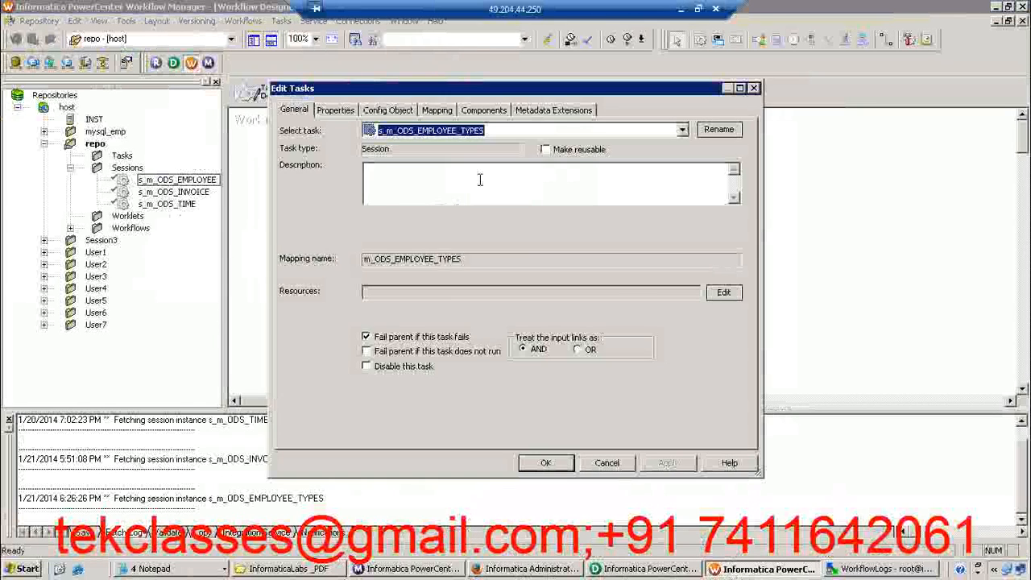
left_click(439, 110)
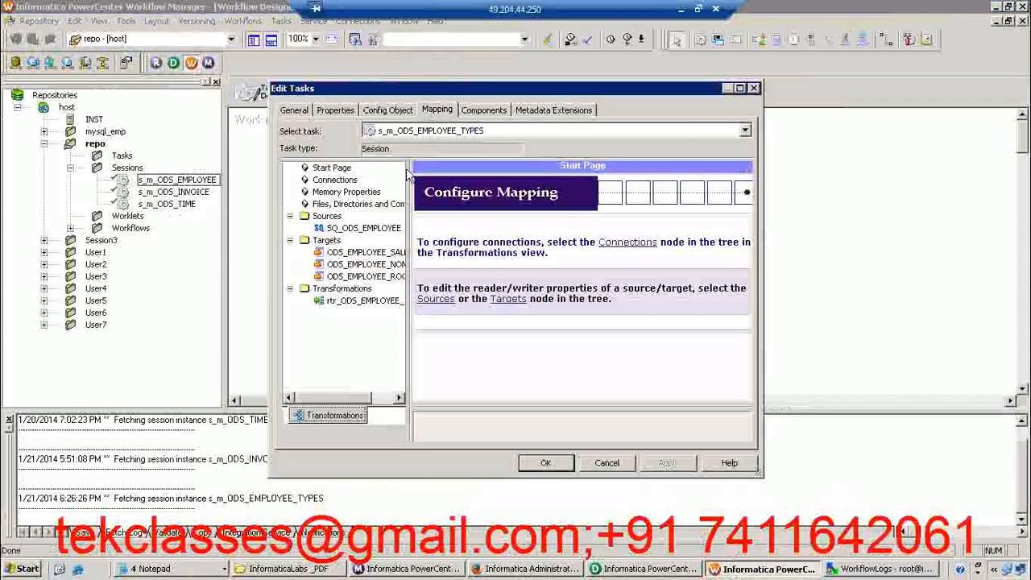
left_click(391, 109)
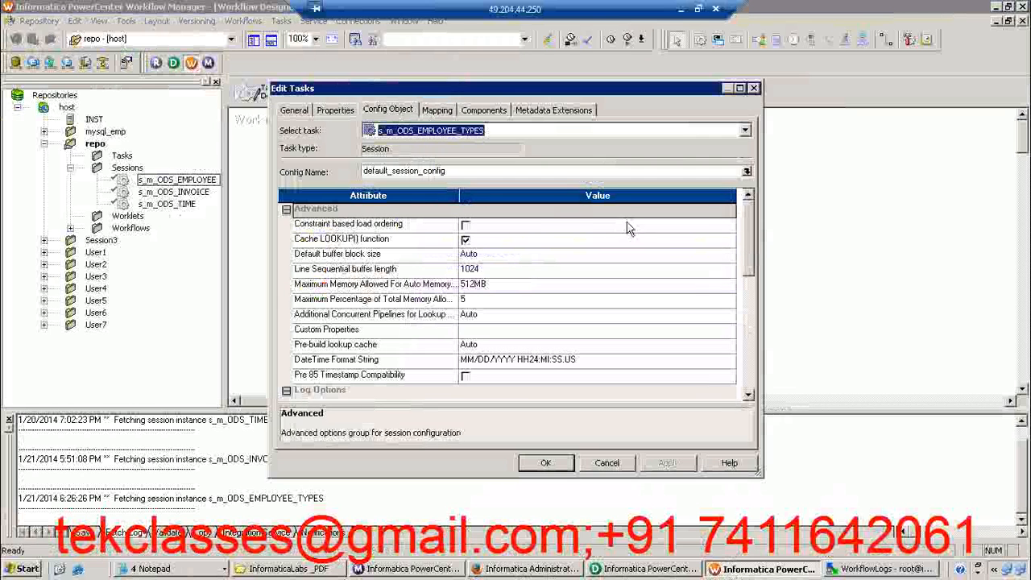
left_click_drag(750, 238, 751, 283)
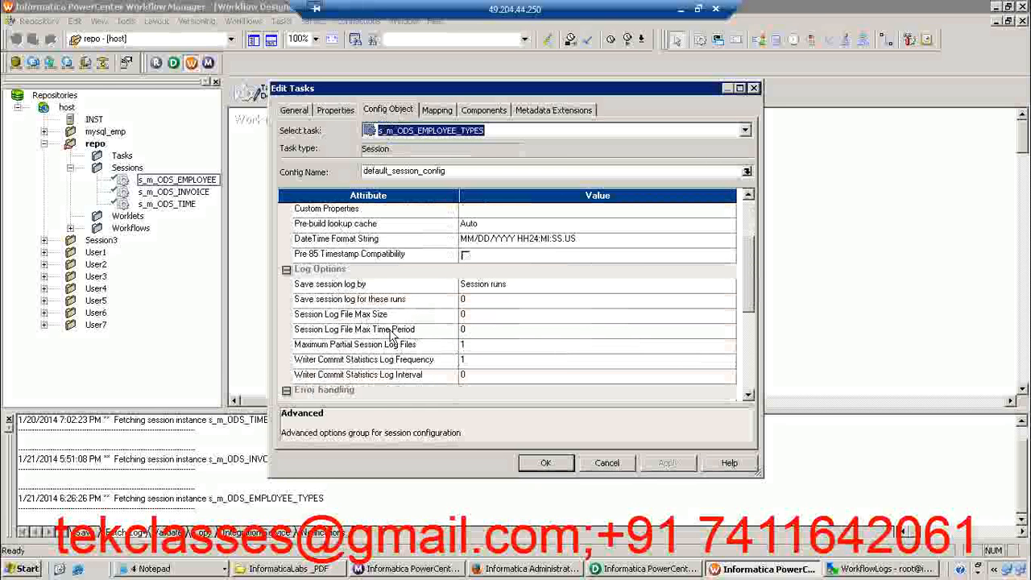
Set the session's Save session log for these runs option to 10
left_click(341, 301)
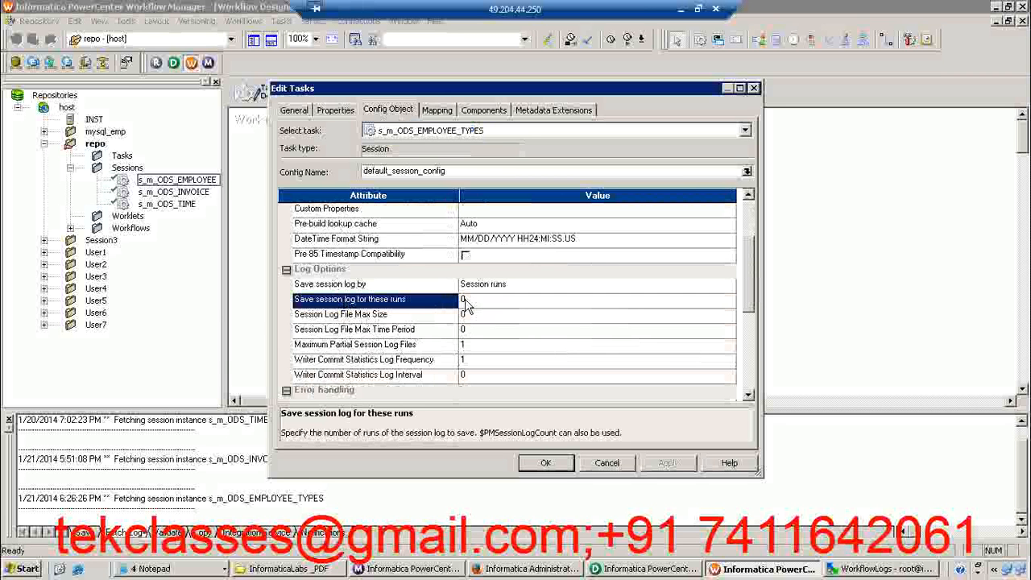
left_click(466, 301)
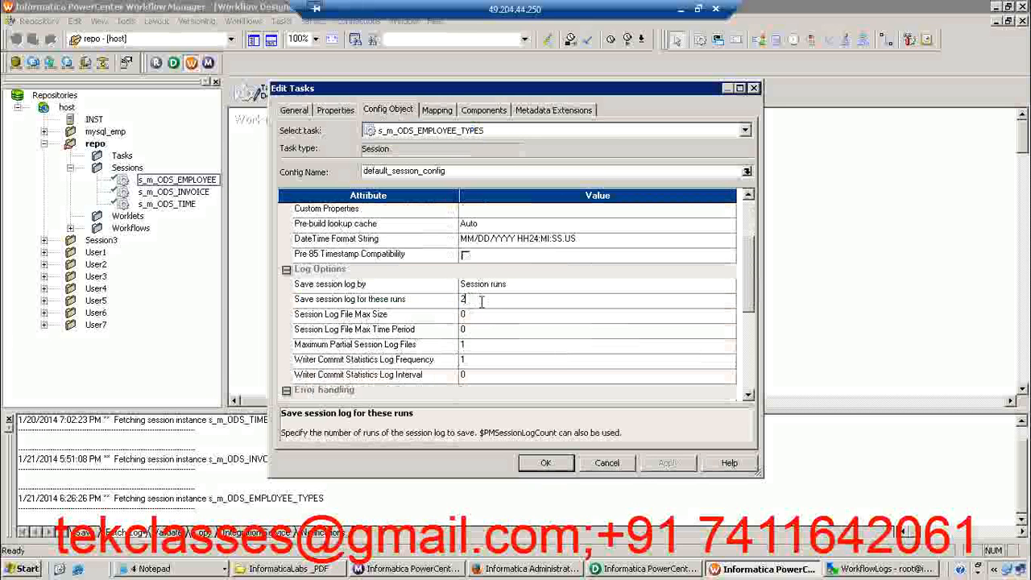
key("BackSpace")
type("10")
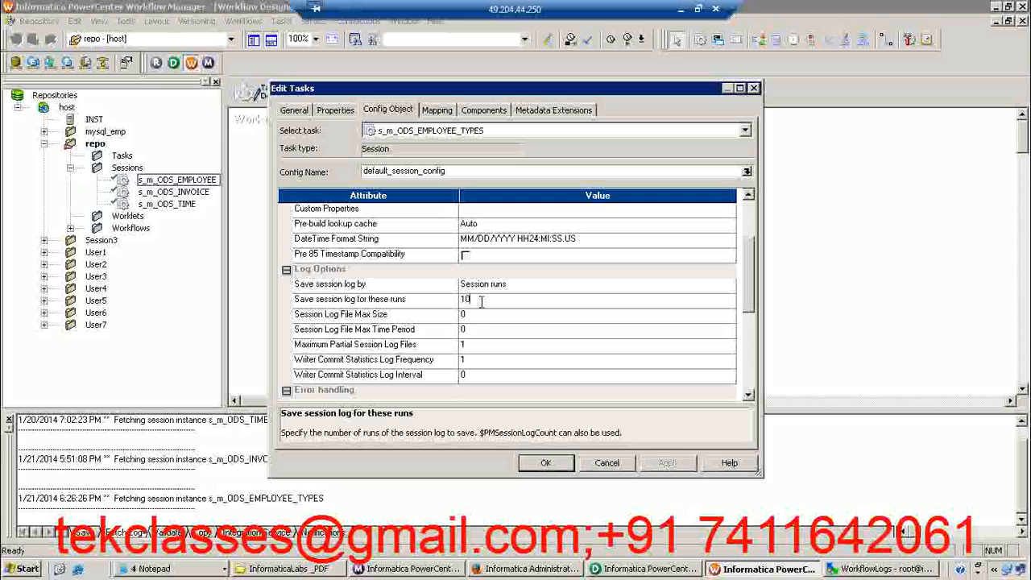
Set Save session log by to Session timestamp and open the Session Log File Max Time Period value
left_click(496, 287)
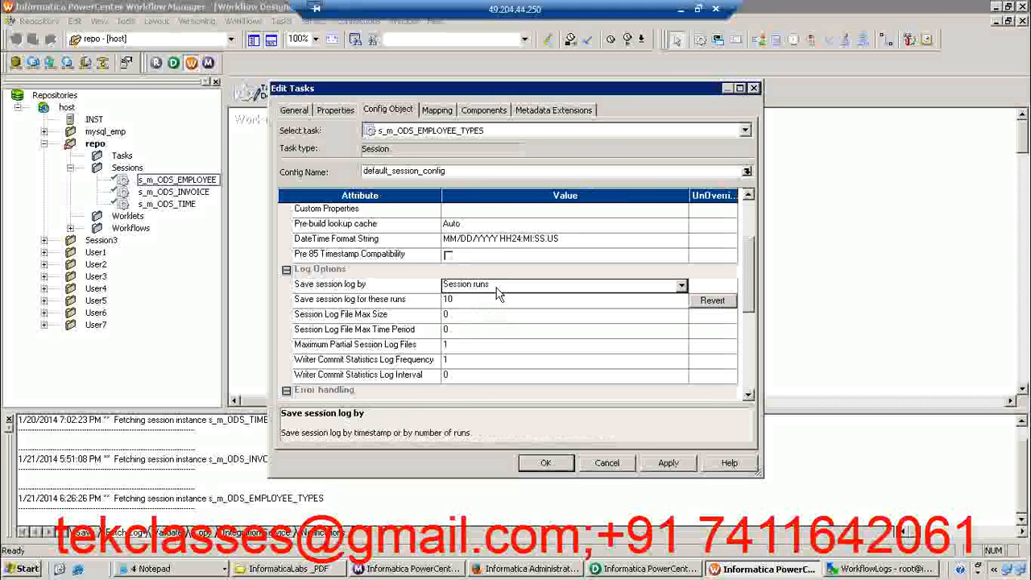
left_click(497, 289)
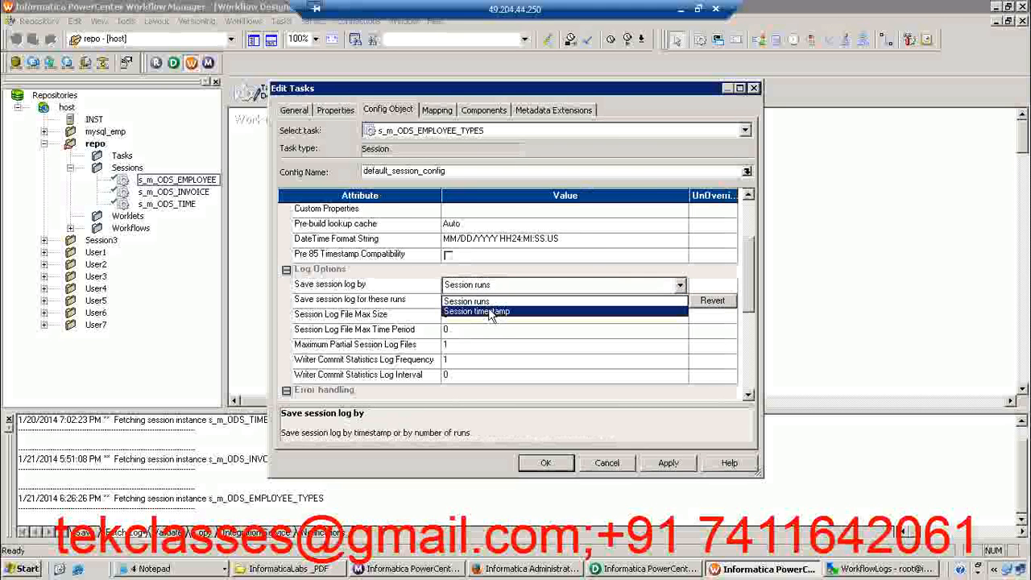
left_click(488, 313)
left_click(474, 303)
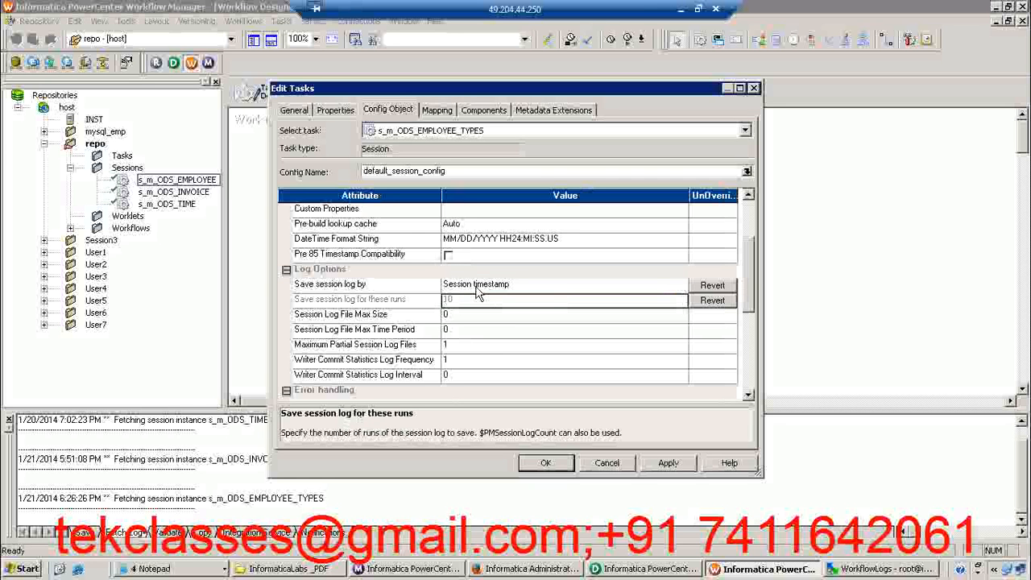
left_click(445, 330)
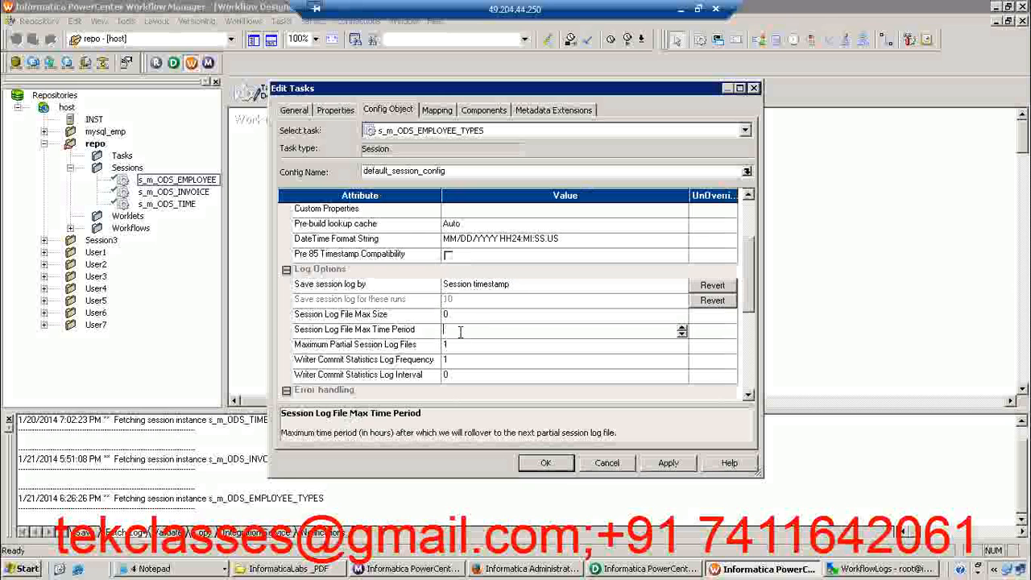
left_click(719, 305)
left_click(515, 304)
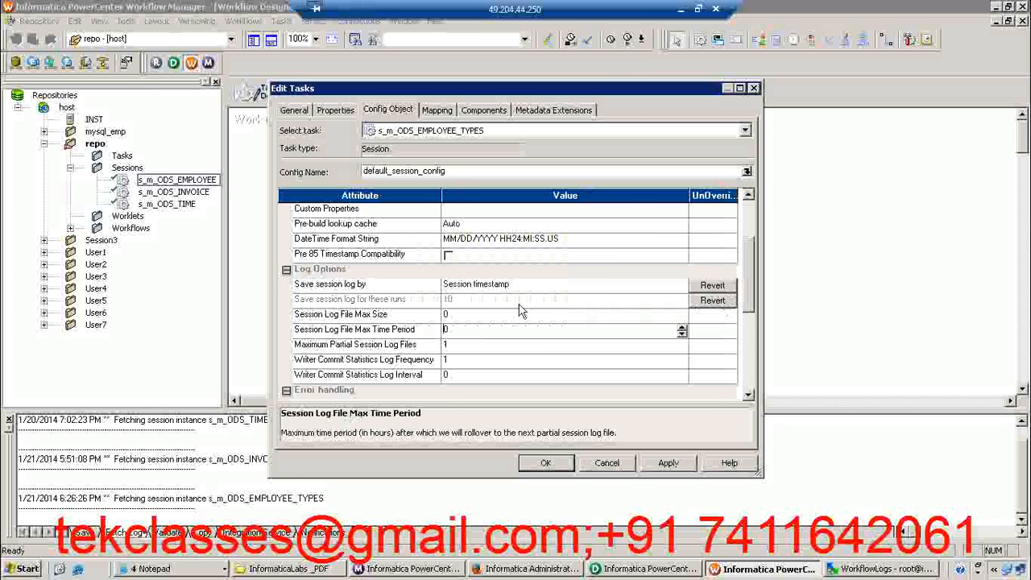
Set Save session log by back to Session runs and select the number of runs to save
left_click(504, 287)
left_click(504, 287)
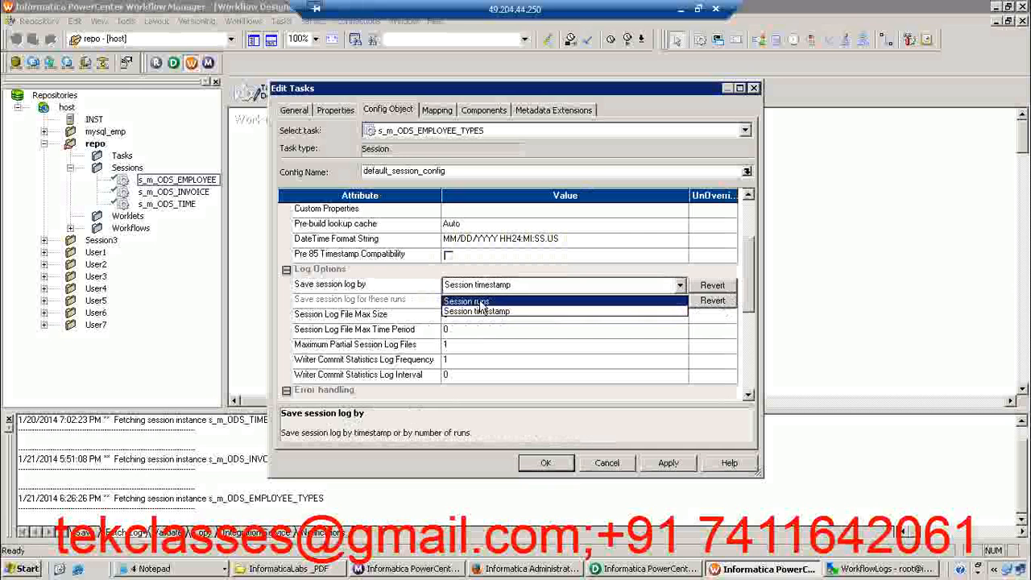
left_click(480, 303)
left_click(464, 319)
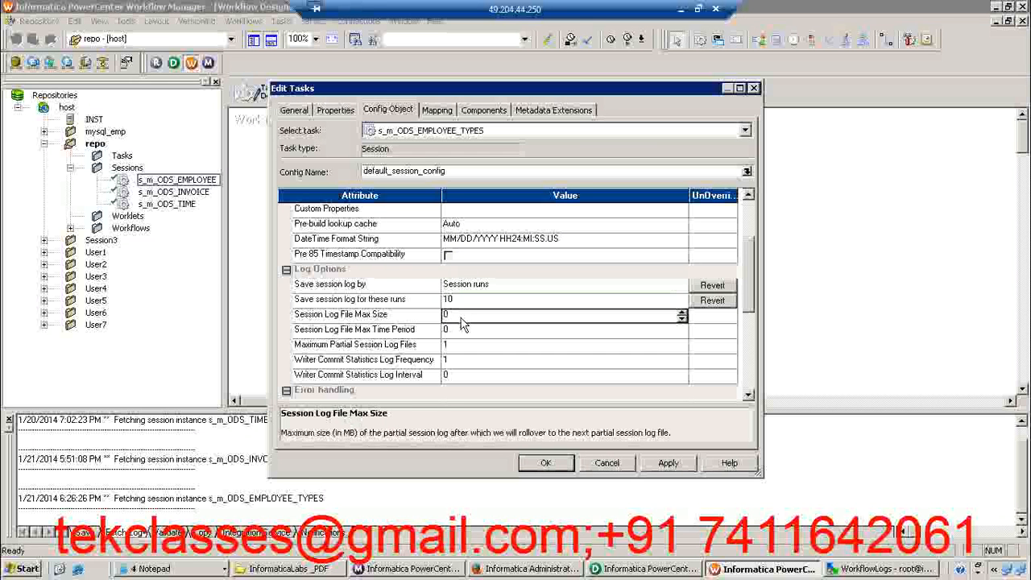
left_click(455, 299)
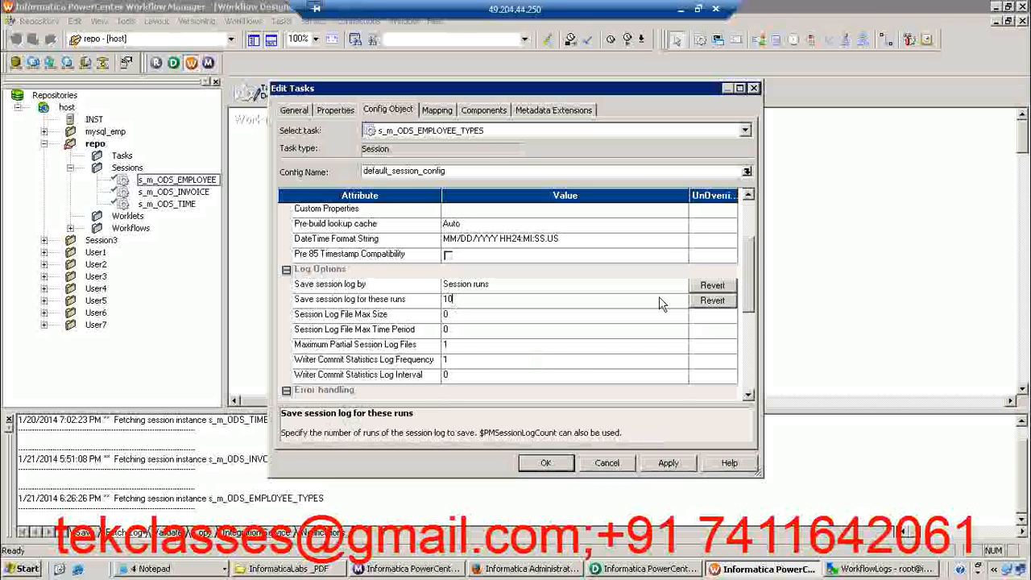
Collapse the Log Options, Advanced and Error handling groups, and close the session's task editor, discarding the changes
left_click_drag(749, 266, 749, 219)
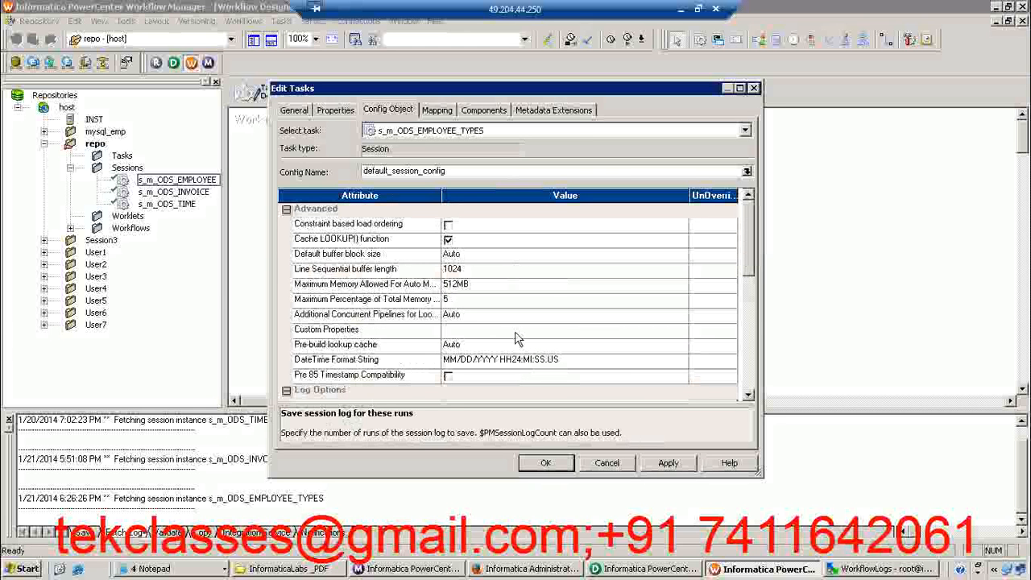
left_click(285, 389)
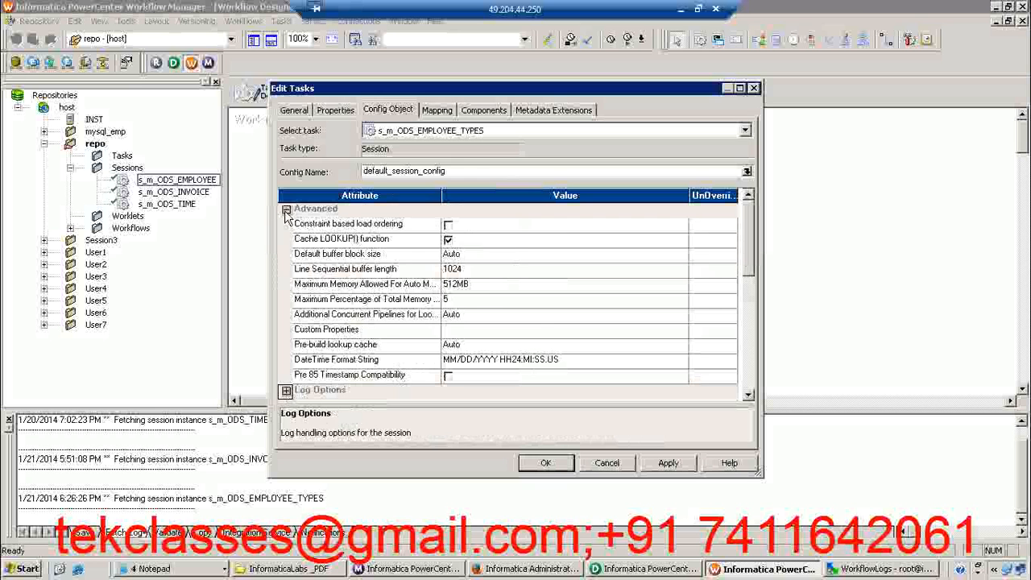
left_click(286, 208)
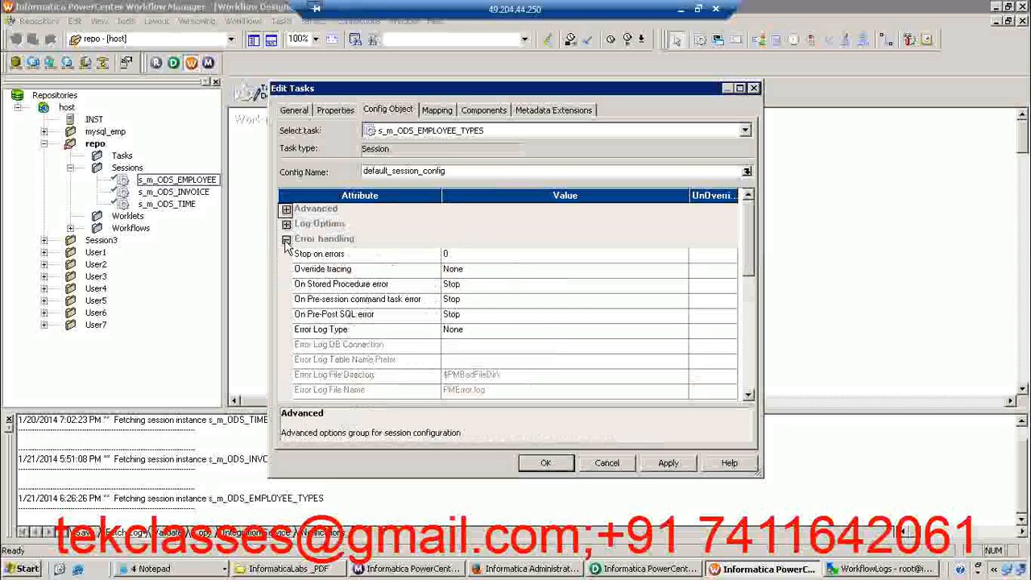
left_click(286, 239)
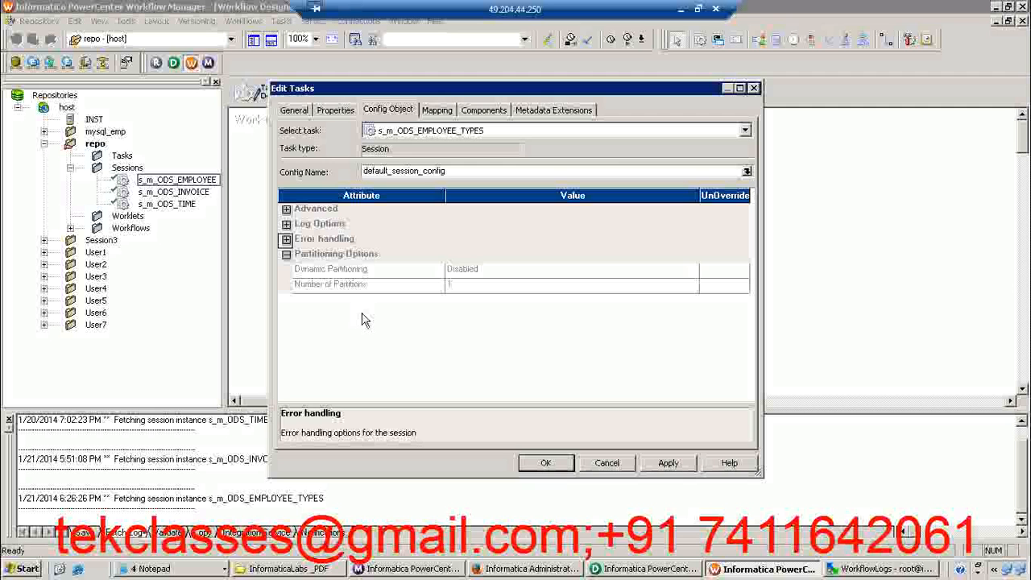
left_click(754, 88)
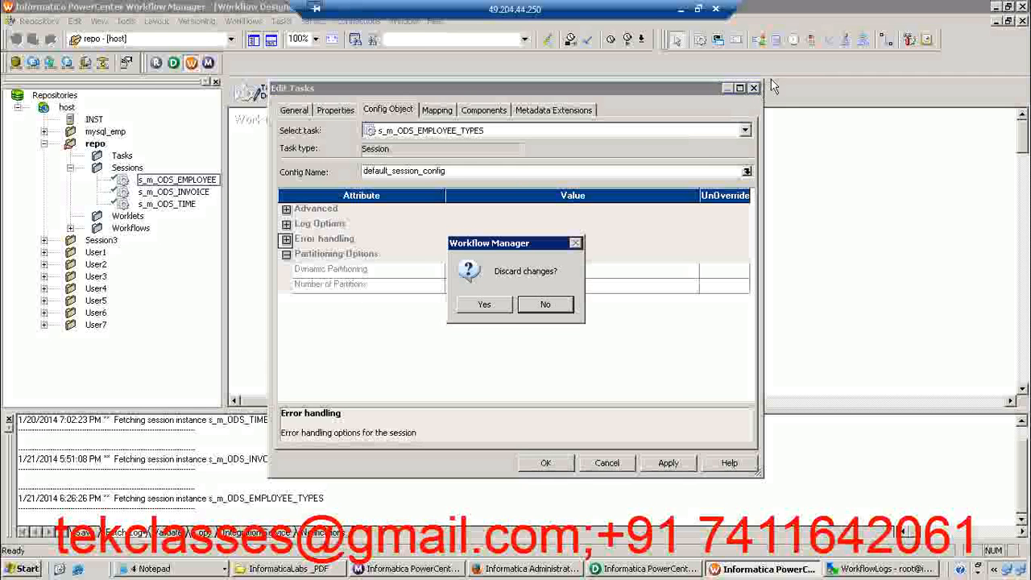
left_click(485, 305)
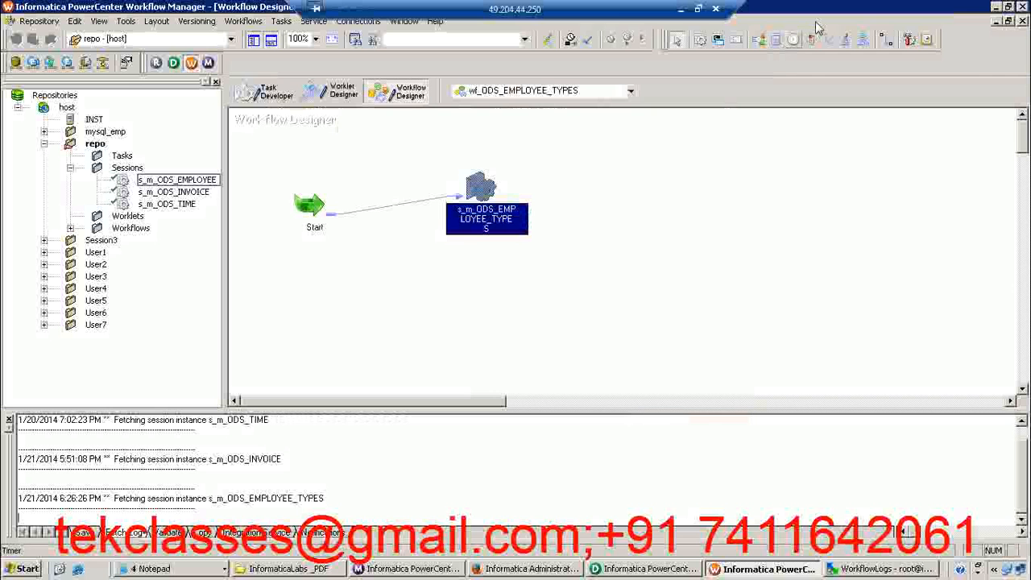
Check out the default_session_config session configuration without a comment and open it for editing
left_click(909, 40)
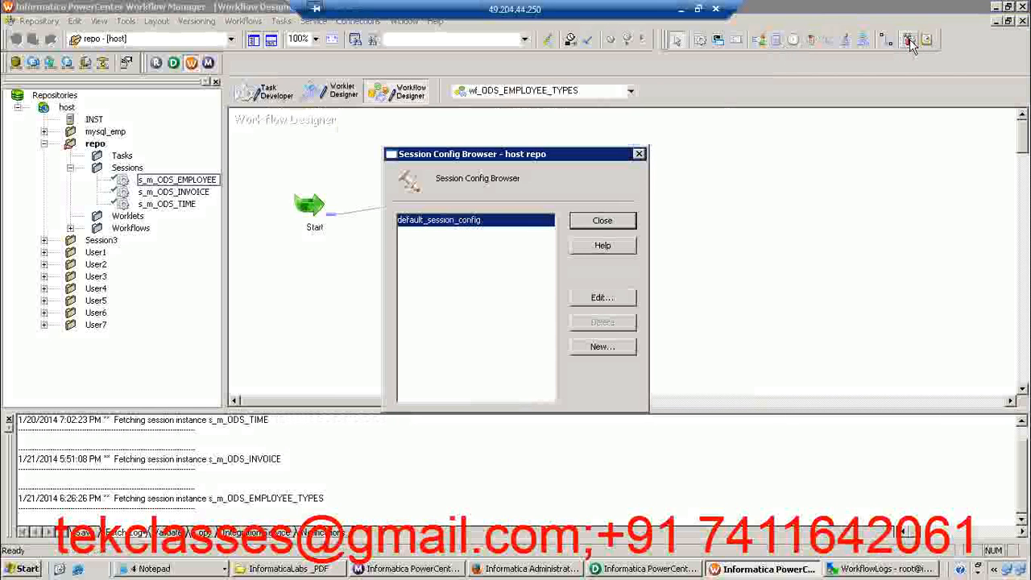
left_click(604, 298)
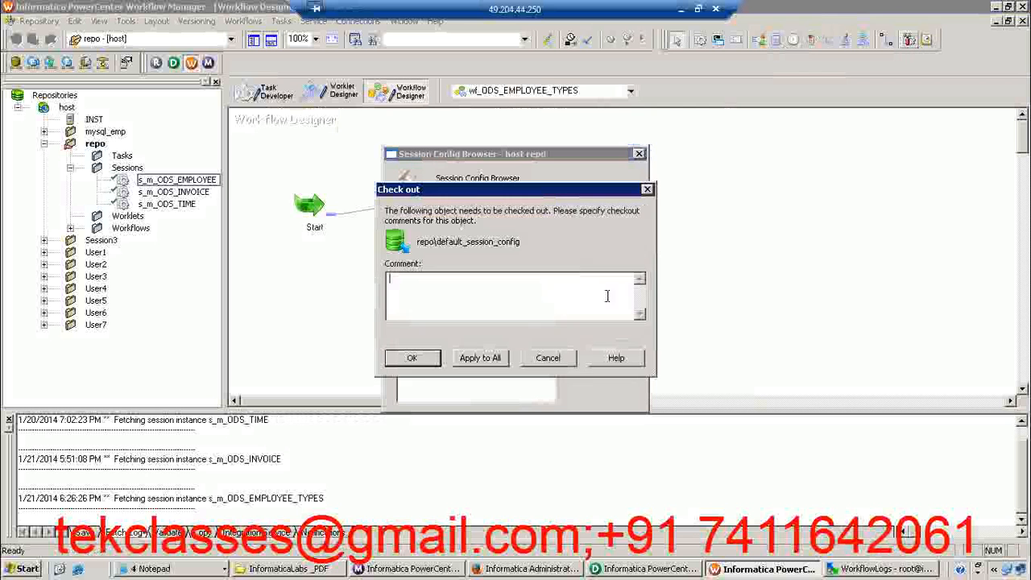
left_click(412, 358)
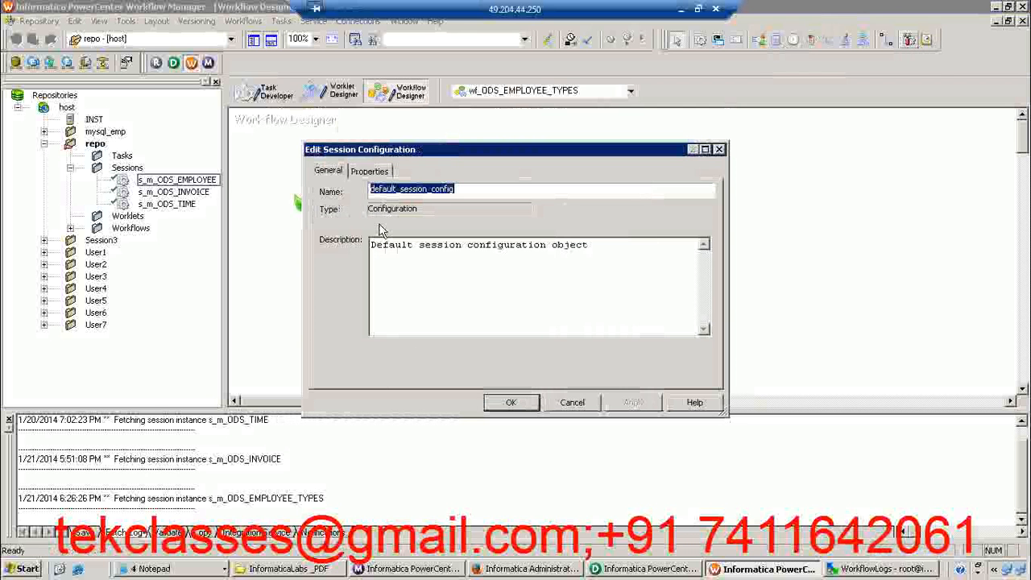
Review the properties of default_session_config down to Partitioning Options and close the session configuration windows without changes
left_click(368, 170)
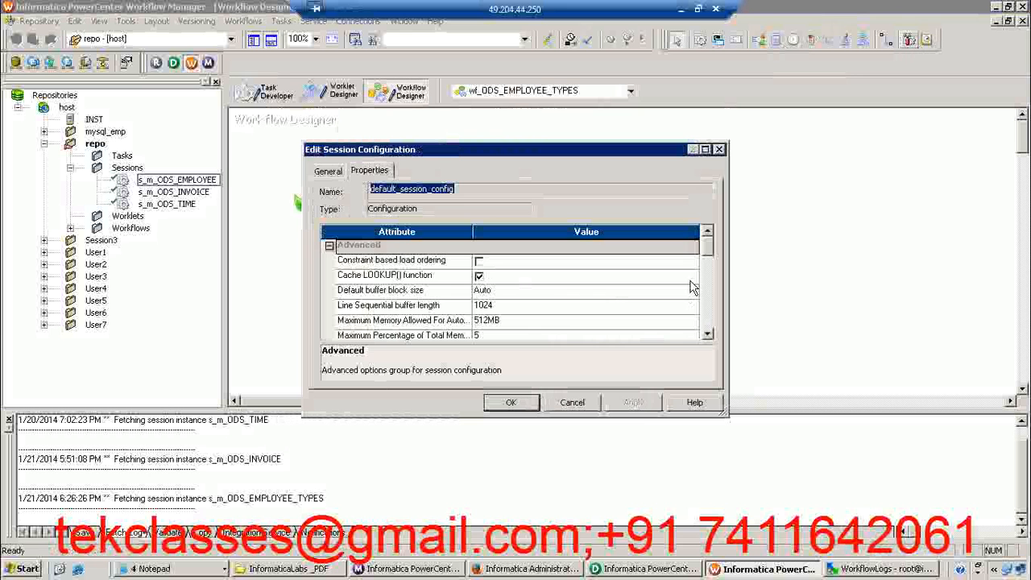
left_click_drag(709, 250, 709, 326)
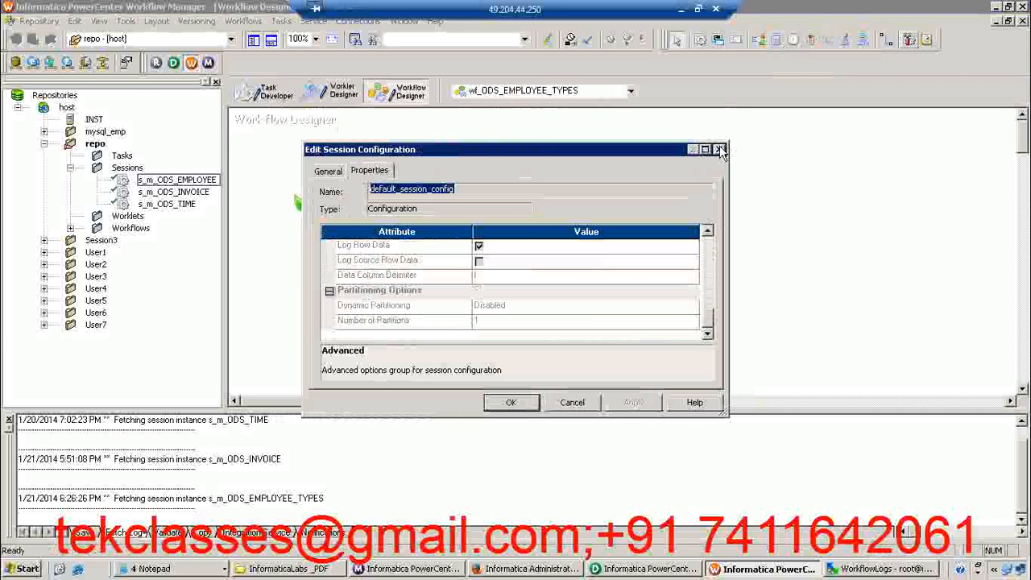
left_click(719, 150)
left_click(603, 221)
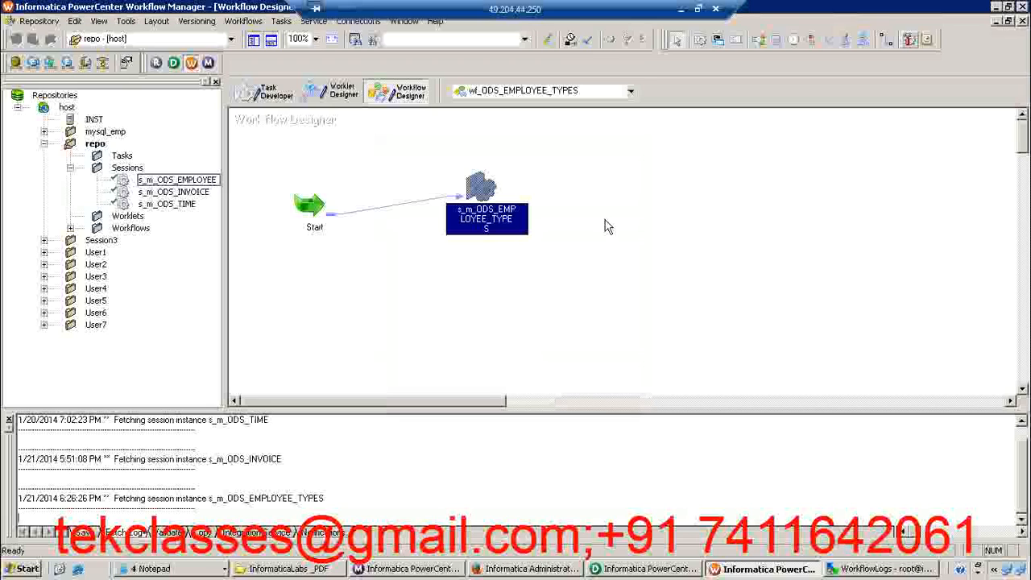
Switch to WinSCP and view the workflow log files in the remote WorkflowLogs folder
left_click(409, 569)
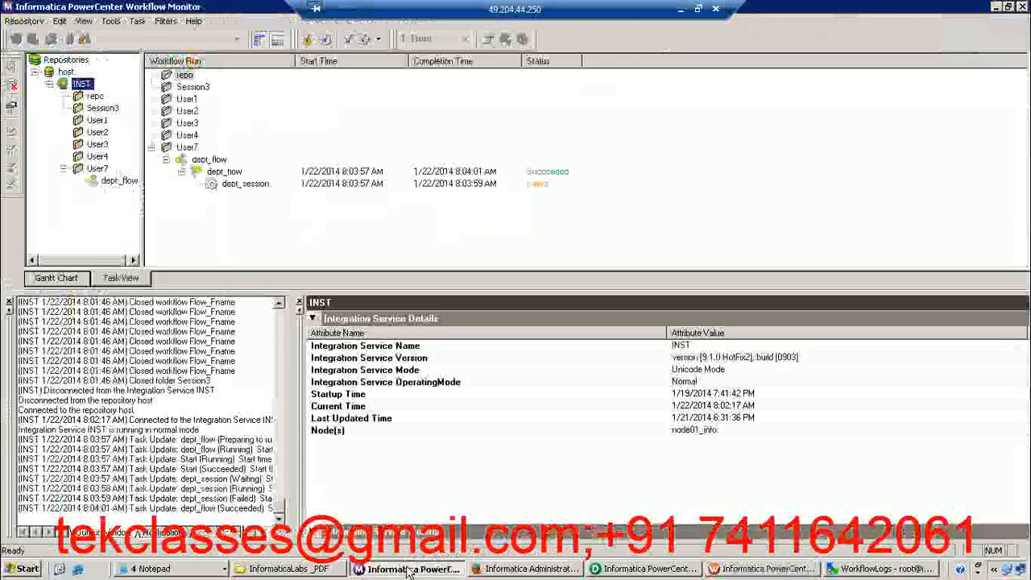
left_click(409, 569)
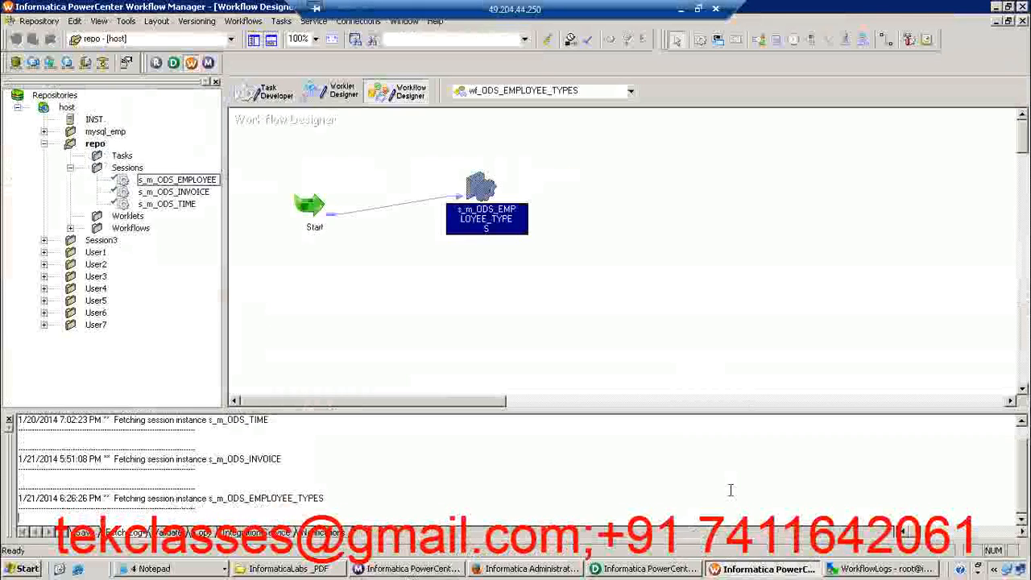
left_click(862, 569)
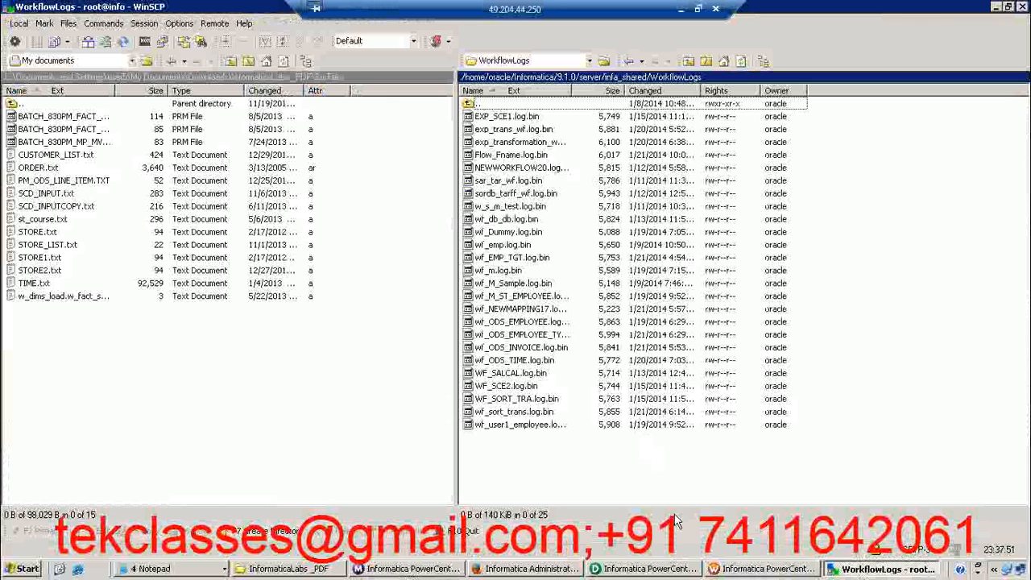
Switch to Workflow Monitor, open the repo folder and expand the run of wf_ODS_EMPLOYEE_TYPES
left_click(433, 571)
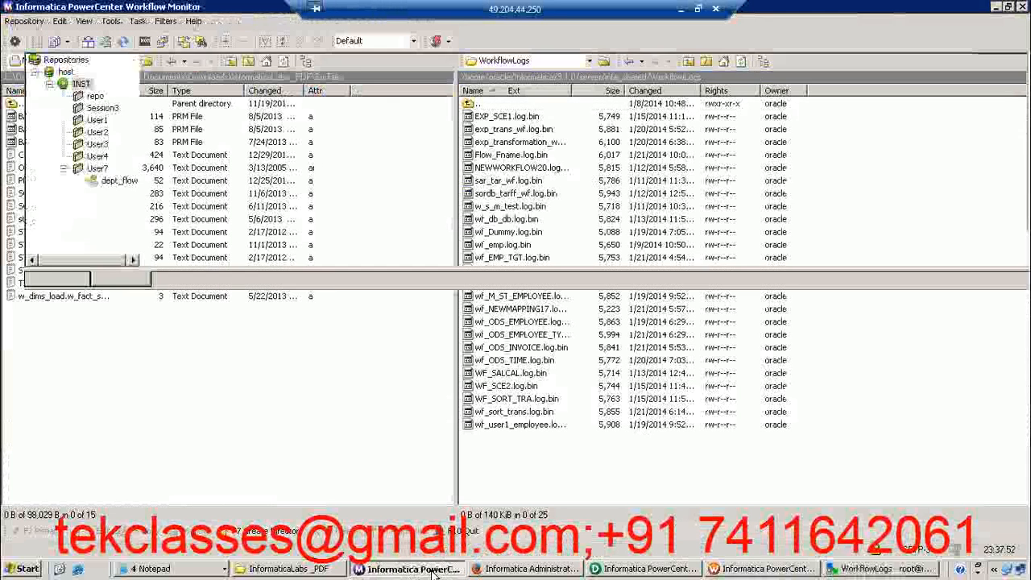
left_click(95, 97)
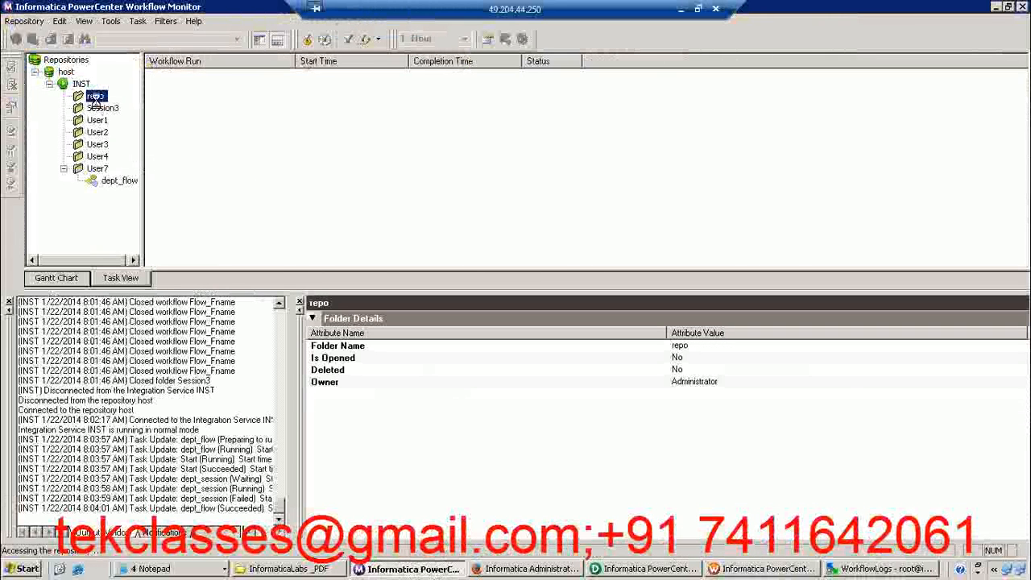
double_click(216, 112)
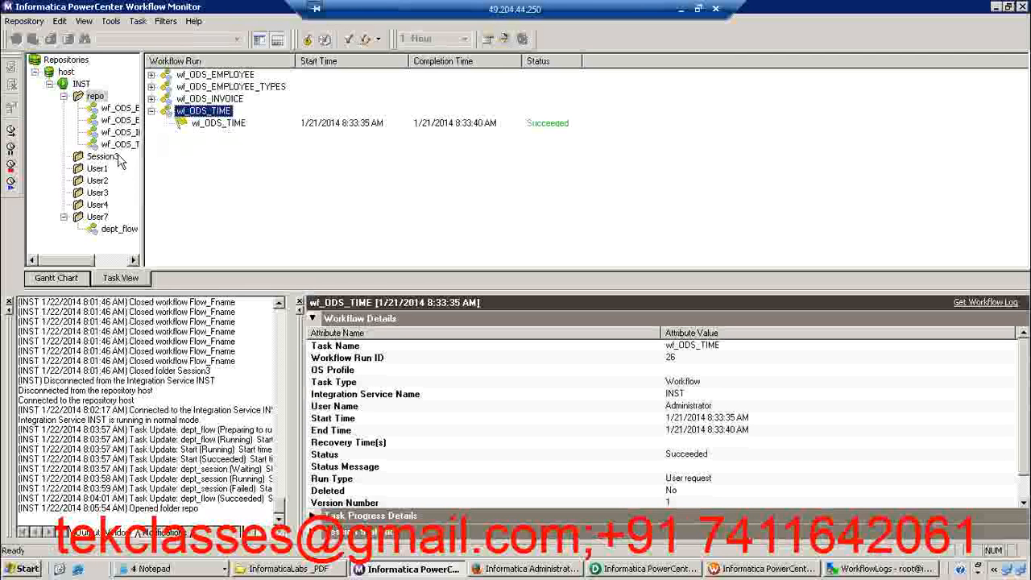
double_click(125, 128)
double_click(261, 80)
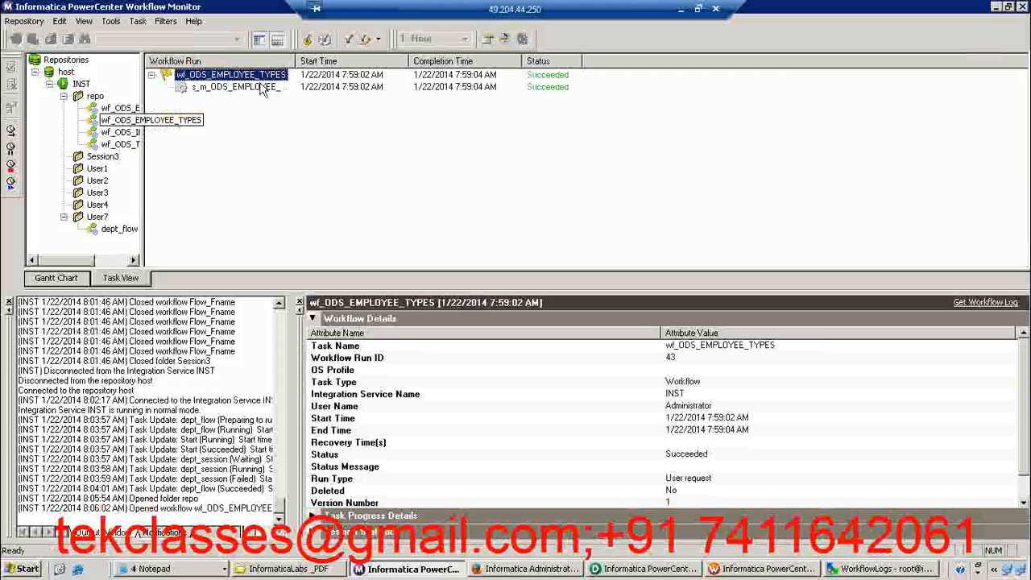
Open the session log of s_m_ODS_EMPLOYEE_TYPES, examine its events alongside the files in WinSCP, and close the log
right_click(255, 87)
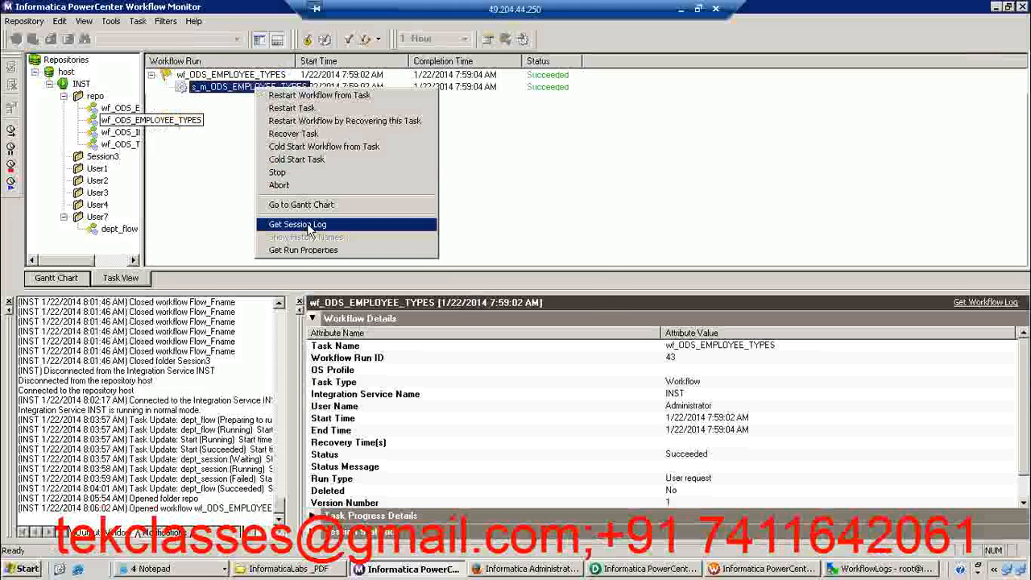
left_click(308, 229)
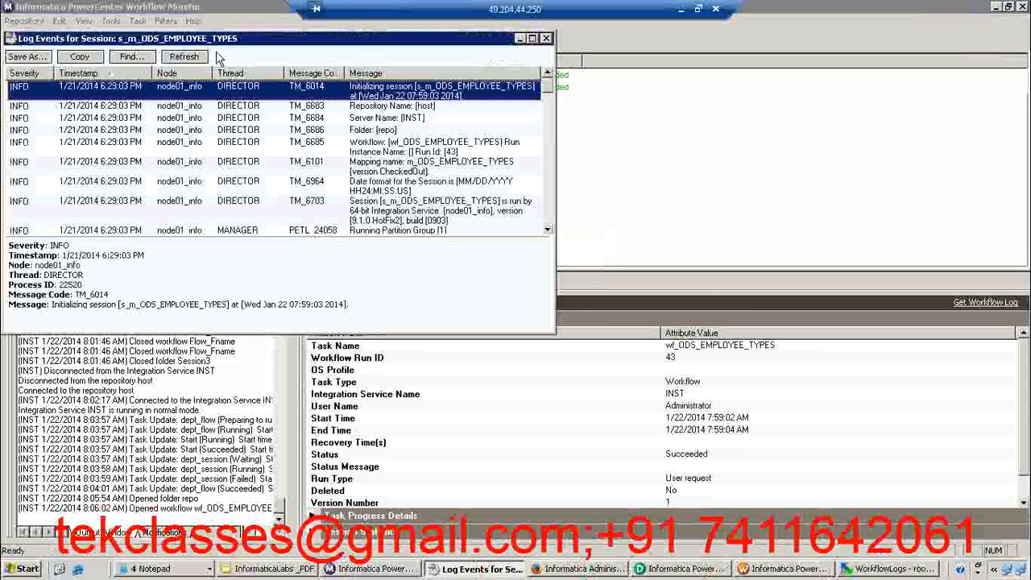
left_click_drag(211, 45, 366, 125)
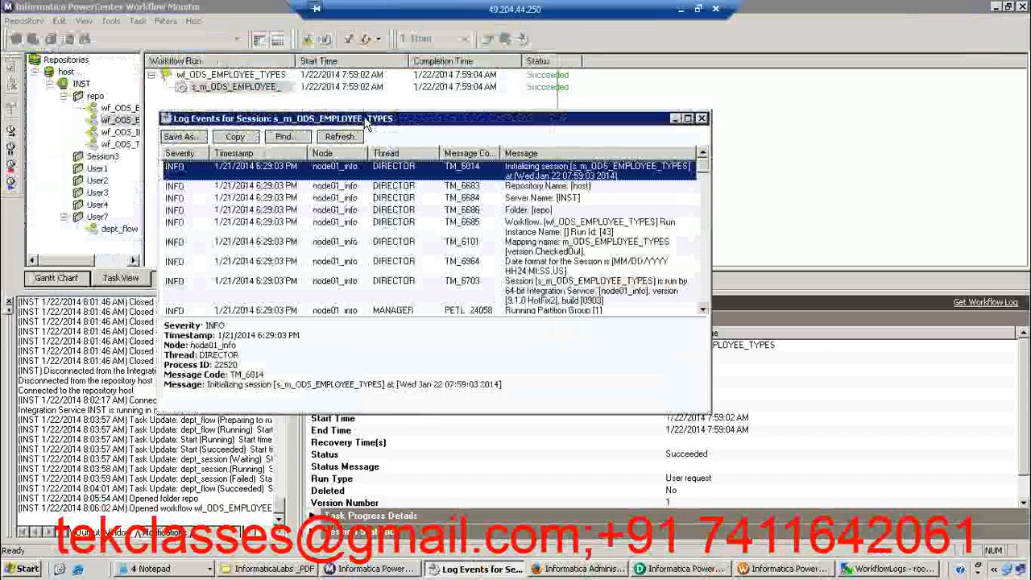
left_click(475, 211)
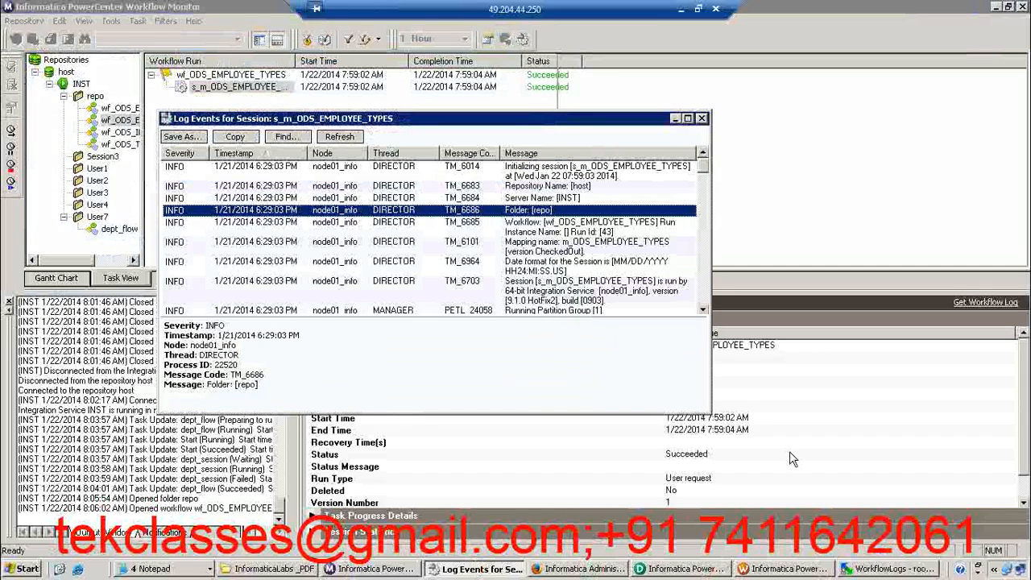
left_click(894, 569)
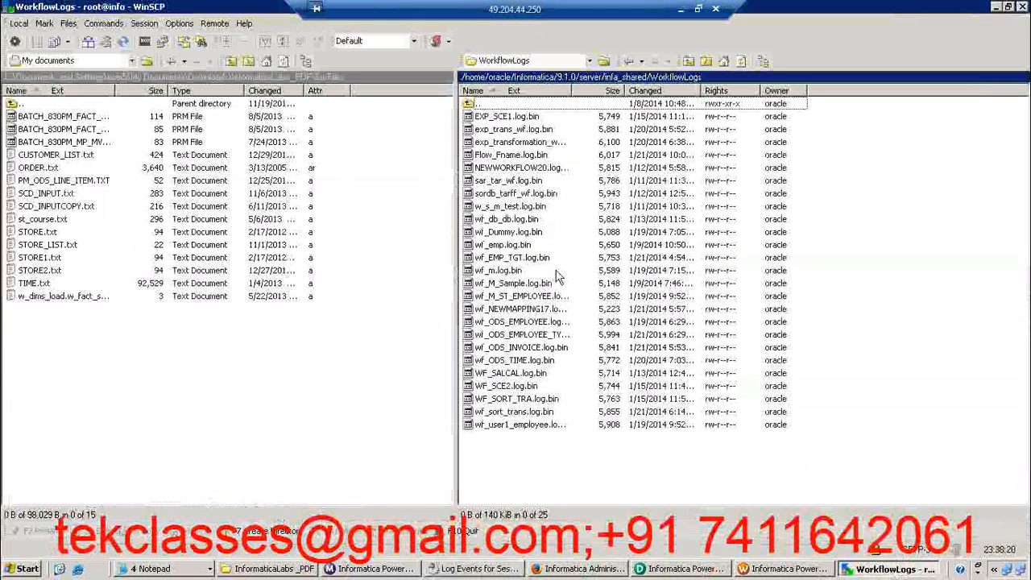
left_click(479, 570)
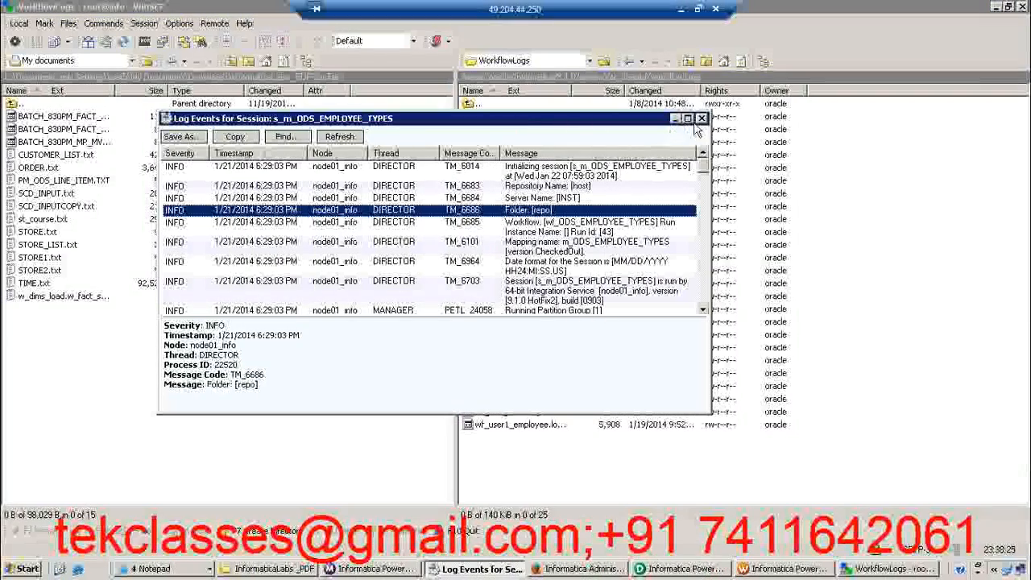
left_click(701, 119)
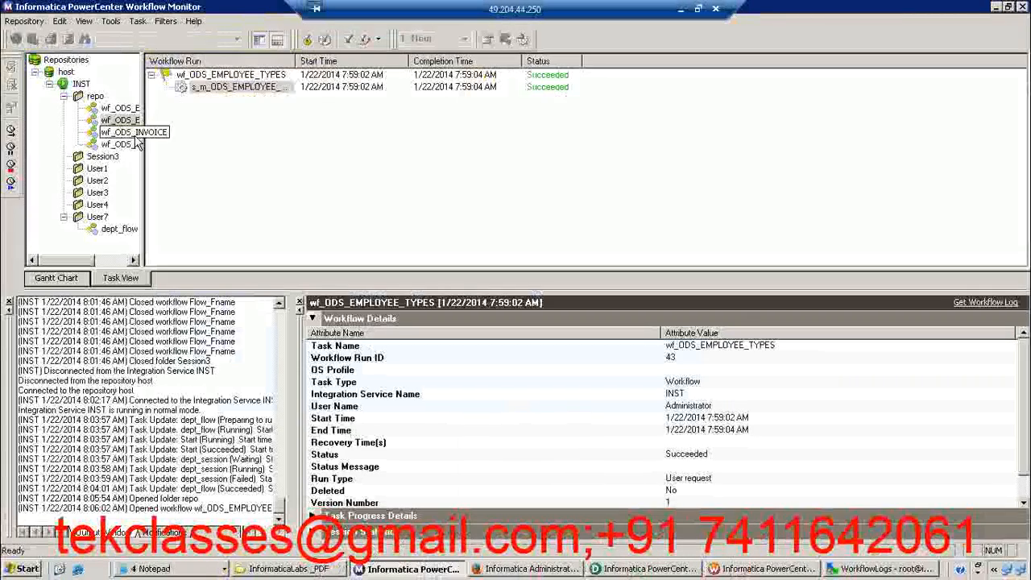
Try to get the previous runs of the repo folder
left_click(94, 97)
right_click(95, 98)
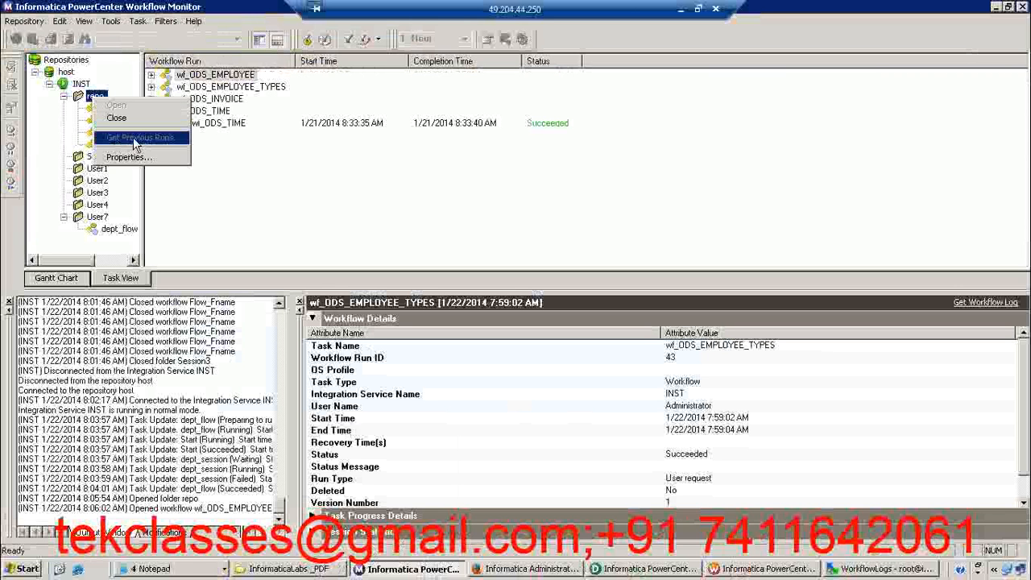
left_click(293, 154)
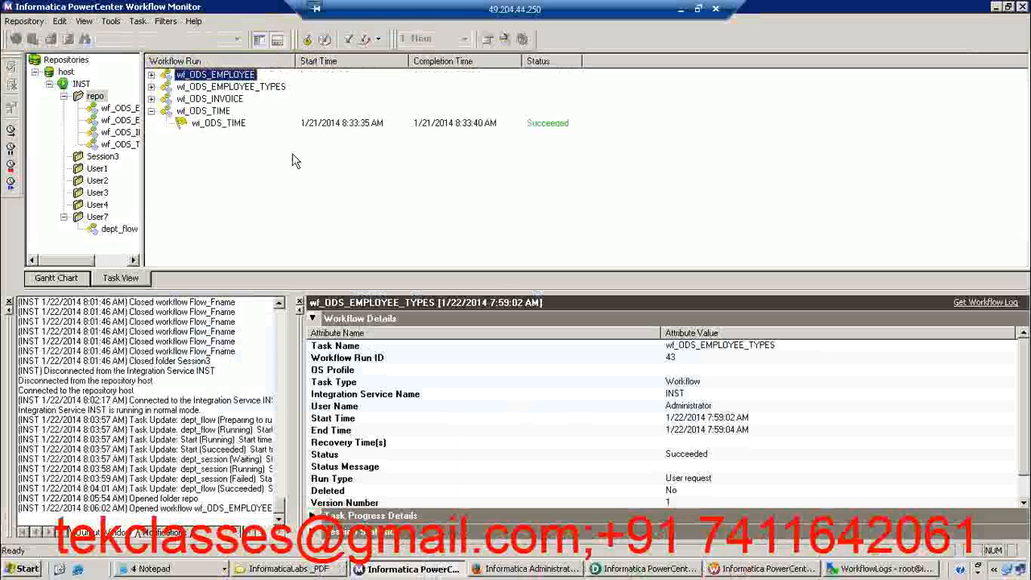
right_click(95, 100)
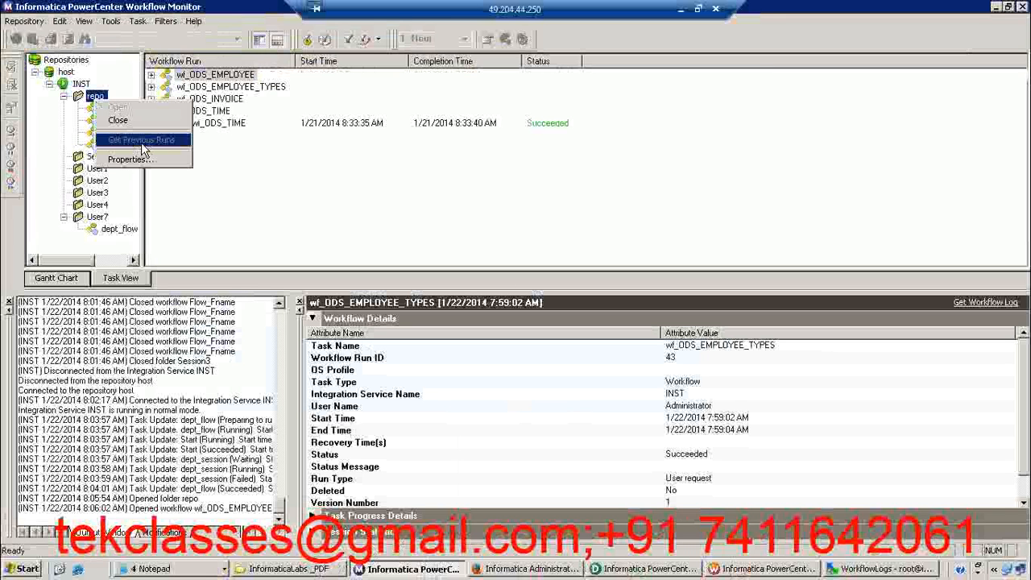
left_click(142, 141)
Show the run of wf_ODS_INVOICE and enlarge the details area slightly to examine its workflow details
left_click(134, 133)
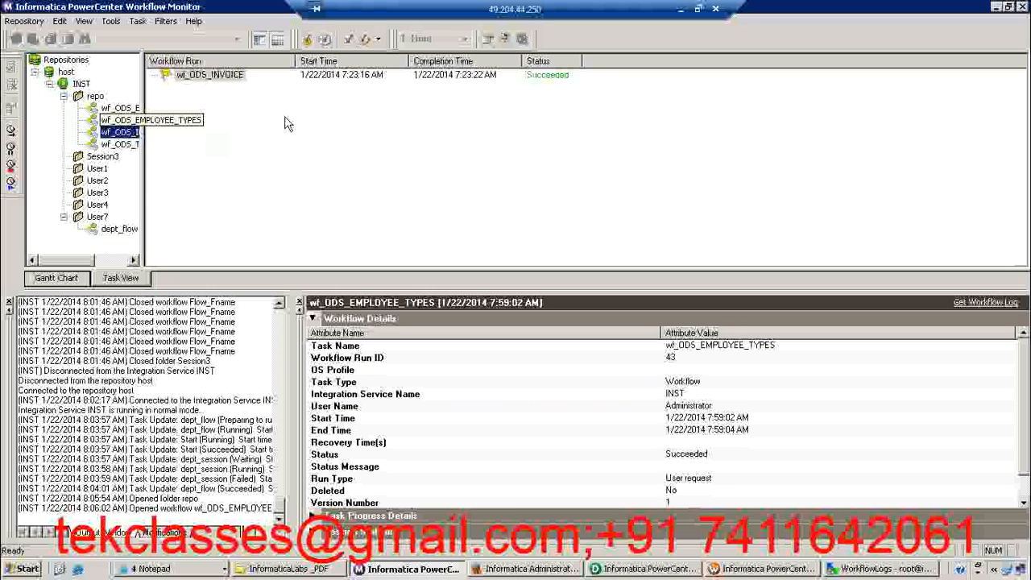
left_click(213, 76)
left_click(121, 120)
left_click(128, 135)
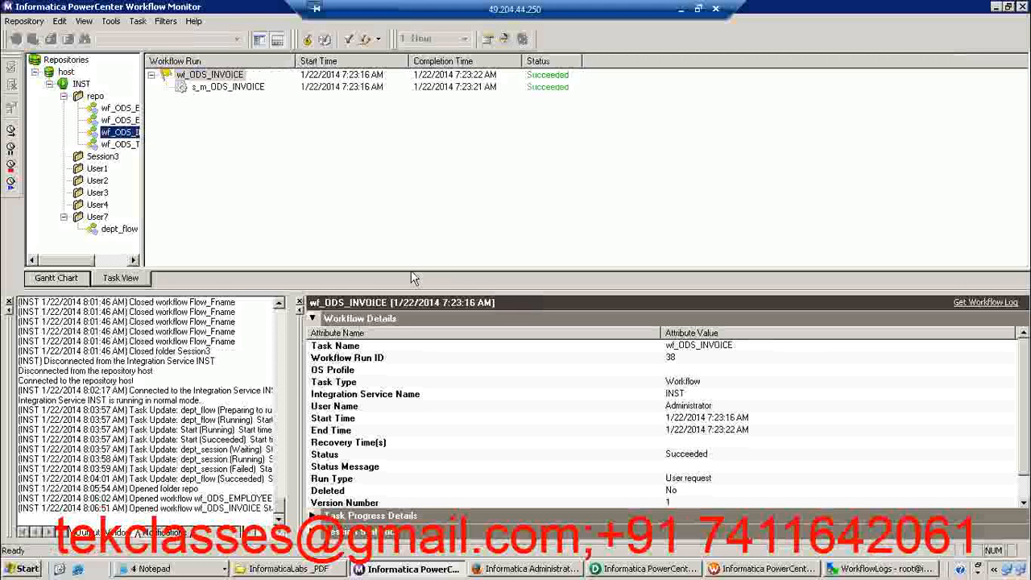
mouse_move(412, 290)
left_mouse_down()
mouse_move(412, 259)
mouse_move(410, 279)
left_mouse_up()
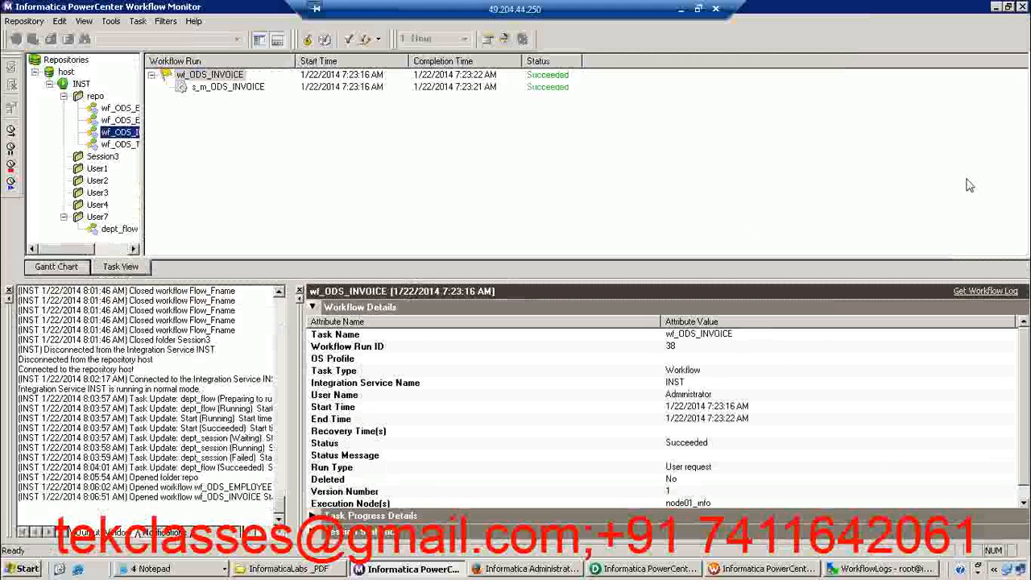
left_click(622, 190)
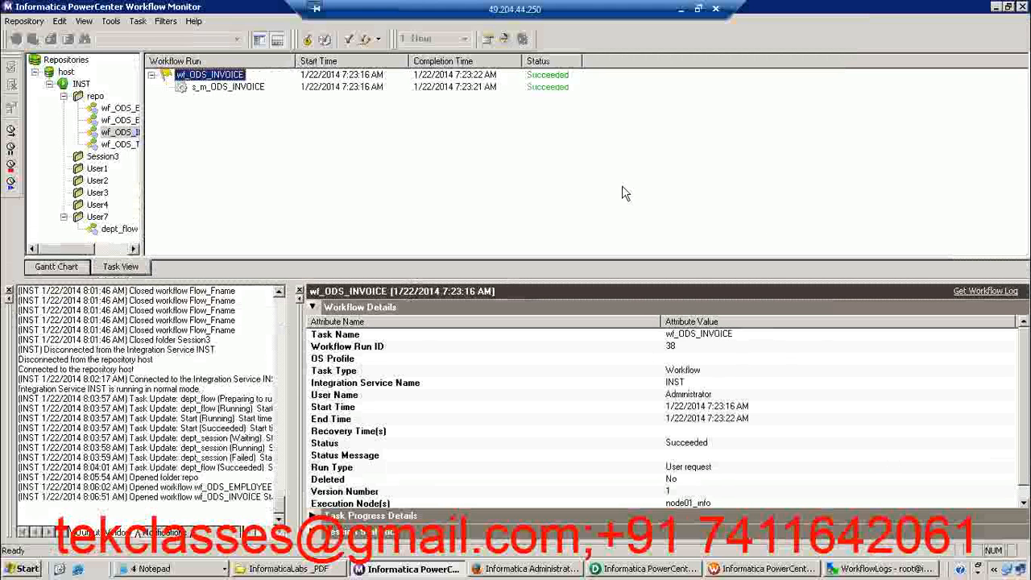
Switch to WinSCP and copy wf_m.log.bin from the remote WorkflowLogs folder to the local SrcFiles folder
left_click(885, 568)
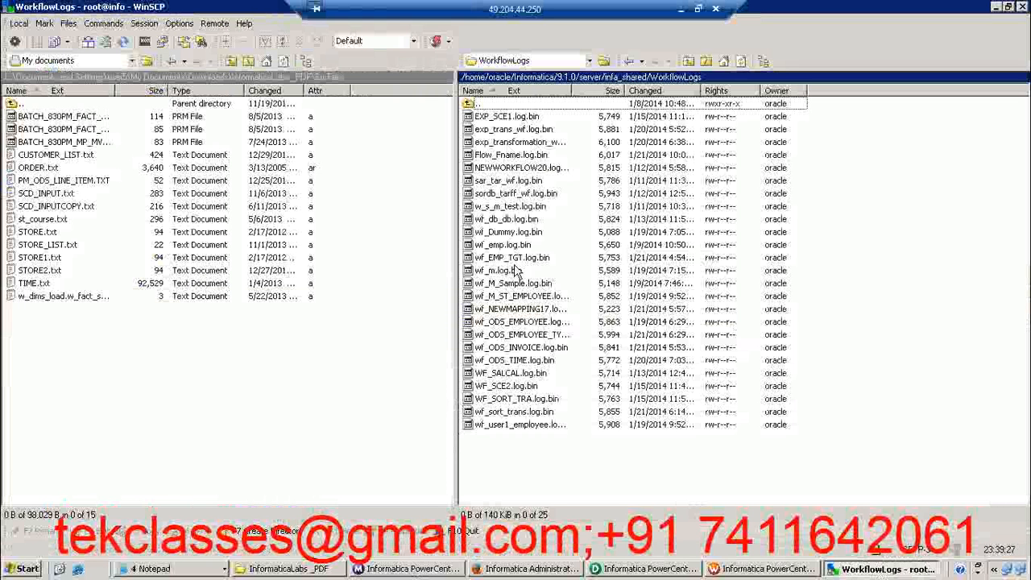
left_click_drag(512, 276, 162, 365)
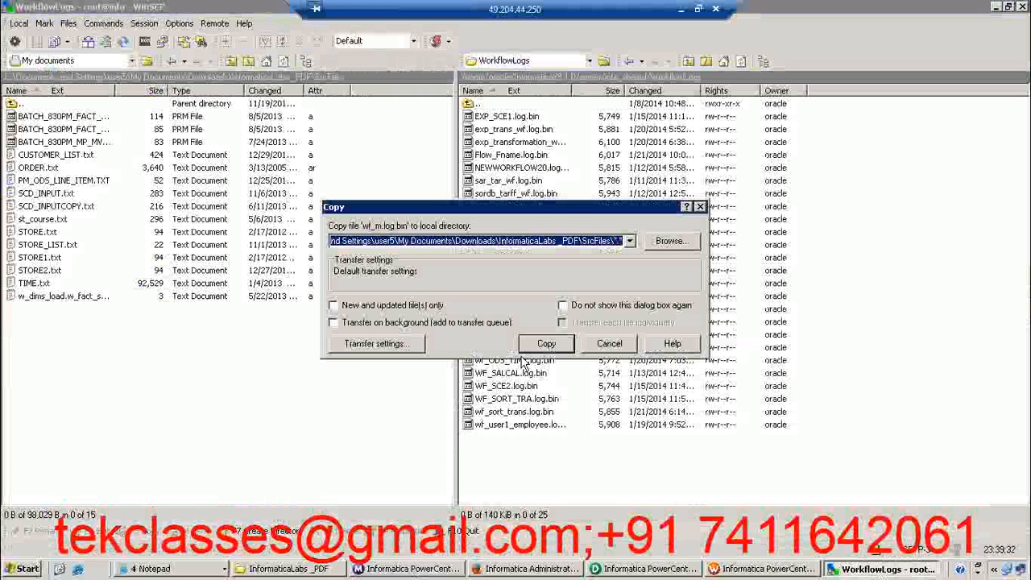
left_click(547, 345)
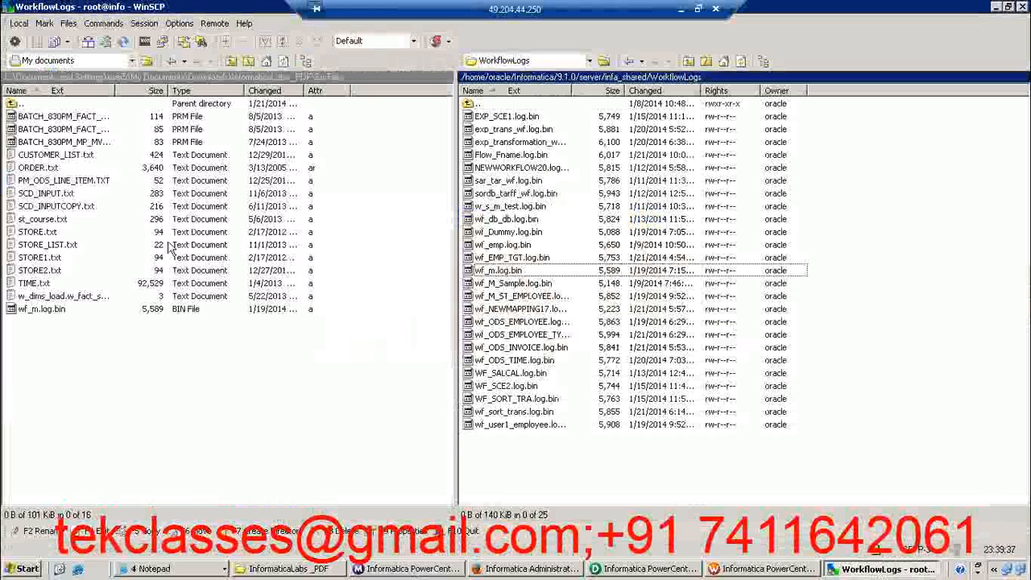
Open the local copy of wf_m.log.bin in the editor, inspect its content, and close it
left_click(41, 309)
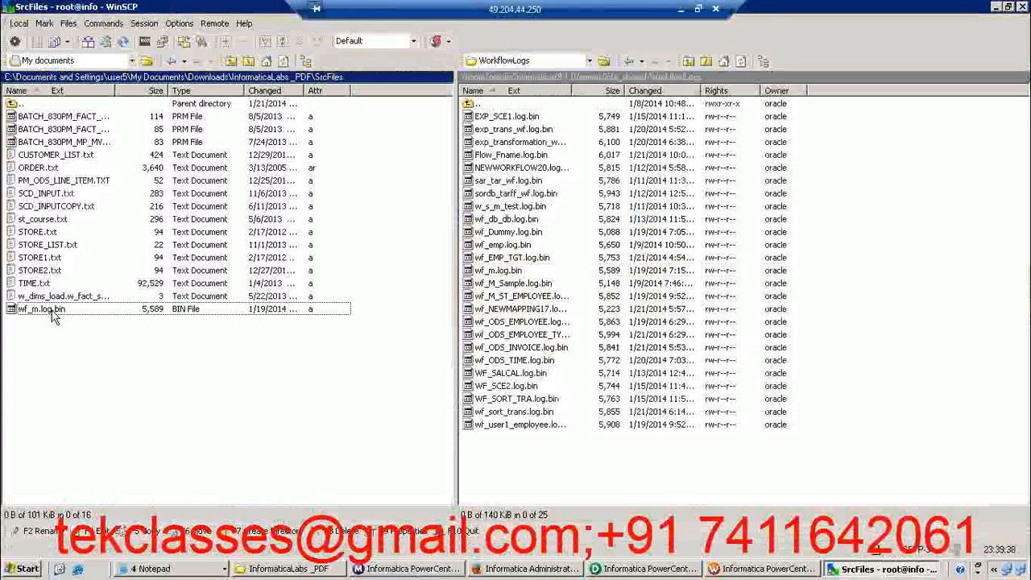
double_click(52, 314)
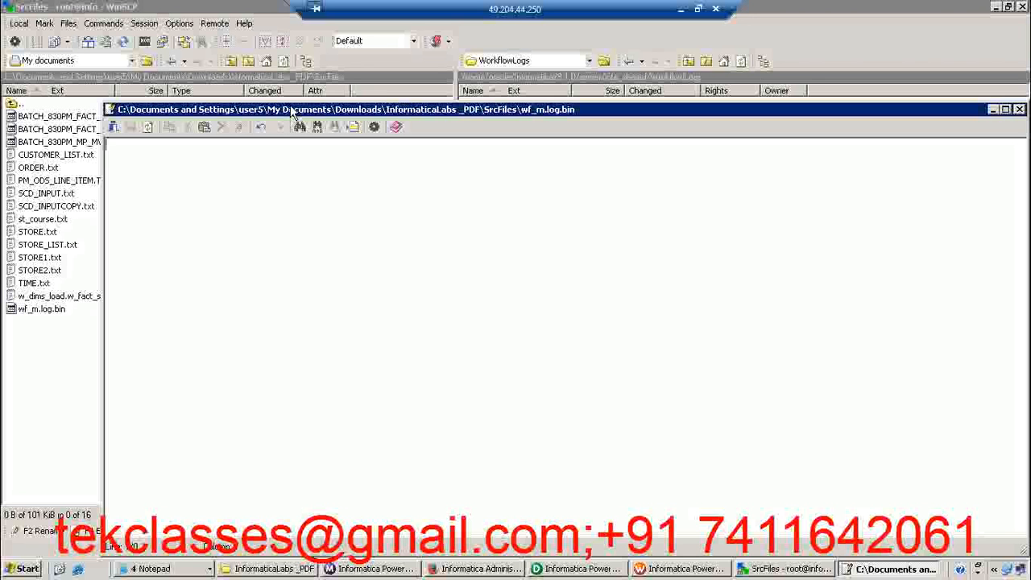
left_click_drag(292, 112, 282, 87)
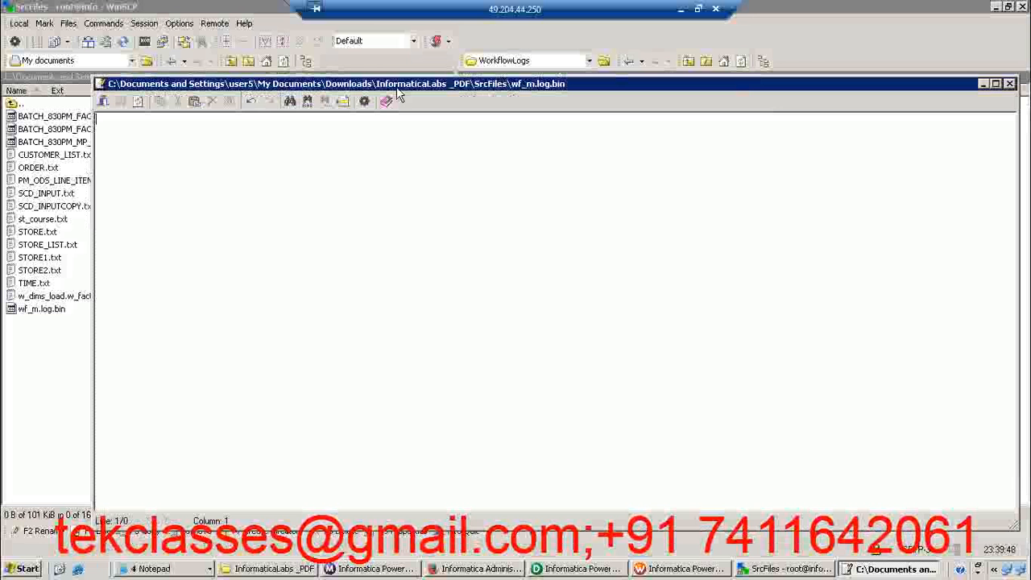
left_click_drag(405, 94, 118, 114)
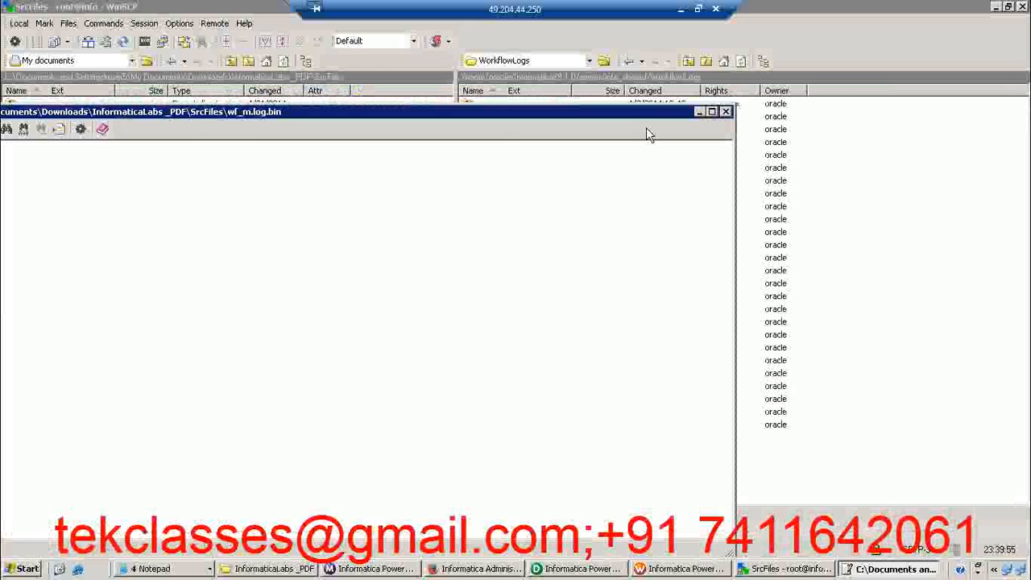
left_click(728, 111)
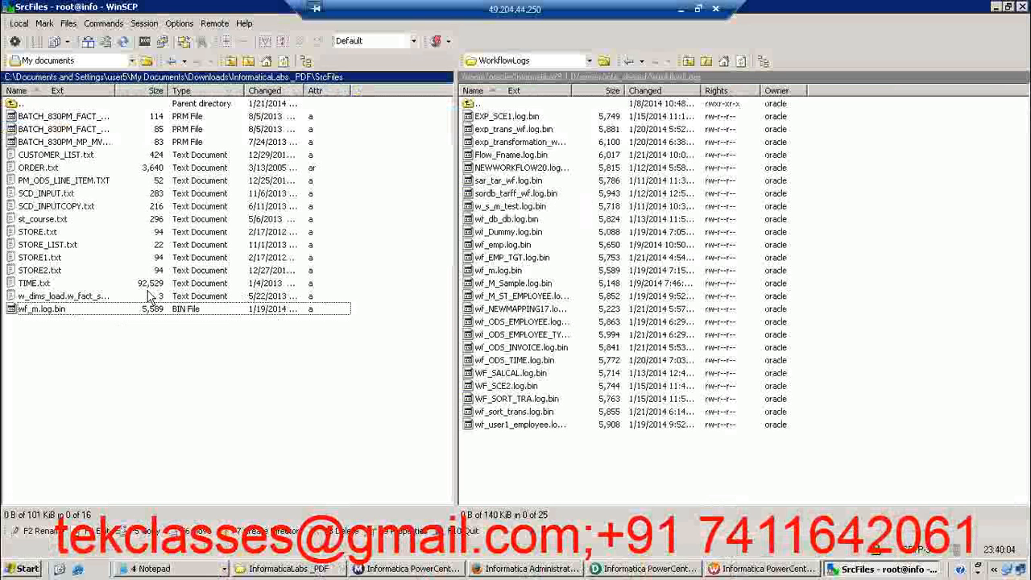
Copy wf_m.log.bin from SrcFiles back to the remote WorkflowLogs folder, overwriting the existing file
left_click_drag(83, 315, 596, 230)
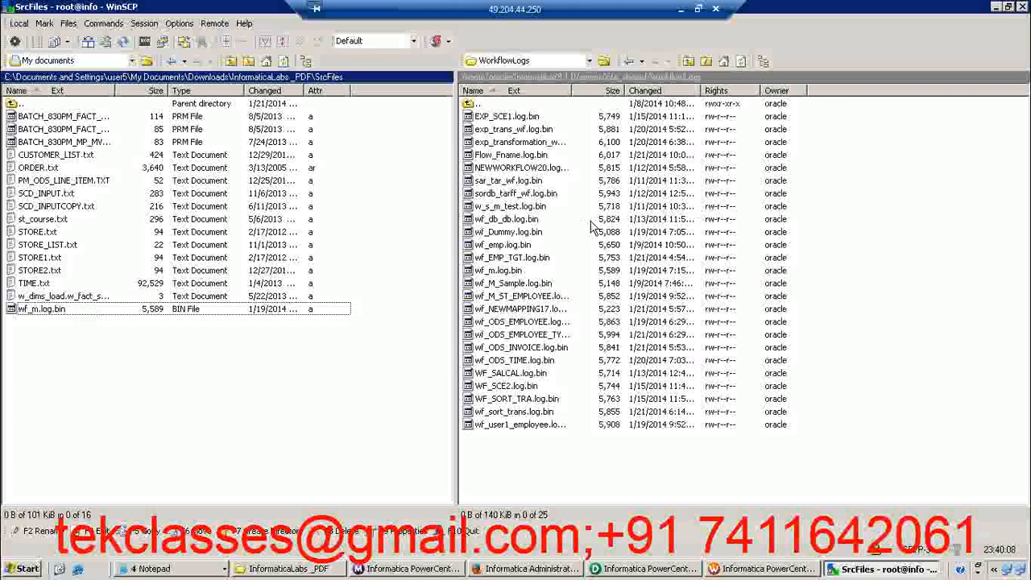
left_click(547, 343)
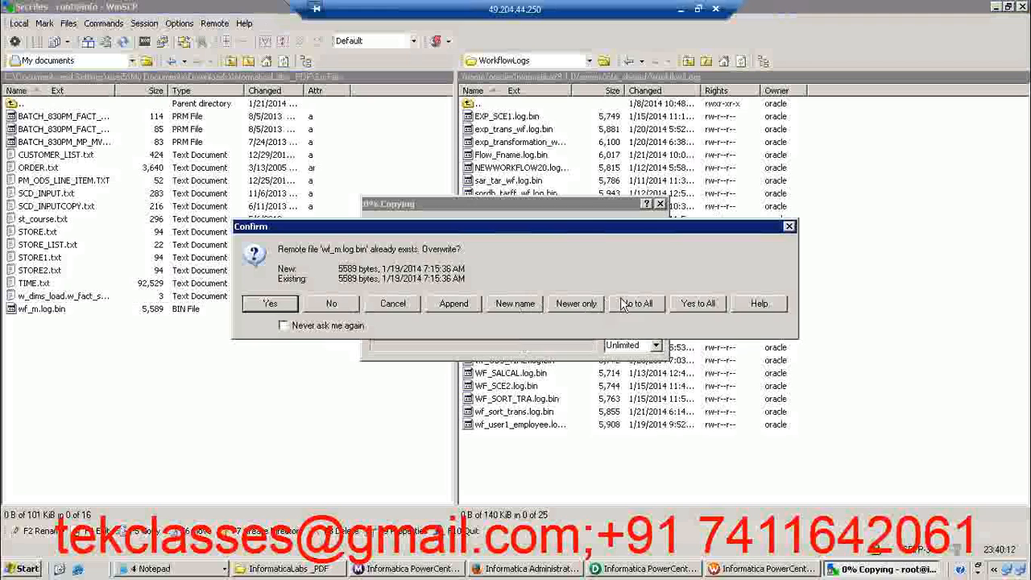
left_click(691, 303)
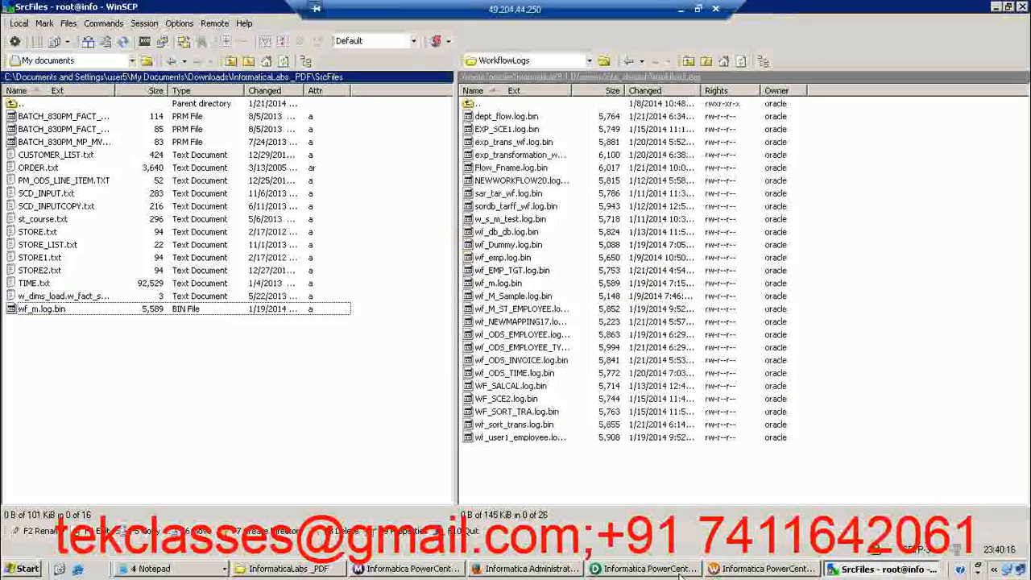
Switch to Workflow Monitor and look through its available tool commands, including the log import option
left_click(426, 570)
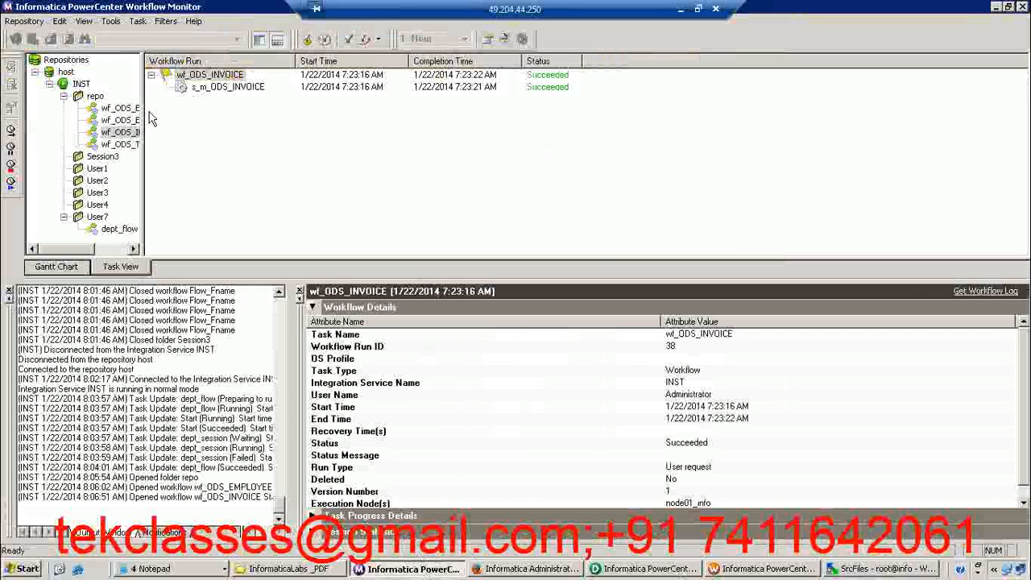
left_click(111, 21)
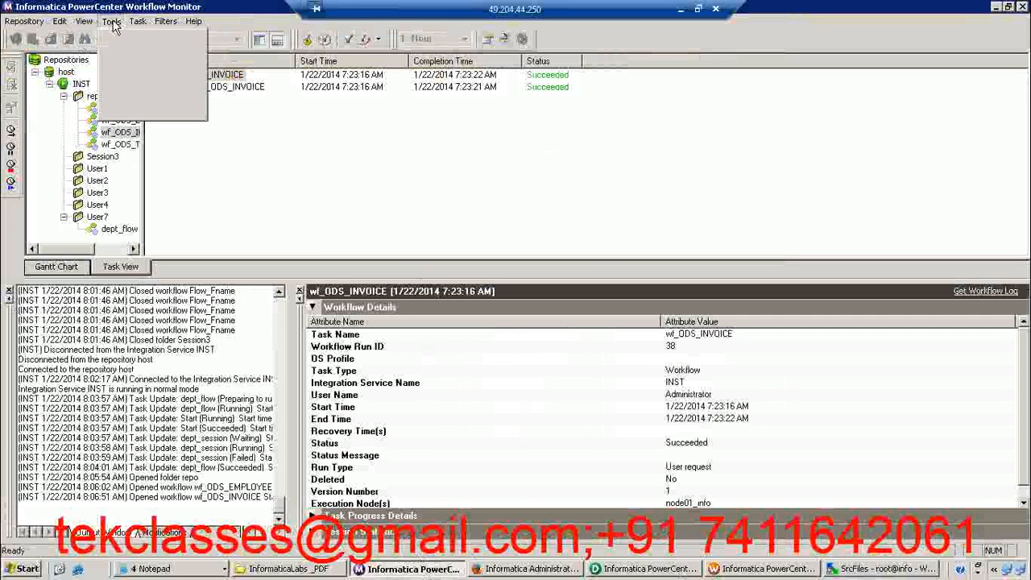
left_click(258, 135)
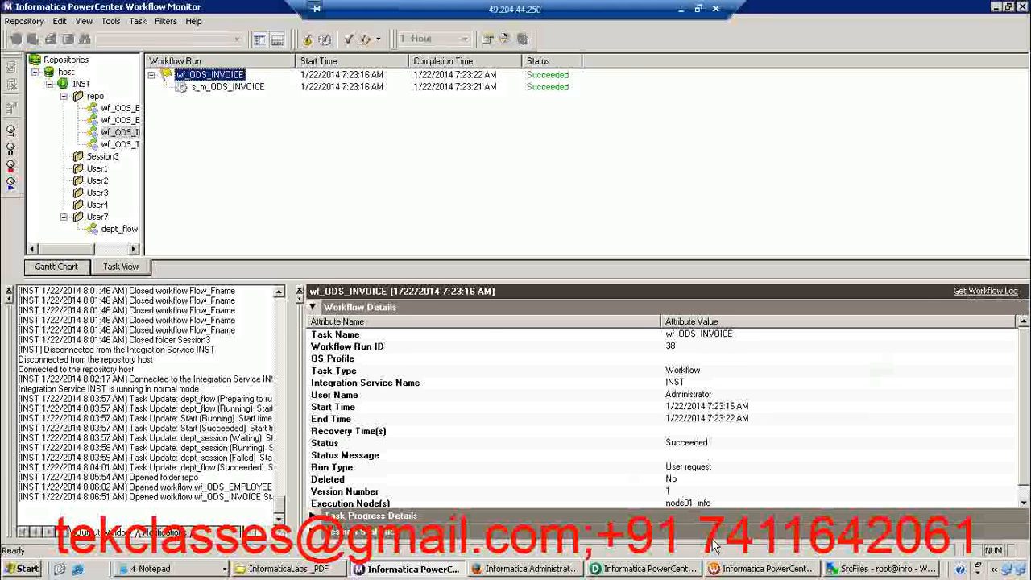
Switch to PowerCenter Designer and highlight the unconnected DEFAULT1 group ports, EMPLOYEE_ID2 through TYPE_CODE2, in the m_ODS_EMPLOYEE_TYPES router
left_click(613, 571)
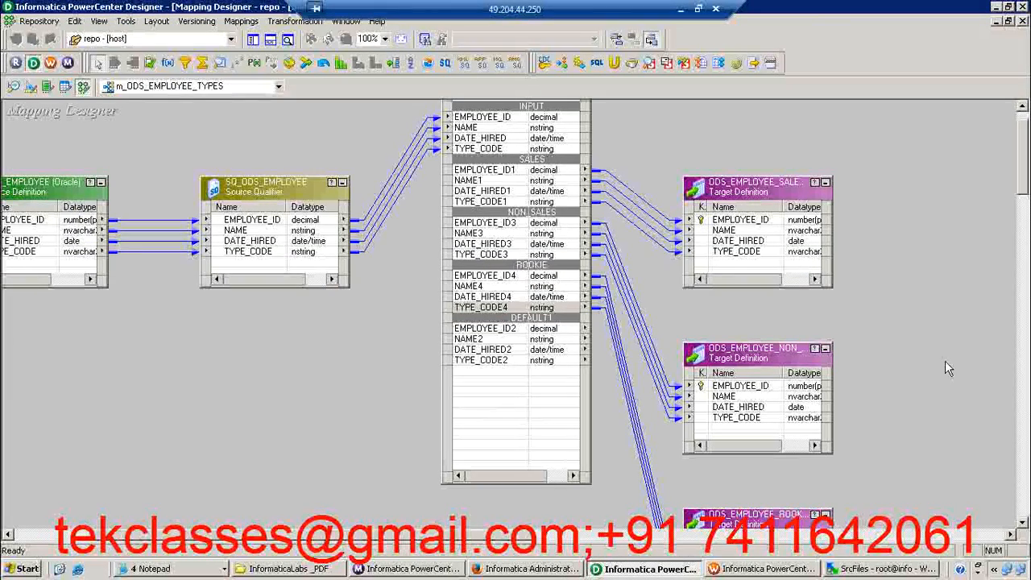
left_click(517, 330)
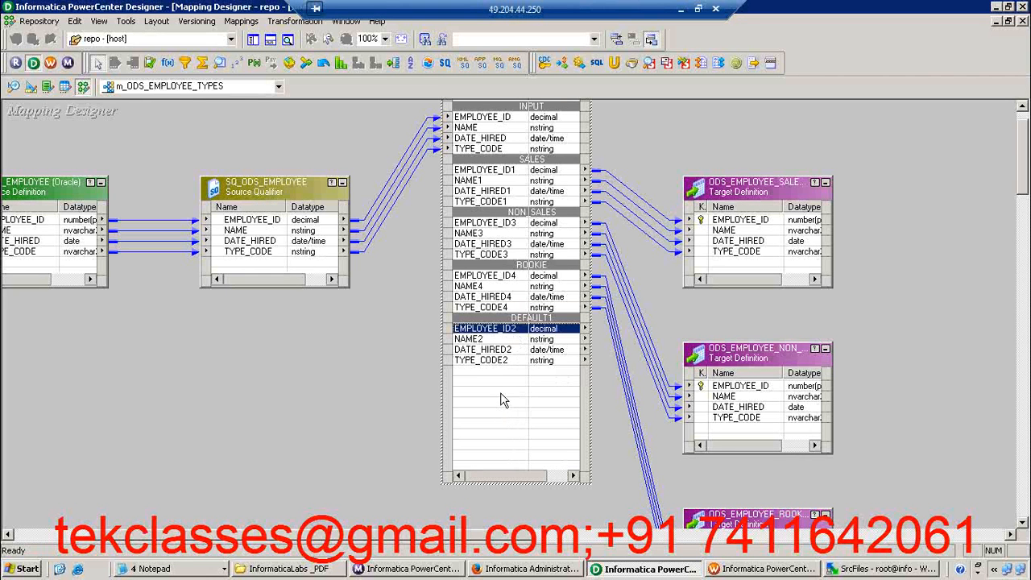
left_click(495, 364, "shift")
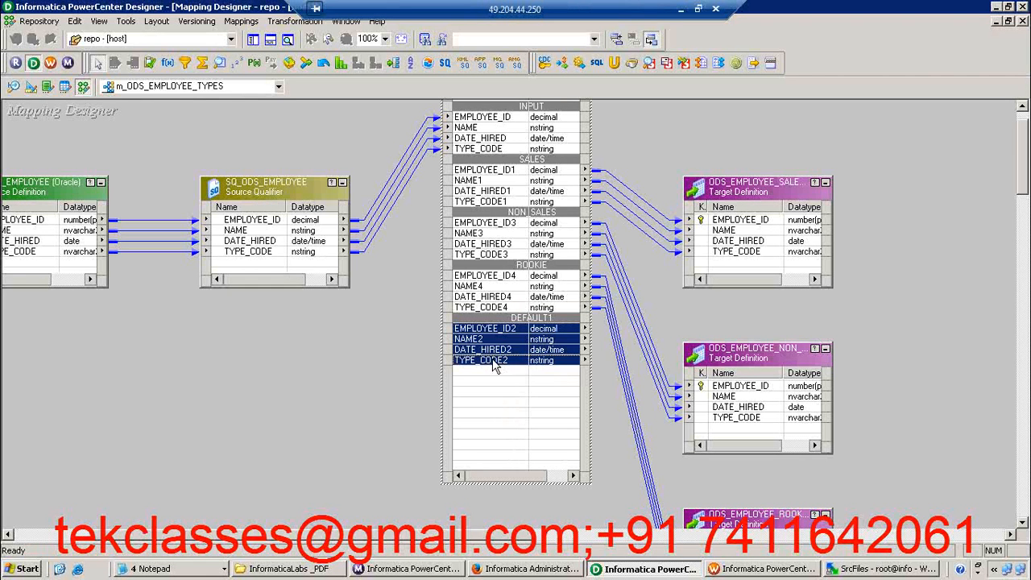
left_click(650, 320)
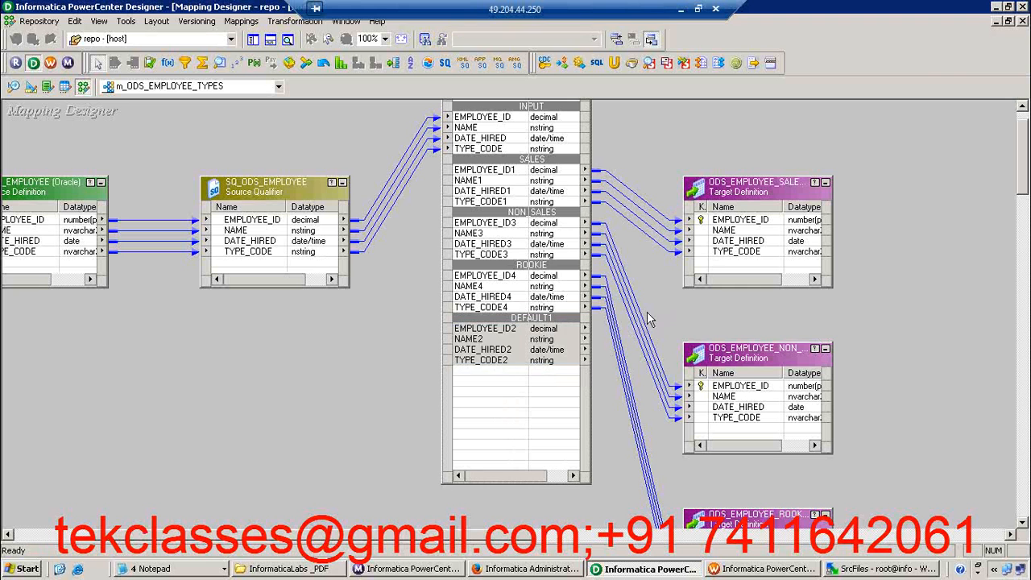
left_click(512, 331)
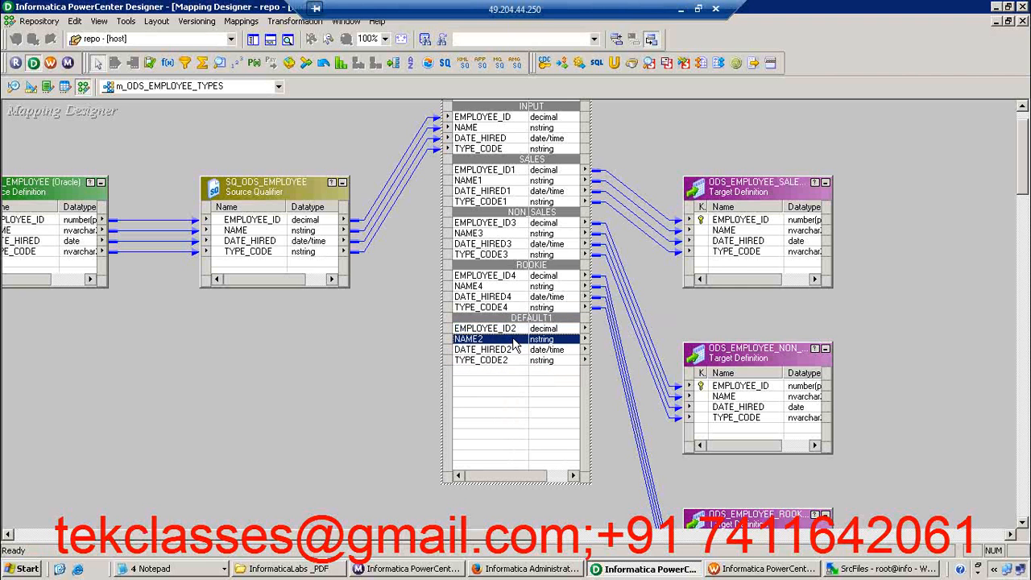
left_click(498, 359, "shift")
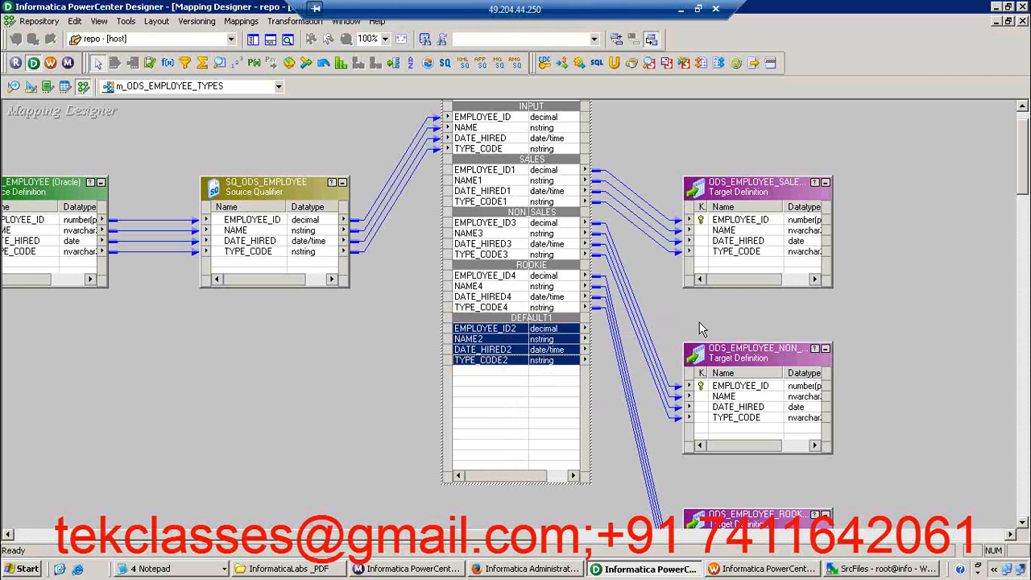
left_click(364, 284)
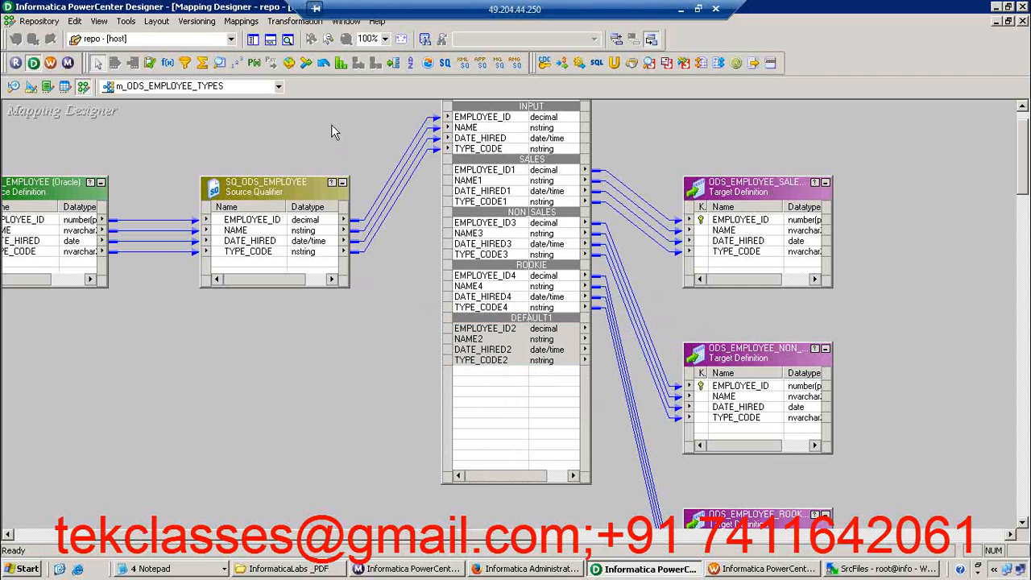
Arrange all mapping objects as icons, expand the router, and highlight its DEFAULT1 group ports
right_click(331, 125)
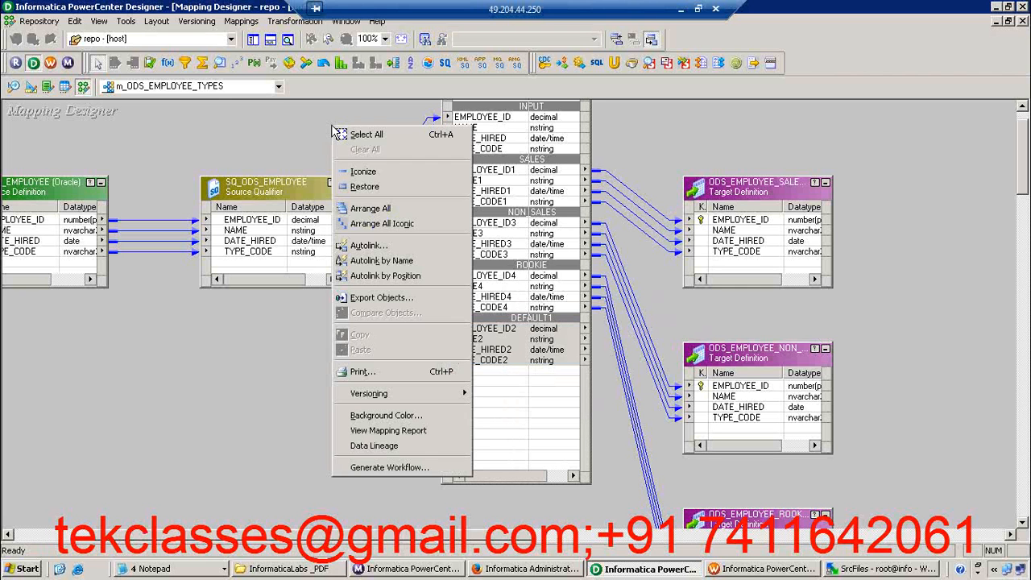
left_click(384, 223)
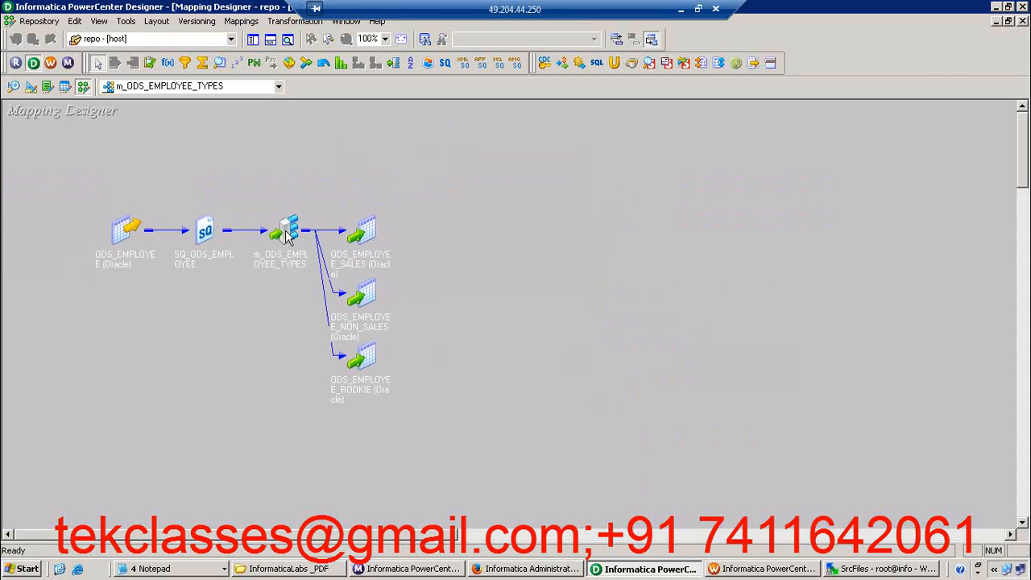
double_click(286, 233)
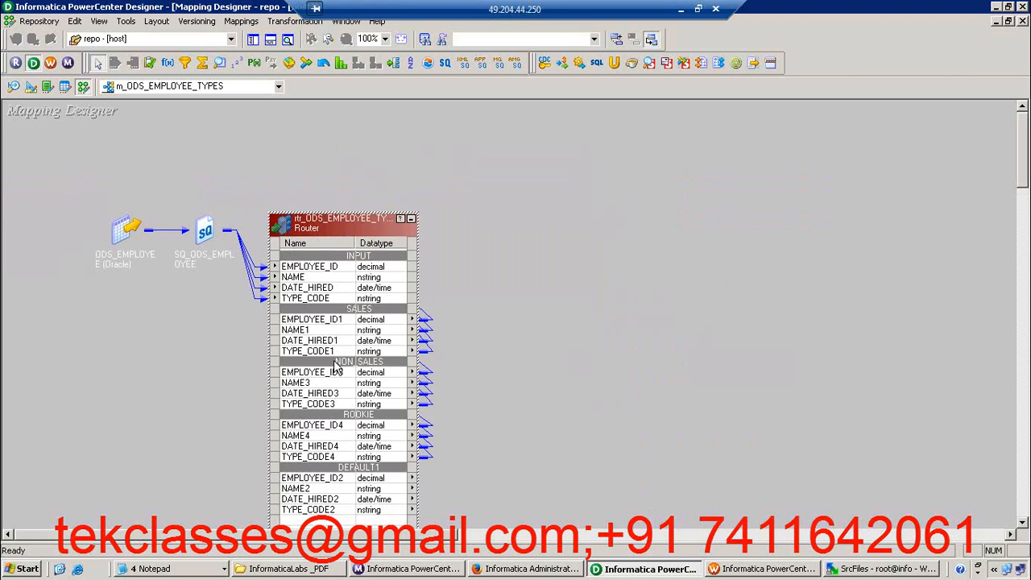
left_click(326, 480)
left_click(334, 511, "shift")
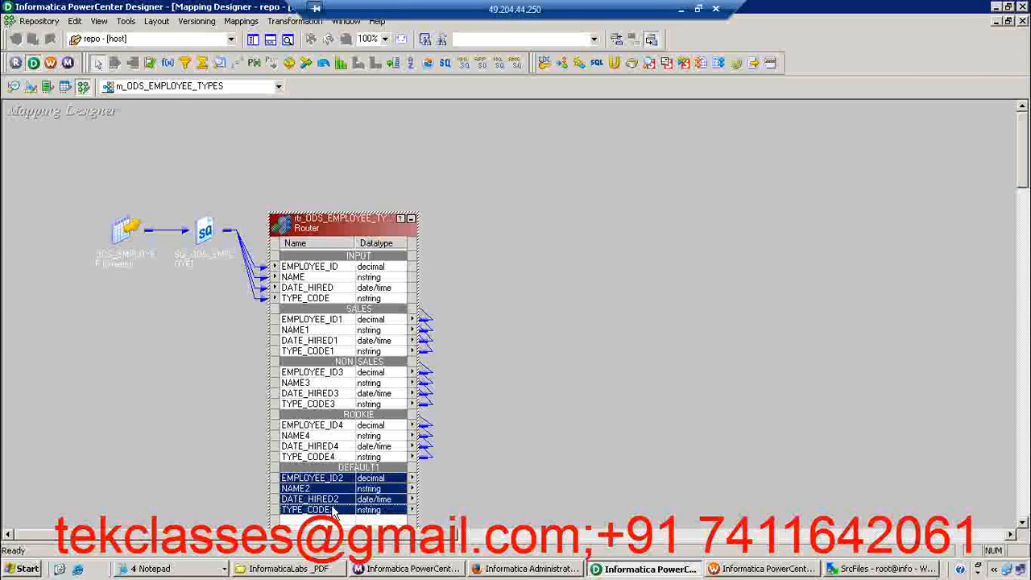
Arrange all mapping objects in full-size view, moving the router higher and stretching it to show every output group
right_click(352, 135)
left_click(405, 233)
right_click(288, 164)
left_click(321, 243)
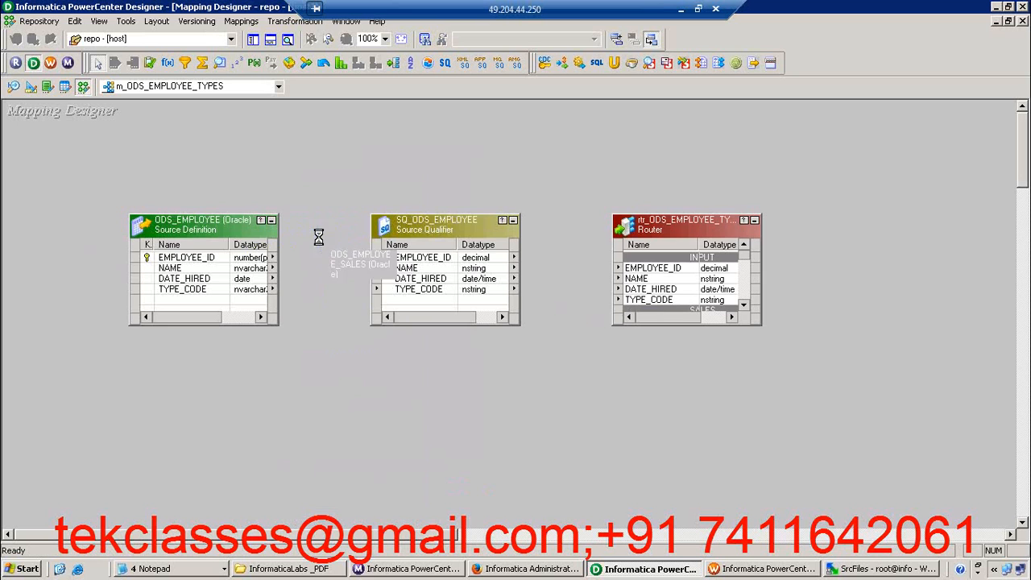
left_click_drag(665, 212, 627, 90)
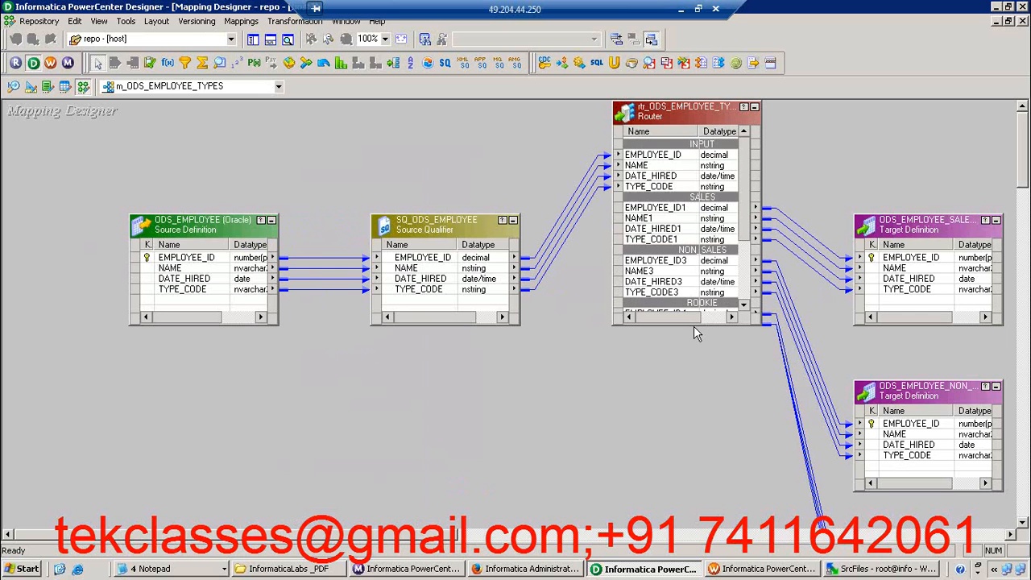
left_click_drag(693, 324, 698, 443)
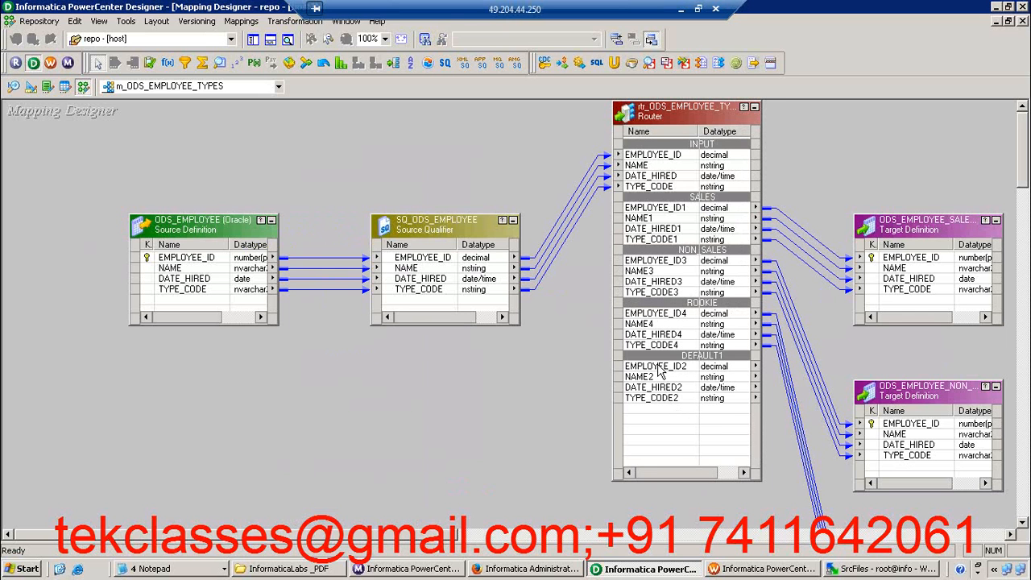
Select the router's four DEFAULT1 ports: EMPLOYEE_ID2, NAME2, DATE_HIRED2 and TYPE_CODE2
left_click(659, 367)
left_click(659, 388, "shift")
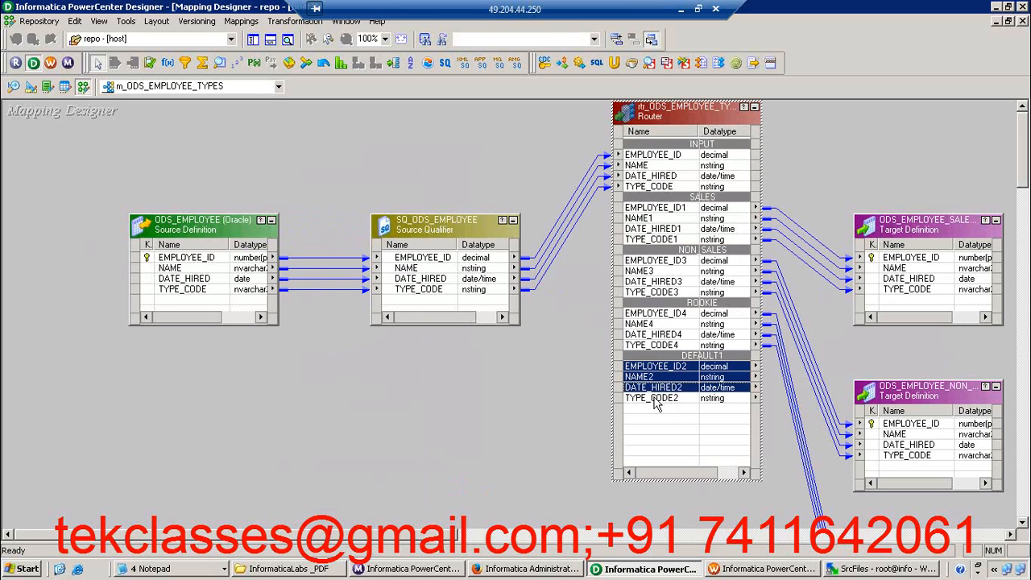
left_click(654, 398, "shift")
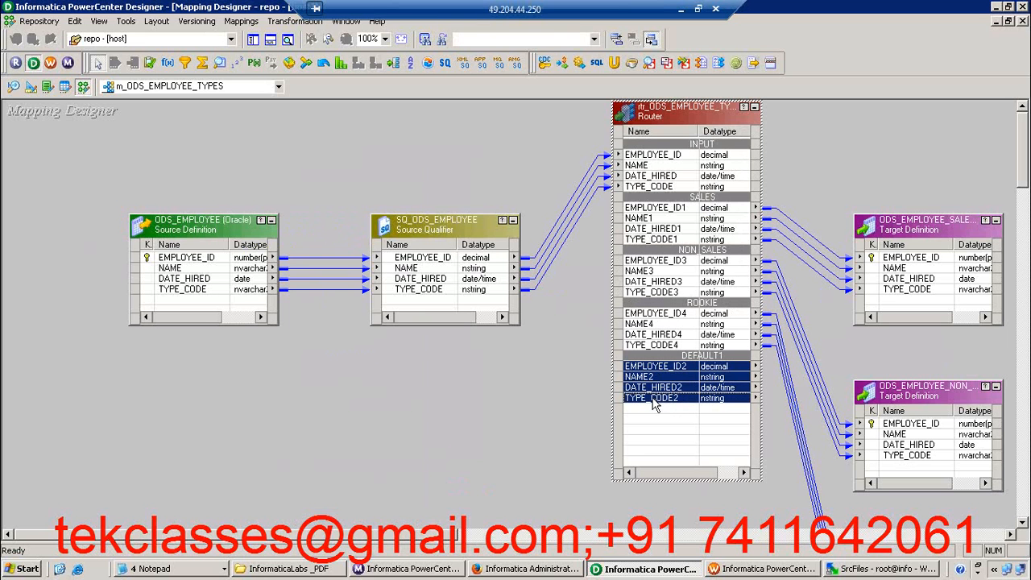
Create a Flat File target table named EMPLOYEE_FF_DEFAULT in the Target Designer
left_click(30, 87)
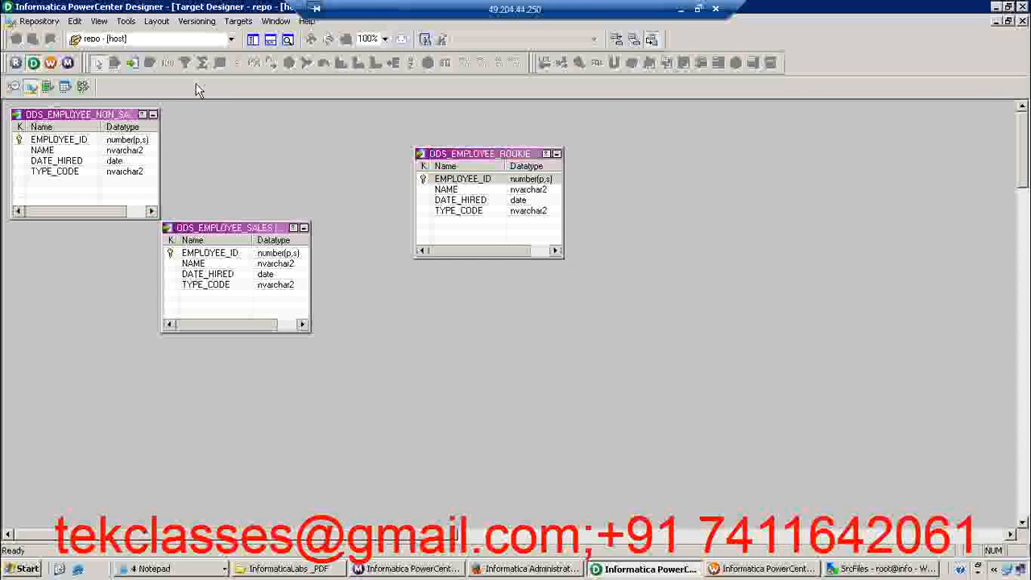
left_click(239, 21)
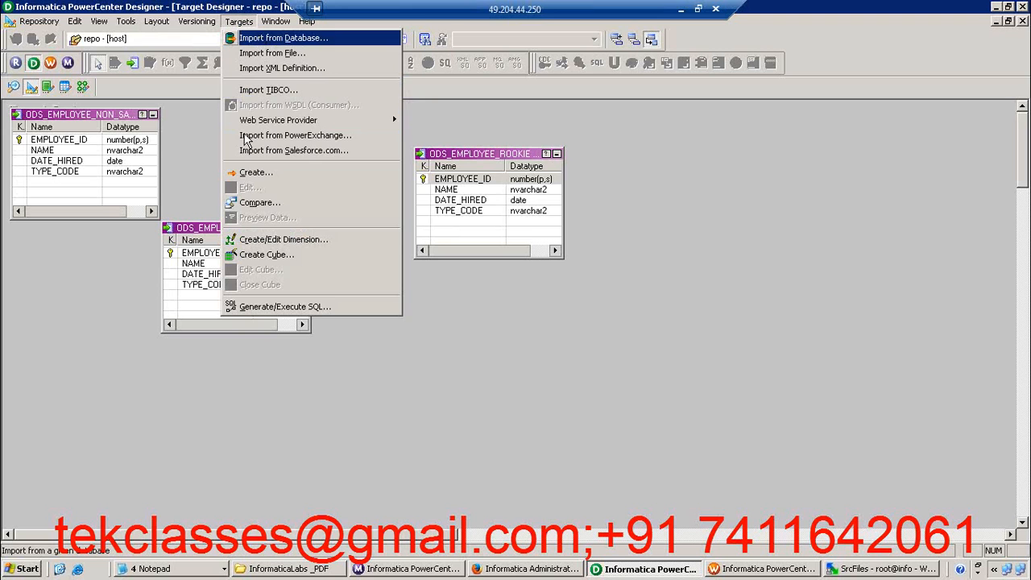
left_click(253, 175)
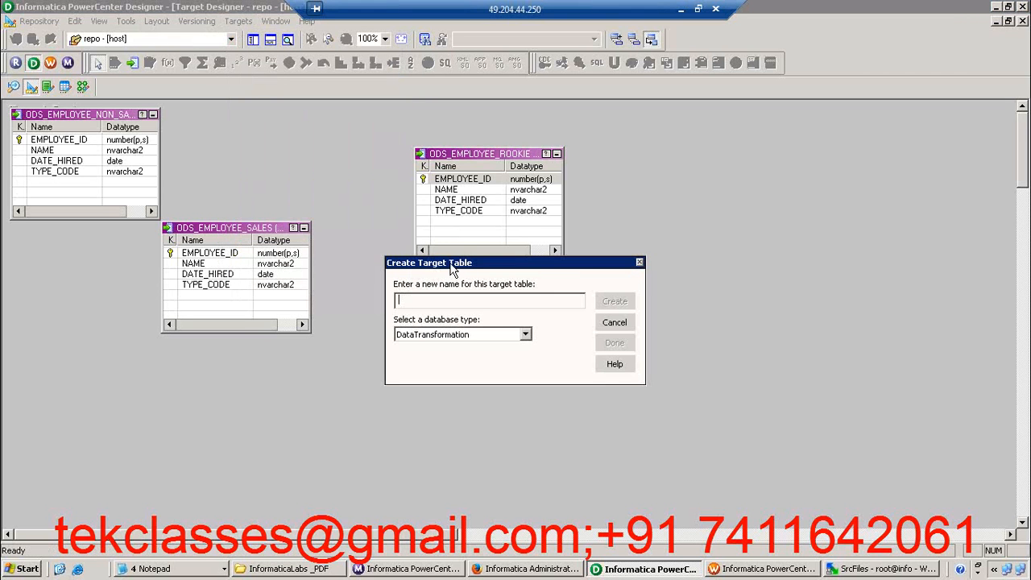
left_click_drag(455, 268, 475, 253)
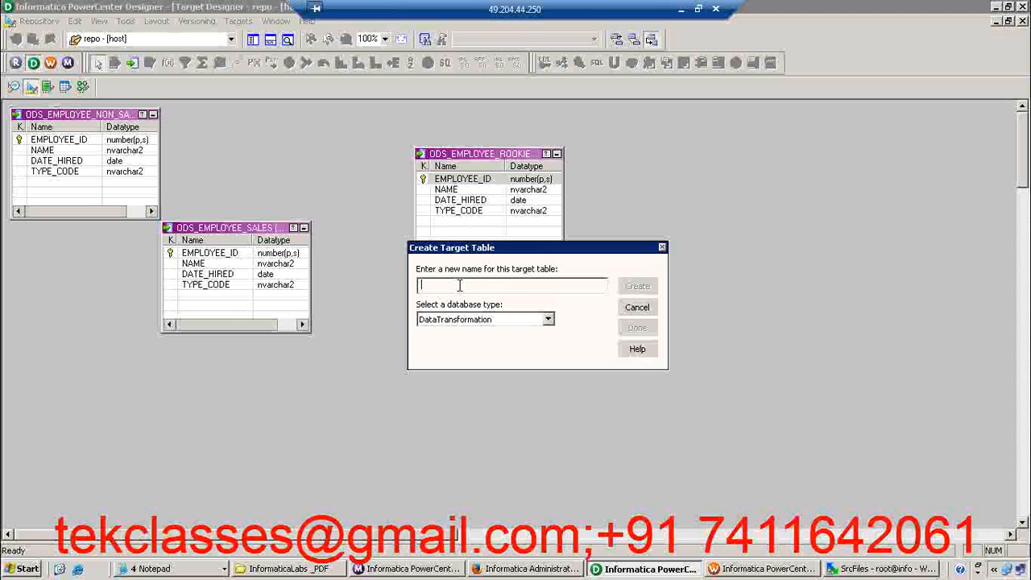
type("EMPLOYEE_FF_DEFAULT")
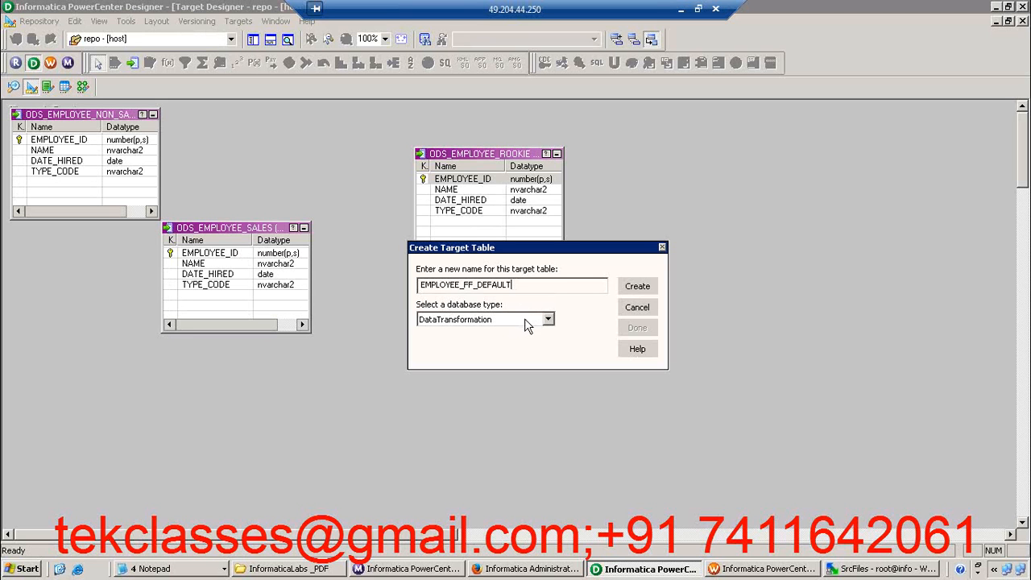
left_click(546, 319)
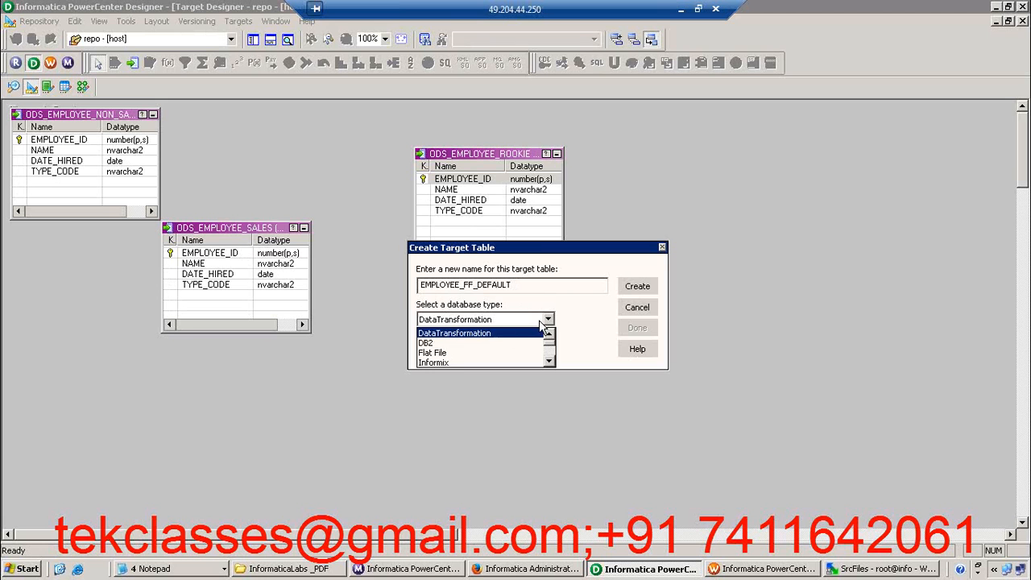
left_click(463, 356)
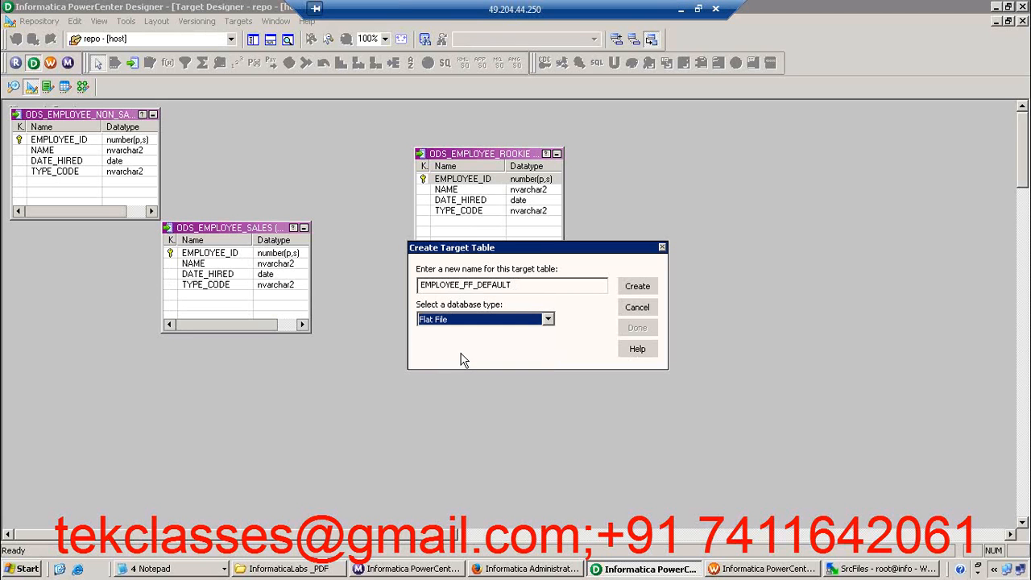
left_click(639, 292)
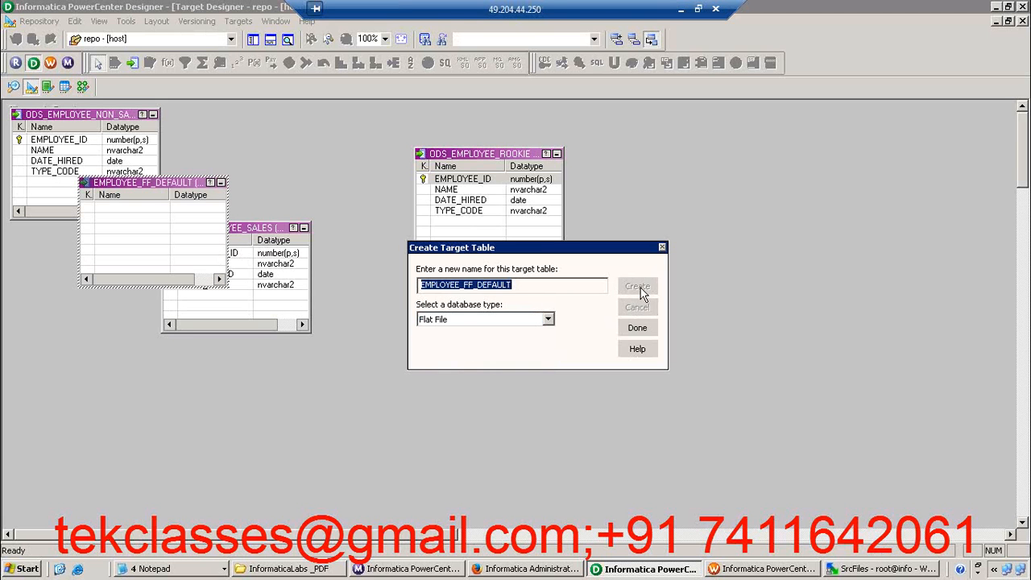
left_click(633, 329)
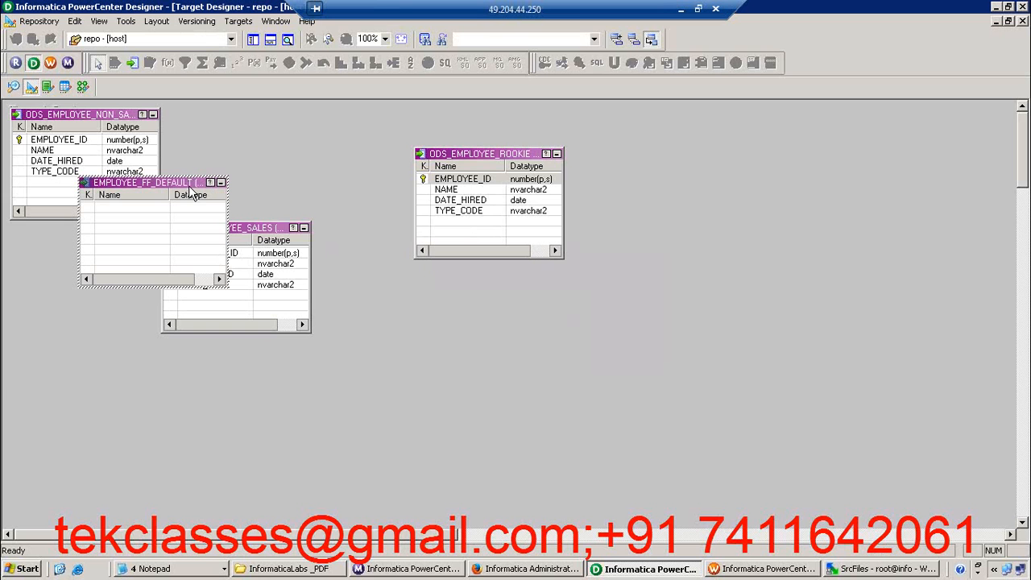
Move EMPLOYEE_FF_DEFAULT to open space beside the other targets and set its column delimiter to \011 TAB
left_click_drag(187, 193, 712, 211)
double_click(676, 243)
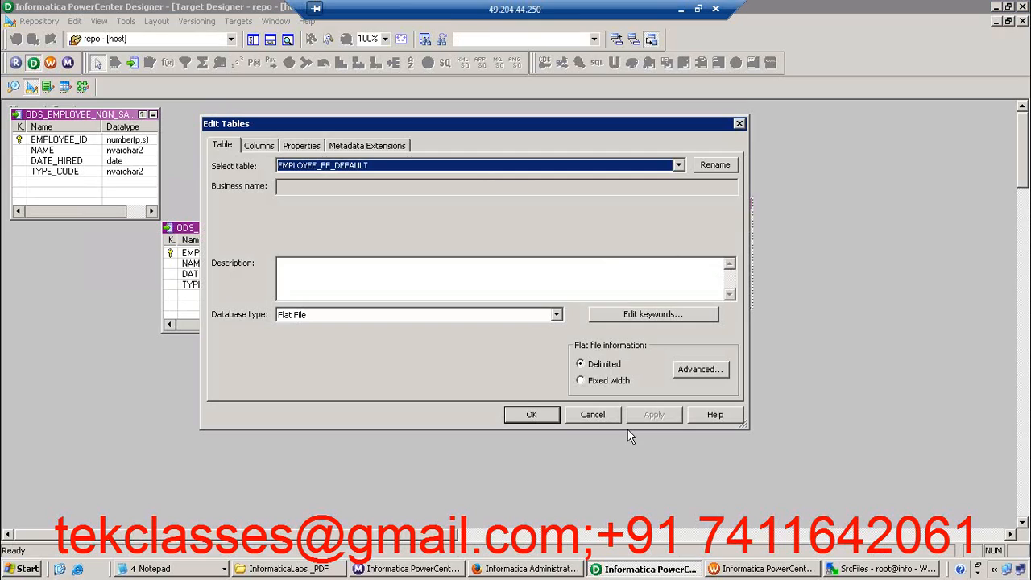
left_click(712, 371)
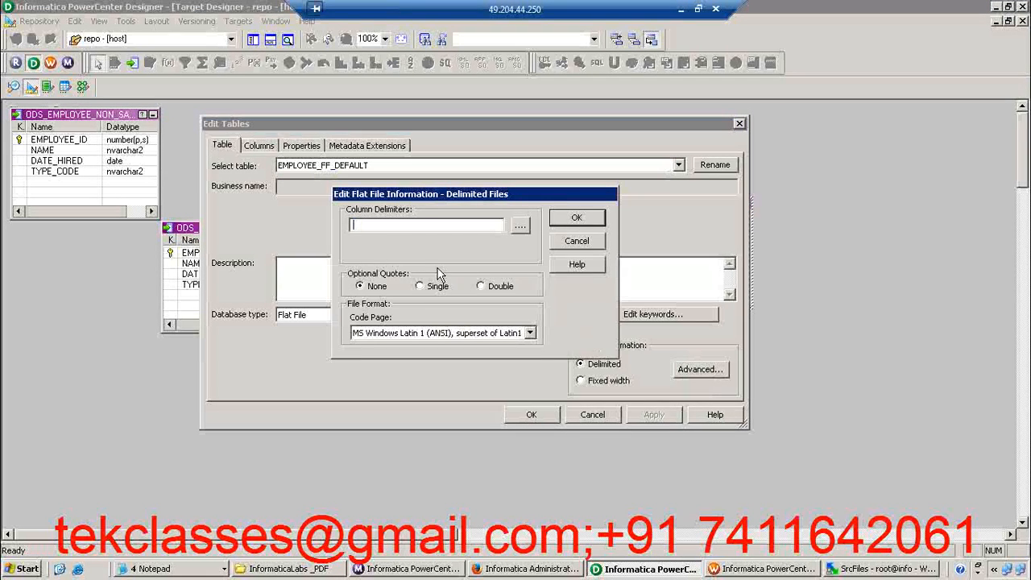
left_click(521, 228)
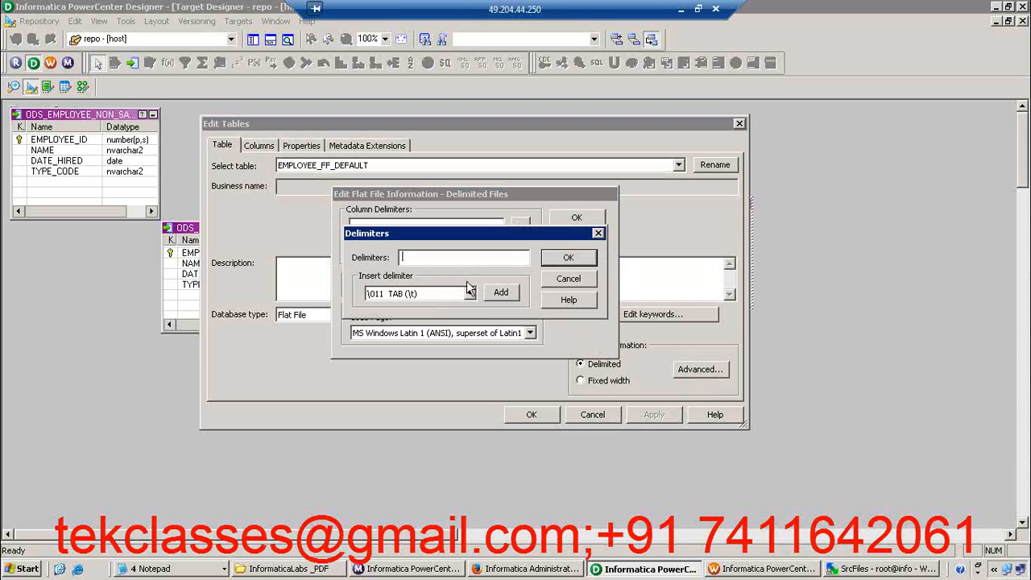
left_click(500, 295)
left_click(569, 259)
left_click(577, 219)
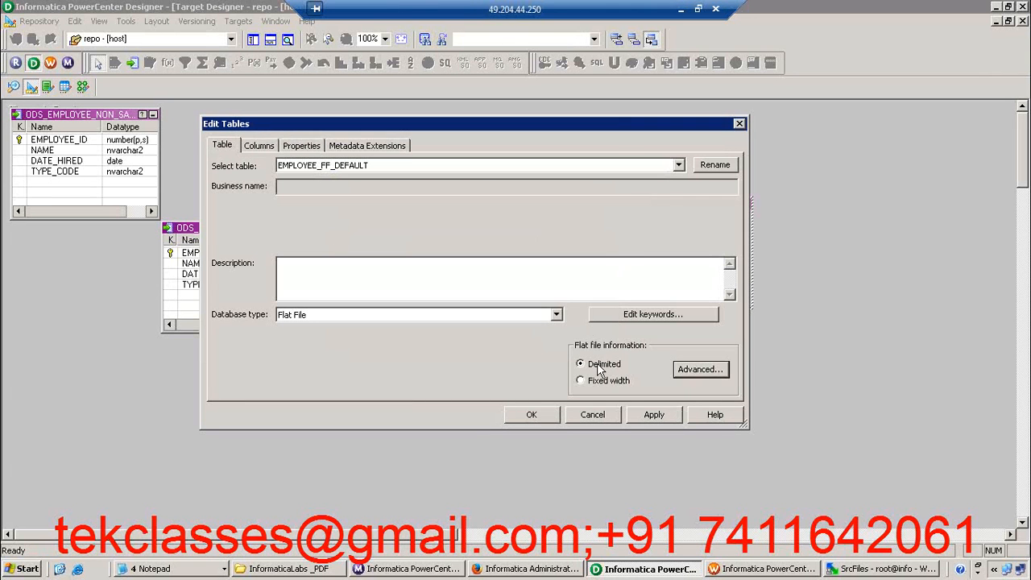
left_click(269, 147)
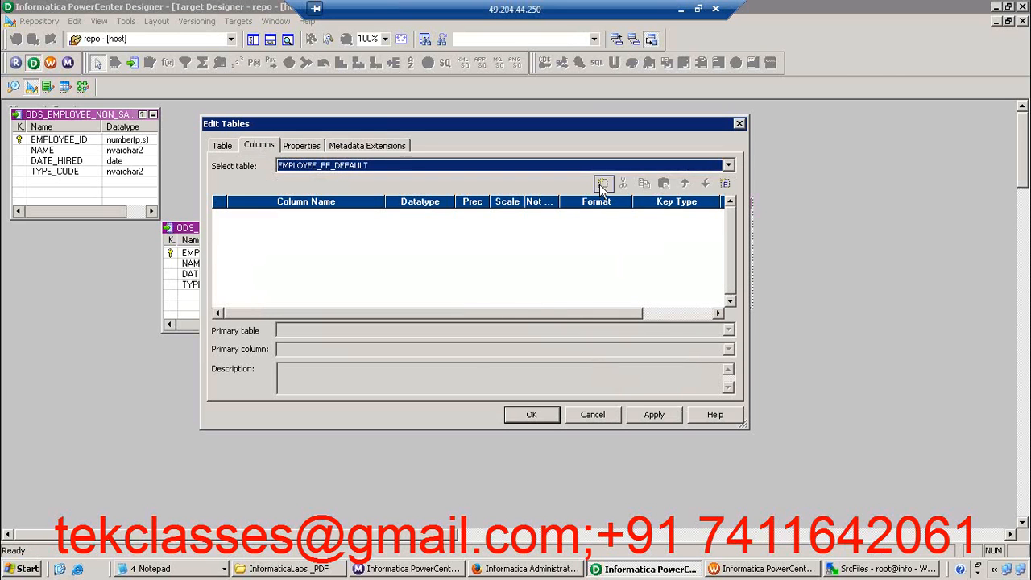
left_click(600, 183)
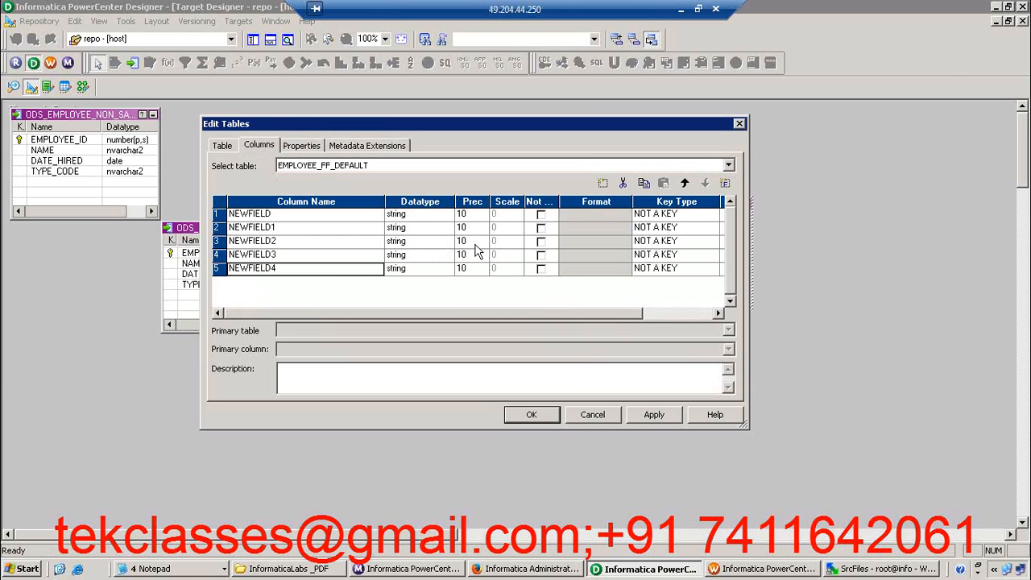
double_click(624, 183)
double_click(624, 184)
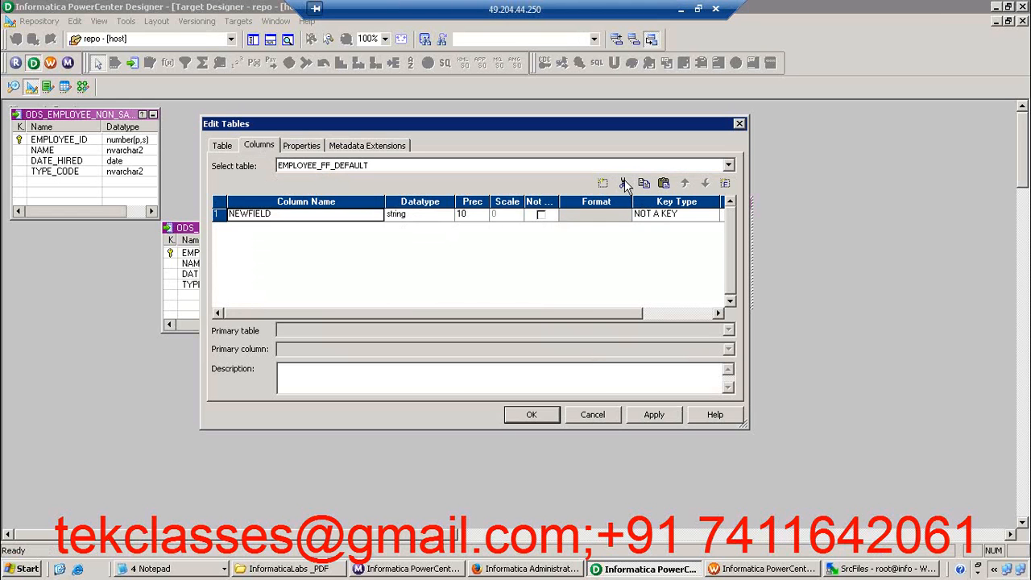
left_click(624, 184)
Apply the flat-file settings and copy EMPLOYEE_ID, NAME, DATE_HIRED and TYPE_CODE from the ODS_EMPLOYEE_ROOKIE target into EMPLOYEE_FF_DEFAULT
left_click(654, 414)
left_click(531, 414)
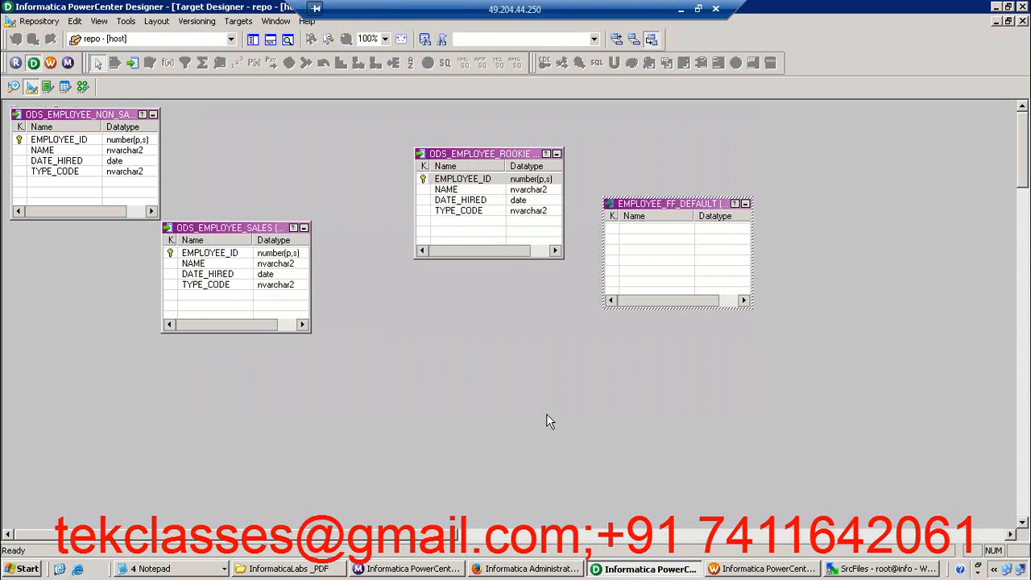
left_click(488, 153)
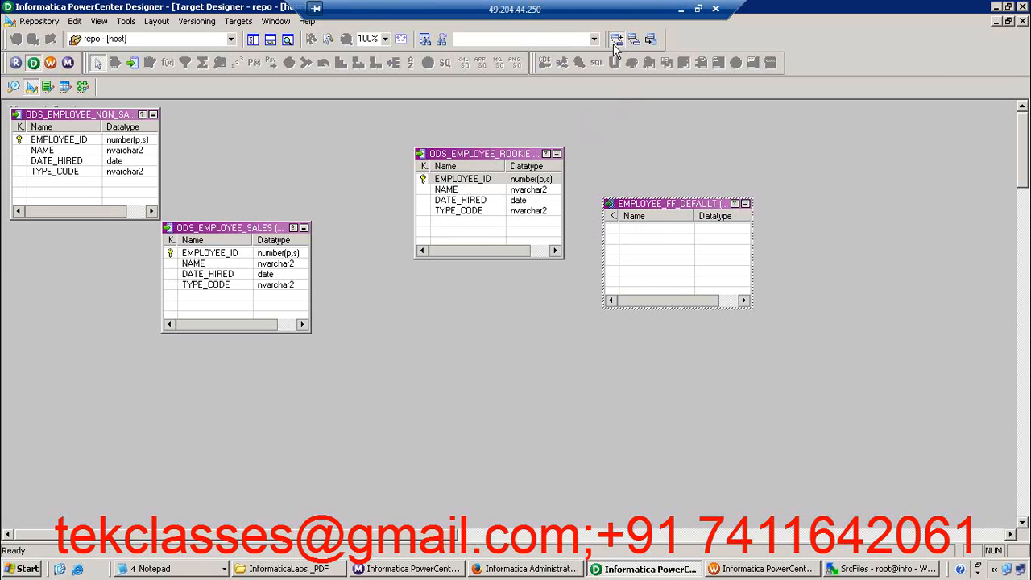
left_click(475, 190)
left_click(472, 181)
left_click(472, 212, "shift")
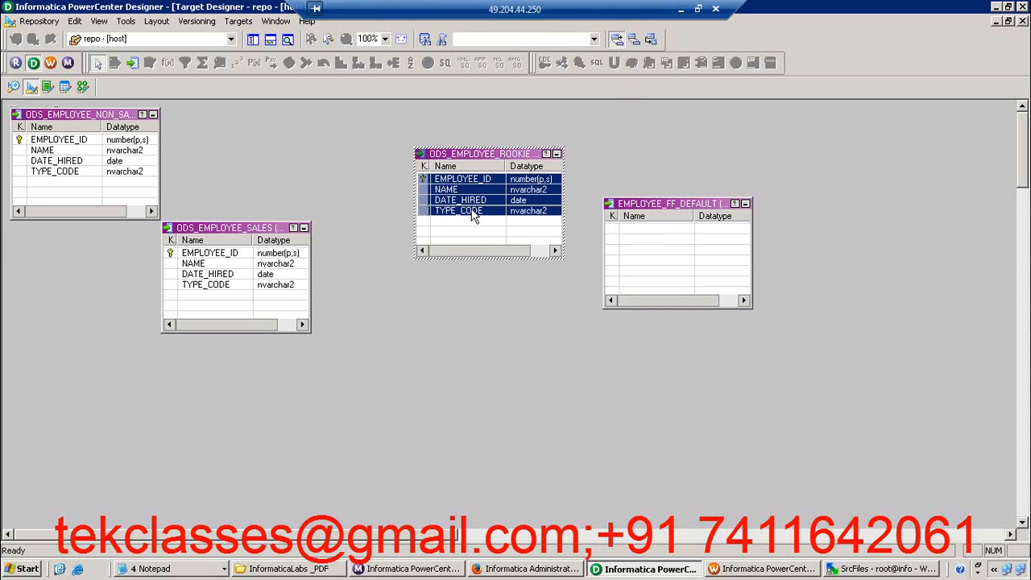
left_click_drag(476, 216, 648, 244)
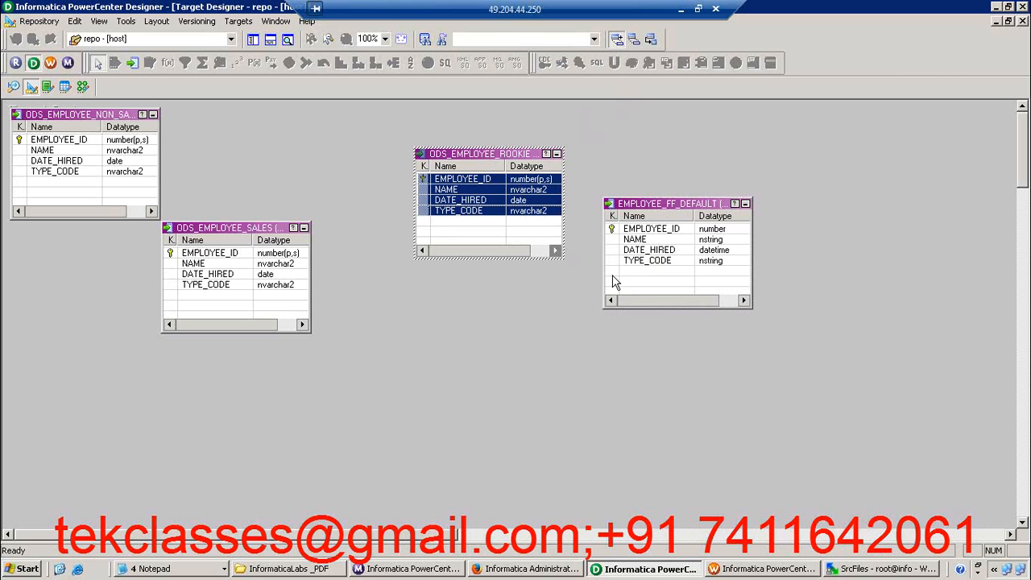
Set the key type of the EMPLOYEE_ID column in EMPLOYEE_FF_DEFAULT to NOT A KEY
double_click(646, 261)
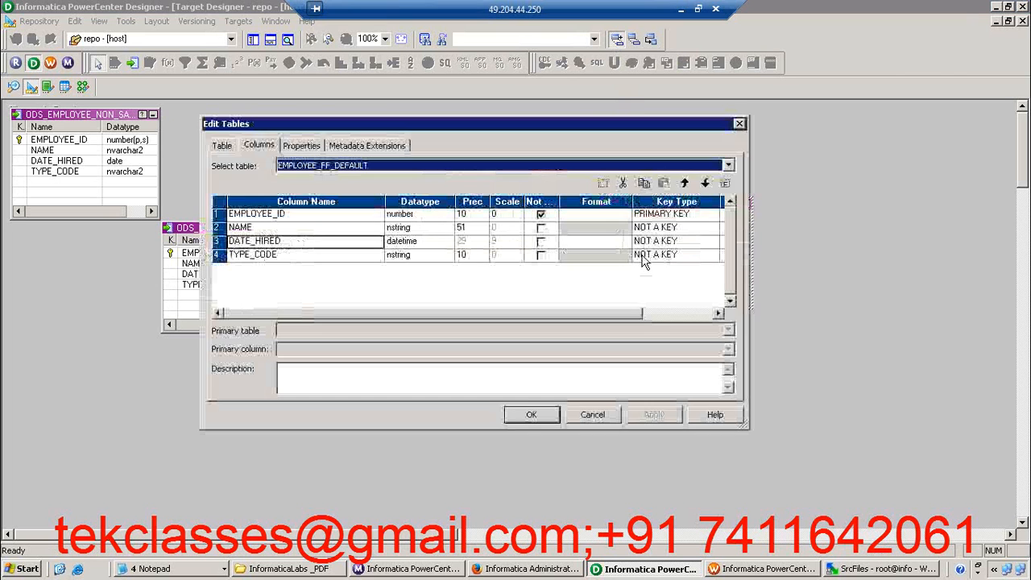
left_click(694, 218)
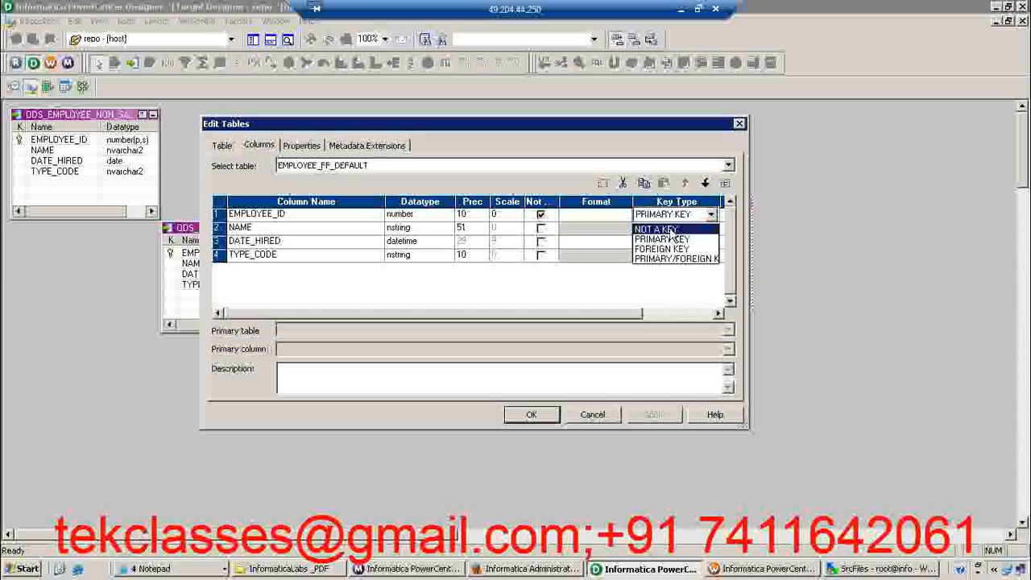
left_click(670, 233)
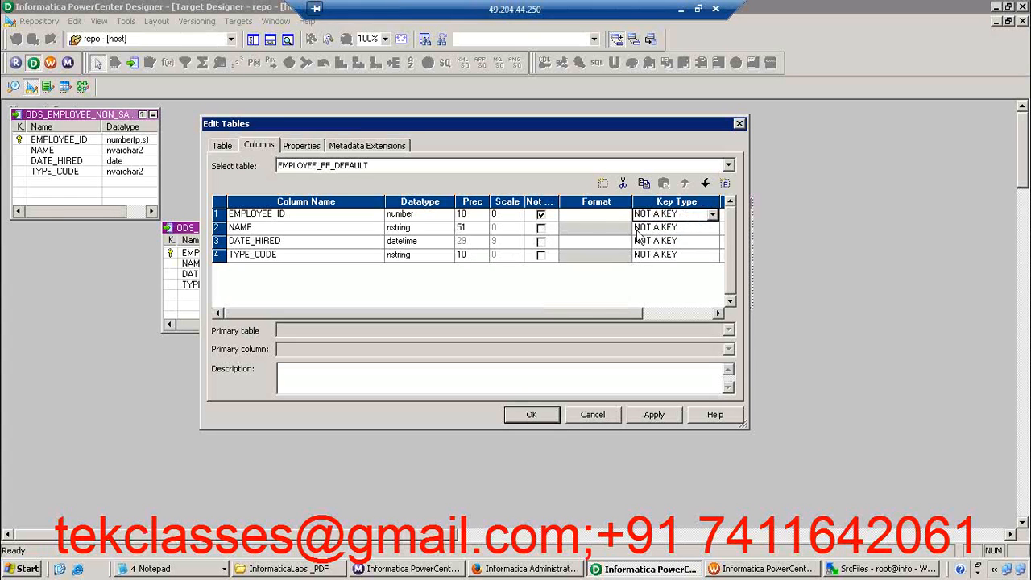
Set EMPLOYEE_FF_DEFAULT's datetime format string to DD-MON-YYYY and apply the table changes
left_click(301, 147)
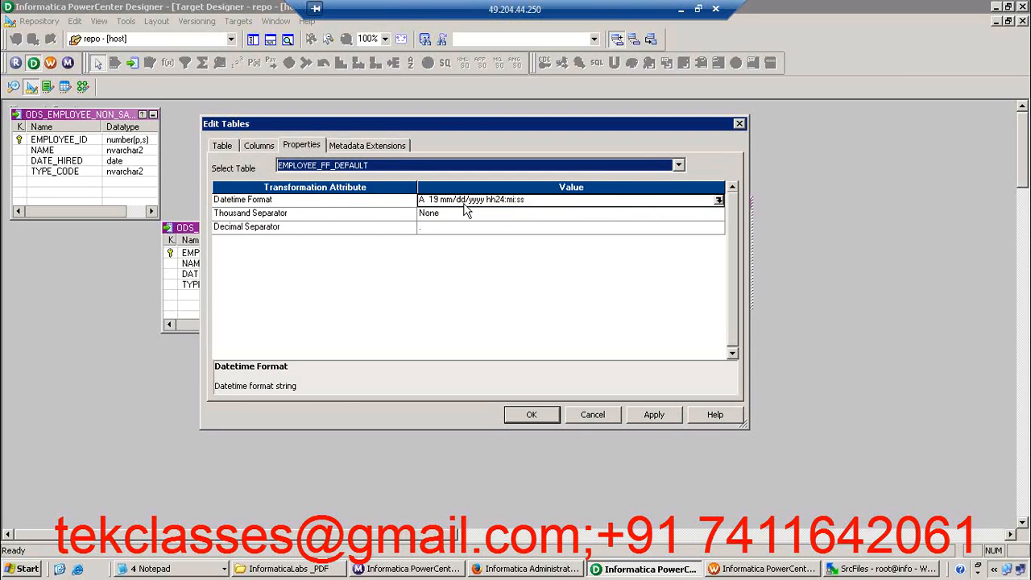
left_click(492, 199)
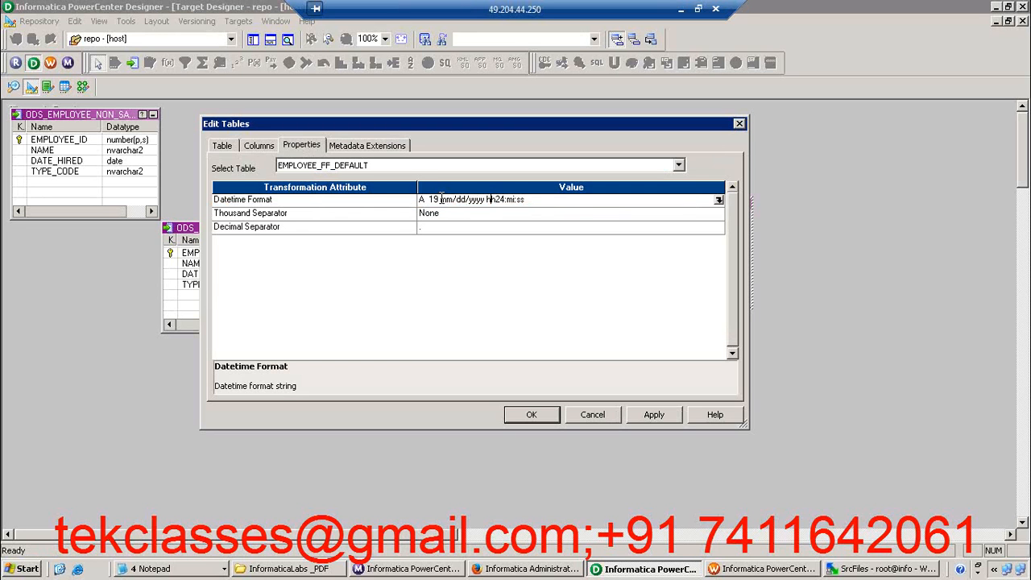
left_click_drag(441, 199, 497, 199)
left_click_drag(566, 206, 569, 203)
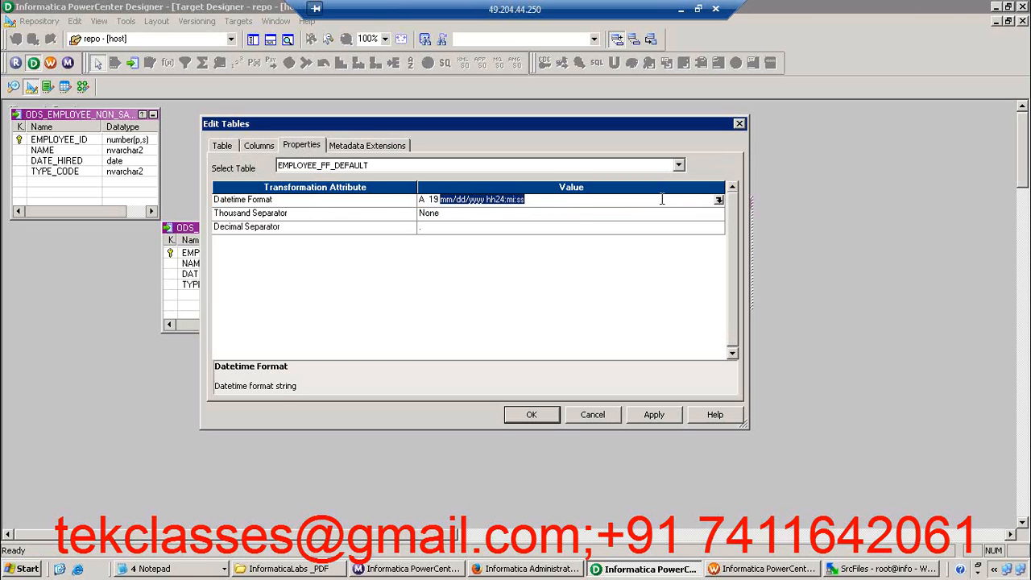
left_click(719, 200)
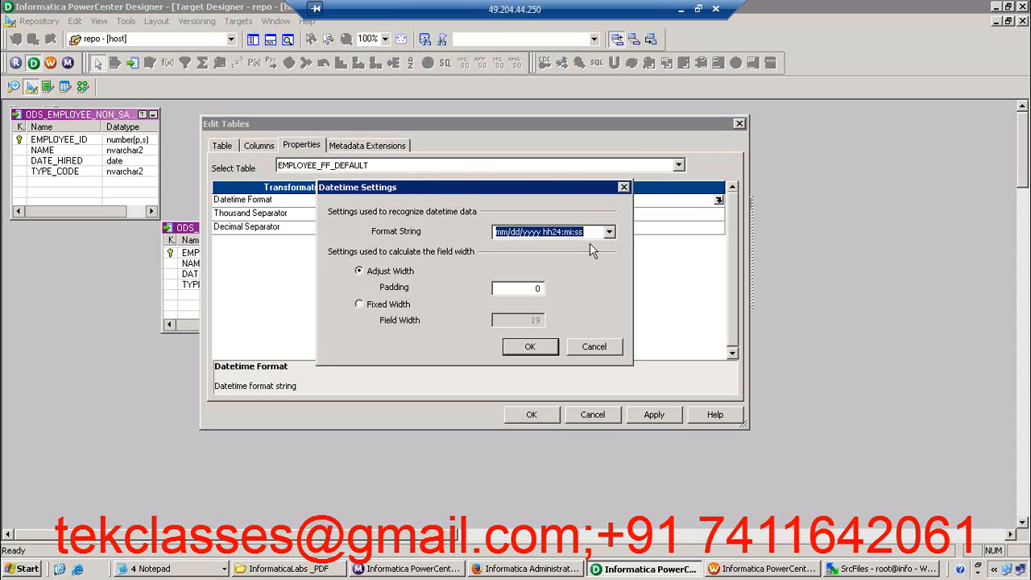
type("DD-MON-YYYY")
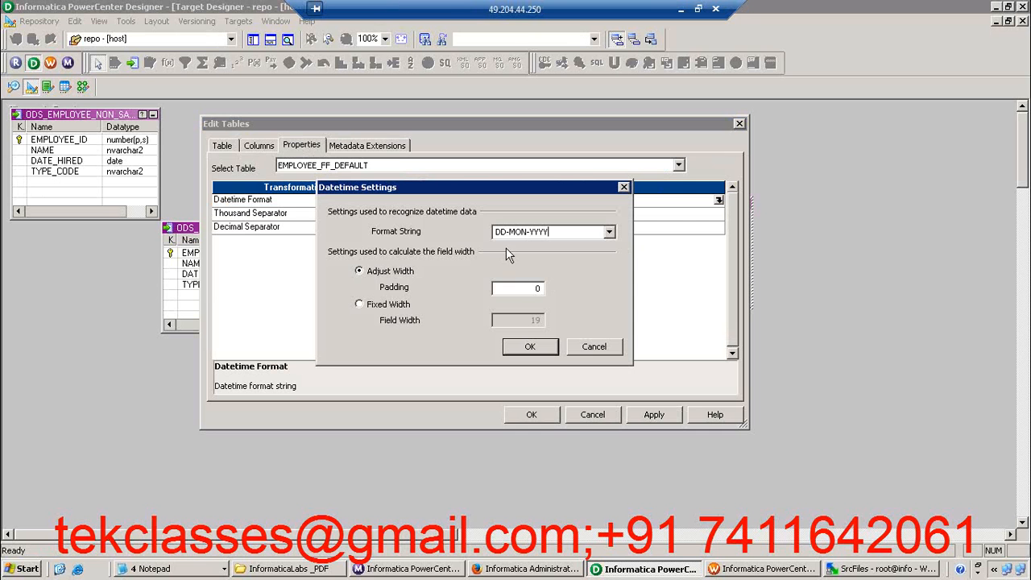
left_click_drag(494, 231, 557, 231)
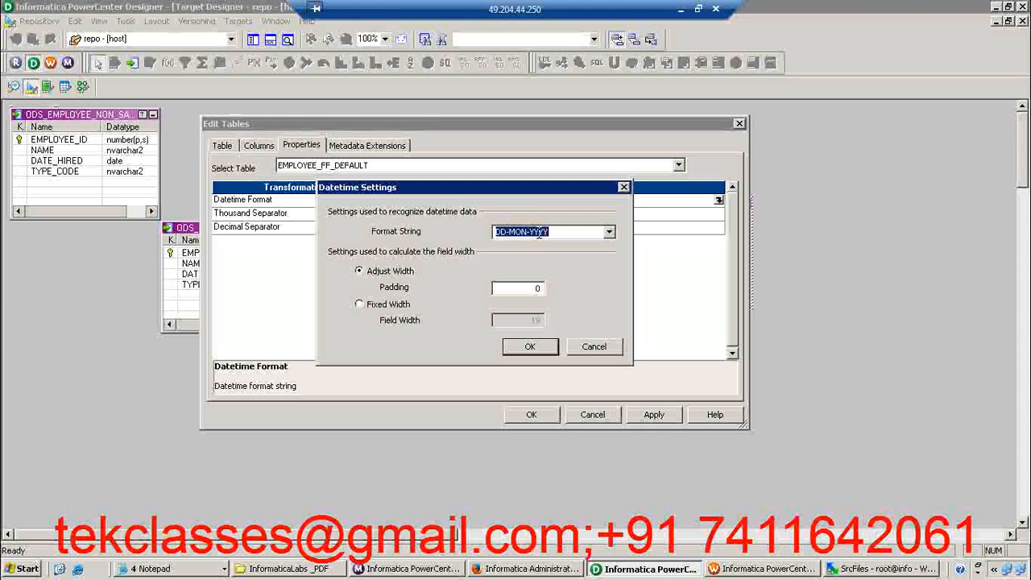
left_click(525, 346)
left_click(646, 414)
left_click(530, 415)
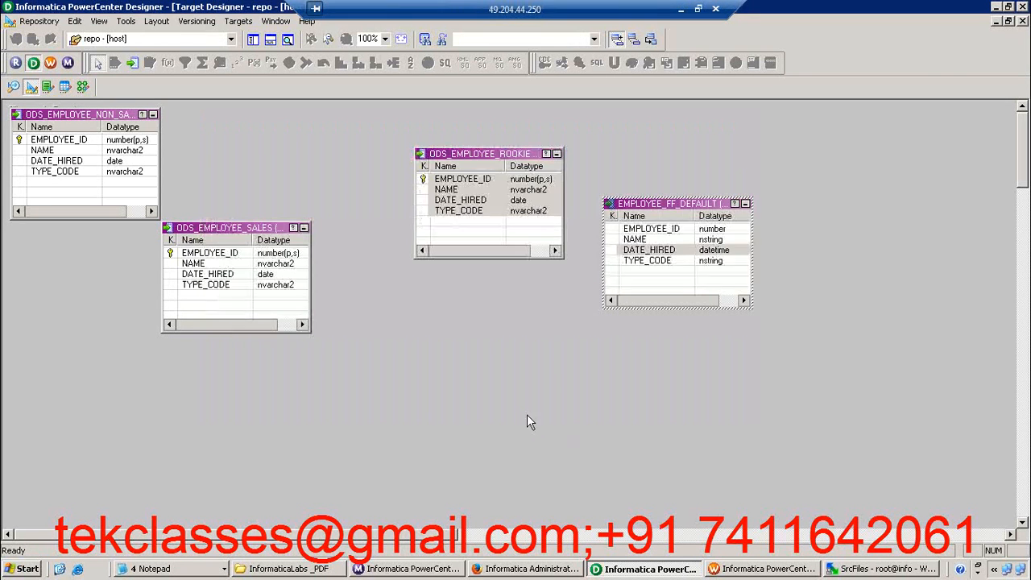
Review the columns and table settings of EMPLOYEE_FF_DEFAULT and save the changes to the repository
left_click(654, 231)
double_click(654, 231)
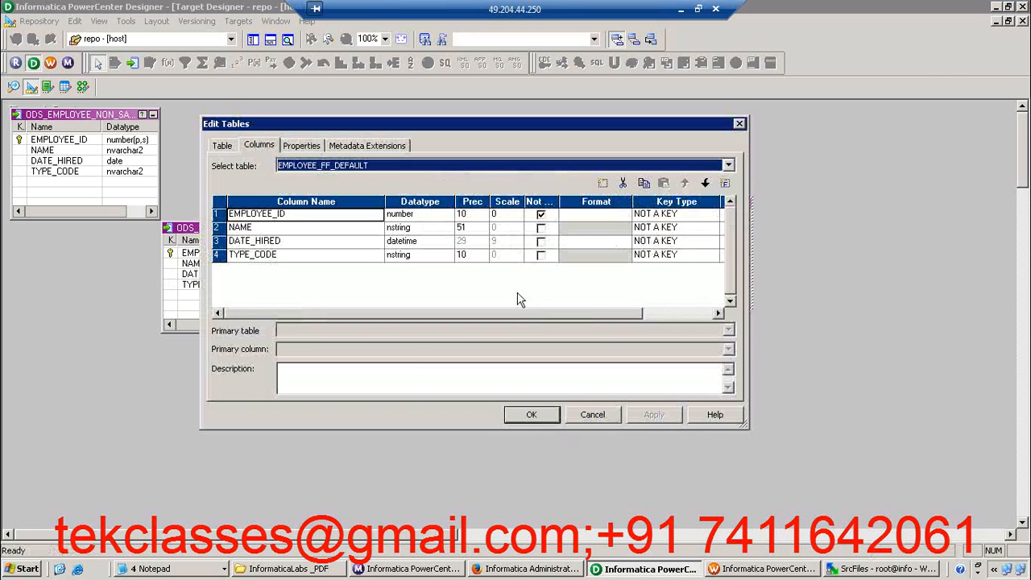
left_click(222, 147)
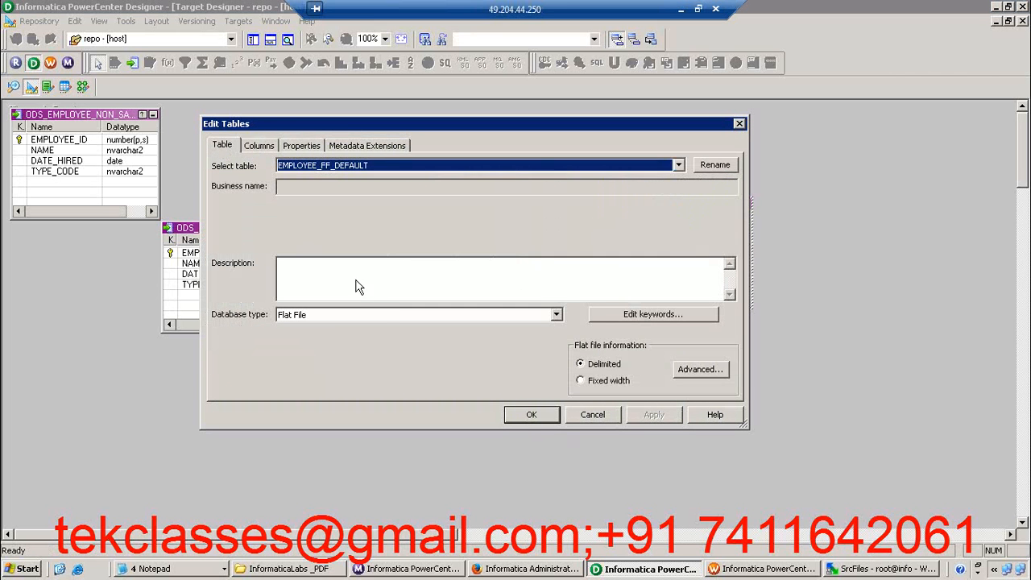
left_click(530, 415)
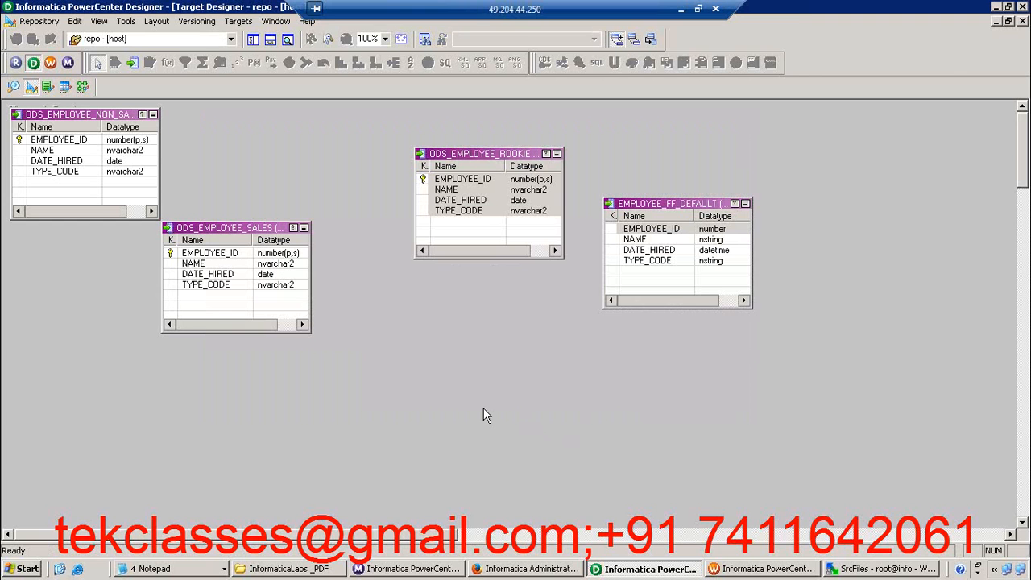
key("ctrl+s")
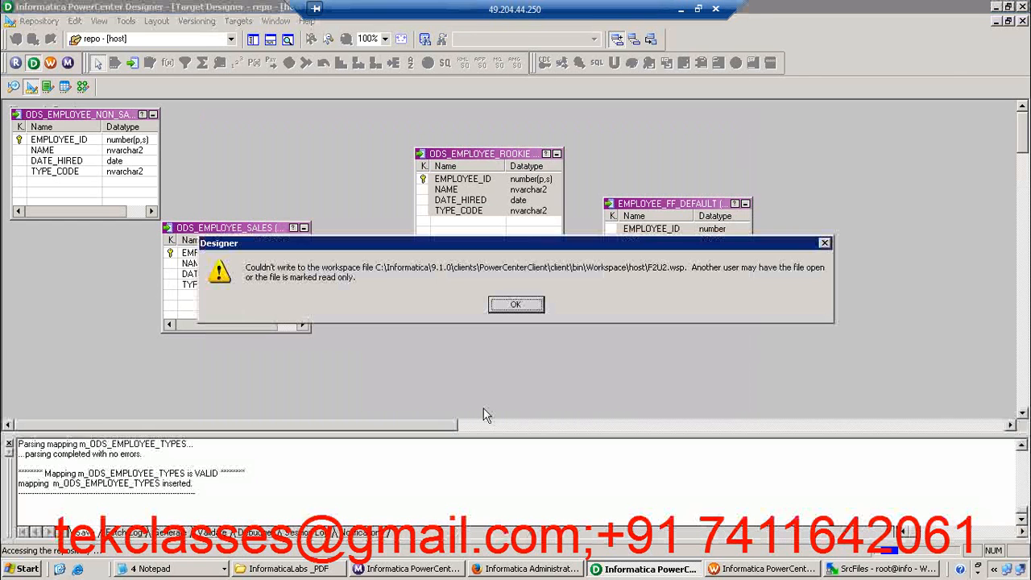
left_click(512, 306)
left_click(512, 305)
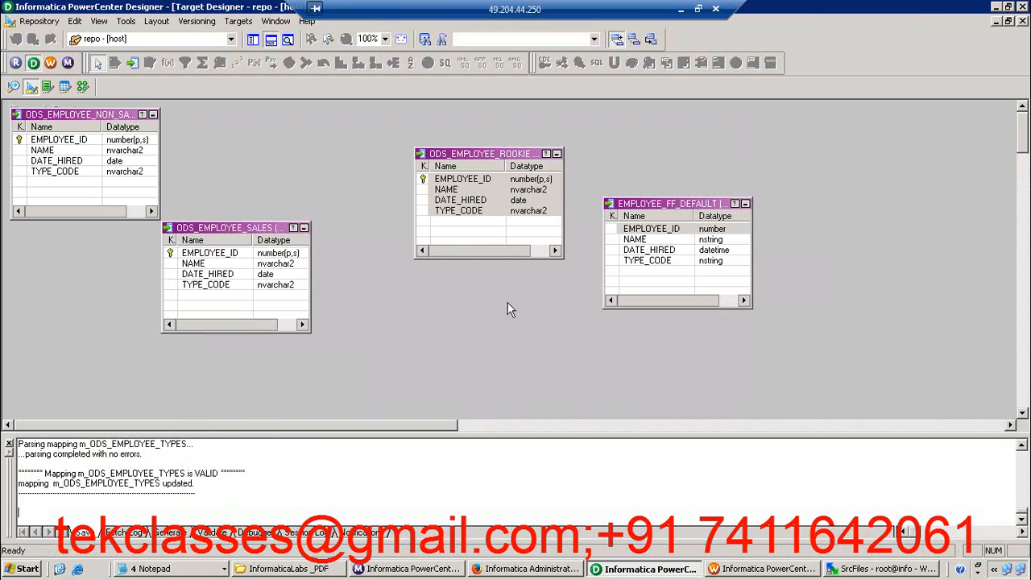
Arrange the m_ODS_EMPLOYEE_TYPES mapping objects as icons, restore the router to full size and extend it upward to show its DEFAULT1 ports
left_click(83, 87)
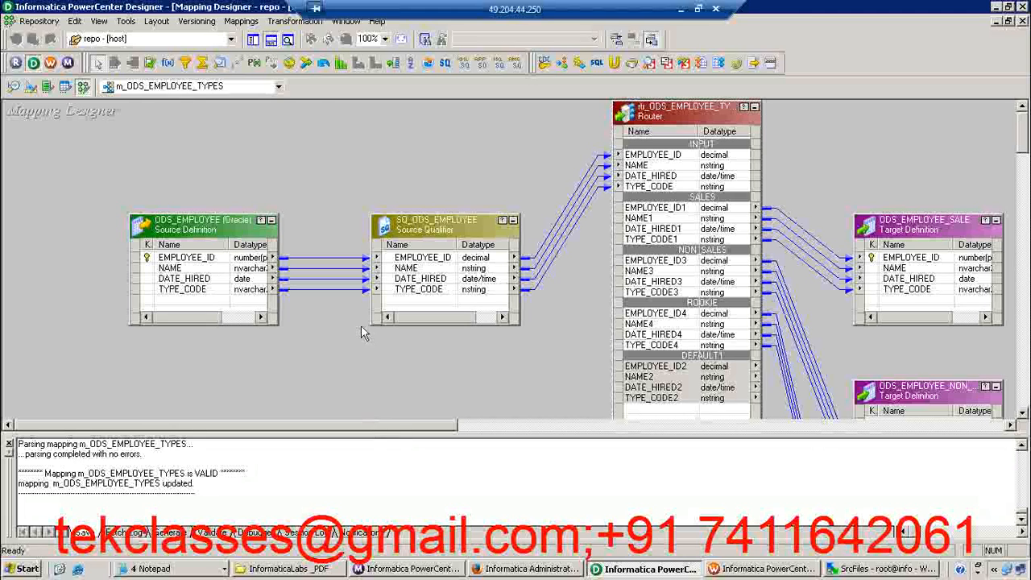
left_click(271, 42)
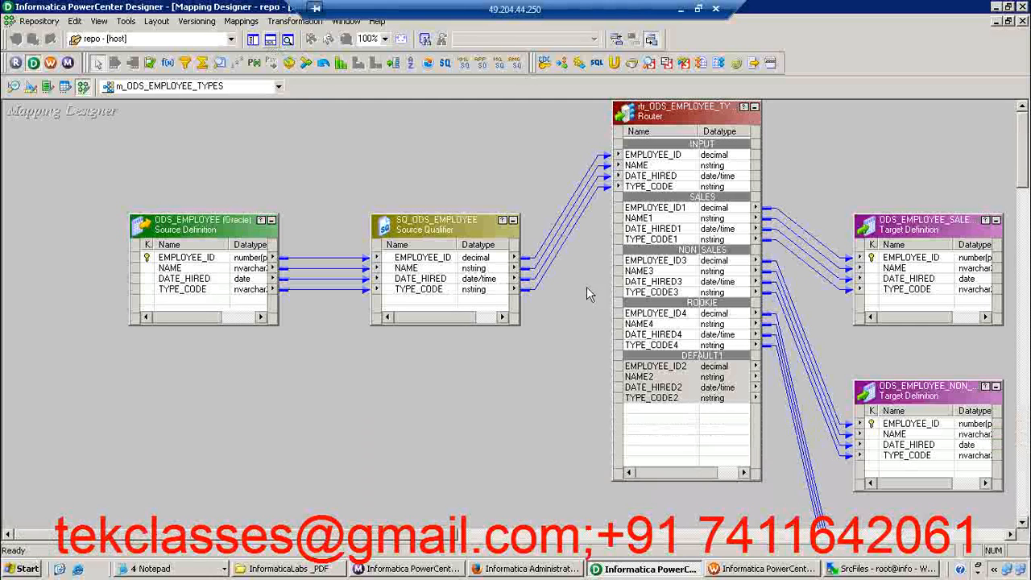
right_click(409, 130)
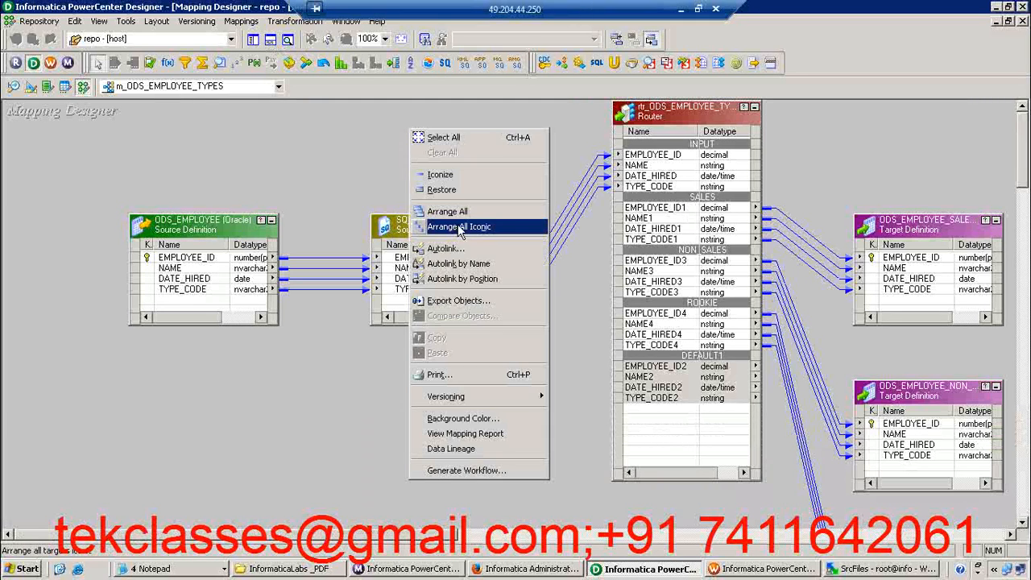
left_click(457, 226)
double_click(283, 234)
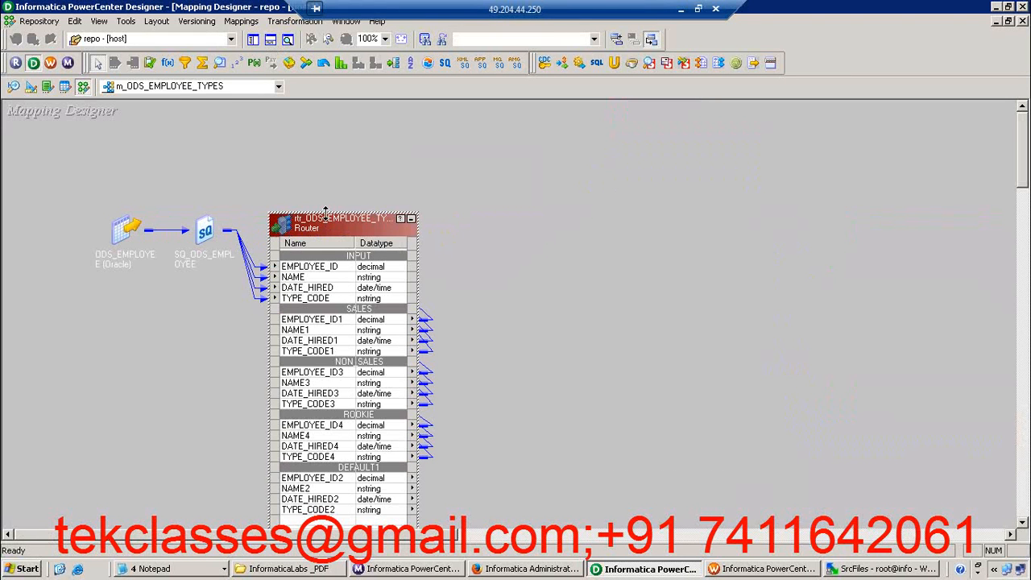
left_click_drag(326, 211, 314, 141)
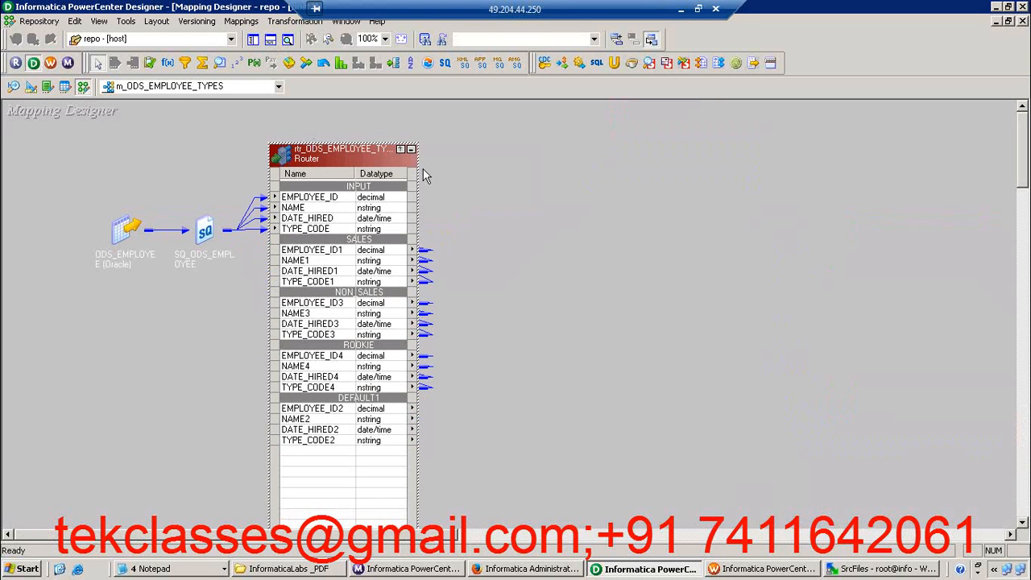
Add the EMPLOYEE_FF_DEFAULT target to the mapping and link the router's four DEFAULT1 ports to its EMPLOYEE_ID, NAME, DATE_HIRED and TYPE_CODE columns
left_click(253, 39)
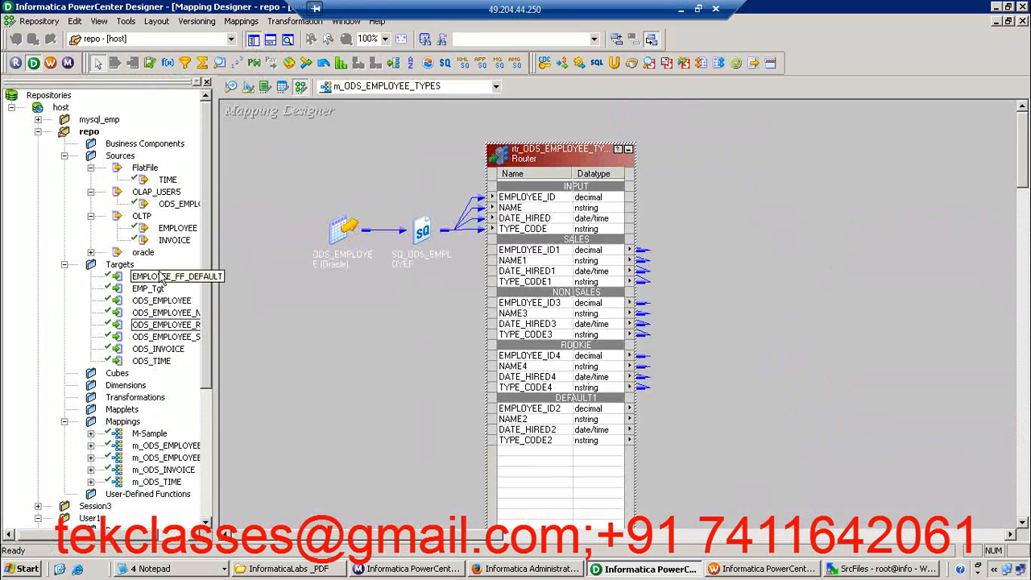
left_click_drag(175, 282, 779, 348)
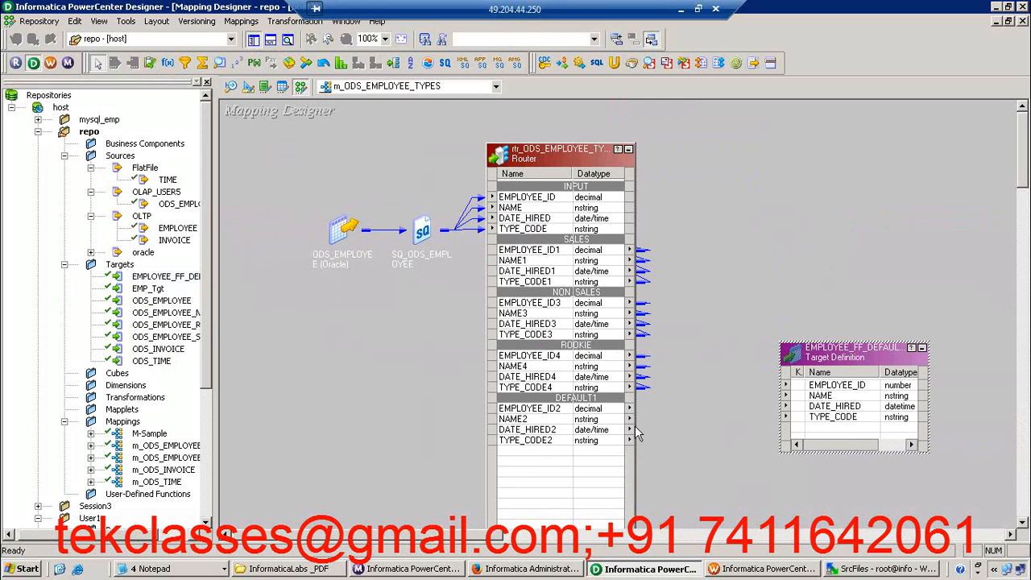
left_click(567, 410)
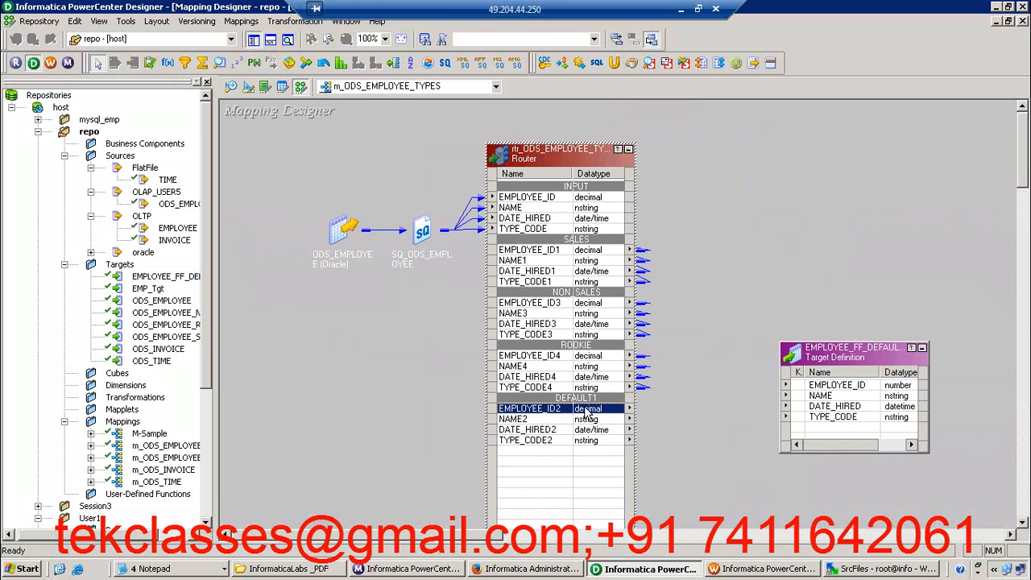
left_click_drag(588, 411, 811, 390)
left_click_drag(589, 422, 820, 396)
left_click(597, 443)
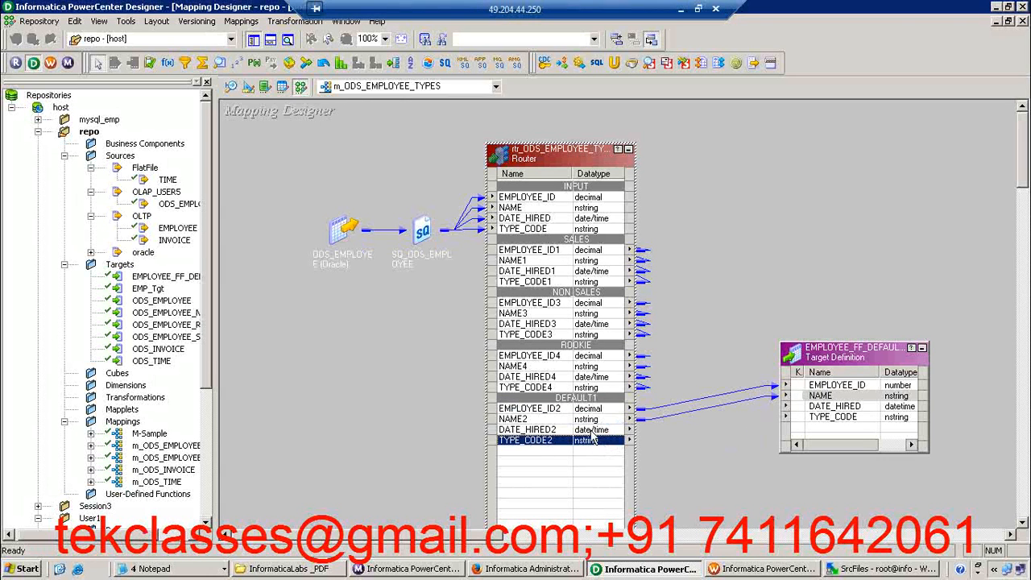
left_click(591, 431)
left_click(592, 442, "shift")
left_click_drag(593, 445, 820, 409)
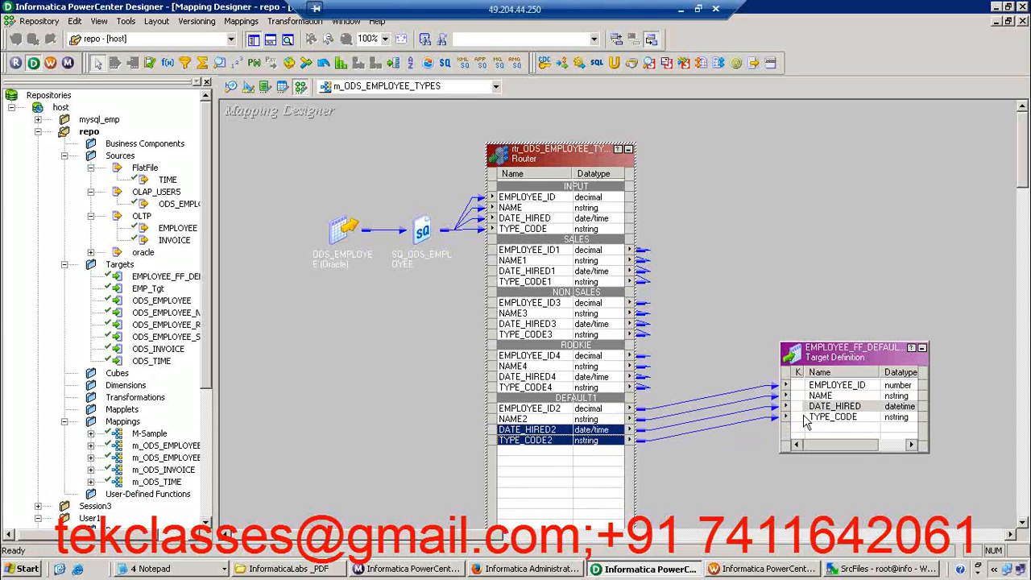
Save the m_ODS_EMPLOYEE_TYPES mapping to the repository
left_click(689, 483)
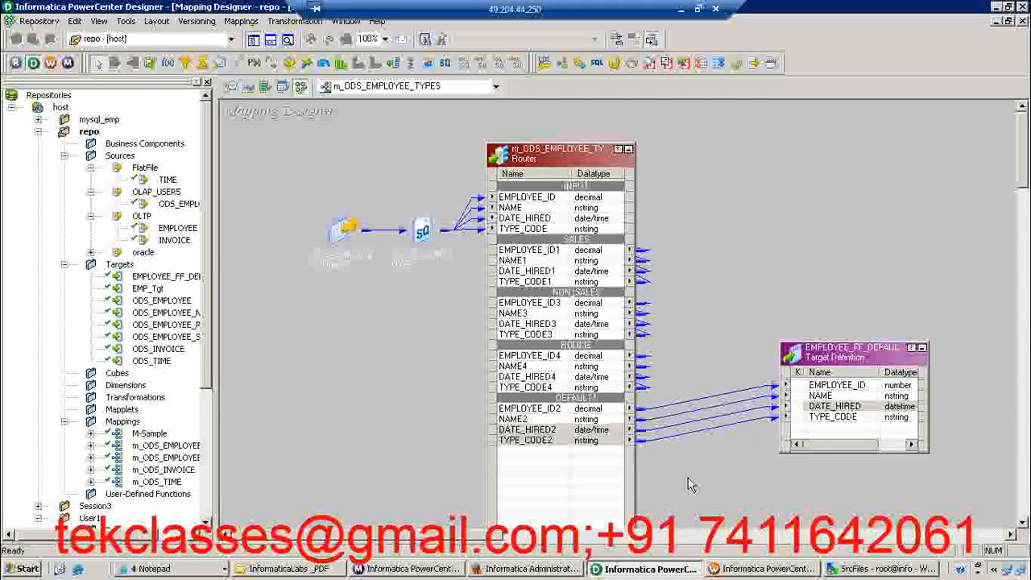
key("ctrl+s")
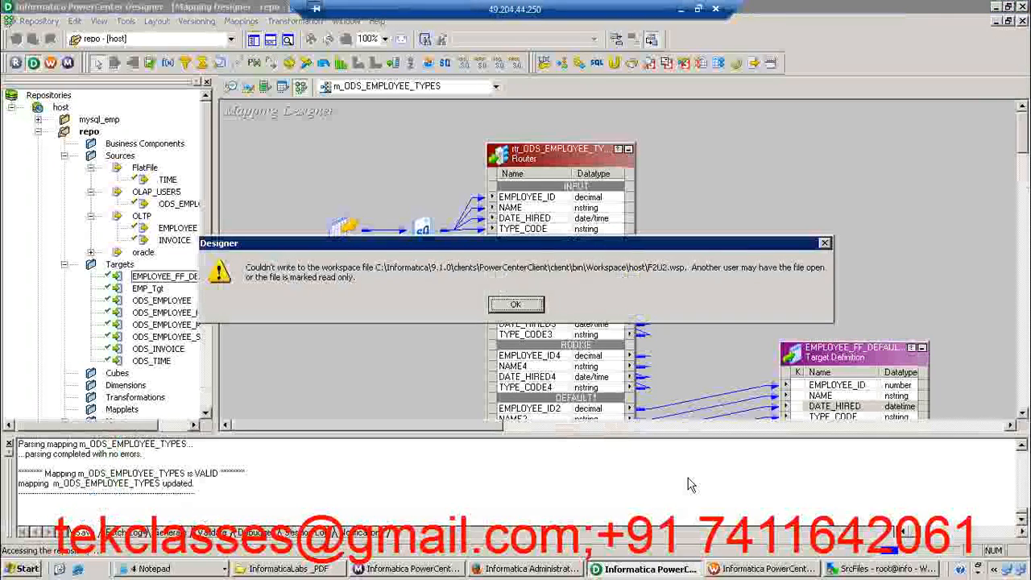
left_click(519, 309)
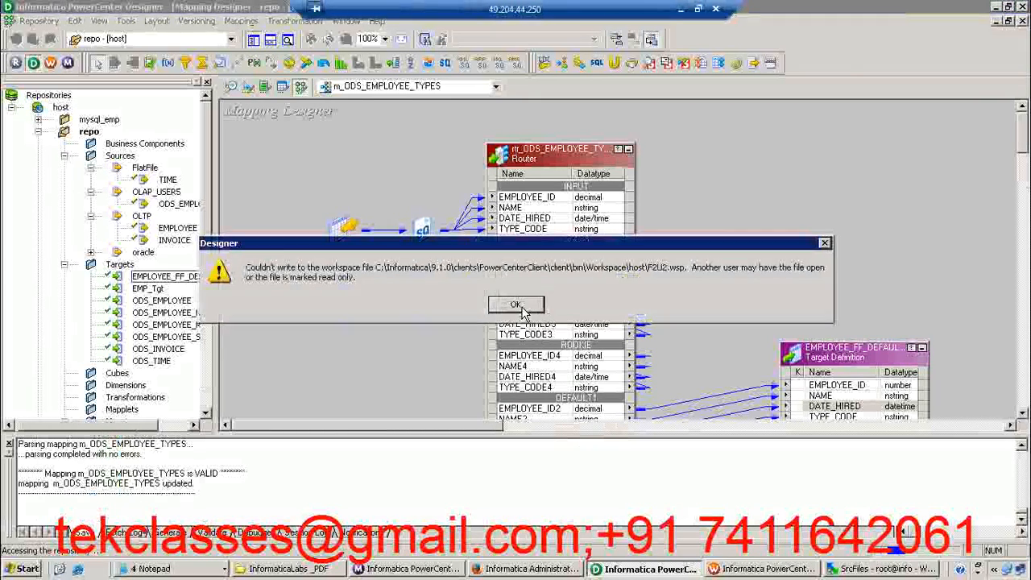
Delete the links between the router's DEFAULT1 ports and EMPLOYEE_FF_DEFAULT, and remove that target from the m_ODS_EMPLOYEE_TYPES mapping
left_click(517, 307)
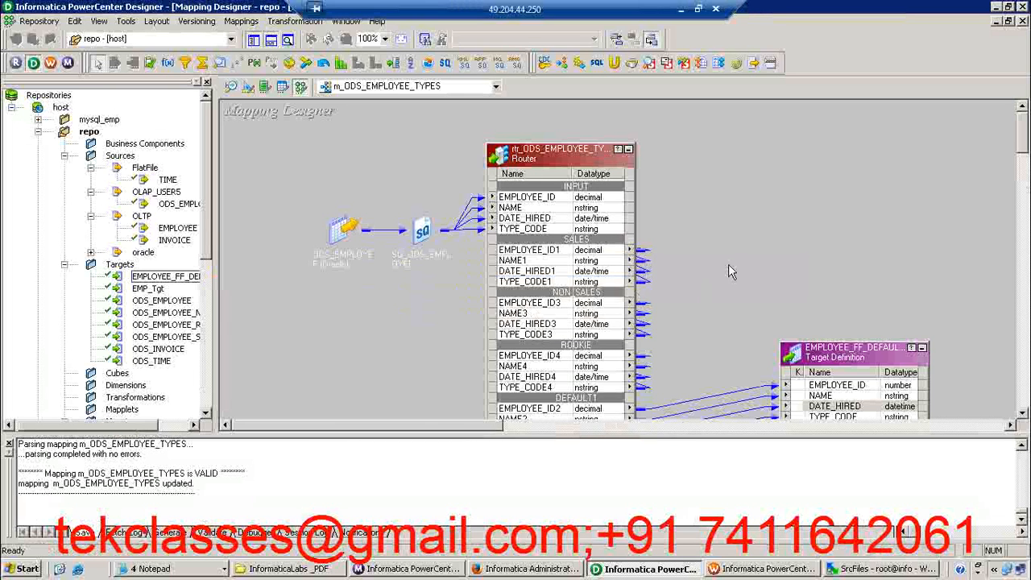
left_click(271, 40)
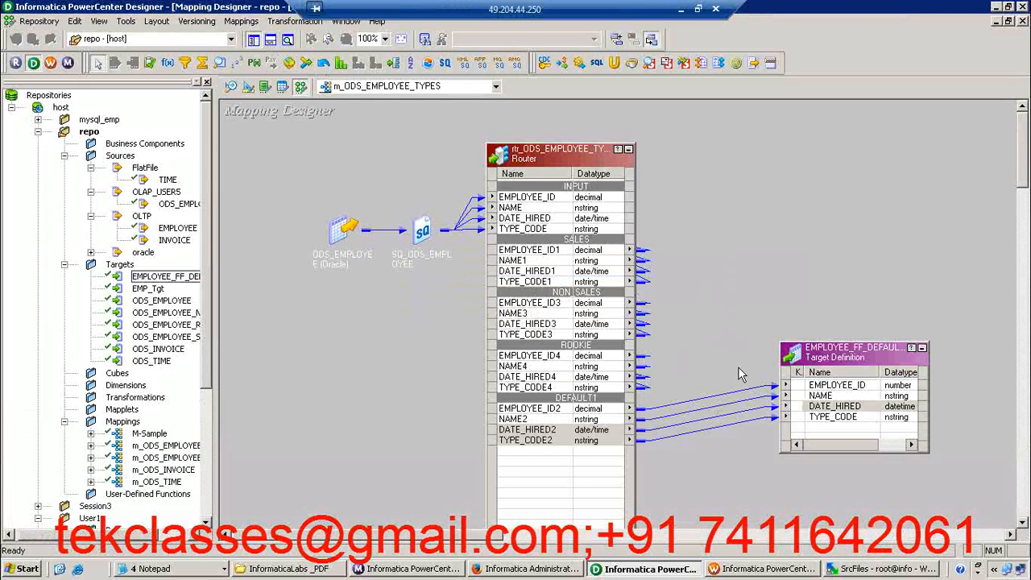
left_click_drag(727, 376, 735, 472)
key("Delete")
left_click(900, 373)
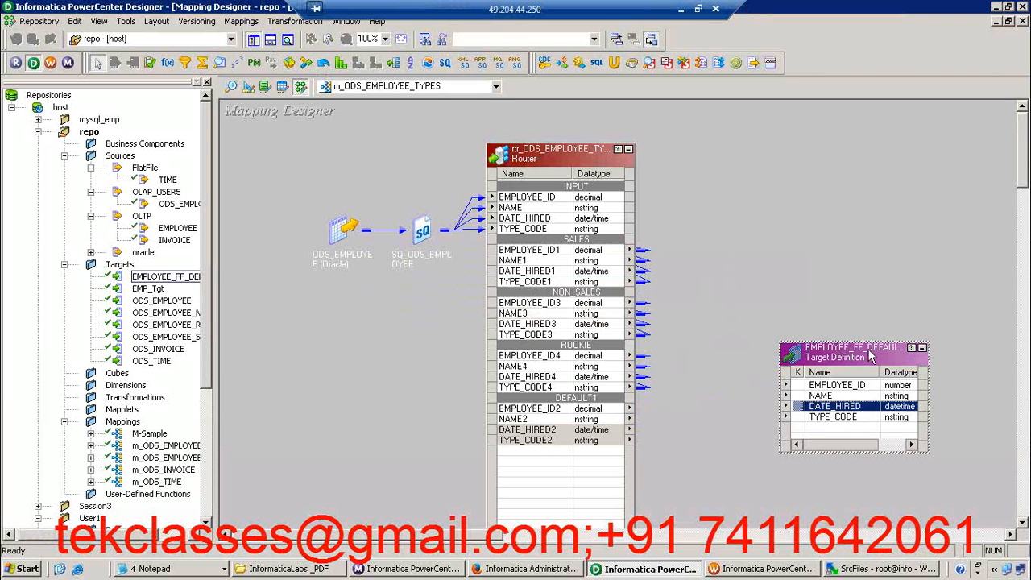
key("Delete")
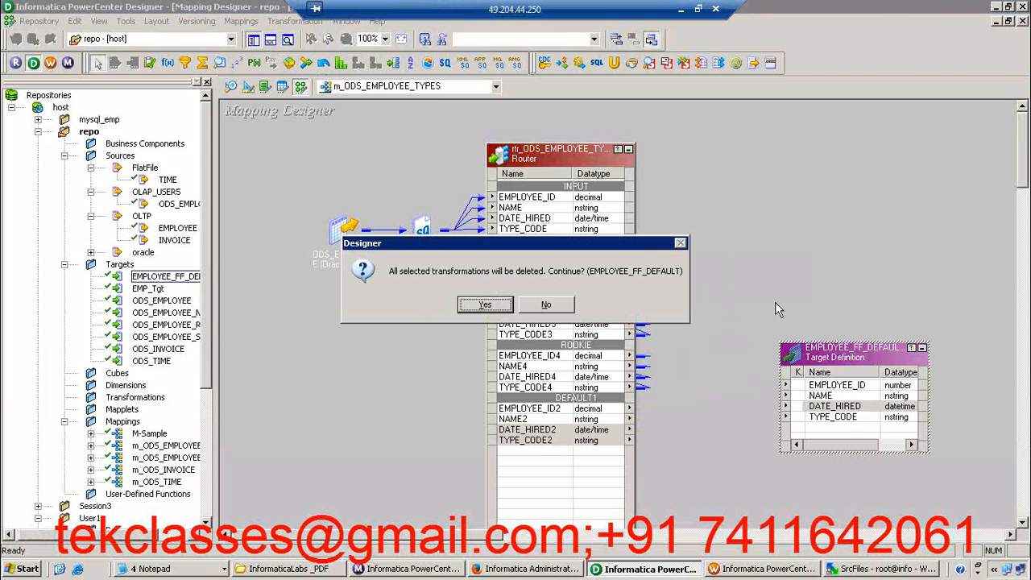
left_click(493, 305)
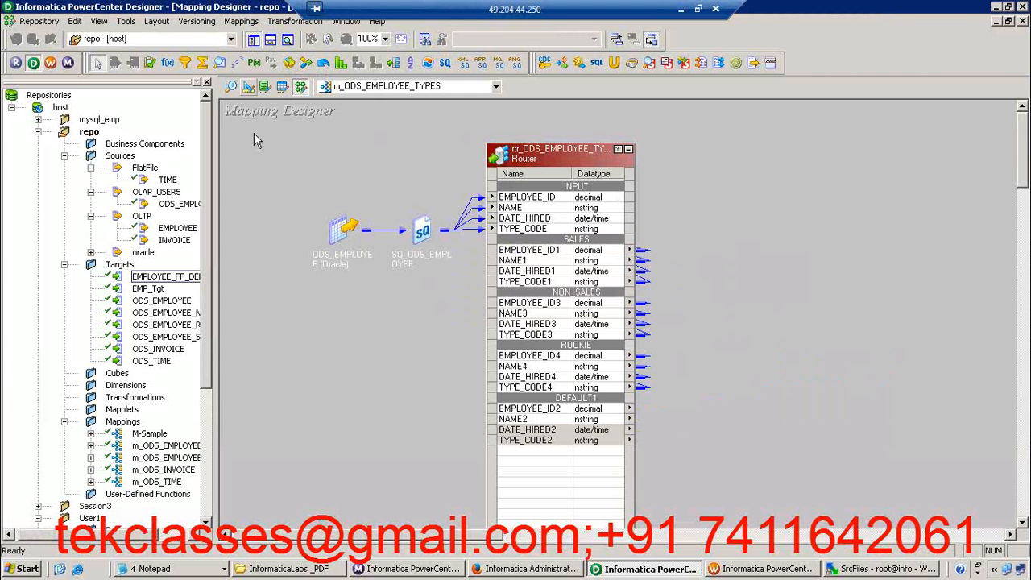
Copy the m_ODS_EMPLOYEE_TYPES mapping under the new name m_ODS_EMPLOYEE_TYPES_FF
left_click(240, 21)
left_click(257, 53)
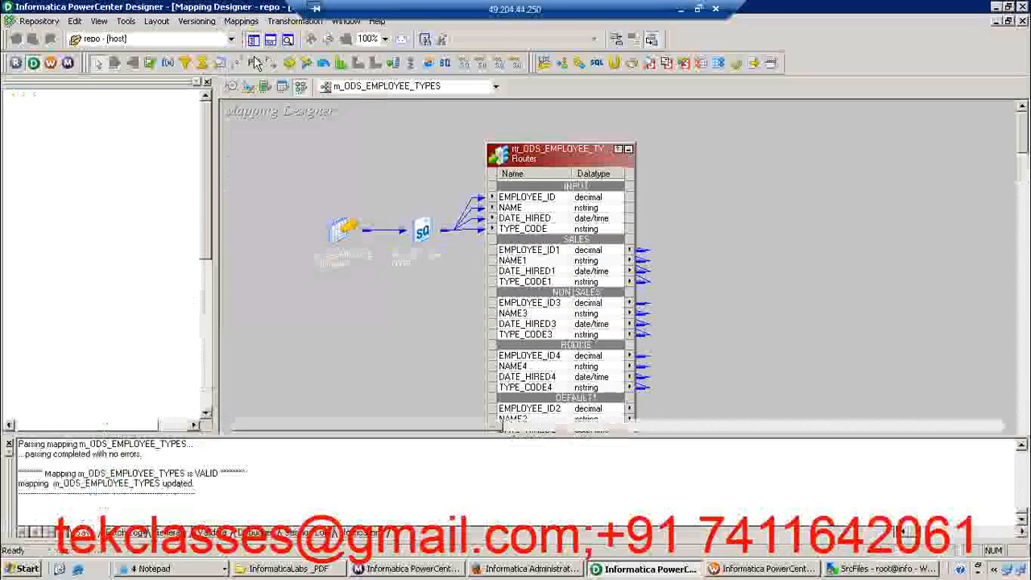
left_click(496, 303)
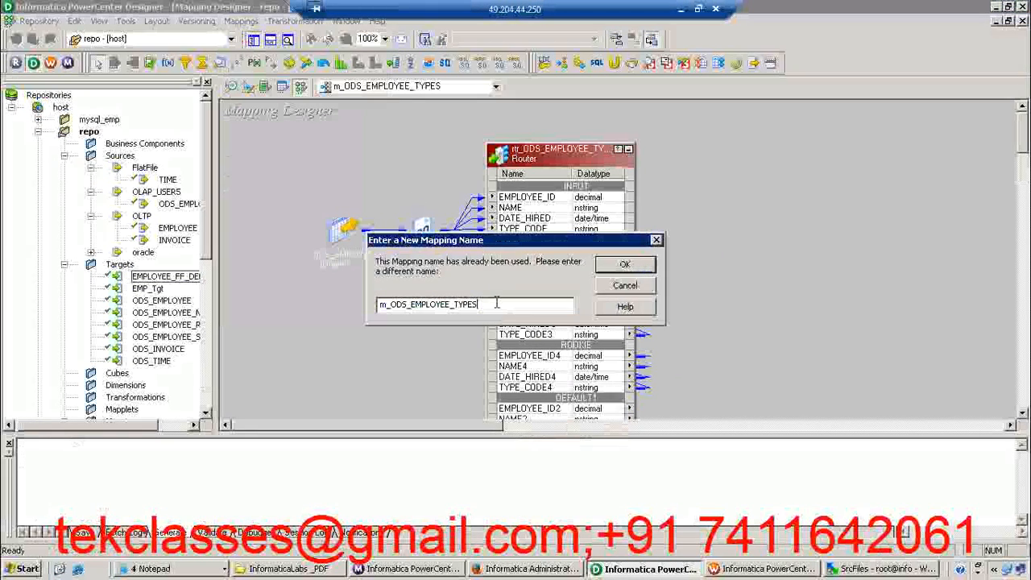
type("_FF")
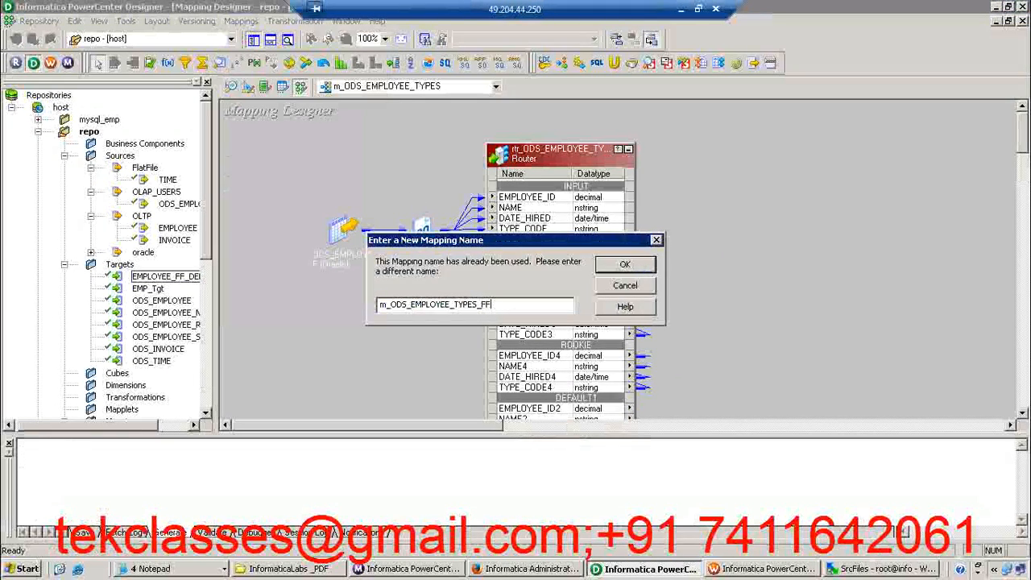
key("Return")
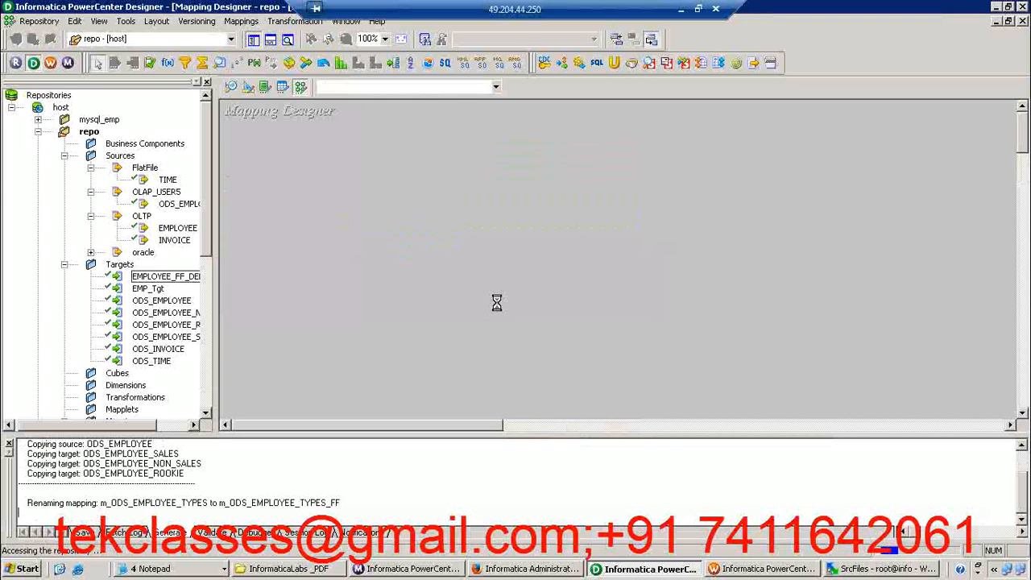
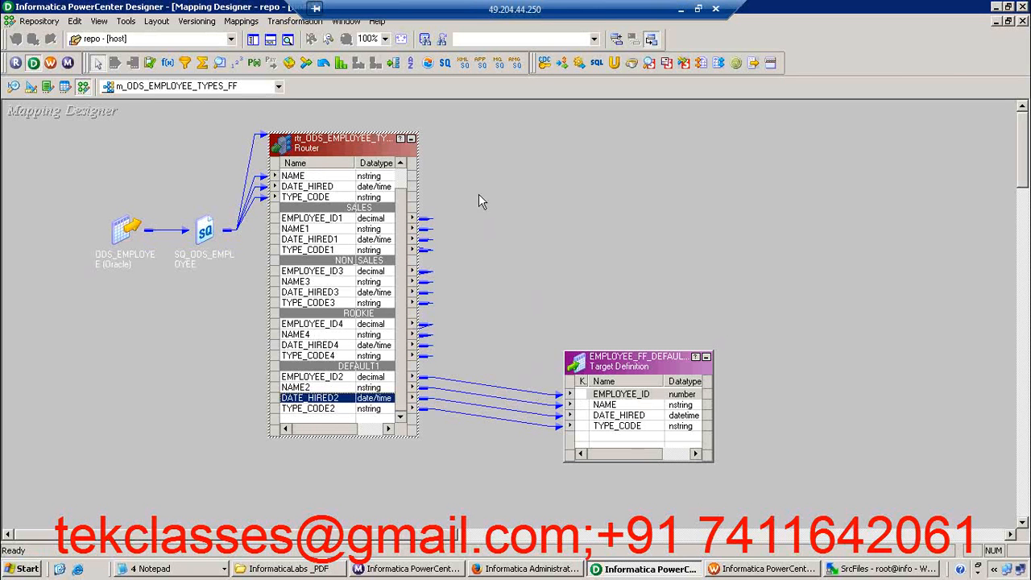
Arrange all objects of the m_ODS_EMPLOYEE_TYPES_FF mapping as icons and save the repository folder
right_click(454, 154)
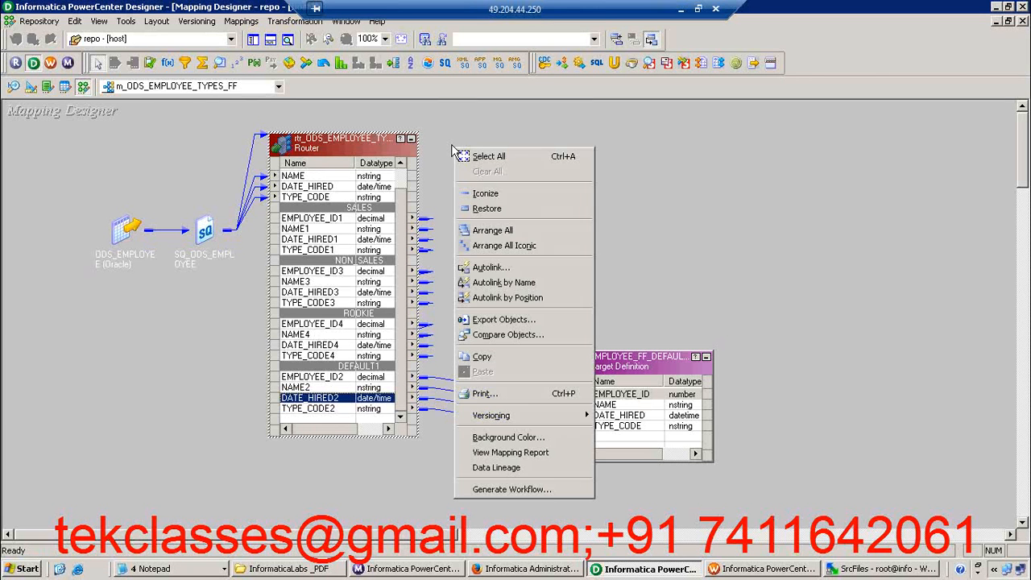
left_click(506, 245)
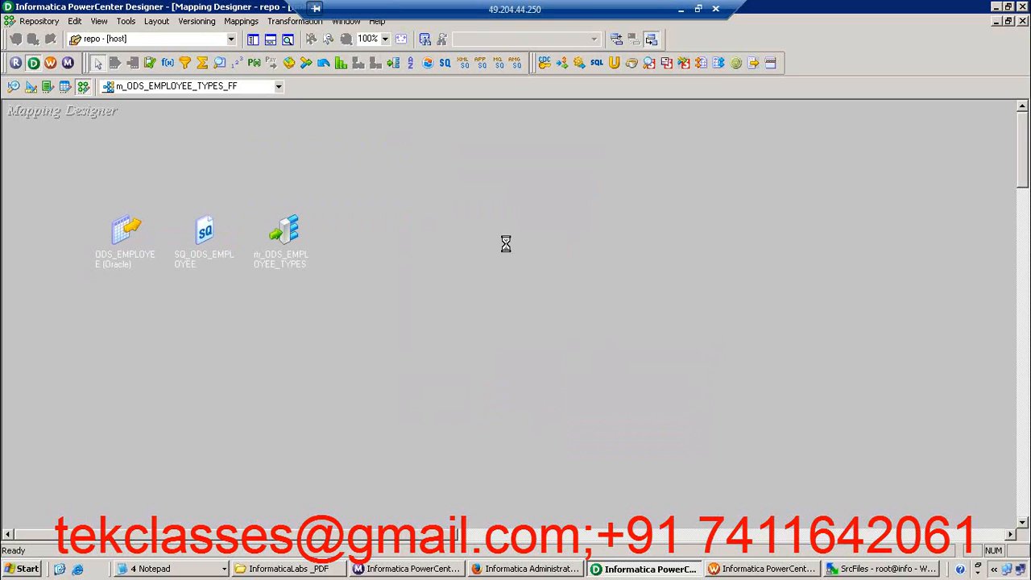
left_click(364, 417)
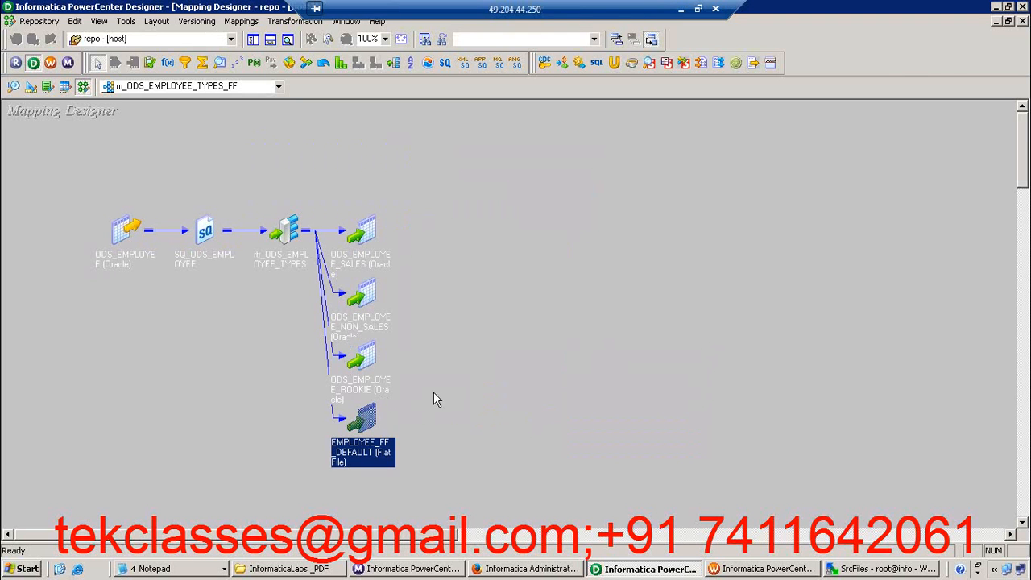
left_click(522, 337)
key("ctrl+s")
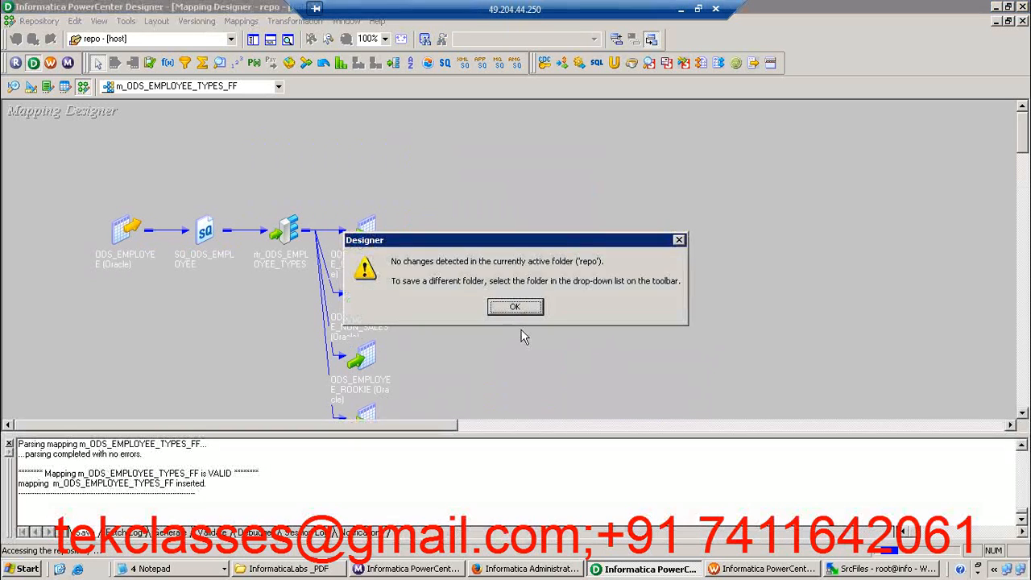
left_click(520, 307)
Switch to Workflow Manager and create a workflow named wf_ODS_EMPLOYEE_TYPES_FF
left_click(765, 569)
left_click(586, 224)
left_click(242, 21)
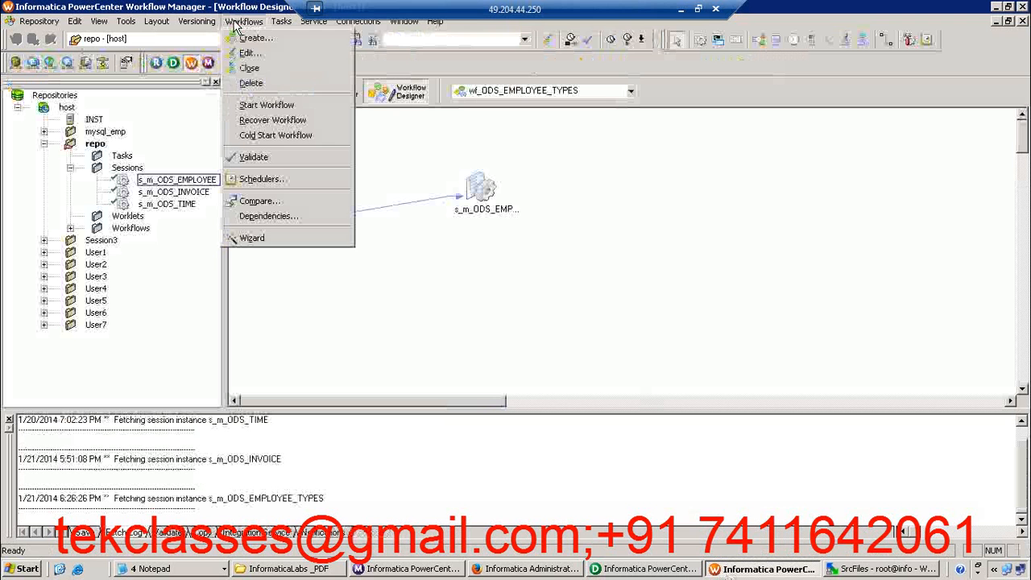
left_click(261, 41)
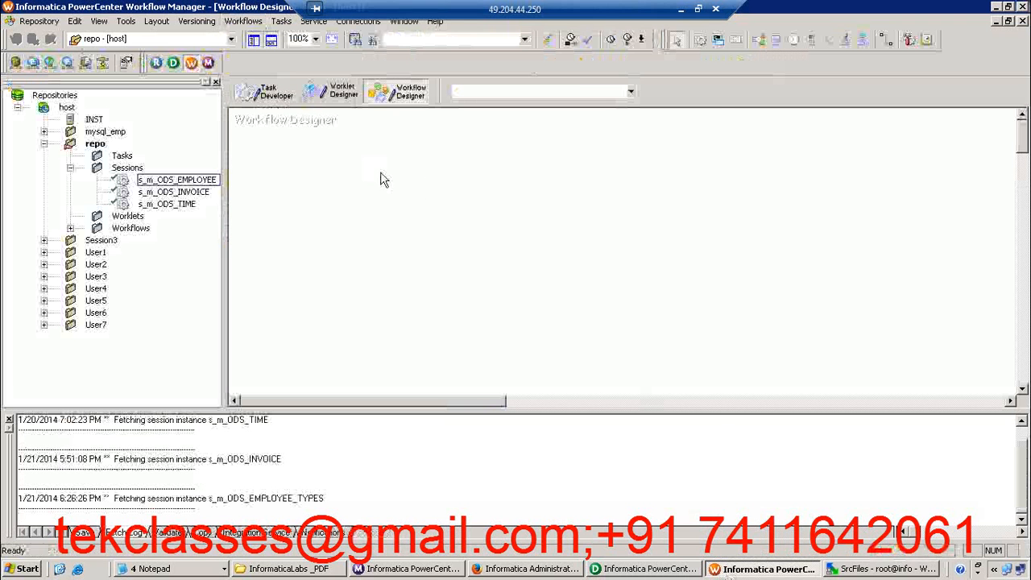
type("w")
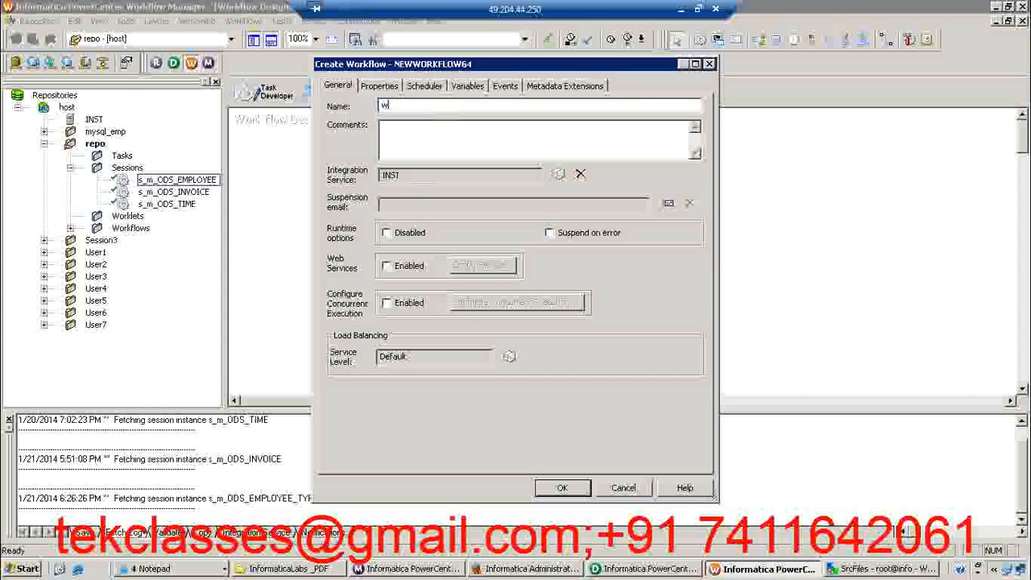
type("f_ODS_EMPLOYEE_TYPES_FF")
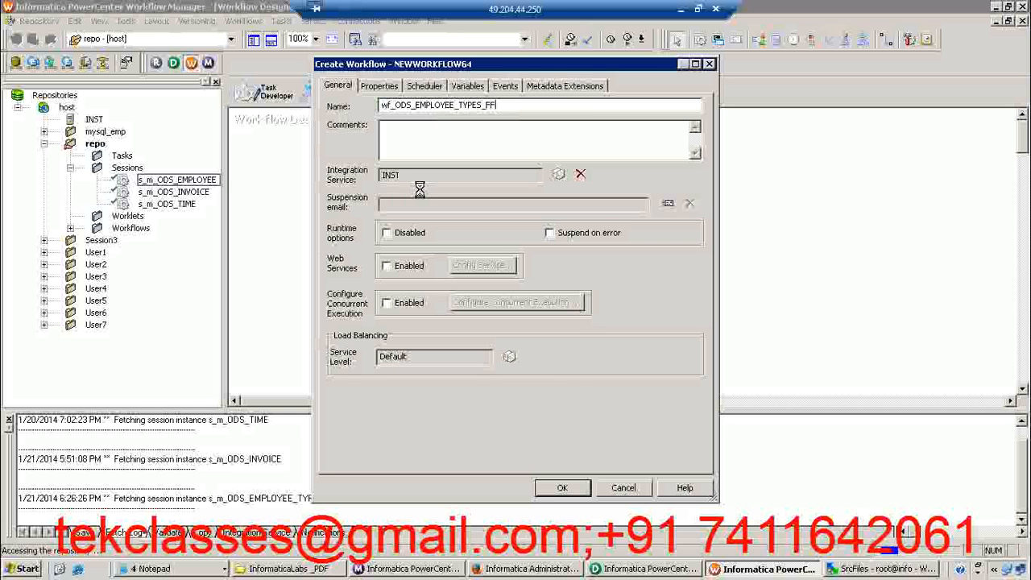
key("Return")
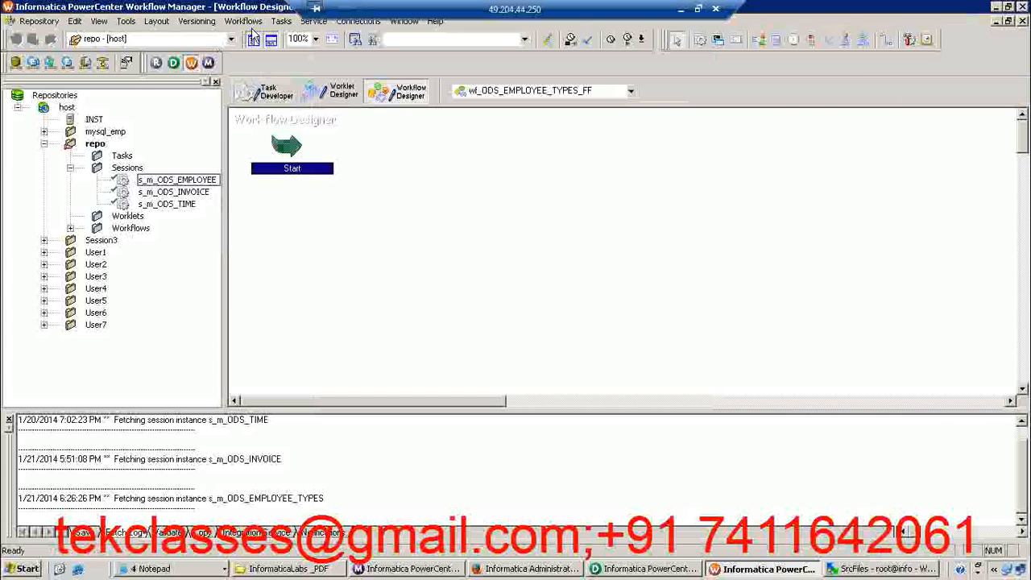
Create a session task named s_m_ODS_EMPLOYEE_TYPES_FF in the workflow, associated with the m_ODS_EMPLOYEE_TYPES_FF mapping
left_click(281, 22)
left_click(298, 34)
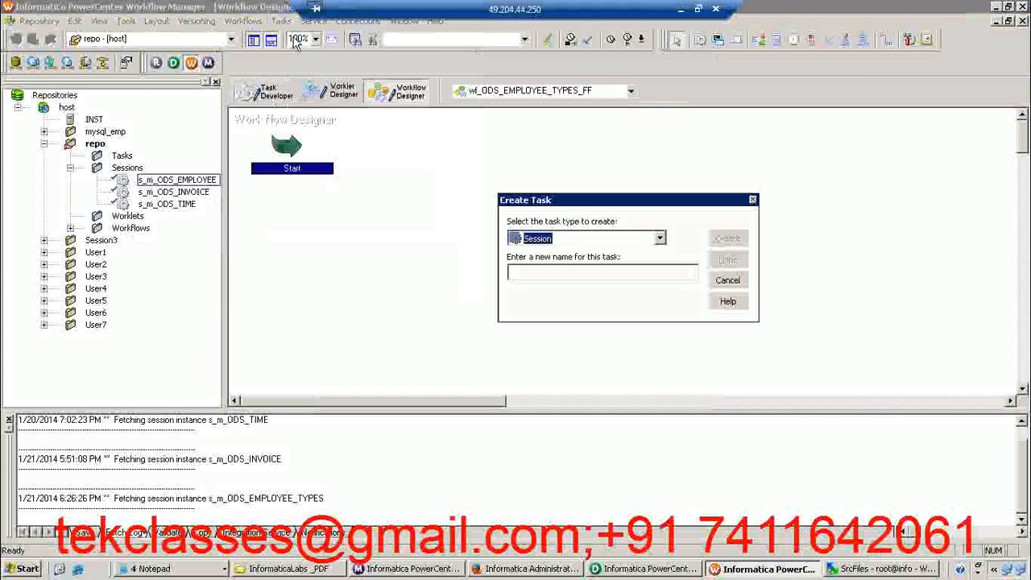
key("Tab")
type("s")
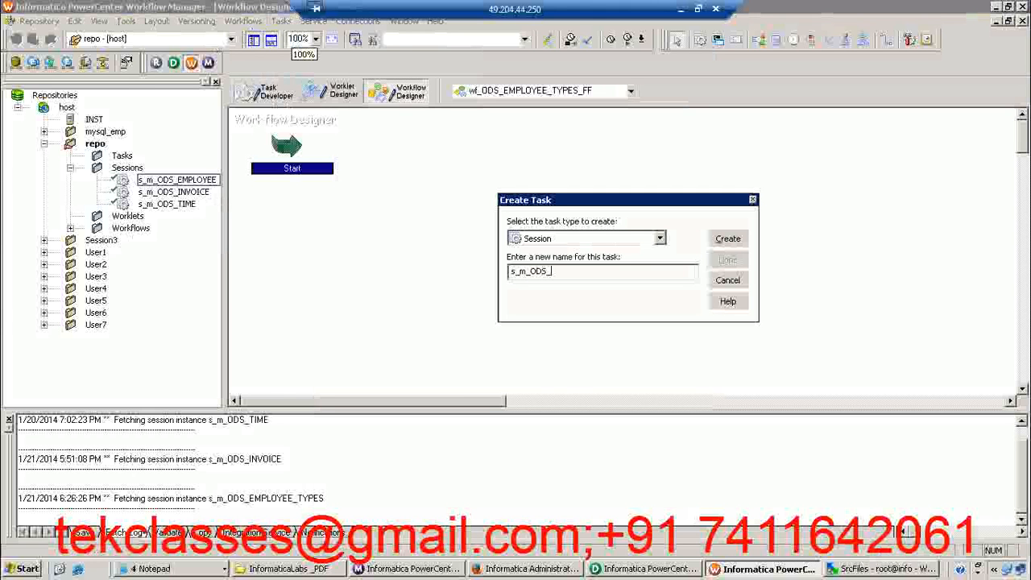
type("_m_ODS_EMPLOYEE_TY")
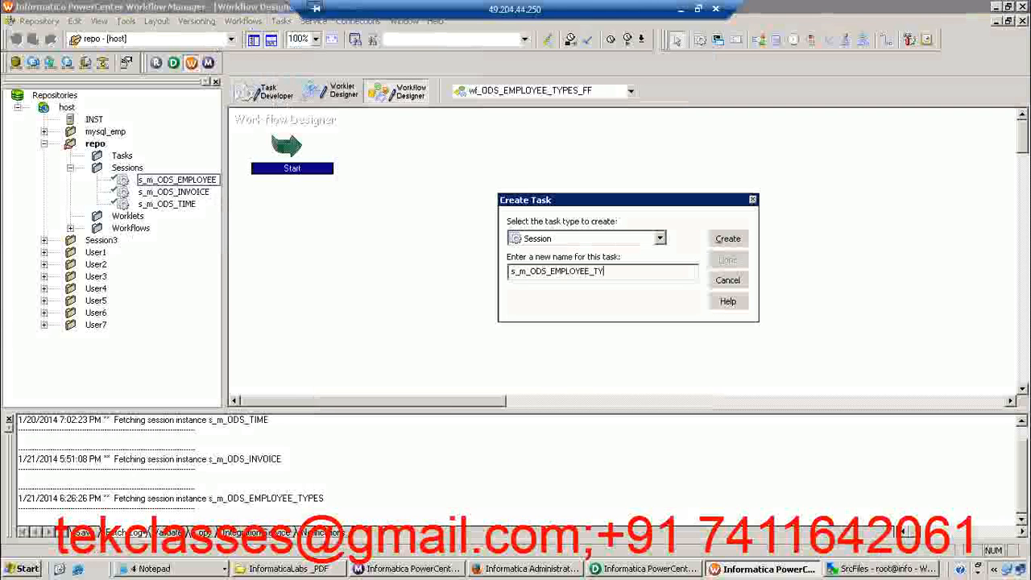
type("PES_FF")
key("Return")
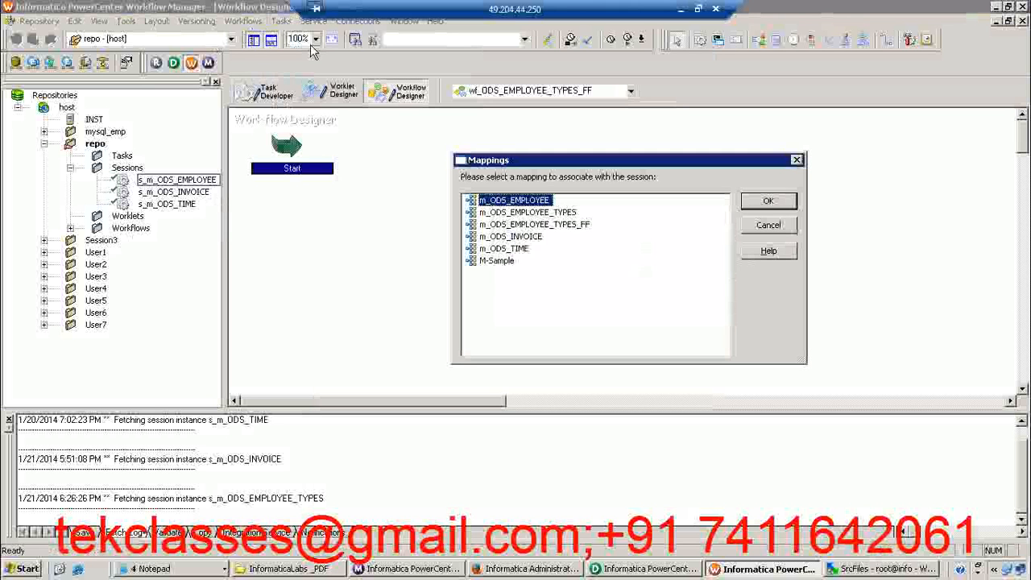
left_click(538, 226)
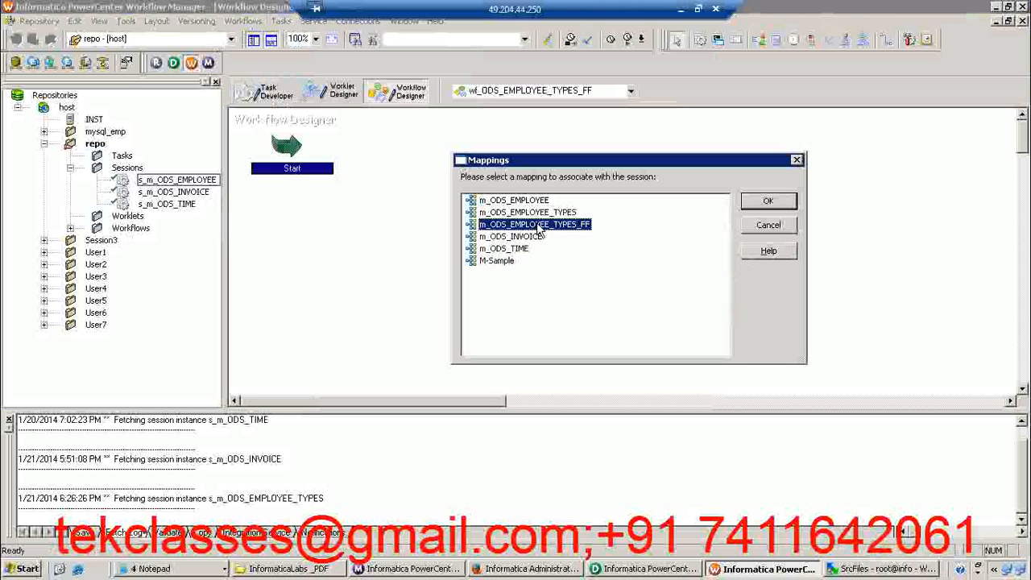
left_click(769, 202)
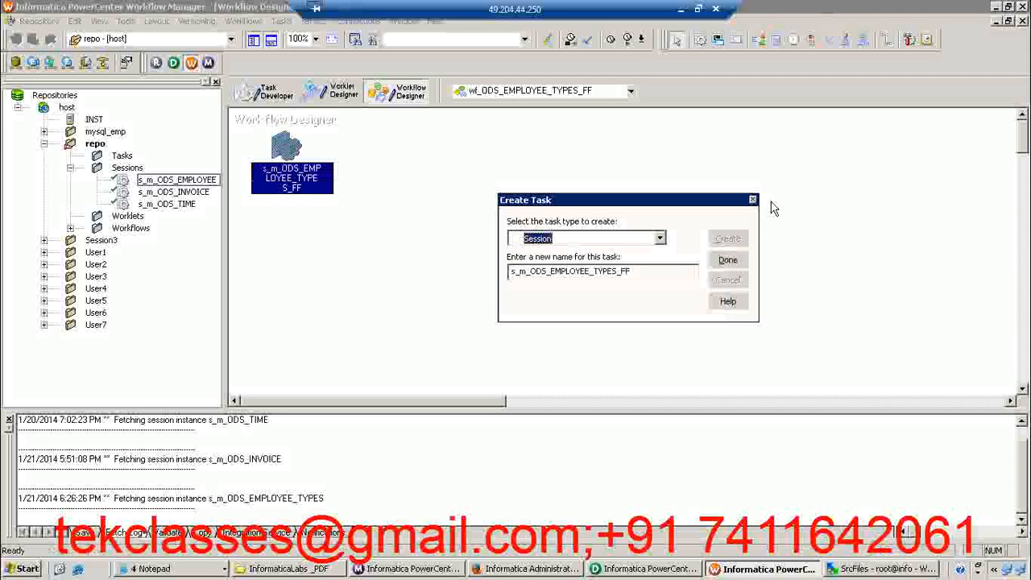
left_click(735, 266)
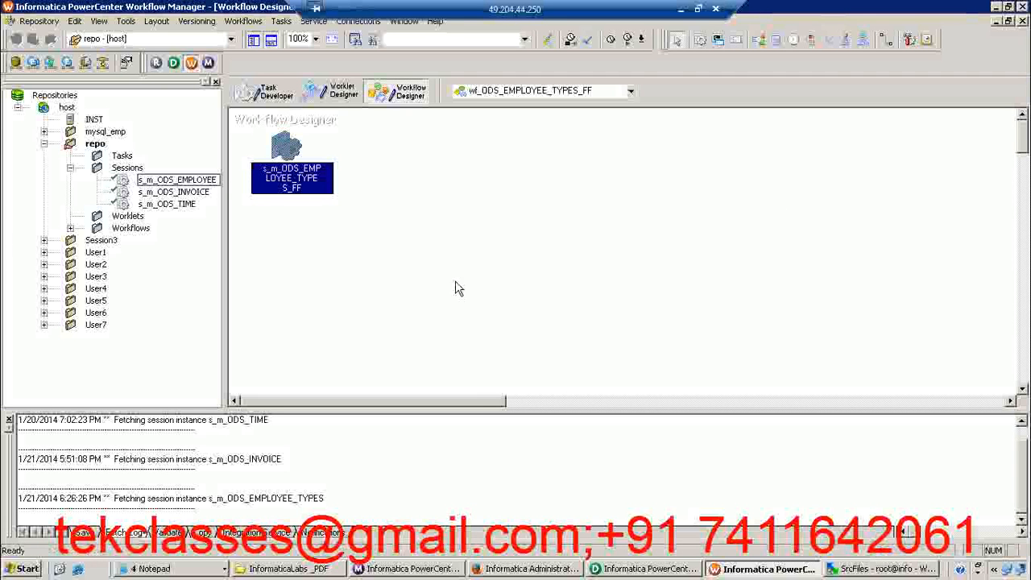
Move the new session away from the Start task and link Start to the session
left_click_drag(285, 145, 445, 185)
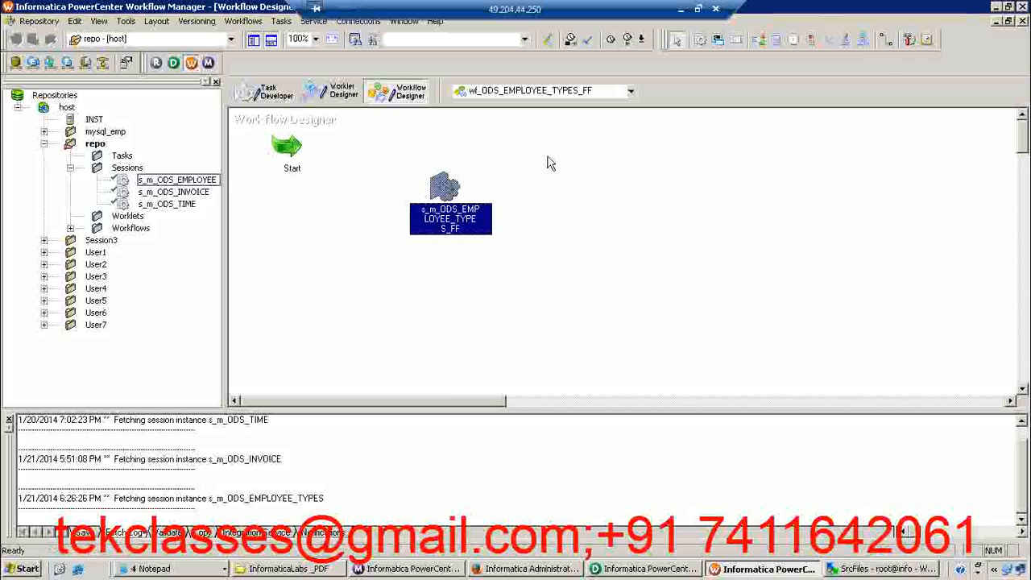
left_click(886, 39)
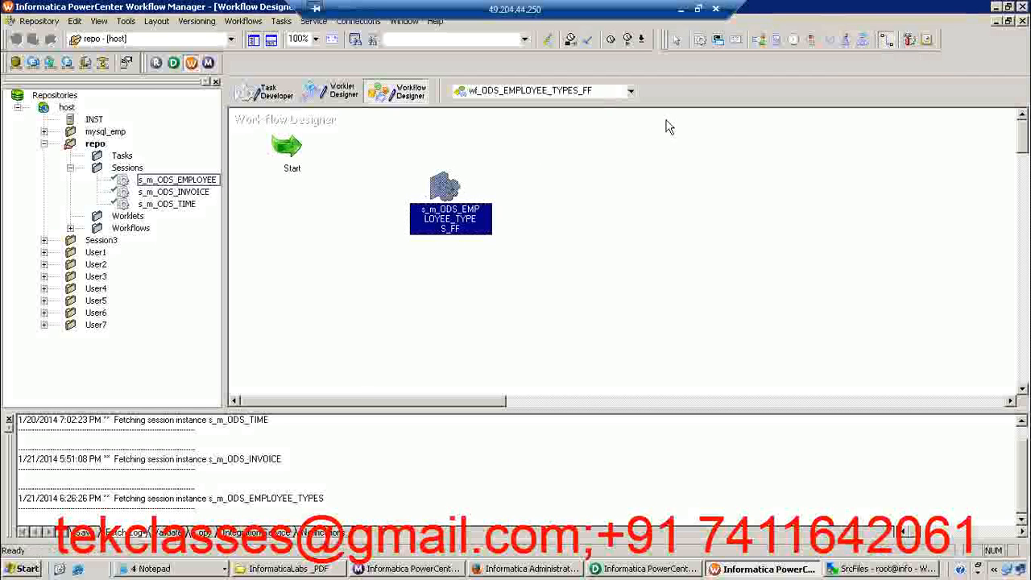
left_click_drag(298, 147, 439, 189)
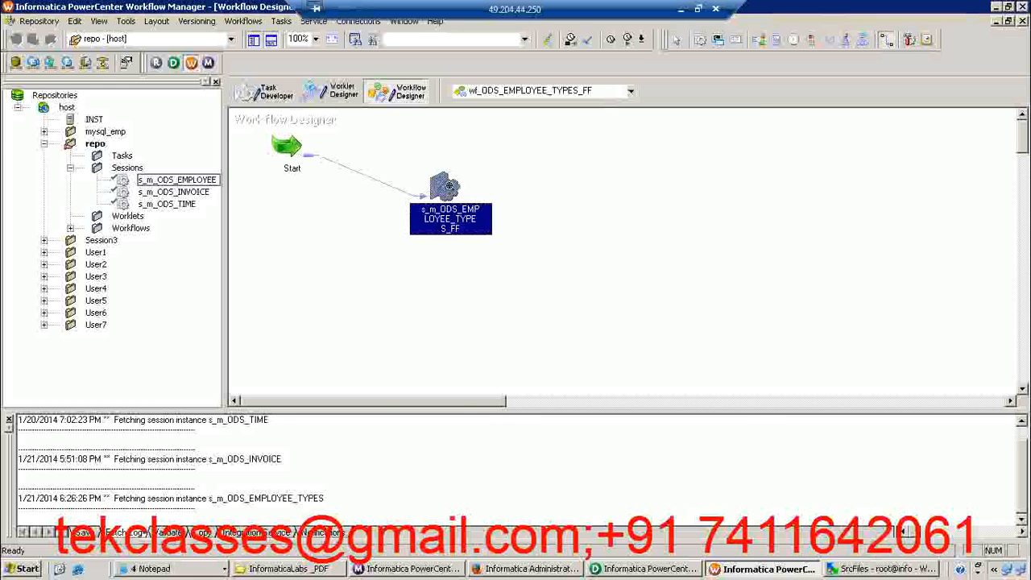
Set the session to fail its parent if the task fails, and assign the OLAP_USER5 connection to the SQ_ODS_EMPLOYEE source
double_click(449, 187)
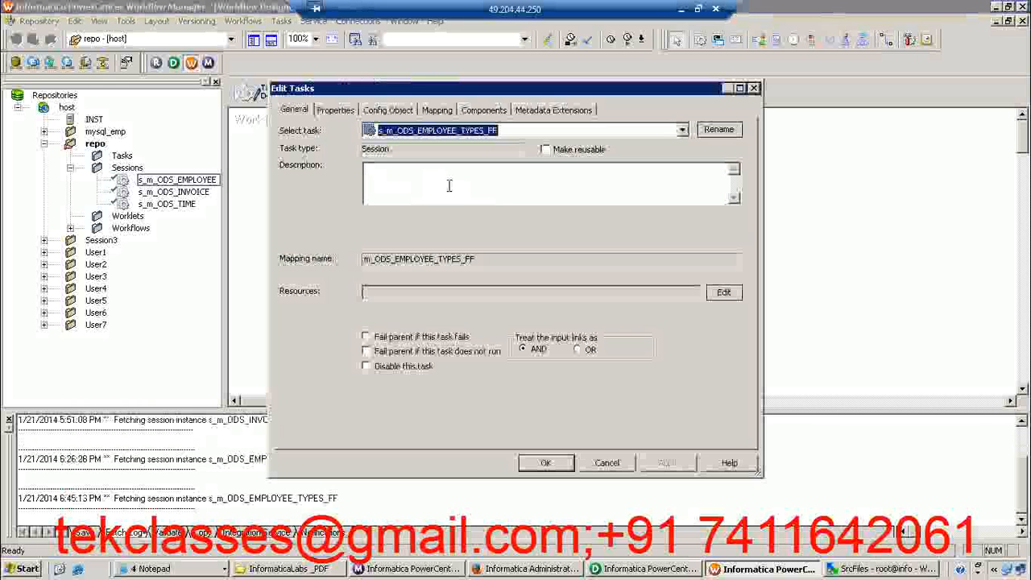
left_click(366, 337)
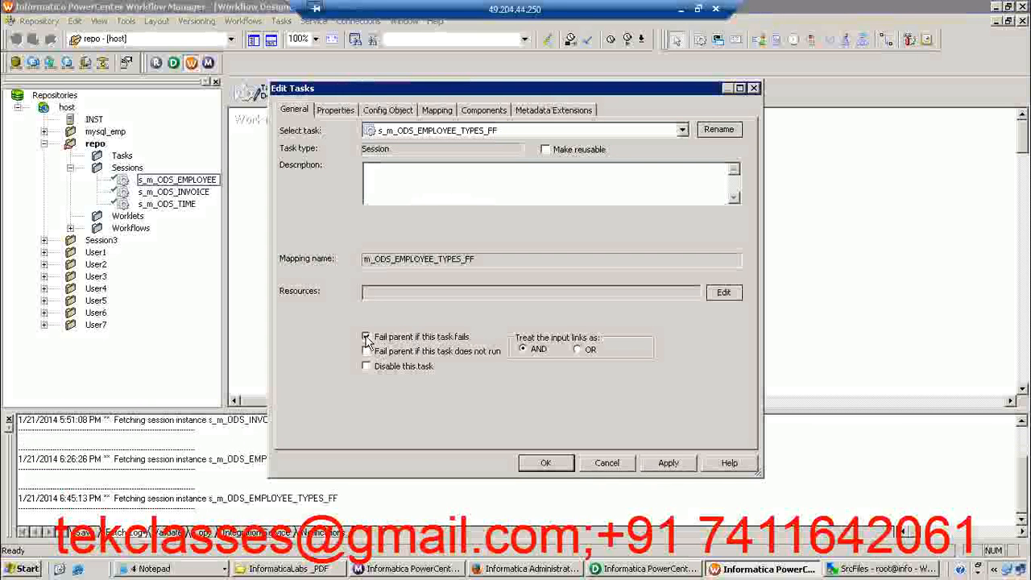
left_click(437, 110)
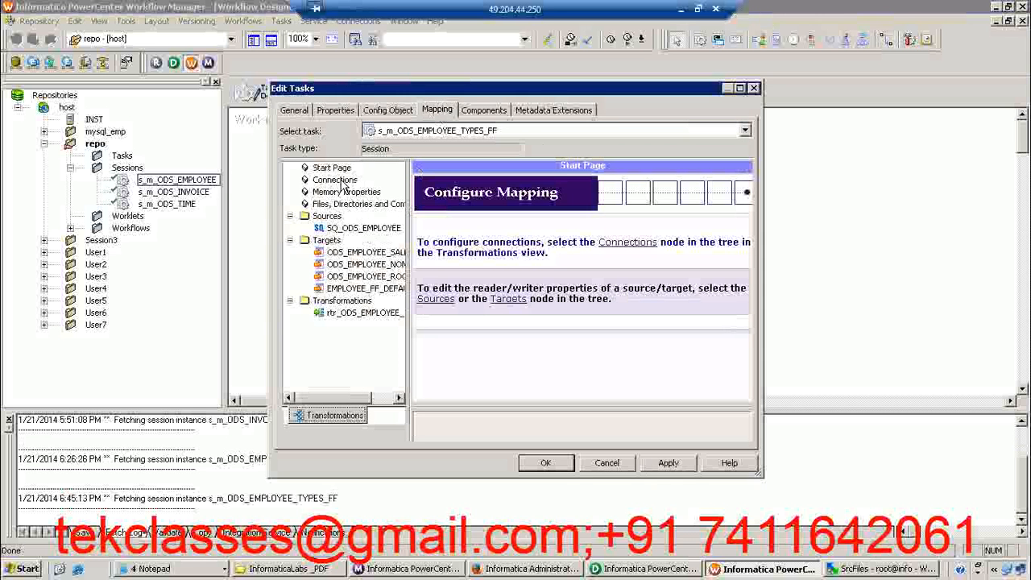
left_click(362, 228)
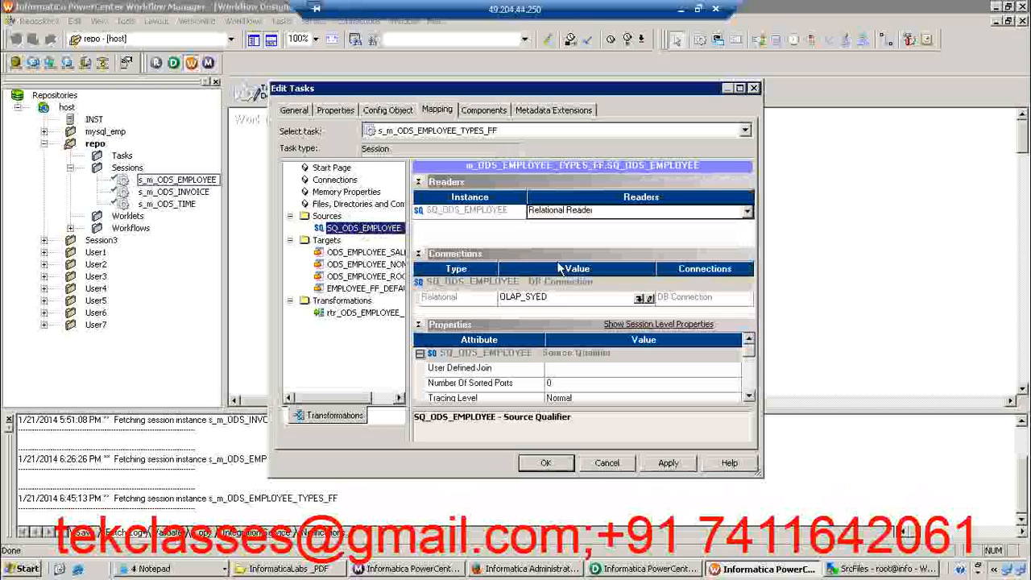
left_click(639, 299)
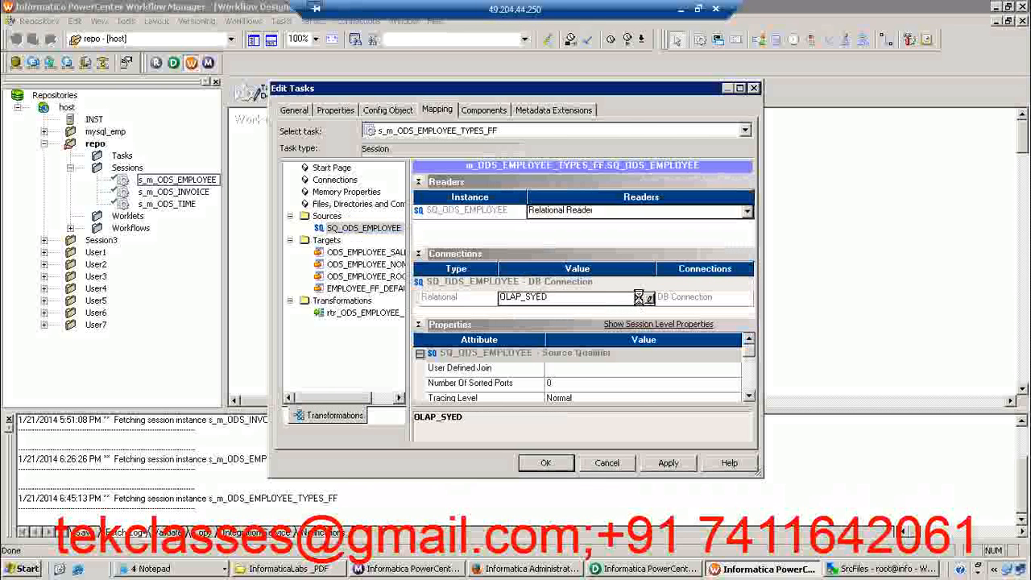
left_click(464, 326)
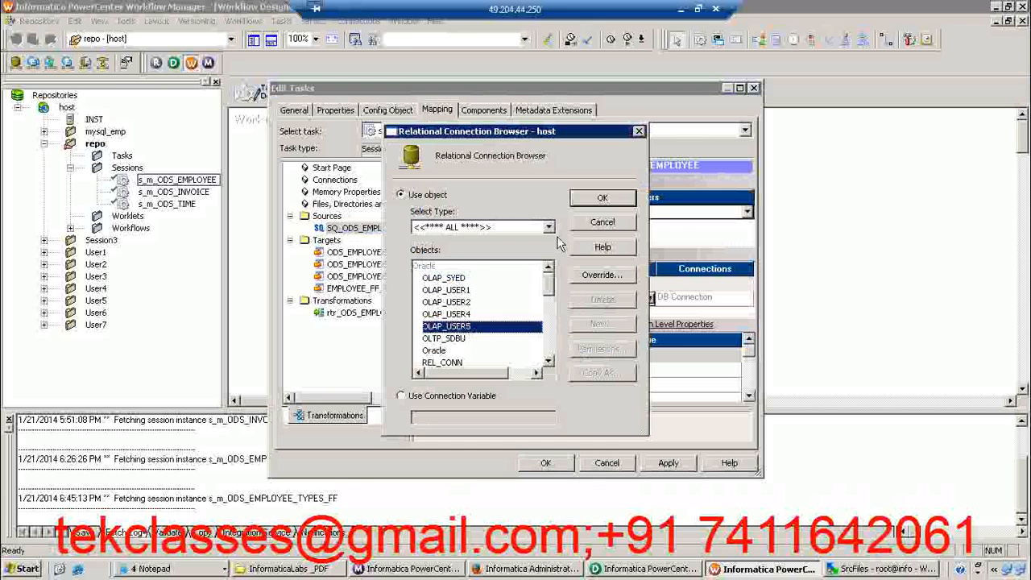
left_click(602, 199)
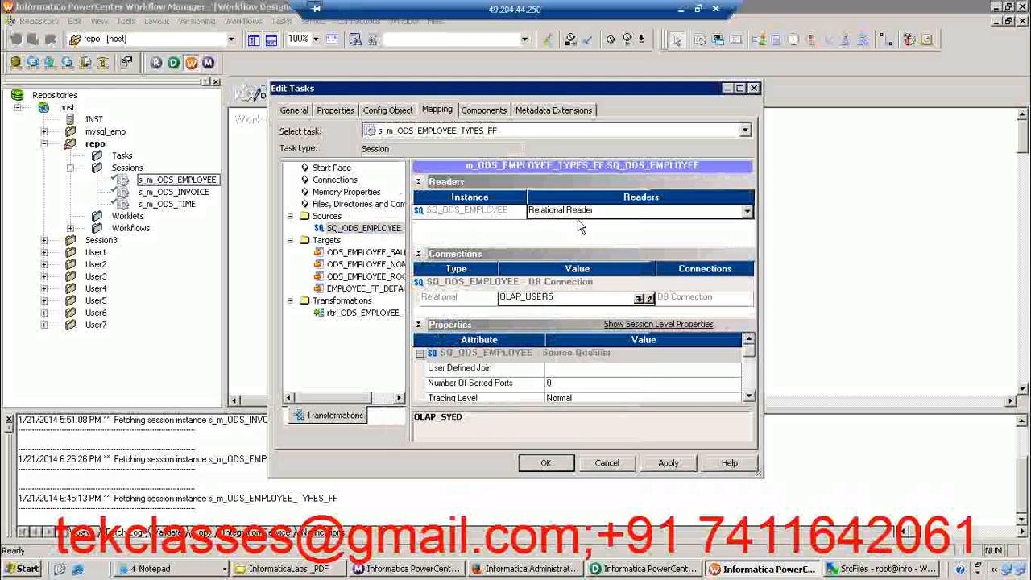
Assign the OLAP_USER5 relational connection to the ODS_EMPLOYEE_SALES target in the session
left_click(385, 254)
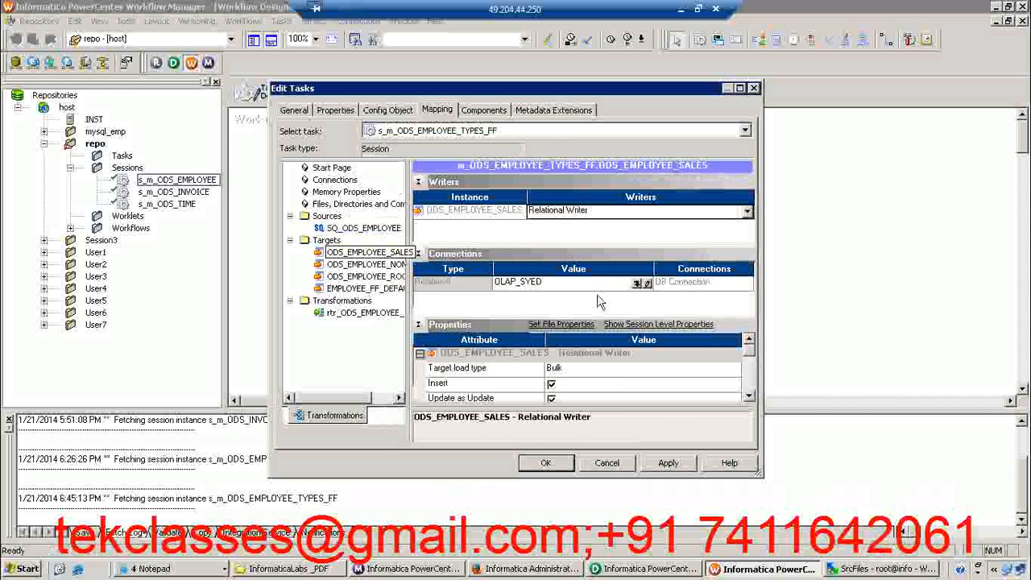
left_click(637, 285)
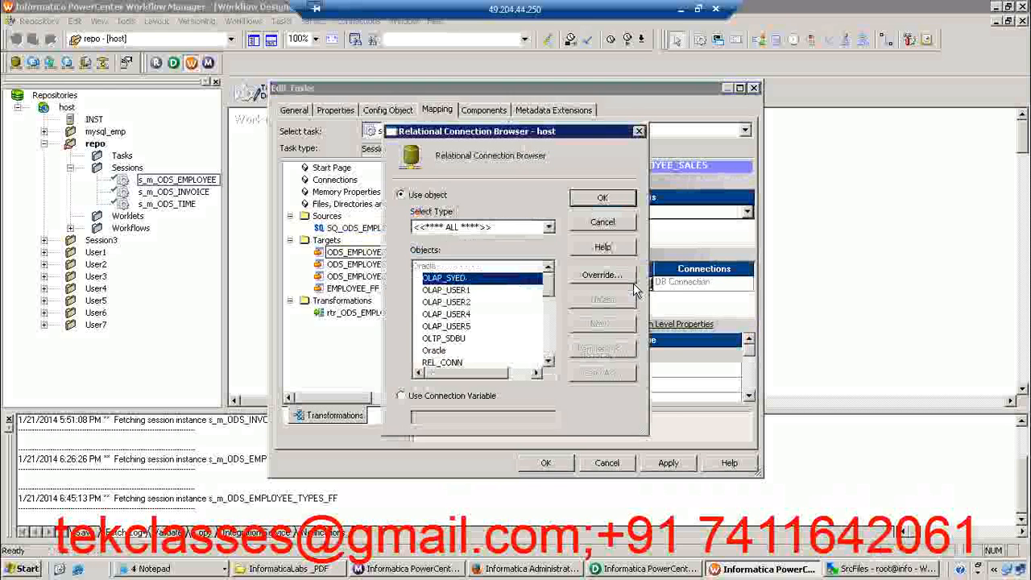
left_click(447, 326)
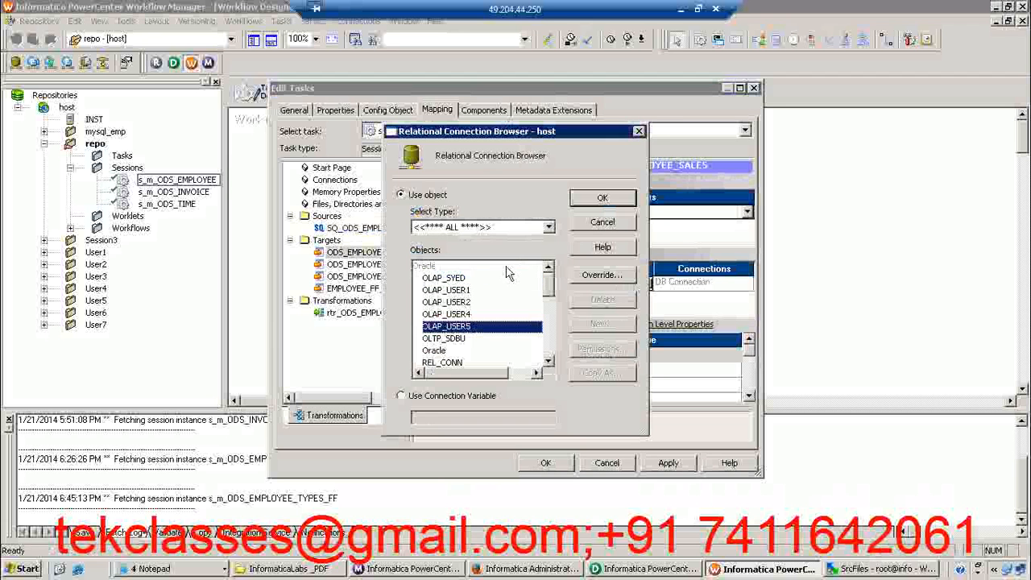
left_click(600, 199)
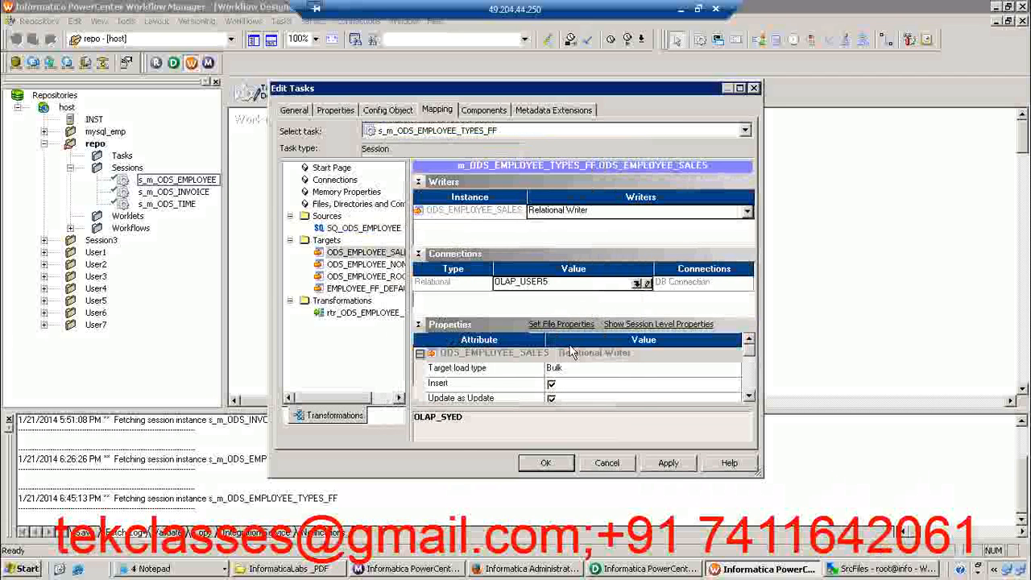
Set the ODS_EMPLOYEE_SALES target load type to Normal and enable its truncate target table option
left_click(561, 370)
left_click(559, 387)
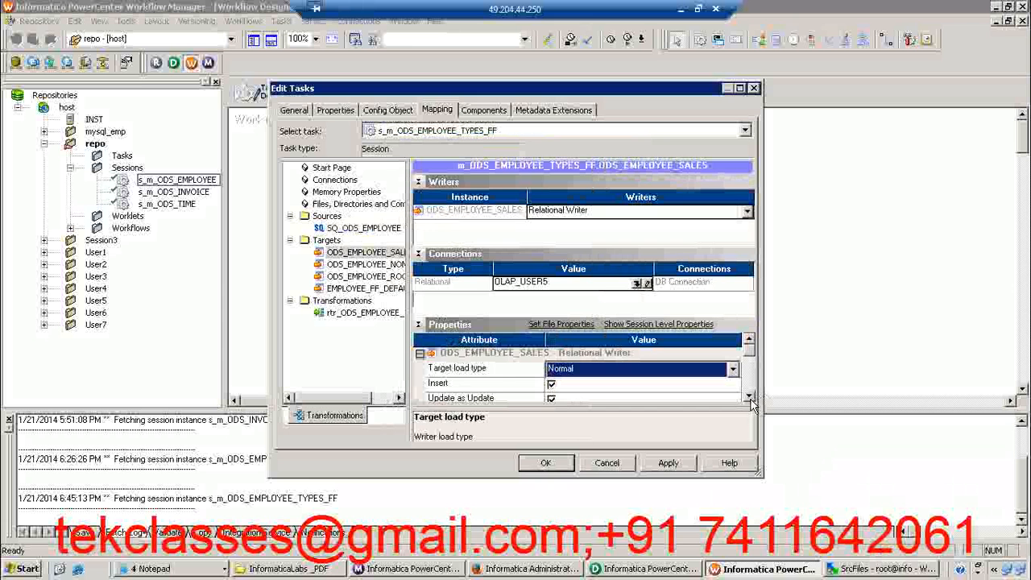
left_click(750, 398)
left_click(750, 399)
left_click(750, 398)
left_click(750, 399)
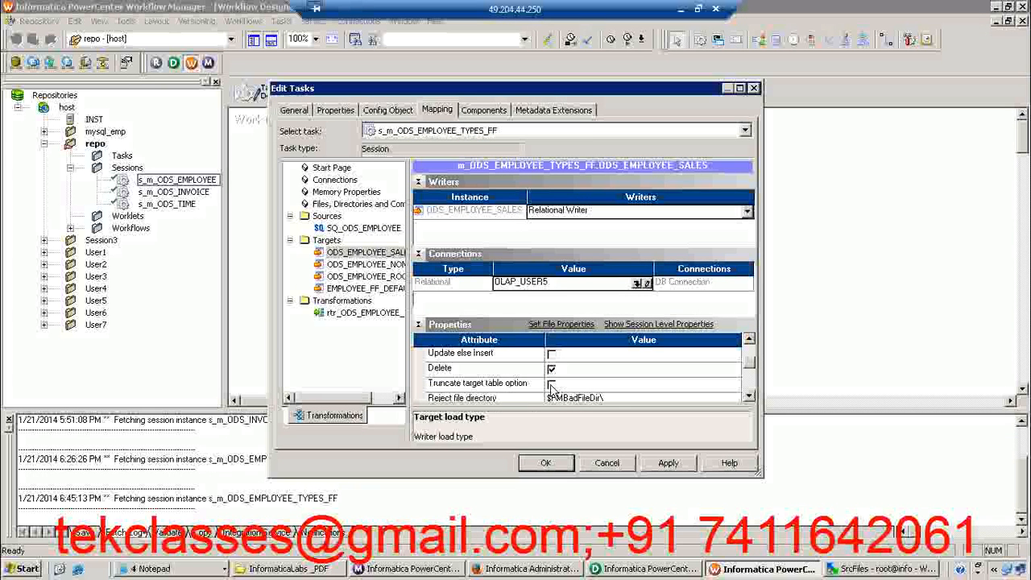
left_click(551, 384)
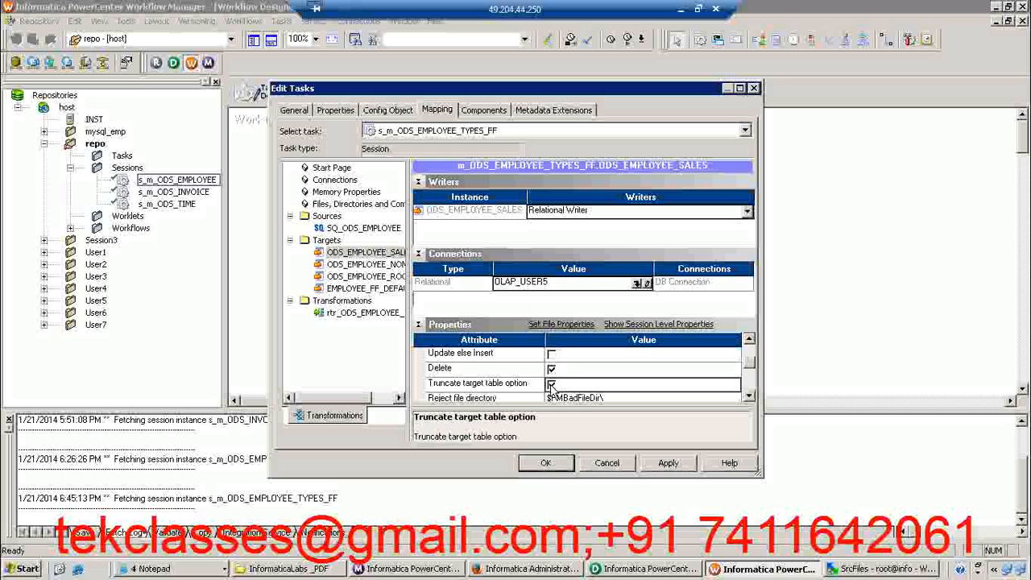
Enable the truncate target table option for the ODS_EMPLOYEE_NON_SALES target and assign it the OLAP_USER5 relational connection
left_click(397, 265)
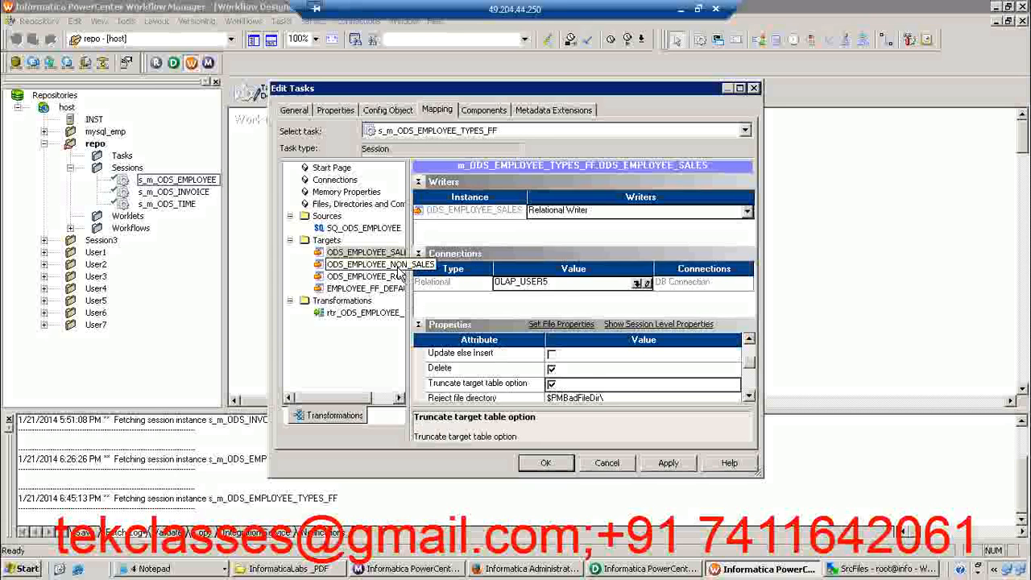
left_click(551, 368)
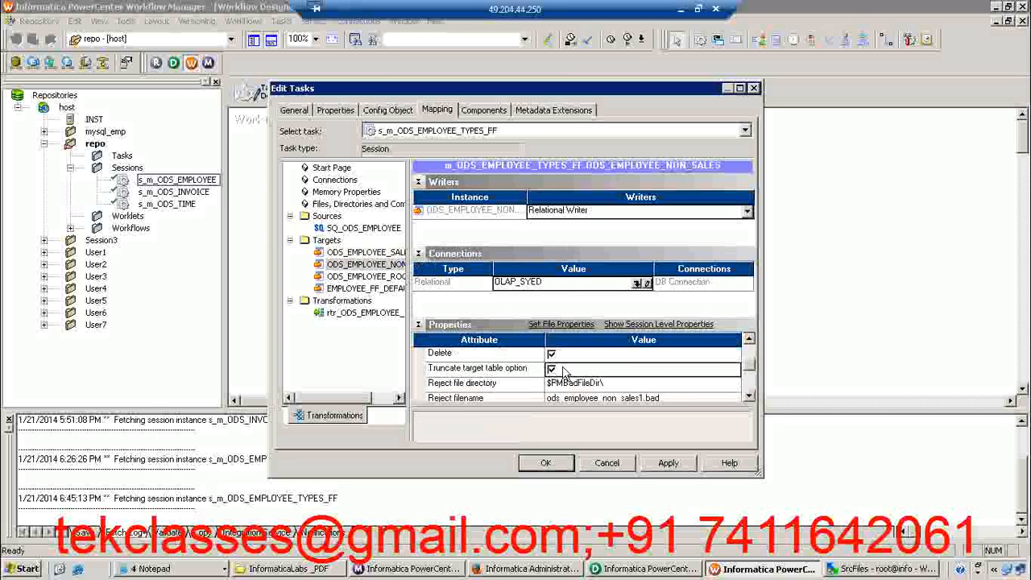
left_click(641, 285)
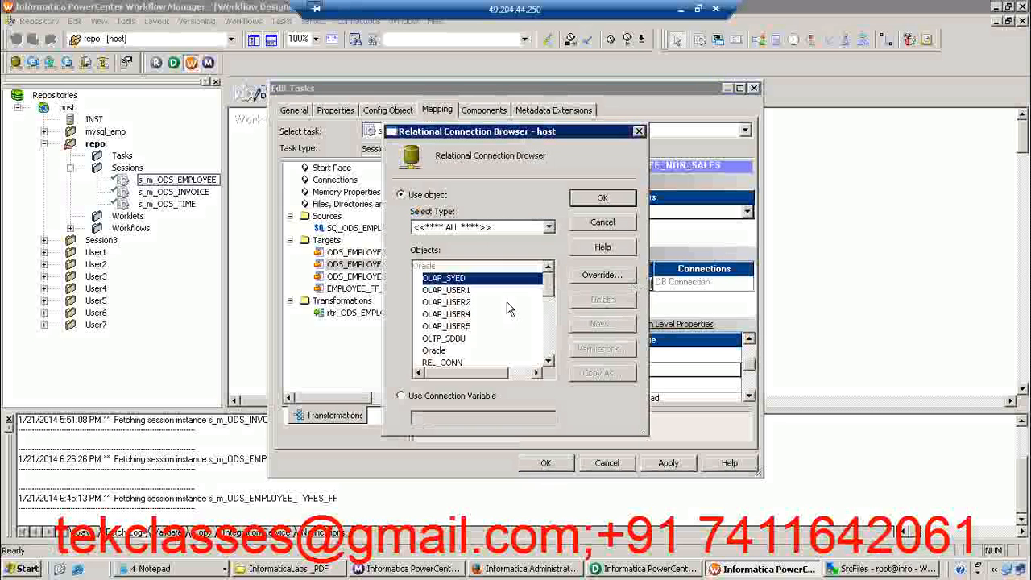
left_click(456, 329)
left_click(602, 198)
Set the target load type of ODS_EMPLOYEE_NON_SALES to Normal
scroll(749, 341, "up", 2)
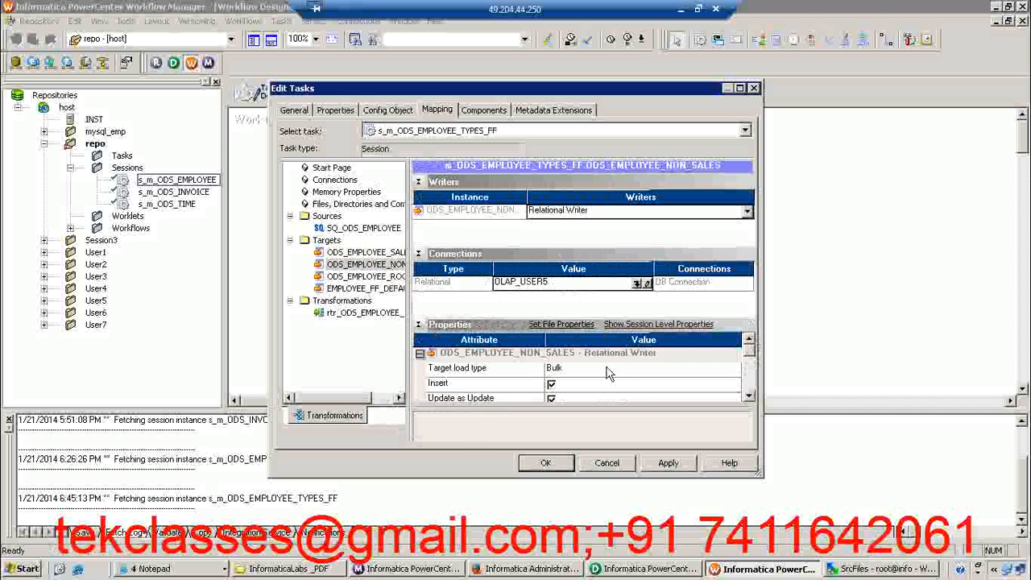
left_click(608, 376)
left_click(586, 393)
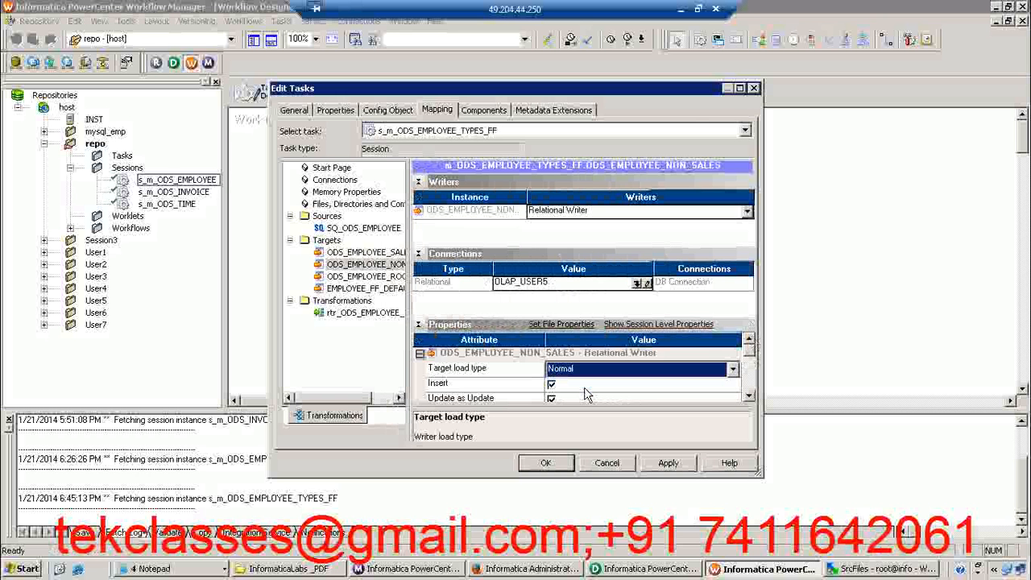
Maximize the task editor and assign the OLAP_USER5 relational connection to the ODS_EMPLOYEE_ROOKIE target
left_click(739, 88)
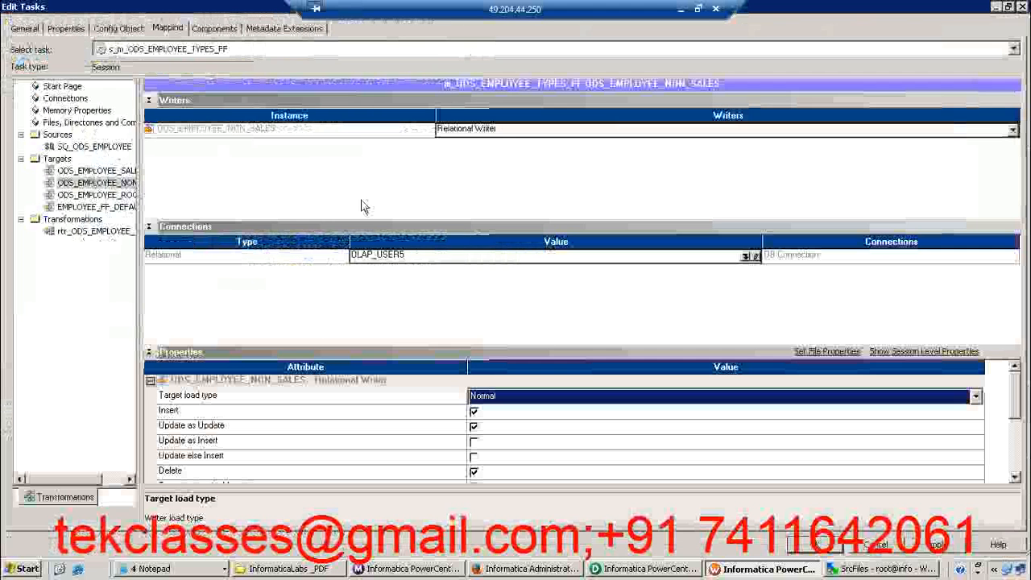
left_click(128, 195)
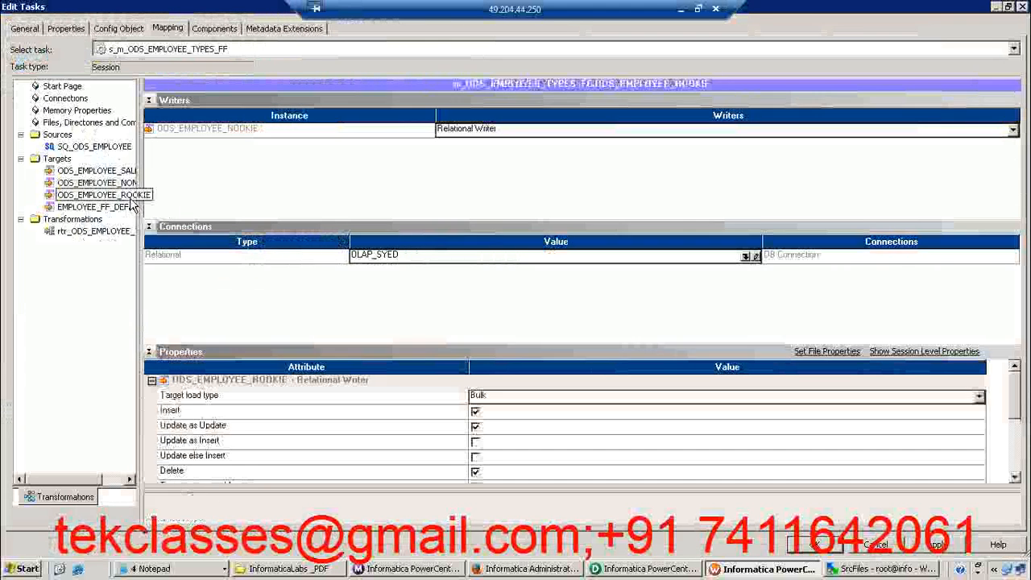
left_click(754, 256)
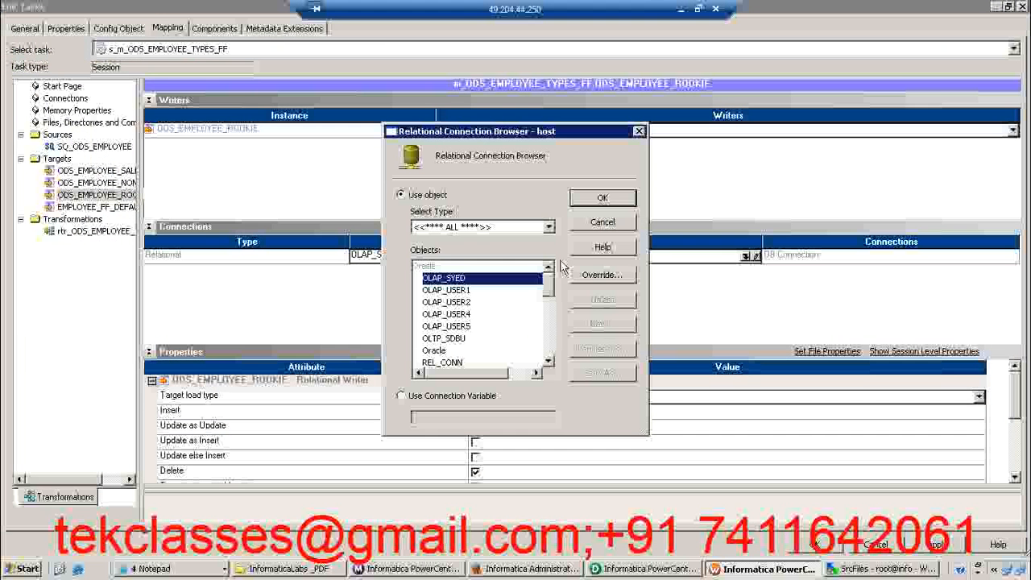
left_click(447, 326)
left_click(602, 199)
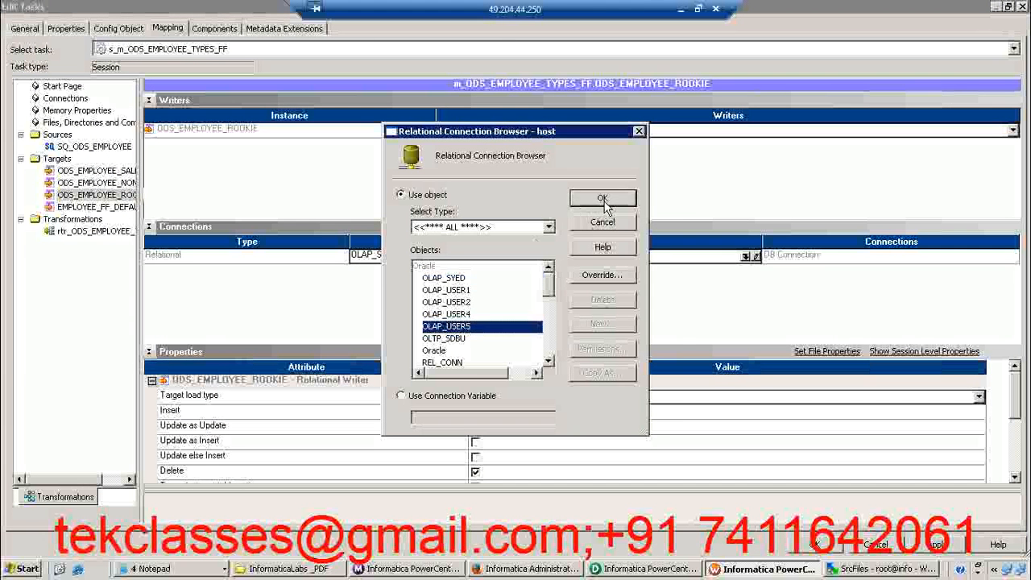
Set the ODS_EMPLOYEE_ROOKIE target load type to Normal, enable its truncate target table option, and apply the changes
left_click(504, 395)
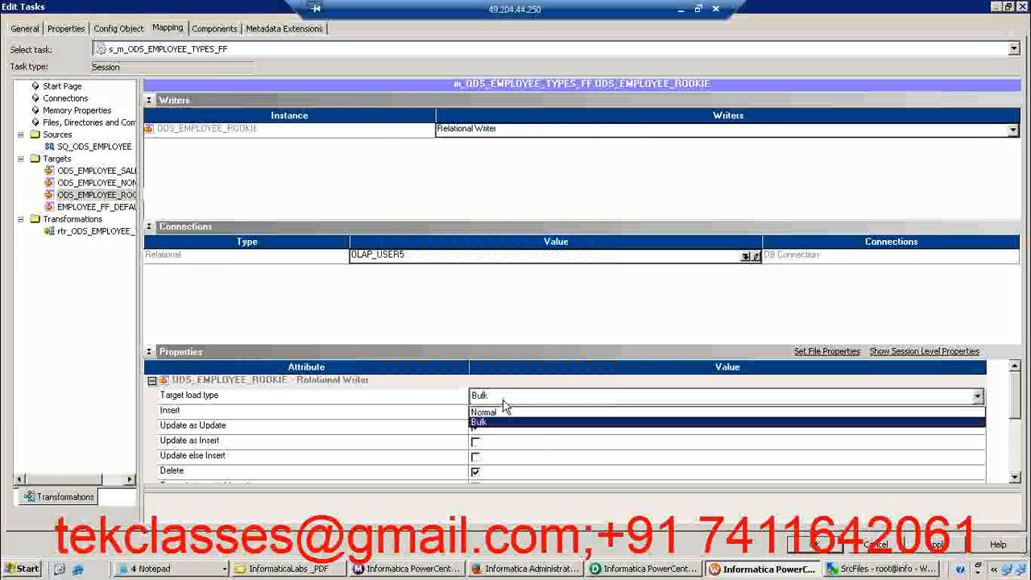
left_click(497, 413)
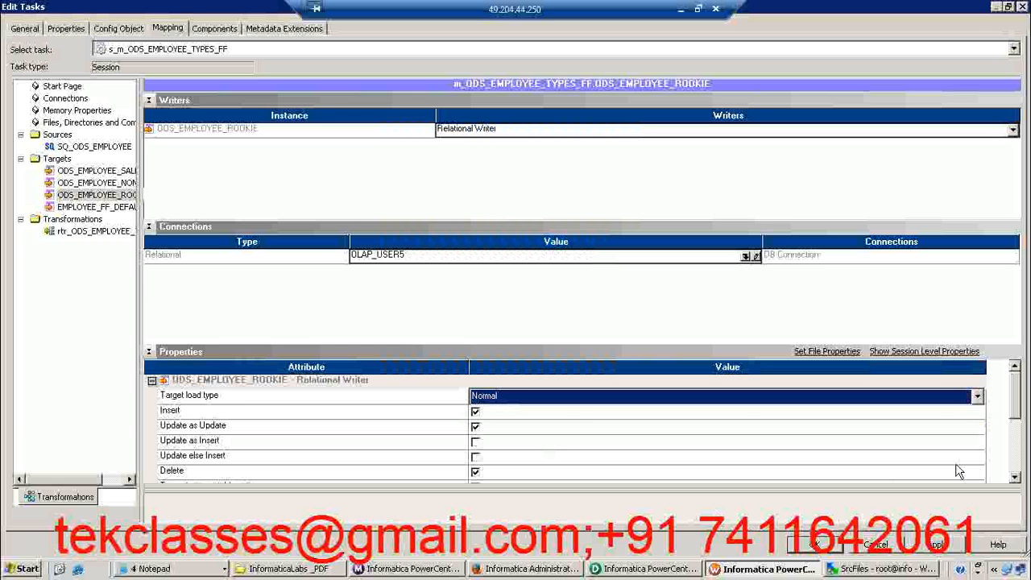
left_click(1015, 477)
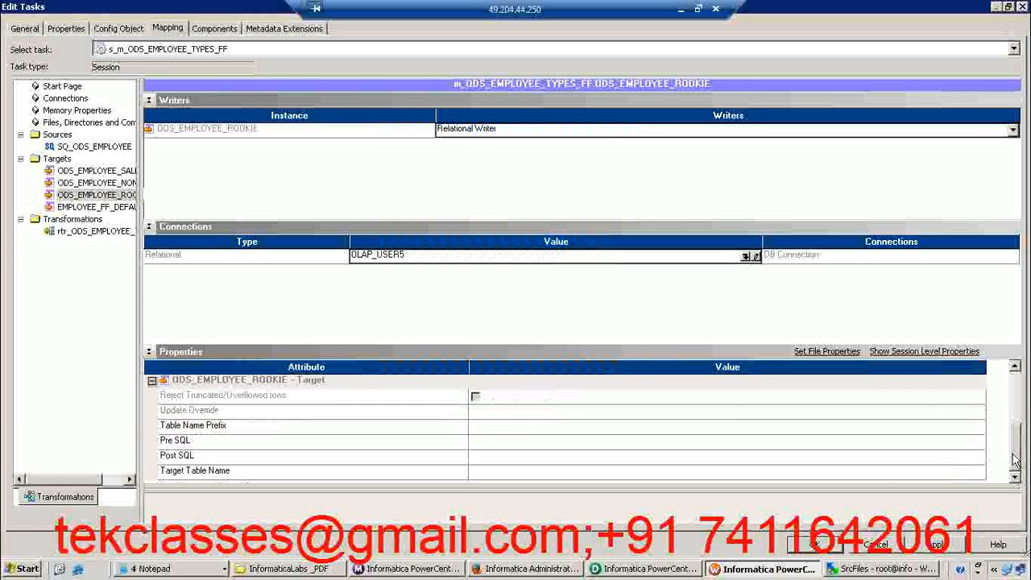
left_click(1014, 403)
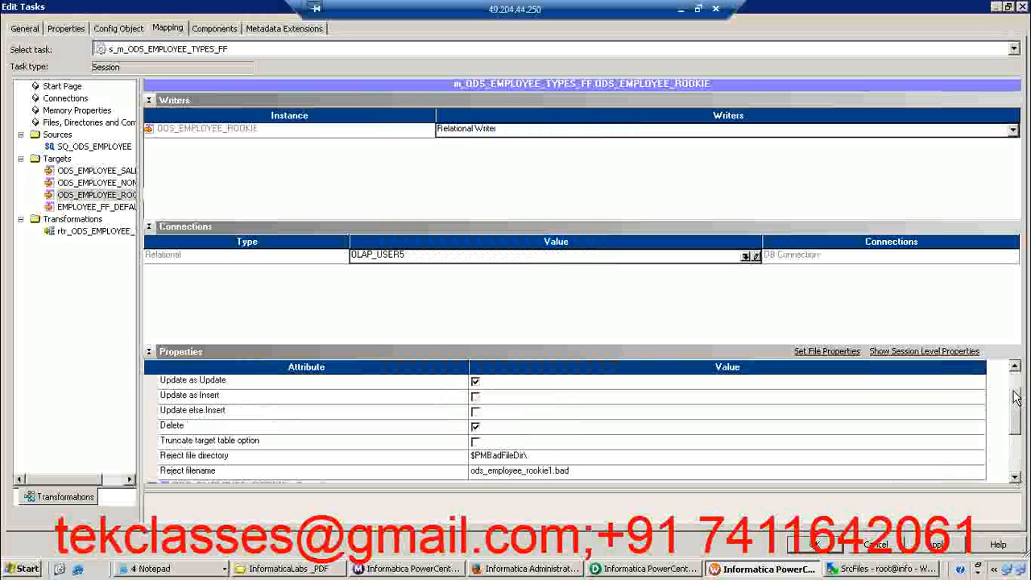
left_click(476, 442)
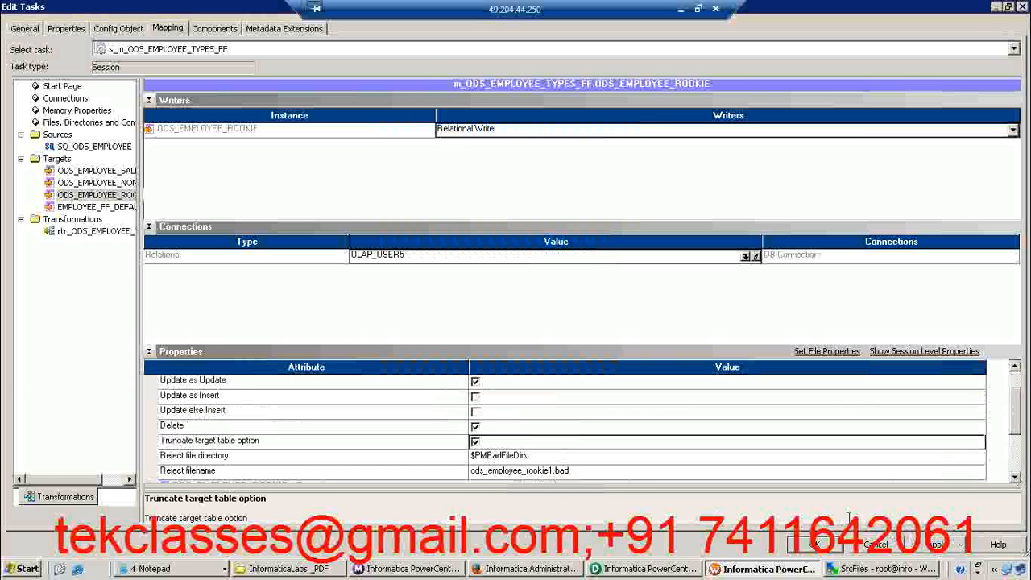
left_click(946, 544)
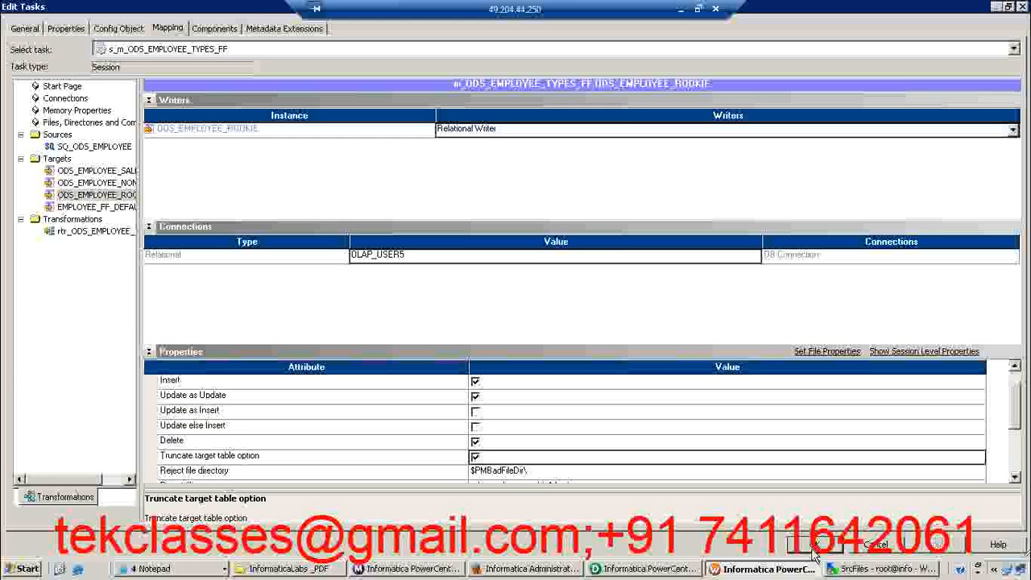
Examine the file writer properties of the EMPLOYEE_FF_DEFAULT target, including Append if Exists and Create Target Directory
left_click(122, 208)
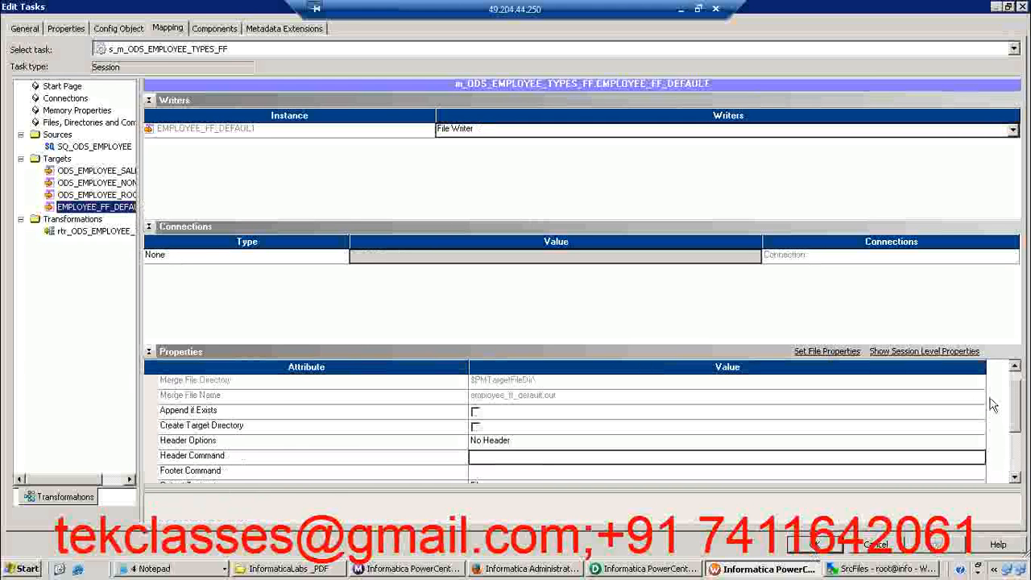
left_click_drag(1017, 401, 1012, 384)
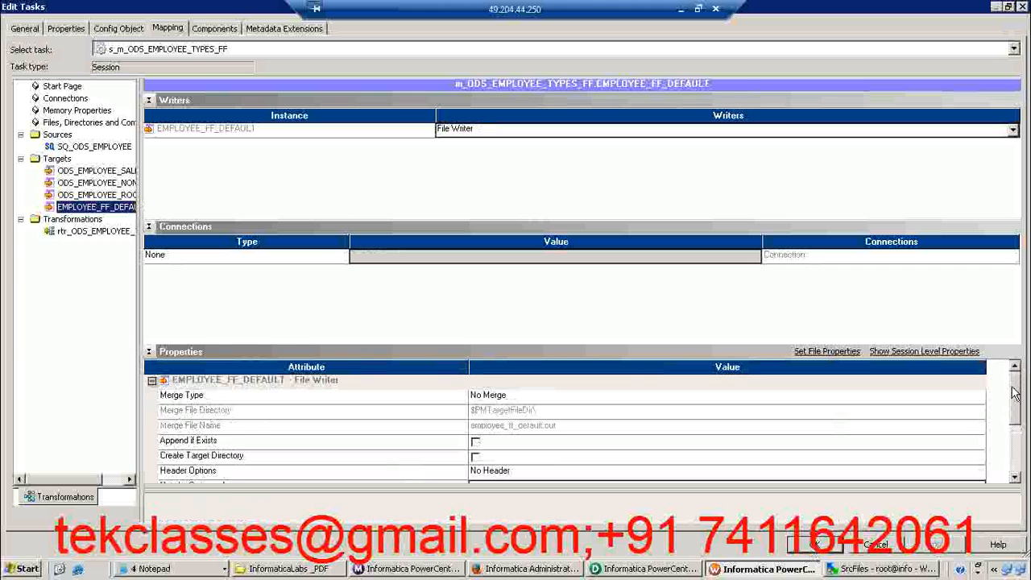
left_click_drag(1014, 394, 1015, 400)
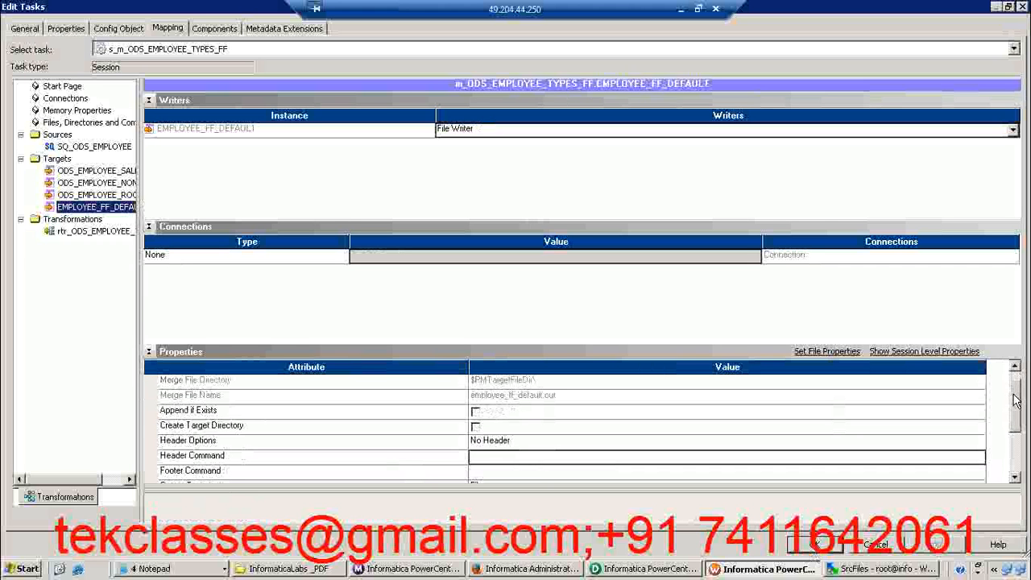
left_click(475, 414)
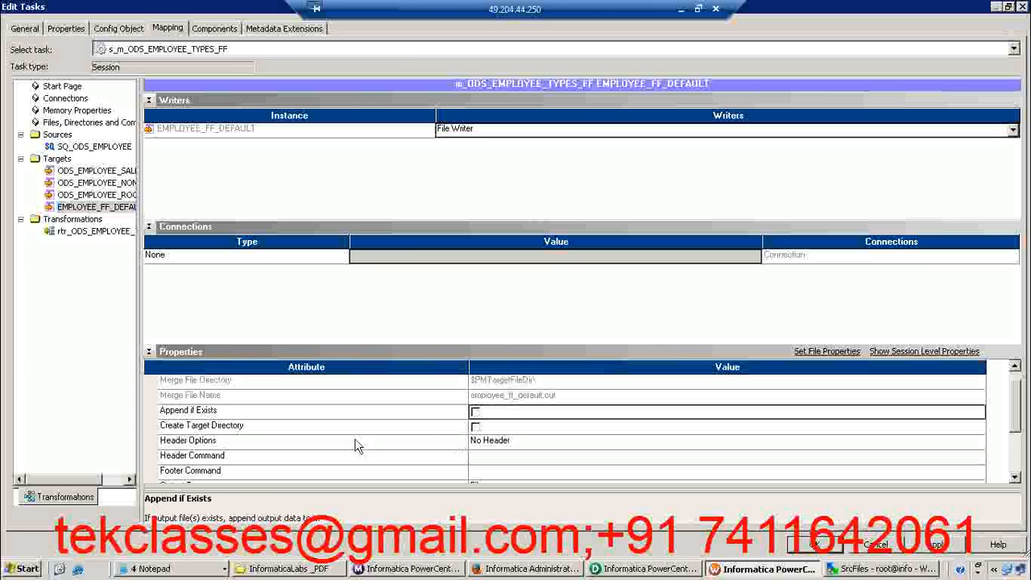
left_click(332, 423)
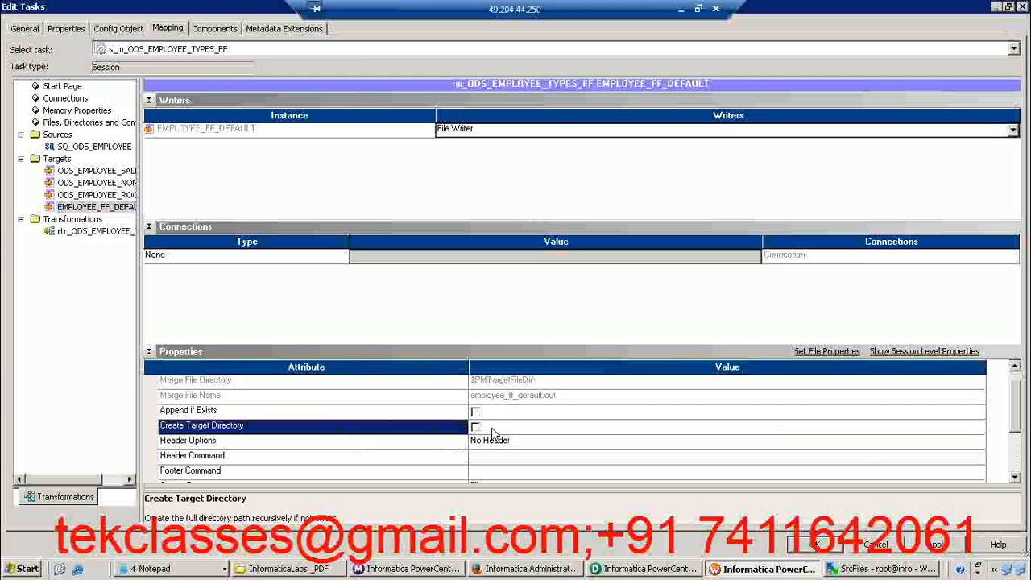
left_click(1016, 477)
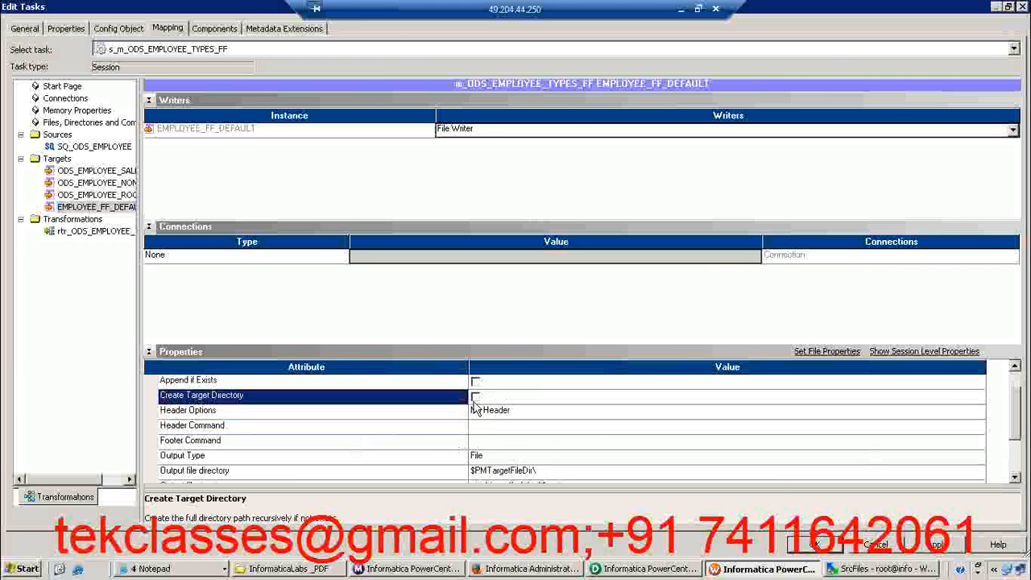
left_click(476, 397)
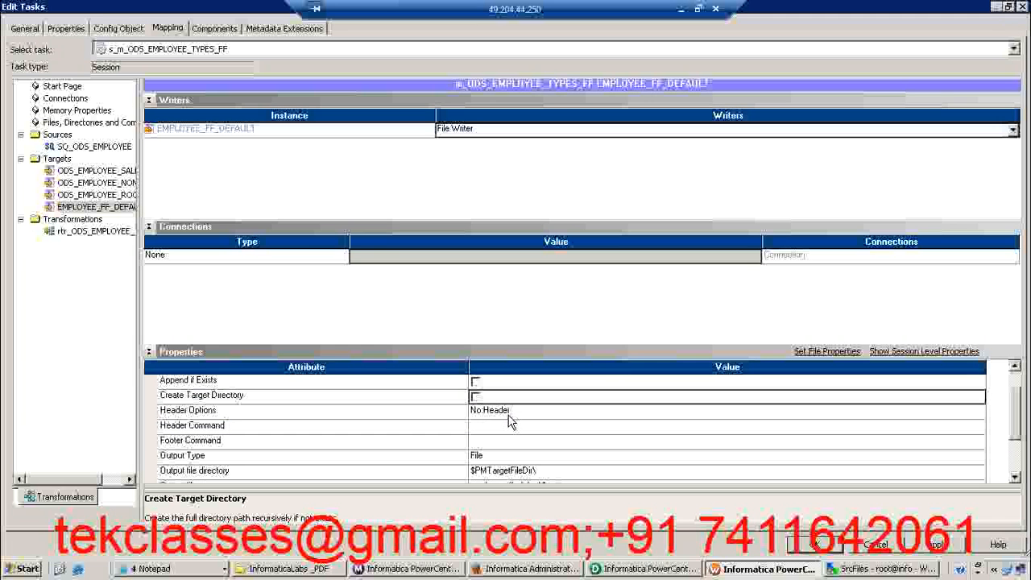
Set the Header Options of the EMPLOYEE_FF_DEFAULT target to Output Field Names
left_click(408, 417)
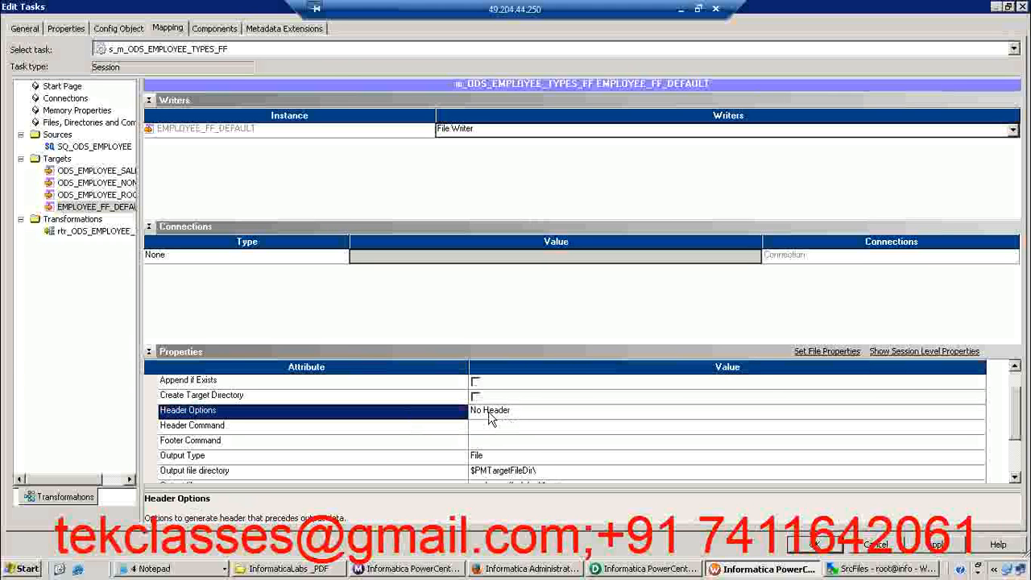
left_click(491, 416)
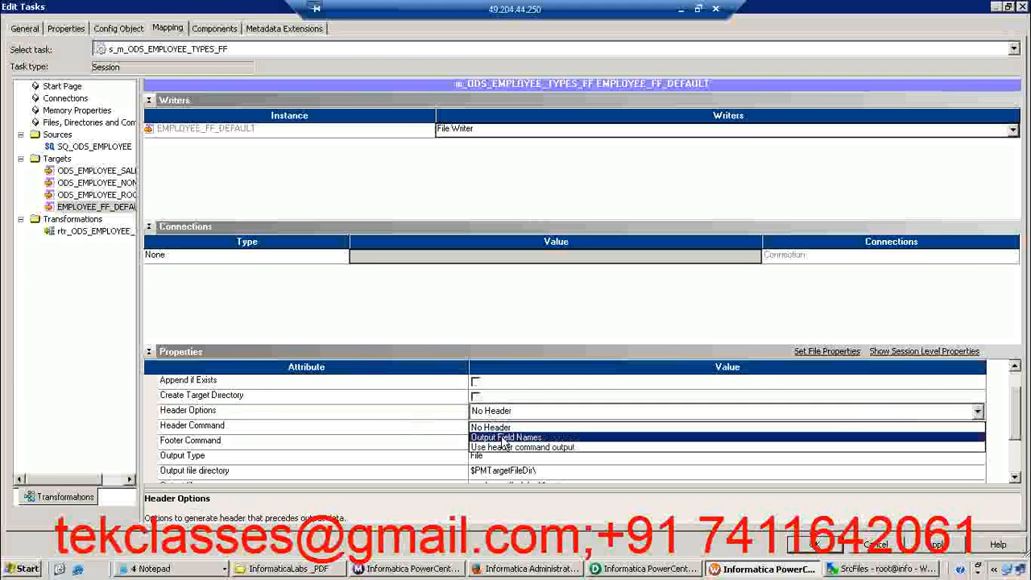
left_click(505, 437)
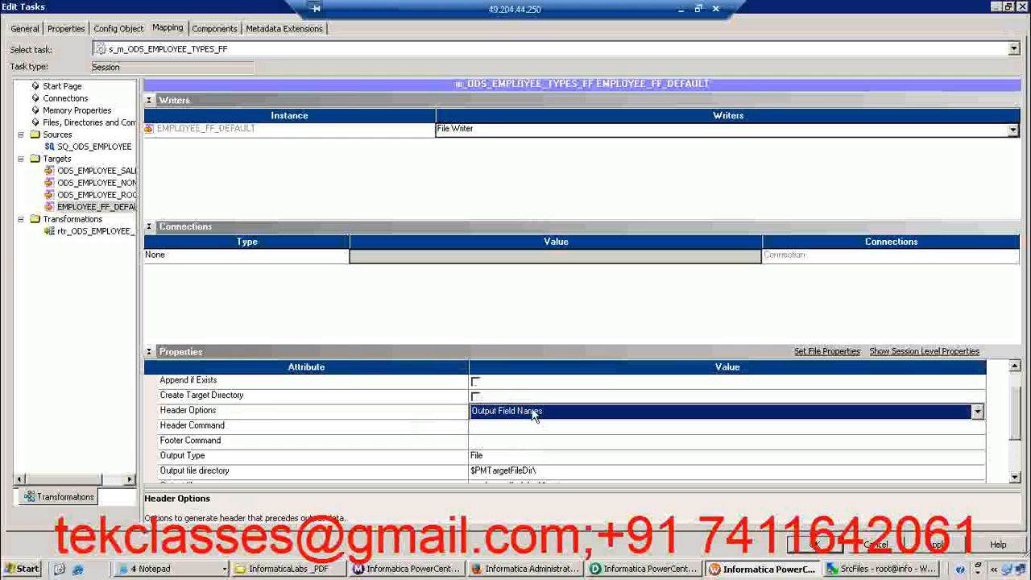
Try Use header command output as the flat-file target's header option and return it to Output Field Names
left_click(533, 415)
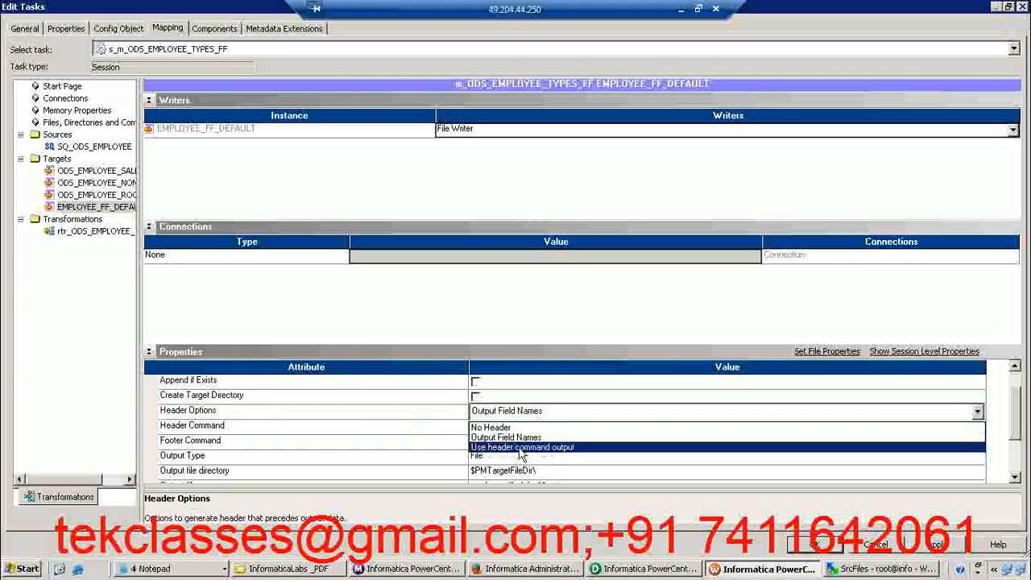
left_click(521, 449)
left_click(516, 427)
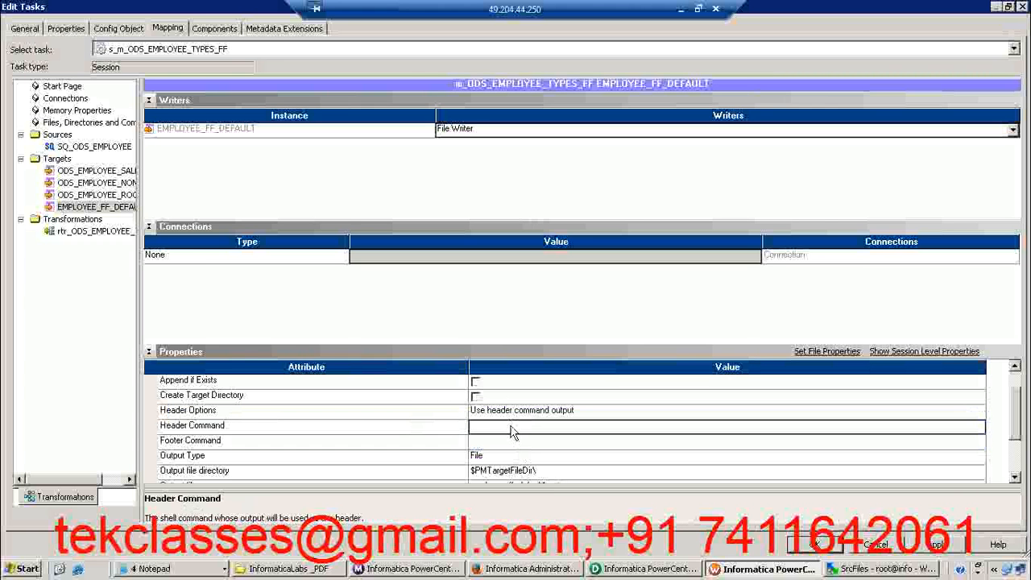
left_click(524, 412)
left_click(525, 413)
left_click(502, 437)
Enter echo "THIS IS EOF" as the Footer Command of the EMPLOYEE_FF_DEFAULT target
left_click(504, 426)
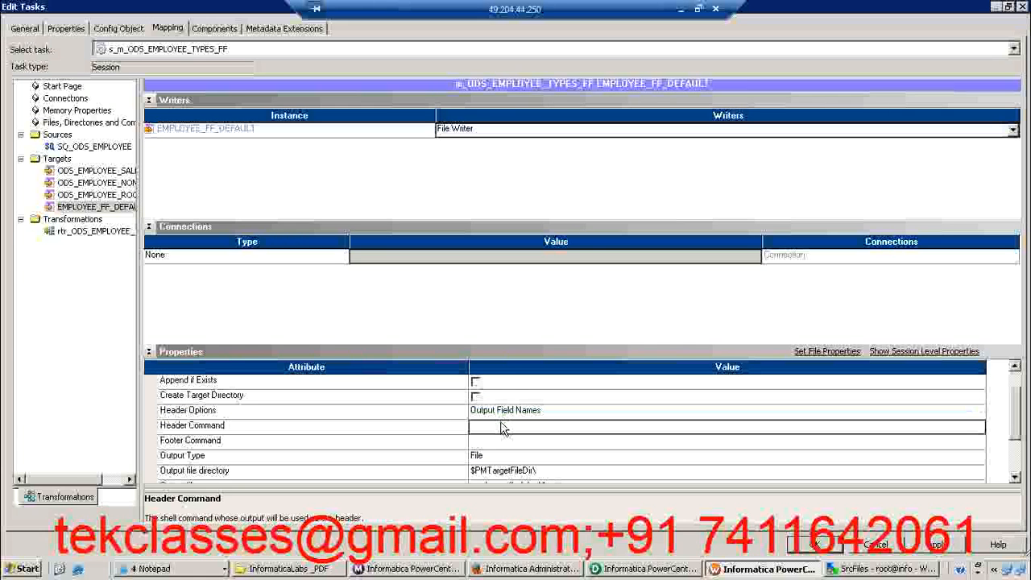
left_click(493, 443)
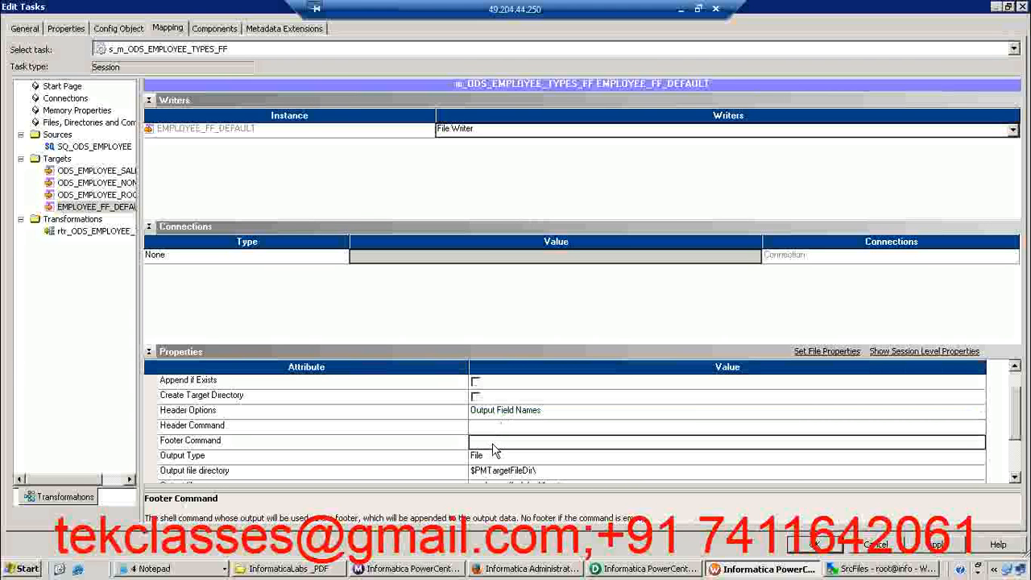
type("echo")
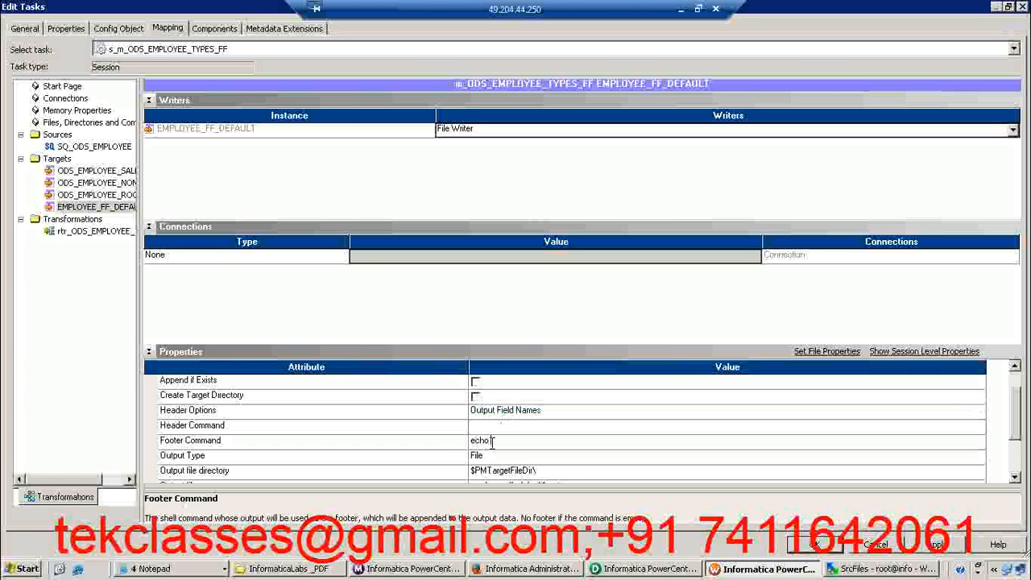
type(" \"THIS IS EOF")
left_click_drag(547, 440, 475, 443)
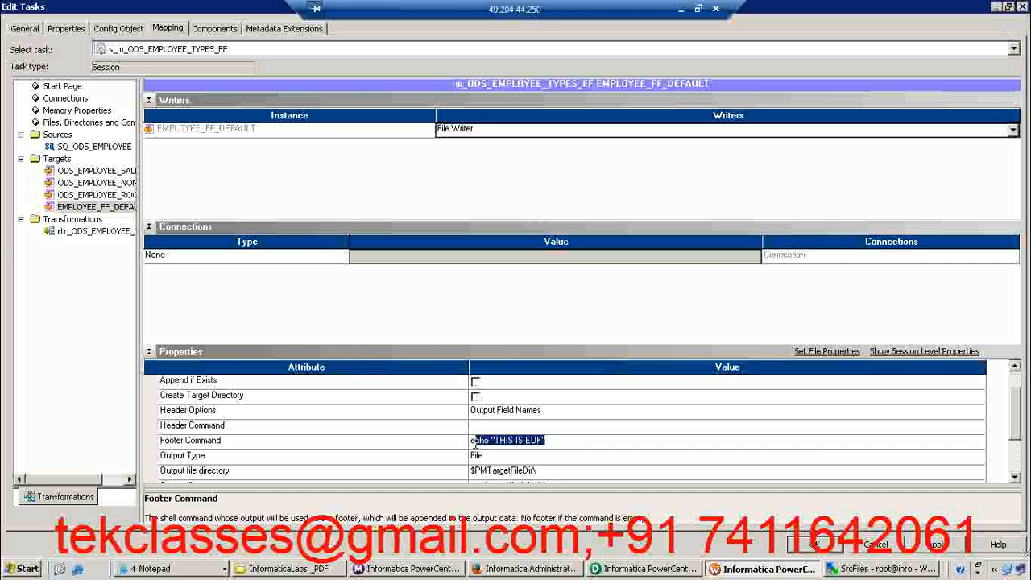
double_click(560, 443)
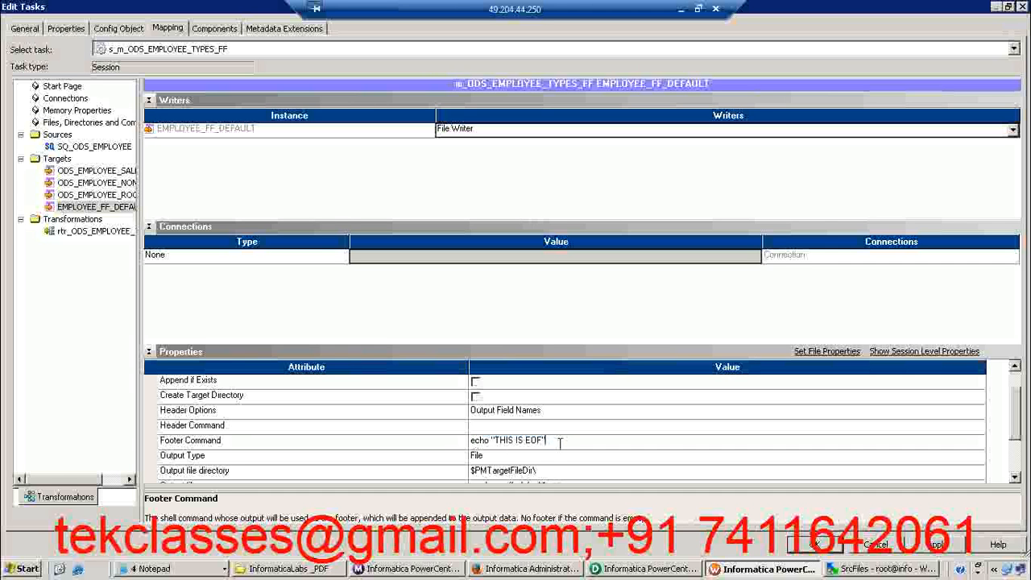
left_click(545, 443)
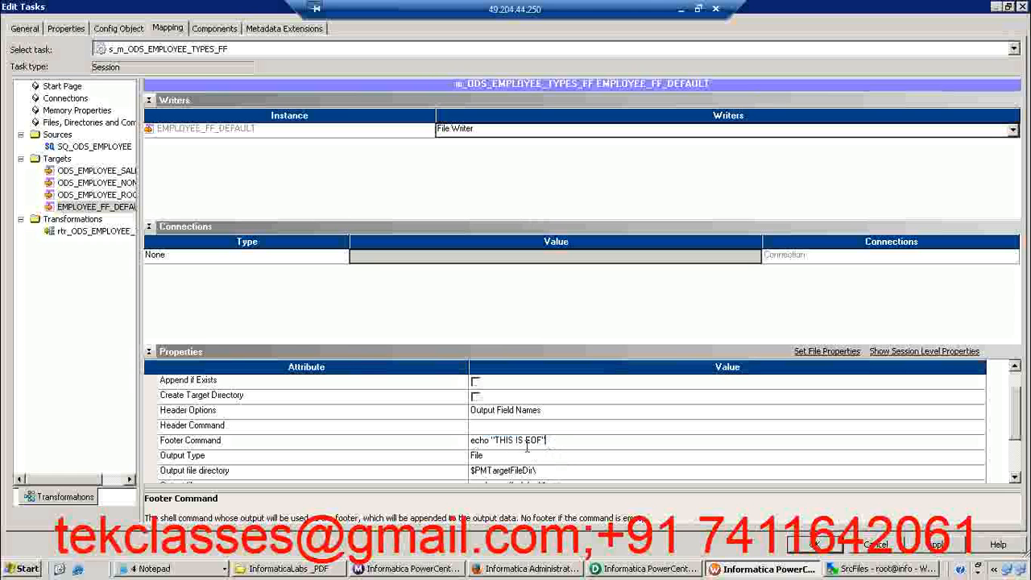
left_click(475, 442)
left_click_drag(555, 443, 459, 442)
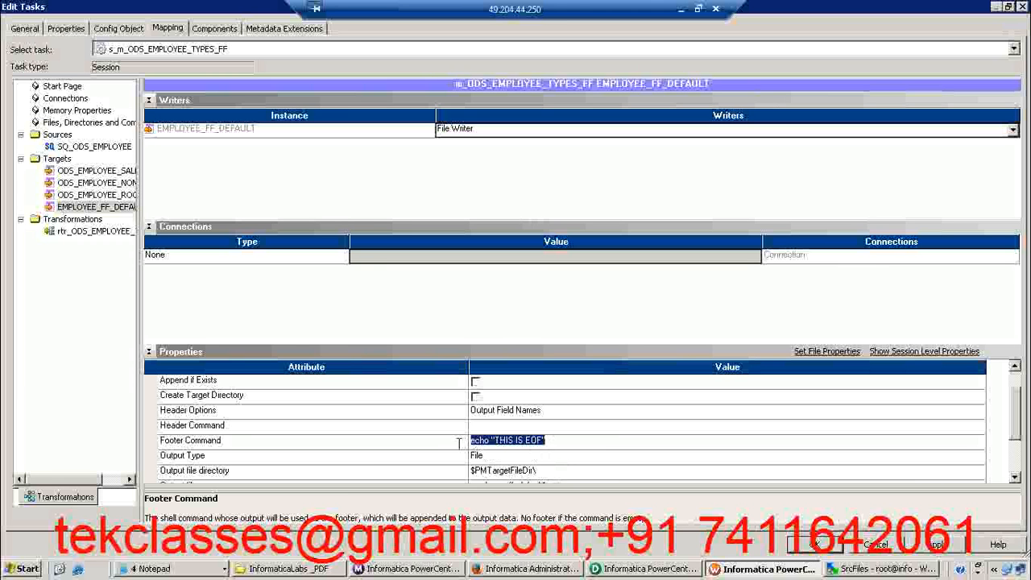
left_click(521, 442)
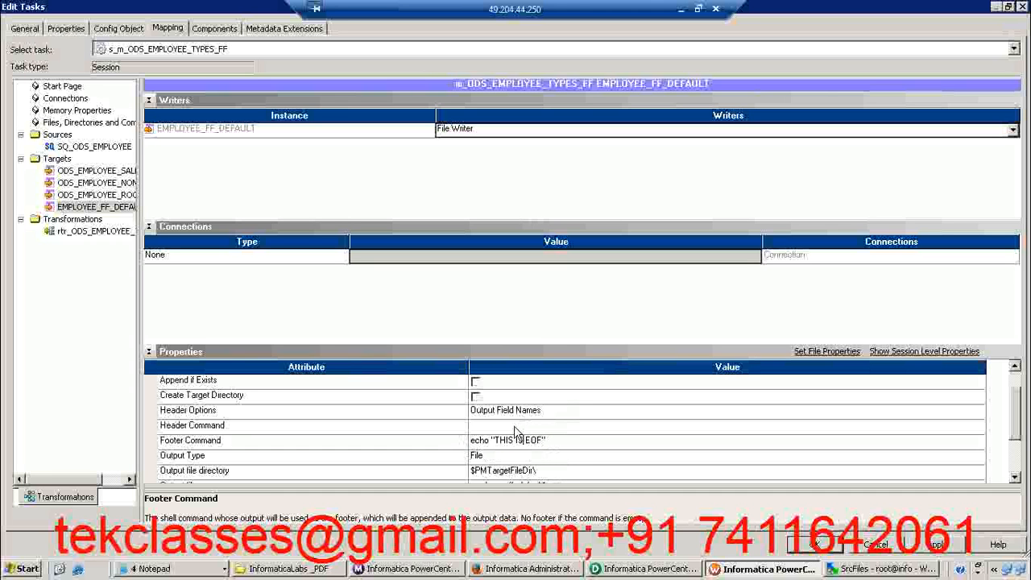
left_click(551, 416)
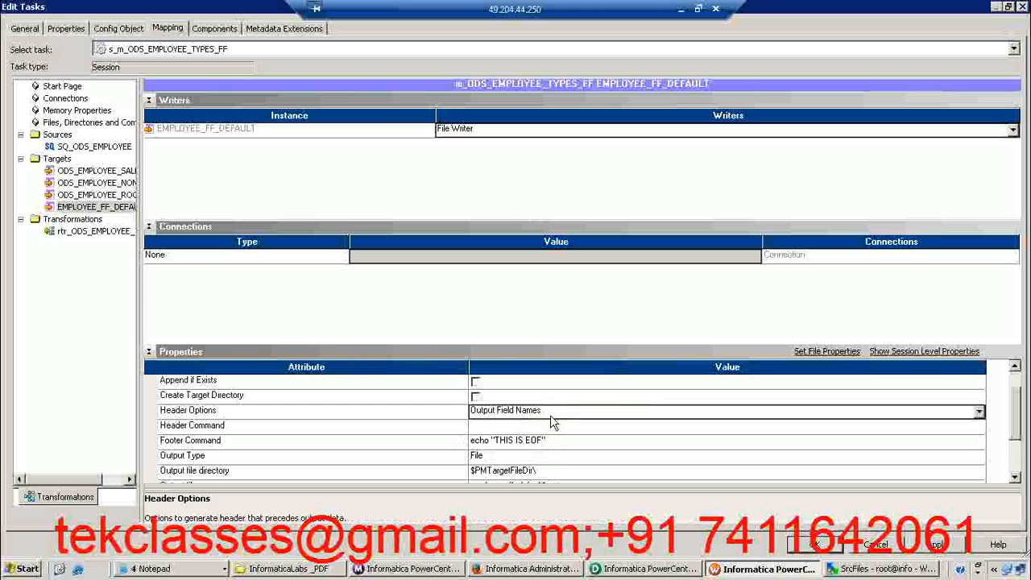
Review the Footer Command, Output Type and Output file directory properties of the EMPLOYEE_FF_DEFAULT target
left_click(449, 445)
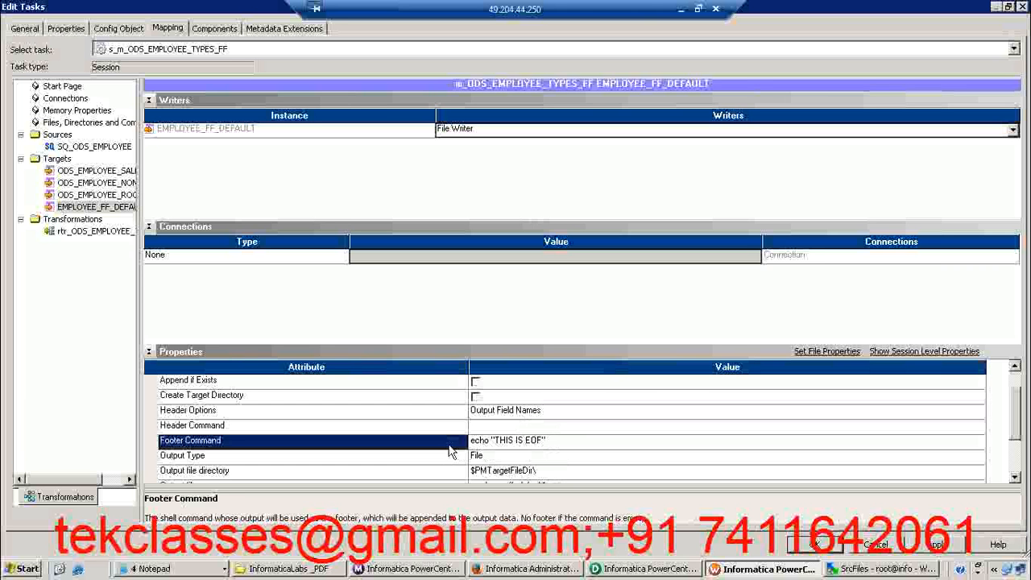
left_click(570, 445)
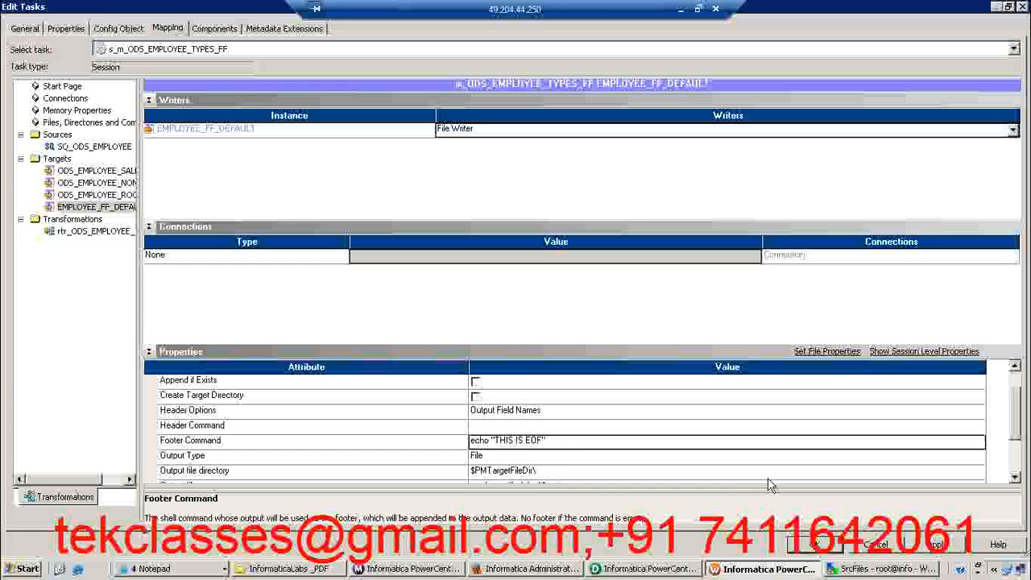
left_click(1014, 477)
left_click(1013, 477)
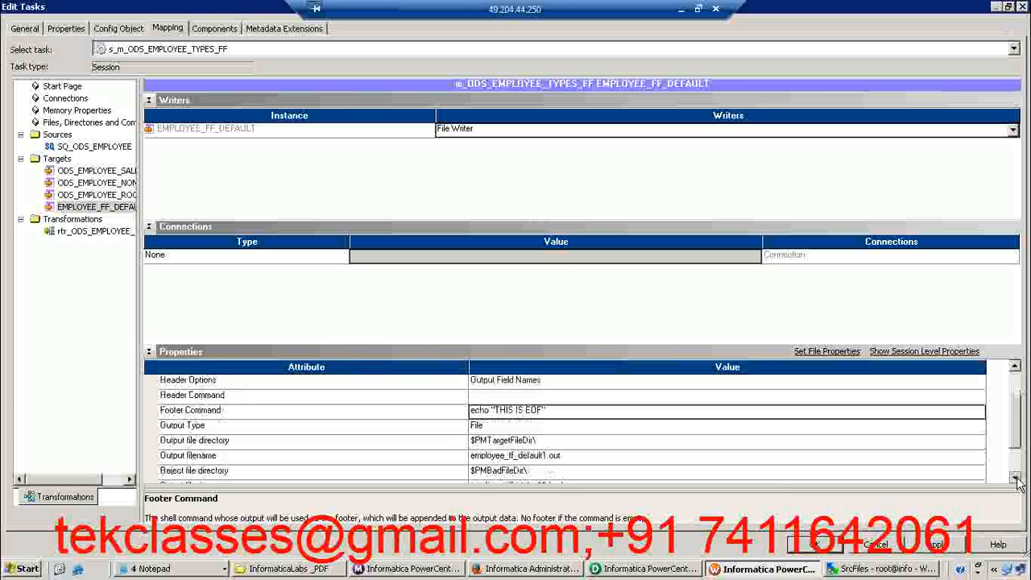
left_click(439, 426)
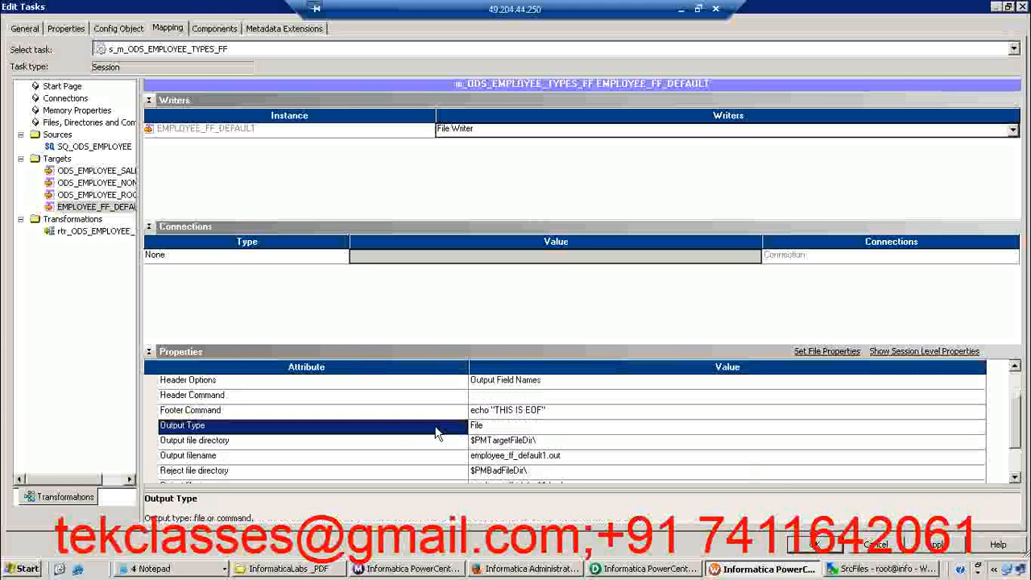
left_click(369, 440)
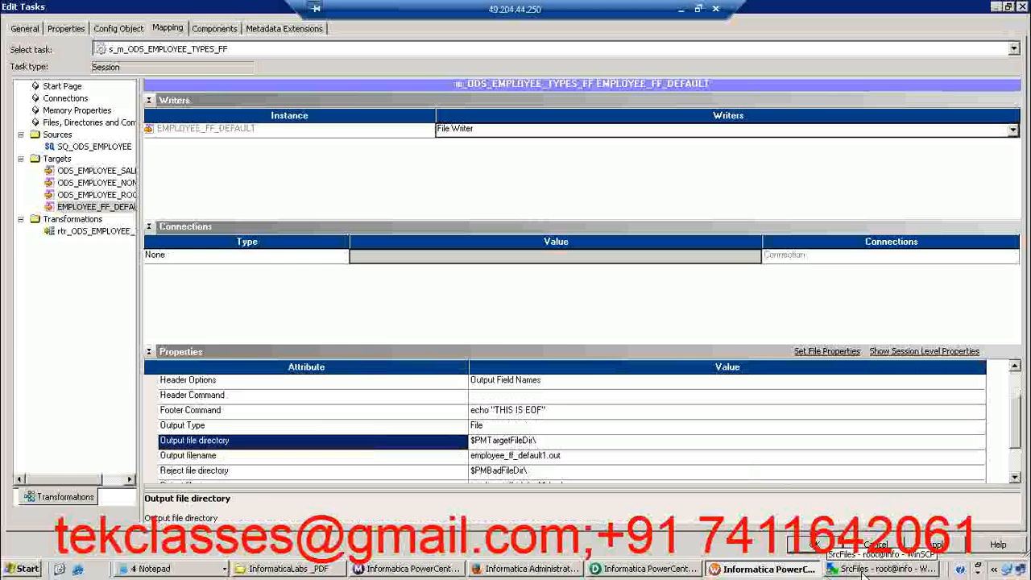
Switch to WinSCP and open the TgtFiles folder under infa_shared on the server to inspect its existing output files
key("alt+Tab")
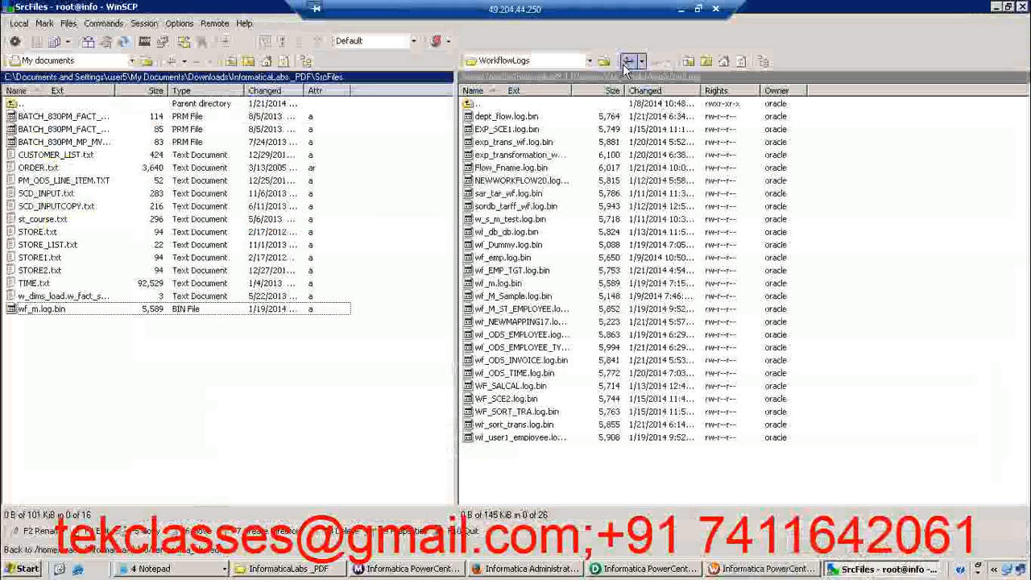
left_click(687, 62)
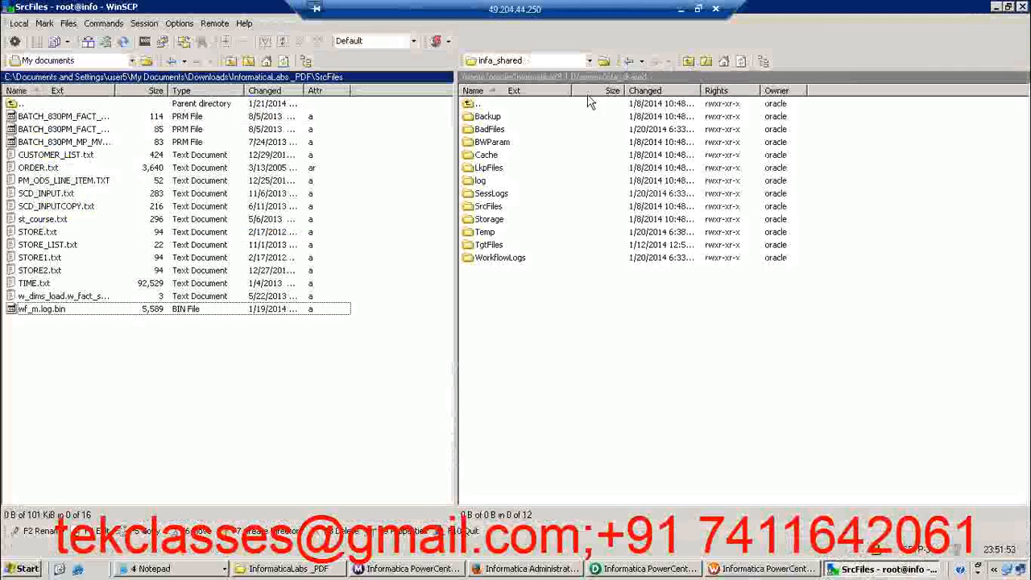
left_click(638, 81)
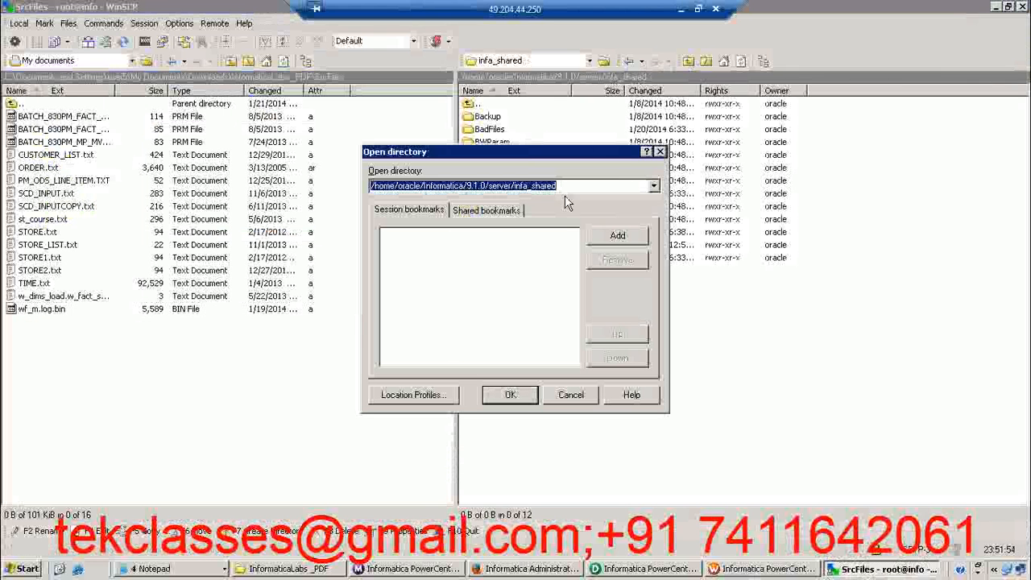
left_click(660, 153)
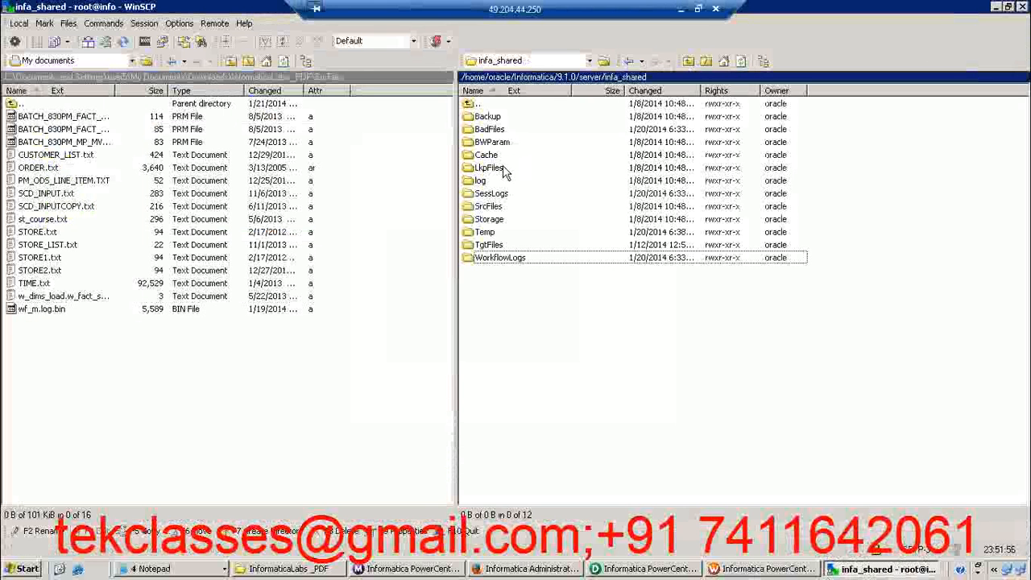
double_click(488, 245)
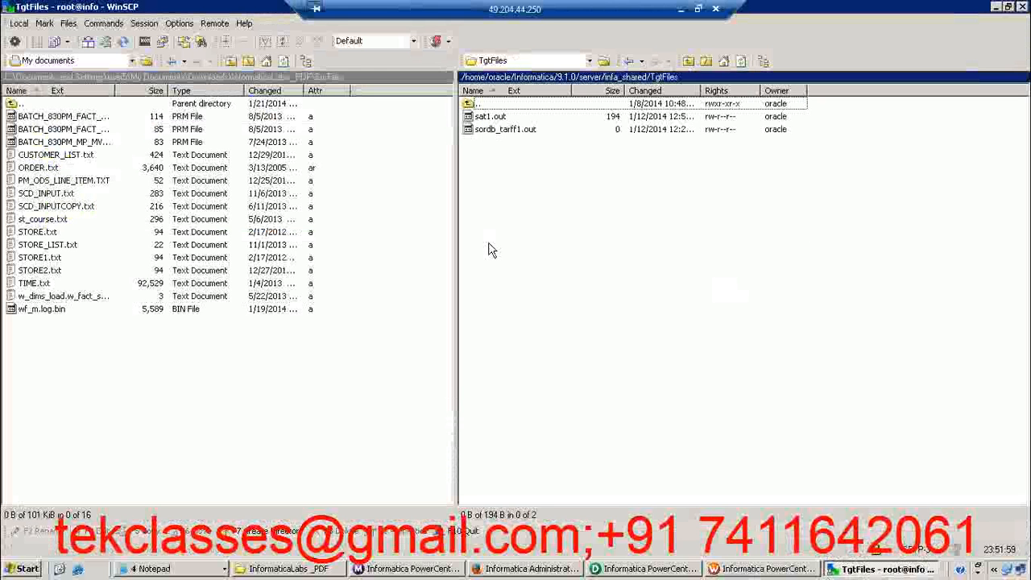
left_click(497, 118)
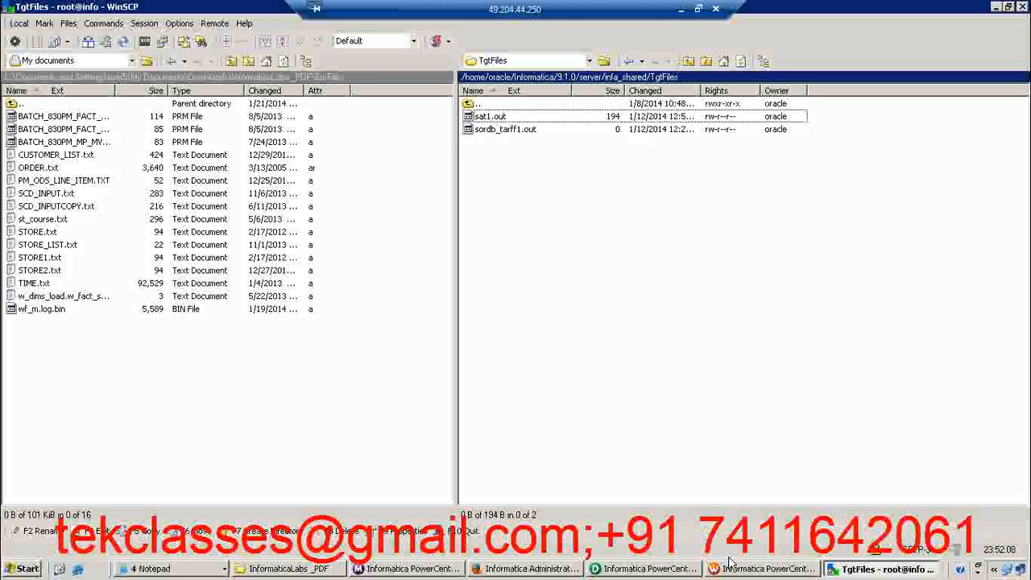
Return to Workflow Manager and set the Output filename of the EMPLOYEE_FF_DEFAULT target to EMPLOYEE_DEFAULT_FF.txt
left_click(765, 568)
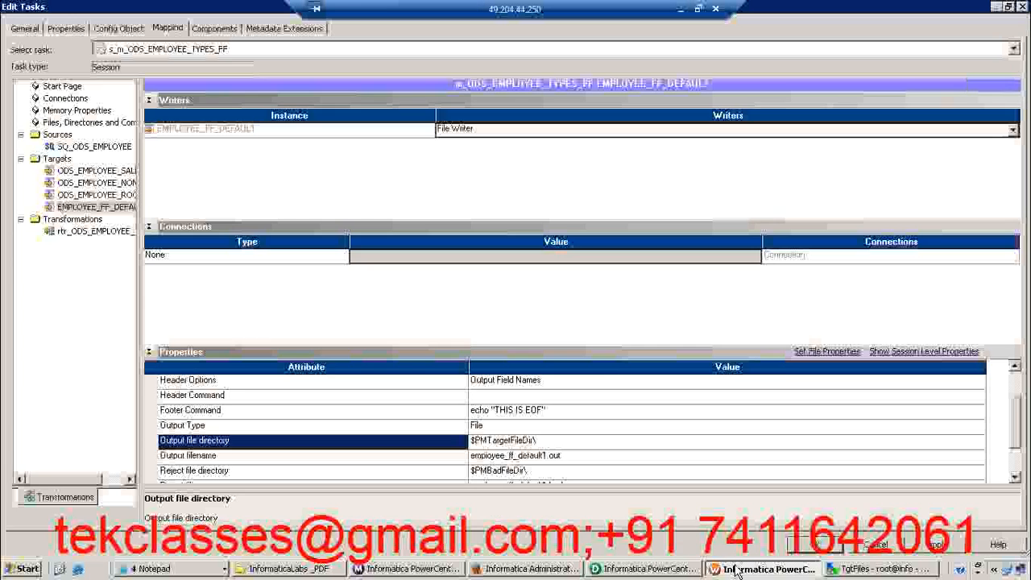
left_click(555, 455)
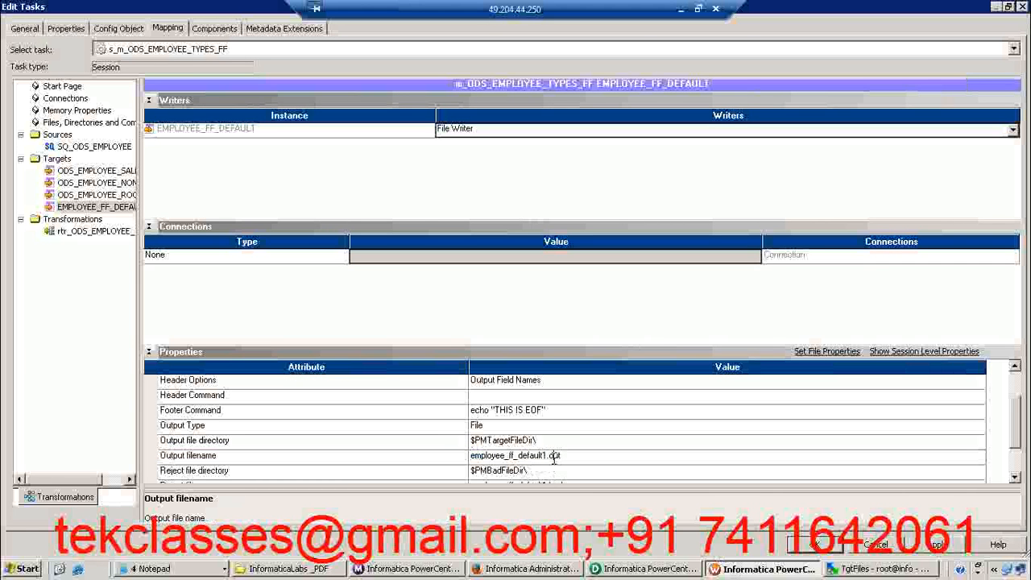
key("BackSpace")
key("BackSpace")
key("BackSpace")
key("BackSpace")
key("BackSpace")
key("BackSpace")
key("BackSpace")
key("BackSpace")
key("BackSpace")
key("BackSpace")
key("BackSpace")
key("BackSpace")
key("BackSpace")
key("BackSpace")
key("BackSpace")
key("BackSpace")
key("BackSpace")
key("BackSpace")
key("BackSpace")
key("BackSpace")
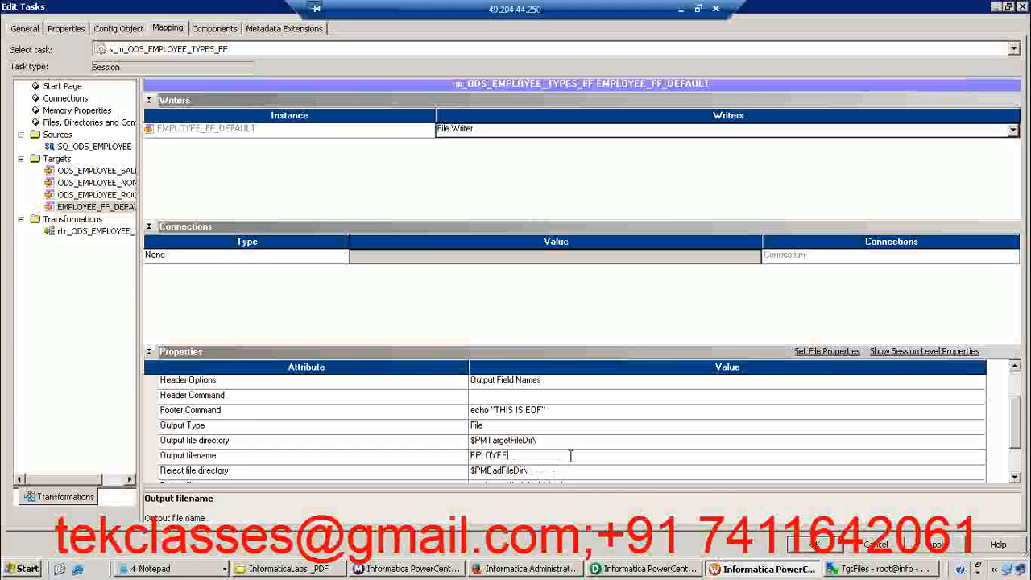
key("BackSpace")
key("BackSpace")
key("BackSpace")
key("BackSpace")
key("BackSpace")
key("BackSpace")
type("MPLOYEE_DEFAULT_FF.txt")
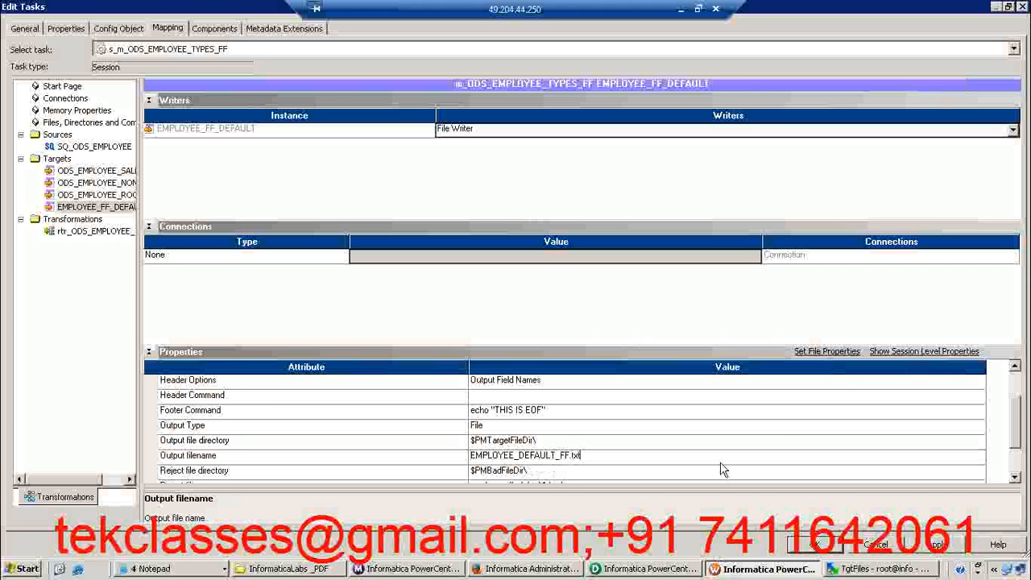
Set the Reject filename of the EMPLOYEE_FF_DEFAULT target to employee_ff_default.bad
left_click(1014, 477)
left_click(1014, 478)
left_click(1014, 477)
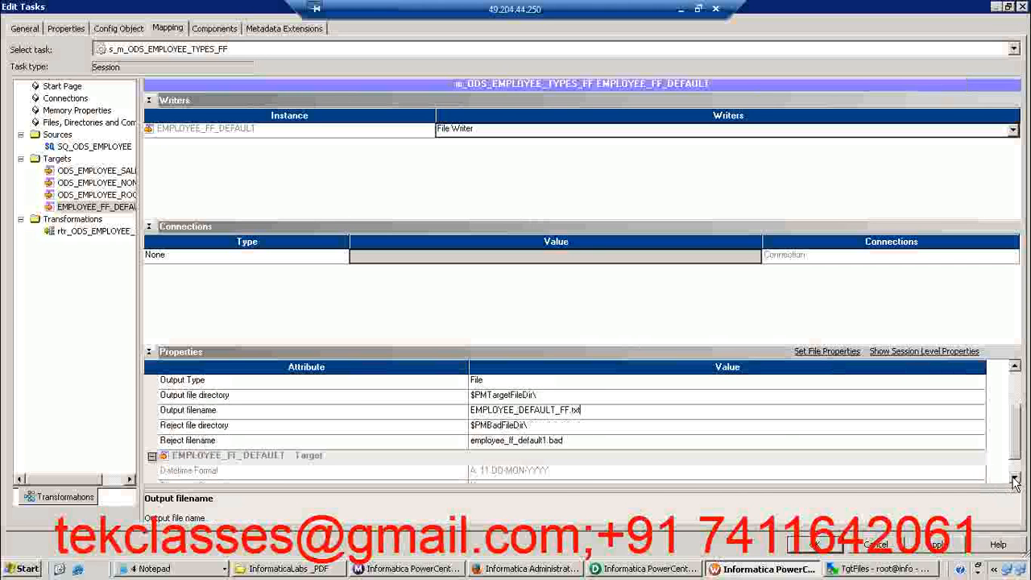
left_click(545, 449)
key("BackSpace")
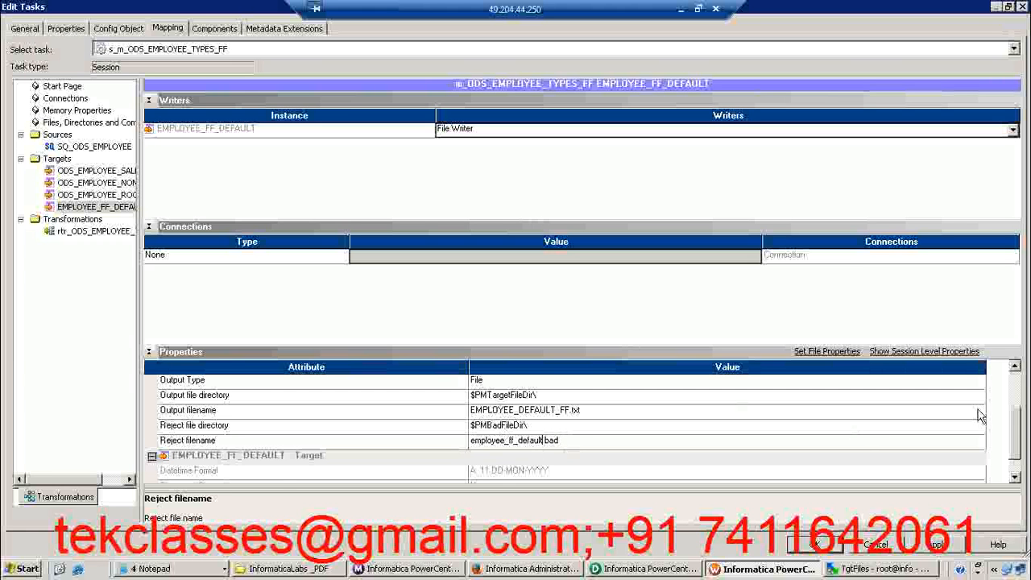
Set the column delimiter of the delimited EMPLOYEE_FF_DEFAULT target file to a comma in its advanced file properties
left_click_drag(1016, 426, 1016, 410)
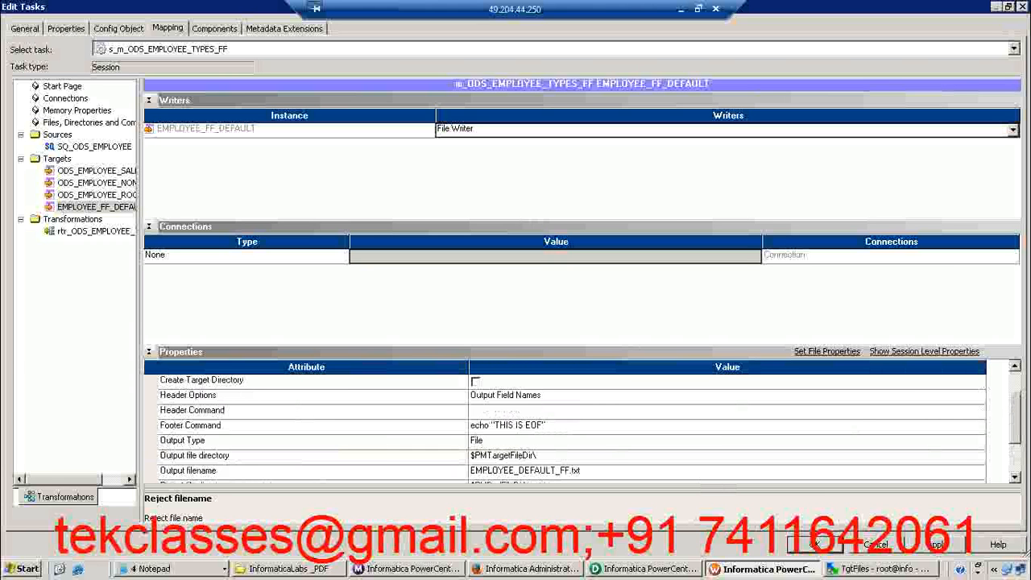
left_click_drag(1017, 417, 1017, 422)
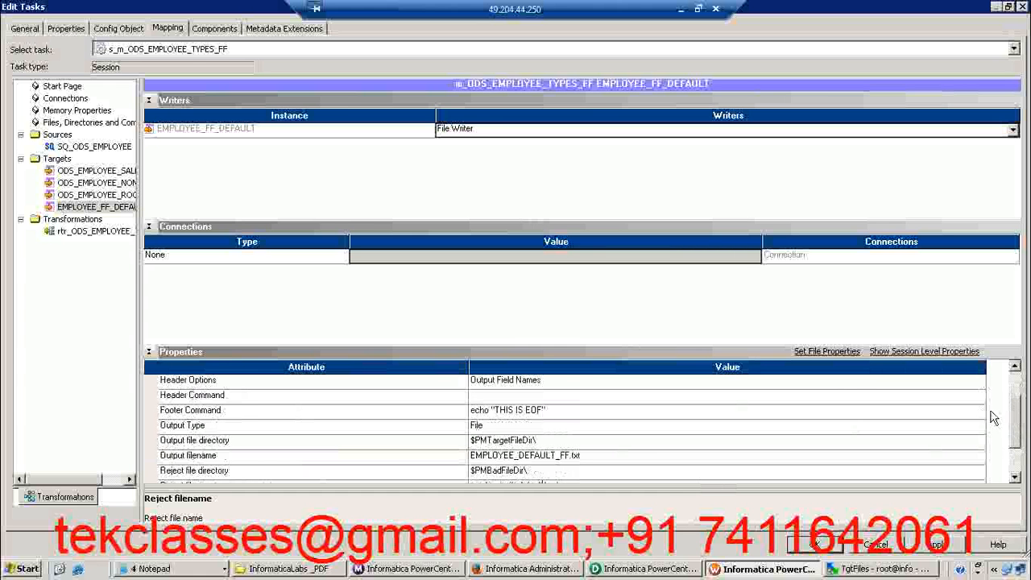
left_click(822, 352)
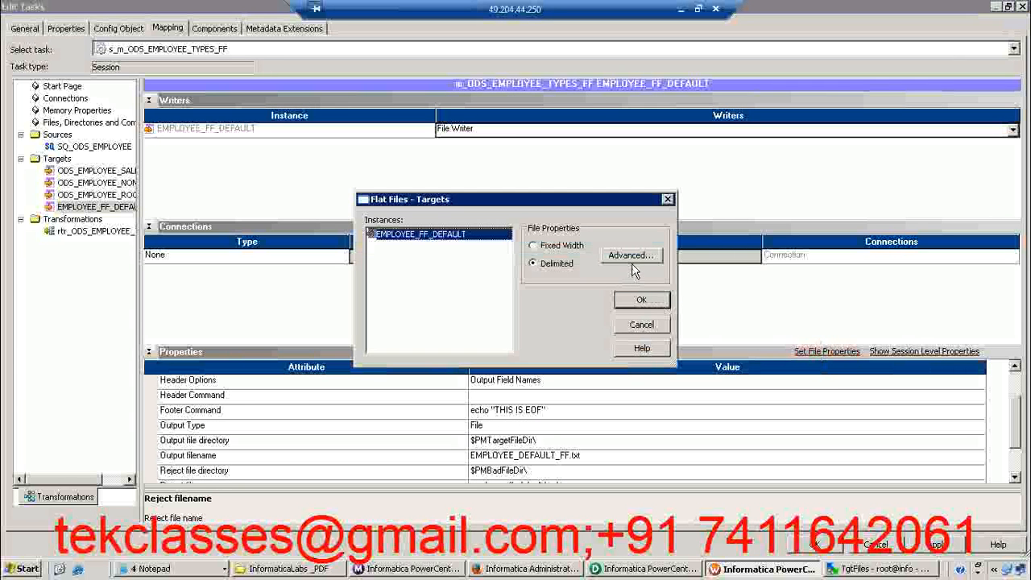
left_click(631, 256)
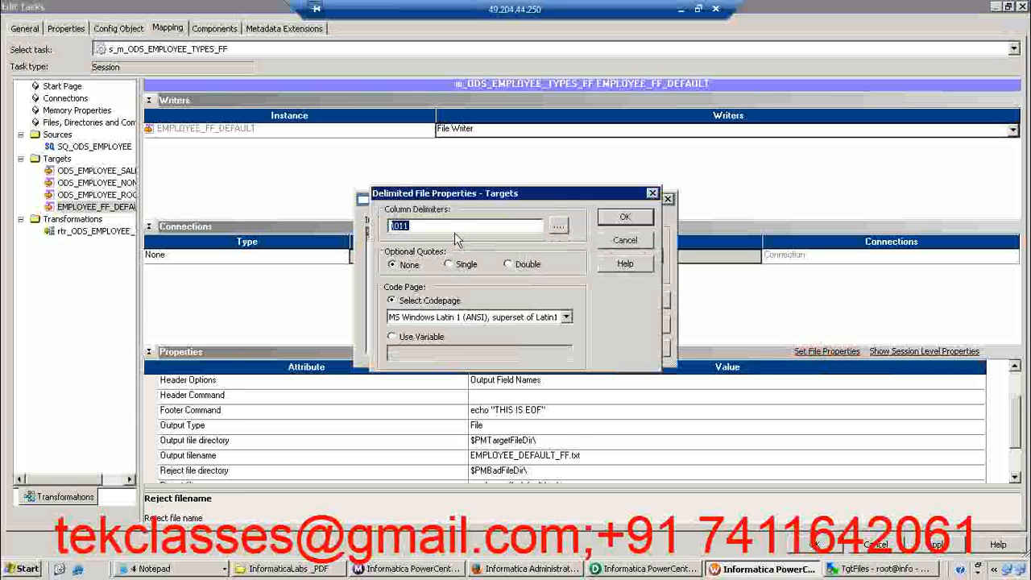
left_click(425, 226)
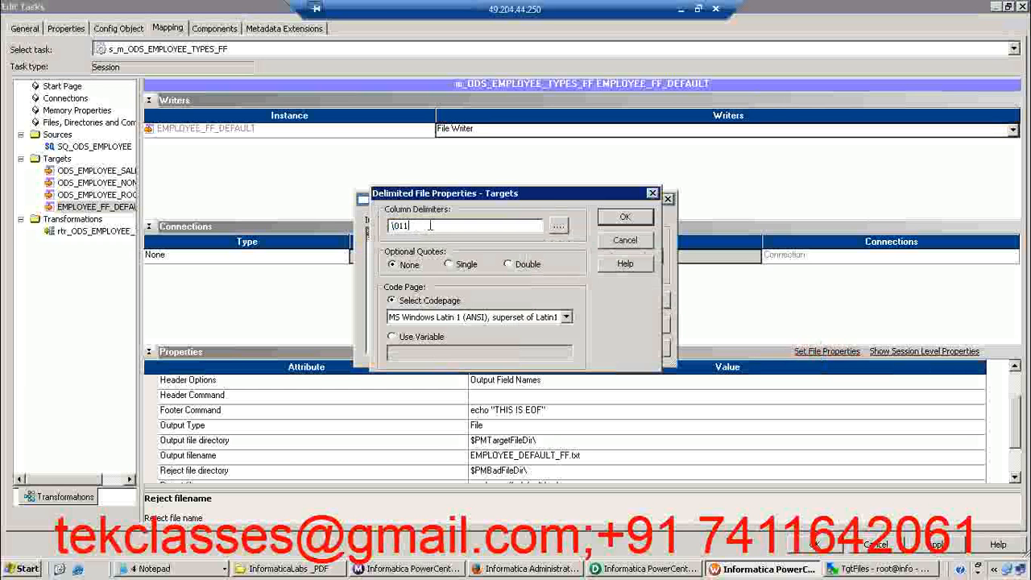
double_click(429, 226)
key("BackSpace")
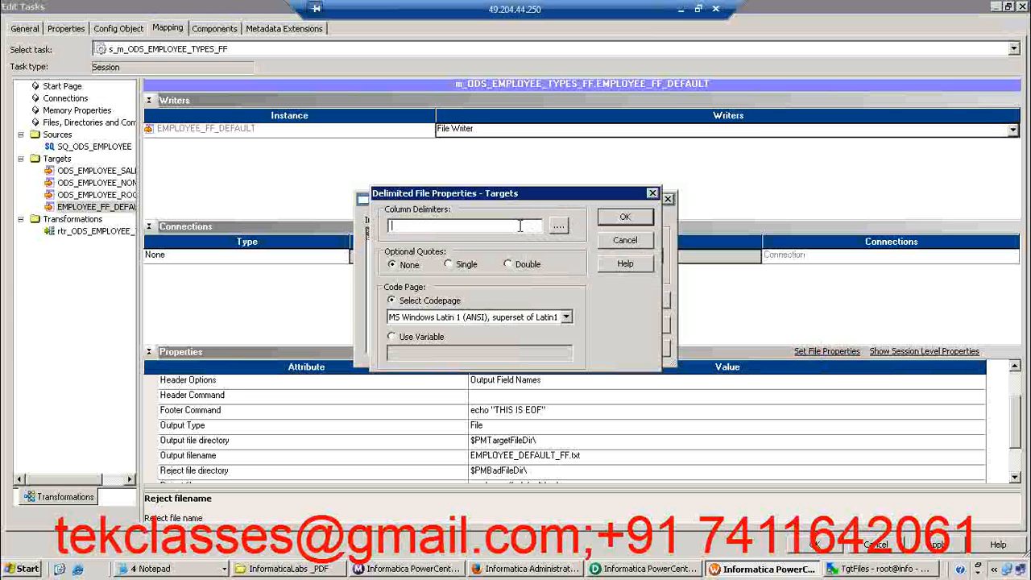
type(",")
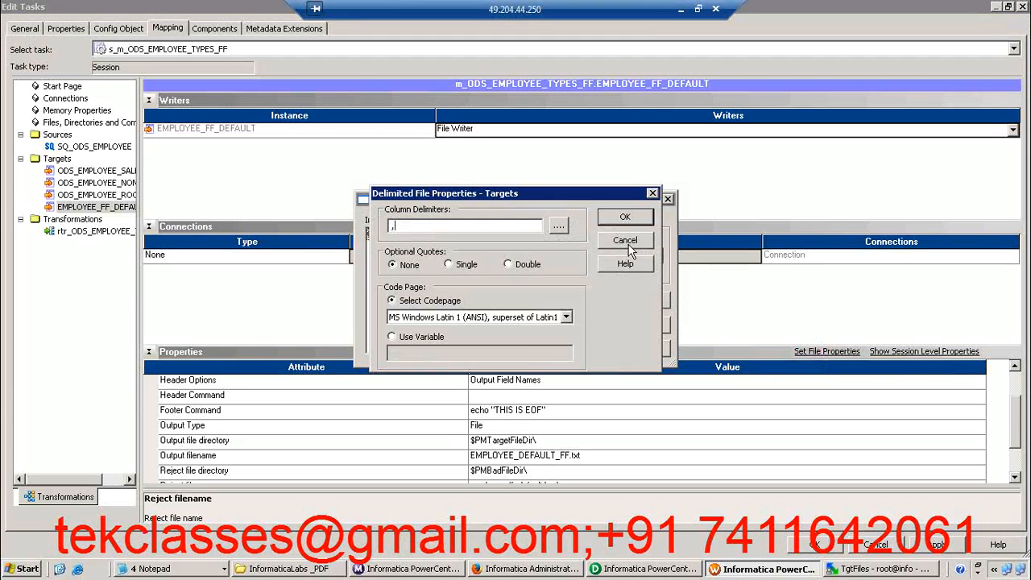
left_click(626, 218)
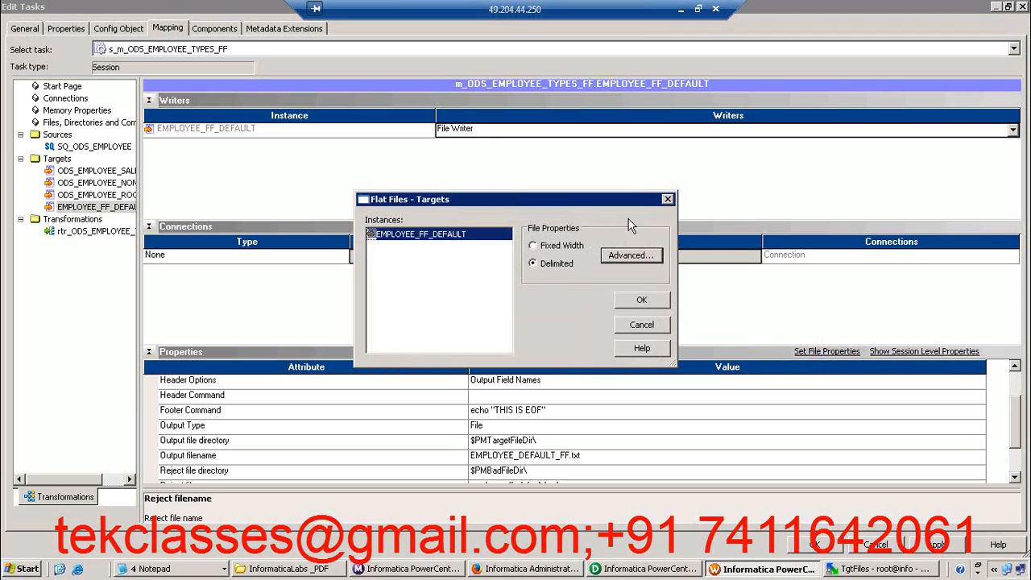
left_click(657, 301)
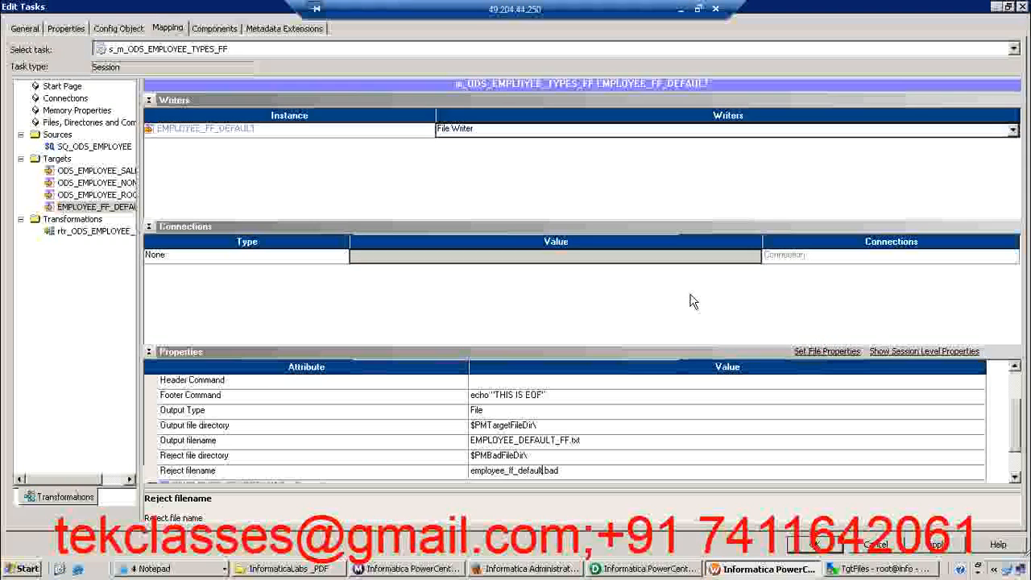
Apply the session changes, close the task editor and save the workflow wf_ODS_EMPLOYEE_TYPES_FF
left_click(939, 545)
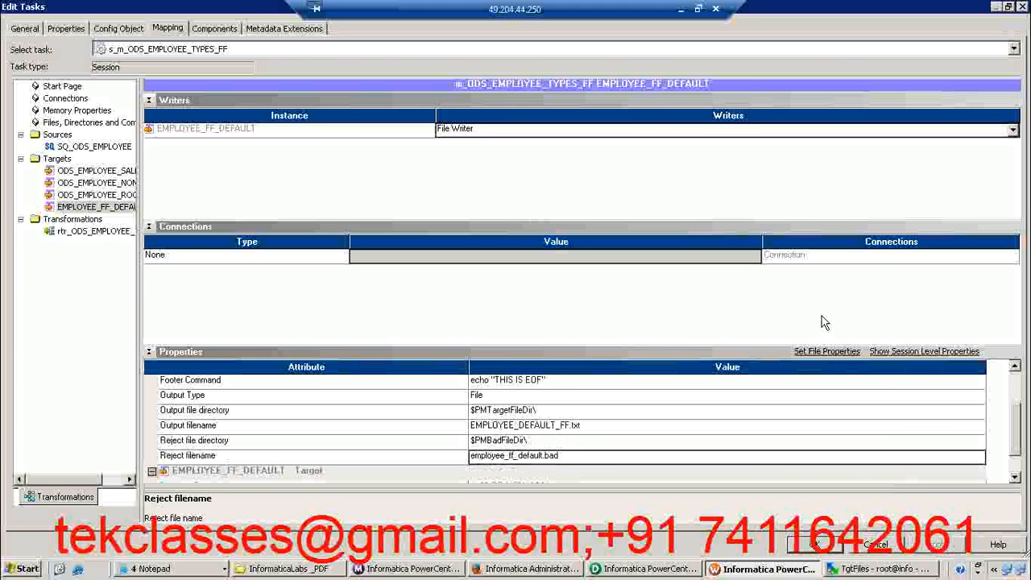
left_click(809, 548)
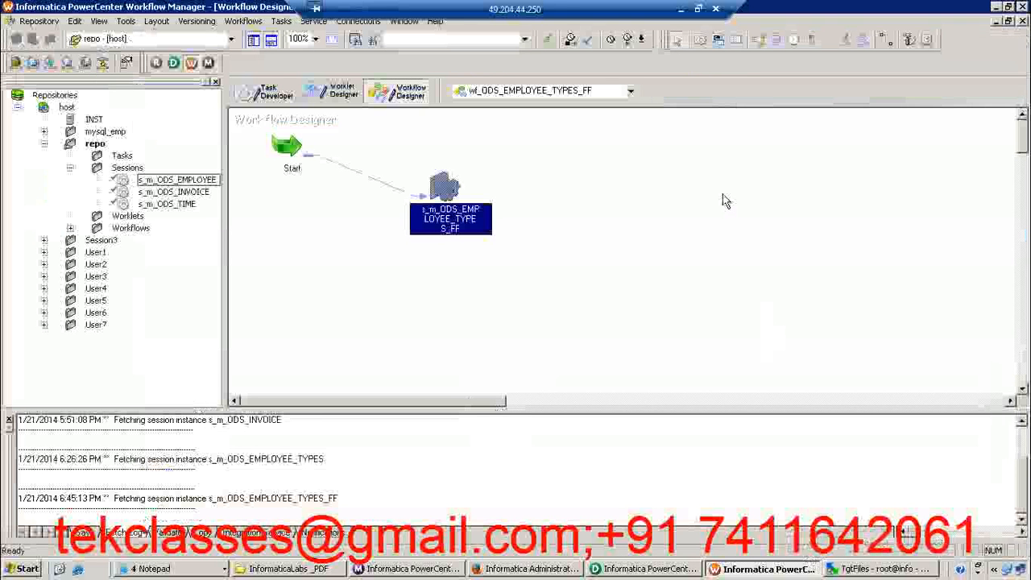
left_click(532, 303)
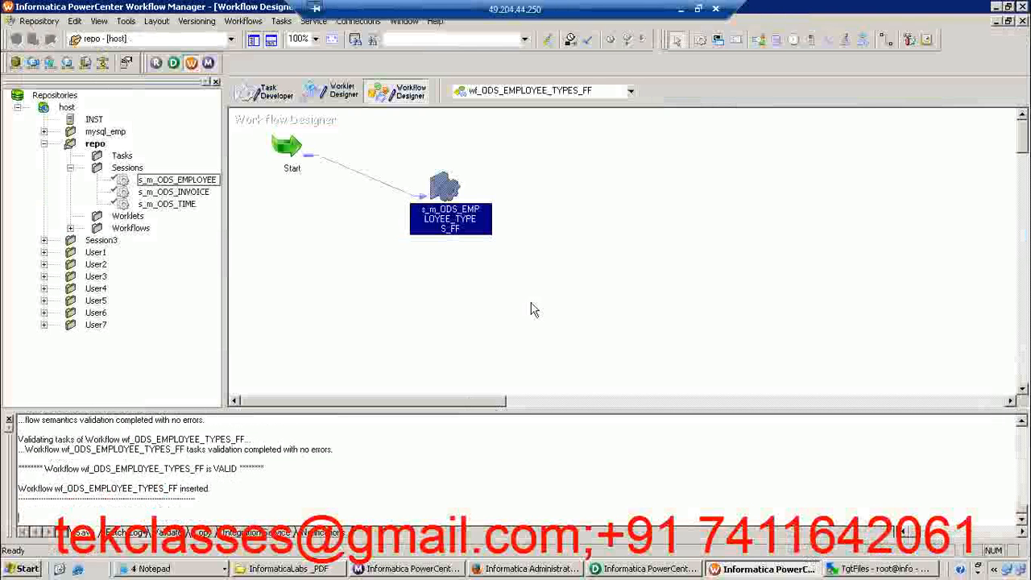
left_click(537, 190)
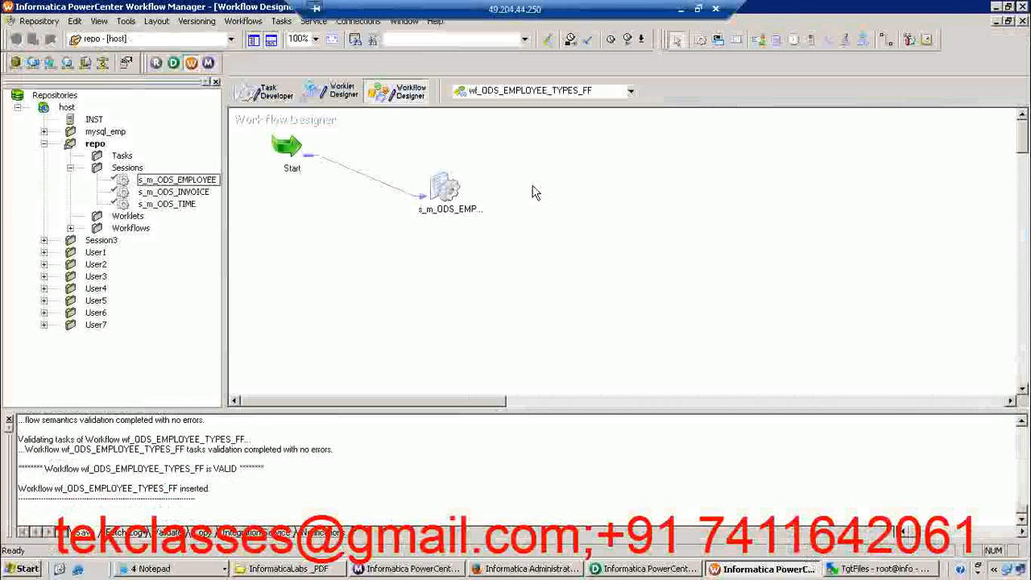
Start workflow wf_ODS_EMPLOYEE_TYPES_FF from Workflow Manager and check the TgtFiles folder in WinSCP before and after starting it
left_click(882, 570)
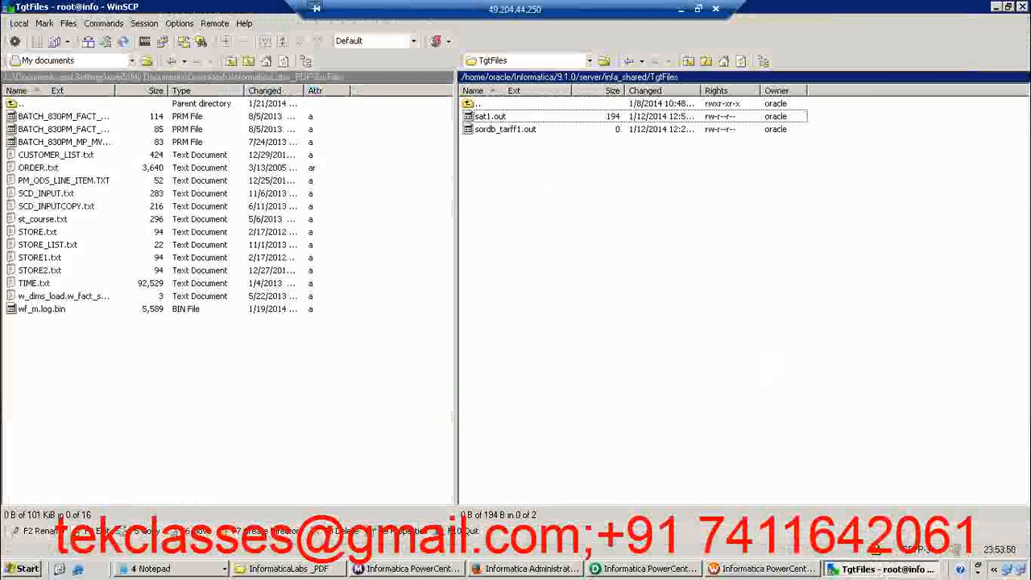
left_click(761, 569)
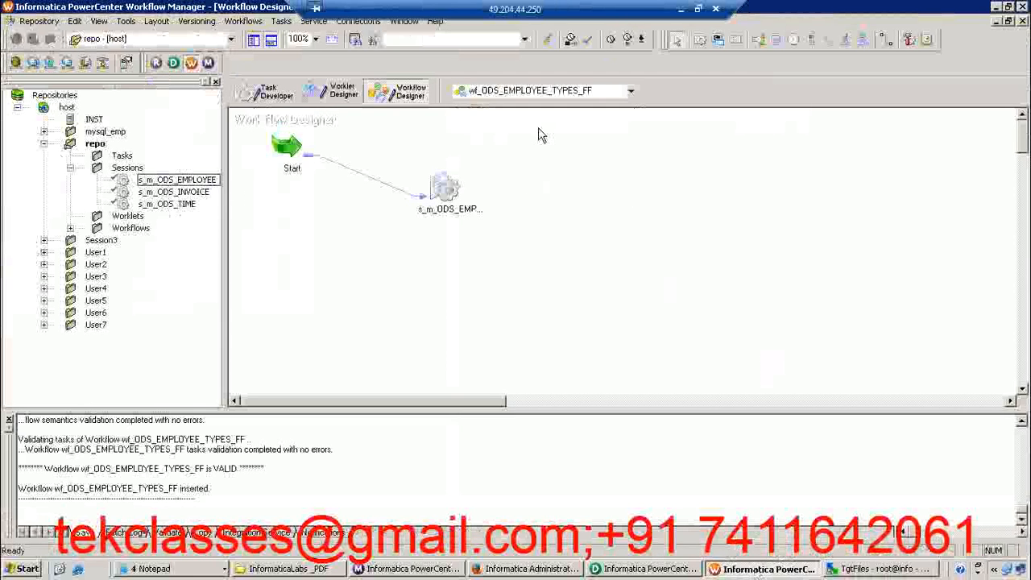
right_click(520, 137)
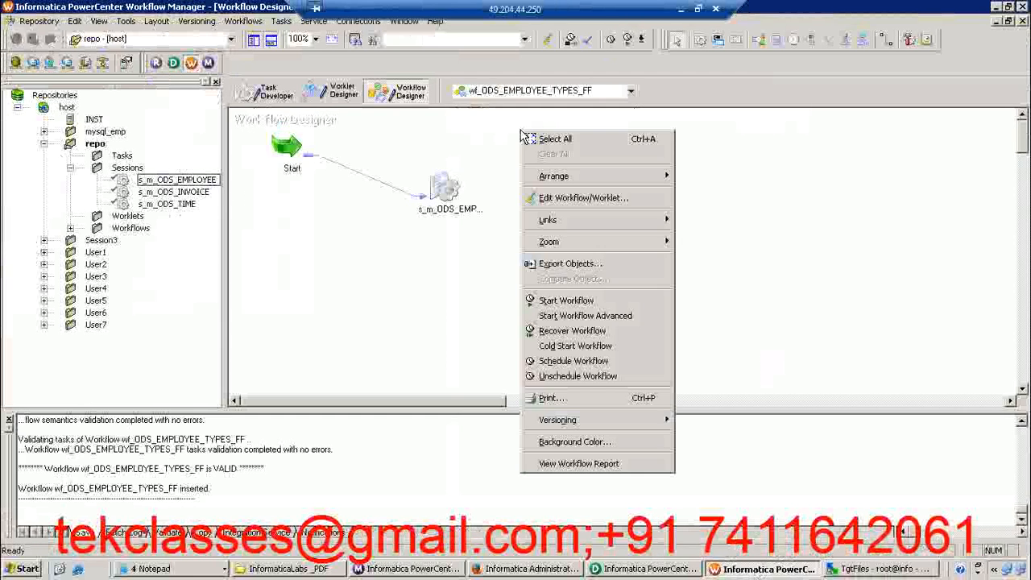
left_click(563, 301)
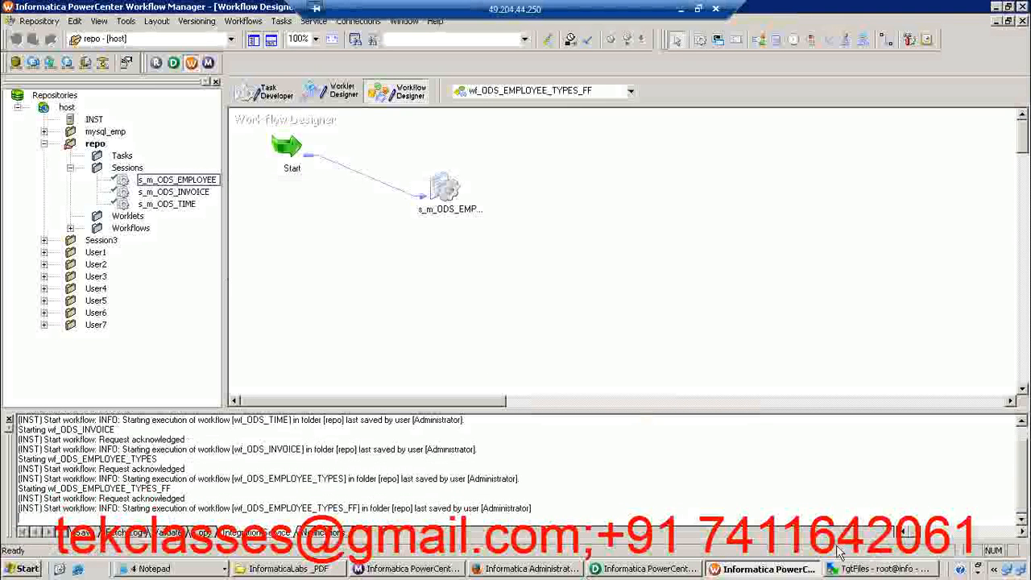
left_click(874, 570)
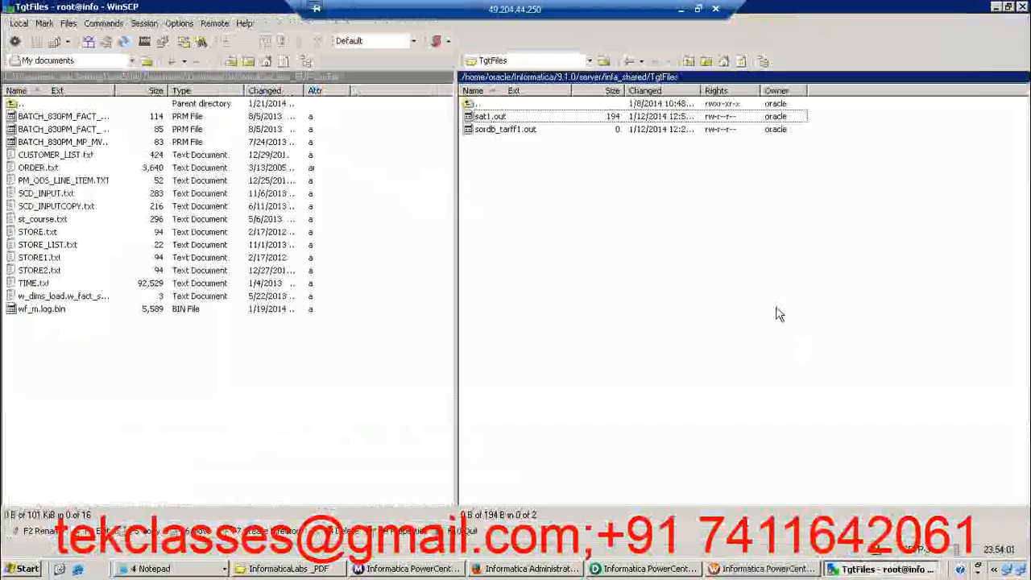
Switch to Workflow Monitor and open the run properties of session s_m_ODS_EMPLOYEE_TYPES_FF in the latest wf_ODS_EMPLOYEE_TYPES_FF run
left_click(439, 569)
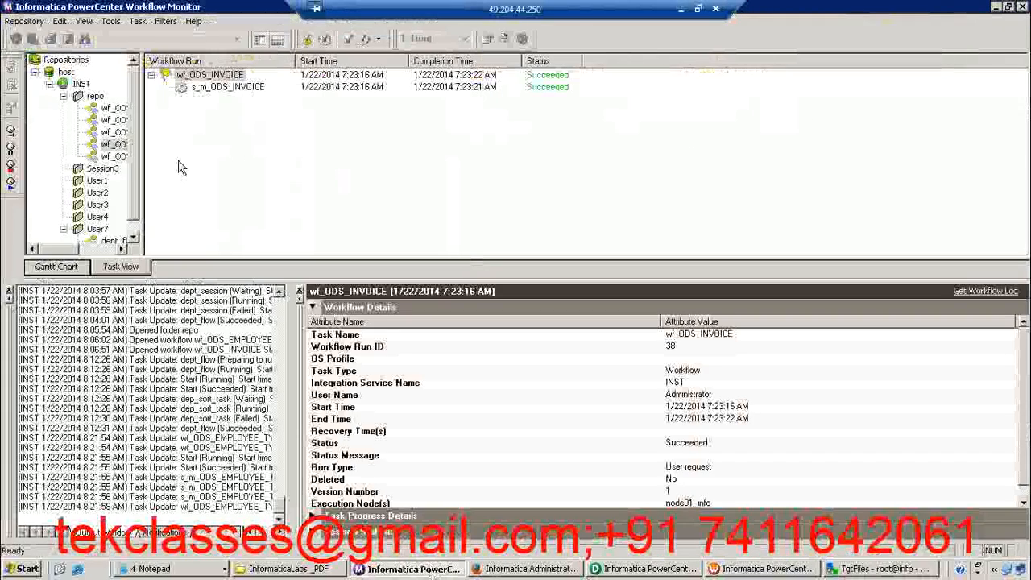
double_click(123, 136)
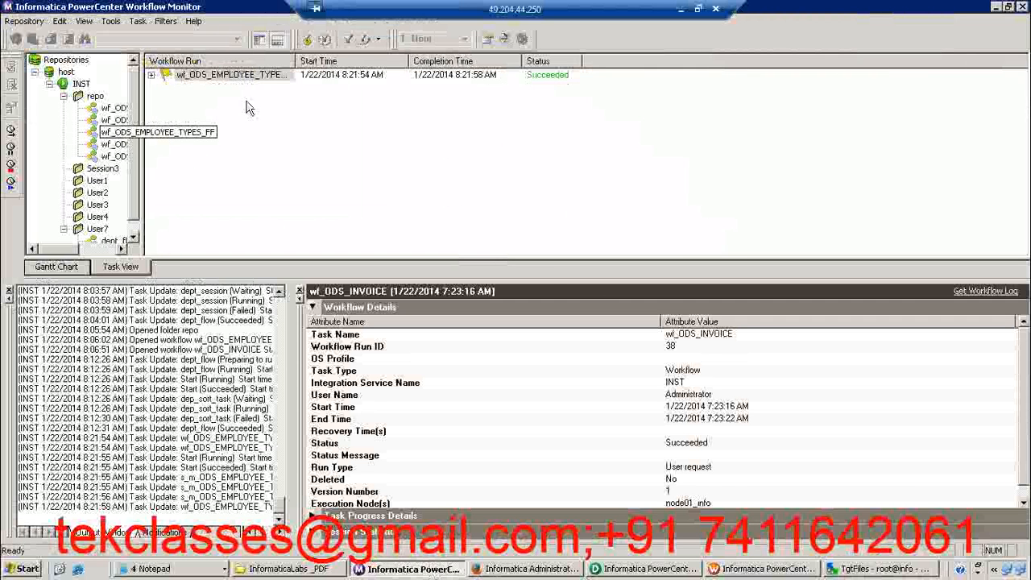
left_click(153, 77)
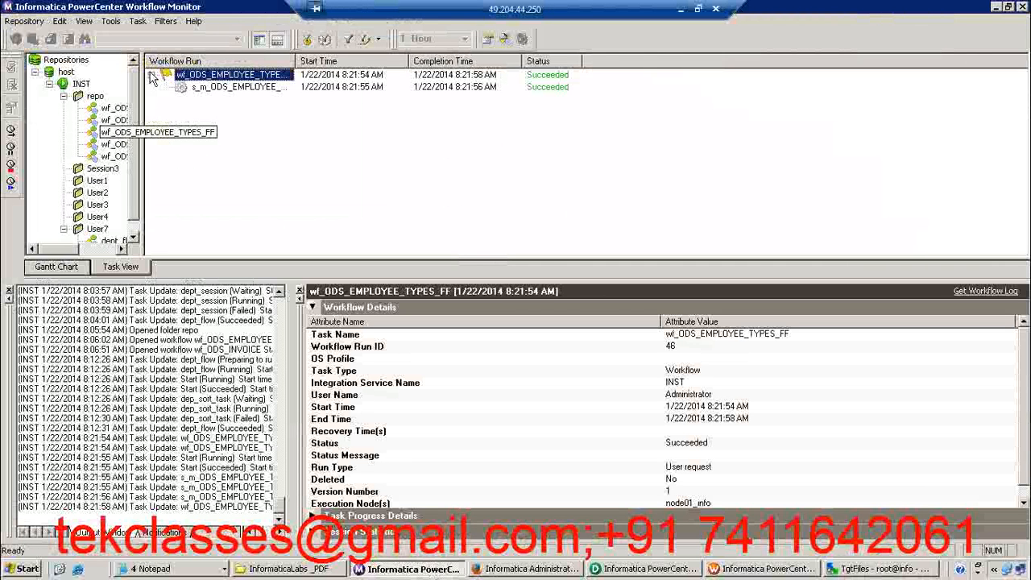
right_click(246, 87)
left_click(318, 249)
Enlarge the session's run properties and examine the applied rows of each target in the Source/Target Statistics
left_click_drag(381, 279, 375, 215)
left_click(676, 414)
left_click(676, 426)
left_click(312, 242)
left_click(312, 258)
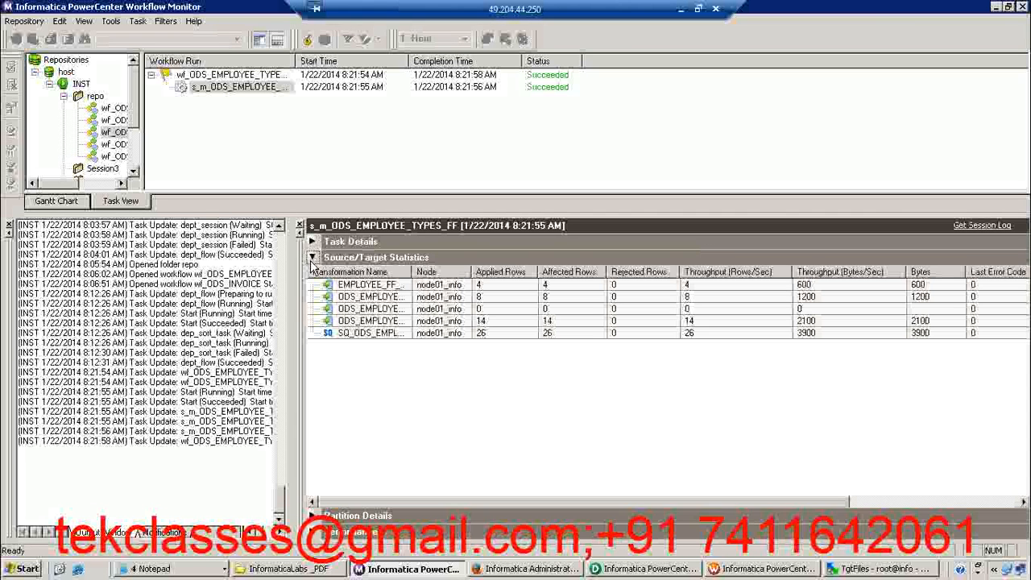
left_click_drag(413, 272, 489, 285)
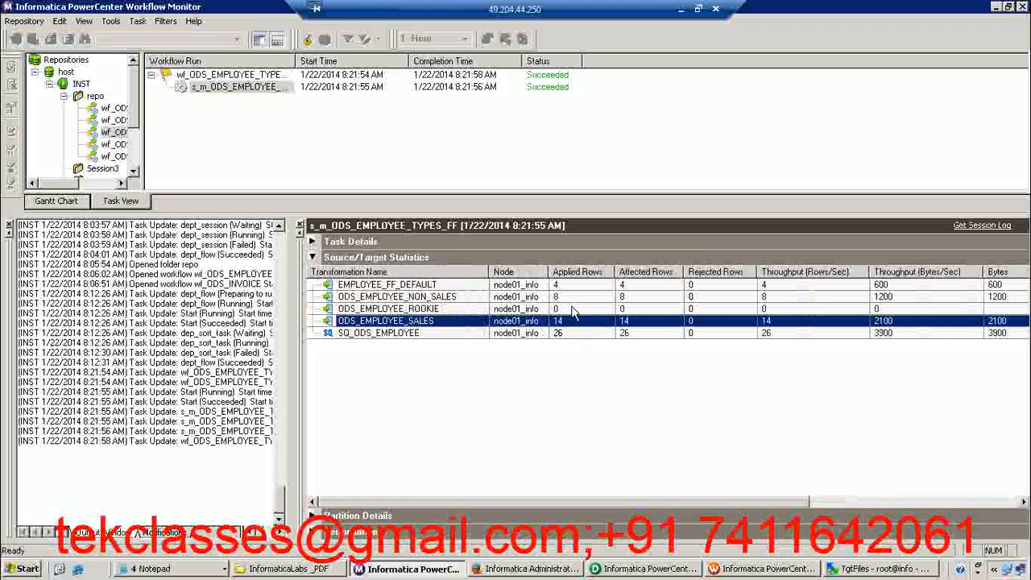
left_click(574, 310)
left_click(555, 288)
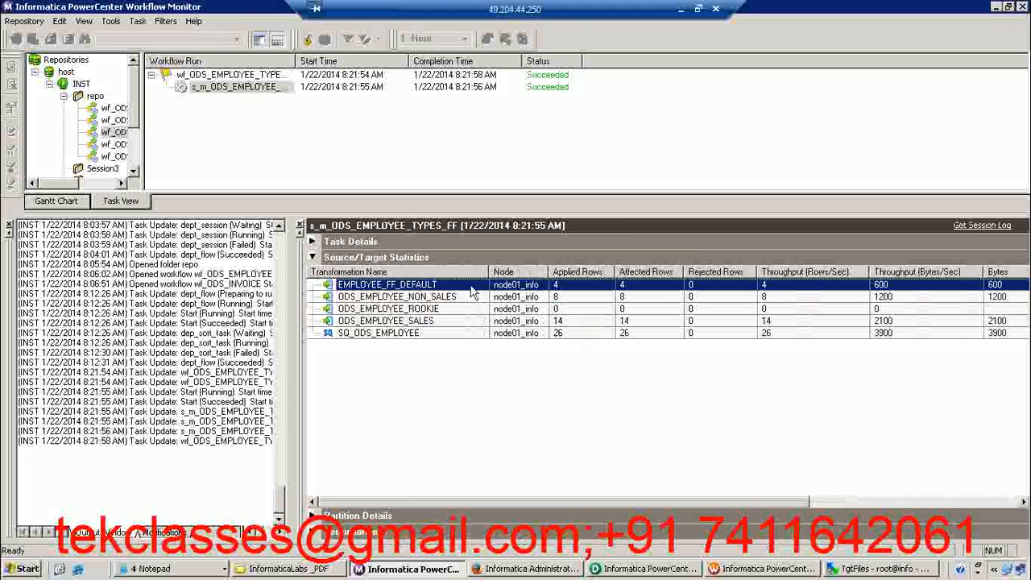
Switch to WinSCP, refresh the remote TgtFiles folder, widen its name column and open EMPLOYEE_DEFAULT_FF.txt
left_click(882, 569)
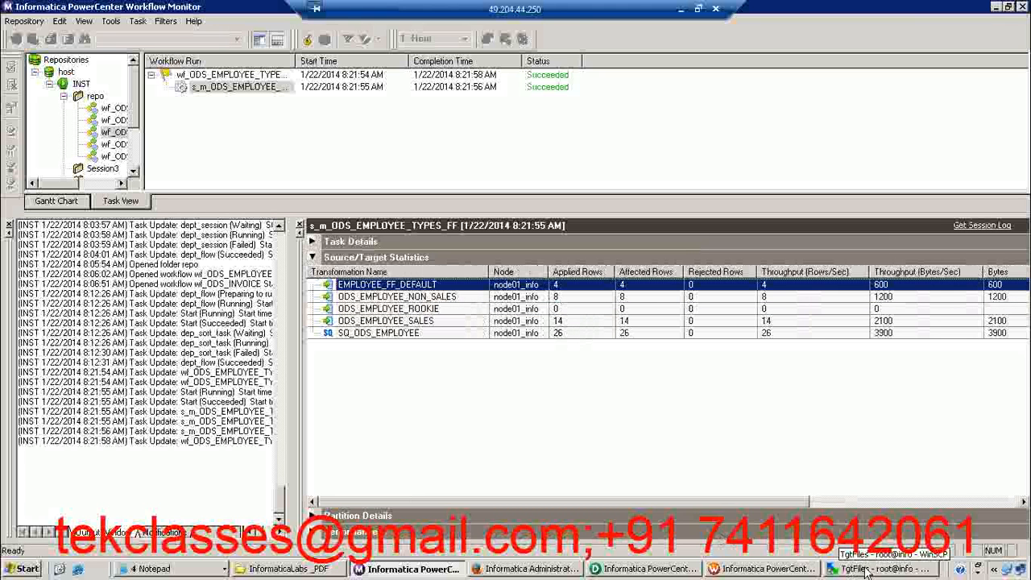
left_click(741, 62)
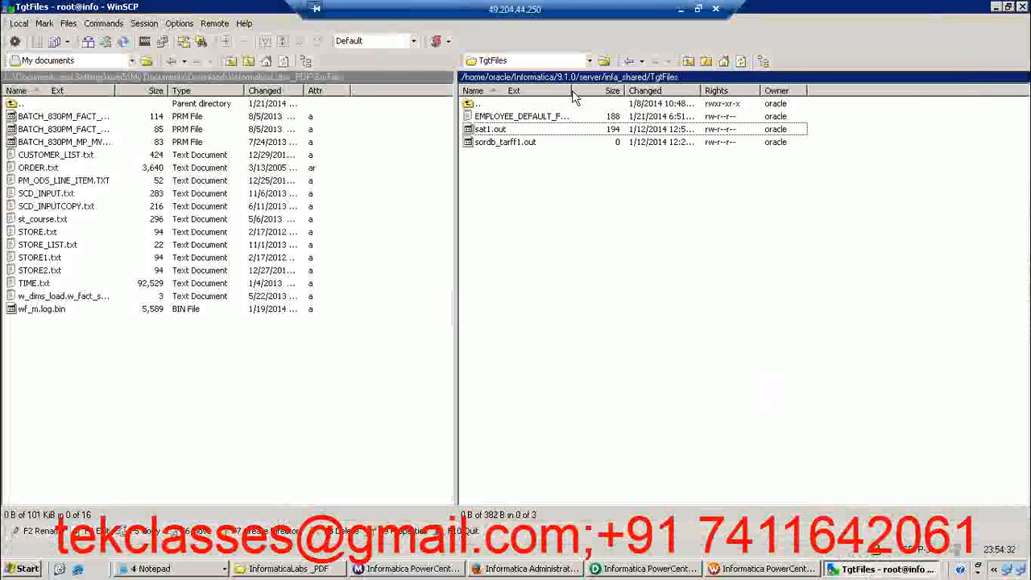
left_click_drag(572, 91, 622, 91)
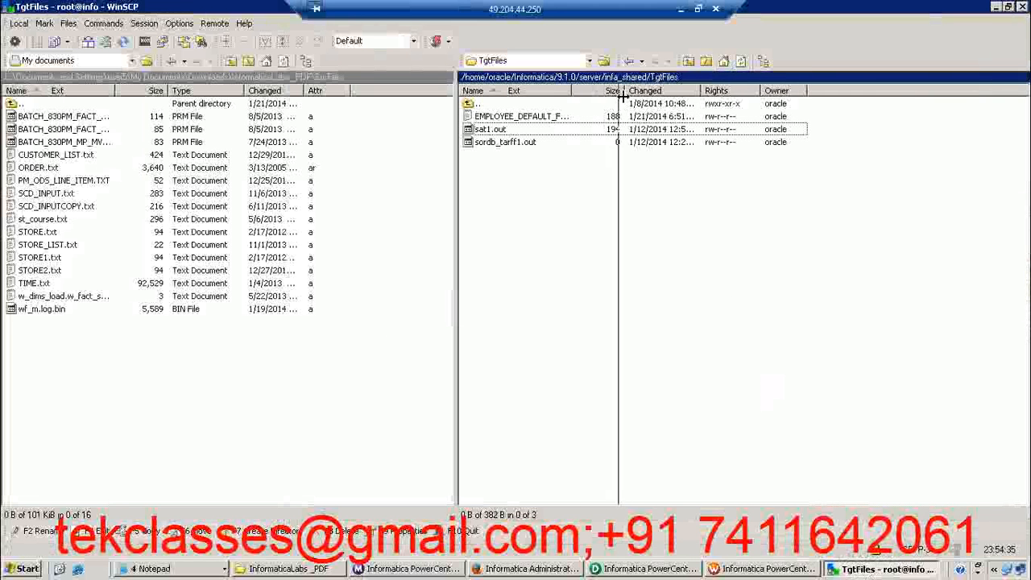
double_click(559, 119)
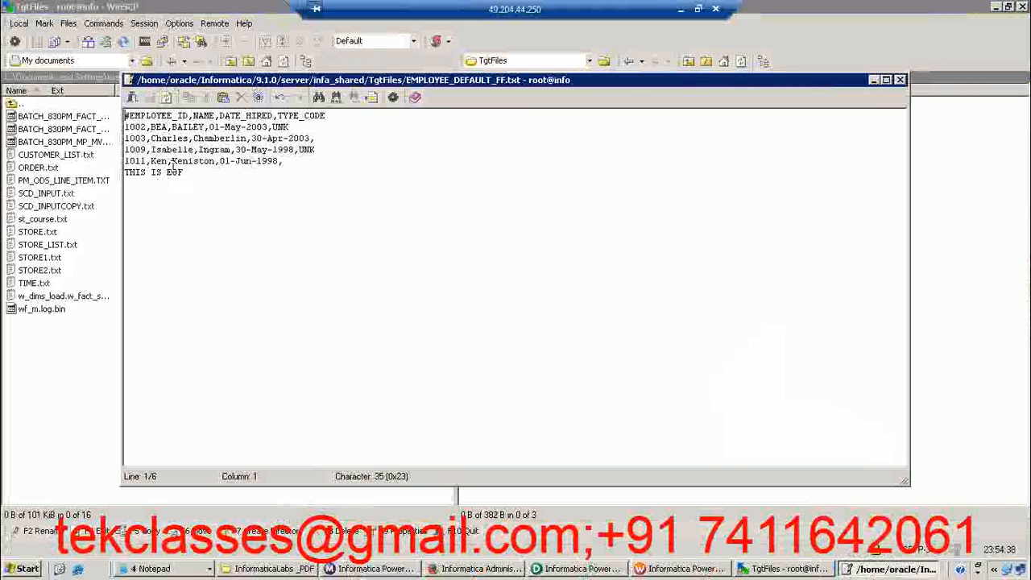
Examine the footer line and the column-name header line in EMPLOYEE_DEFAULT_FF.txt, and close the file
left_click_drag(190, 174, 124, 174)
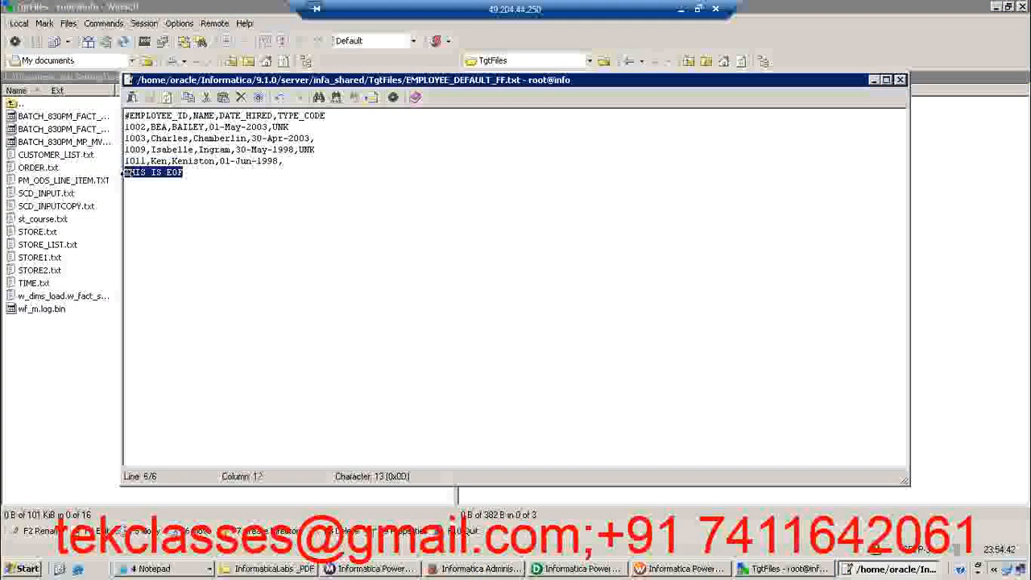
left_click(203, 171)
left_click_drag(190, 173, 127, 172)
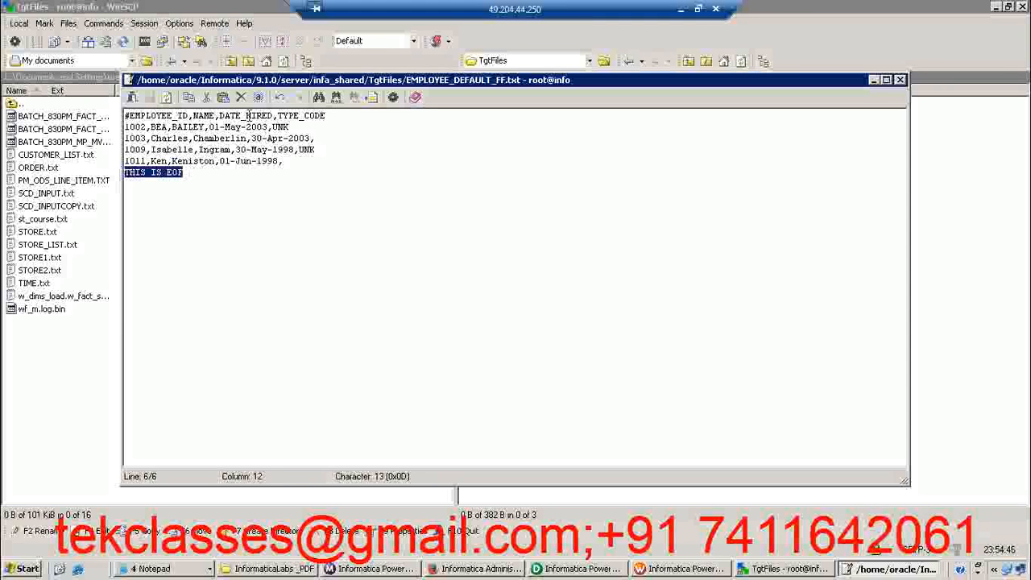
triple_click(249, 117)
left_click(315, 127)
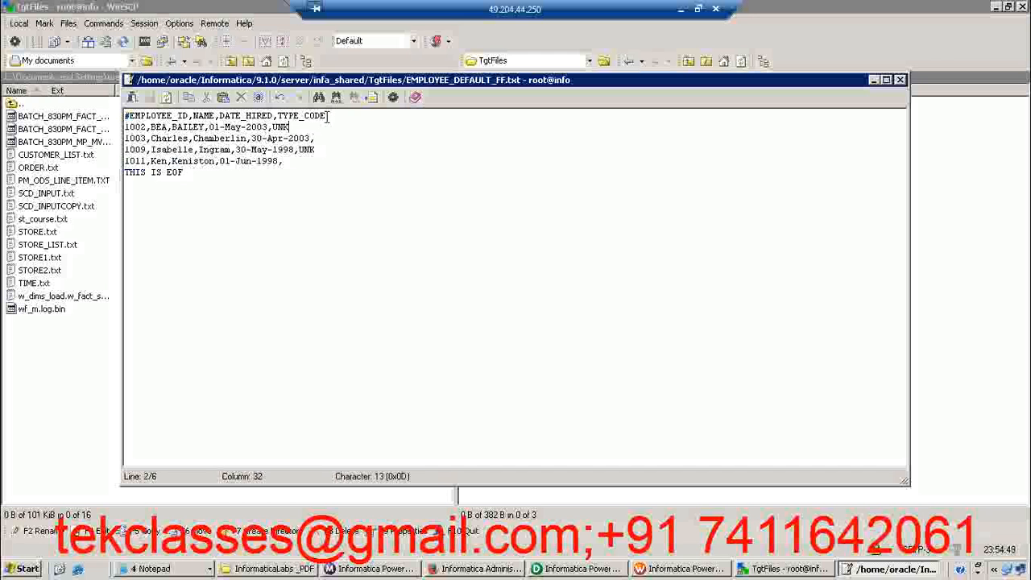
left_click_drag(326, 115, 113, 118)
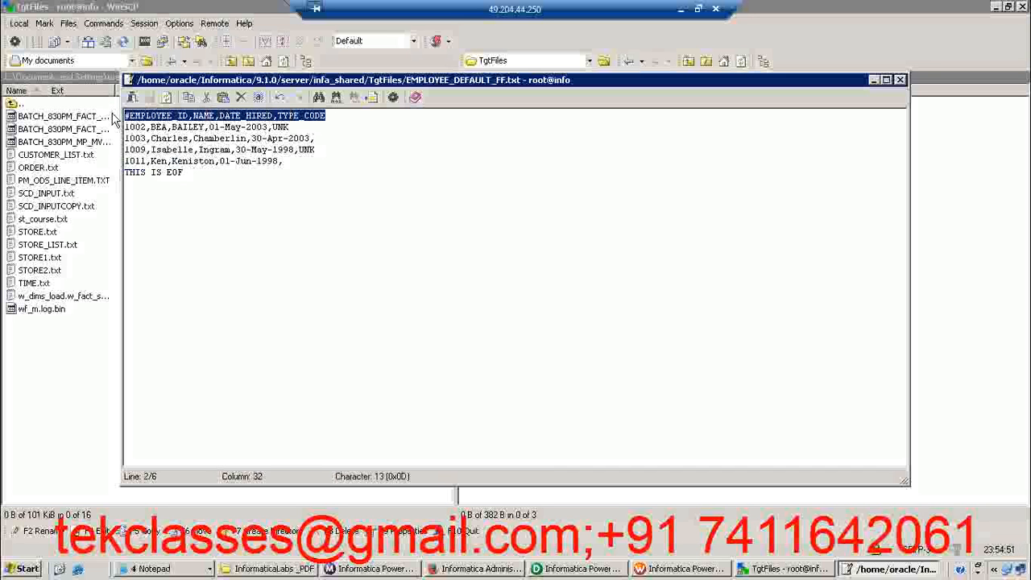
left_click(901, 81)
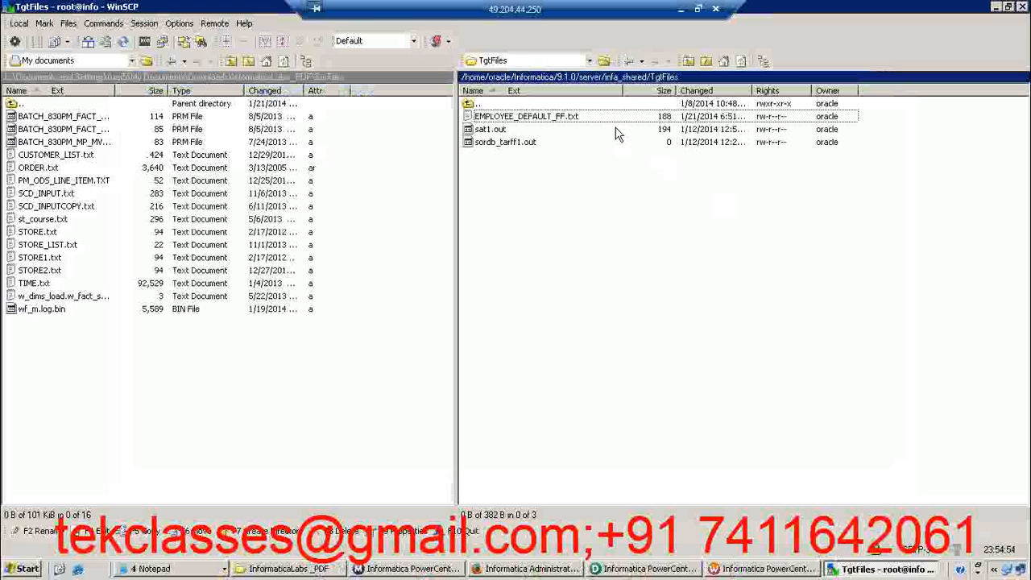
Switch to Workflow Manager and enable Append if Exists for the EMPLOYEE_FF_DEFAULT target in session s_m_ODS_EMPLOYEE_TYPES_FF, applying the change
left_click(765, 568)
double_click(442, 190)
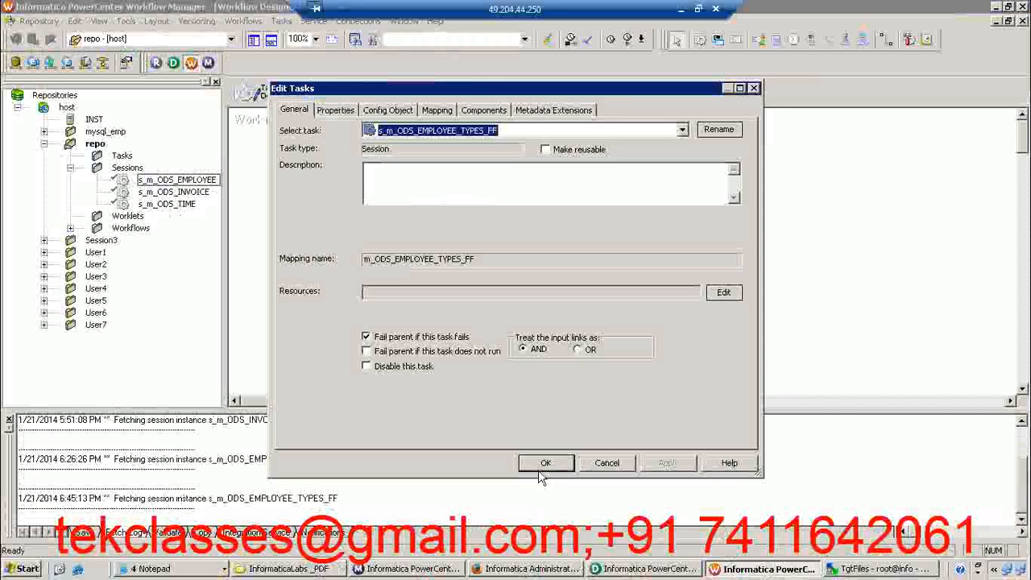
left_click(539, 466)
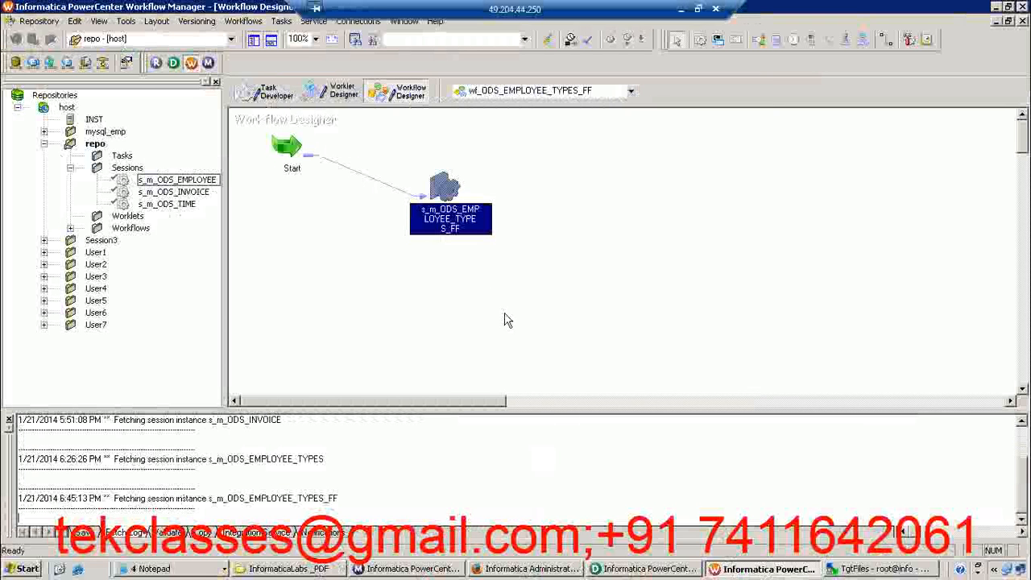
double_click(443, 184)
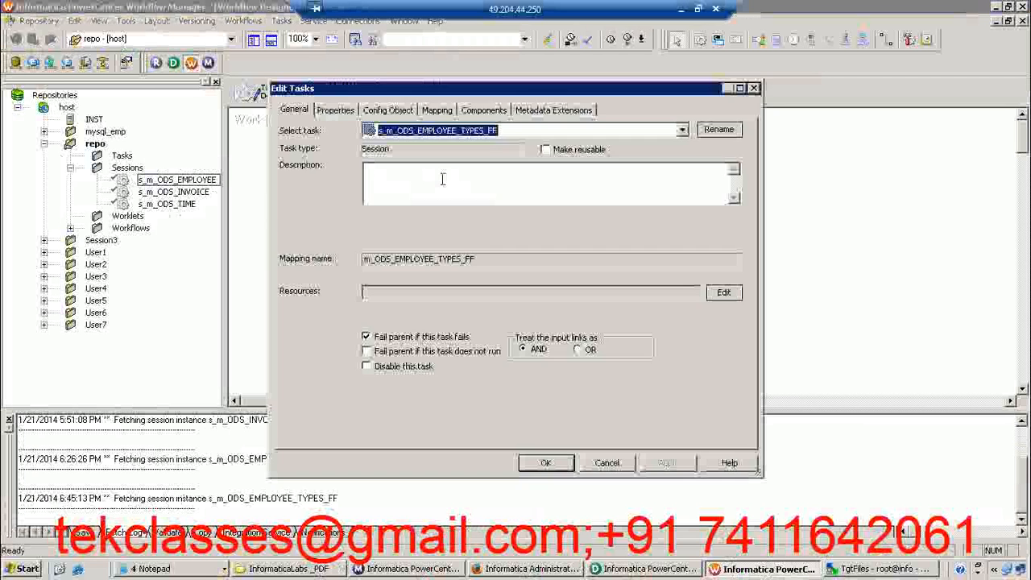
left_click(437, 110)
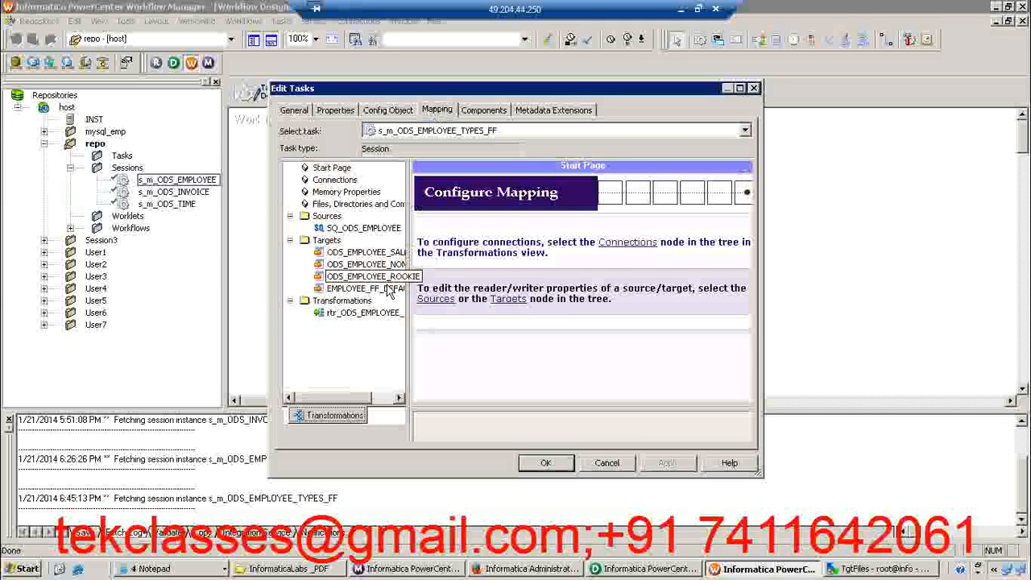
left_click(379, 288)
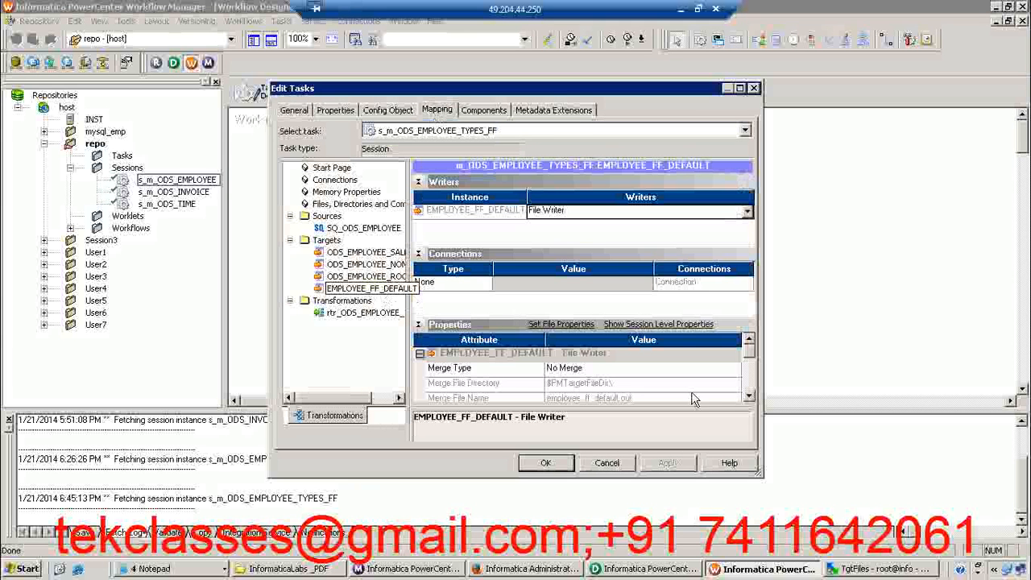
left_click(749, 397)
left_click(749, 397)
left_click(749, 397)
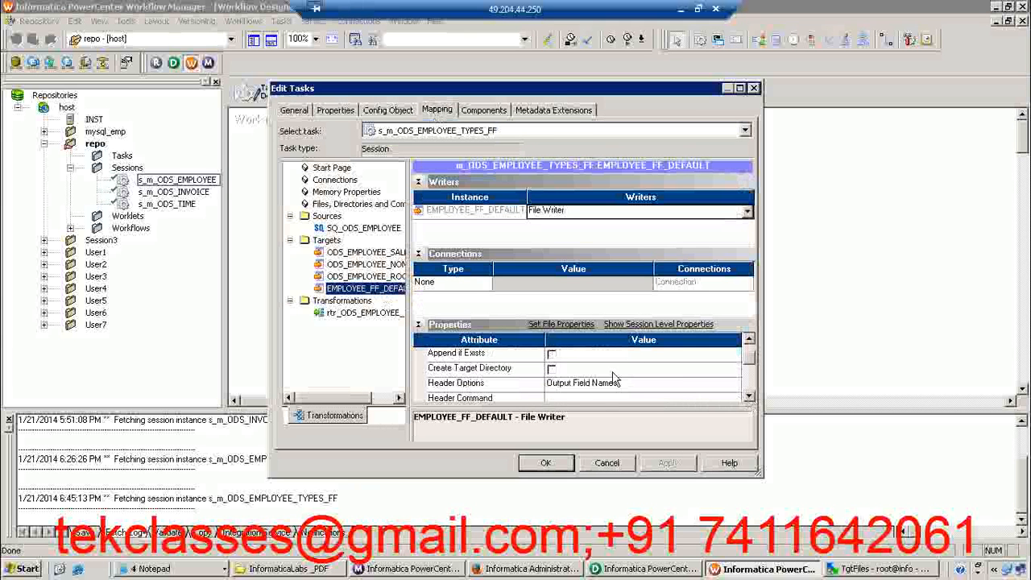
left_click(551, 353)
left_click(671, 464)
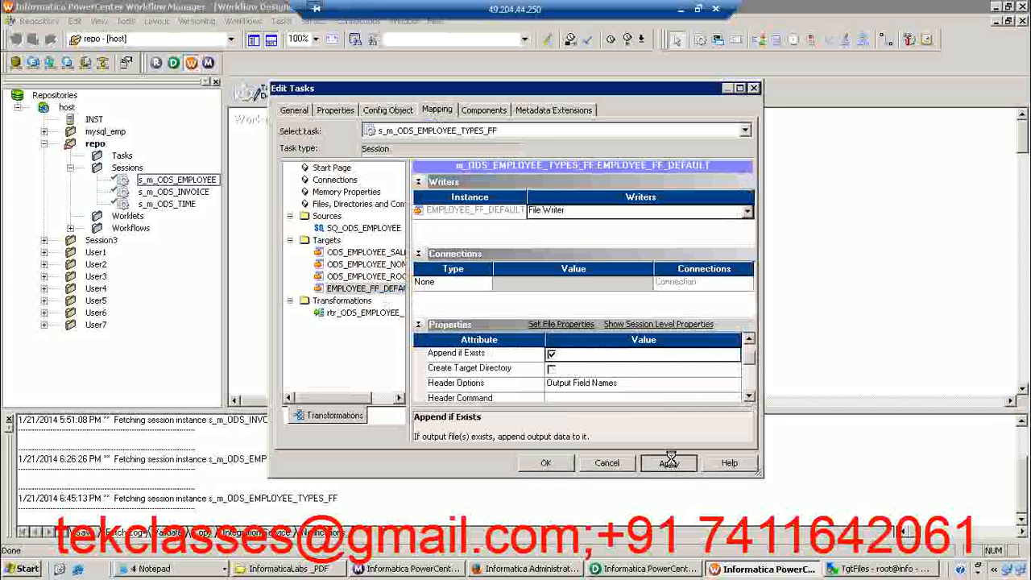
left_click(547, 464)
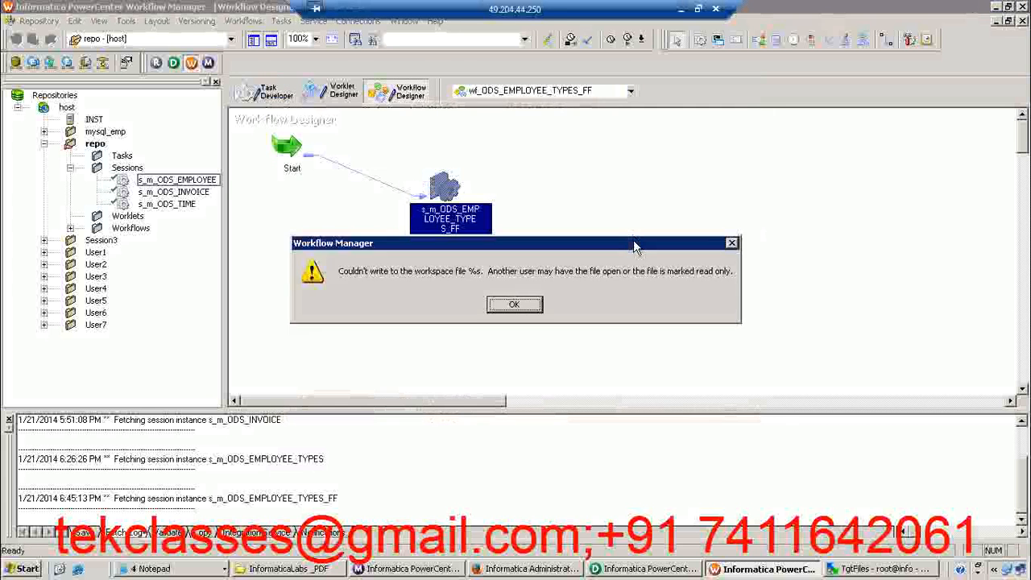
Save workflow wf_ODS_EMPLOYEE_TYPES_FF, dismissing the workspace file warning, and start the workflow again
left_click(527, 305)
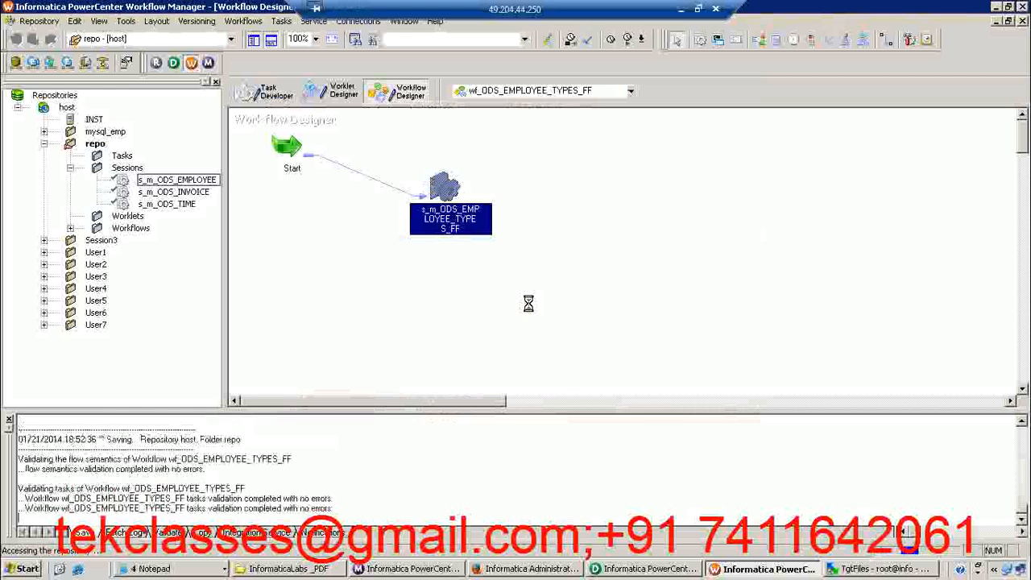
right_click(522, 191)
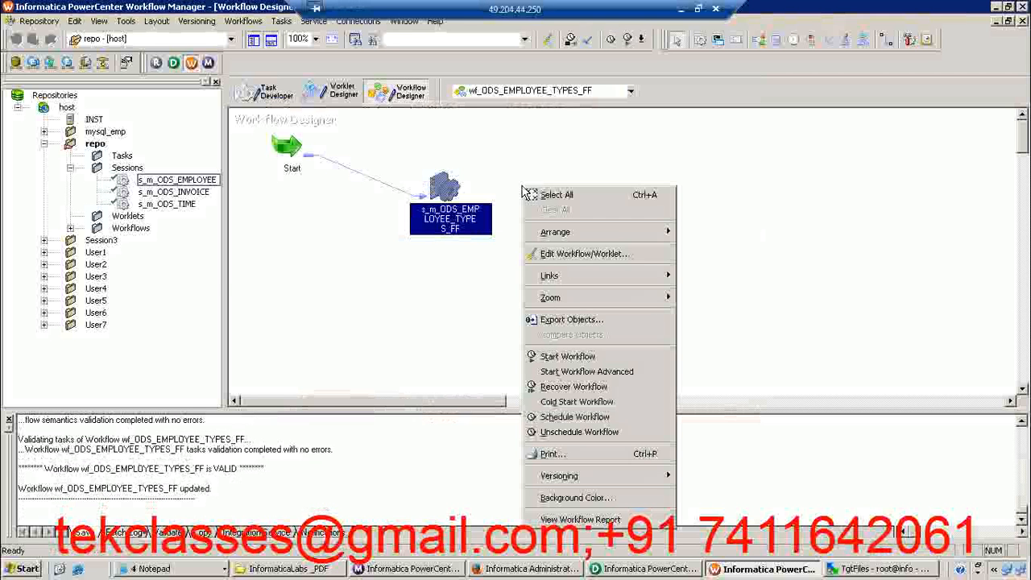
left_click(563, 355)
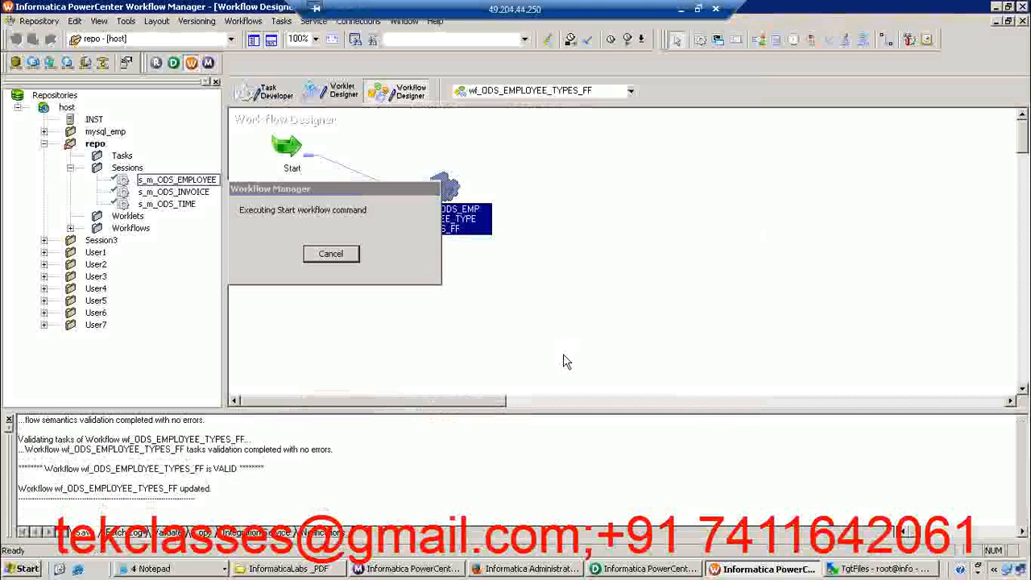
Switch to WinSCP, refresh TgtFiles, check the rows in the reopened EMPLOYEE_DEFAULT_FF.txt and close it
left_click(858, 568)
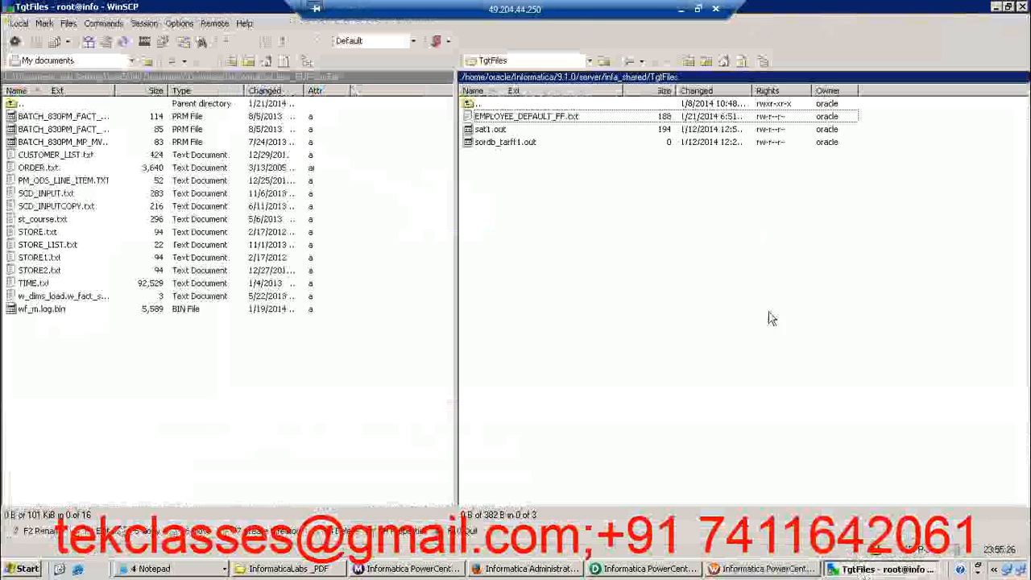
left_click(741, 62)
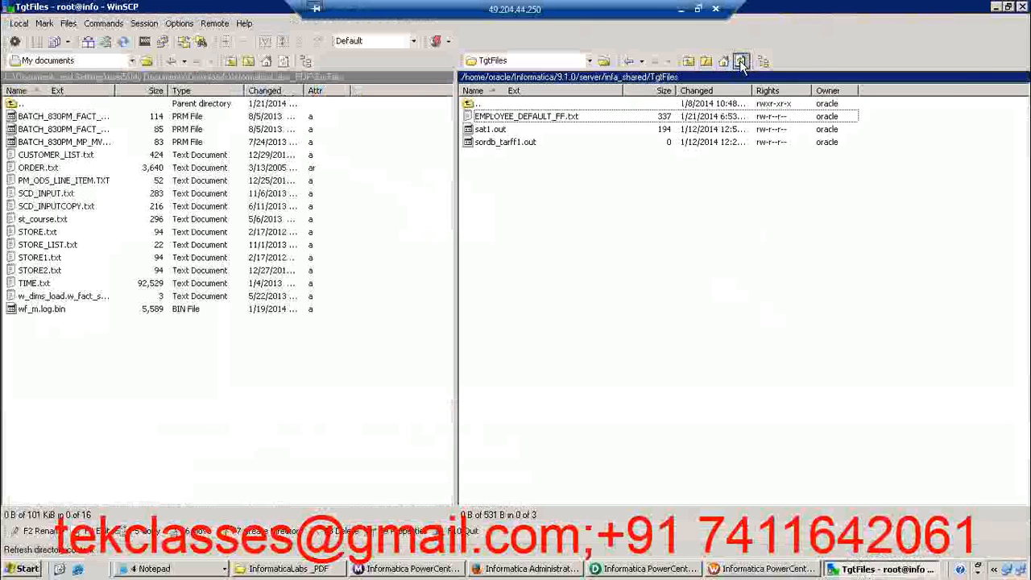
left_click(740, 62)
double_click(575, 117)
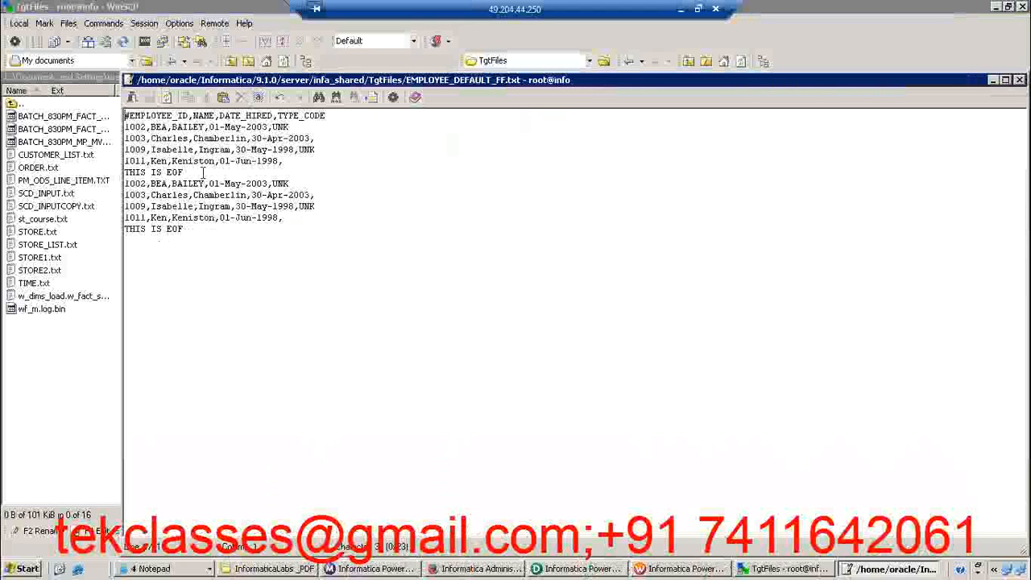
left_click_drag(188, 229, 122, 150)
left_click_drag(480, 80, 452, 87)
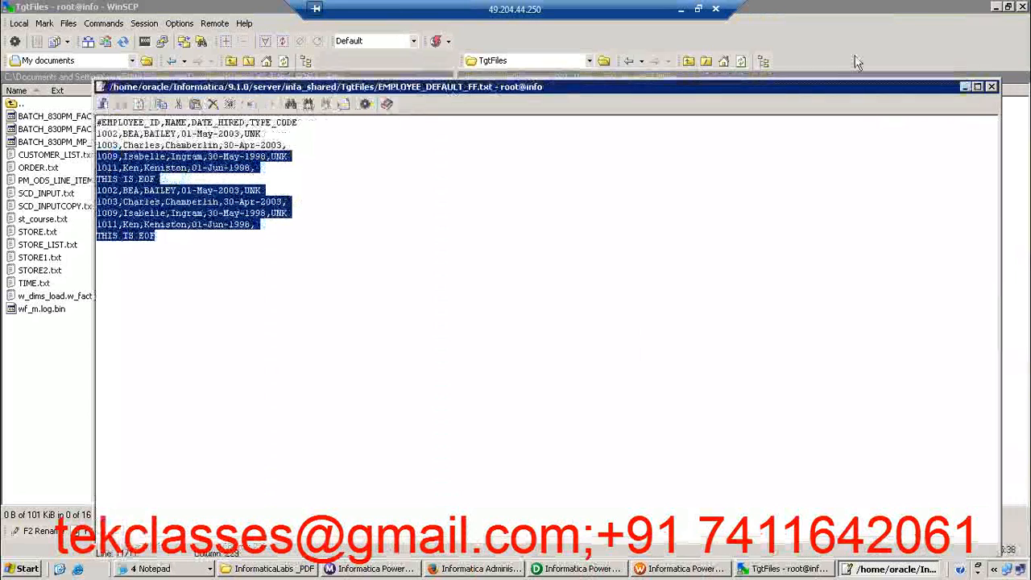
left_click(992, 87)
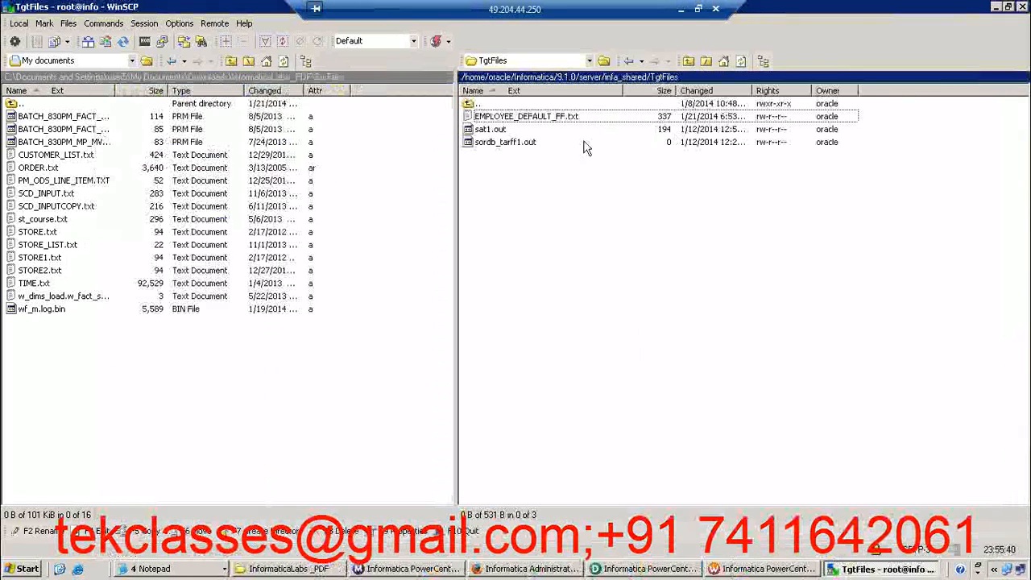
Switch to Workflow Manager, disable Append if Exists for the EMPLOYEE_FF_DEFAULT target in session s_m_ODS_EMPLOYEE_TYPES_FF, and save the workflow, dismissing the warning
left_click(736, 568)
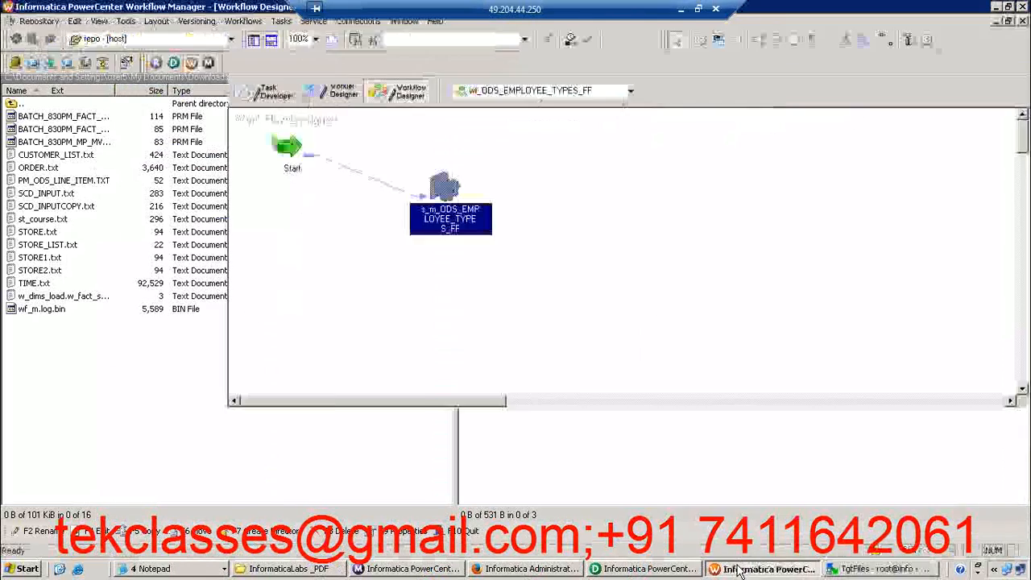
double_click(450, 182)
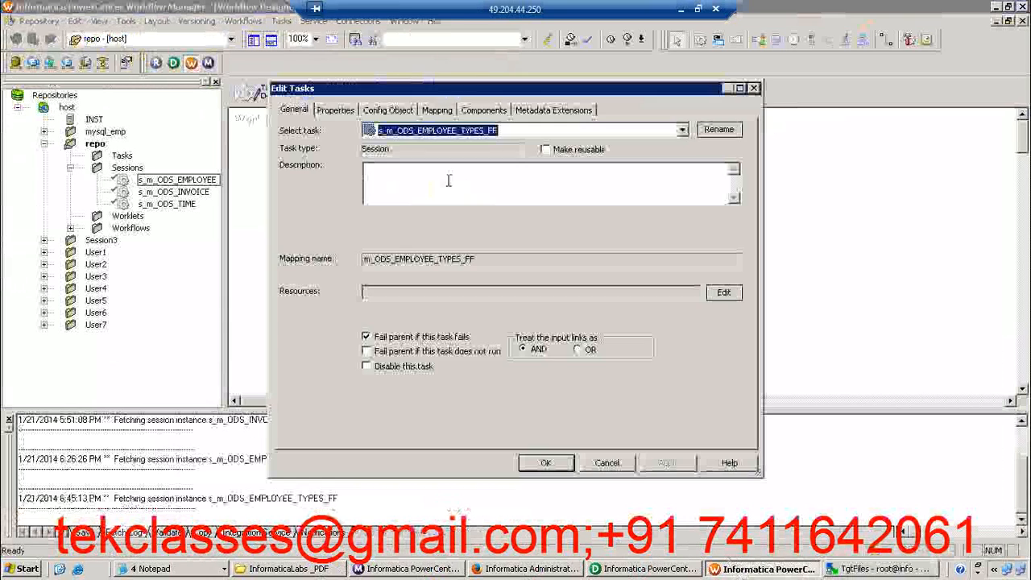
left_click(437, 111)
left_click(371, 288)
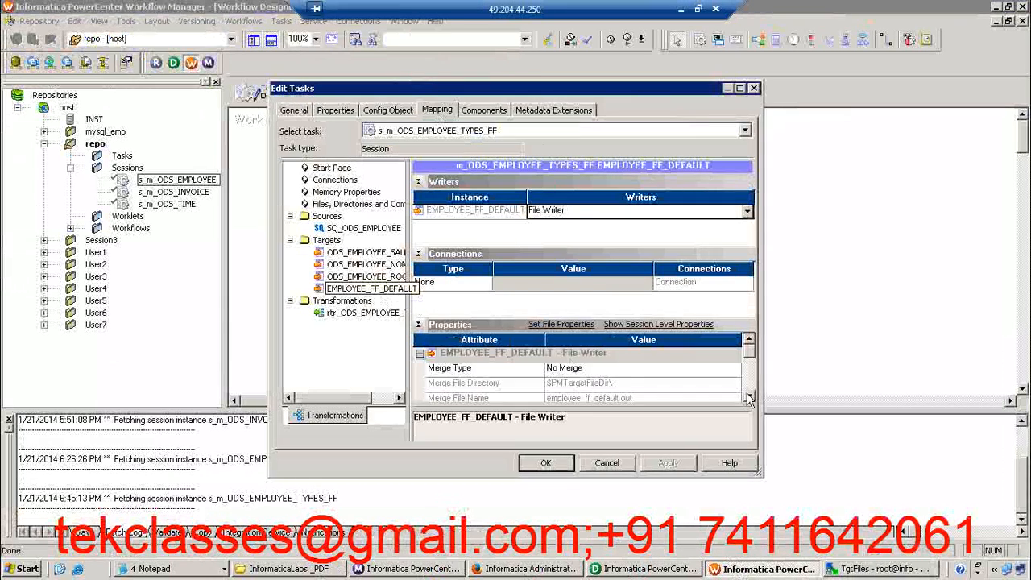
left_click(749, 398)
left_click(552, 372)
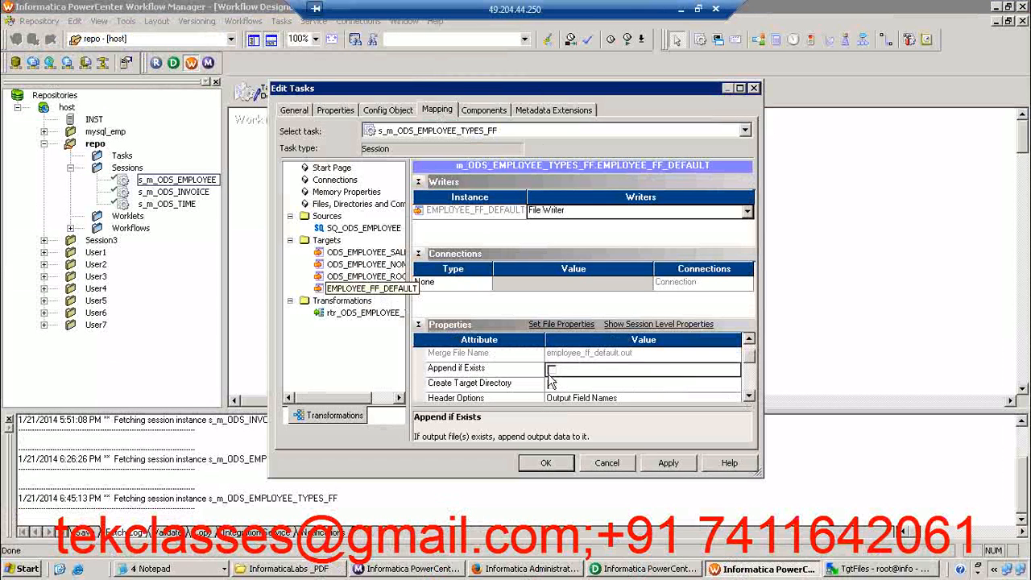
left_click(678, 466)
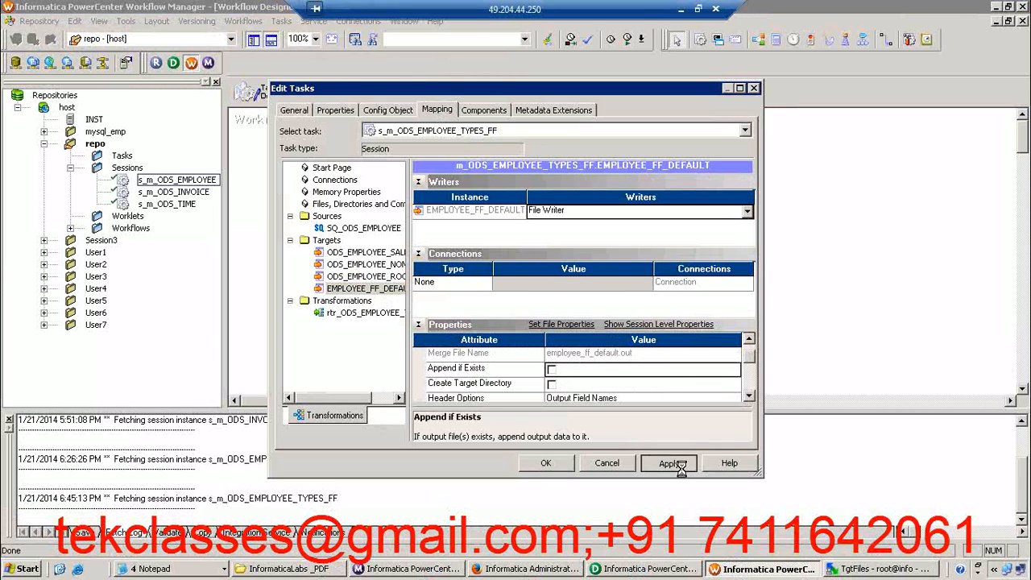
left_click(545, 465)
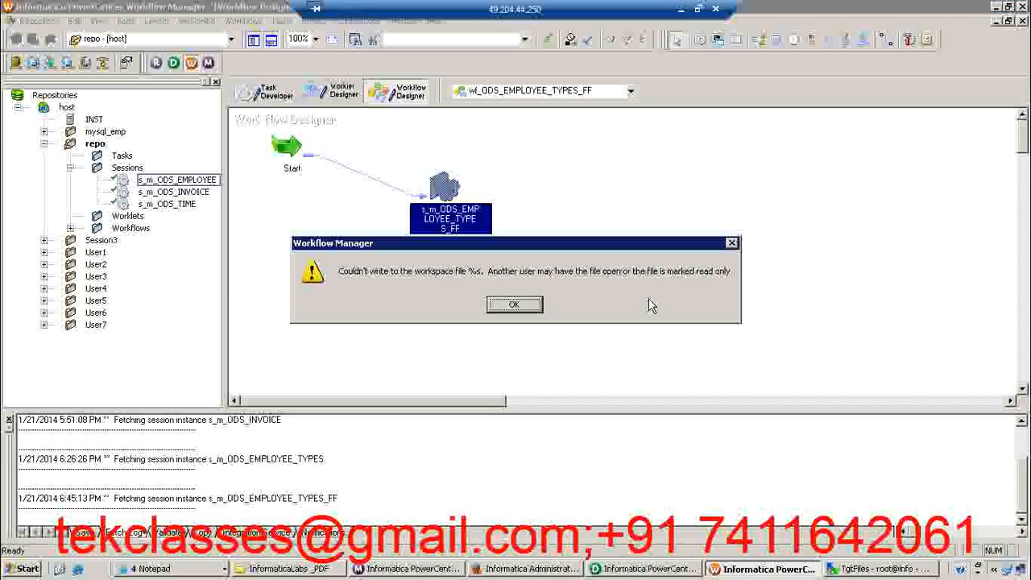
left_click(524, 302)
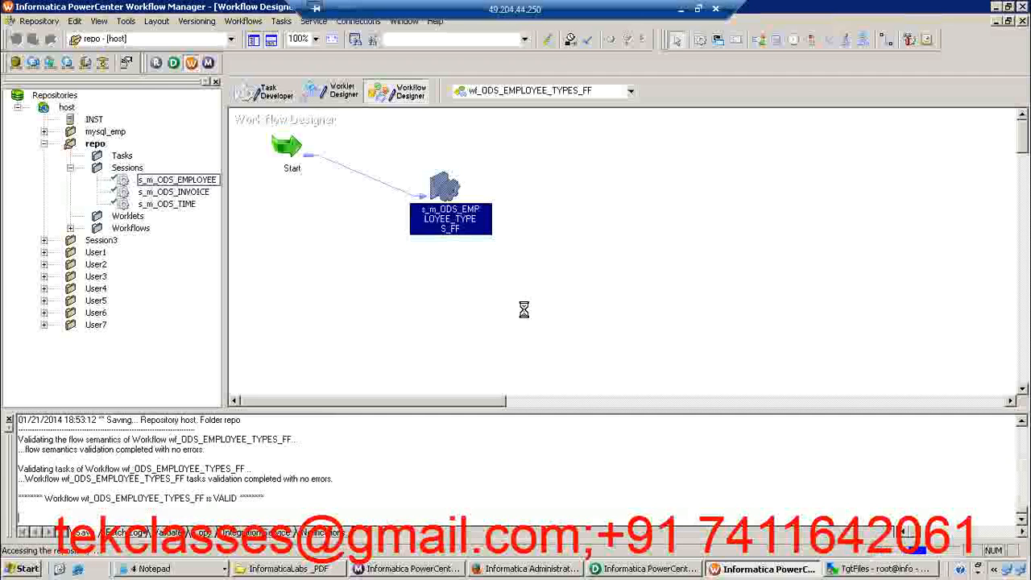
Switch to WinSCP, refresh TgtFiles, and examine the rows and footer lines in EMPLOYEE_DEFAULT_FF.txt before closing it
left_click(884, 568)
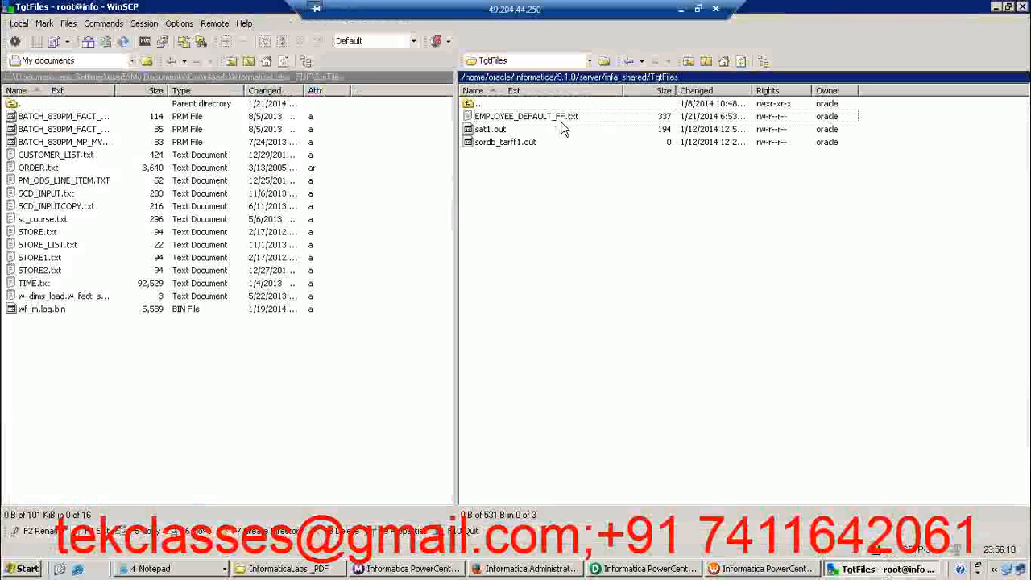
left_click(741, 62)
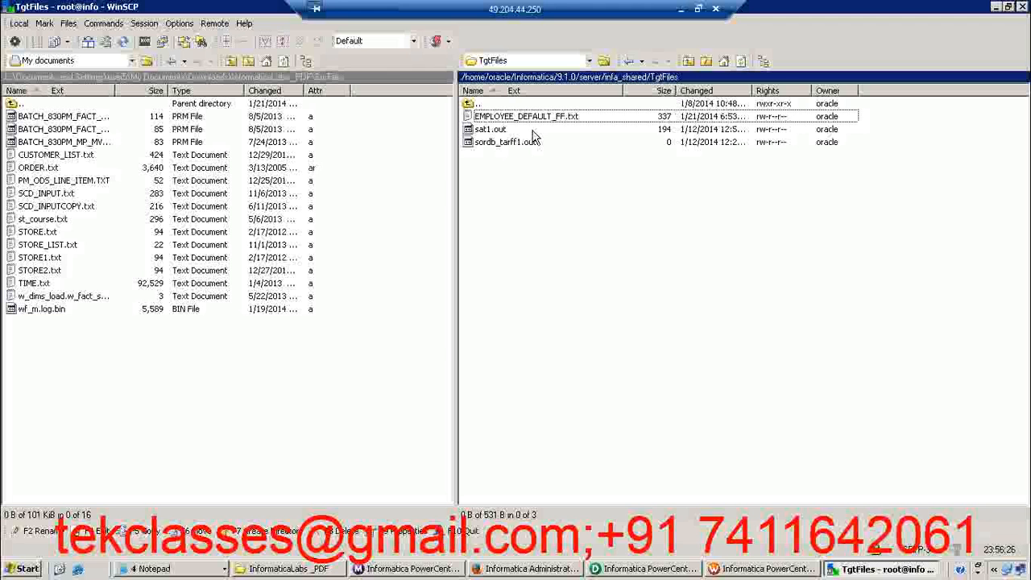
left_click(741, 63)
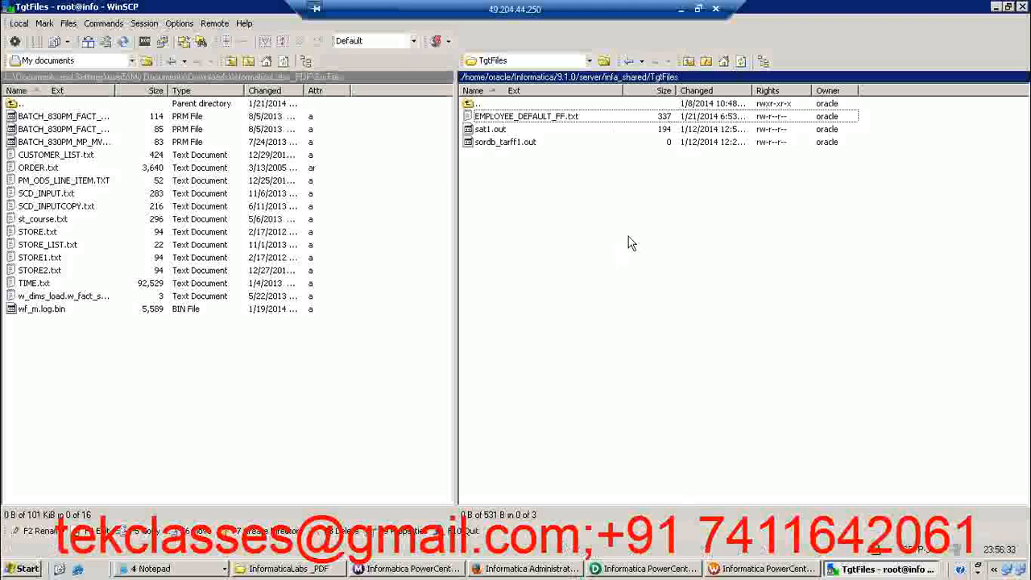
double_click(555, 119)
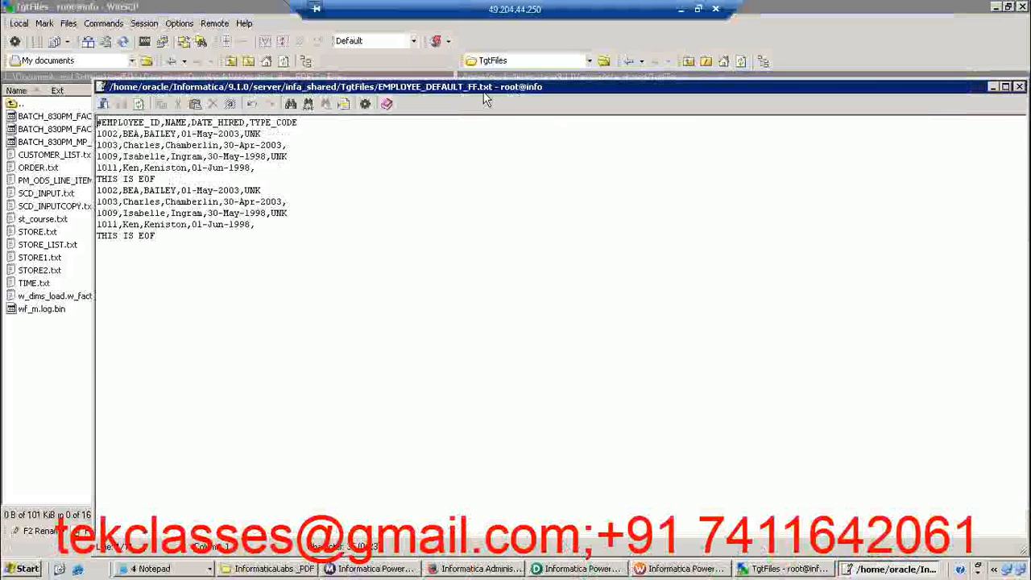
left_click_drag(489, 95, 448, 114)
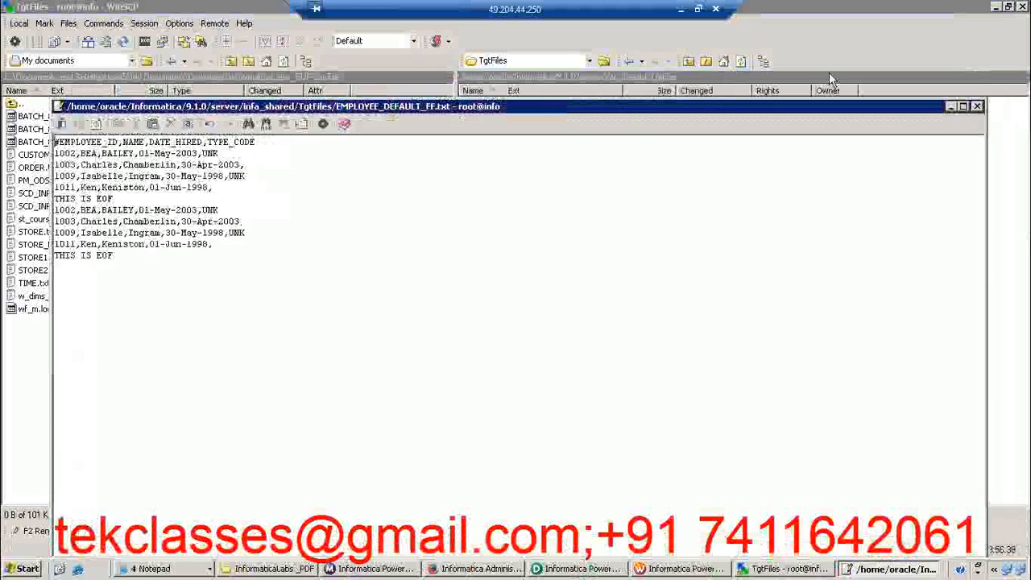
left_click(977, 107)
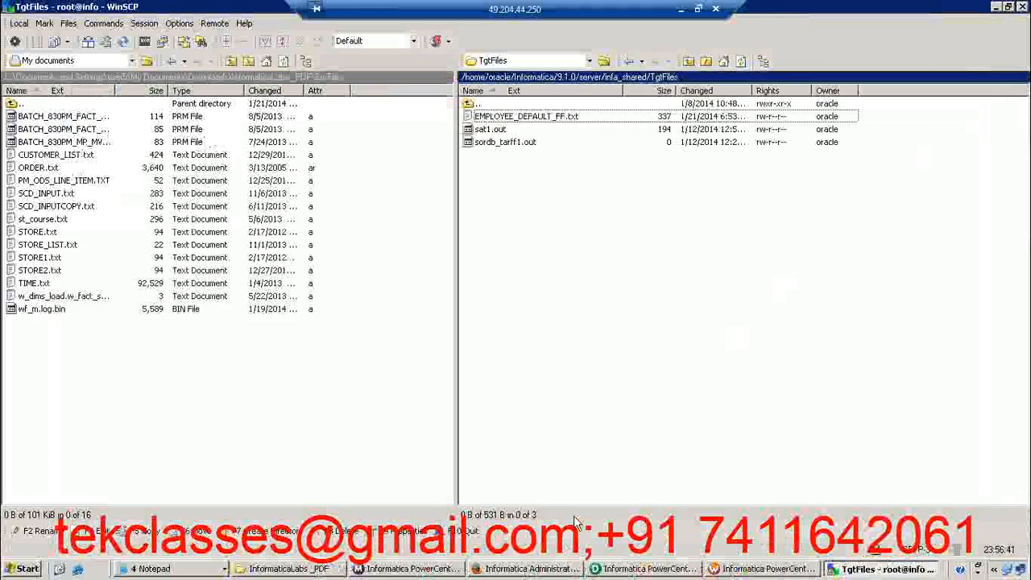
Switch to Workflow Monitor and restart the most recent run of workflow wf_ODS_EMPLOYEE_TYPES_FF
left_click(416, 570)
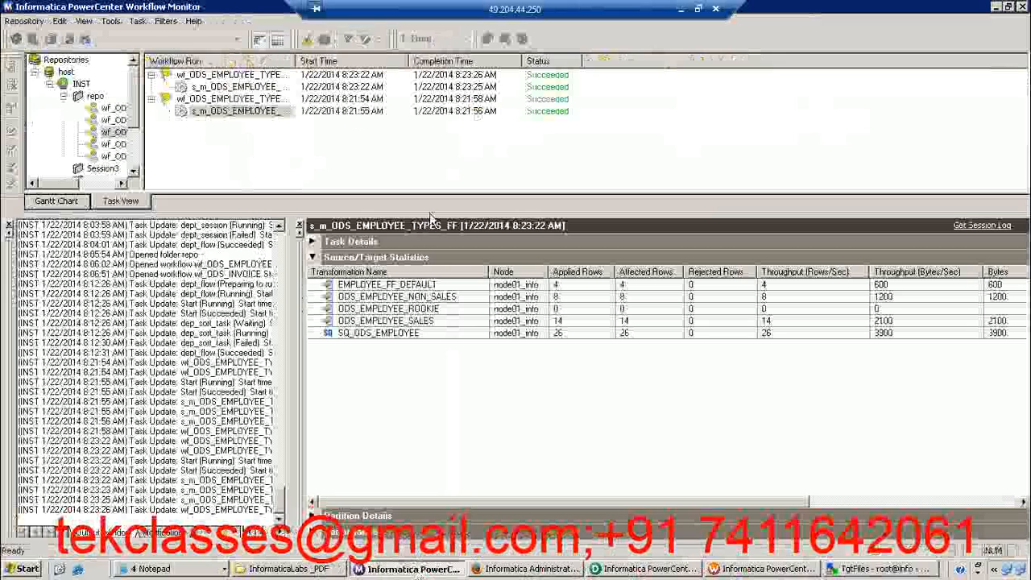
right_click(253, 77)
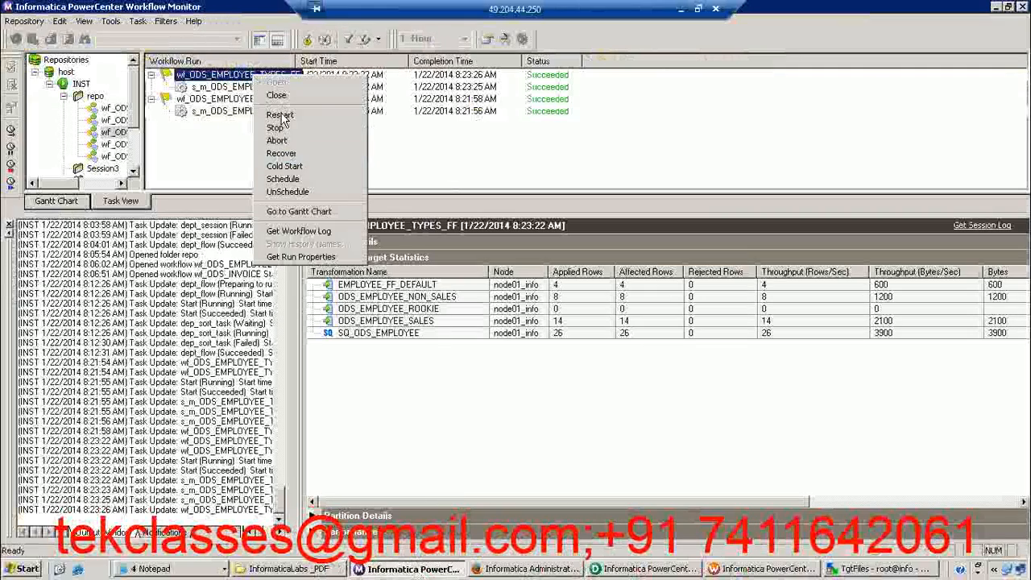
left_click(280, 115)
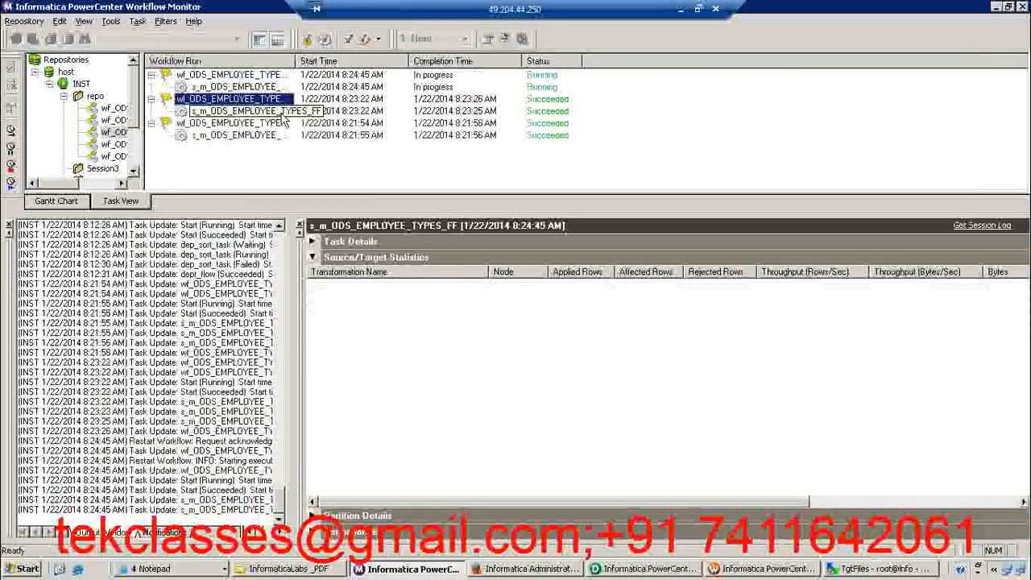
Return to WinSCP, refresh TgtFiles after the restarted run, check whether EMPLOYEE_DEFAULT_FF.txt was overwritten, and close the file
key("alt+Tab")
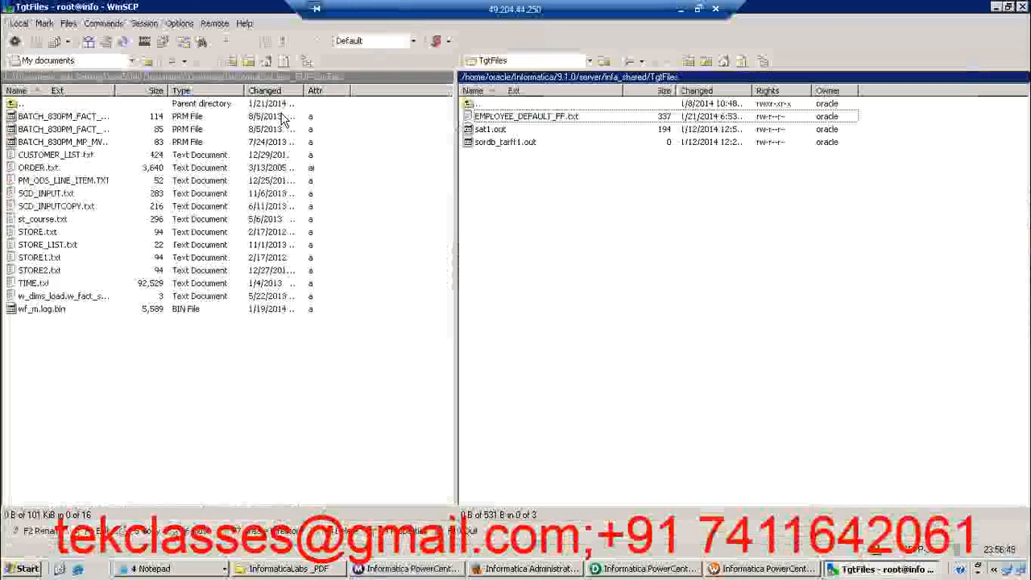
left_click(740, 62)
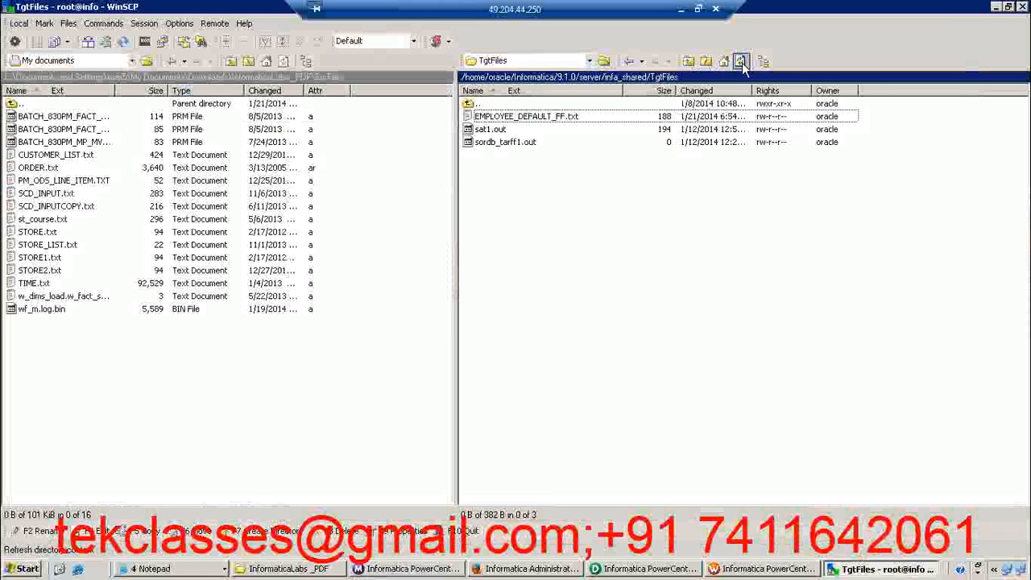
double_click(547, 118)
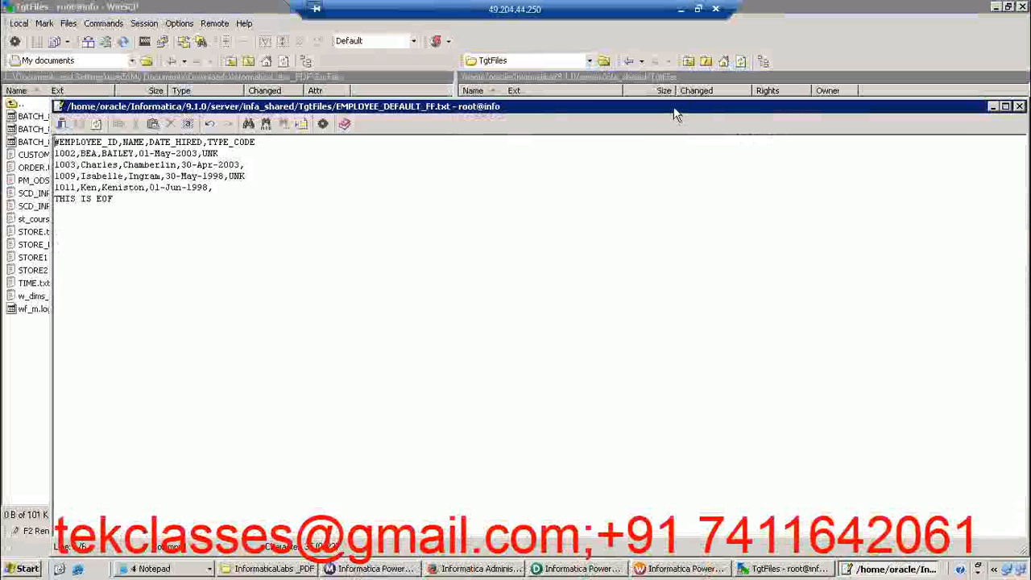
left_click(1005, 106)
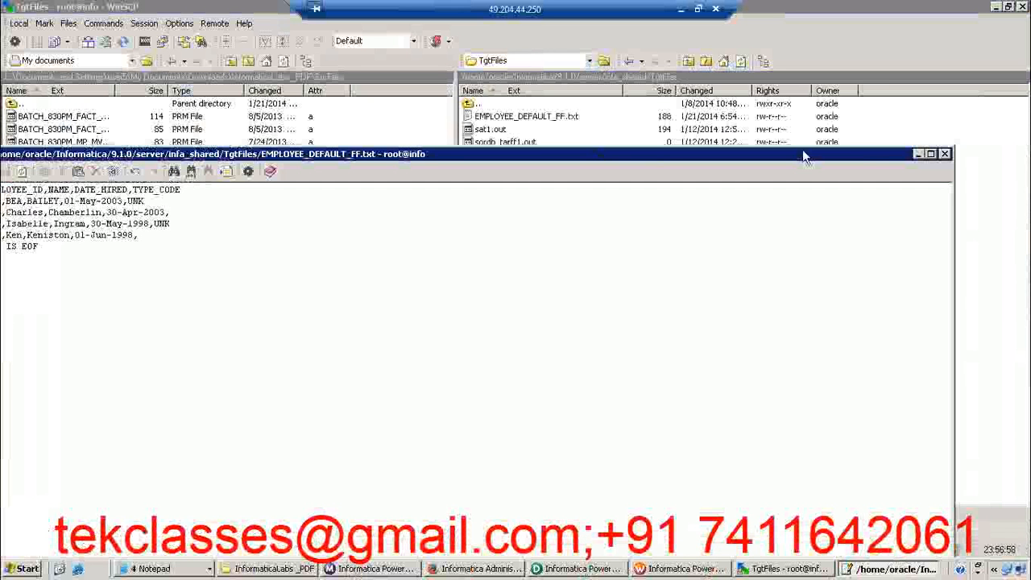
left_click(945, 154)
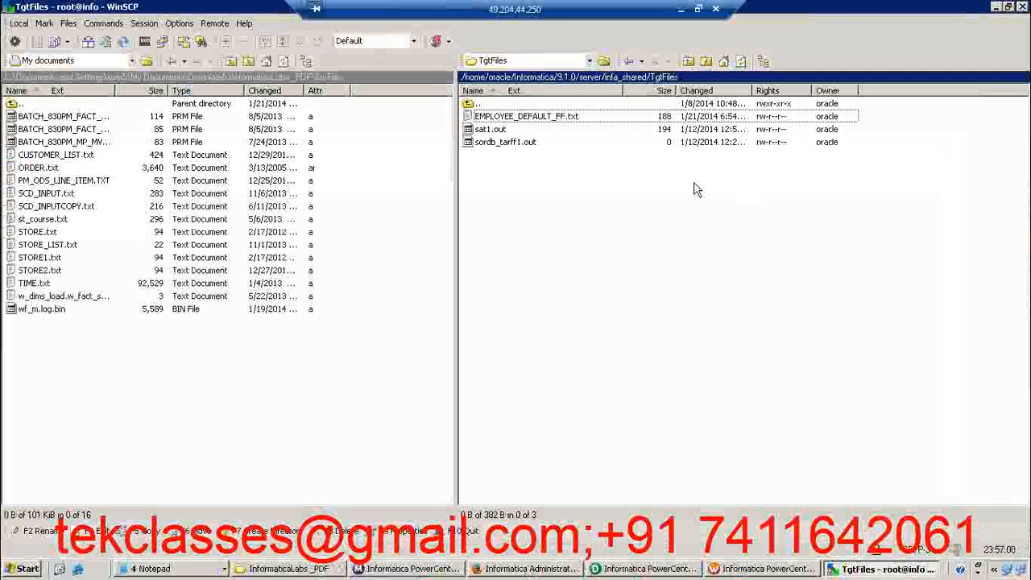
Minimize the remote desktop, switch to Sticky Notes, and add the line EMPLOYEE_FF_20012014.txt at the end of the note
left_click(679, 11)
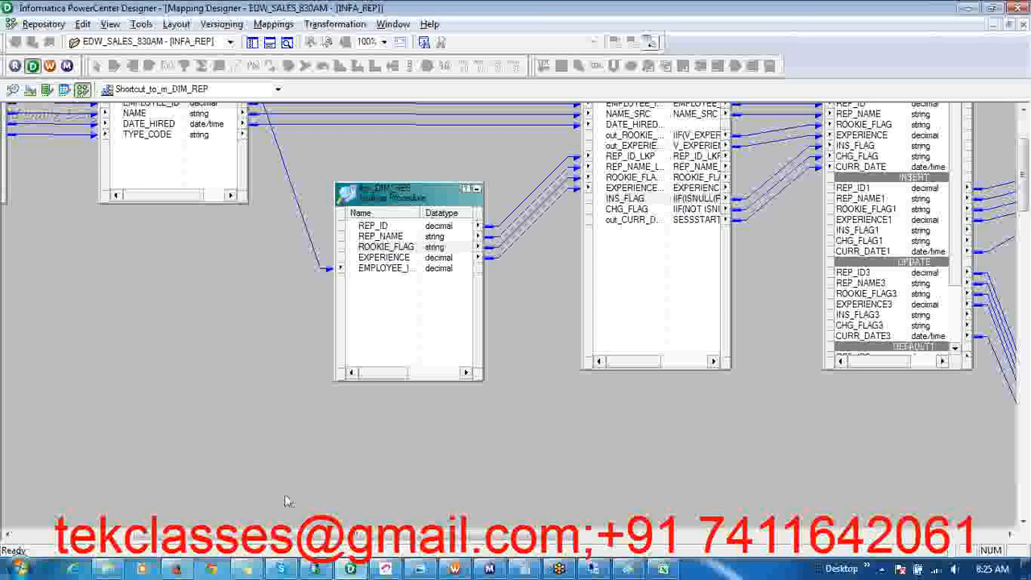
left_click(248, 569)
left_click(346, 530)
key("Return")
key("Return")
key("Return")
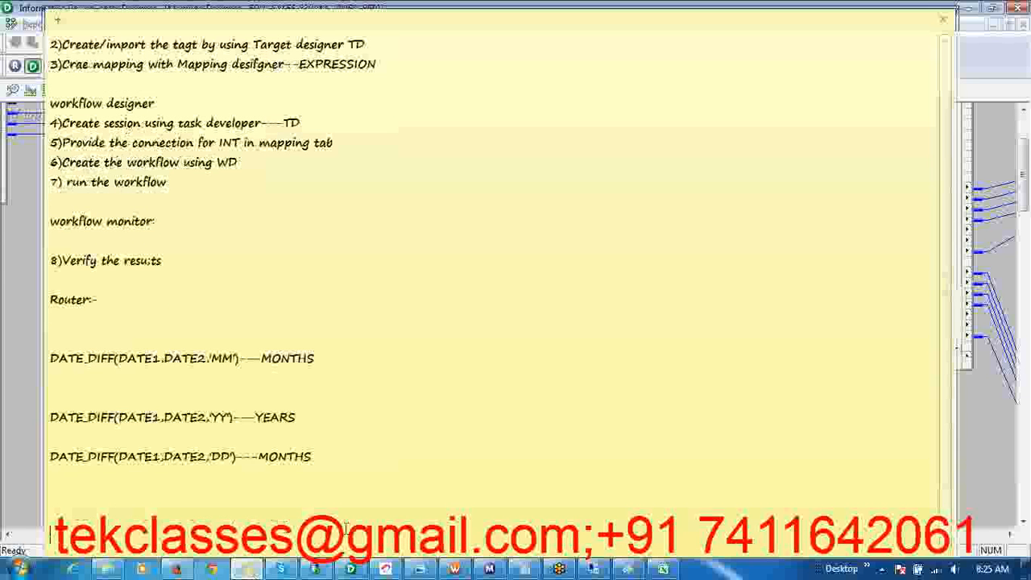
type("EMPLOYEE")
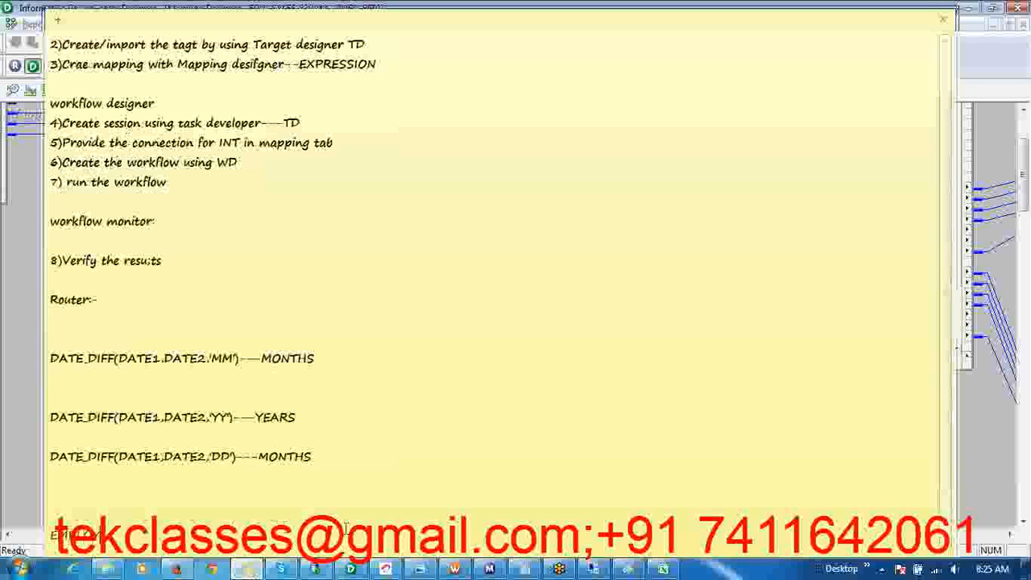
type("_FF_")
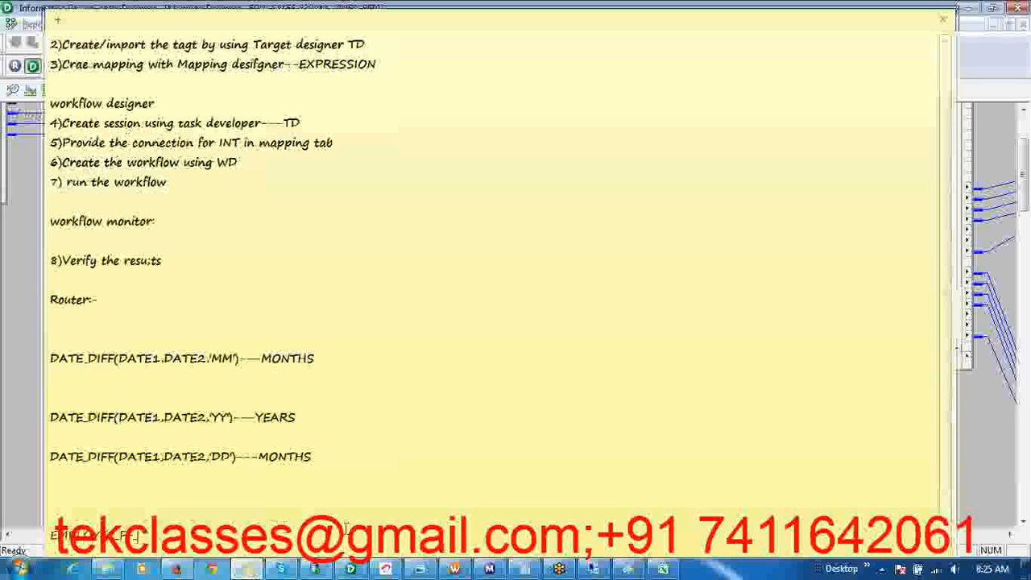
type("20012014.txt")
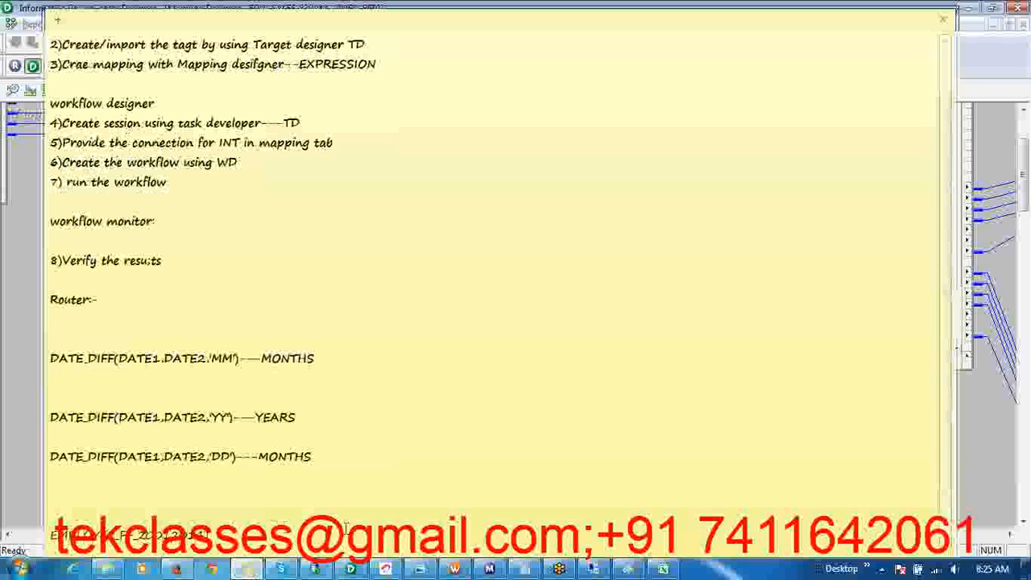
key("Return")
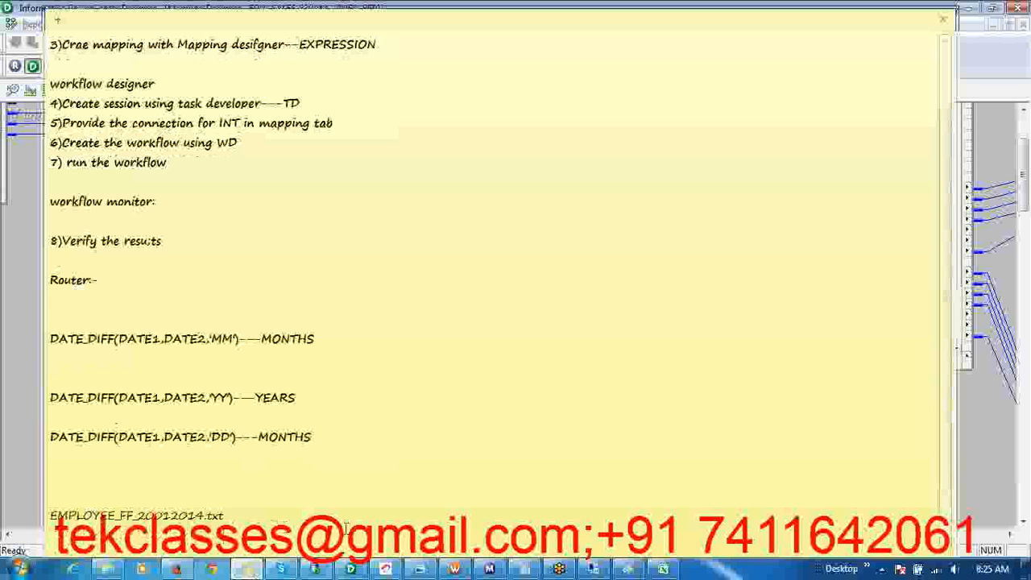
key("Return")
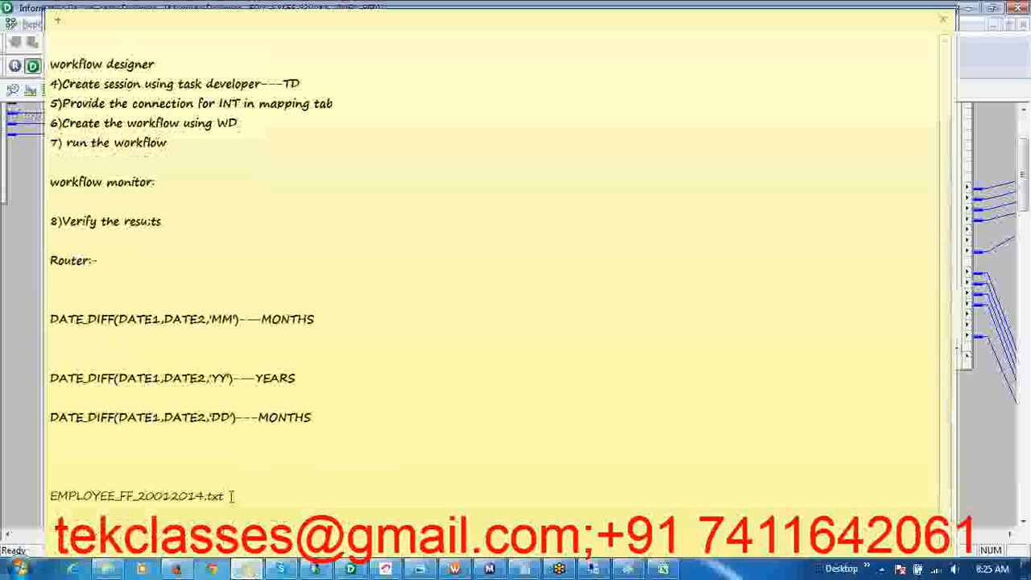
Duplicate the file name line below itself twice, changing the copies to EMPLOYEE_FF_21012014.txt and EMPLOYEE_FF_22012014.txt
key("shift+Home")
key("ctrl+c")
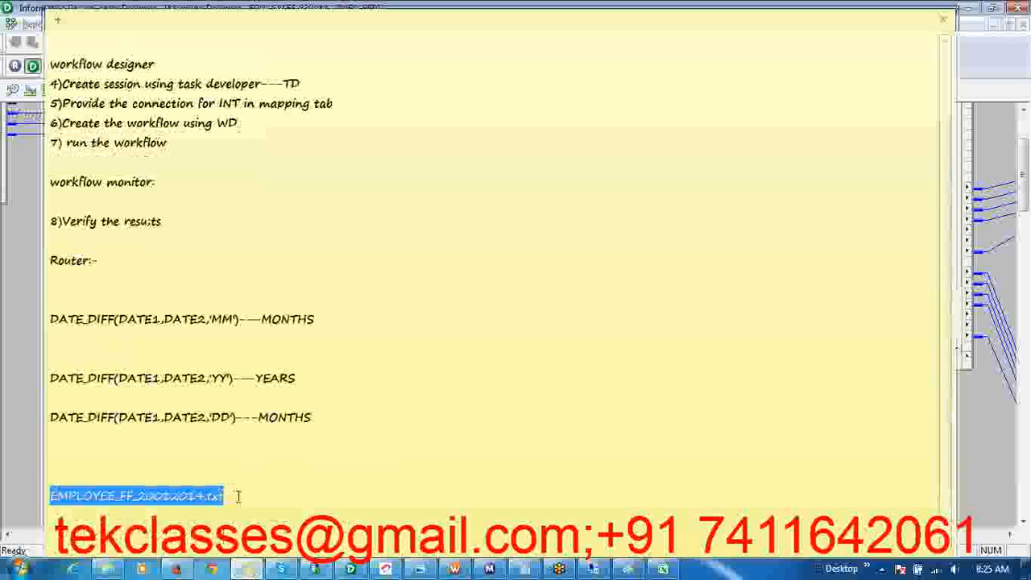
left_click(238, 496)
key("Return")
key("Return")
key("ctrl+v")
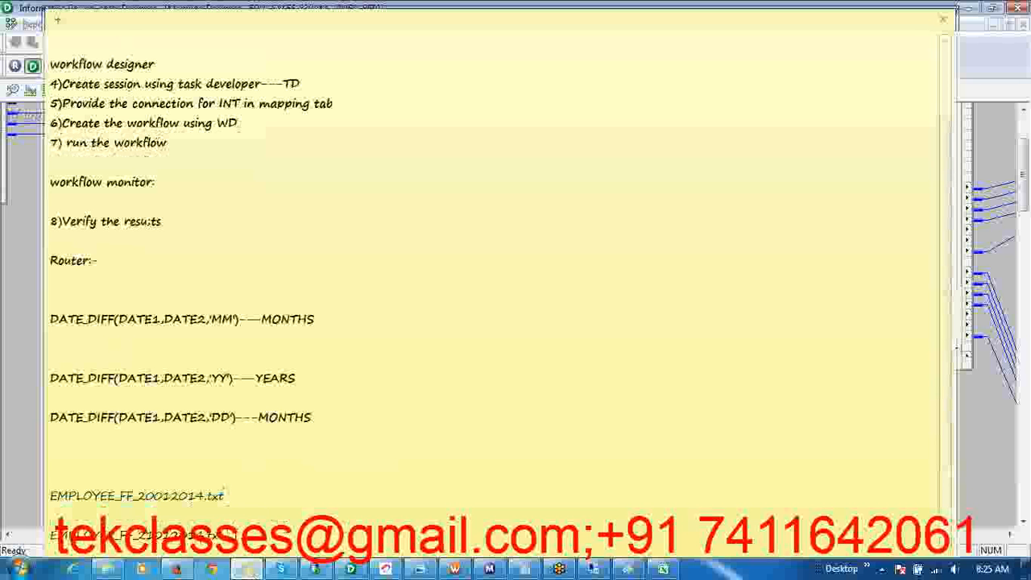
scroll(491, 282, "down", 1)
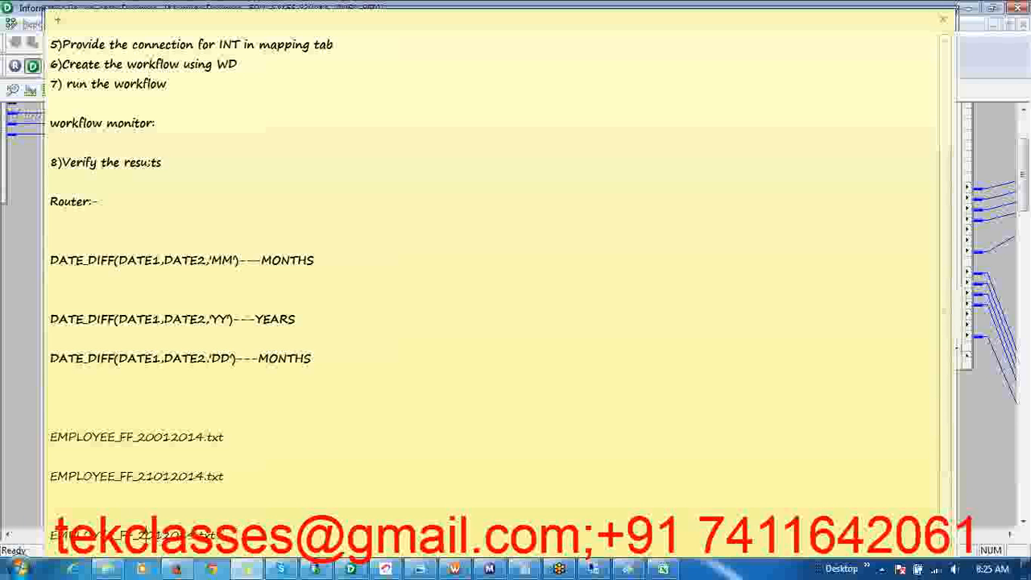
type("2")
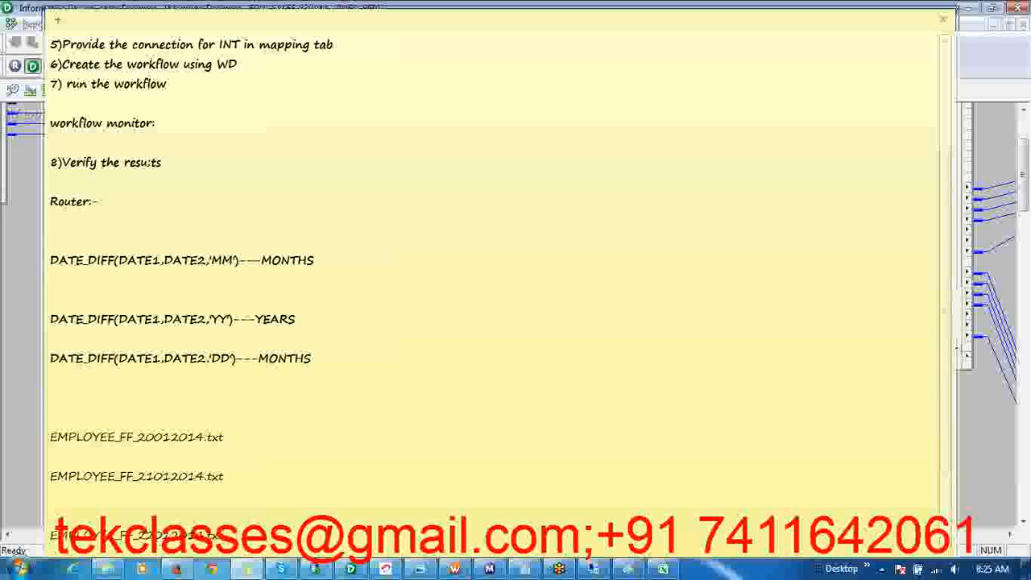